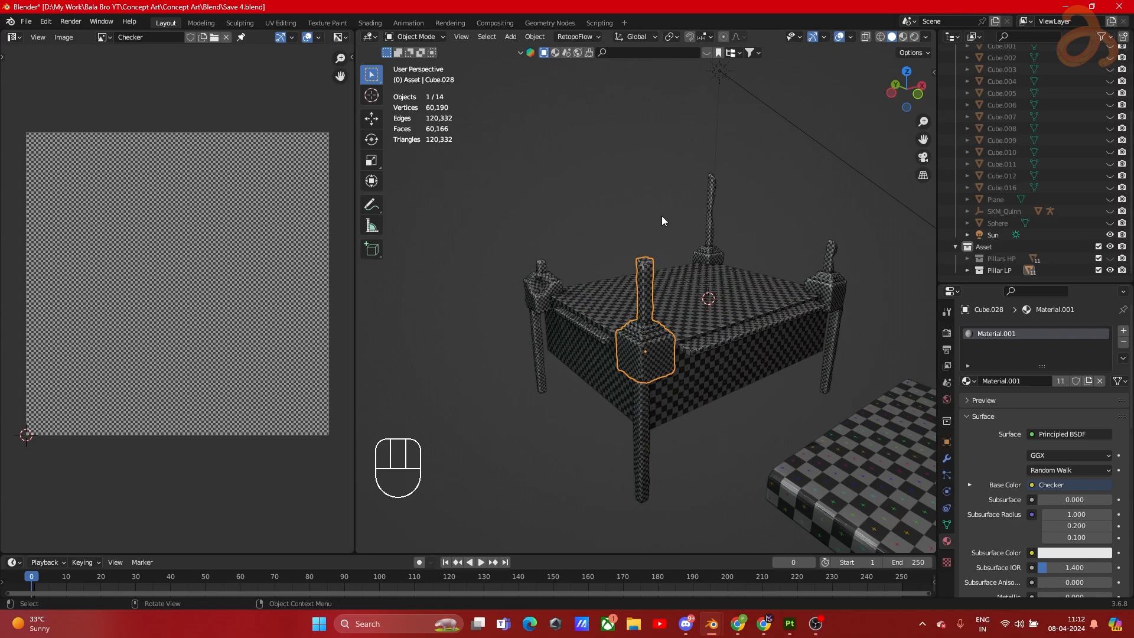
# Step: Select the separate flat slab together with the platform and all its corner pillars, caps and side trim pieces
pyautogui.click(571, 197)
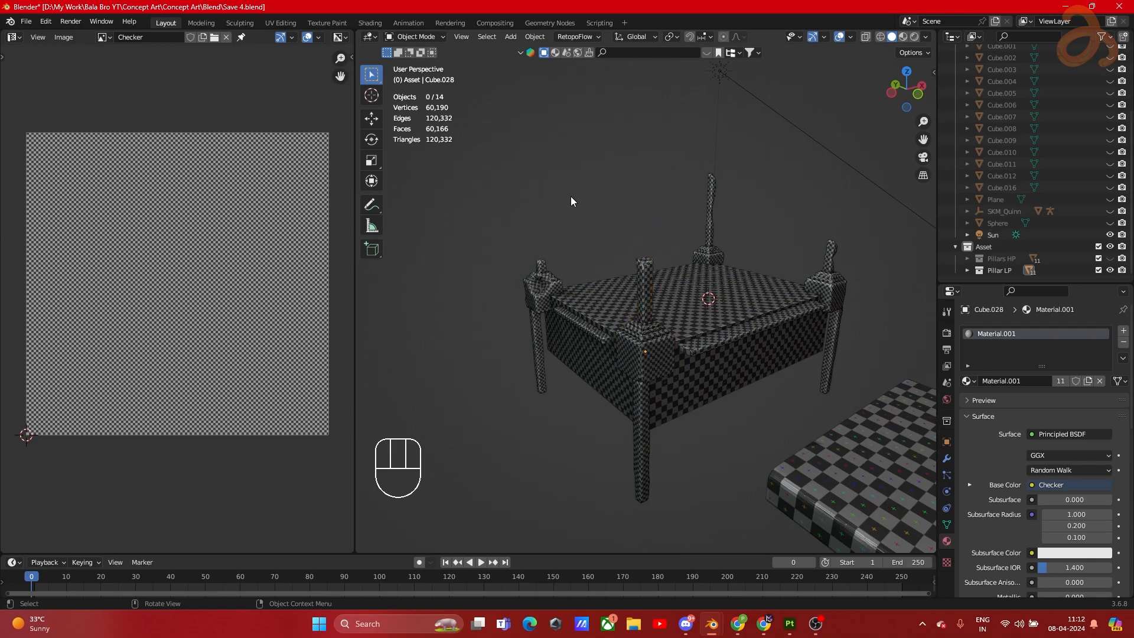
pyautogui.keyDown('shift'); pyautogui.moveTo(573, 201); pyautogui.dragTo(651, 240, button='middle'); pyautogui.keyUp('shift')
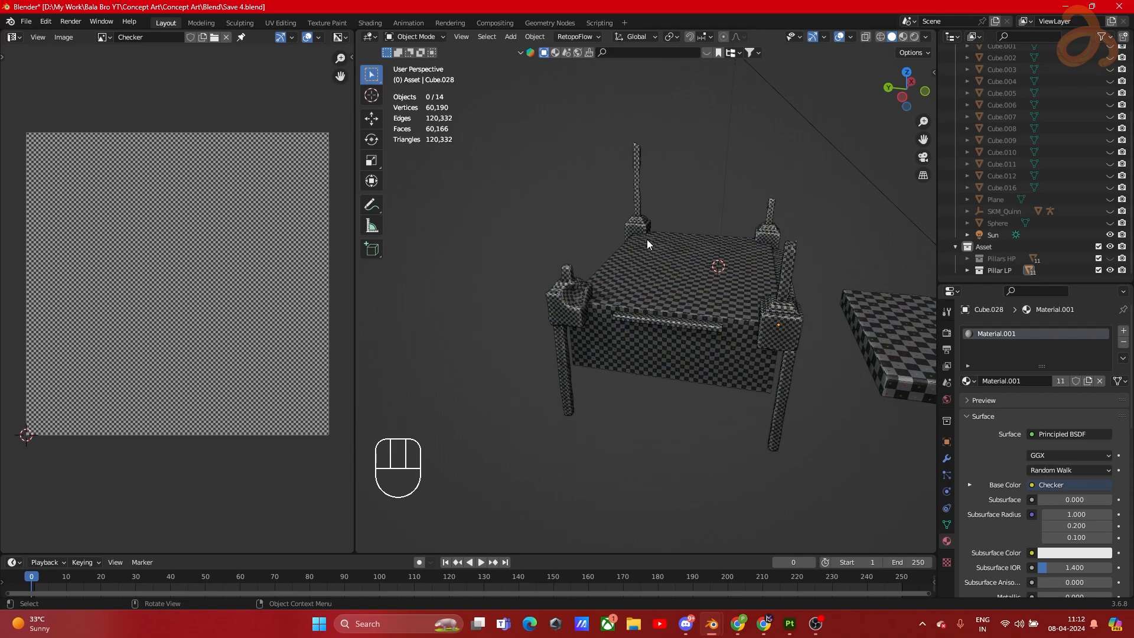
pyautogui.scroll(-3, 657, 276)
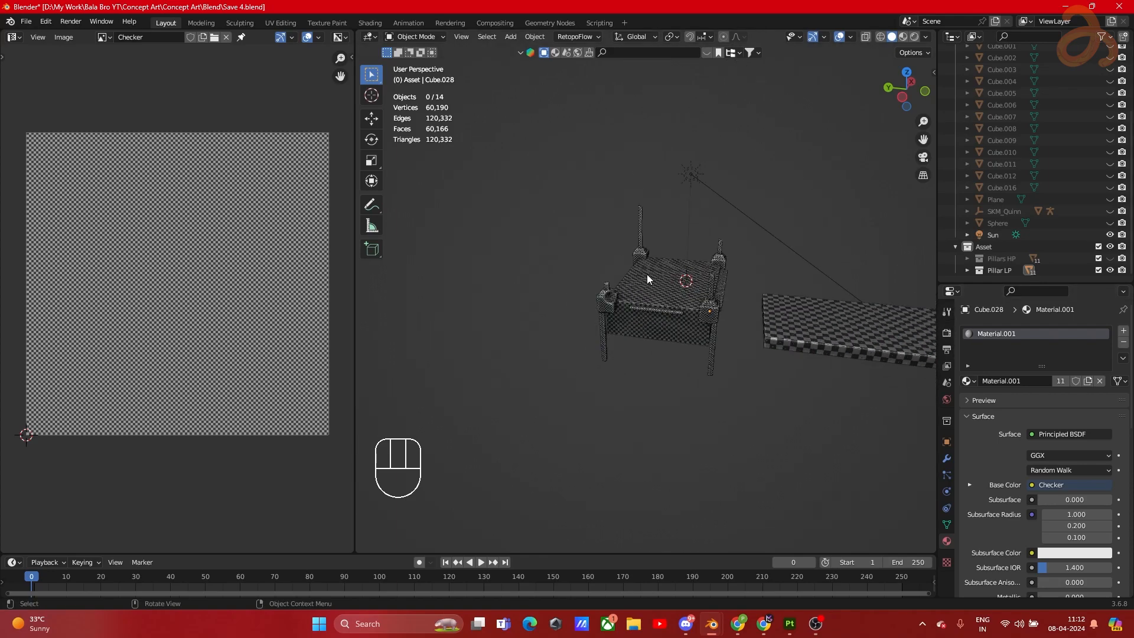
pyautogui.keyDown('shift'); pyautogui.moveTo(701, 267); pyautogui.dragTo(563, 295, button='middle'); pyautogui.keyUp('shift')
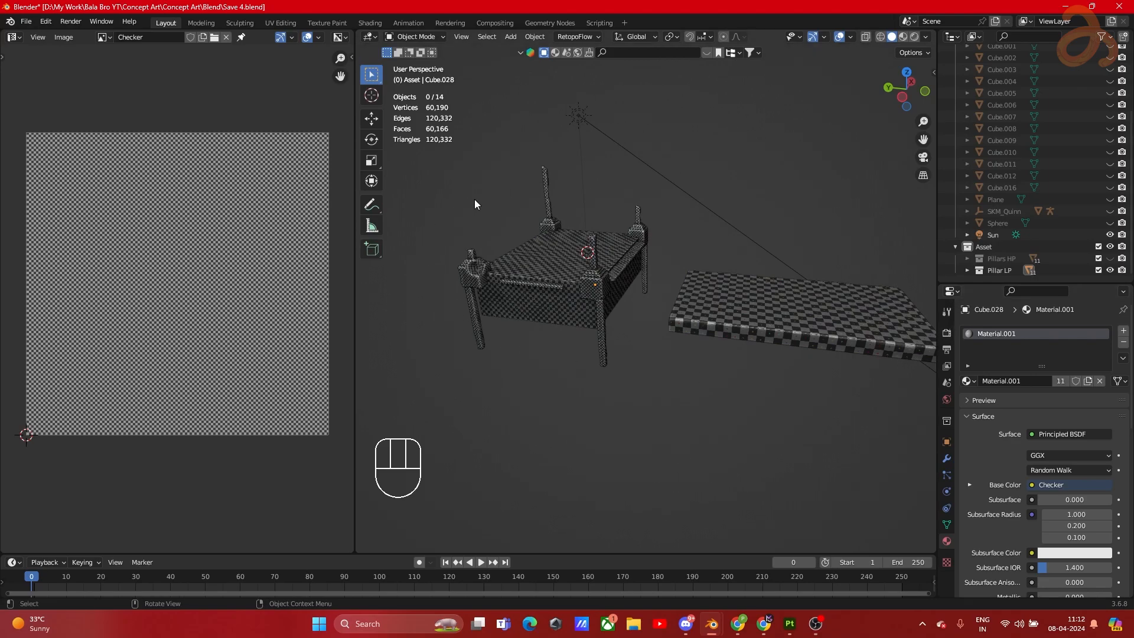
pyautogui.moveTo(674, 370); pyautogui.dragTo(642, 376, button='middle')
pyautogui.click(706, 340)
pyautogui.keyDown('shift'); pyautogui.click(576, 303); pyautogui.keyUp('shift')
pyautogui.keyDown('shift'); pyautogui.click(575, 345); pyautogui.keyUp('shift')
pyautogui.keyDown('shift'); pyautogui.click(605, 317); pyautogui.keyUp('shift')
pyautogui.keyDown('shift'); pyautogui.click(607, 287); pyautogui.keyUp('shift')
pyautogui.keyDown('shift'); pyautogui.click(661, 278); pyautogui.keyUp('shift')
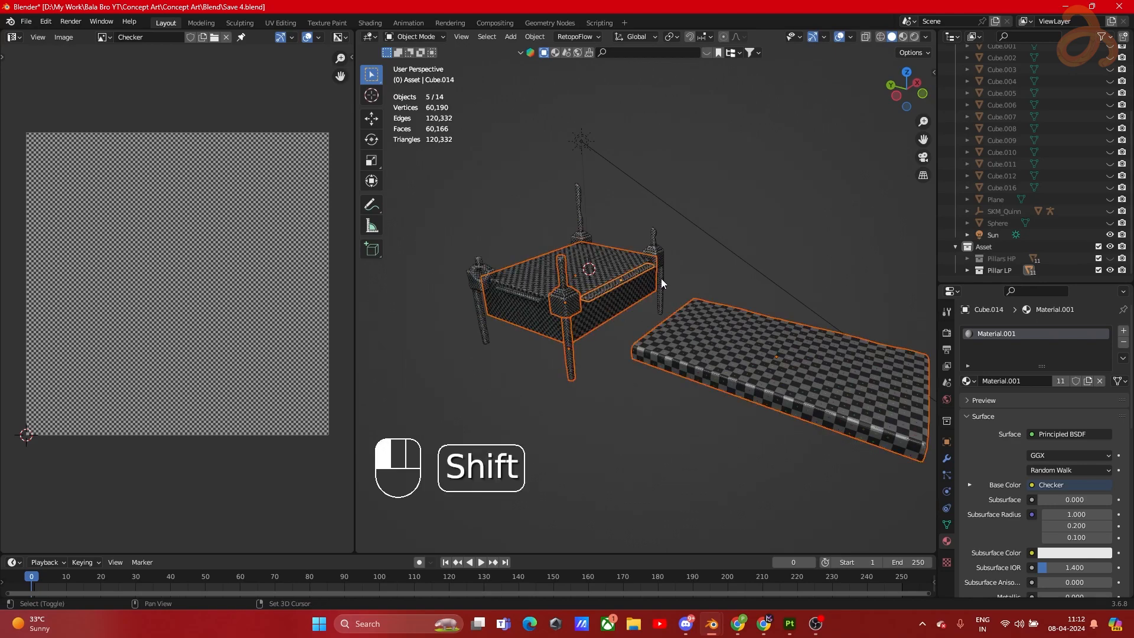
pyautogui.keyDown('shift'); pyautogui.click(656, 249); pyautogui.keyUp('shift')
pyautogui.keyDown('shift'); pyautogui.click(576, 204); pyautogui.keyUp('shift')
pyautogui.keyDown('shift'); pyautogui.click(483, 276); pyautogui.keyUp('shift')
pyautogui.keyDown('shift'); pyautogui.click(477, 312); pyautogui.keyUp('shift')
pyautogui.keyDown('shift'); pyautogui.click(513, 292); pyautogui.keyUp('shift')
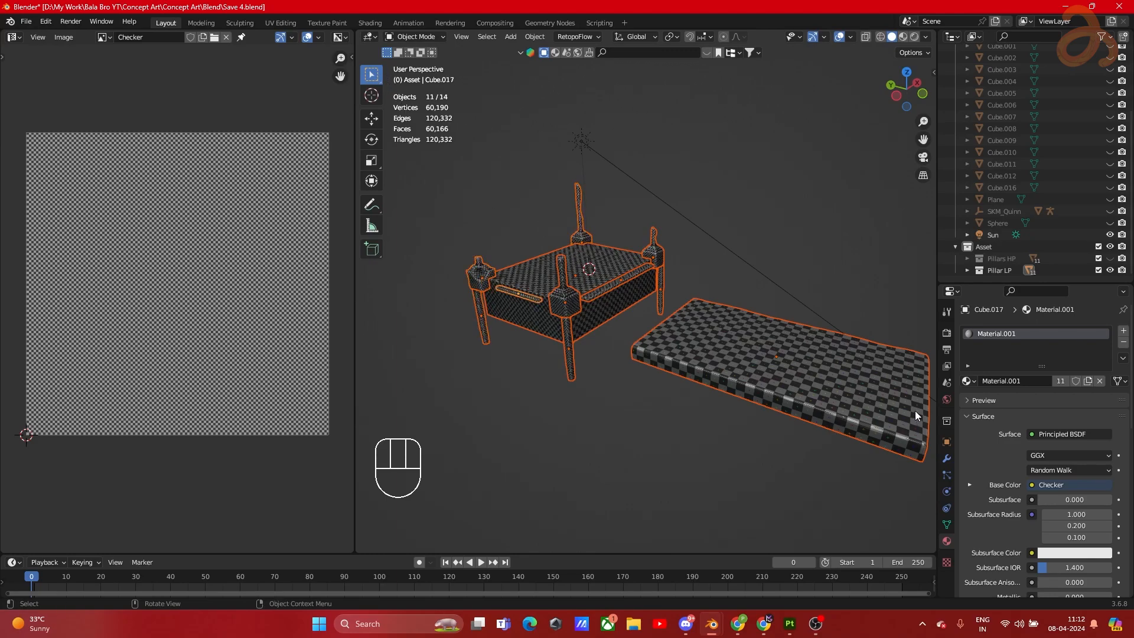
# Step: Set up an FBX export limited to the selected objects
pyautogui.click(26, 21)
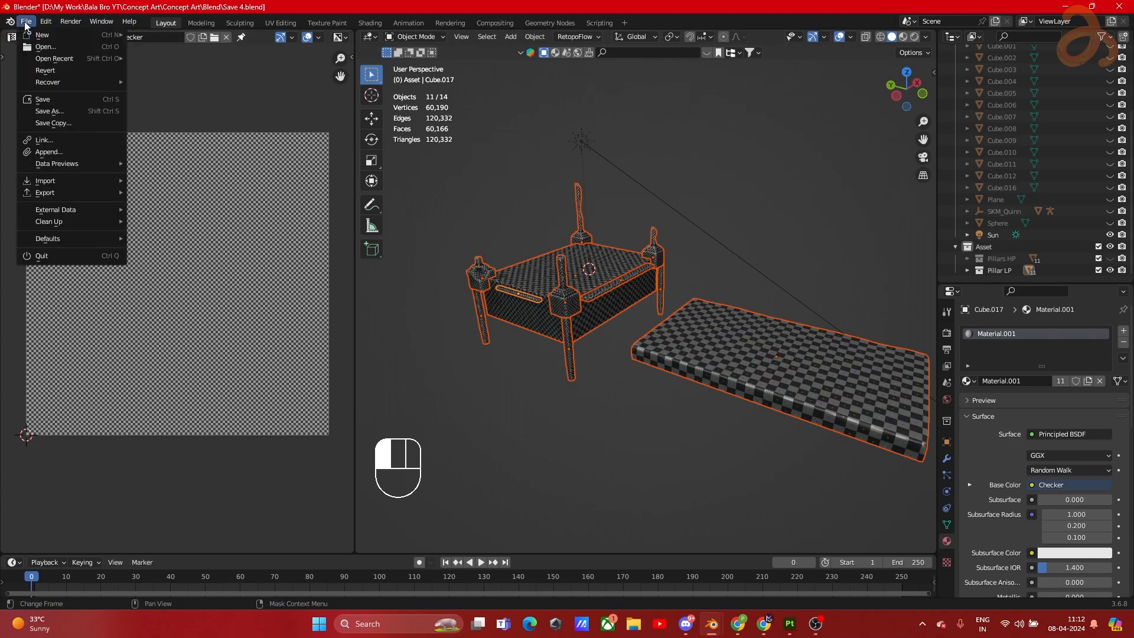
pyautogui.click(26, 21)
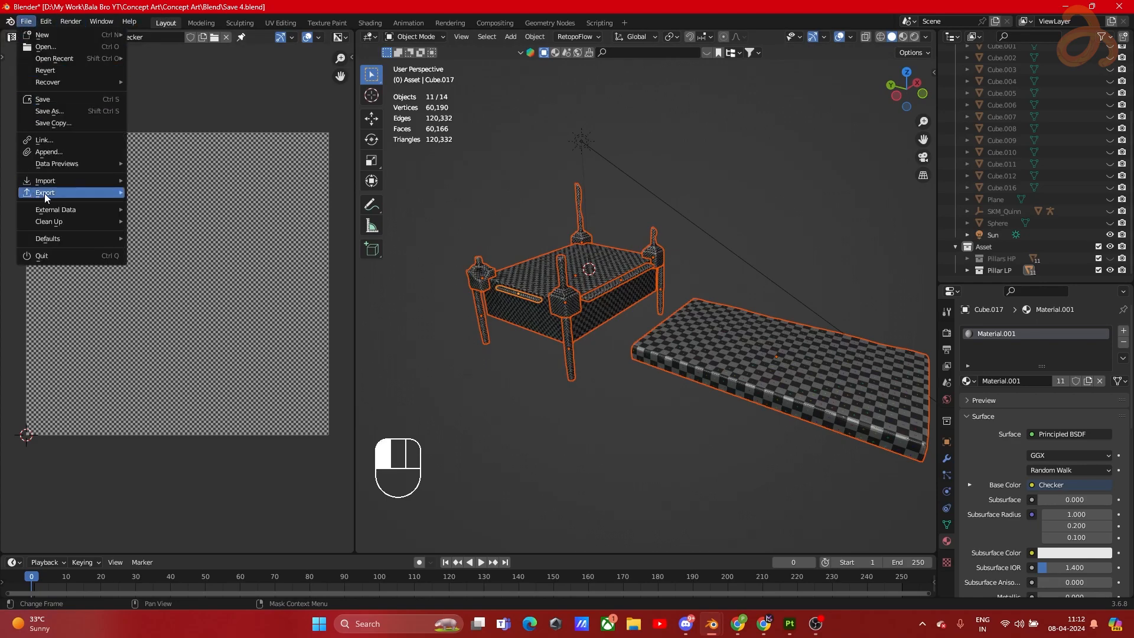
pyautogui.moveTo(47, 196)
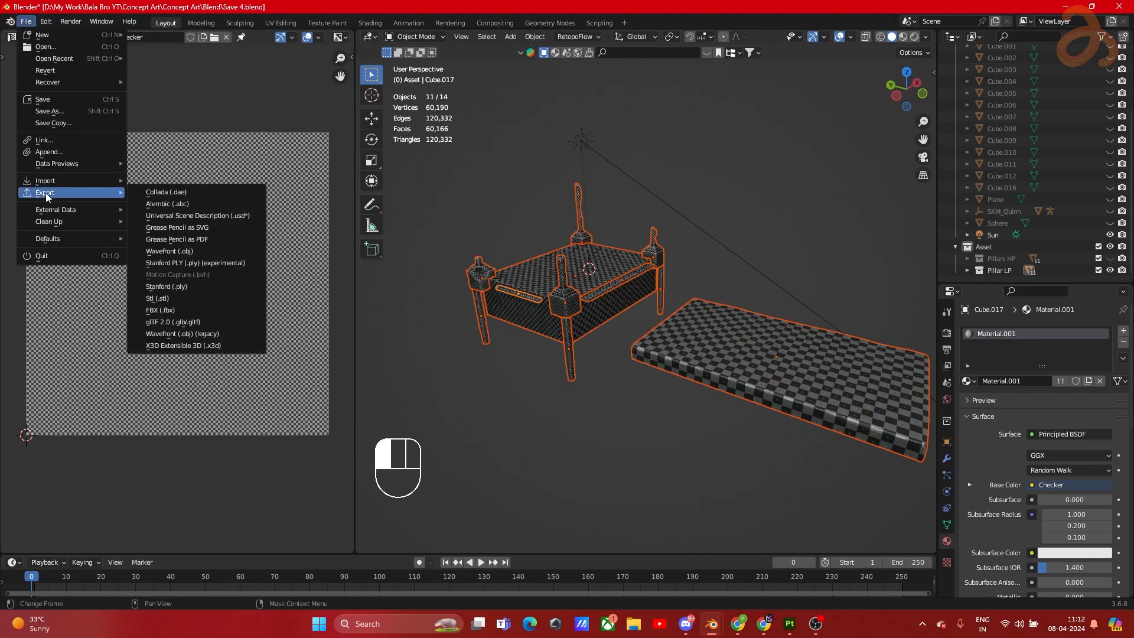
pyautogui.click(155, 310)
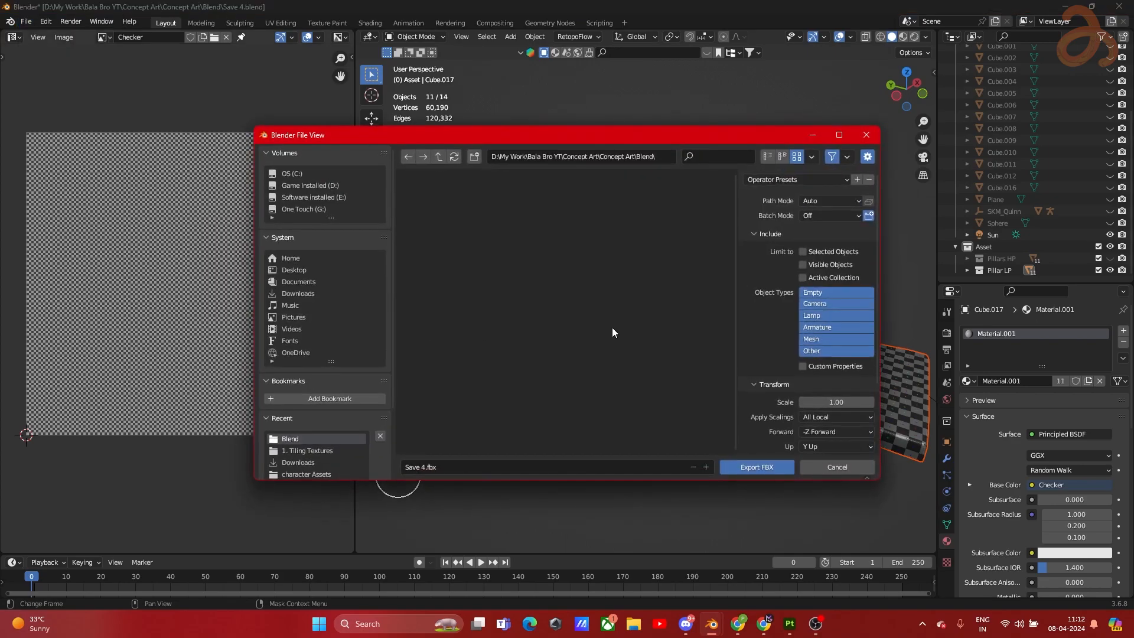
pyautogui.click(802, 252)
pyautogui.moveTo(665, 134); pyautogui.dragTo(303, 347)
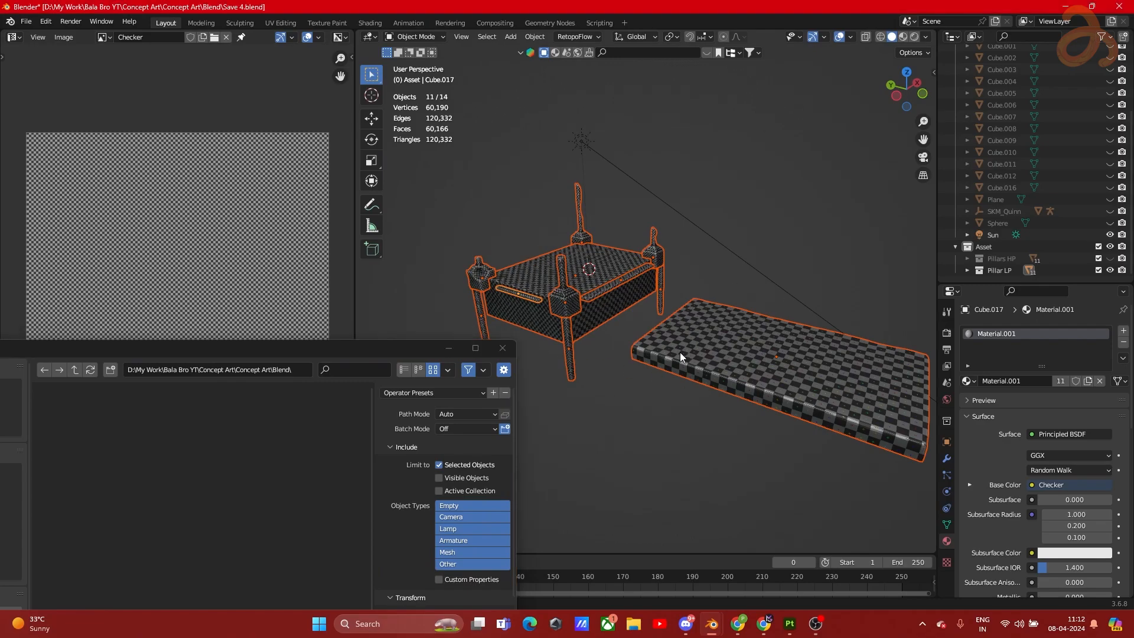
pyautogui.moveTo(388, 349); pyautogui.dragTo(528, 146)
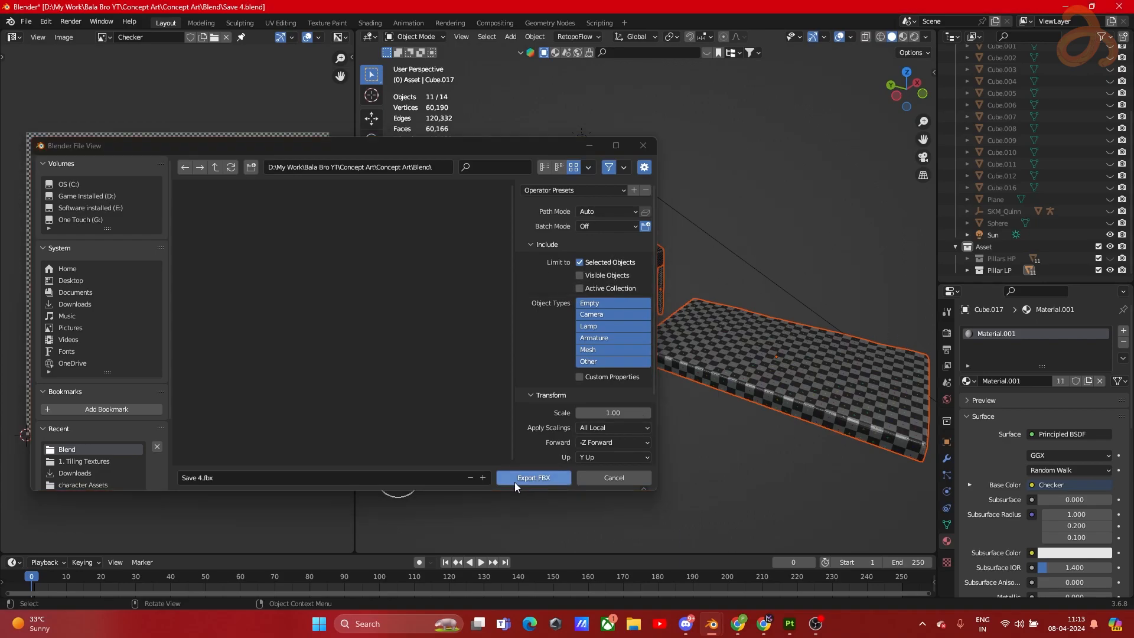
pyautogui.moveTo(314, 145); pyautogui.dragTo(516, 115)
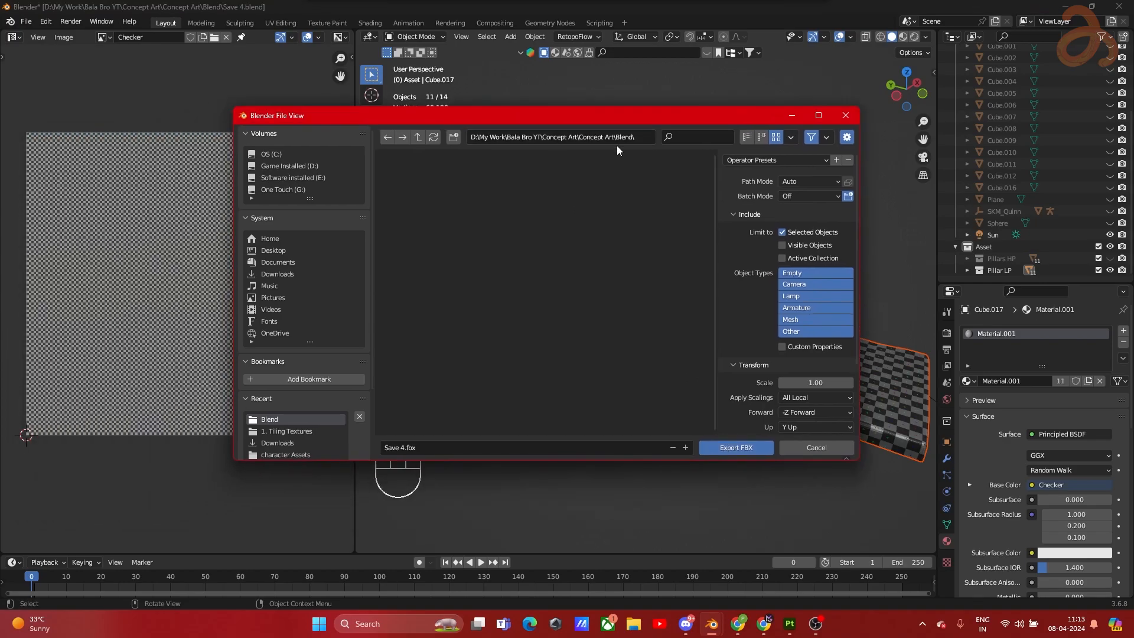
# Step: Export the selection into the Concept Art project's FBX folder under the name Main Models, and deselect everything
pyautogui.click(417, 137)
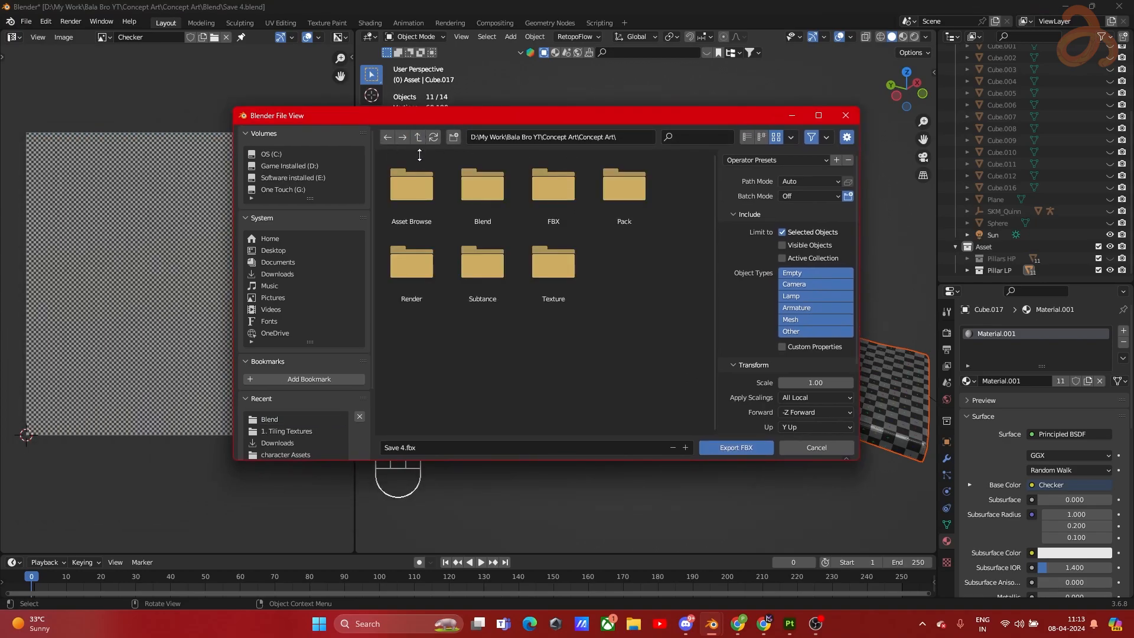
pyautogui.doubleClick(551, 191)
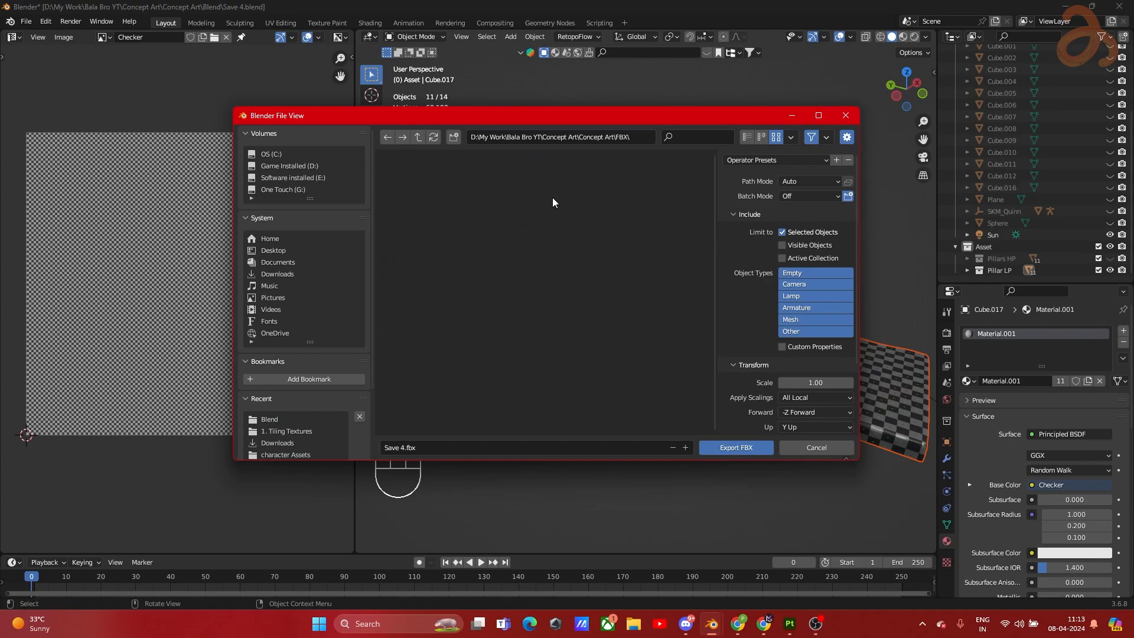
pyautogui.click(428, 448)
pyautogui.write('Maiin')
pyautogui.press('BackSpace')
pyautogui.press('BackSpace')
pyautogui.write('n Models')
pyautogui.click(744, 452)
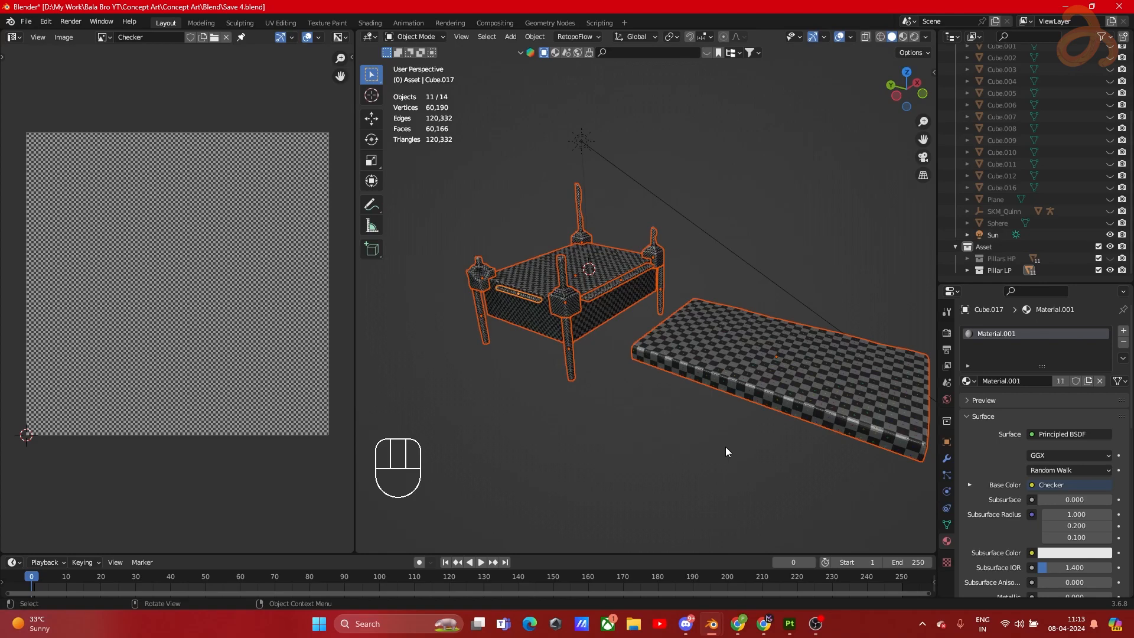
pyautogui.click(659, 440)
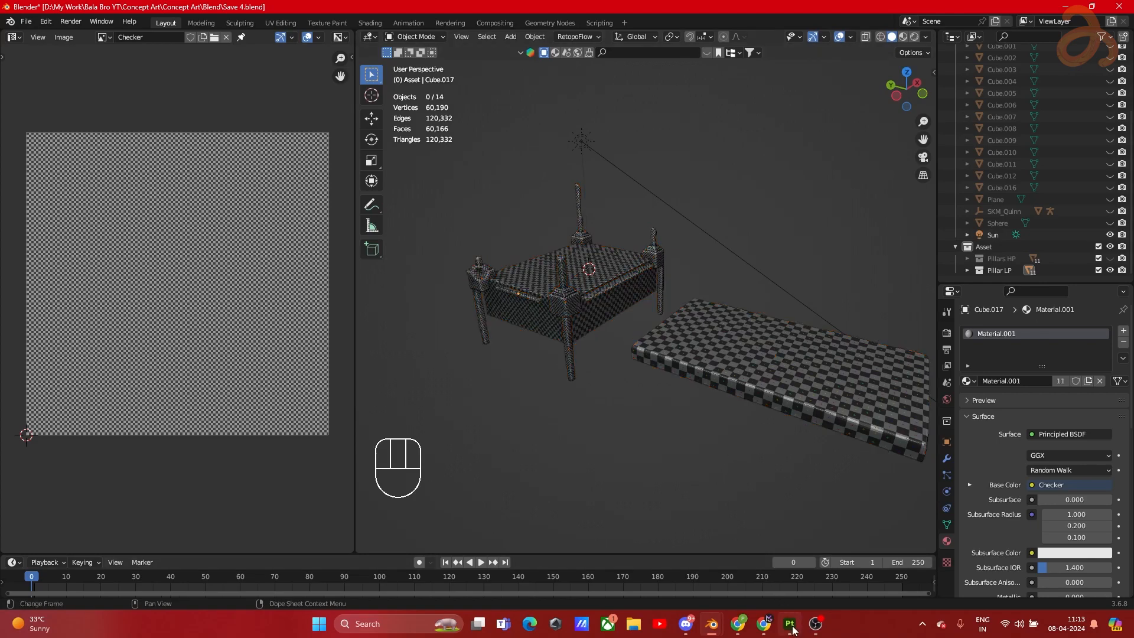
# Step: Switch to Adobe Substance 3D Painter, start a new project and open the file chooser for its mesh
pyautogui.click(789, 624)
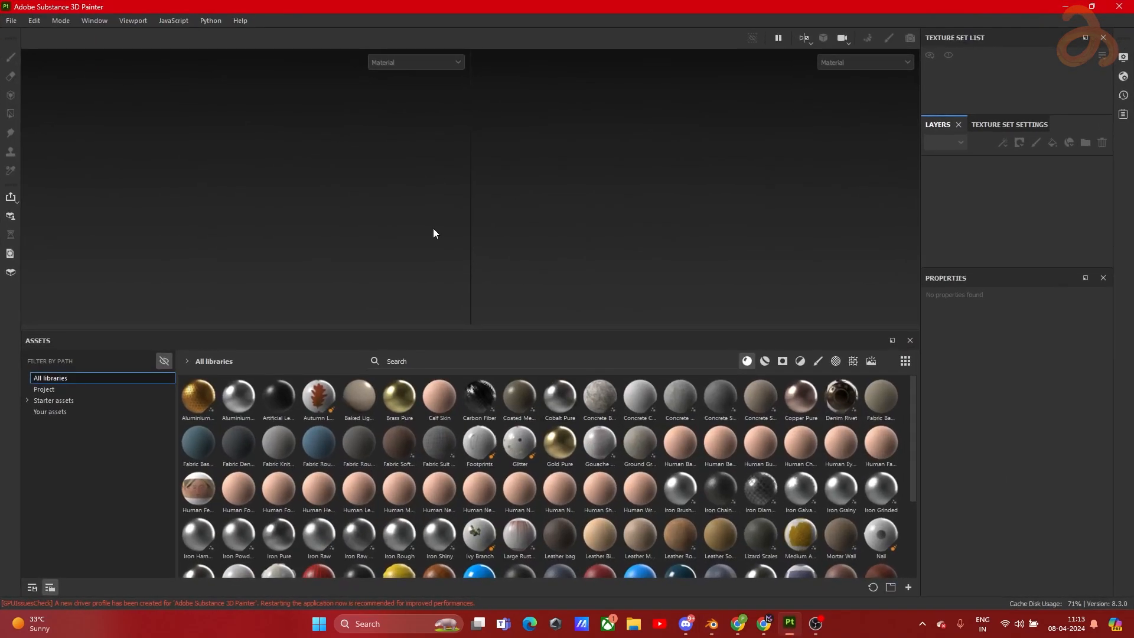
pyautogui.click(6, 24)
pyautogui.click(19, 37)
pyautogui.click(680, 178)
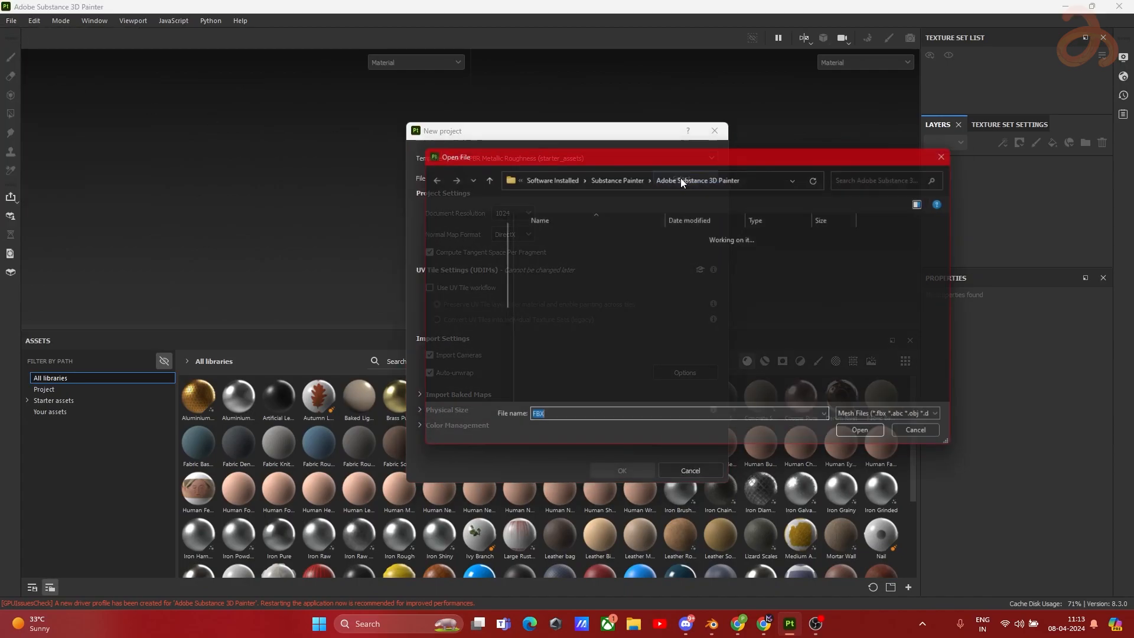
# Step: Load Main Models.fbx from the Concept Art project's FBX folder on drive D and create the project with the default settings
pyautogui.scroll(6, 473, 319)
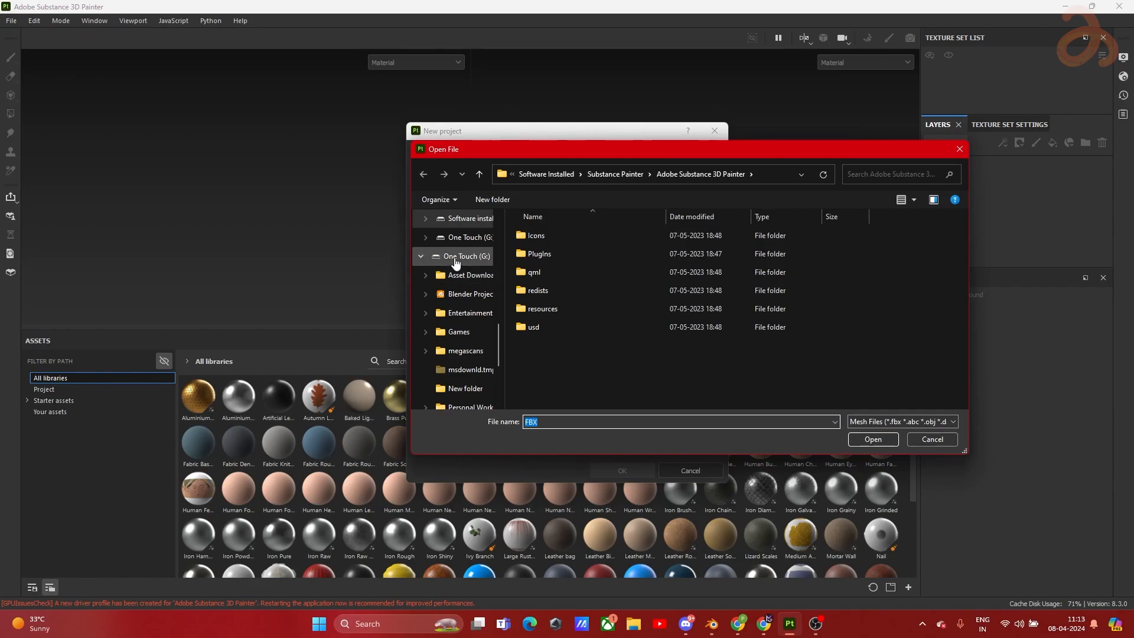
pyautogui.scroll(-2, 467, 296)
pyautogui.click(467, 284)
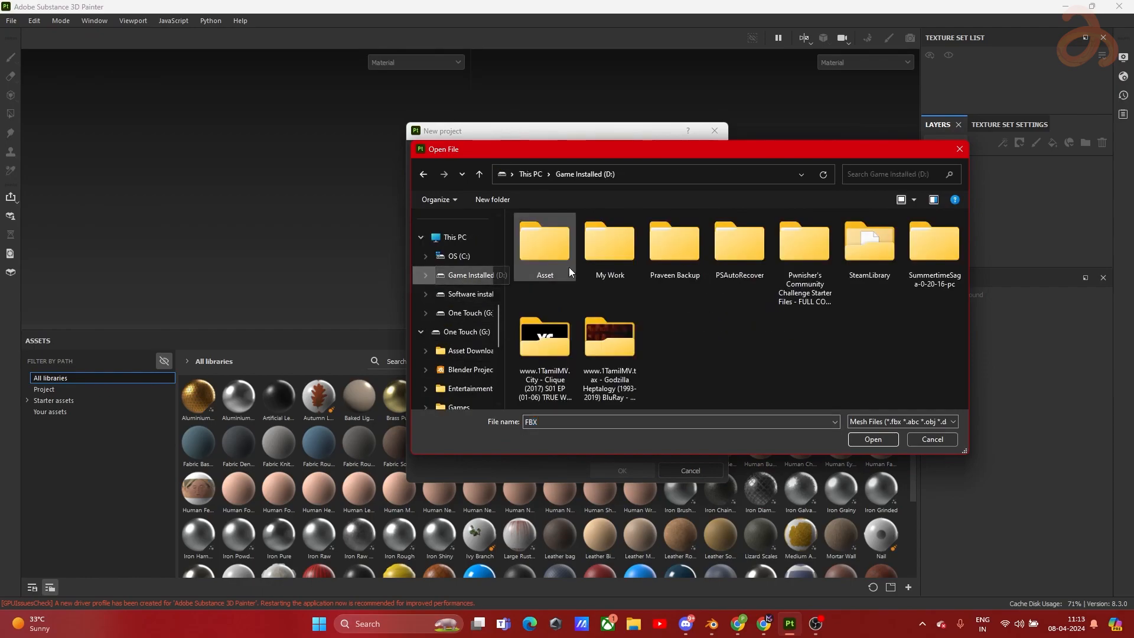
pyautogui.doubleClick(603, 255)
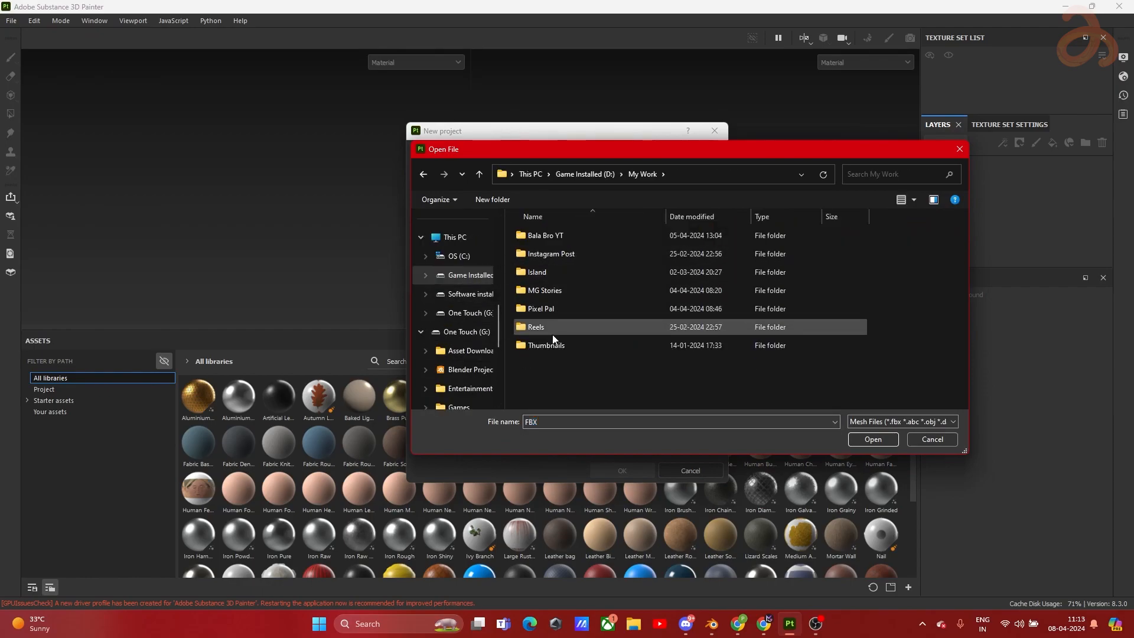
pyautogui.doubleClick(550, 236)
pyautogui.doubleClick(551, 237)
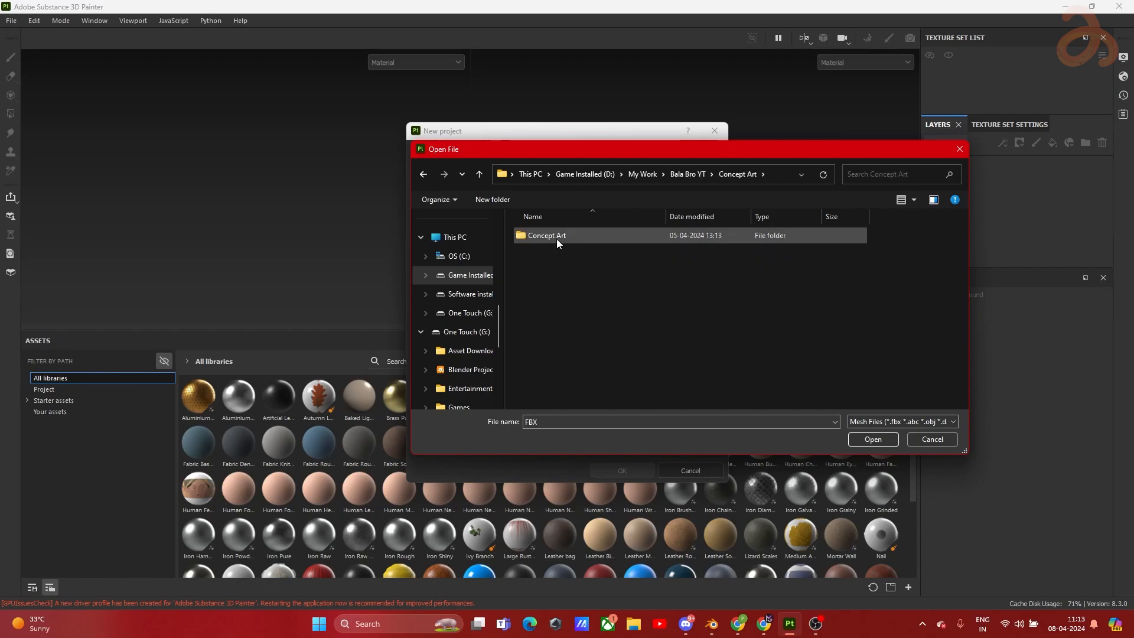
pyautogui.doubleClick(556, 239)
pyautogui.doubleClick(554, 275)
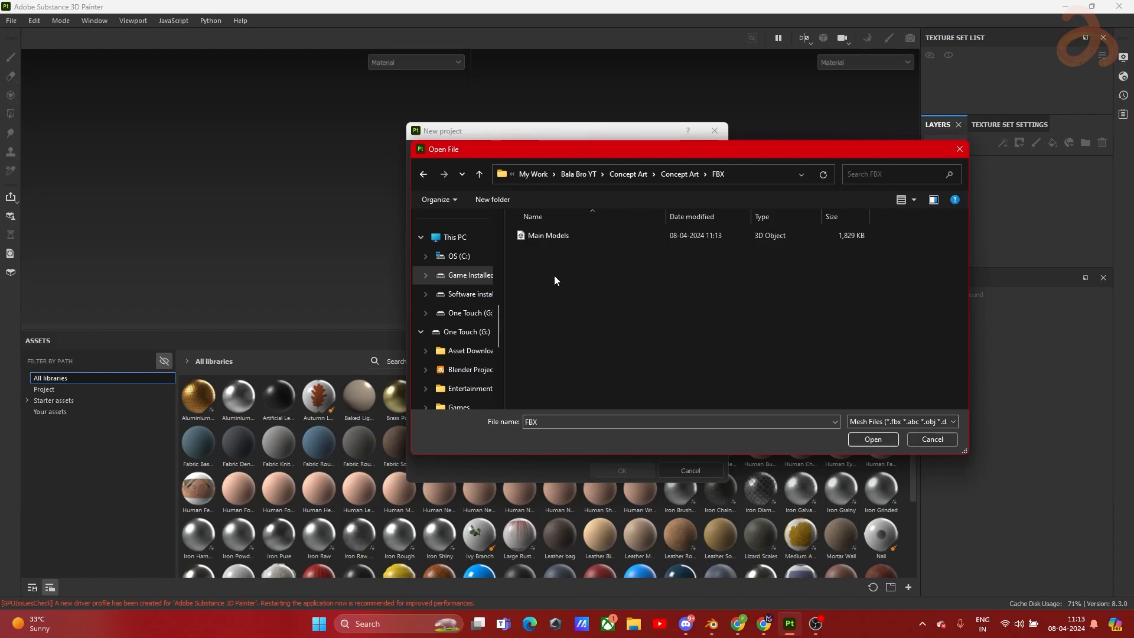
pyautogui.click(555, 238)
pyautogui.click(872, 440)
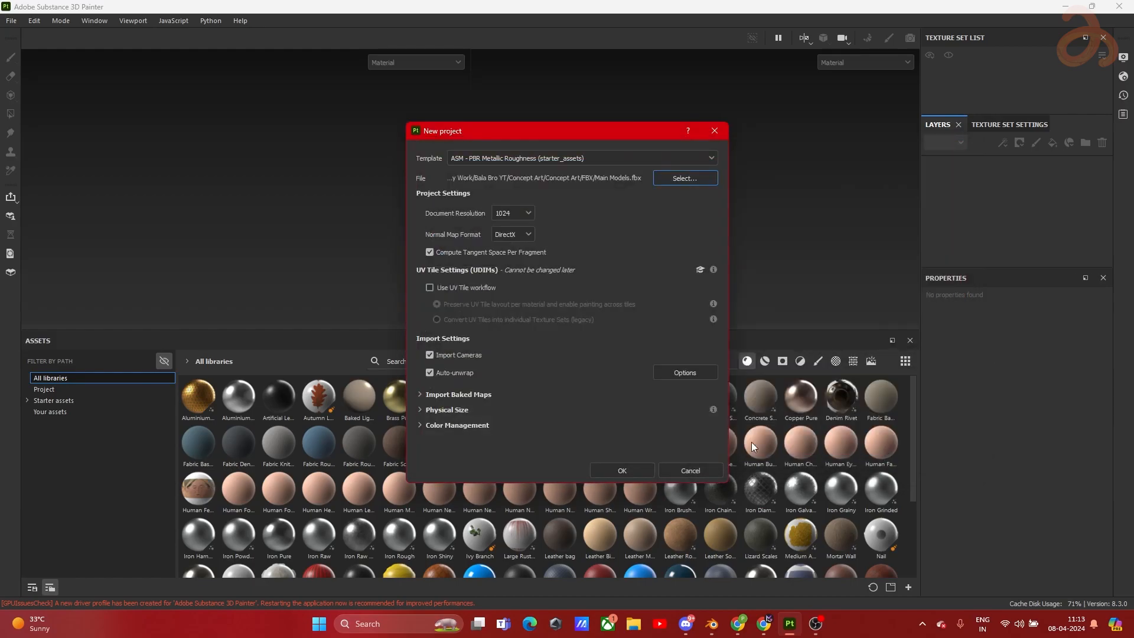
pyautogui.click(624, 471)
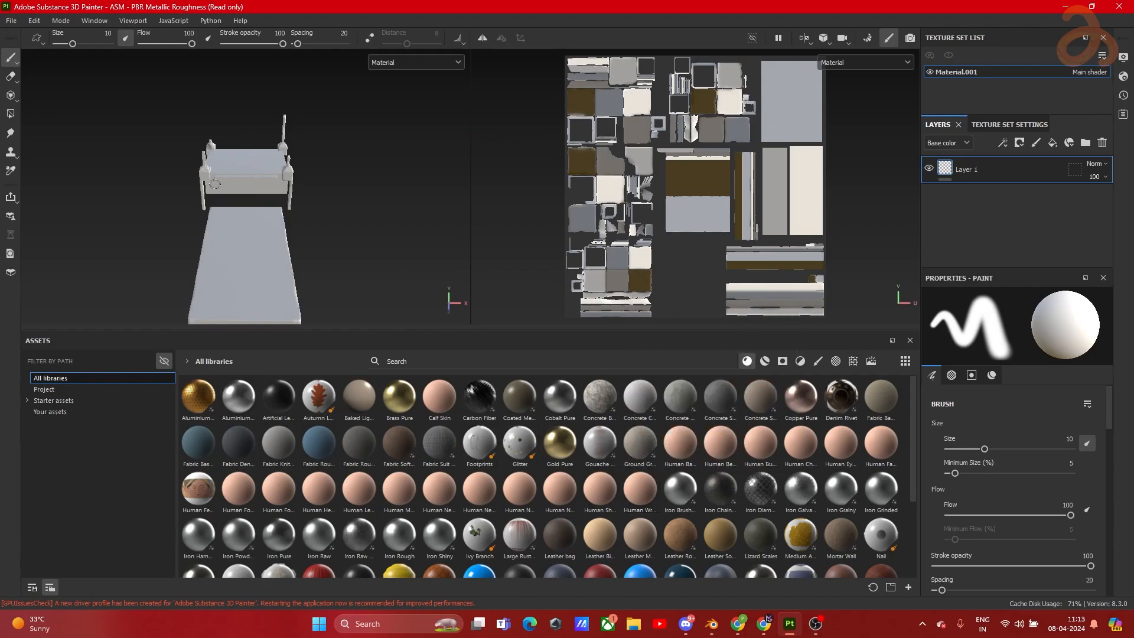
# Step: Open the mesh map baking settings for the Material.001 texture set
pyautogui.keyDown('alt'); pyautogui.moveTo(292, 233); pyautogui.dragTo(342, 202); pyautogui.keyUp('alt')
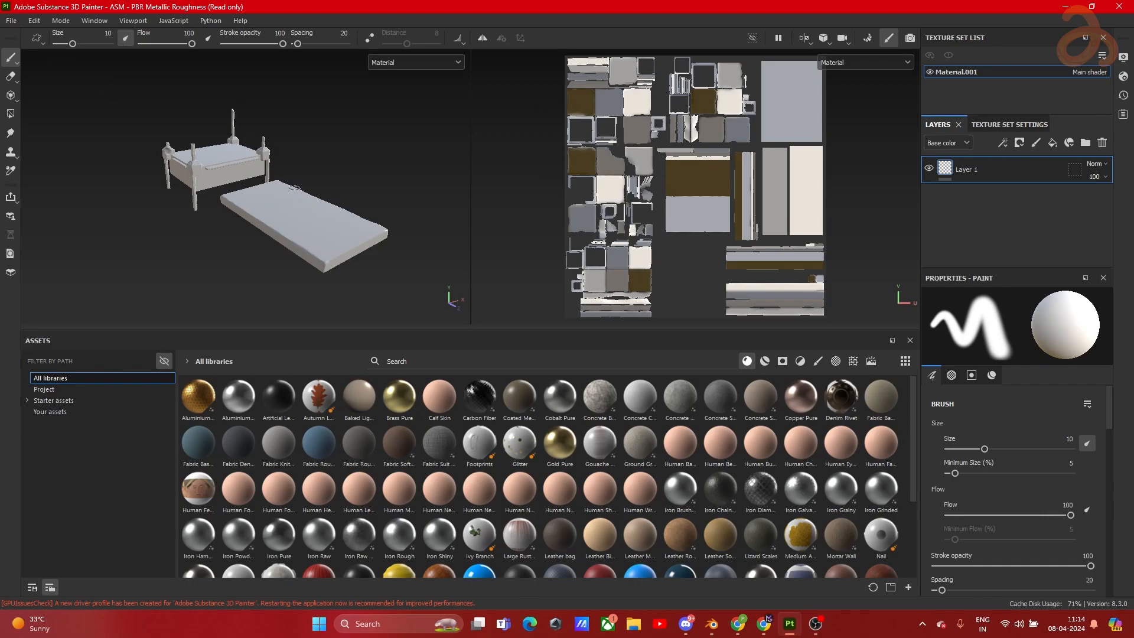
pyautogui.scroll(2, 269, 190)
pyautogui.scroll(-2, 269, 190)
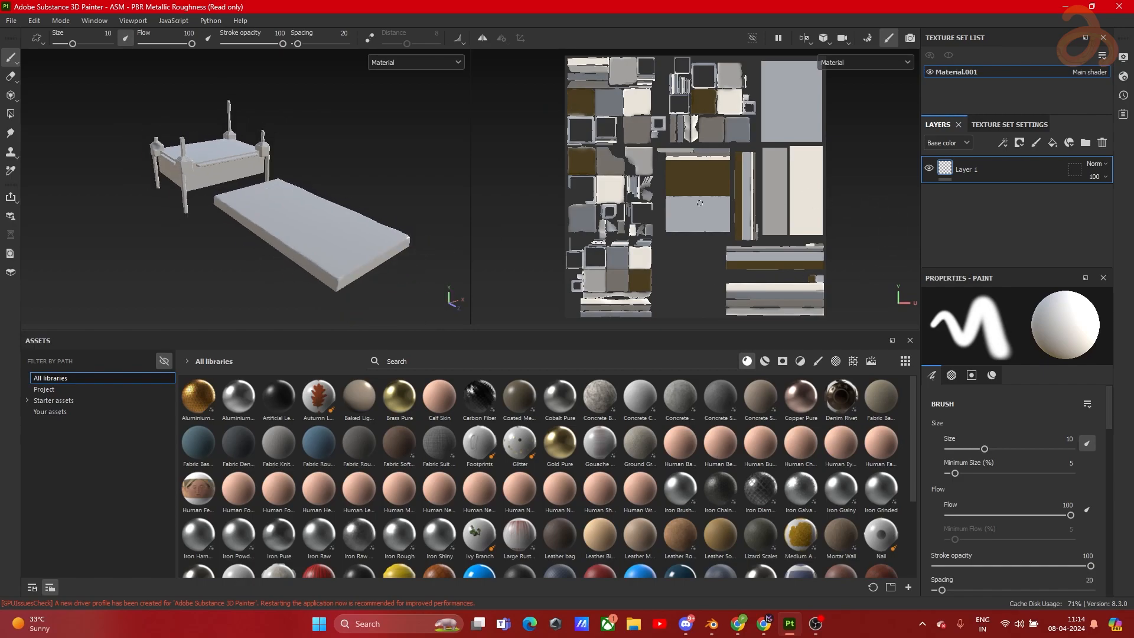
pyautogui.scroll(1, 297, 187)
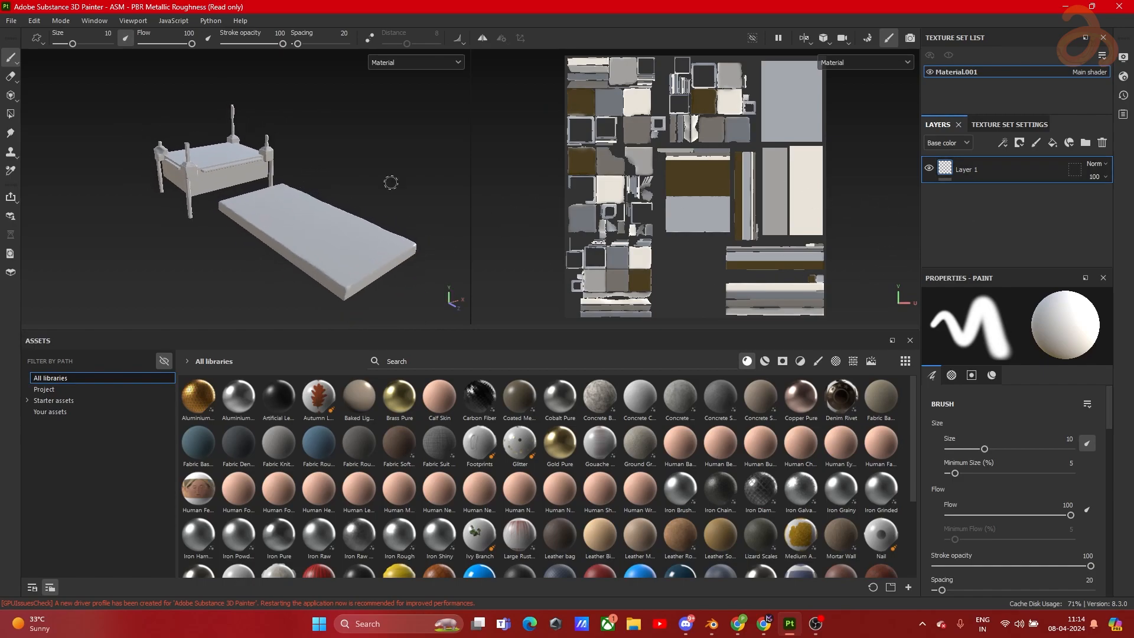
pyautogui.click(1009, 125)
pyautogui.scroll(-5, 1015, 210)
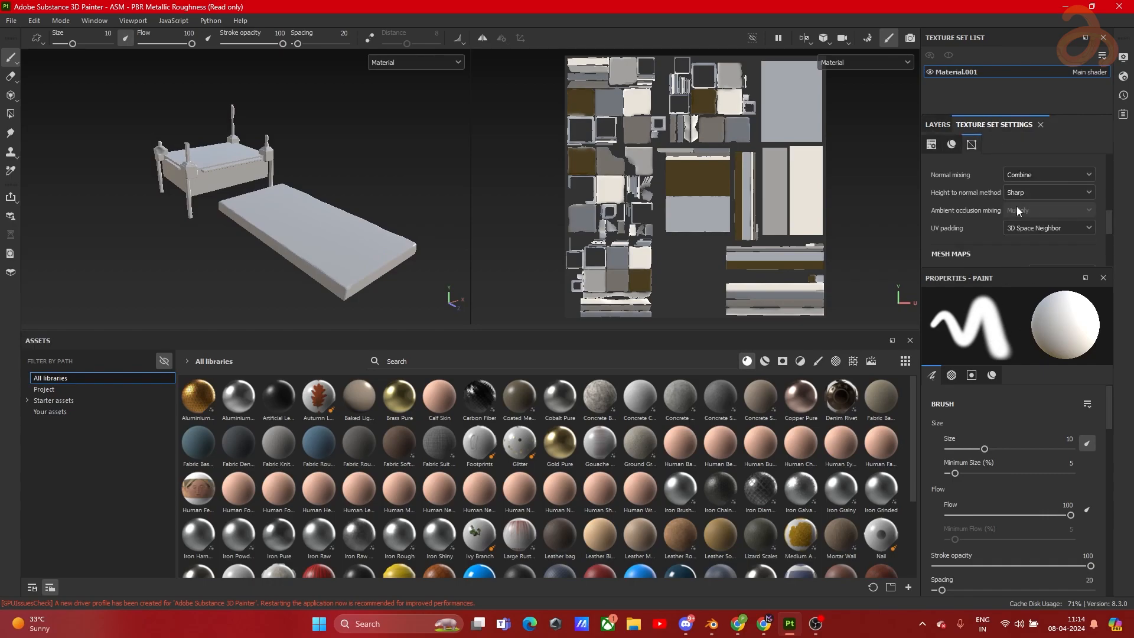
pyautogui.click(1065, 168)
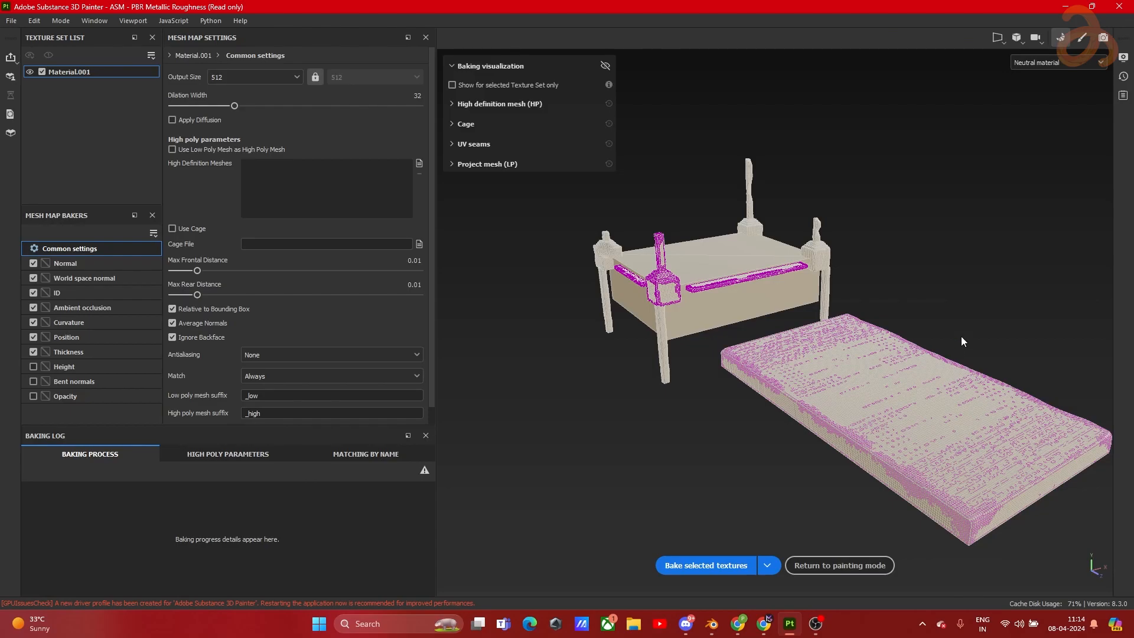
# Step: Set the baking output size to 2048 and bake the selected mesh maps for Material.001
pyautogui.scroll(3, 962, 336)
pyautogui.keyDown('alt'); pyautogui.moveTo(703, 325); pyautogui.dragTo(785, 237, button='middle'); pyautogui.keyUp('alt')
pyautogui.scroll(-2, 785, 237)
pyautogui.keyDown('alt'); pyautogui.moveTo(803, 266); pyautogui.dragTo(947, 462); pyautogui.keyUp('alt')
pyautogui.scroll(1, 857, 413)
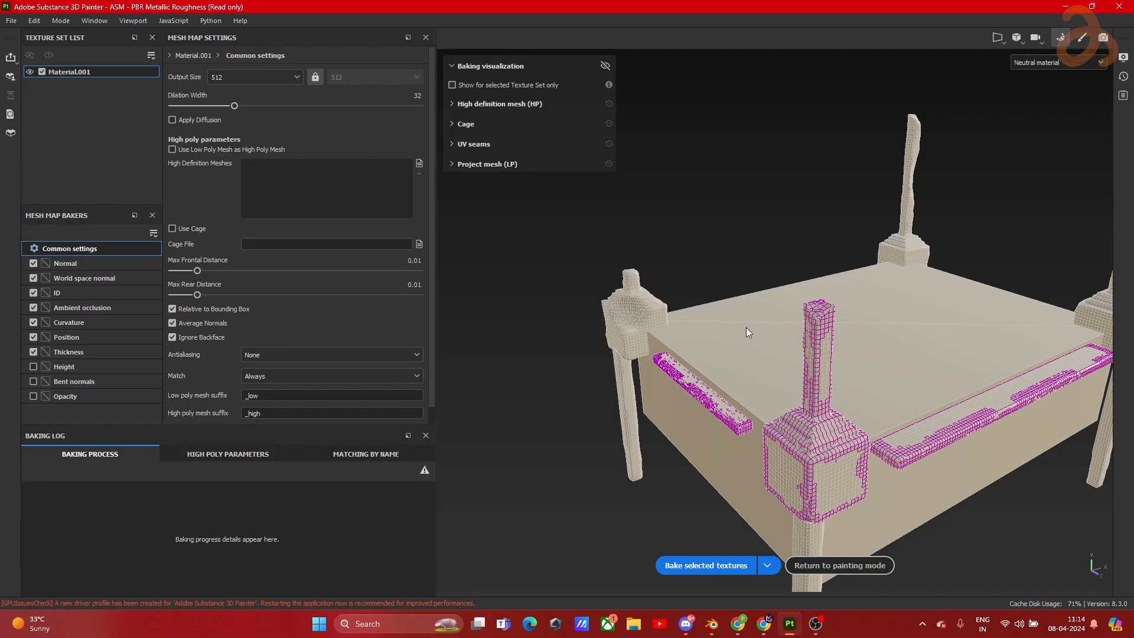
pyautogui.click(270, 80)
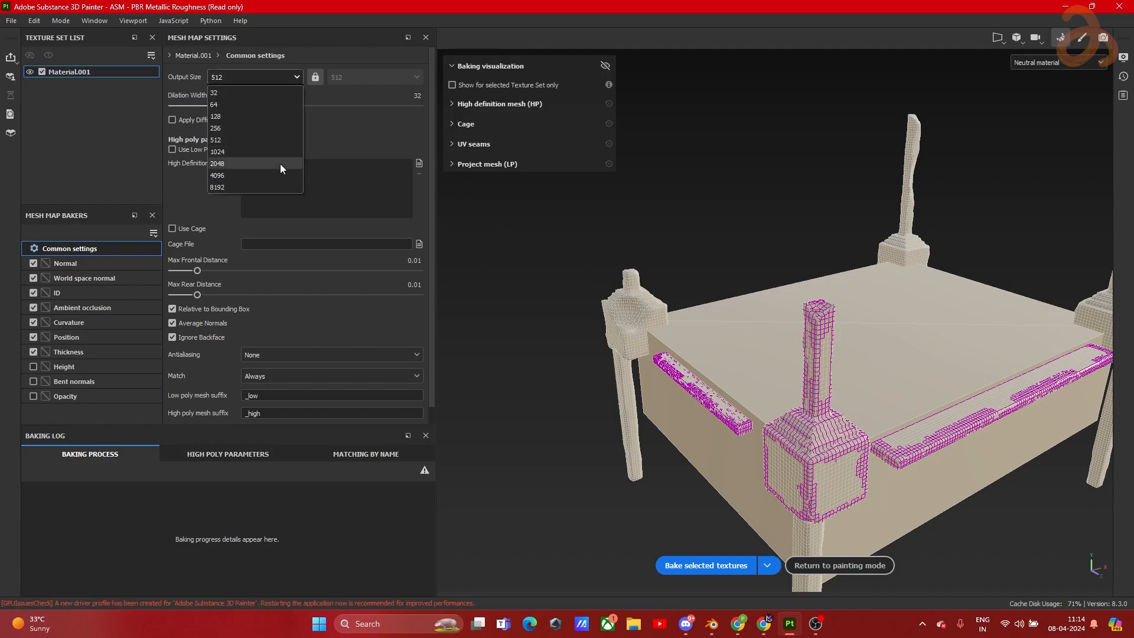
pyautogui.click(242, 163)
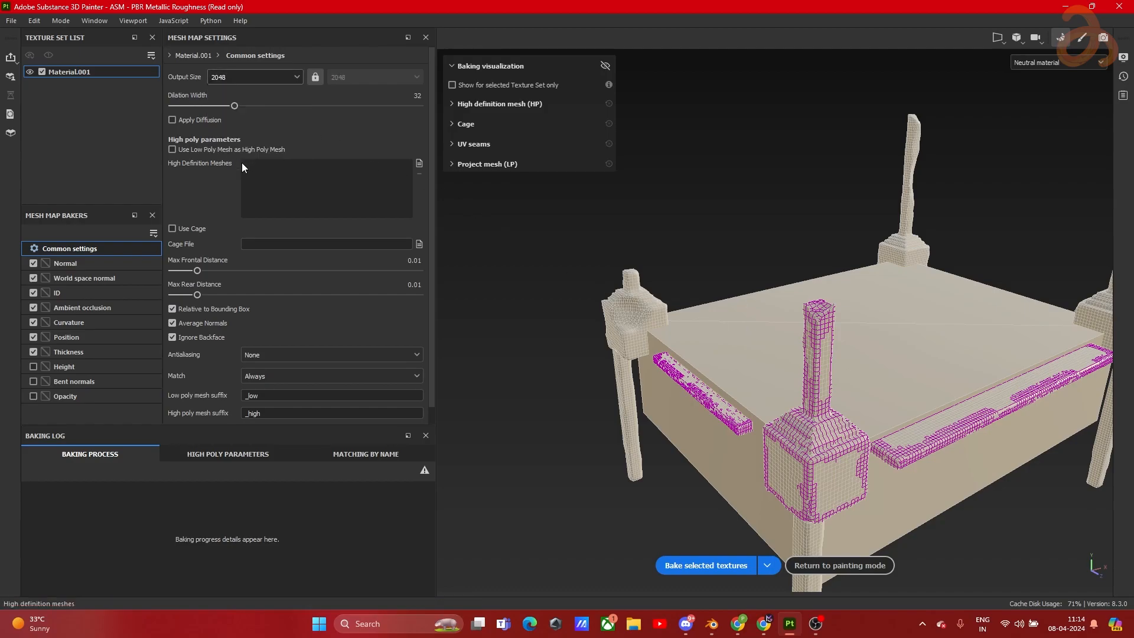
pyautogui.click(698, 566)
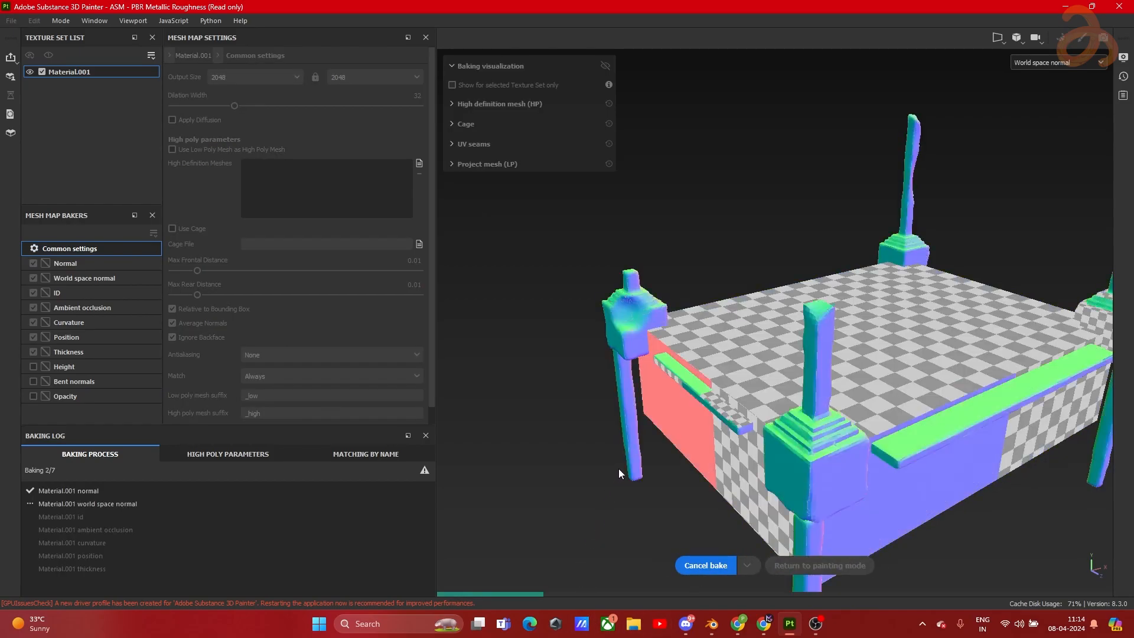
# Step: Check the model during the mesh map bake and return to painting mode
pyautogui.keyDown('alt'); pyautogui.moveTo(775, 310); pyautogui.dragTo(595, 251, button='middle'); pyautogui.keyUp('alt')
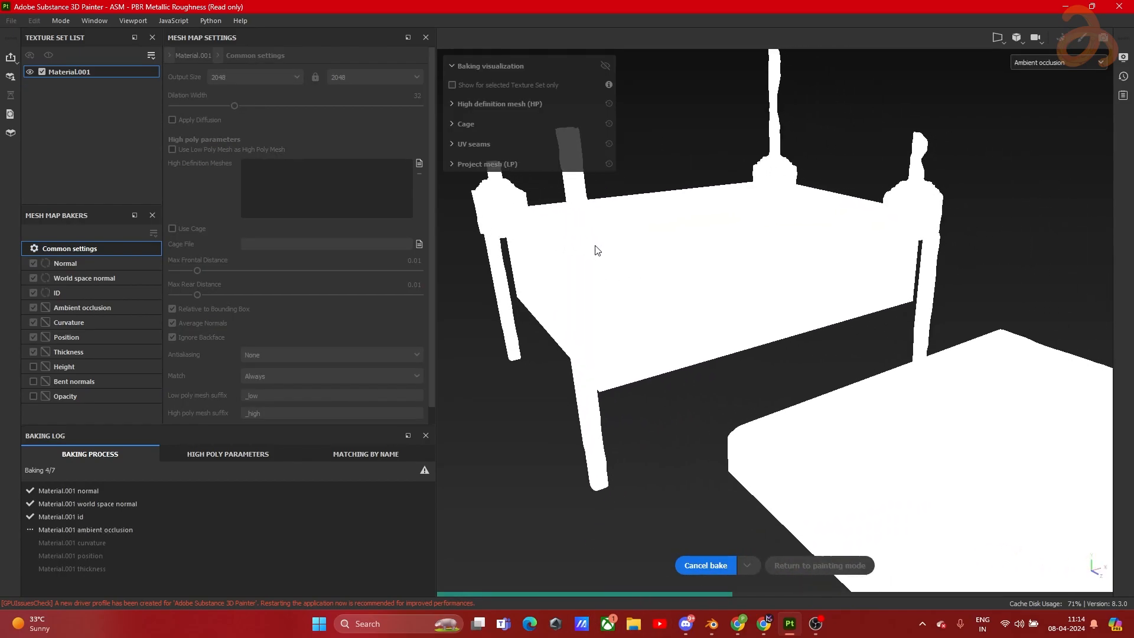
pyautogui.scroll(-2, 595, 251)
pyautogui.scroll(1, 595, 250)
pyautogui.keyDown('alt'); pyautogui.moveTo(596, 250); pyautogui.dragTo(680, 310); pyautogui.keyUp('alt')
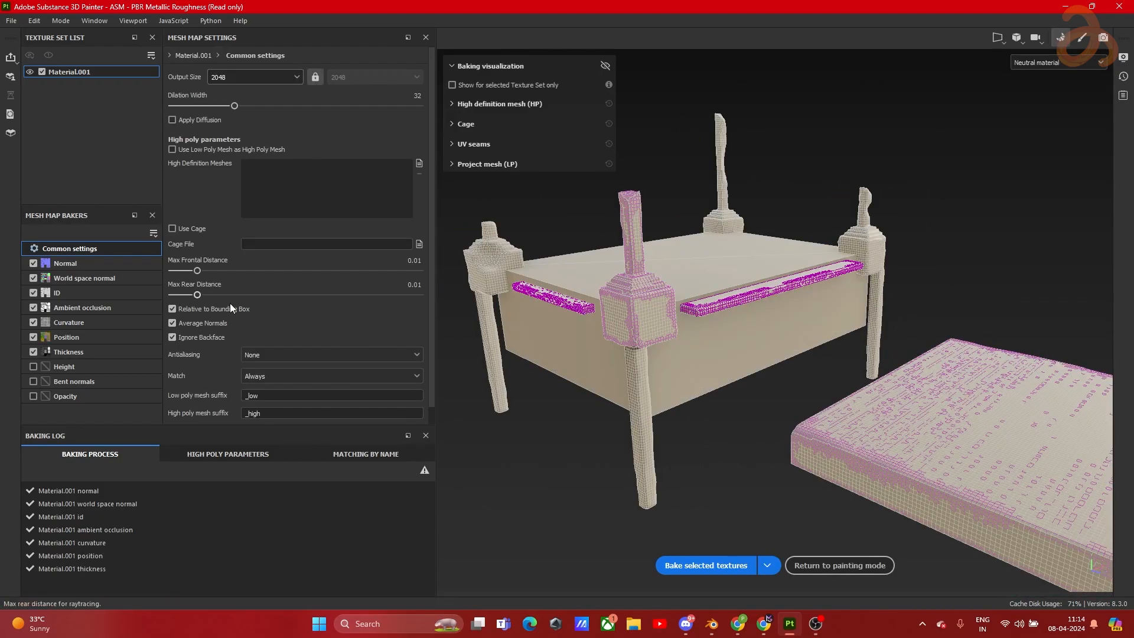
pyautogui.click(838, 565)
pyautogui.scroll(3, 194, 153)
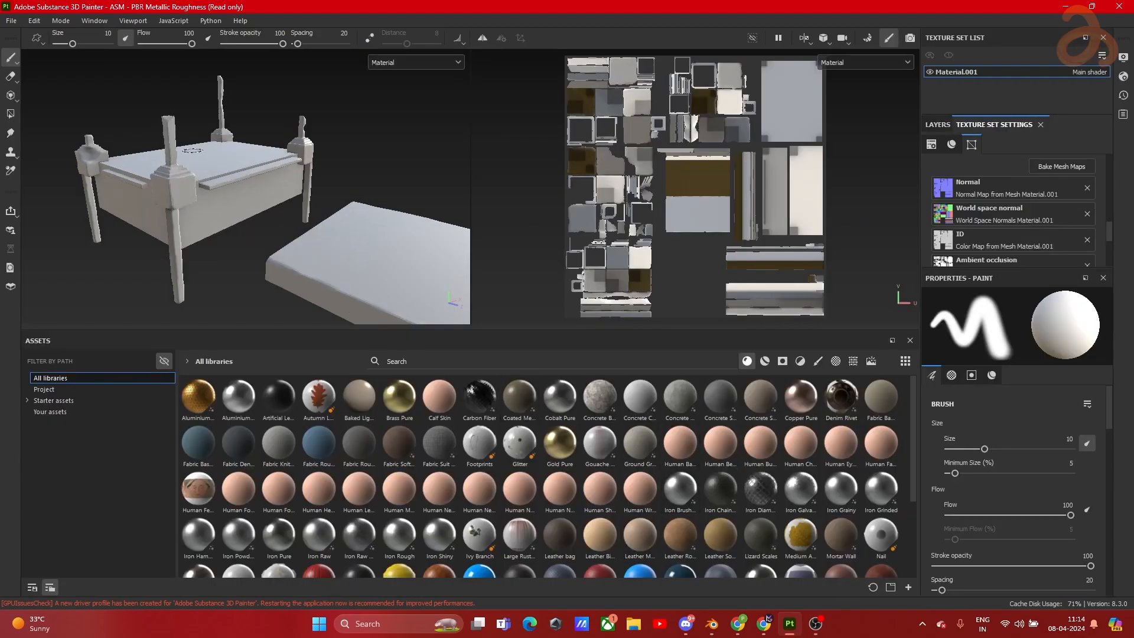
pyautogui.keyDown('alt'); pyautogui.moveTo(195, 166); pyautogui.dragTo(151, 163, button='middle'); pyautogui.keyUp('alt')
pyautogui.keyDown('alt'); pyautogui.moveTo(151, 163); pyautogui.dragTo(183, 142); pyautogui.keyUp('alt')
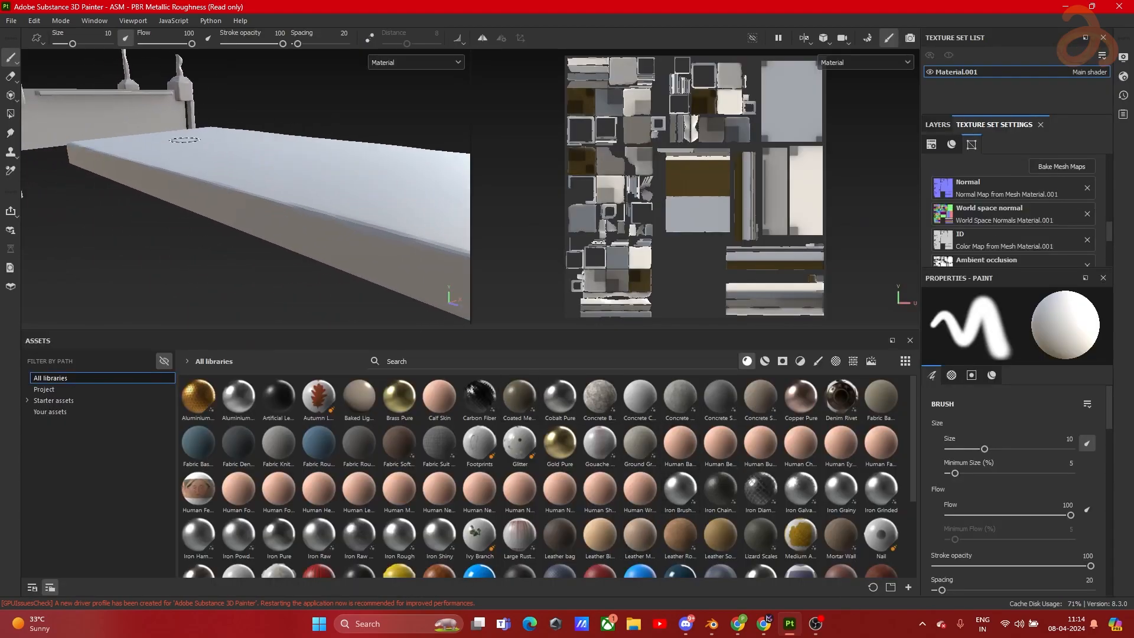
# Step: Switch the viewport to the 3D view only and inspect the baked platform, pillars and slab at full size
pyautogui.press('Tab')
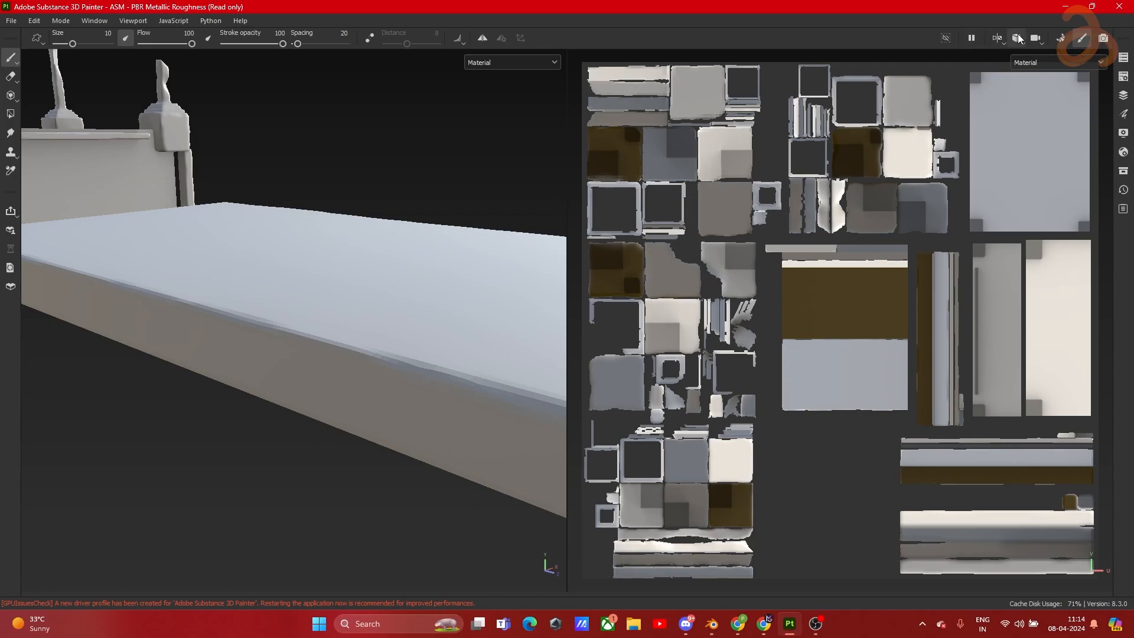
pyautogui.click(994, 41)
pyautogui.click(1019, 70)
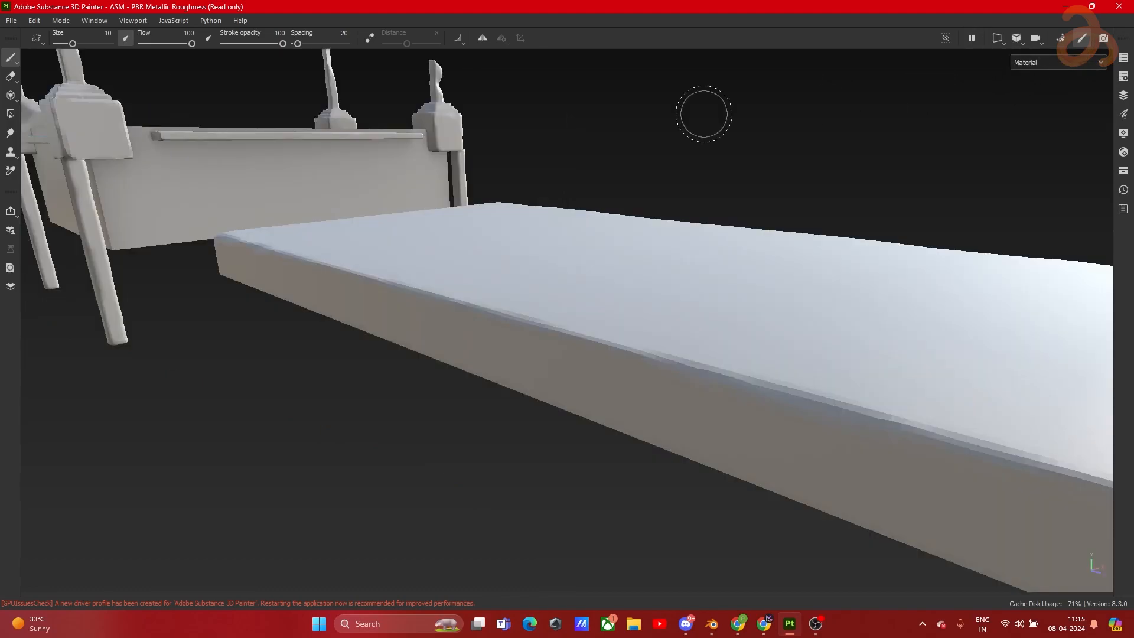
pyautogui.scroll(-3, 475, 260)
pyautogui.keyDown('alt'); pyautogui.moveTo(362, 273); pyautogui.dragTo(572, 349, button='middle'); pyautogui.keyUp('alt')
pyautogui.scroll(3, 413, 281)
pyautogui.moveTo(519, 348)
pyautogui.keyDown('alt'); pyautogui.mouseDown()
pyautogui.moveTo(494, 243)
pyautogui.moveTo(362, 263)
pyautogui.moveTo(331, 347)
pyautogui.moveTo(372, 405)
pyautogui.moveTo(628, 416)
pyautogui.moveTo(608, 473)
pyautogui.moveTo(648, 370)
pyautogui.moveTo(385, 324)
pyautogui.moveTo(386, 250)
pyautogui.moveTo(311, 316)
pyautogui.moveTo(322, 335)
pyautogui.mouseUp(); pyautogui.keyUp('alt')
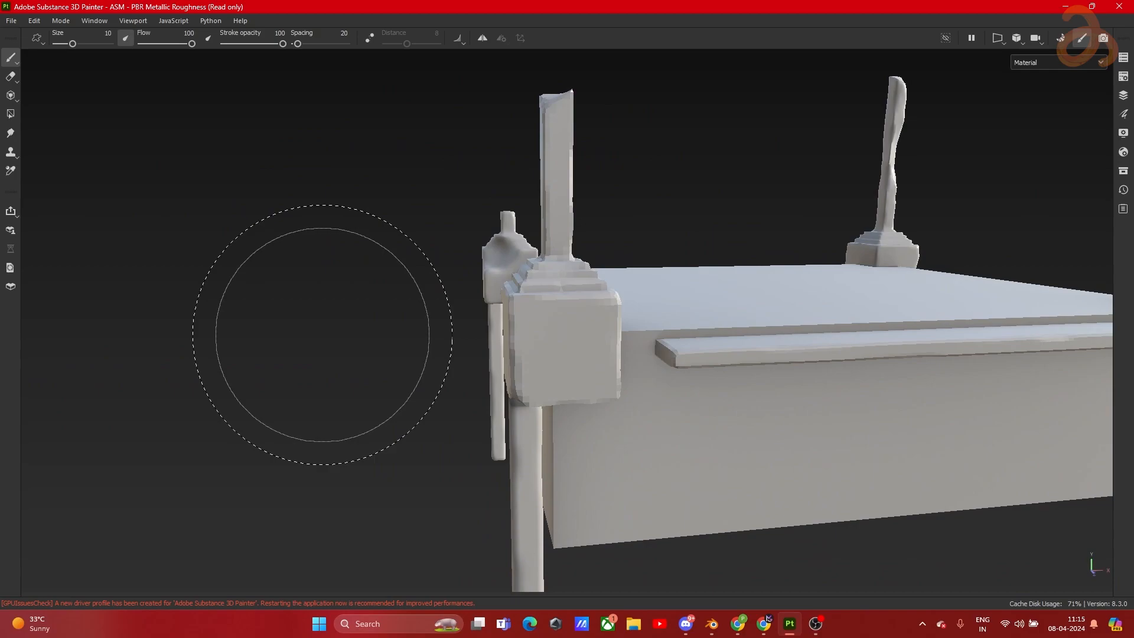
pyautogui.keyDown('alt'); pyautogui.moveTo(323, 334); pyautogui.dragTo(620, 407); pyautogui.keyUp('alt')
pyautogui.press('Tab')
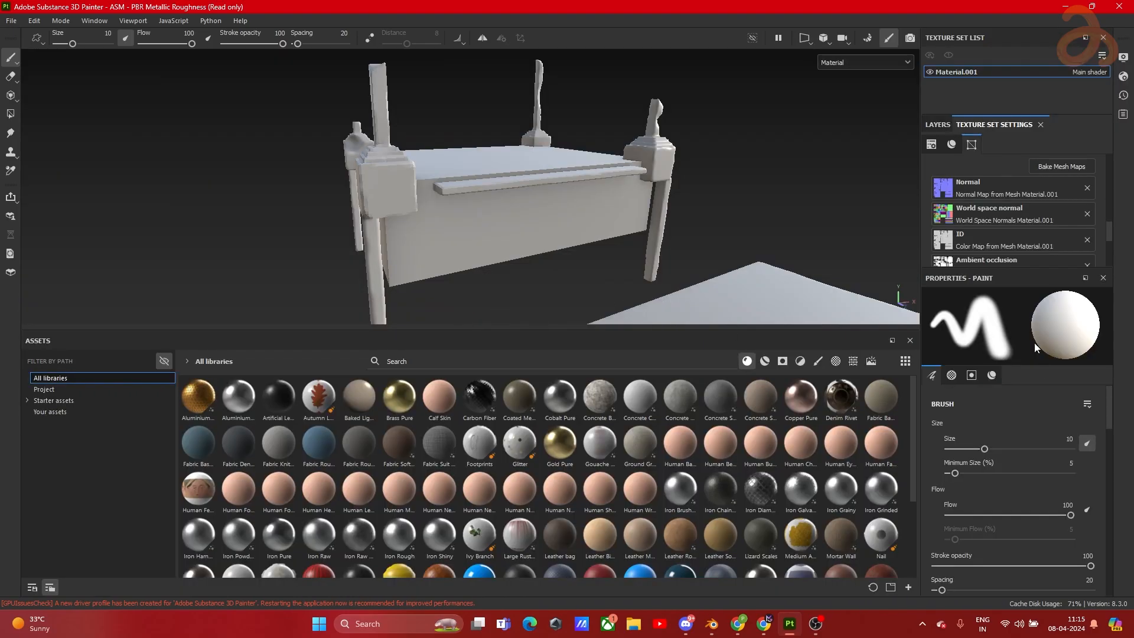
# Step: Delete Layer 1 from the Material.001 layer stack and add a fill layer in its place
pyautogui.click(937, 124)
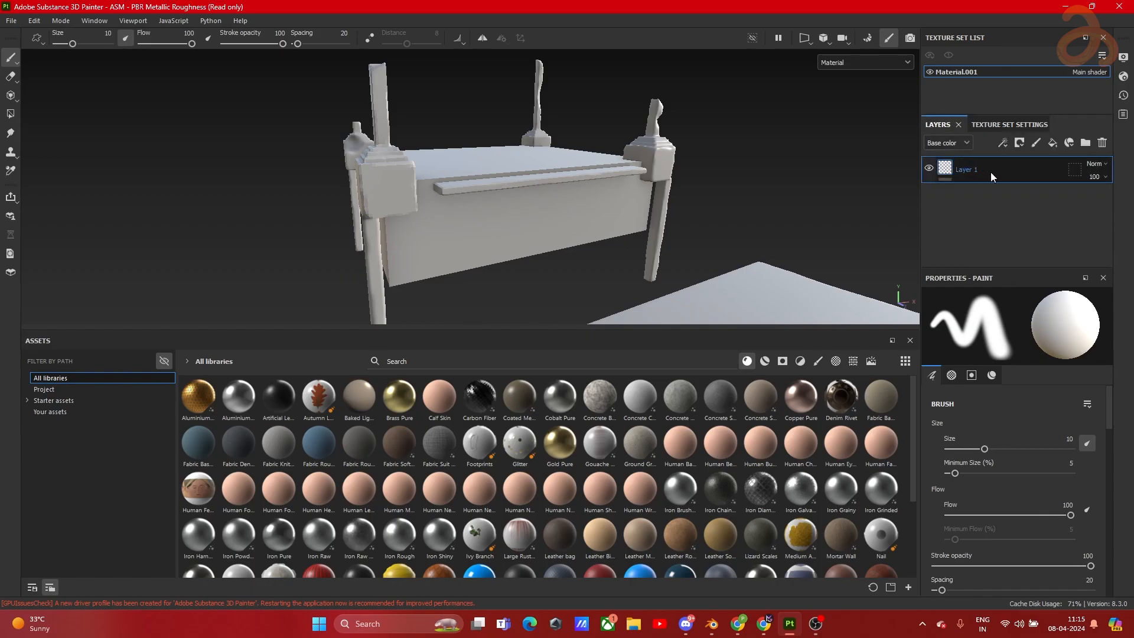
pyautogui.press('Delete')
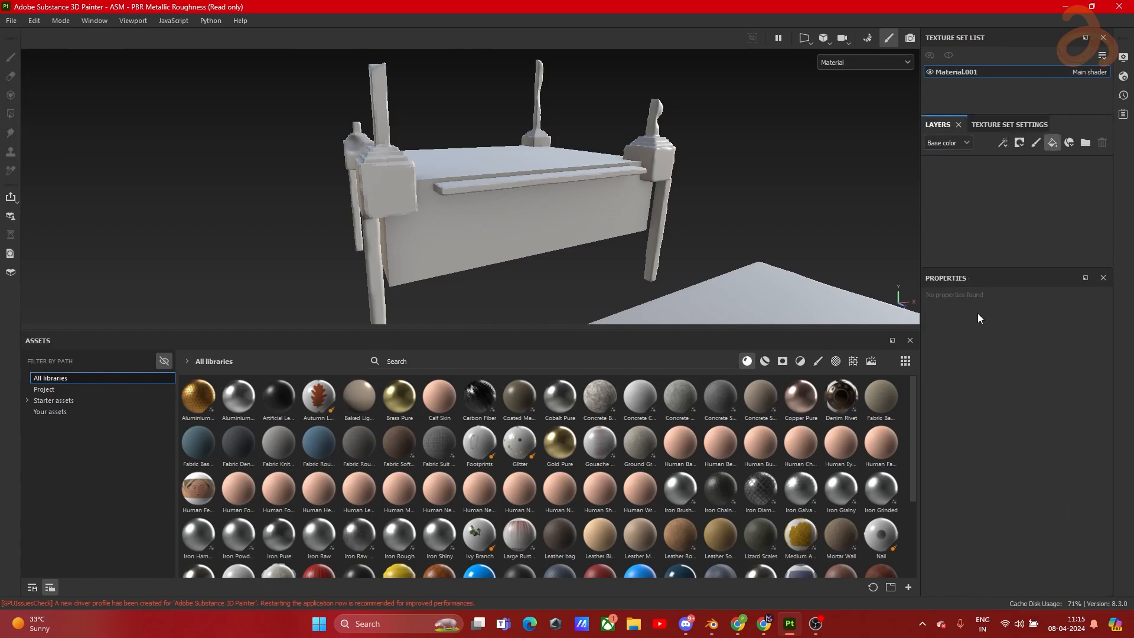
pyautogui.scroll(-4, 1029, 399)
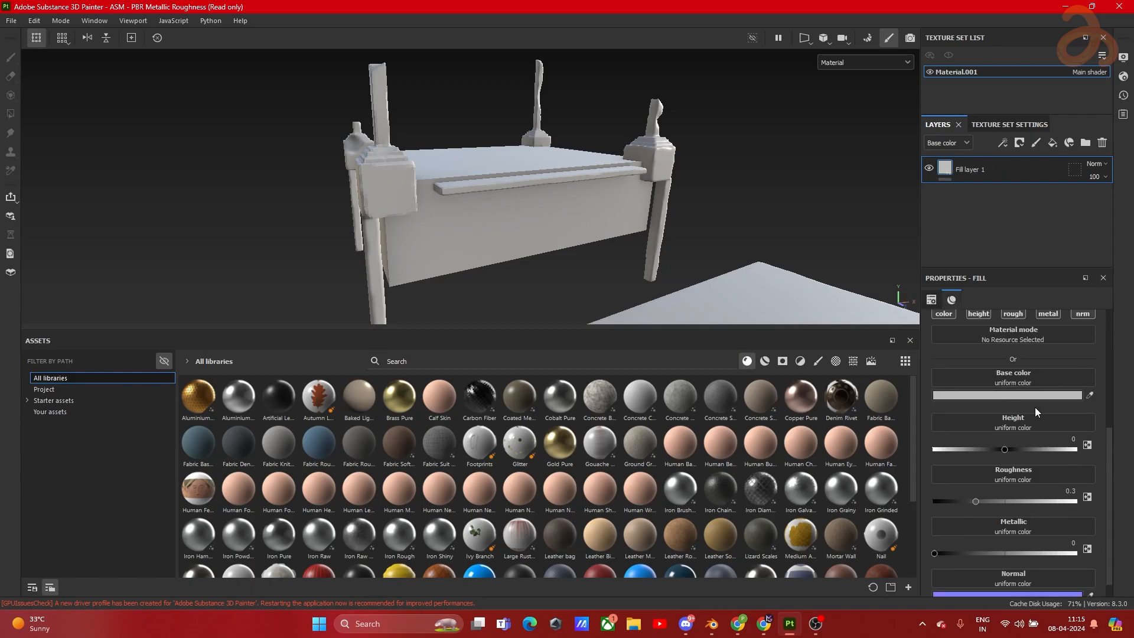
# Step: Set the fill layer's roughness to about 0.81 and its base color to dark gray 3B3B3B
pyautogui.moveTo(972, 498); pyautogui.dragTo(1047, 509)
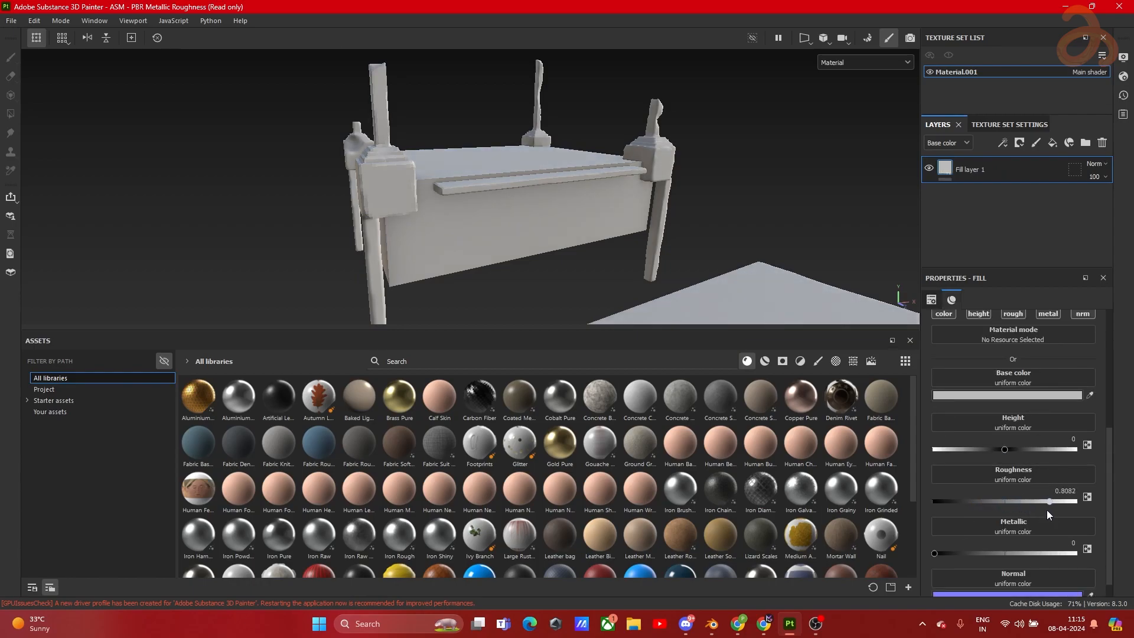
pyautogui.click(1011, 395)
pyautogui.moveTo(865, 470)
pyautogui.mouseDown()
pyautogui.moveTo(831, 536)
pyautogui.moveTo(834, 430)
pyautogui.moveTo(822, 531)
pyautogui.moveTo(824, 510)
pyautogui.mouseUp()
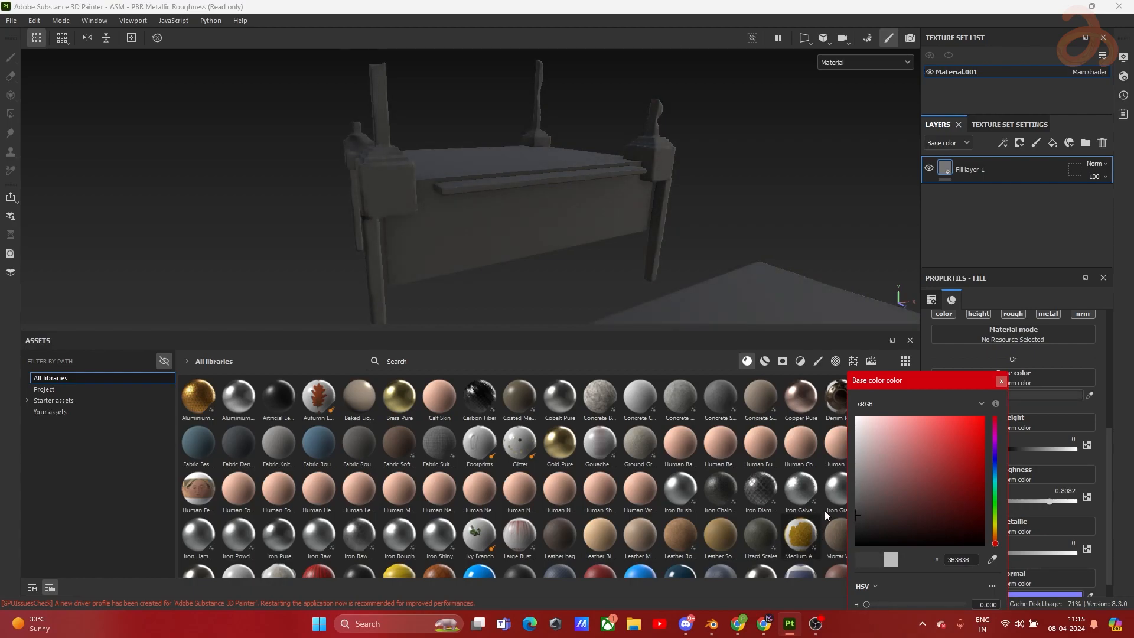
pyautogui.click(1000, 381)
# Step: Turn off the fill layer's metal, normal and height channels and raise its roughness to 1
pyautogui.click(1051, 315)
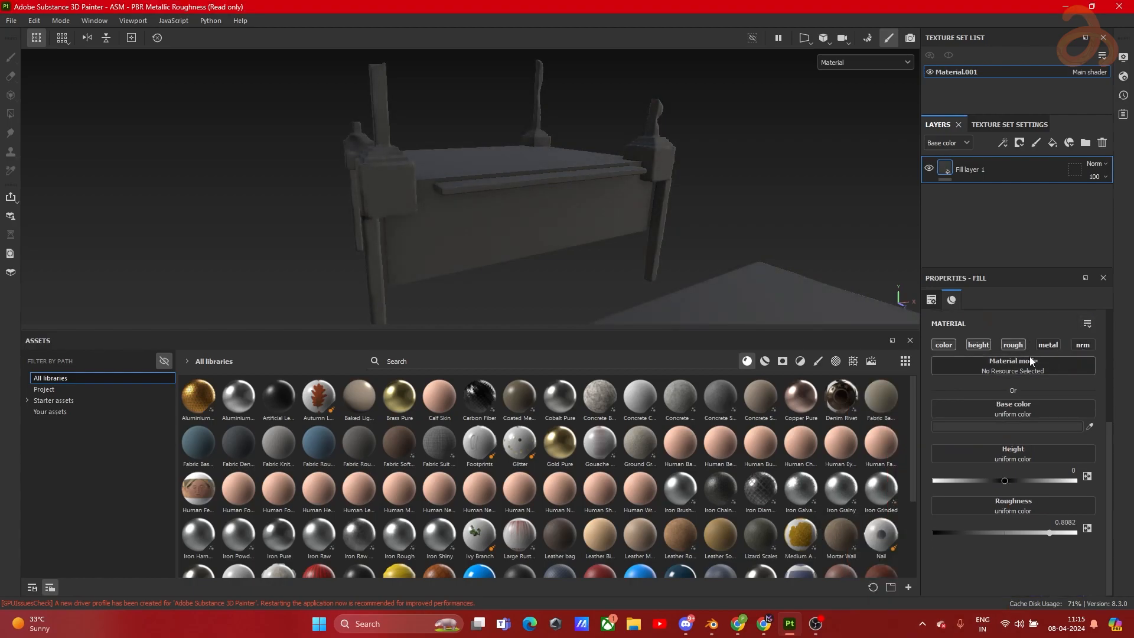
pyautogui.click(978, 344)
pyautogui.moveTo(1054, 481); pyautogui.dragTo(1100, 478)
# Step: Examine the dark base fill on the platform, pillars and slab from several angles in an enlarged viewport
pyautogui.keyDown('alt'); pyautogui.moveTo(552, 270); pyautogui.dragTo(752, 290); pyautogui.keyUp('alt')
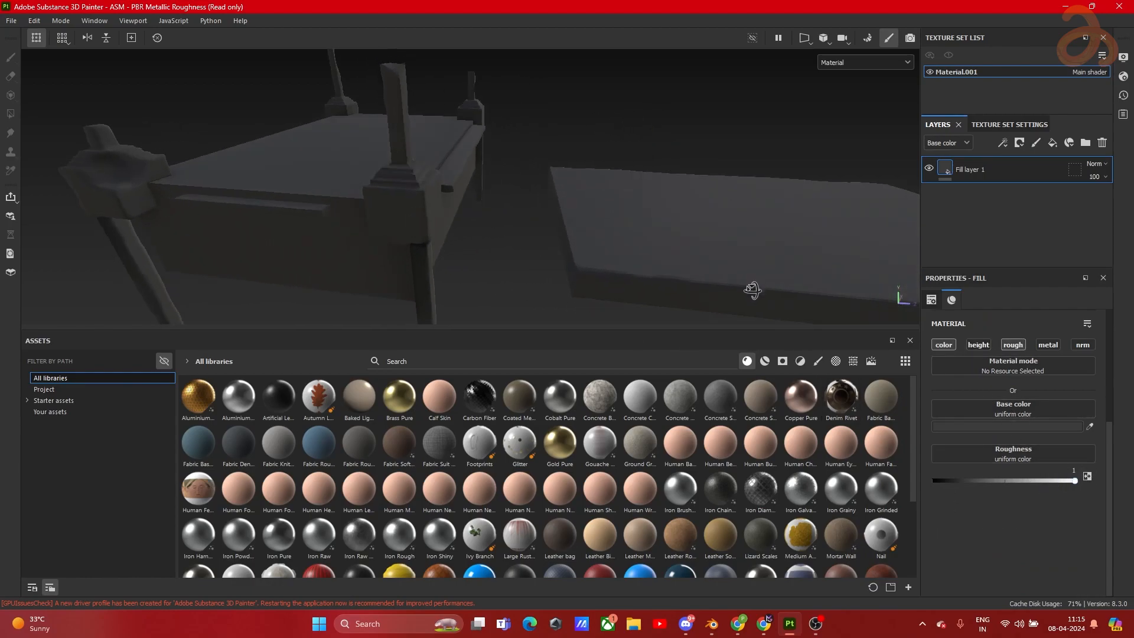
pyautogui.scroll(2, 413, 183)
pyautogui.press('Tab')
pyautogui.scroll(-4, 476, 183)
pyautogui.keyDown('alt'); pyautogui.moveTo(476, 183); pyautogui.dragTo(654, 264, button='middle'); pyautogui.keyUp('alt')
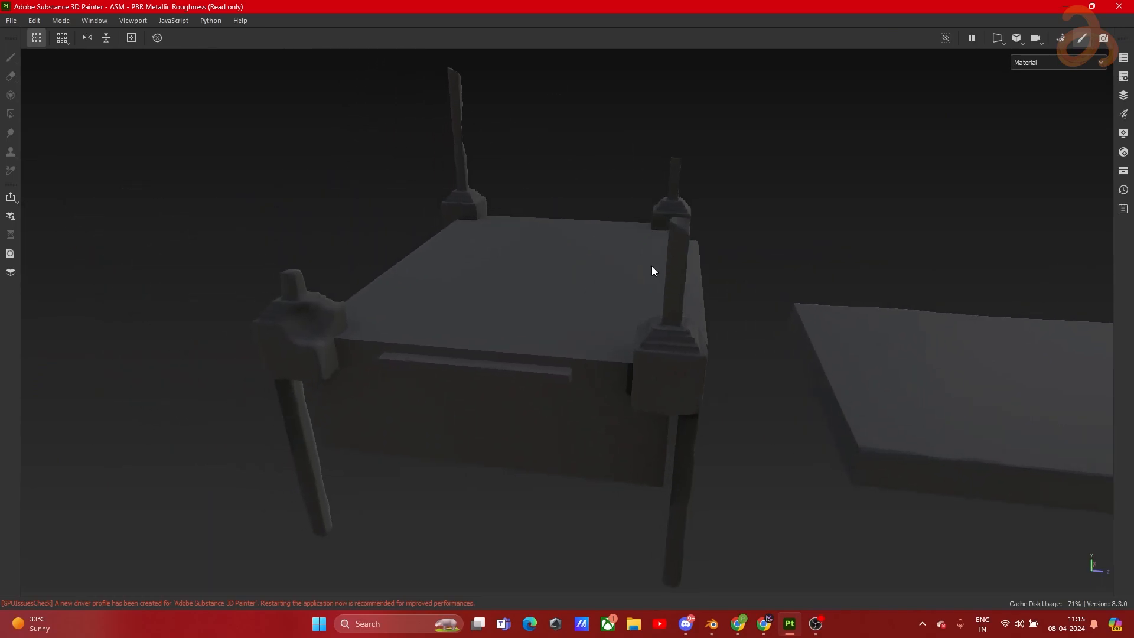
pyautogui.scroll(3, 498, 289)
pyautogui.keyDown('alt'); pyautogui.moveTo(433, 339); pyautogui.dragTo(572, 256); pyautogui.keyUp('alt')
pyautogui.scroll(-4, 572, 255)
pyautogui.keyDown('alt'); pyautogui.moveTo(962, 204); pyautogui.dragTo(756, 239, button='middle'); pyautogui.keyUp('alt')
pyautogui.keyDown('alt'); pyautogui.moveTo(756, 239); pyautogui.dragTo(969, 230); pyautogui.keyUp('alt')
pyautogui.scroll(-4, 760, 341)
pyautogui.keyDown('alt'); pyautogui.moveTo(840, 343); pyautogui.dragTo(694, 262, button='middle'); pyautogui.keyUp('alt')
pyautogui.scroll(-2, 694, 262)
pyautogui.moveTo(695, 267)
pyautogui.keyDown('alt'); pyautogui.mouseDown()
pyautogui.moveTo(779, 264)
pyautogui.moveTo(756, 215)
pyautogui.moveTo(608, 253)
pyautogui.moveTo(684, 283)
pyautogui.mouseUp(); pyautogui.keyUp('alt')
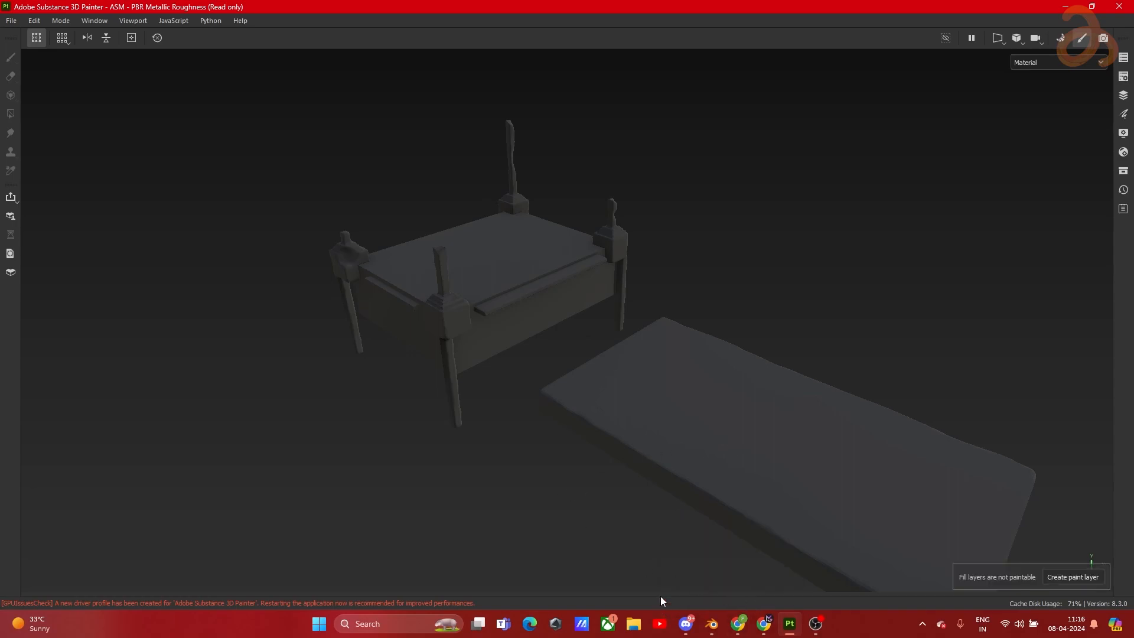
# Step: Open the concept art reference image from File Explorer, dismiss the video editor tip and move the image window to the middle of the screen
pyautogui.click(637, 627)
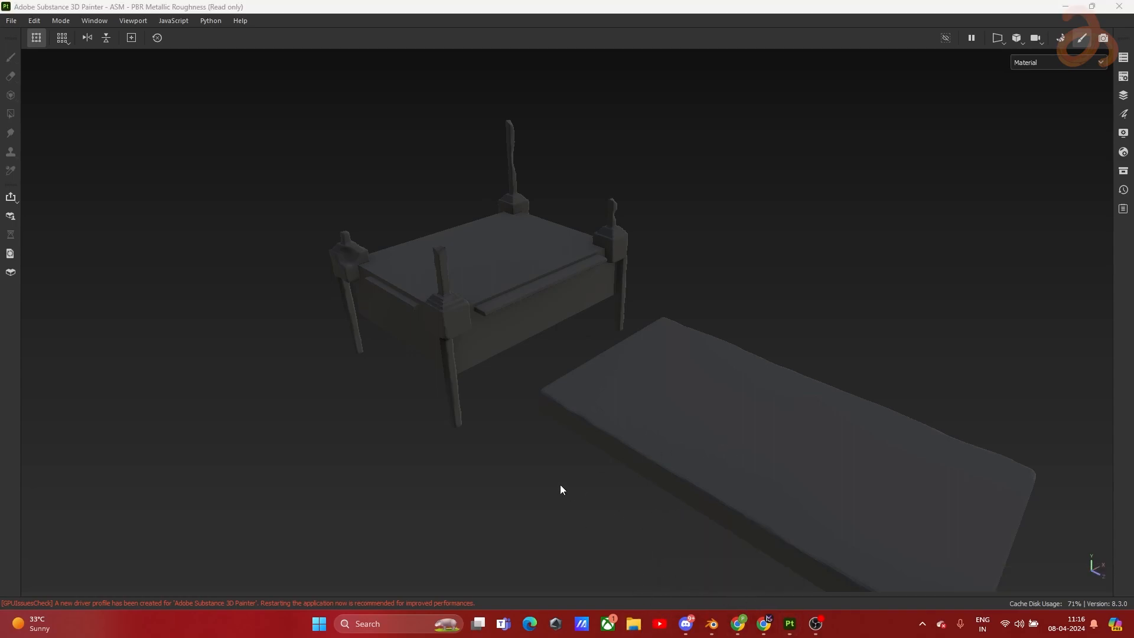
pyautogui.click(384, 338)
pyautogui.click(558, 301)
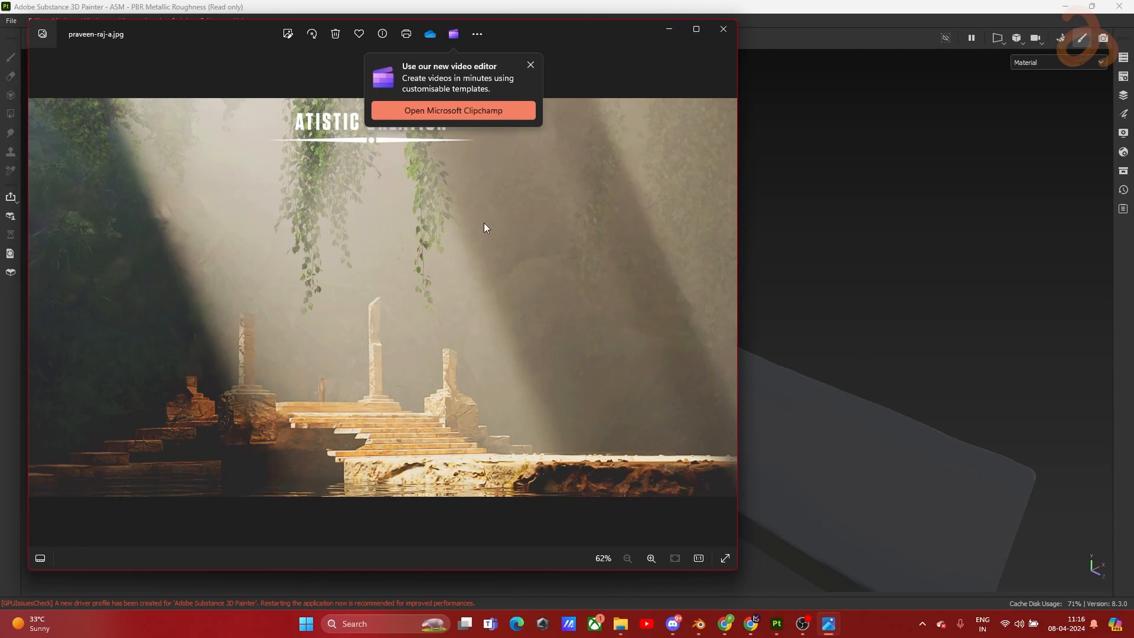
pyautogui.click(530, 65)
pyautogui.moveTo(490, 39); pyautogui.dragTo(718, 38)
# Step: Examine the stone pillars, steps and rock base in the reference image and minimize the image window
pyautogui.scroll(5, 551, 418)
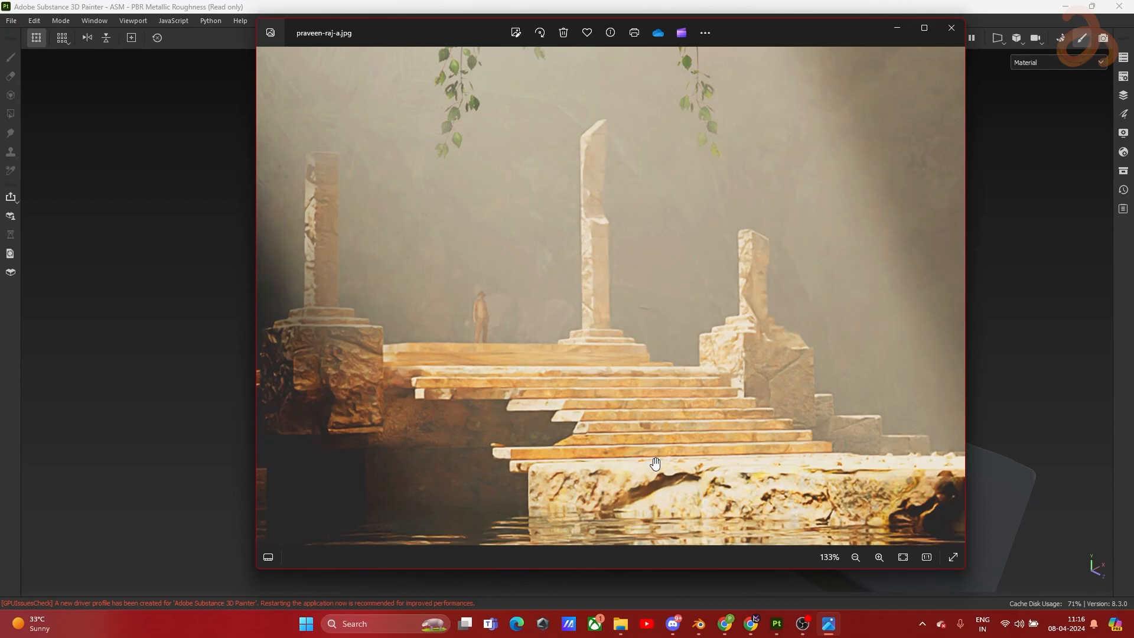
pyautogui.scroll(-3, 620, 446)
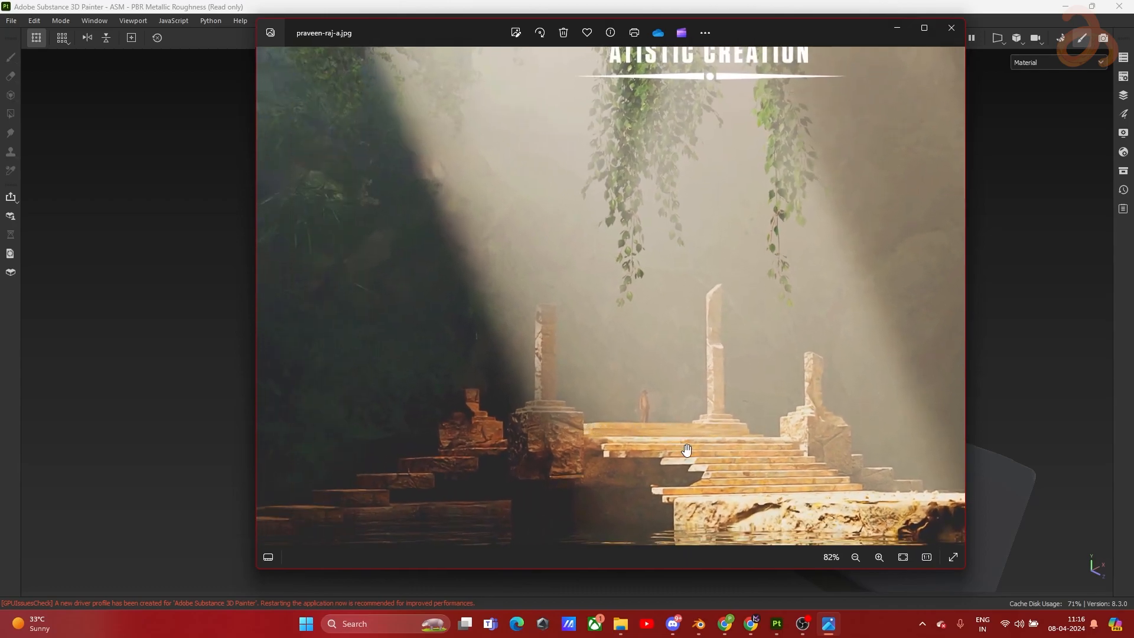
pyautogui.moveTo(643, 430); pyautogui.dragTo(608, 413)
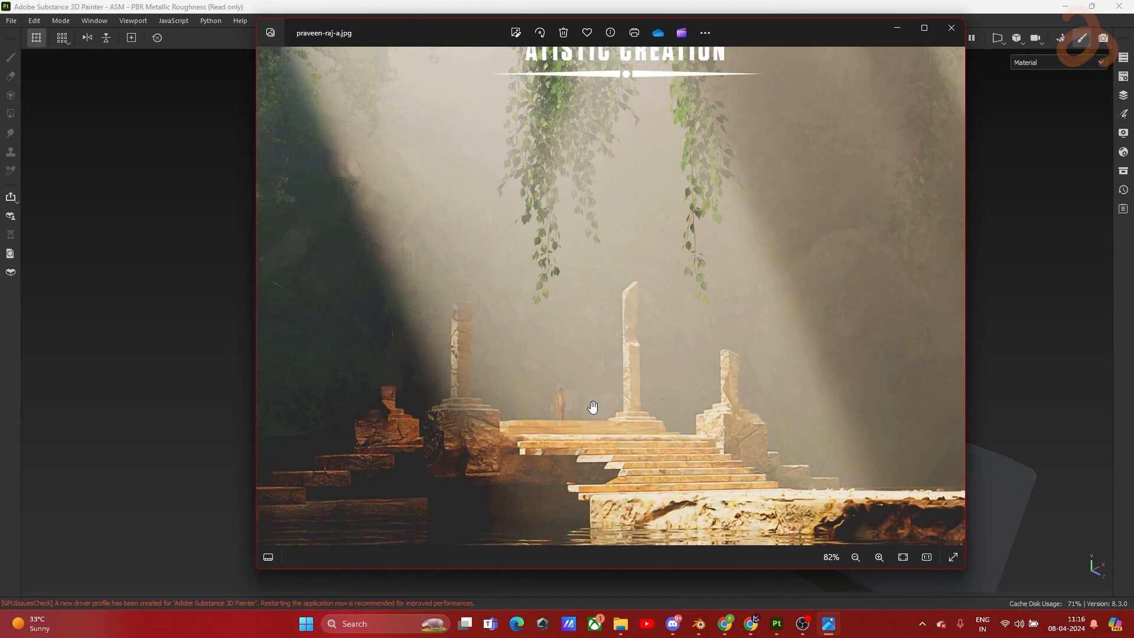
pyautogui.click(897, 27)
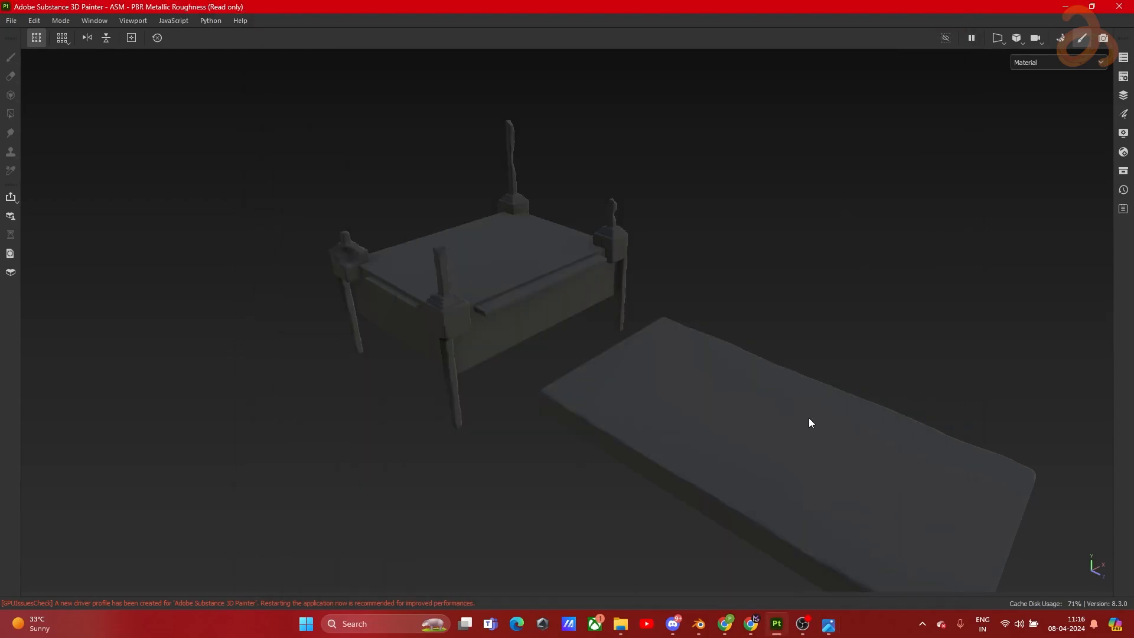
# Step: Switch to Google Chrome and search Google Images for "rock stylised" in the new tab
pyautogui.click(724, 629)
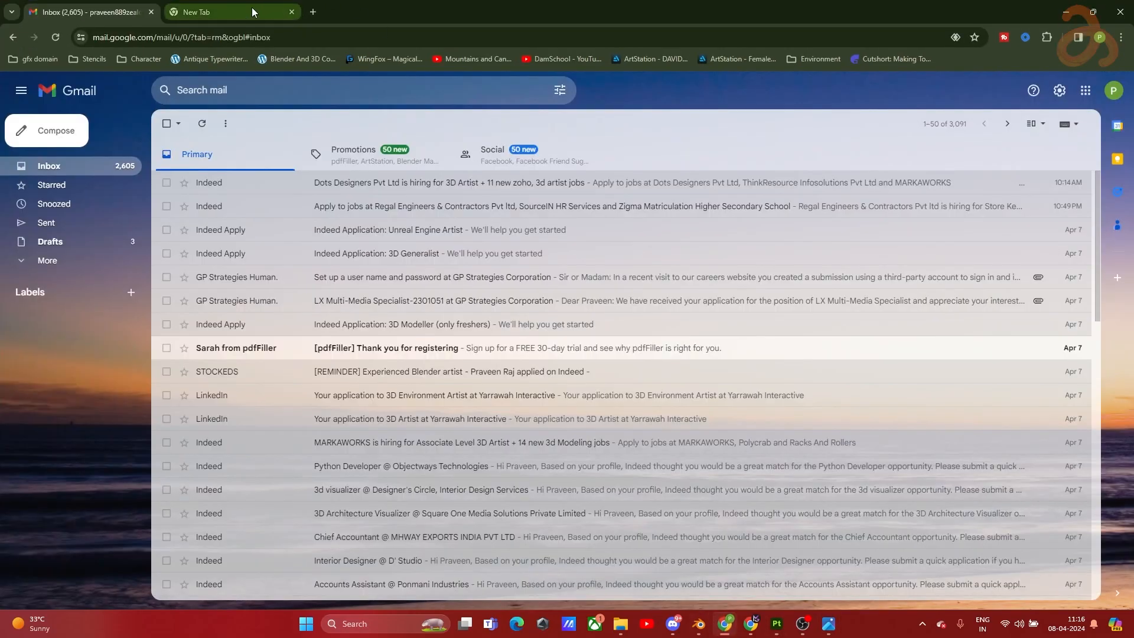
pyautogui.click(253, 11)
pyautogui.click(503, 261)
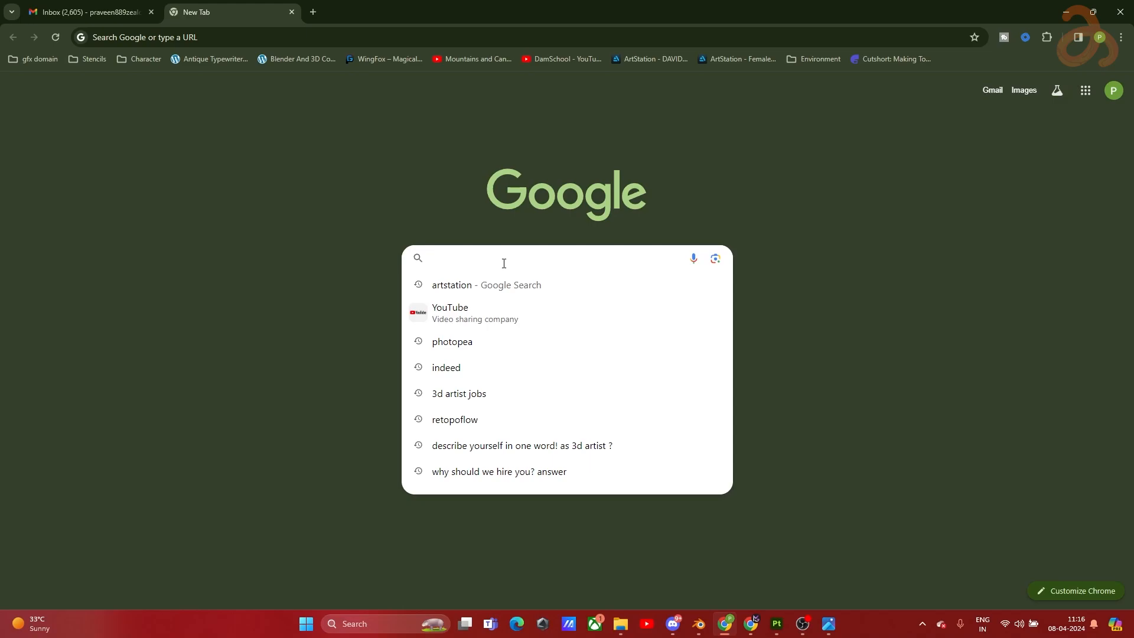
pyautogui.write('rock stylised')
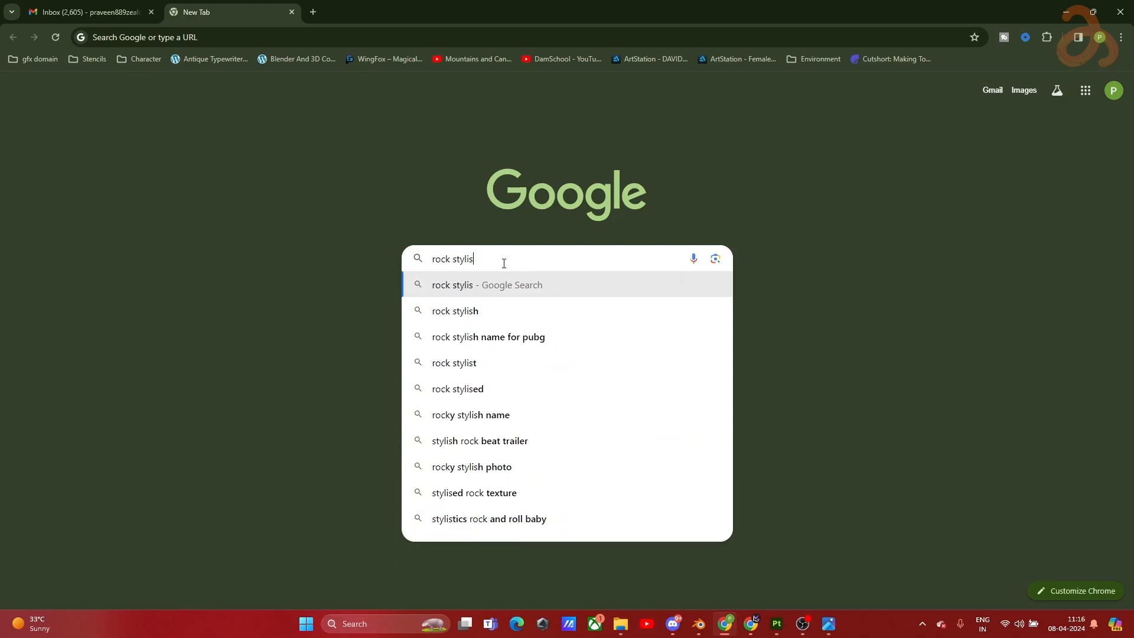
pyautogui.press('Return')
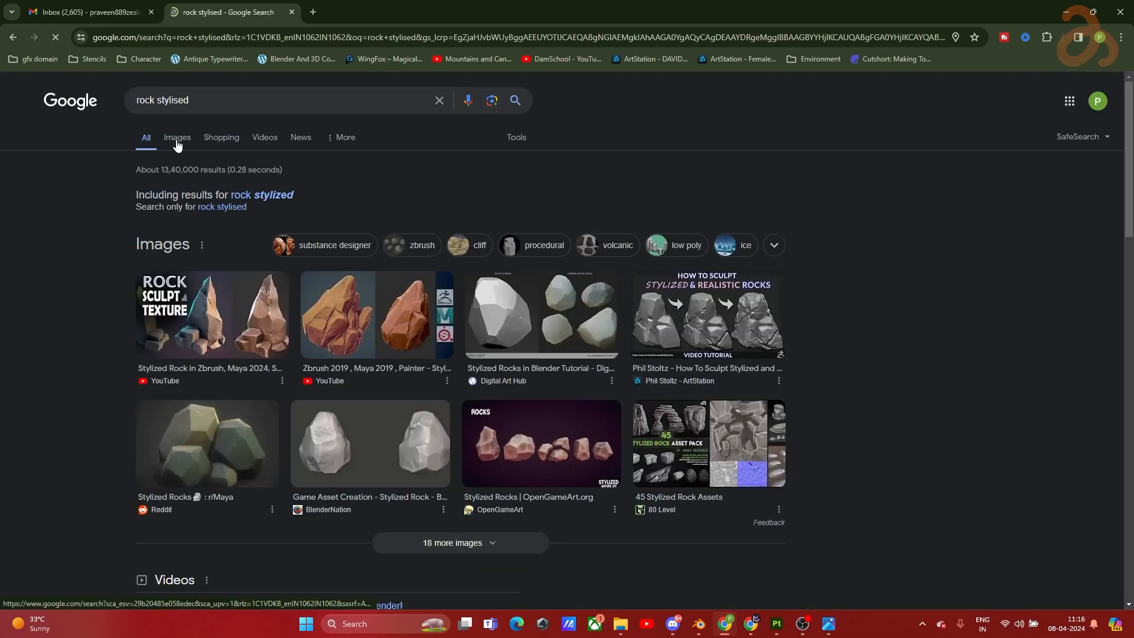
pyautogui.click(177, 137)
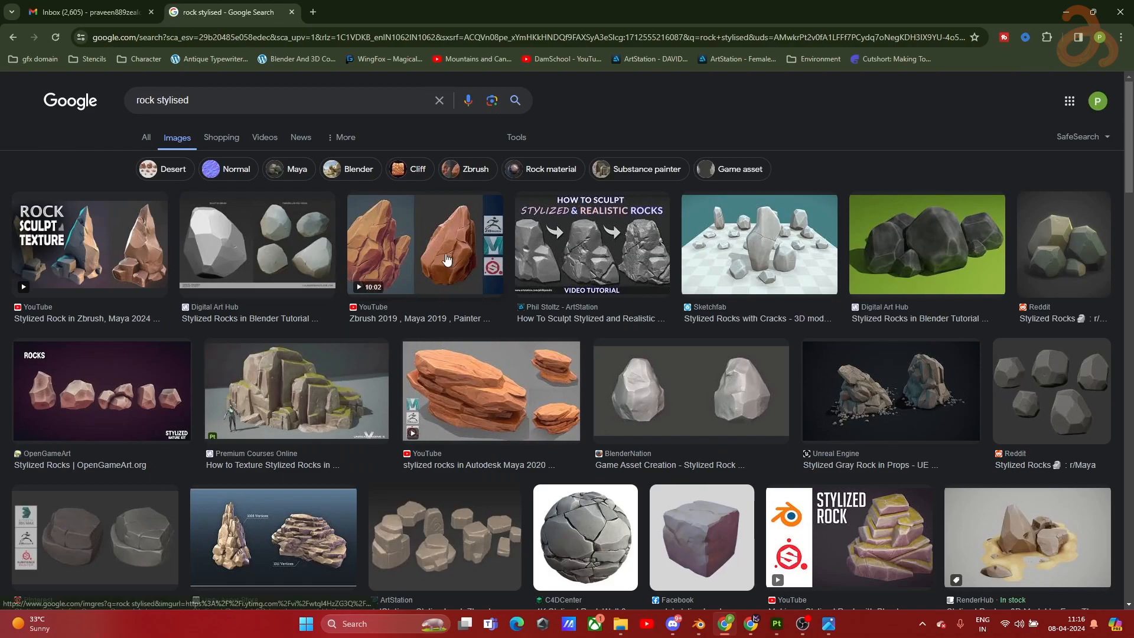
# Step: Browse the image results for orange stylized rocks and preview references including Stylized Rock Pack Volume 2
pyautogui.click(425, 248)
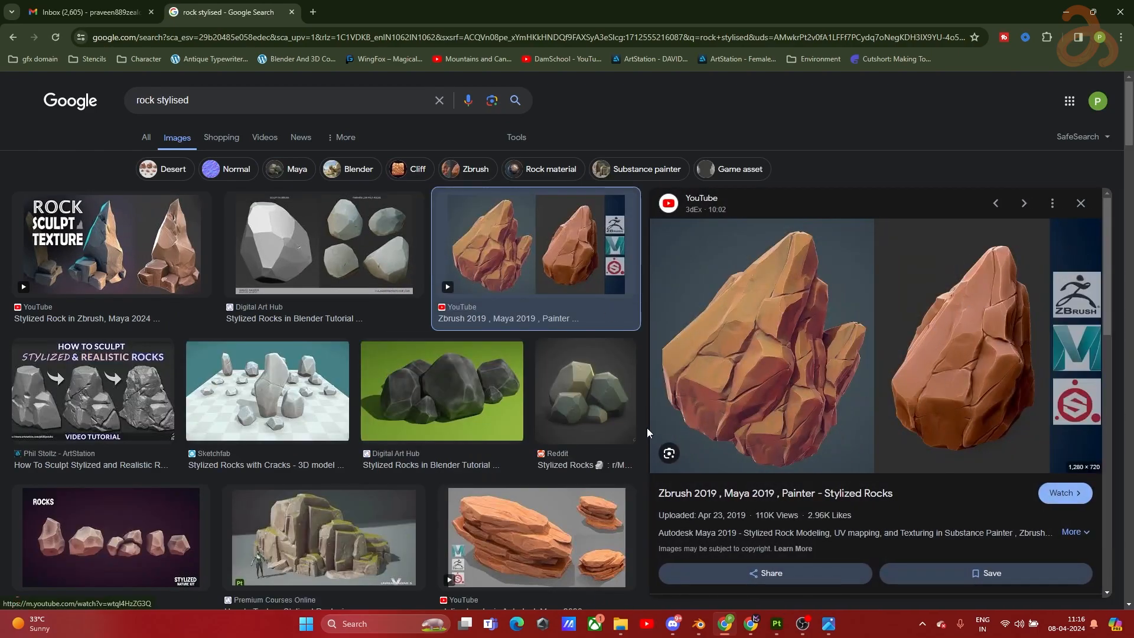
pyautogui.click(498, 542)
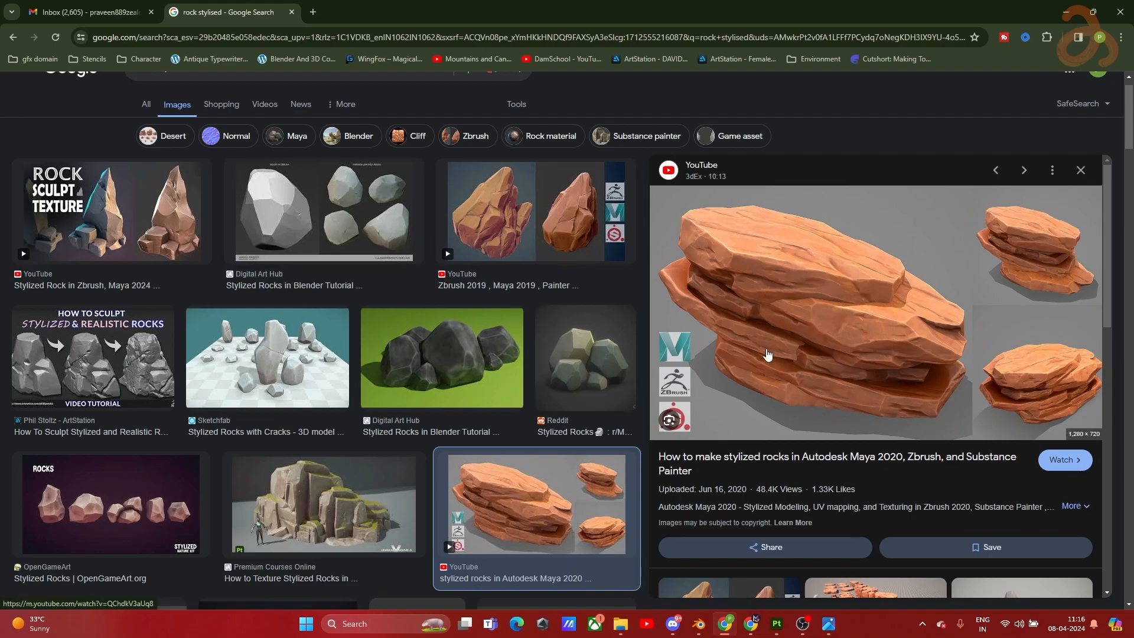
pyautogui.scroll(-5, 481, 354)
pyautogui.scroll(-12, 482, 355)
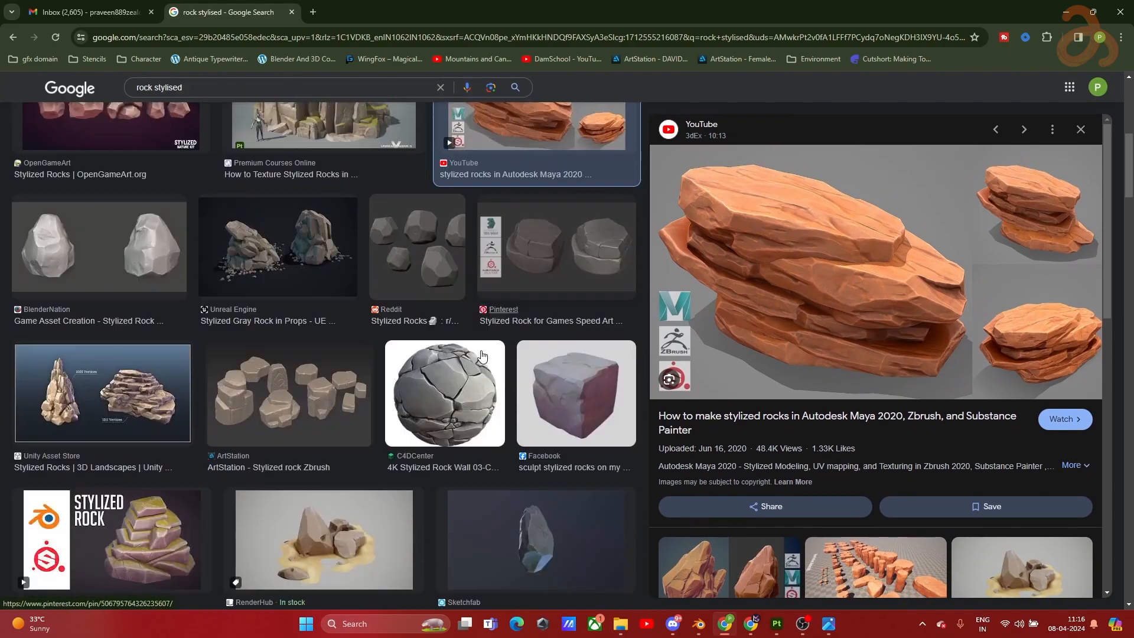
pyautogui.scroll(-5, 791, 450)
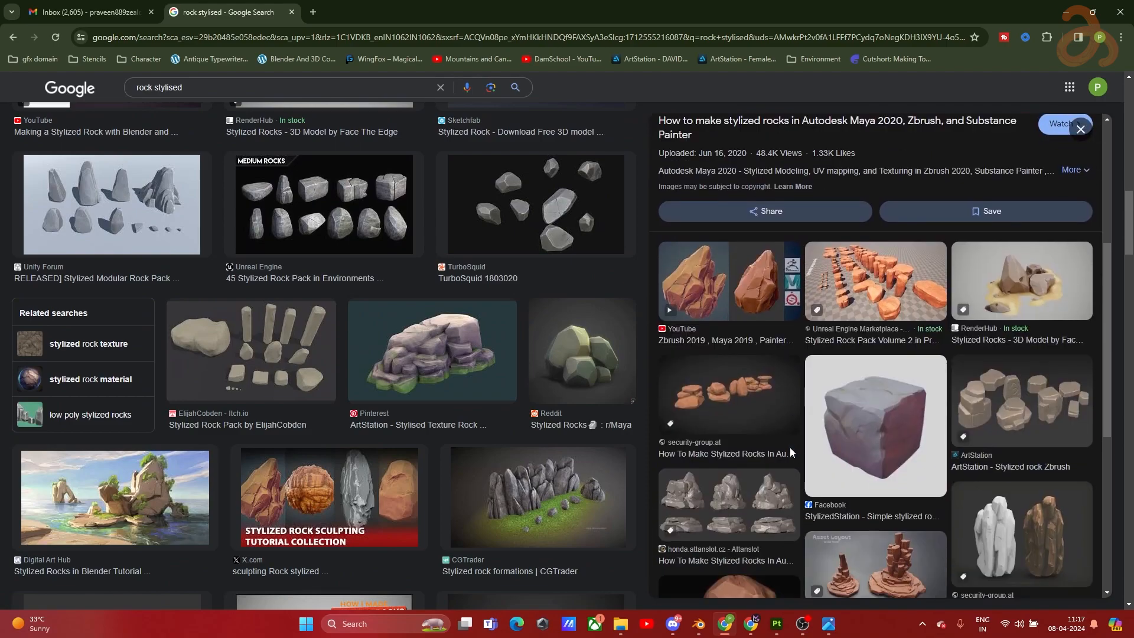
pyautogui.click(868, 280)
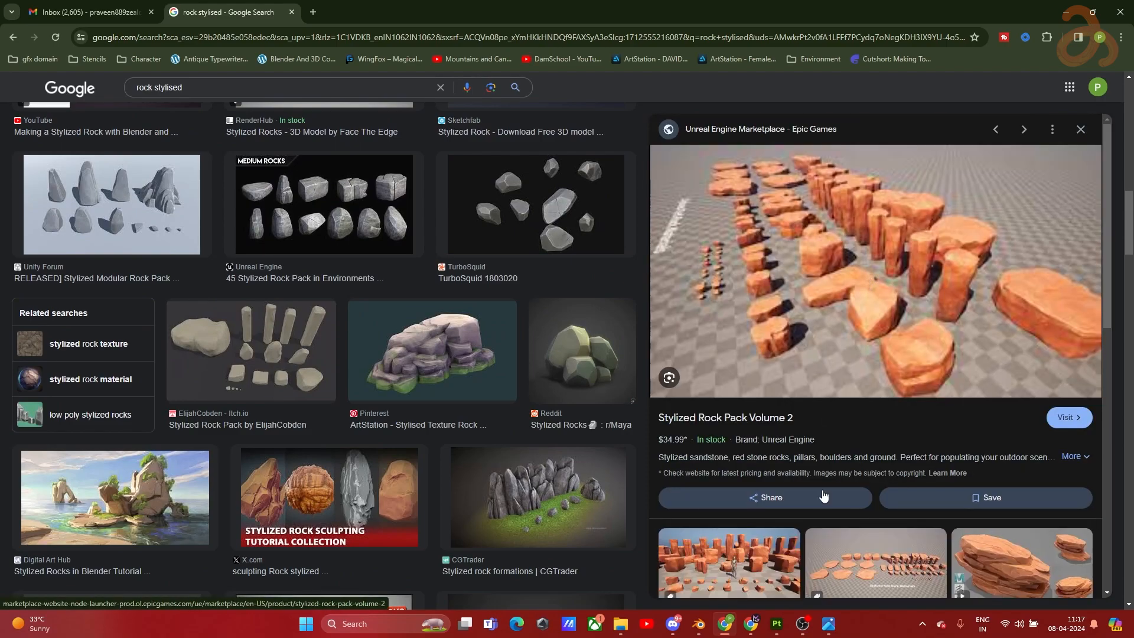
pyautogui.scroll(-4, 825, 498)
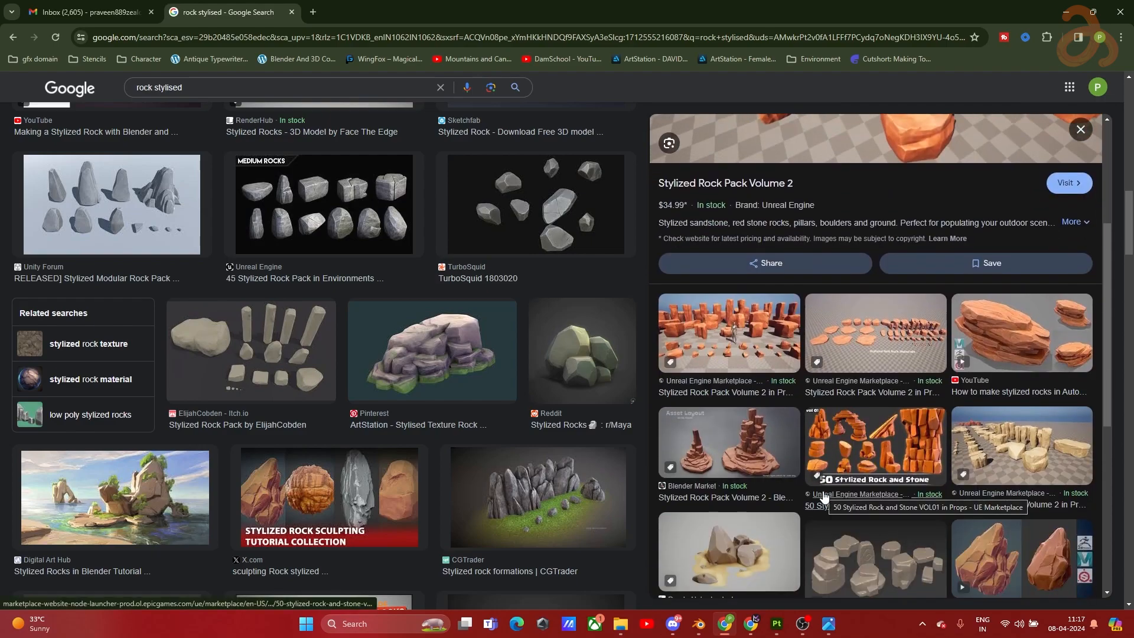
pyautogui.scroll(4, 825, 498)
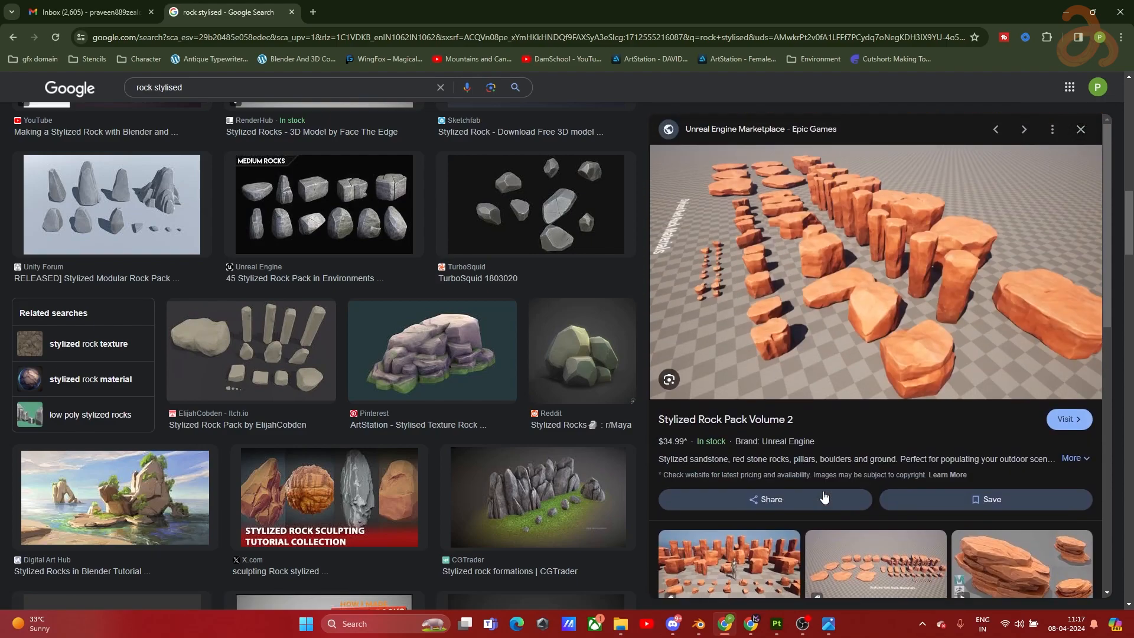
# Step: Look through the related images, preview the layered orange rock from "How to make stylized rocks" and return to Substance 3D Painter
pyautogui.scroll(-4, 825, 497)
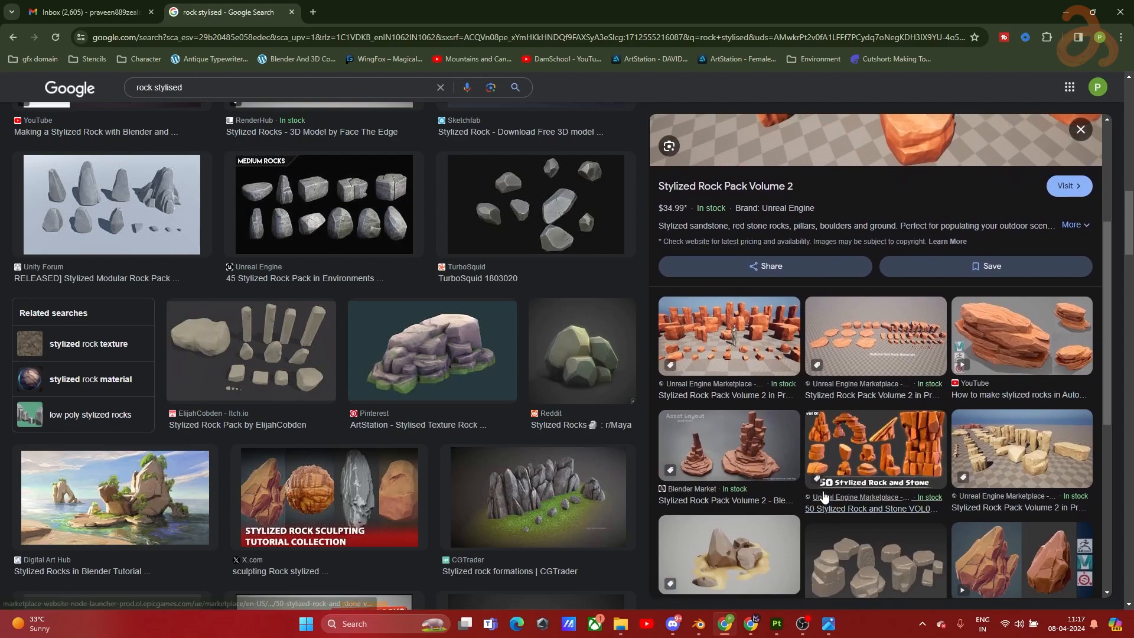
pyautogui.scroll(4, 826, 498)
pyautogui.scroll(-1, 857, 474)
pyautogui.scroll(-3, 857, 475)
pyautogui.click(1019, 355)
pyautogui.moveTo(713, 13)
pyautogui.mouseDown()
pyautogui.moveTo(607, 111)
pyautogui.moveTo(415, 109)
pyautogui.moveTo(0, 163)
pyautogui.moveTo(0, 190)
pyautogui.mouseUp()
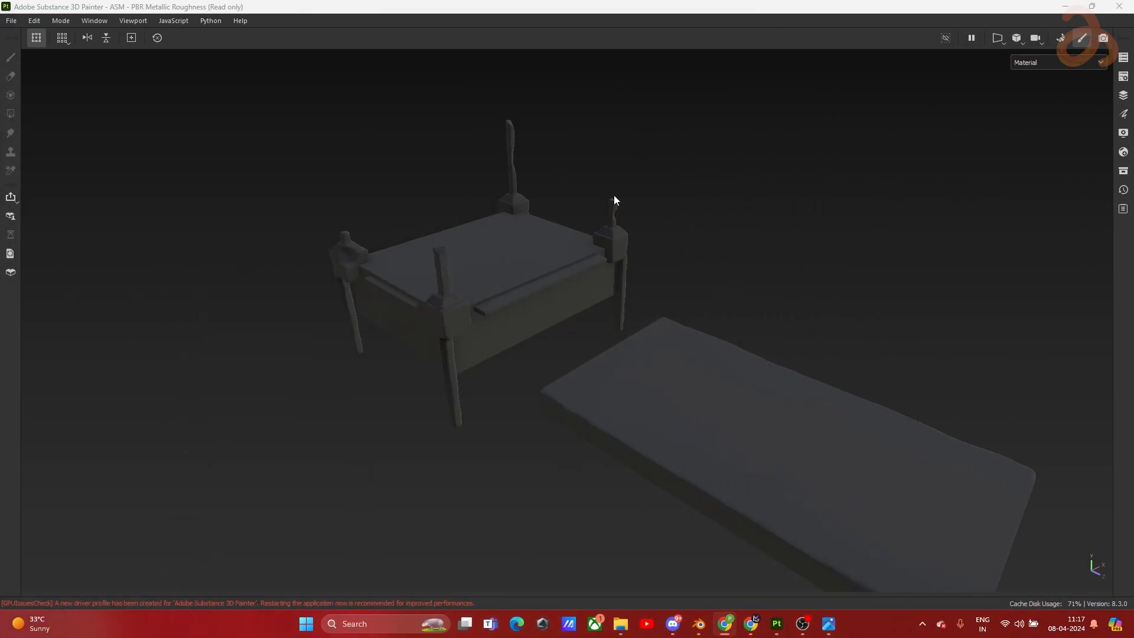
pyautogui.click(708, 155)
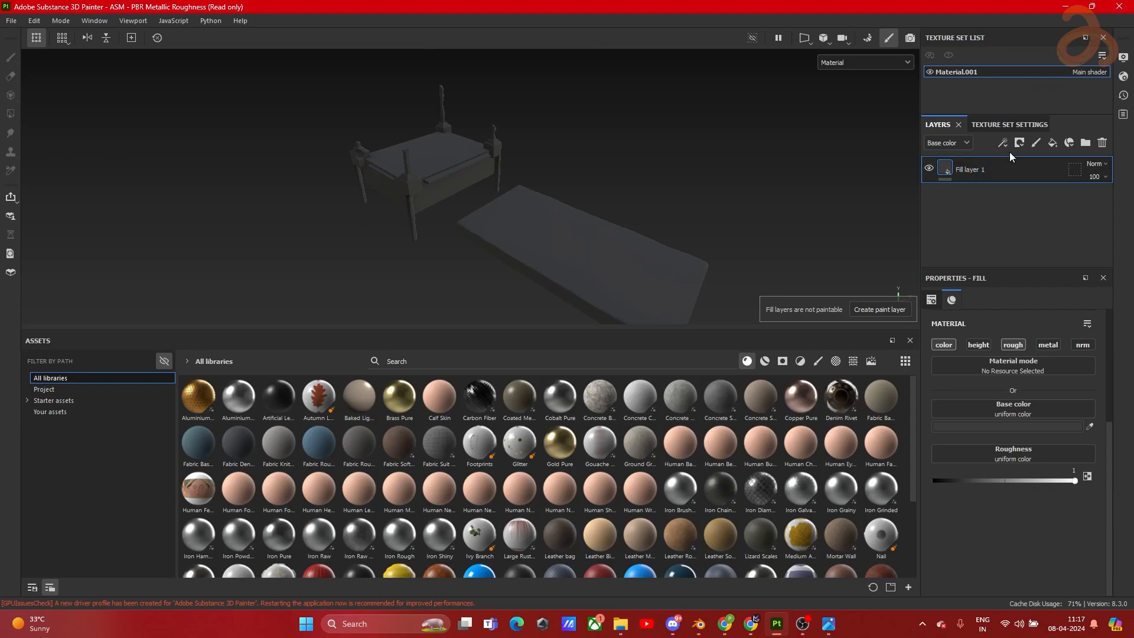
# Step: Add a new fill layer above Fill layer 1 and rename it "Base Layer"
pyautogui.click(1051, 144)
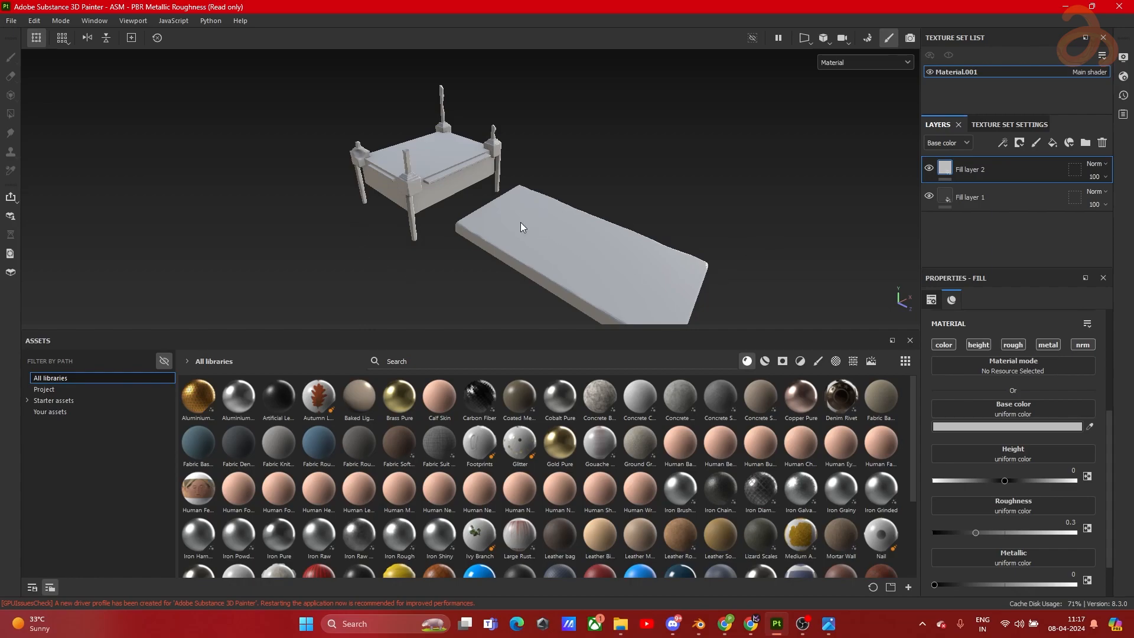
pyautogui.scroll(2, 391, 181)
pyautogui.keyDown('alt'); pyautogui.moveTo(472, 249); pyautogui.dragTo(505, 155, button='middle'); pyautogui.keyUp('alt')
pyautogui.keyDown('alt'); pyautogui.moveTo(439, 175); pyautogui.dragTo(480, 185); pyautogui.keyUp('alt')
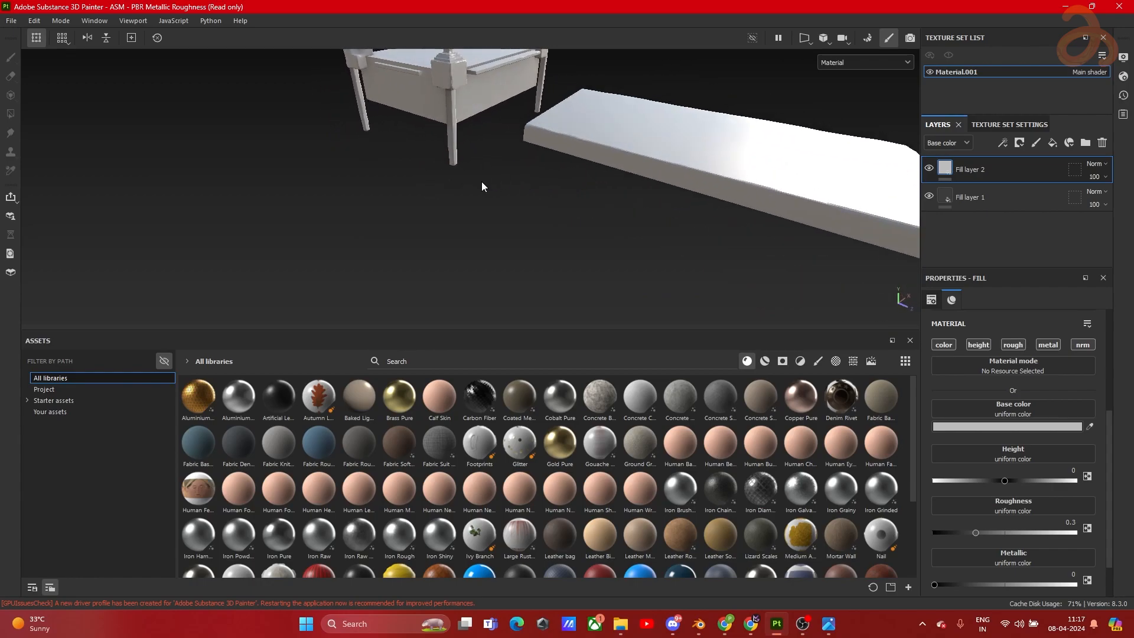
pyautogui.keyDown('alt'); pyautogui.moveTo(534, 161); pyautogui.dragTo(468, 212); pyautogui.keyUp('alt')
pyautogui.keyDown('alt'); pyautogui.moveTo(468, 212); pyautogui.dragTo(455, 254, button='middle'); pyautogui.keyUp('alt')
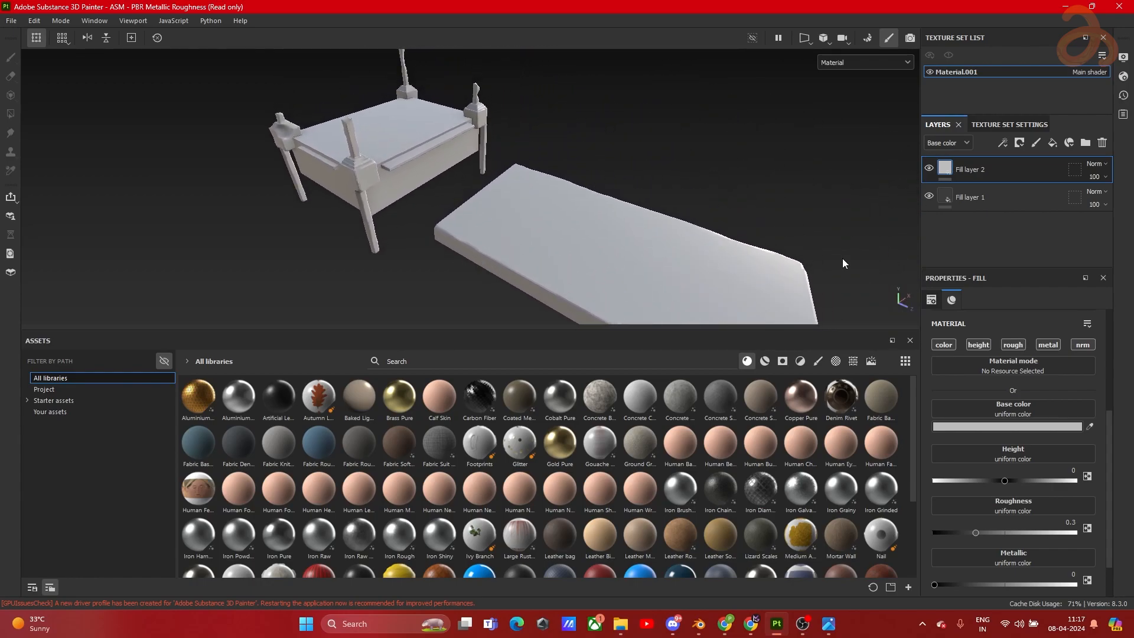
pyautogui.doubleClick(975, 170)
pyautogui.write('B')
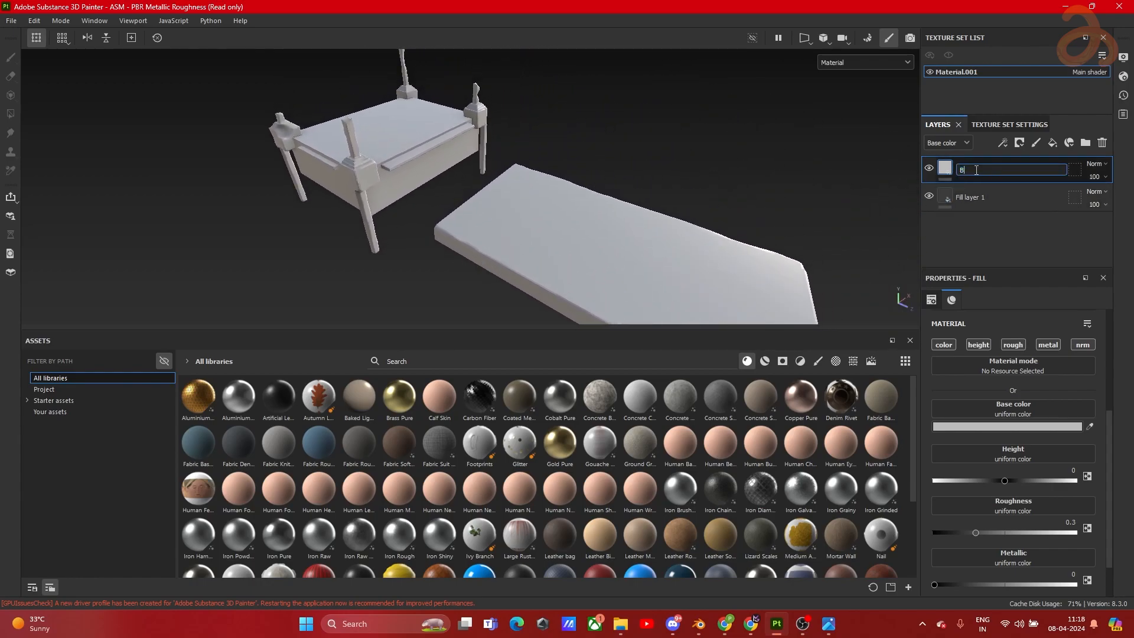
pyautogui.write('ase Layer')
pyautogui.press('Return')
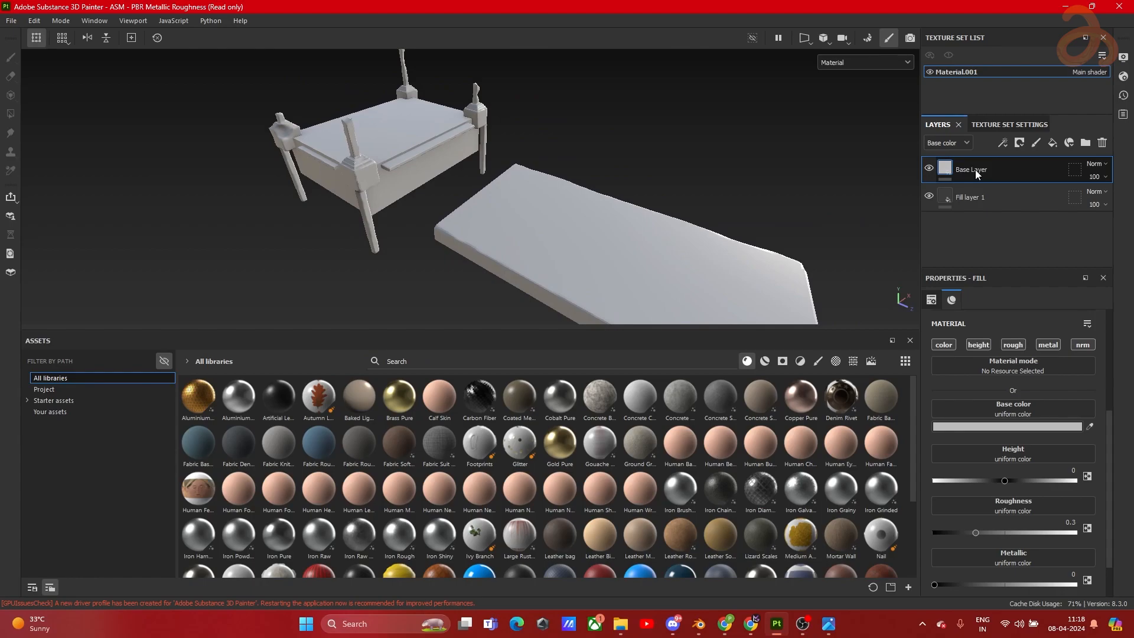
# Step: Launch PureRef and paste the copied orange rock reference image into its empty board
pyautogui.click(1090, 427)
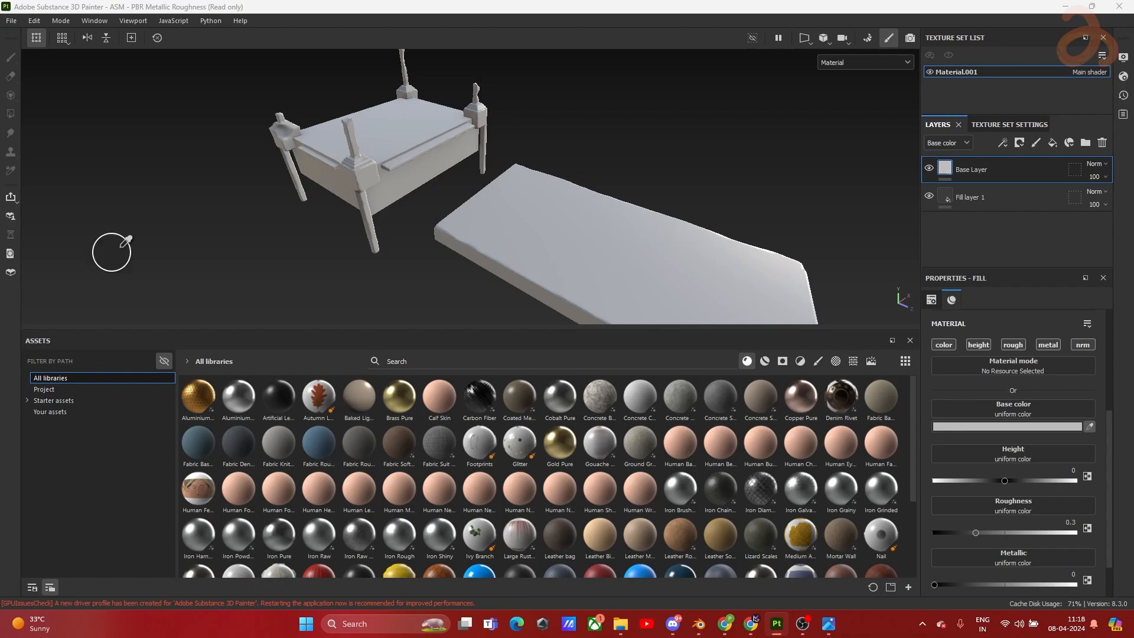
pyautogui.press('Escape')
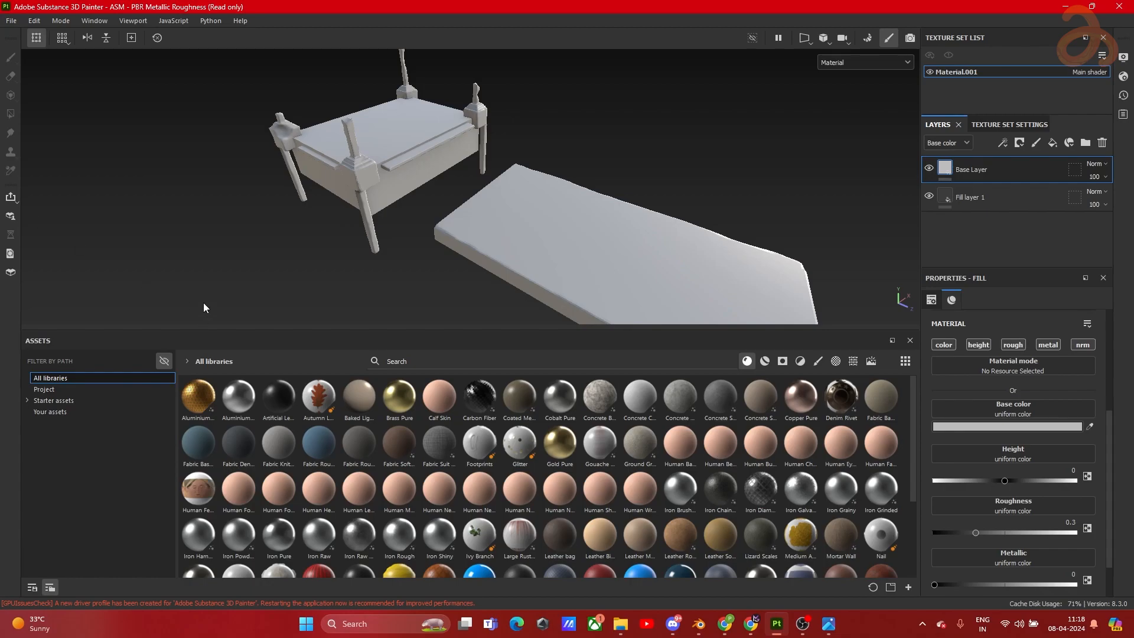
pyautogui.press('super')
pyautogui.write('pure')
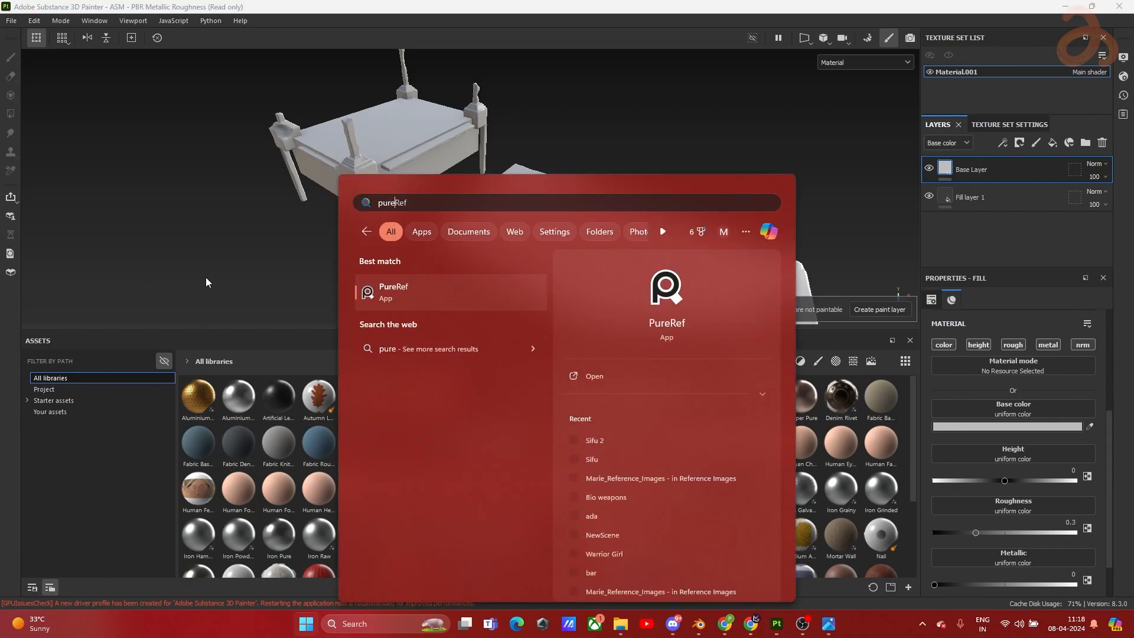
pyautogui.click(487, 292)
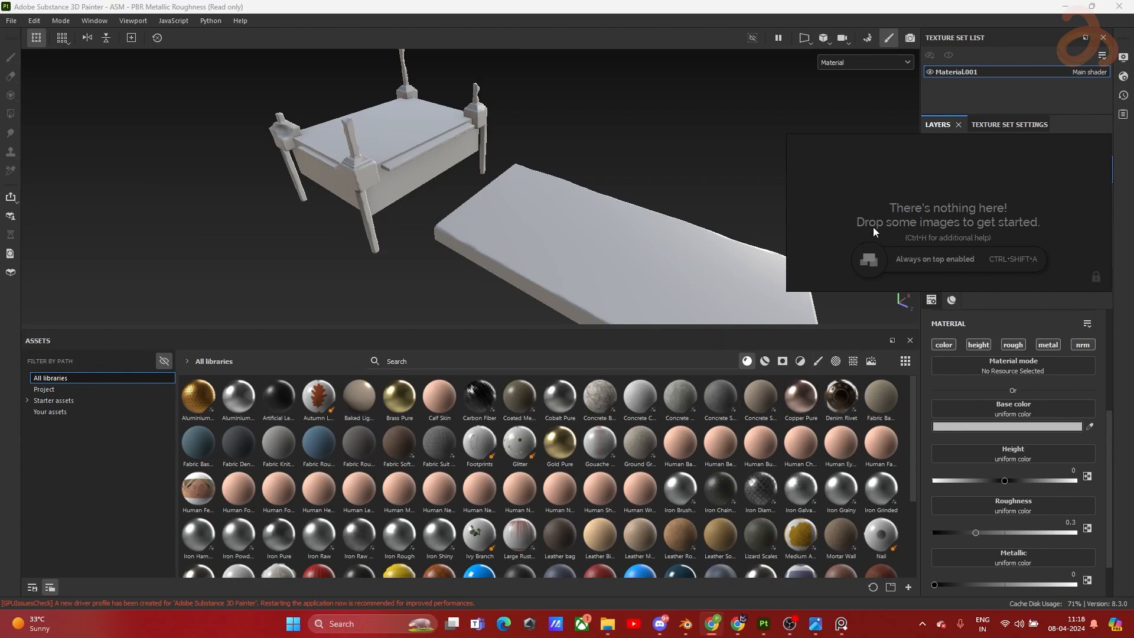
pyautogui.hotkey('ctrl', 'r')
pyautogui.hotkey('ctrl', 'v')
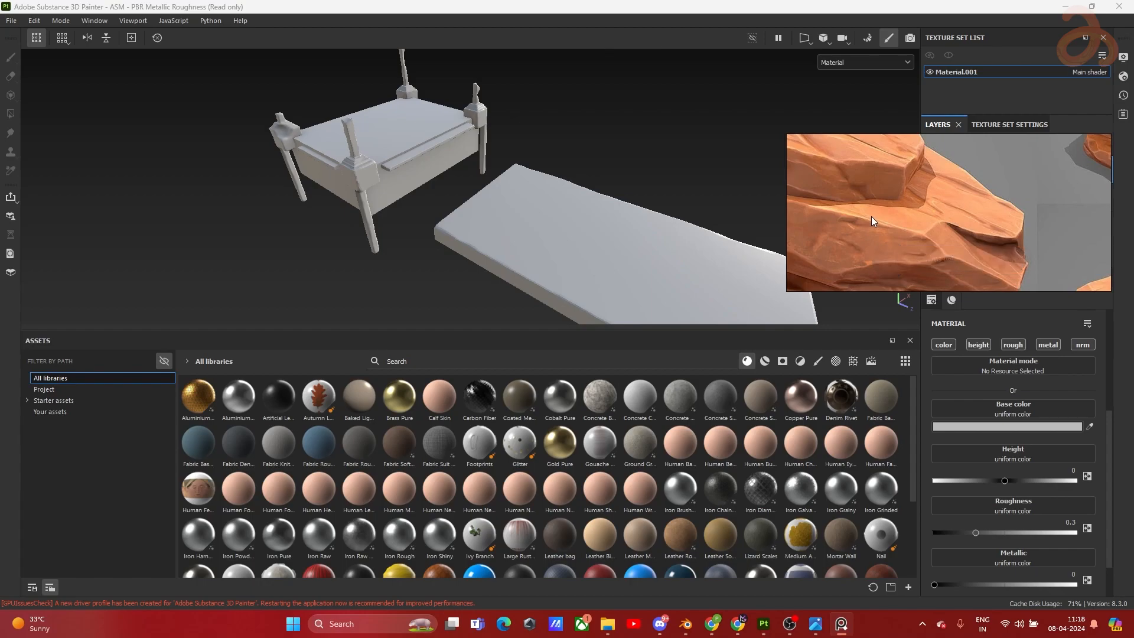
# Step: Move the PureRef board beside the bed-like model over the viewport and frame the whole rock stack in it
pyautogui.hotkey('ctrl', 'r')
pyautogui.moveTo(871, 216); pyautogui.dragTo(236, 222)
pyautogui.moveTo(236, 222); pyautogui.dragTo(82, 224, button='right')
pyautogui.moveTo(110, 230); pyautogui.dragTo(150, 246, button='middle')
pyautogui.scroll(-3, 152, 267)
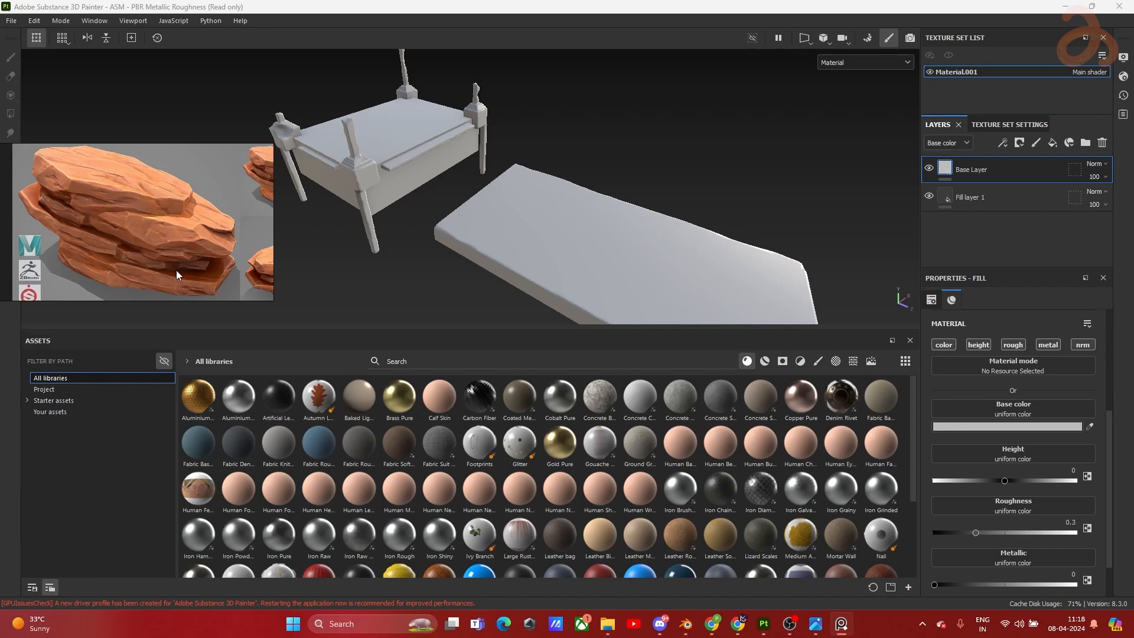
# Step: Set the Base Layer's base color to the dark red-brown sampled from the reference rock's shadowed crevice
pyautogui.click(1090, 426)
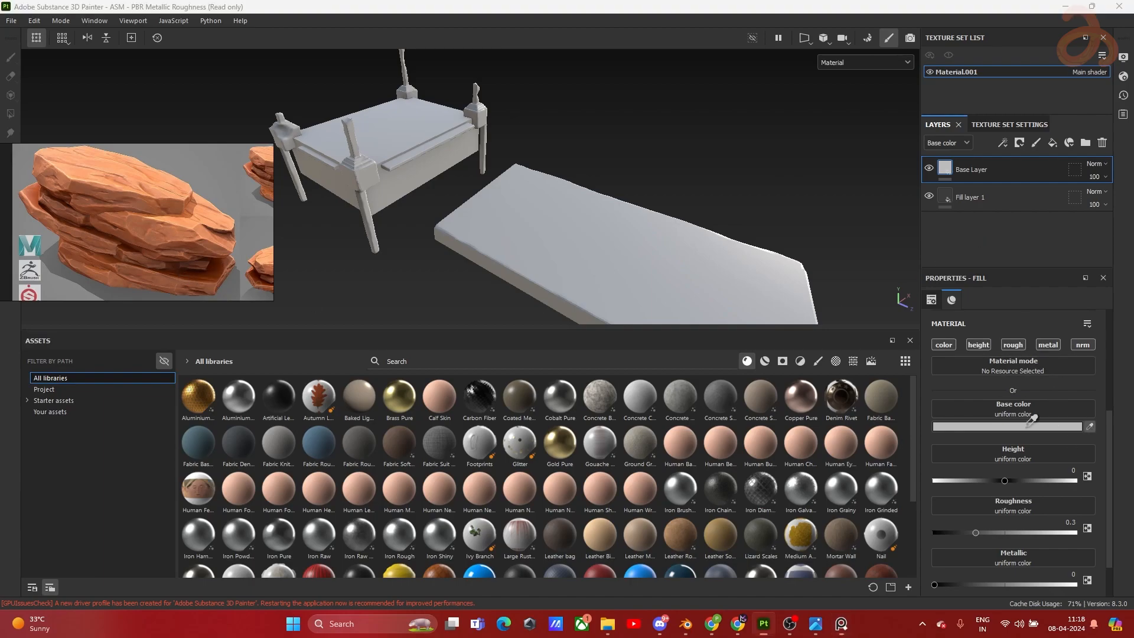
pyautogui.click(216, 261)
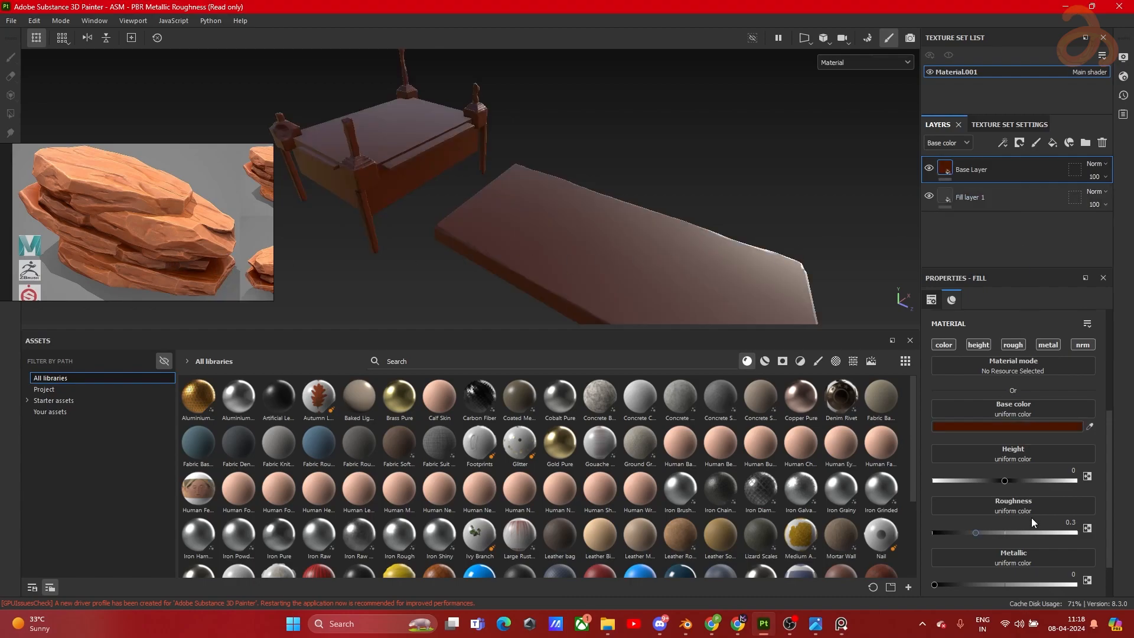
# Step: Disable the Base Layer's metal, normal and height channels and set its roughness to 1
pyautogui.click(1046, 345)
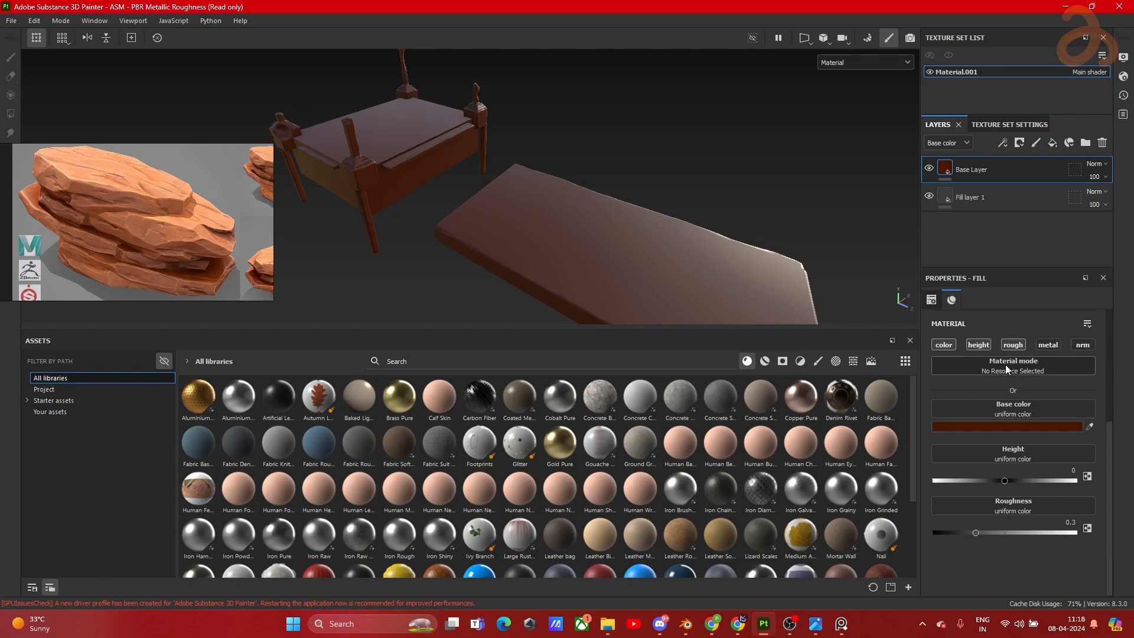
pyautogui.click(979, 345)
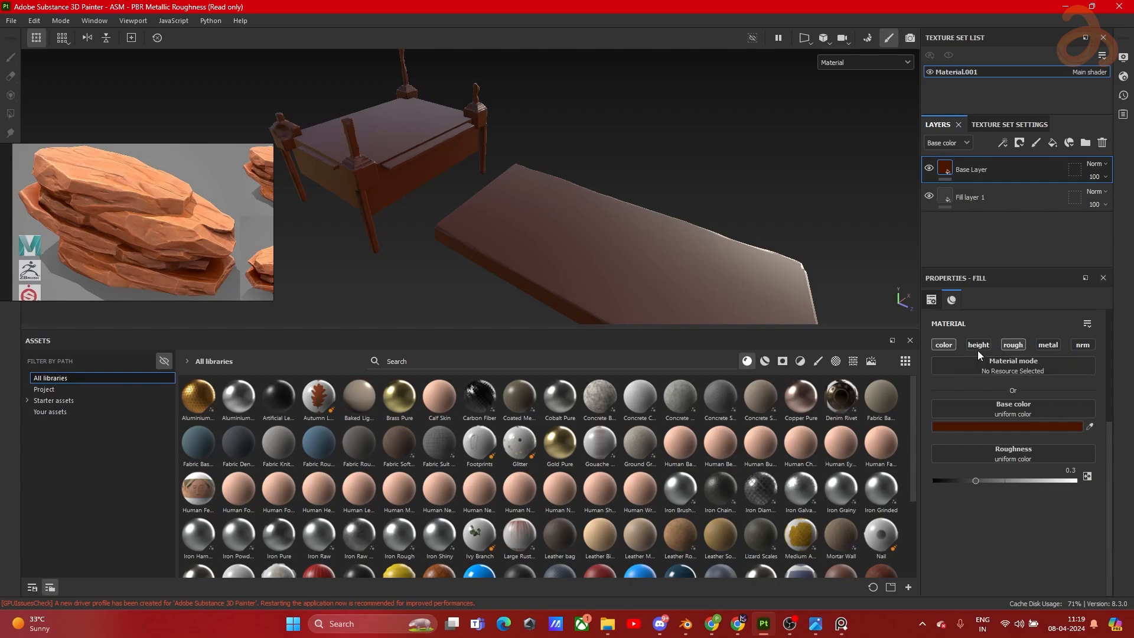
pyautogui.moveTo(982, 479); pyautogui.dragTo(1090, 480)
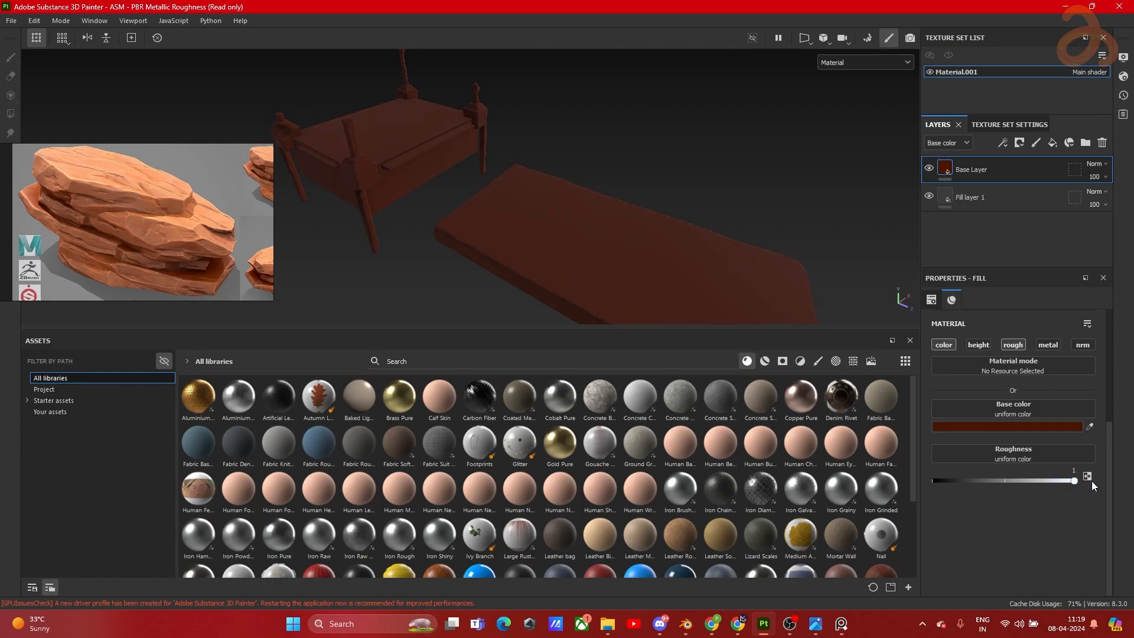
# Step: Set the viewport to display only the Base color channel instead of the lit material
pyautogui.click(866, 62)
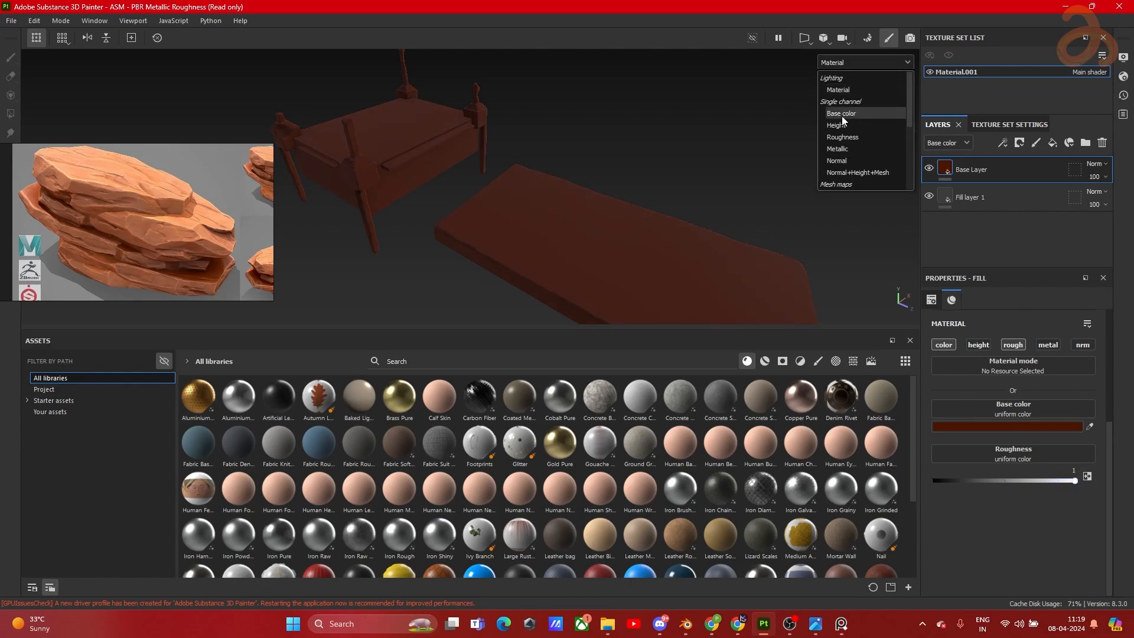
pyautogui.click(842, 115)
pyautogui.click(866, 63)
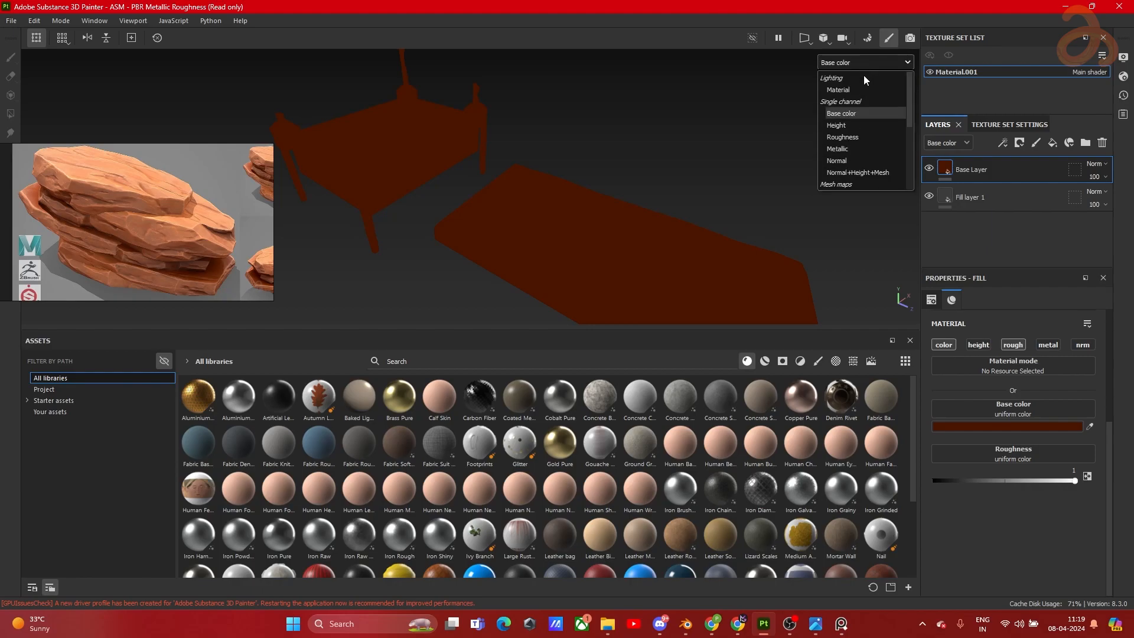
pyautogui.click(850, 111)
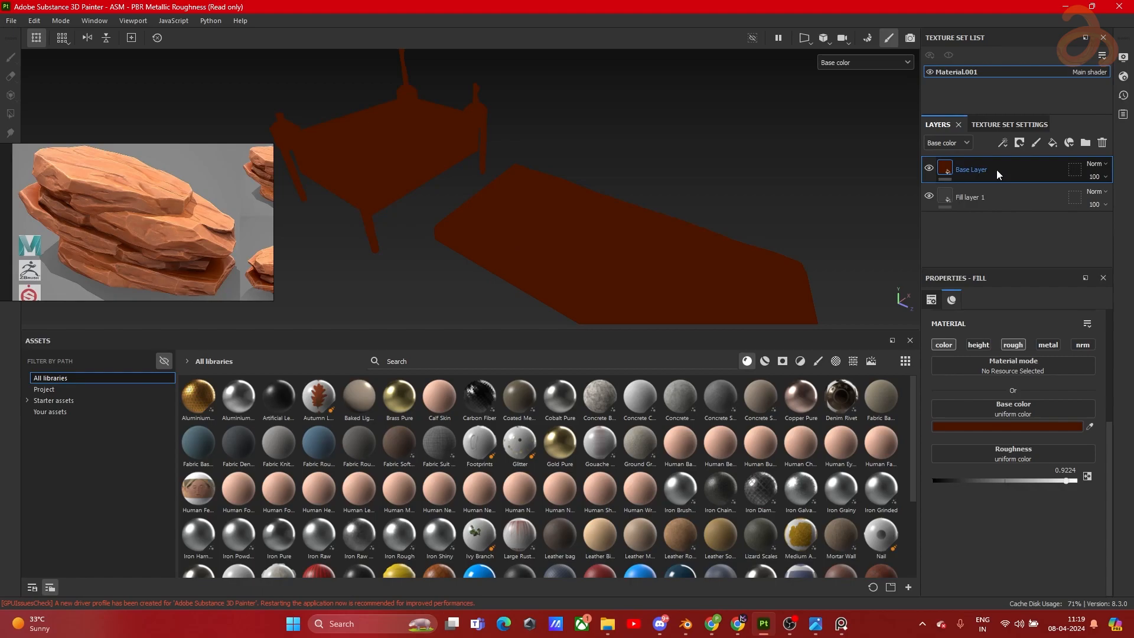
# Step: Duplicate the Base Layer and give the copy a mid orange-brown base color sampled from the reference rock's side
pyautogui.hotkey('ctrl', 'd')
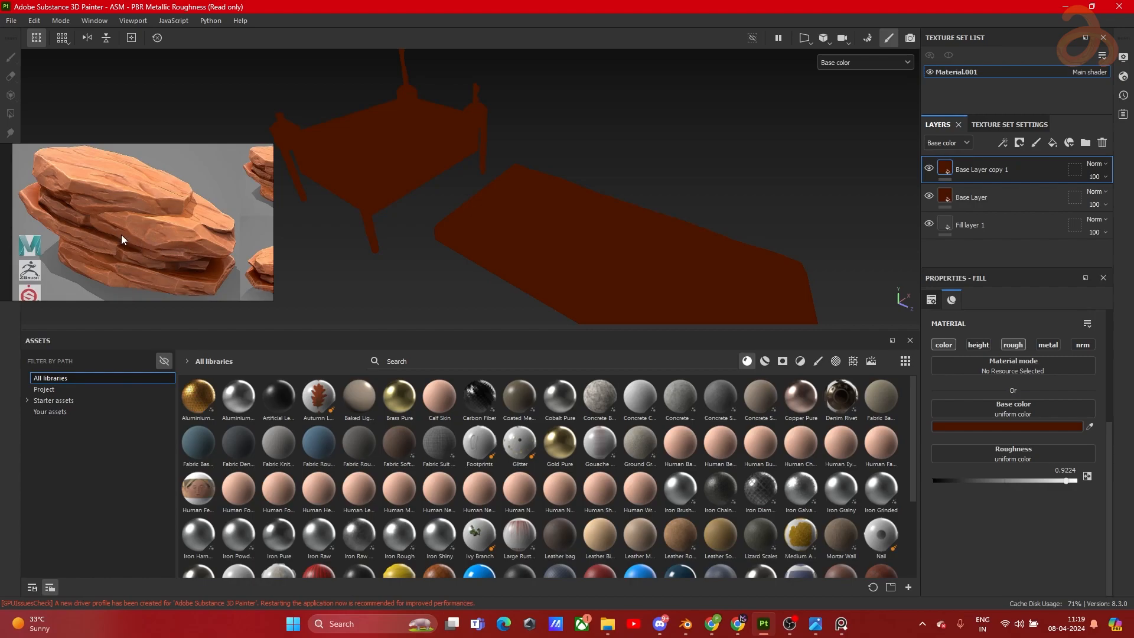
pyautogui.click(1081, 426)
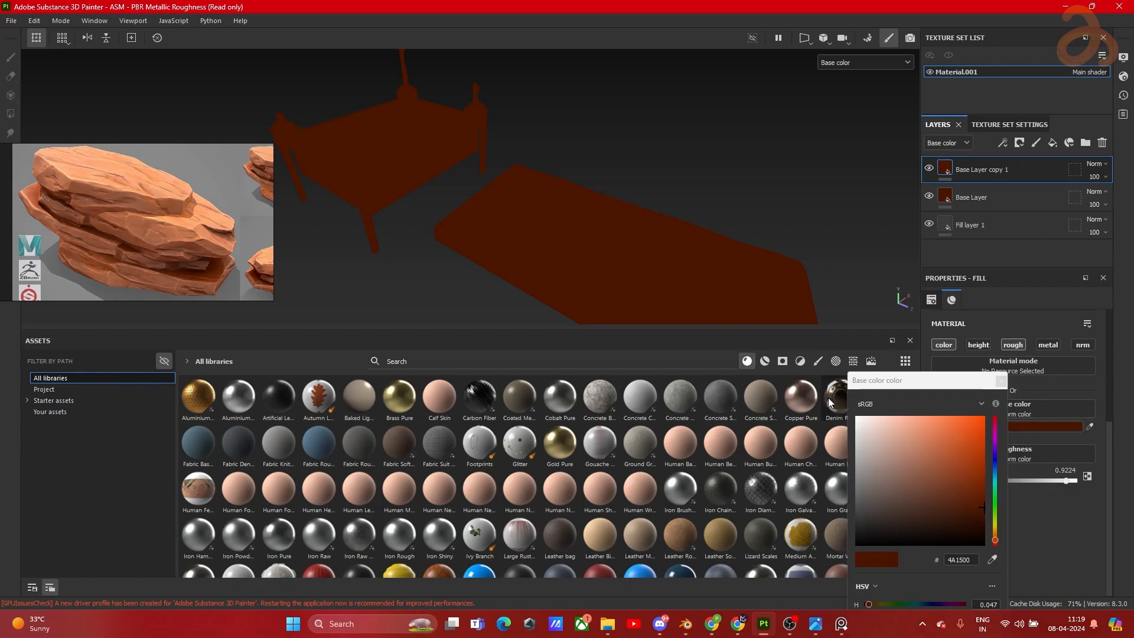
pyautogui.click(1001, 381)
pyautogui.click(1090, 427)
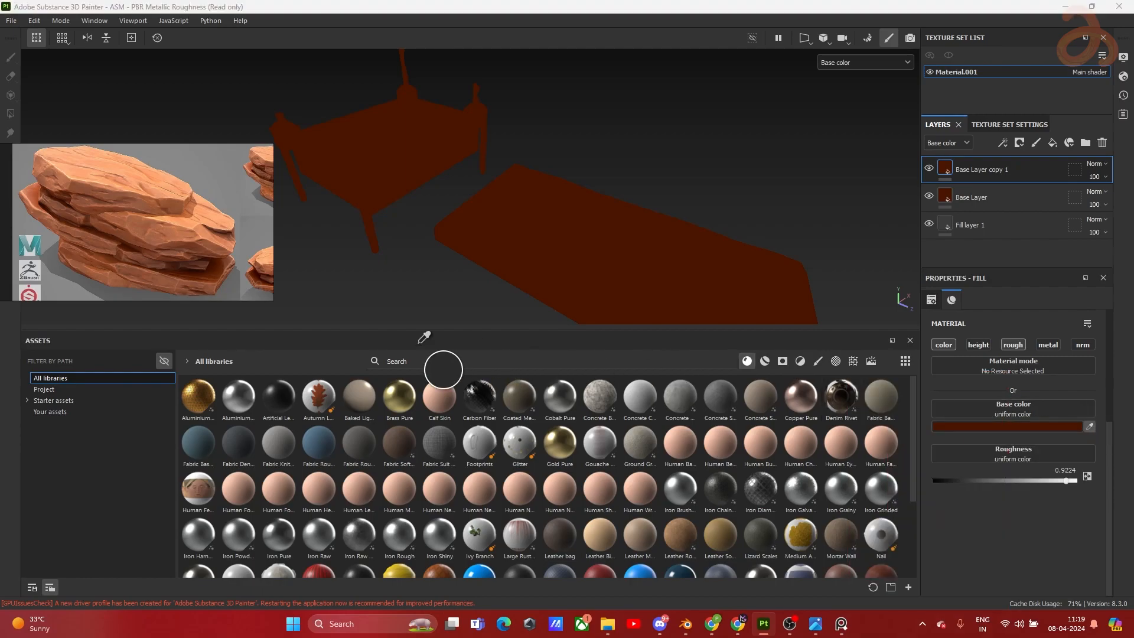
pyautogui.click(123, 232)
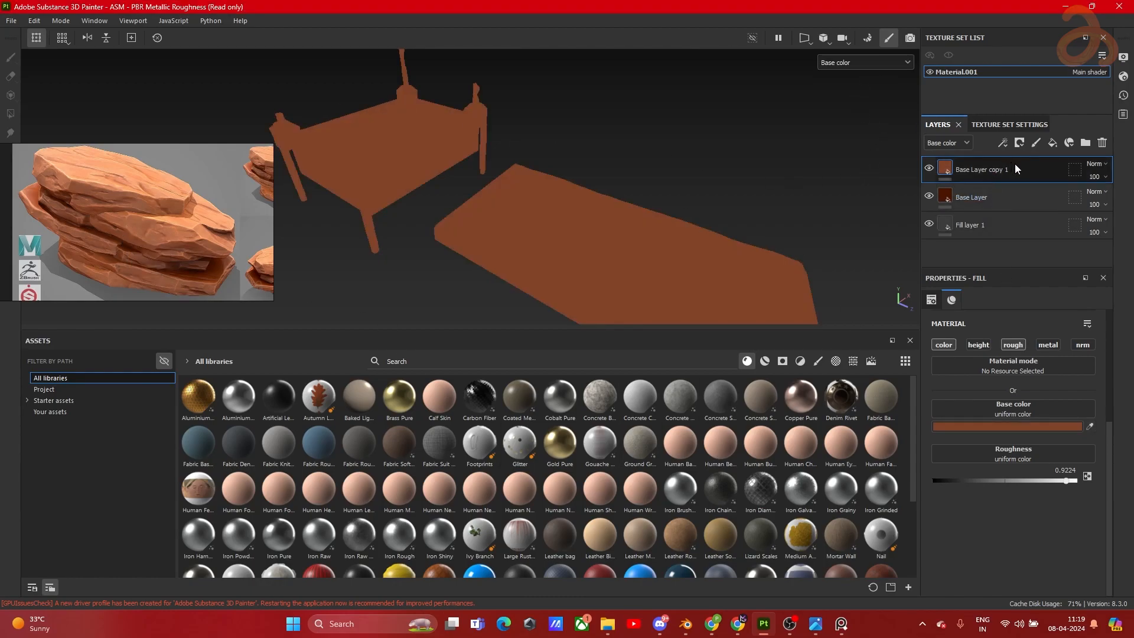
# Step: Duplicate the orange-brown layer, rename the lower one "Mid Layer" and the new copy above it "Top Layer"
pyautogui.hotkey('ctrl', 'd')
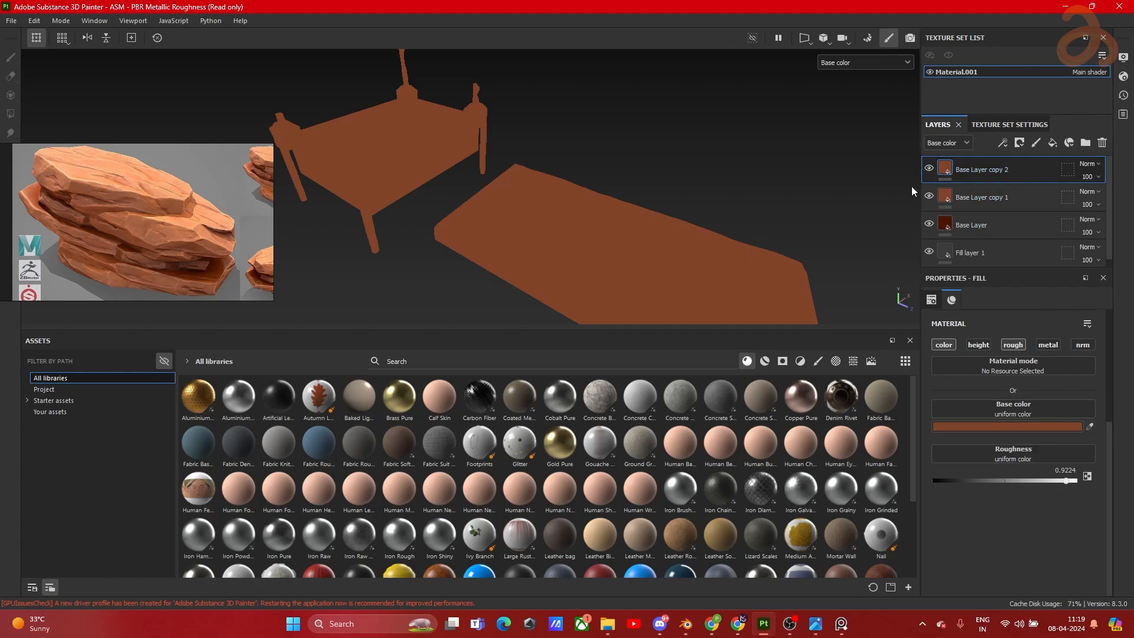
pyautogui.doubleClick(975, 198)
pyautogui.write('Mid Layer')
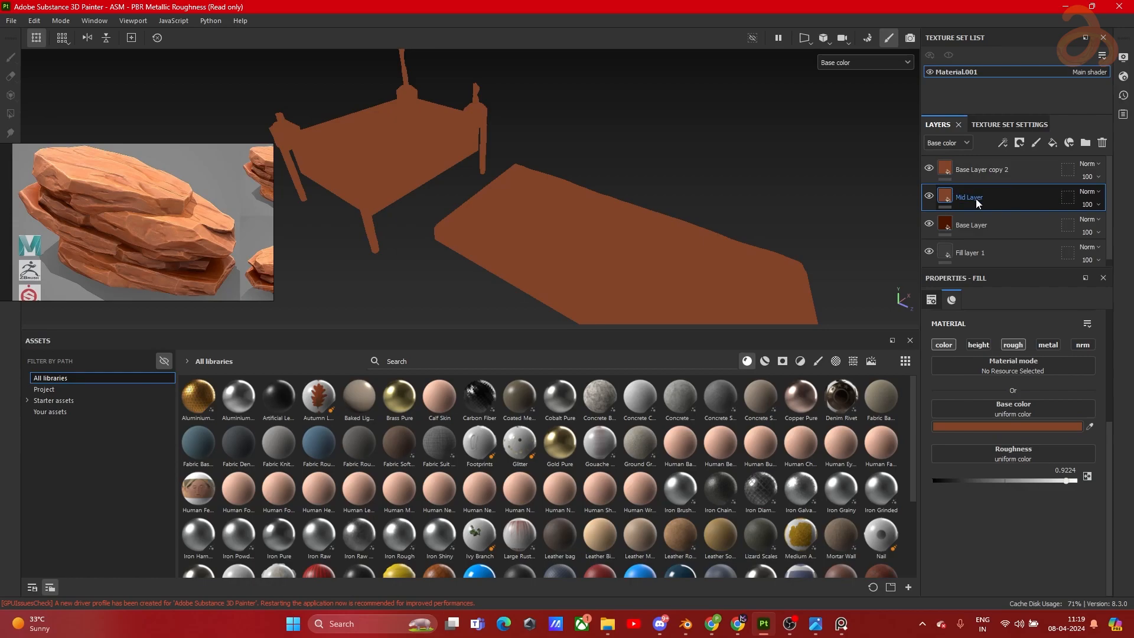
pyautogui.press('Return')
pyautogui.doubleClick(975, 172)
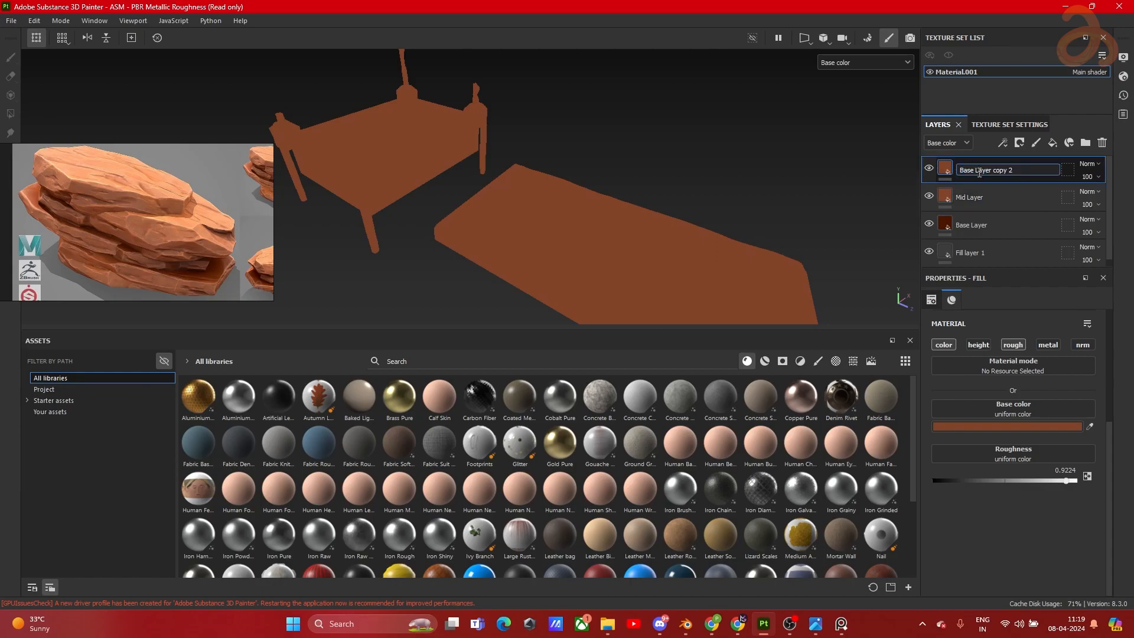
pyautogui.hotkey('ctrl', 'a')
pyautogui.write('Top Layer')
pyautogui.press('Return')
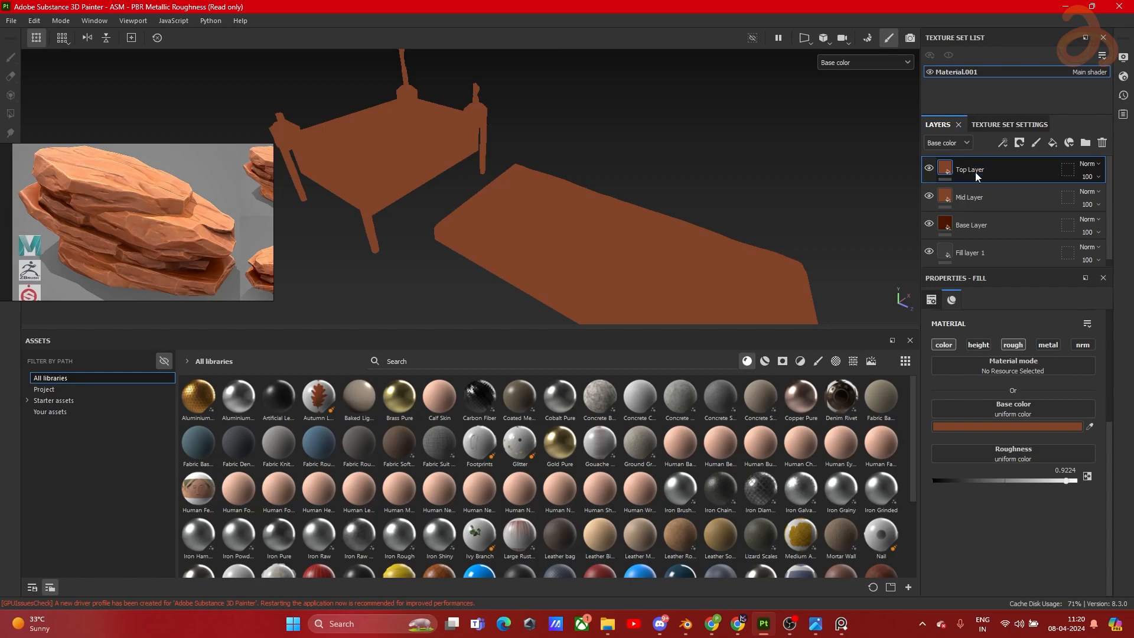
# Step: Set the Top Layer's base color to a light peach-orange sampled from the reference rock's bright surfaces and keep that layer selected
pyautogui.click(1089, 427)
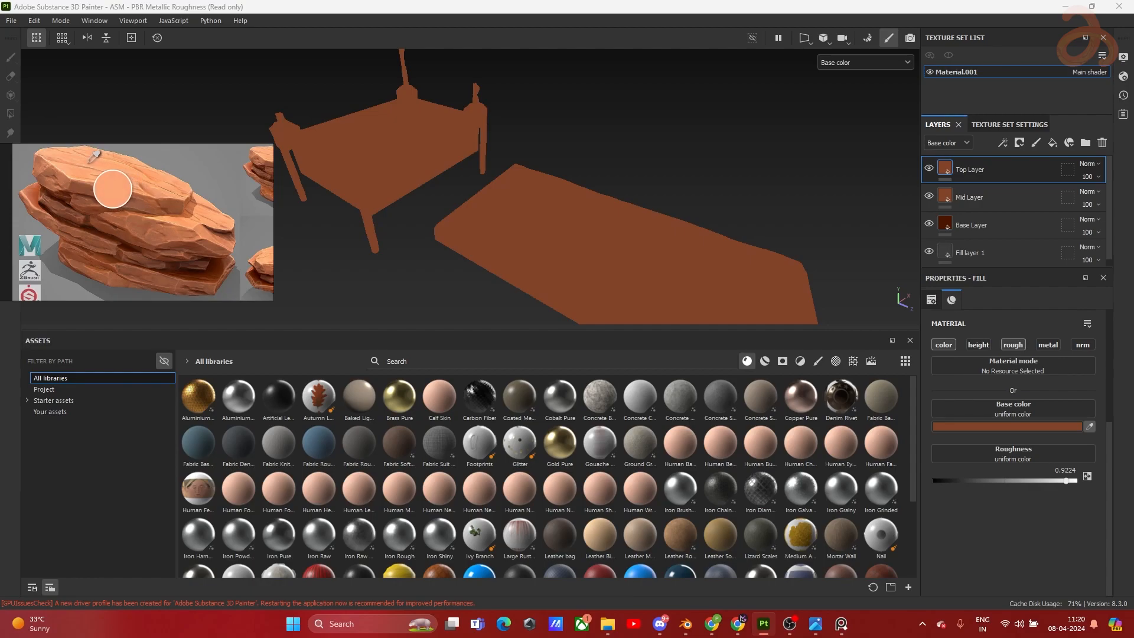
pyautogui.click(89, 165)
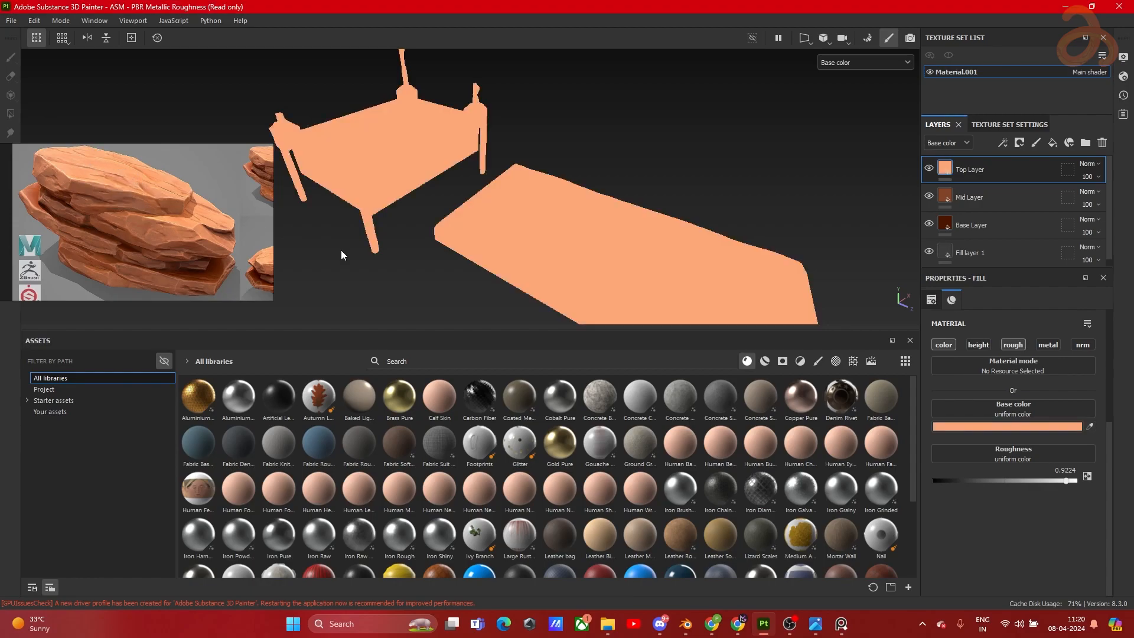
pyautogui.click(1090, 426)
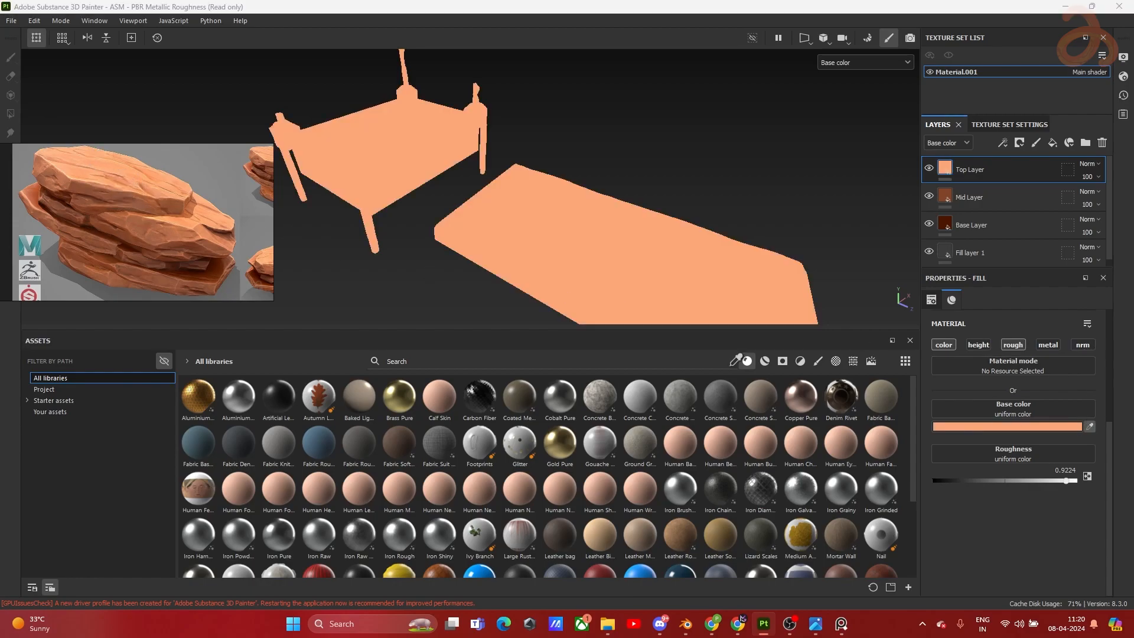
pyautogui.click(210, 217)
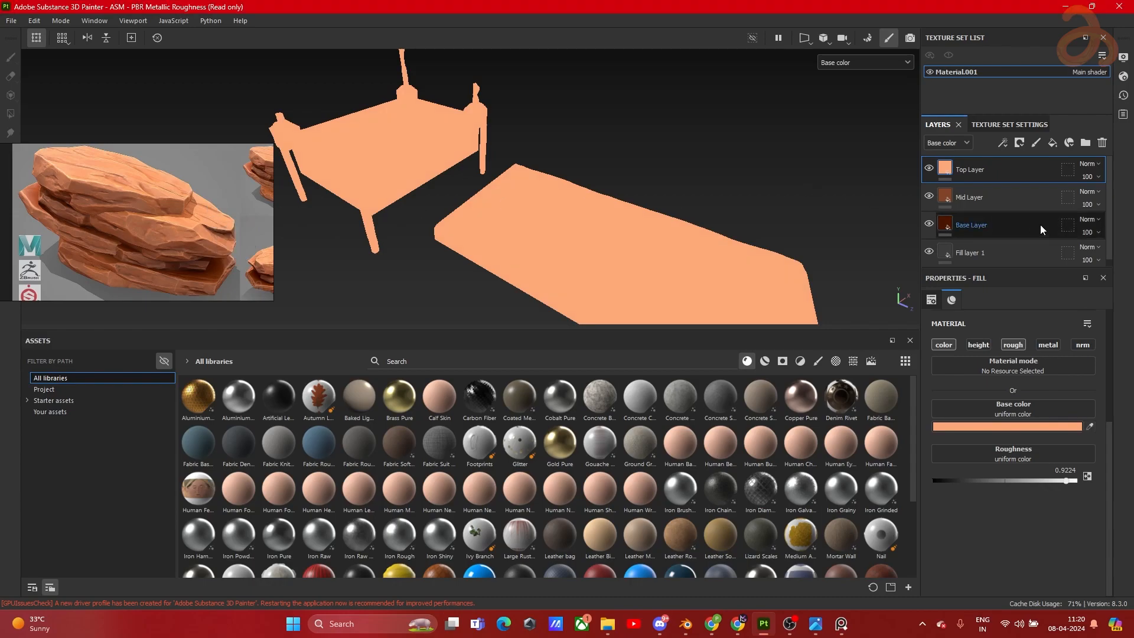
pyautogui.click(972, 232)
pyautogui.click(973, 206)
pyautogui.click(968, 177)
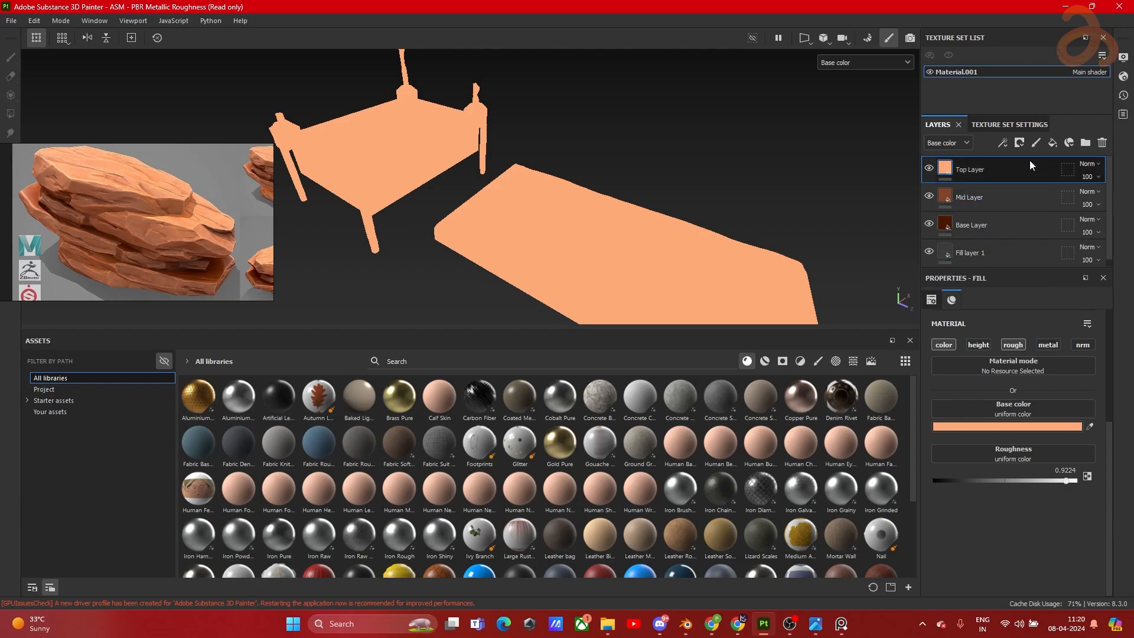
# Step: Duplicate the Top Layer and give the copy a medium orange base color sampled from the reference rock's upper surface
pyautogui.hotkey('ctrl', 'd')
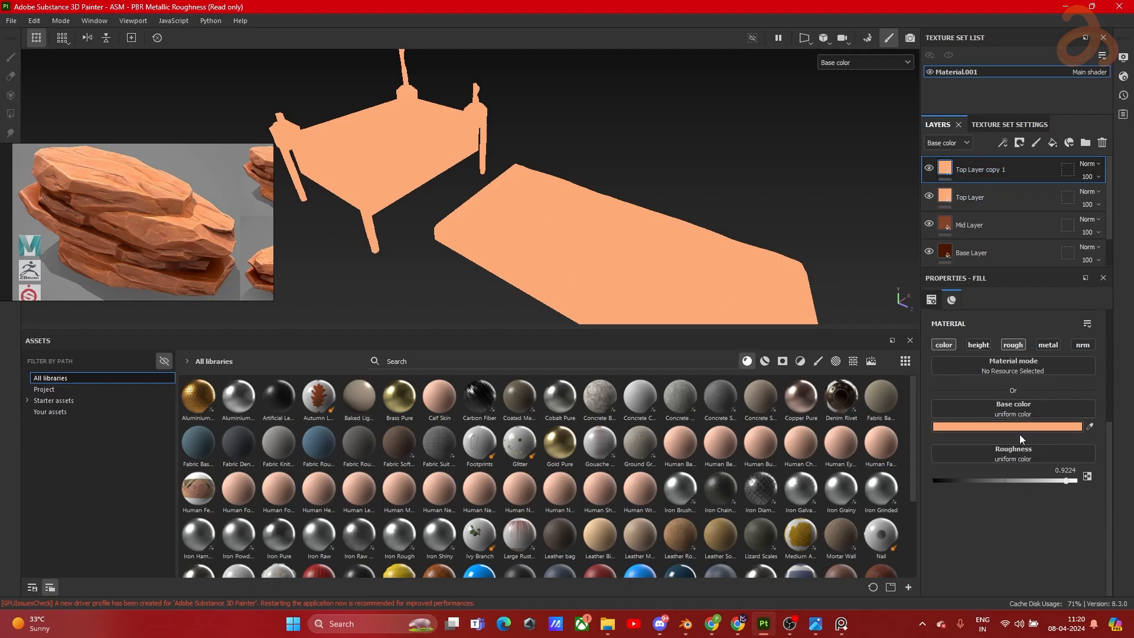
pyautogui.click(1090, 425)
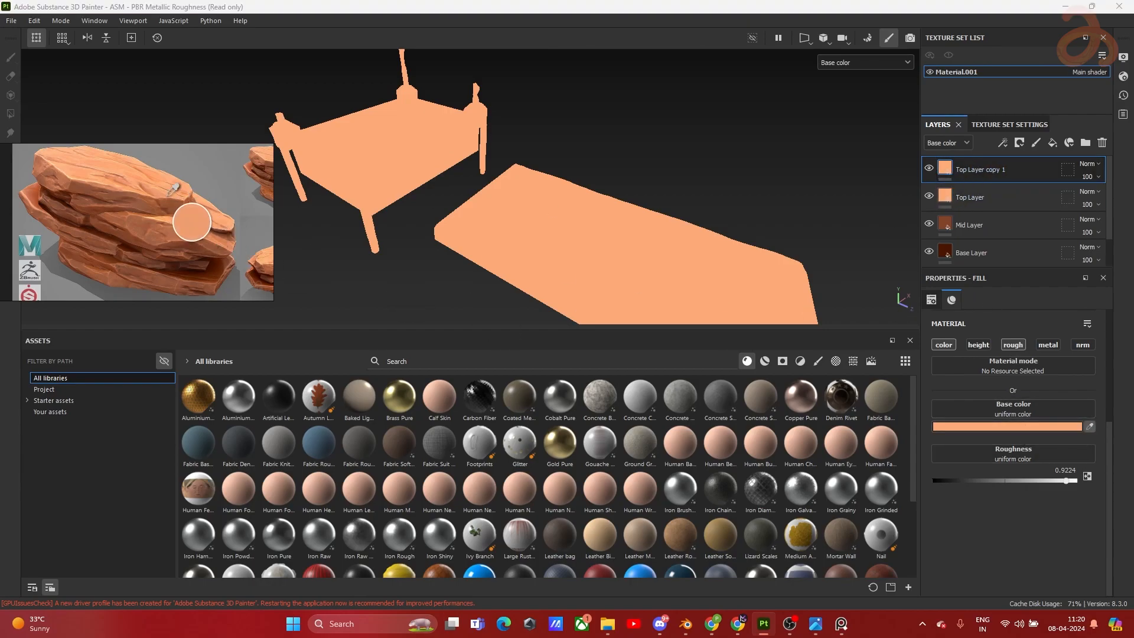
pyautogui.click(140, 183)
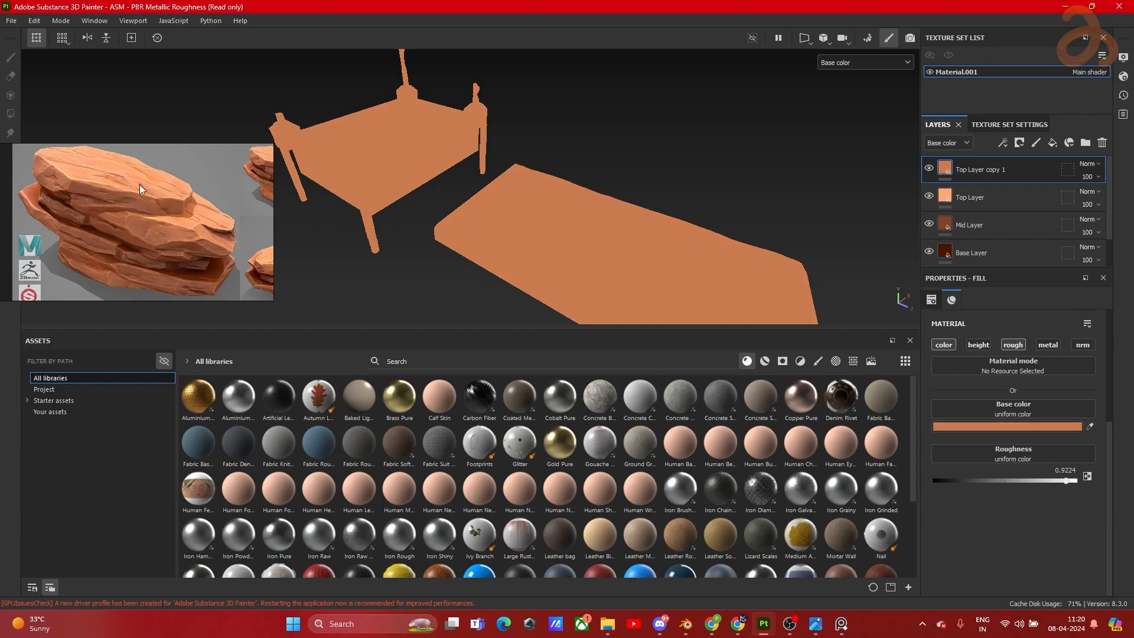
# Step: Rename the topmost layer, the copy of the Top Layer, as "Large Detail"
pyautogui.doubleClick(960, 170)
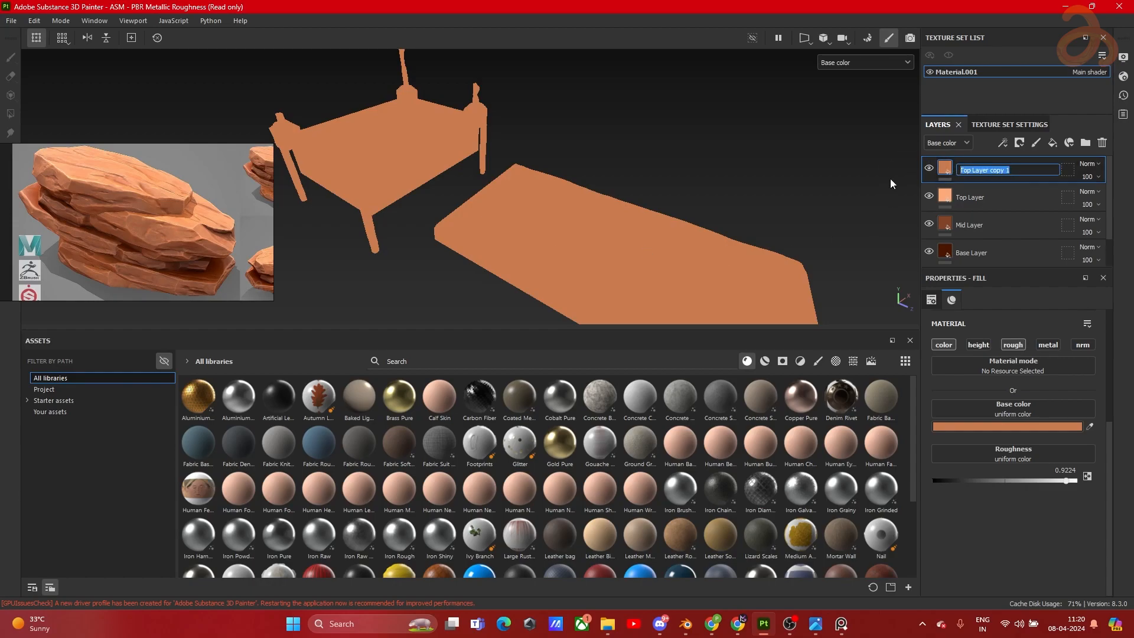
pyautogui.write('large')
pyautogui.press('BackSpace')
pyautogui.press('BackSpace')
pyautogui.press('BackSpace')
pyautogui.press('BackSpace')
pyautogui.press('BackSpace')
pyautogui.write('Large Detaill')
pyautogui.press('BackSpace')
pyautogui.click(997, 196)
# Step: Duplicate the Large Detail layer and give the copy a reddish-brown base color sampled from the reference rock, raising its brightness value slightly
pyautogui.click(1000, 175)
pyautogui.hotkey('ctrl', 'd')
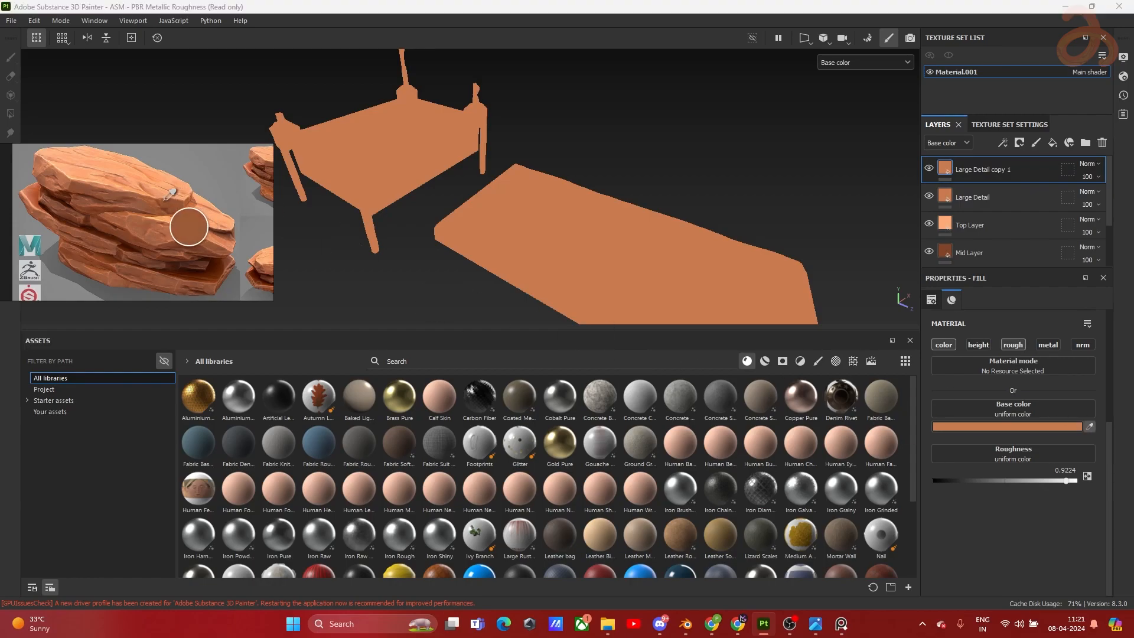
pyautogui.click(75, 201)
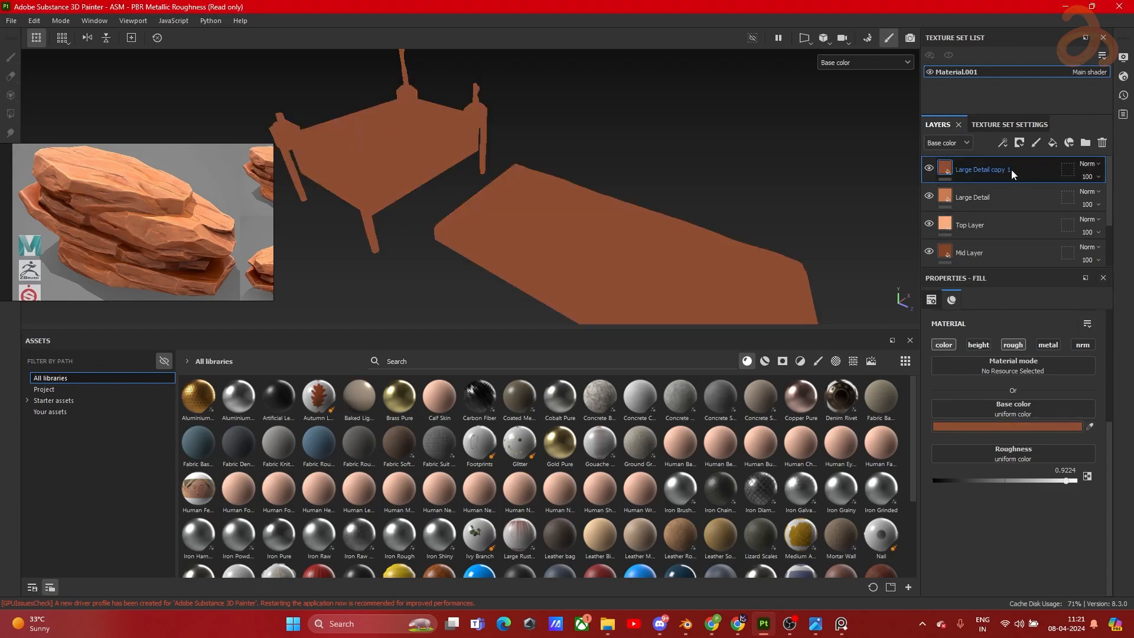
pyautogui.click(998, 425)
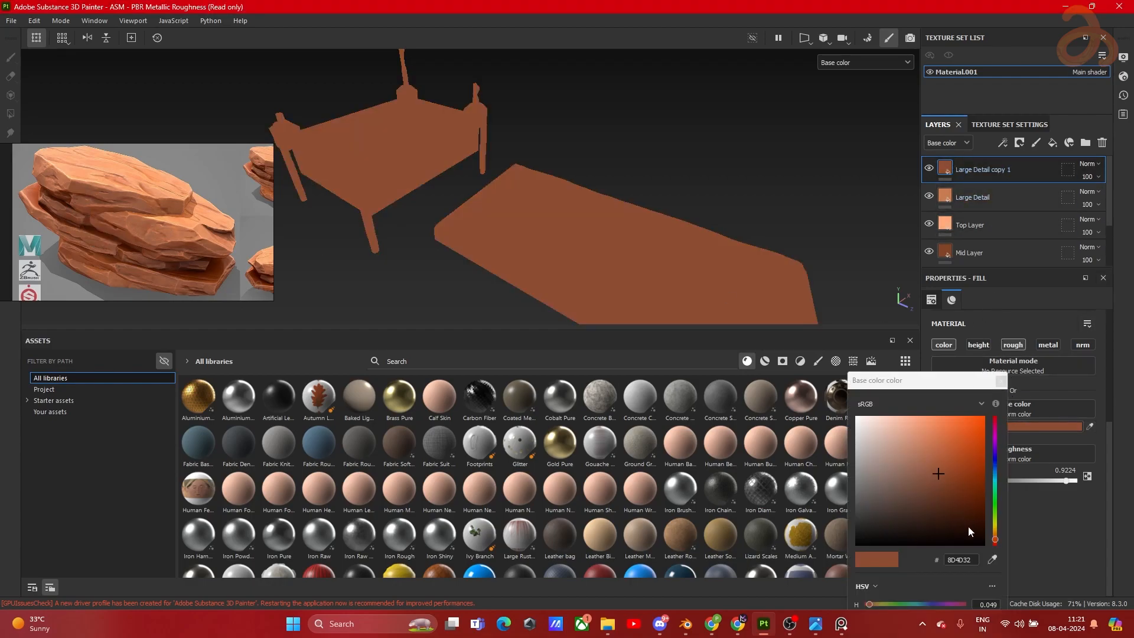
pyautogui.moveTo(933, 381); pyautogui.dragTo(814, 207)
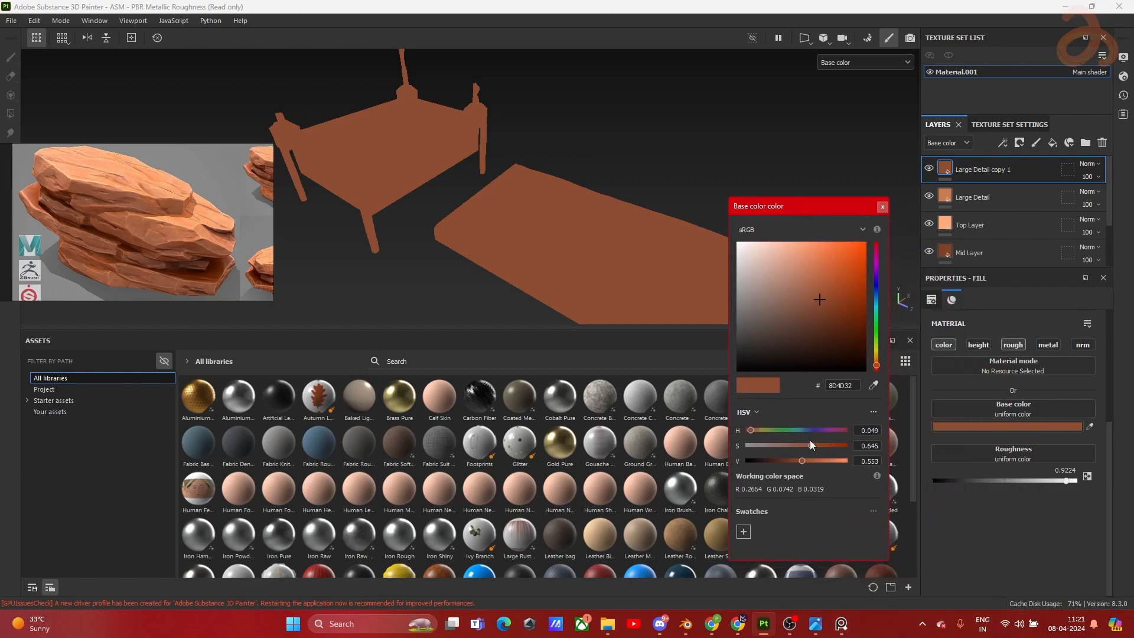
pyautogui.moveTo(799, 459); pyautogui.dragTo(819, 459)
pyautogui.click(883, 206)
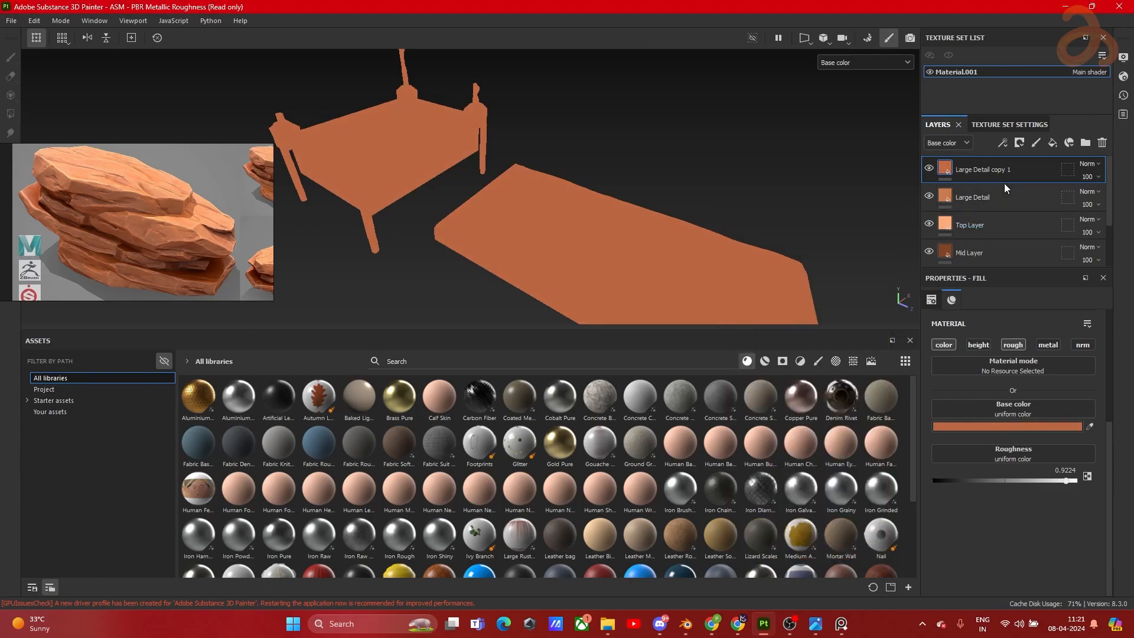
# Step: Rename the Large Detail copy as "Small Detail" and move it below the Large Detail layer
pyautogui.doubleClick(979, 170)
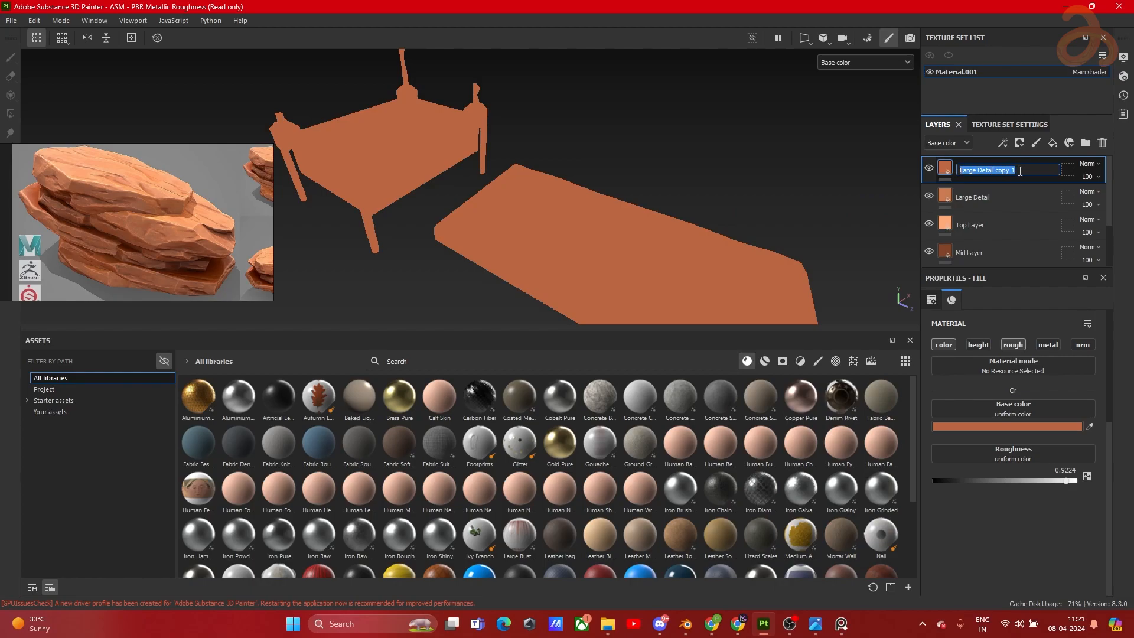
pyautogui.write('Sma')
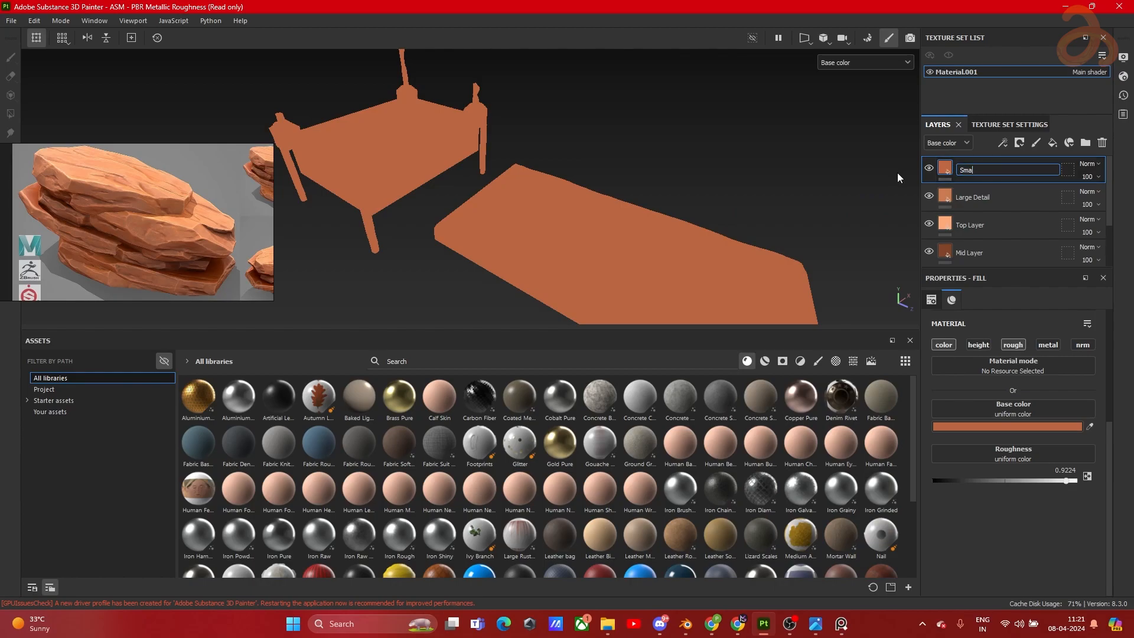
pyautogui.write('ll Detail')
pyautogui.press('Return')
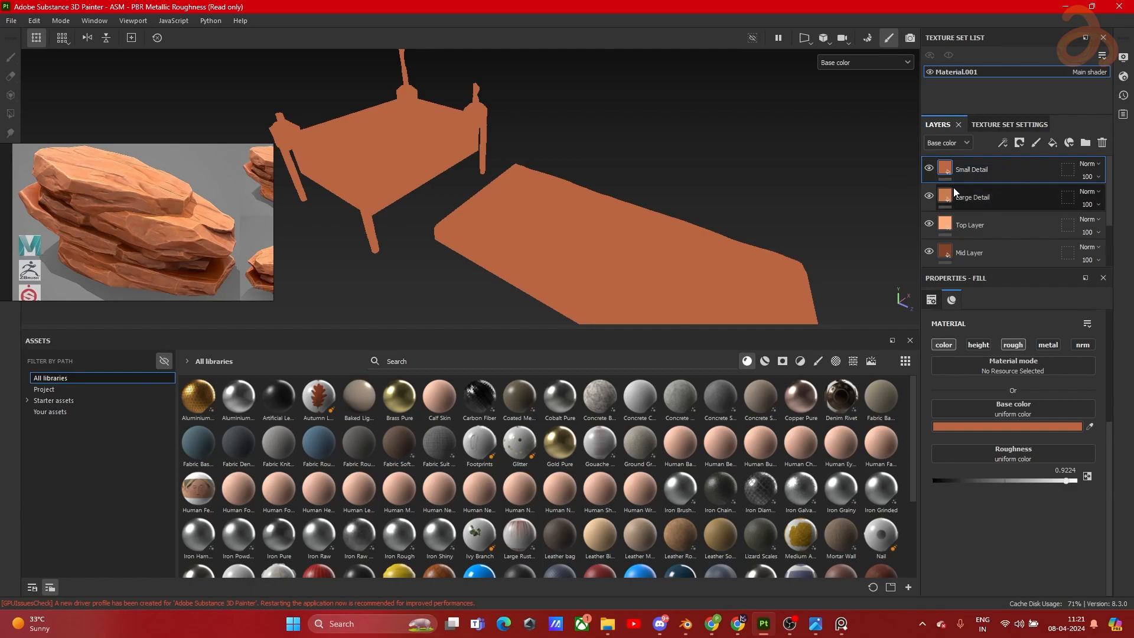
pyautogui.moveTo(1011, 173); pyautogui.dragTo(1009, 208)
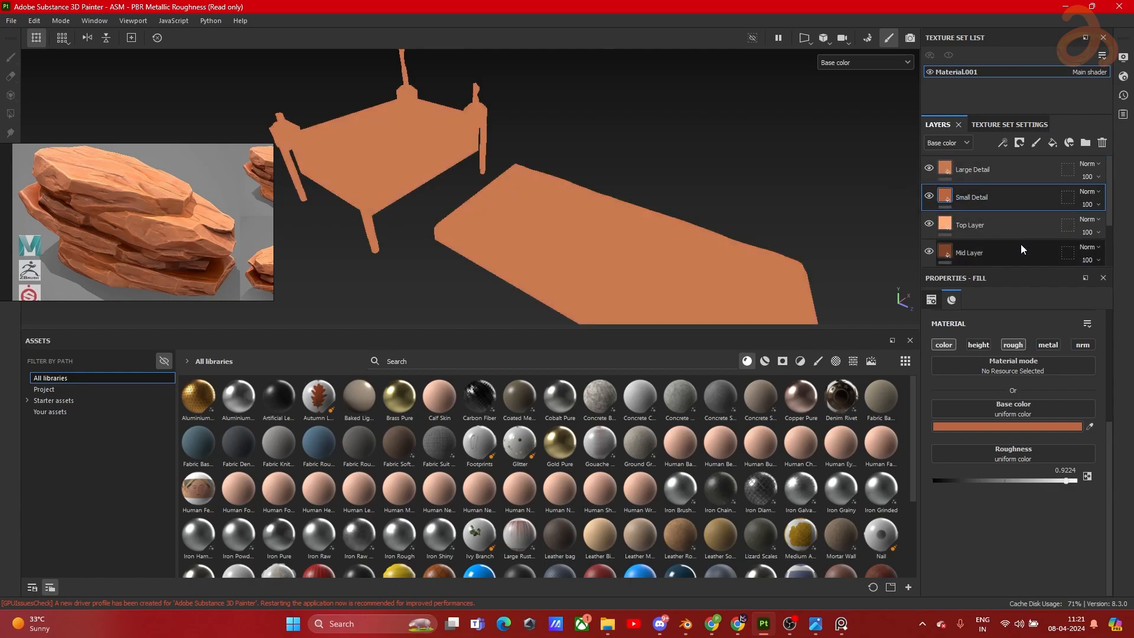
# Step: Review the layer stack by selecting the Base, Mid, Top, Small Detail and Large Detail layers to compare their order and colors
pyautogui.click(1039, 229)
pyautogui.scroll(-2, 1047, 228)
pyautogui.click(1047, 228)
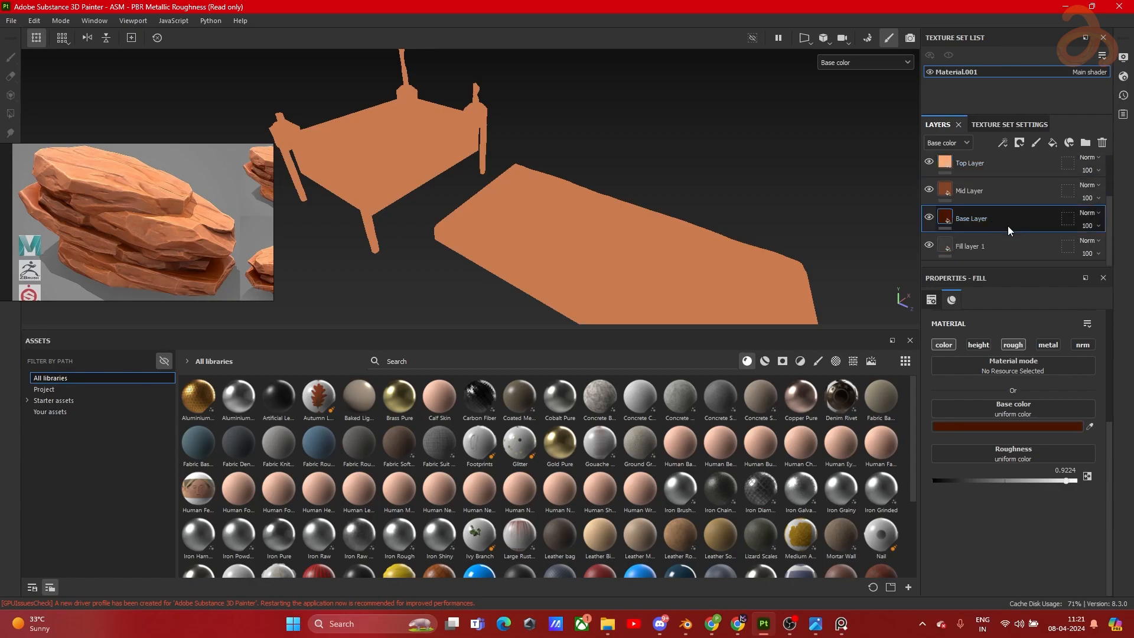
pyautogui.scroll(2, 954, 214)
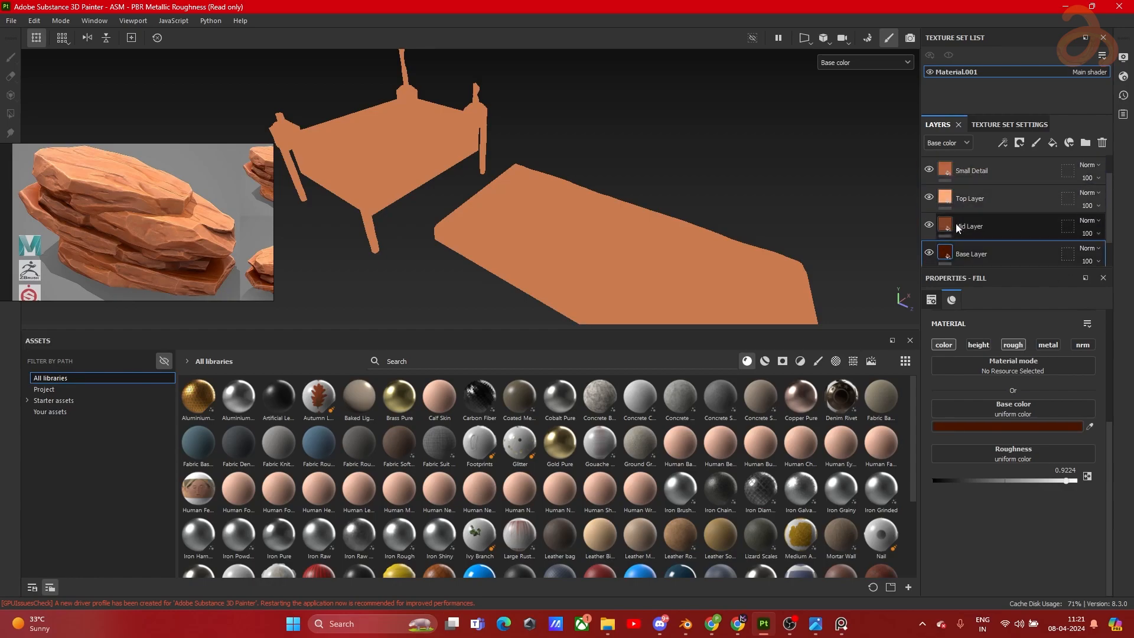
pyautogui.click(973, 225)
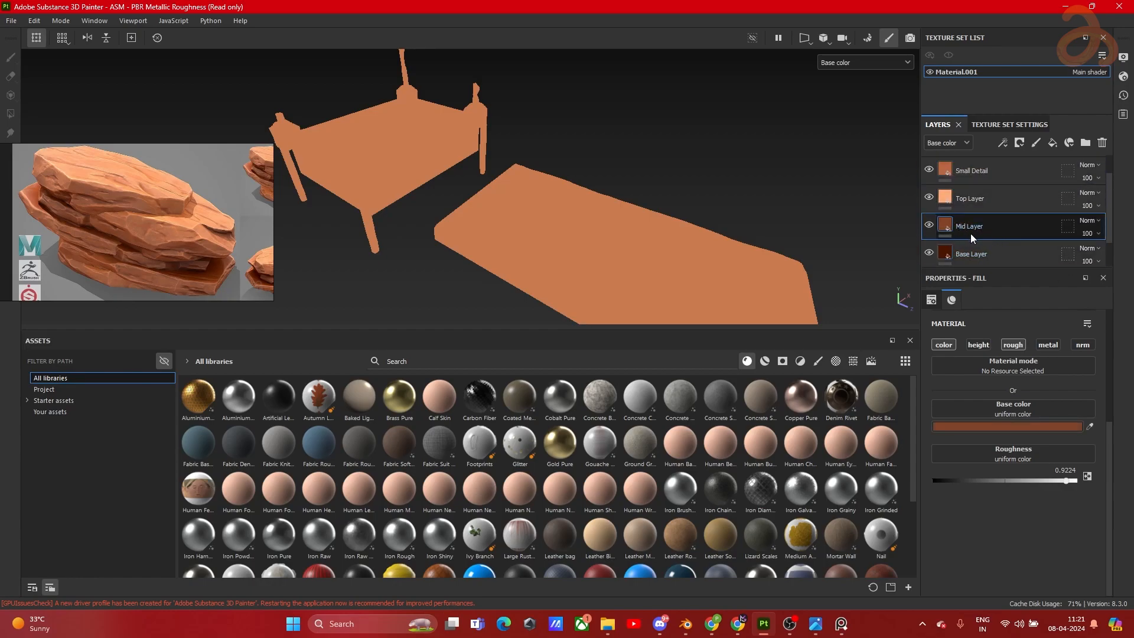
pyautogui.scroll(1, 970, 227)
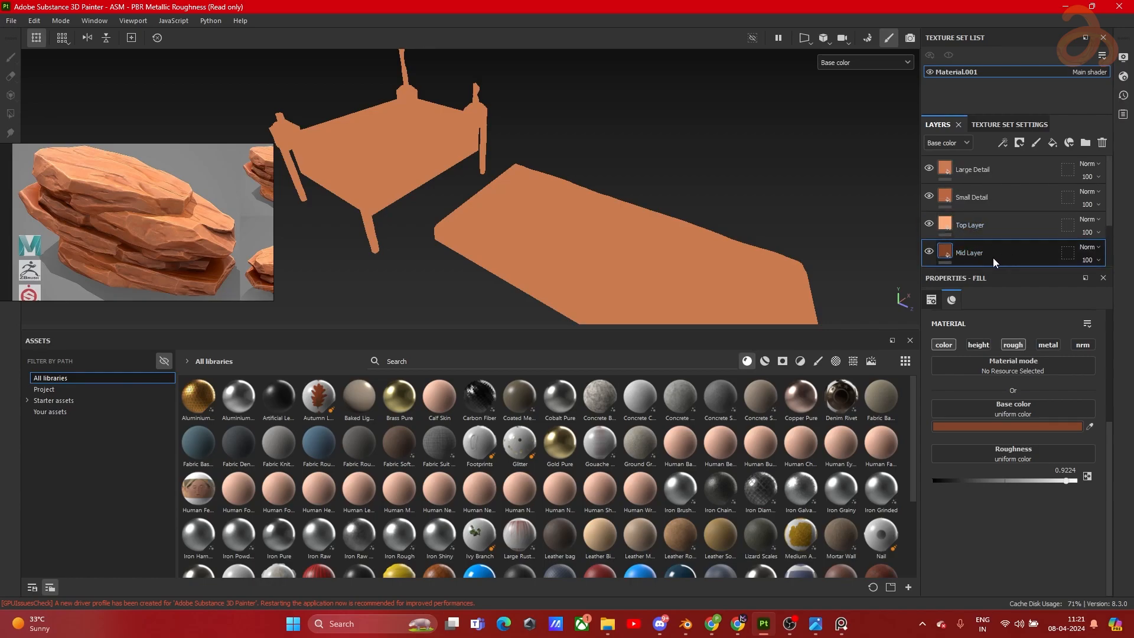
pyautogui.click(990, 230)
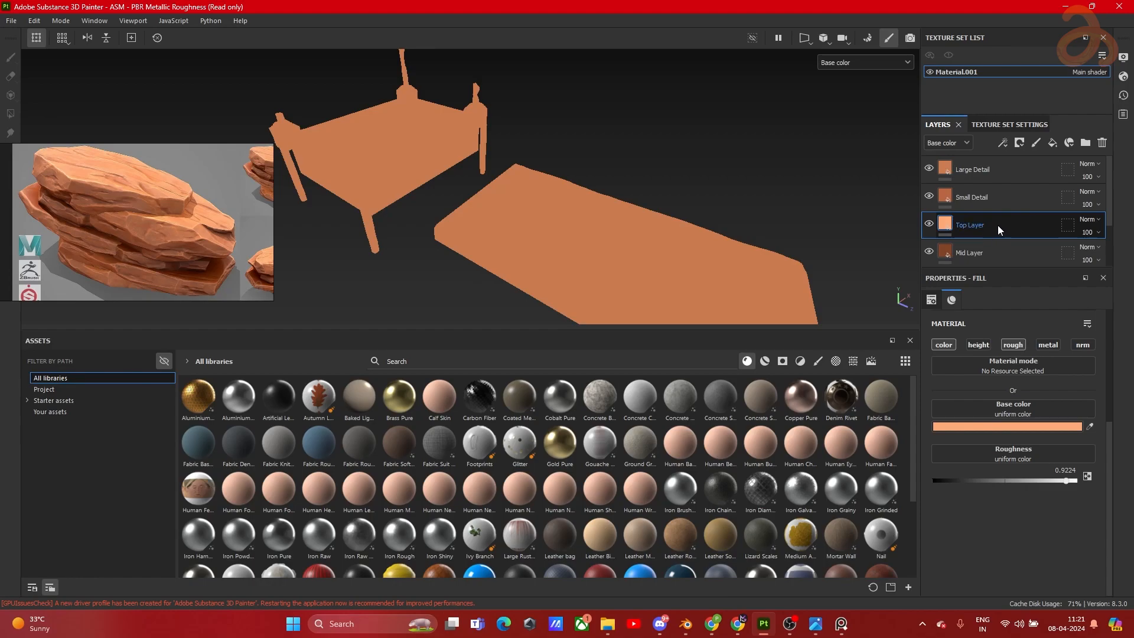
pyautogui.click(1001, 250)
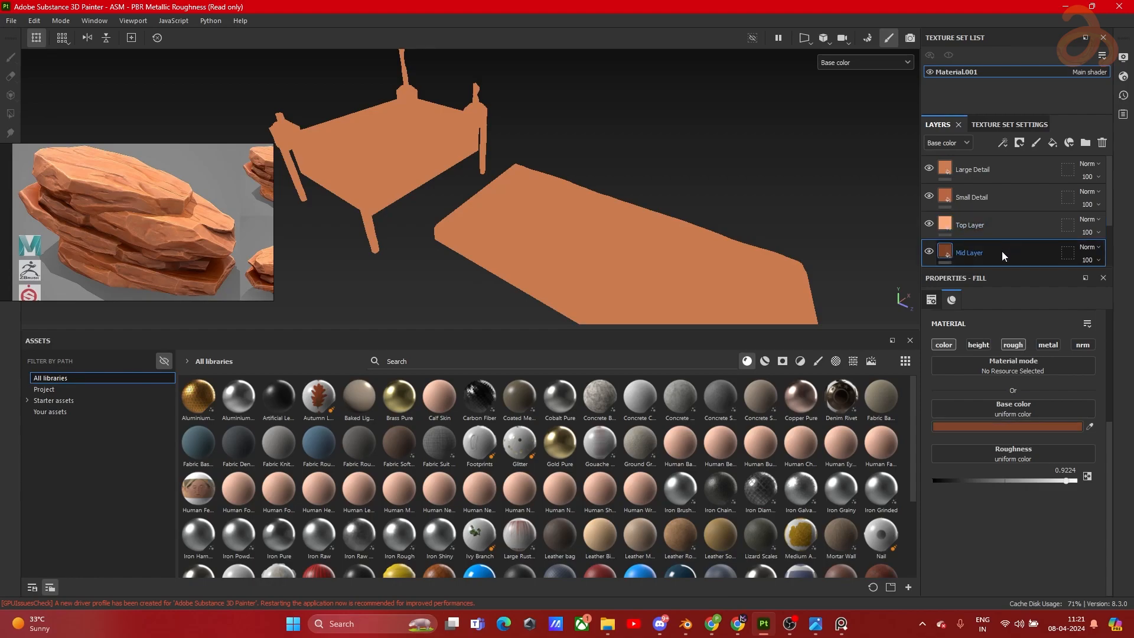
pyautogui.click(986, 207)
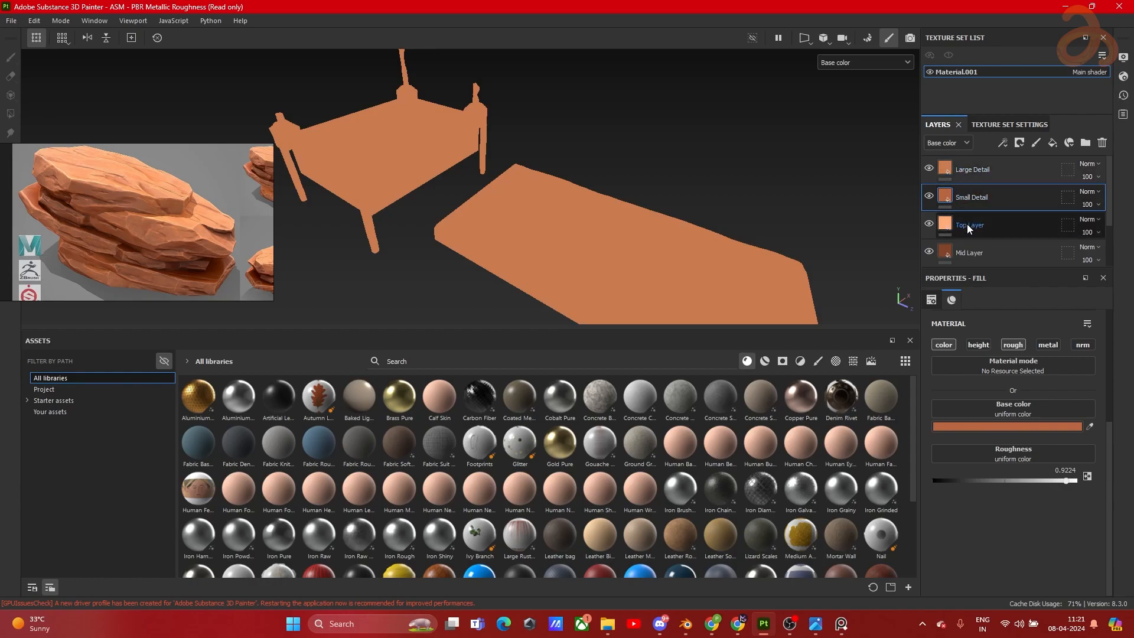
pyautogui.click(959, 171)
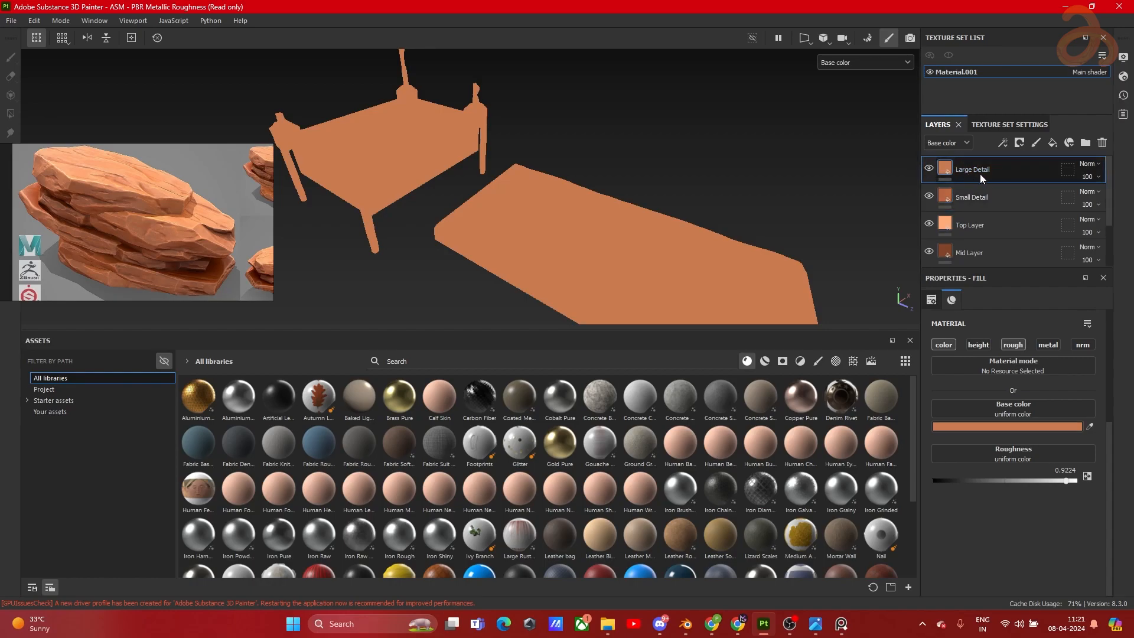
pyautogui.scroll(-2, 1025, 226)
pyautogui.scroll(2, 1019, 227)
# Step: Hide the Large Detail, Small Detail, Top and Mid layers, leaving the Base Layer and Fill layer 1 shown
pyautogui.click(929, 169)
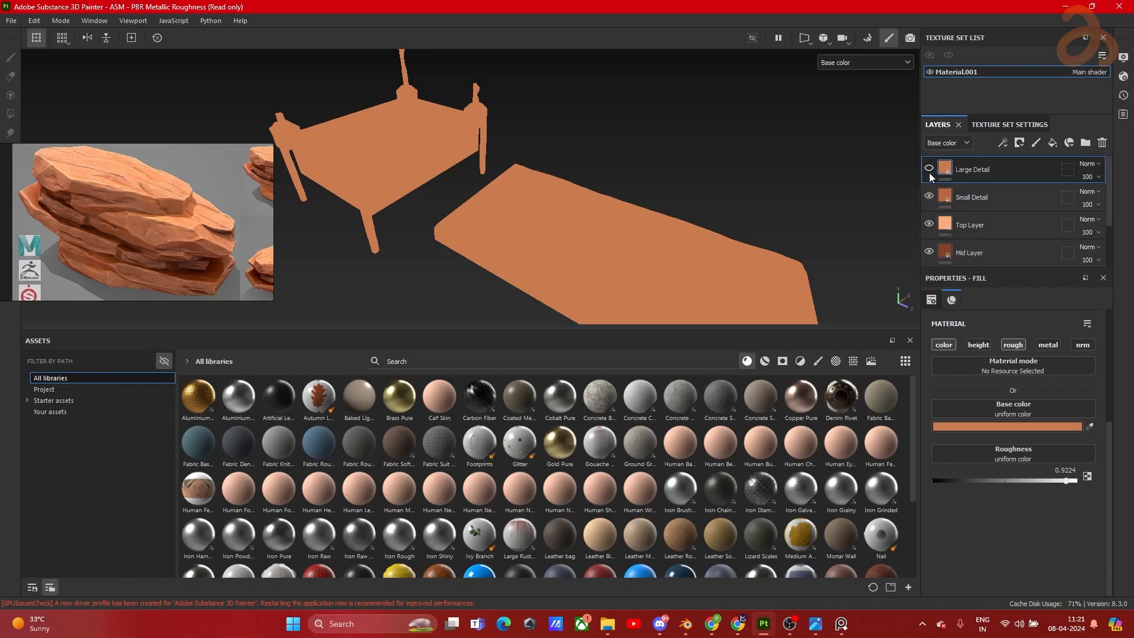
pyautogui.scroll(-2, 998, 247)
pyautogui.click(929, 189)
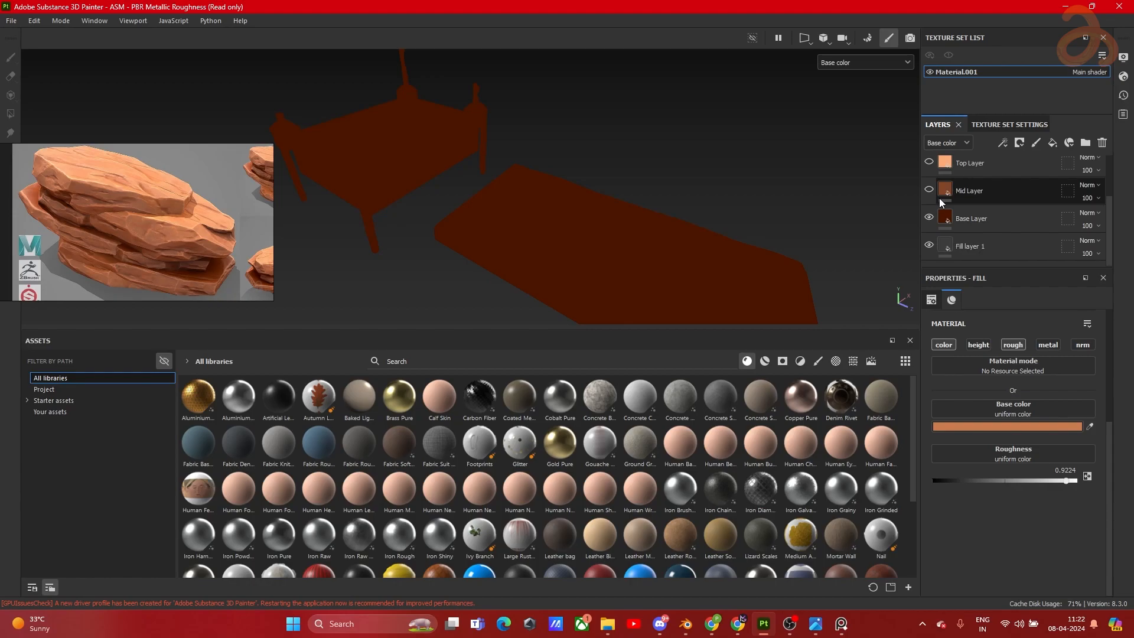
# Step: Set the viewport display back to the full lit Material view
pyautogui.click(865, 62)
pyautogui.click(858, 75)
pyautogui.keyDown('alt'); pyautogui.moveTo(483, 182); pyautogui.dragTo(602, 180); pyautogui.keyUp('alt')
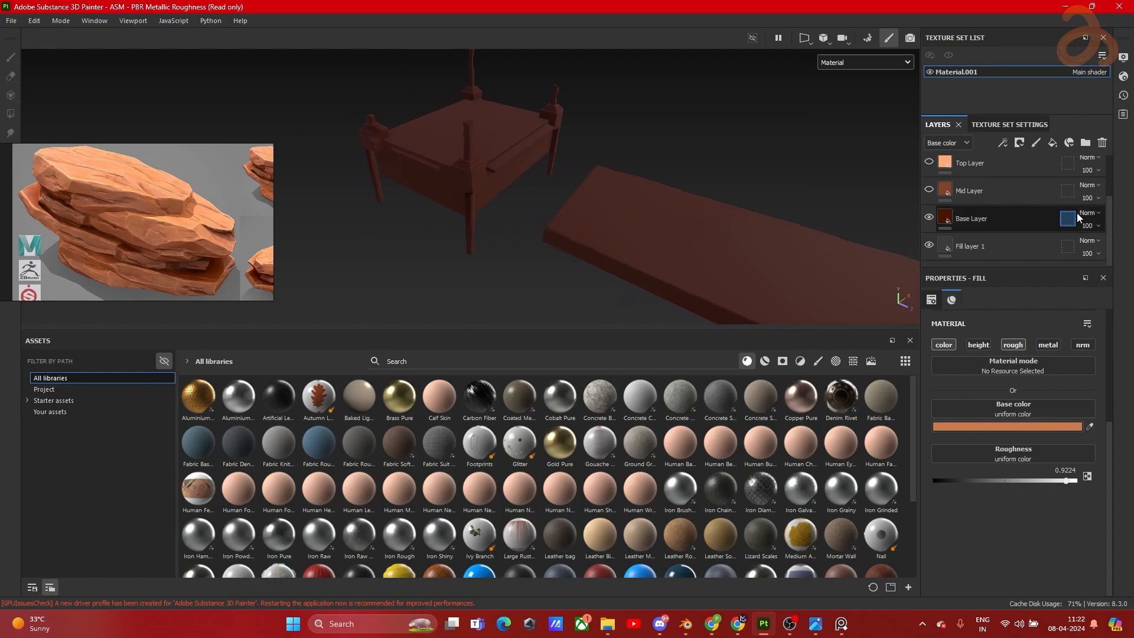
# Step: Review the baked mesh maps in the texture set settings and return to the layer stack
pyautogui.click(994, 124)
pyautogui.scroll(-5, 1016, 222)
pyautogui.scroll(3, 994, 222)
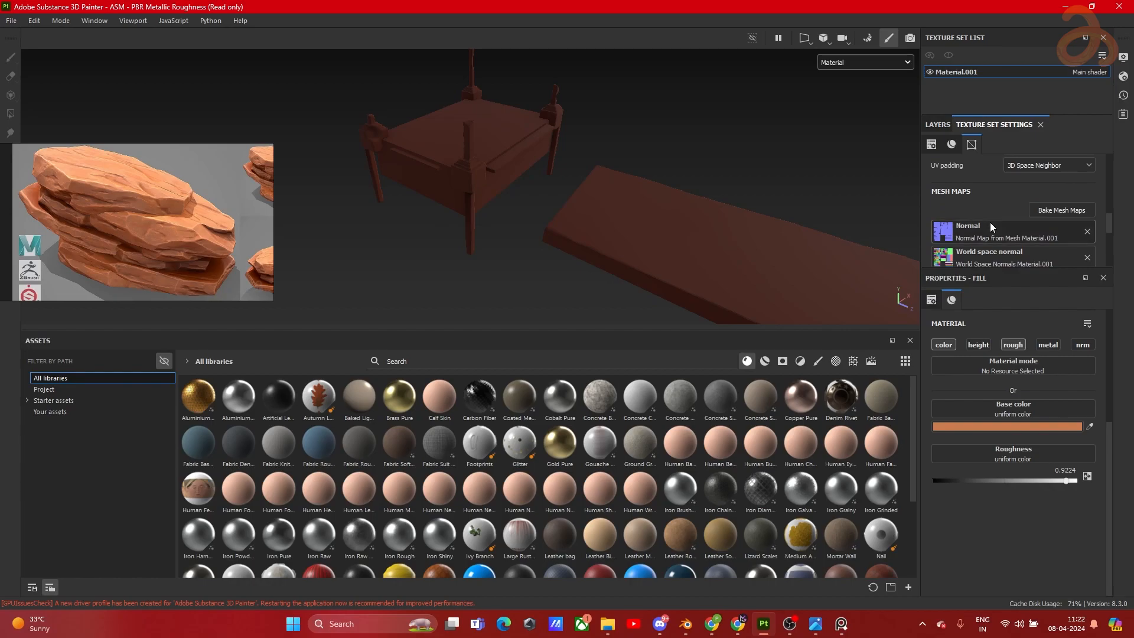
pyautogui.click(935, 119)
pyautogui.scroll(-1, 936, 120)
pyautogui.click(937, 127)
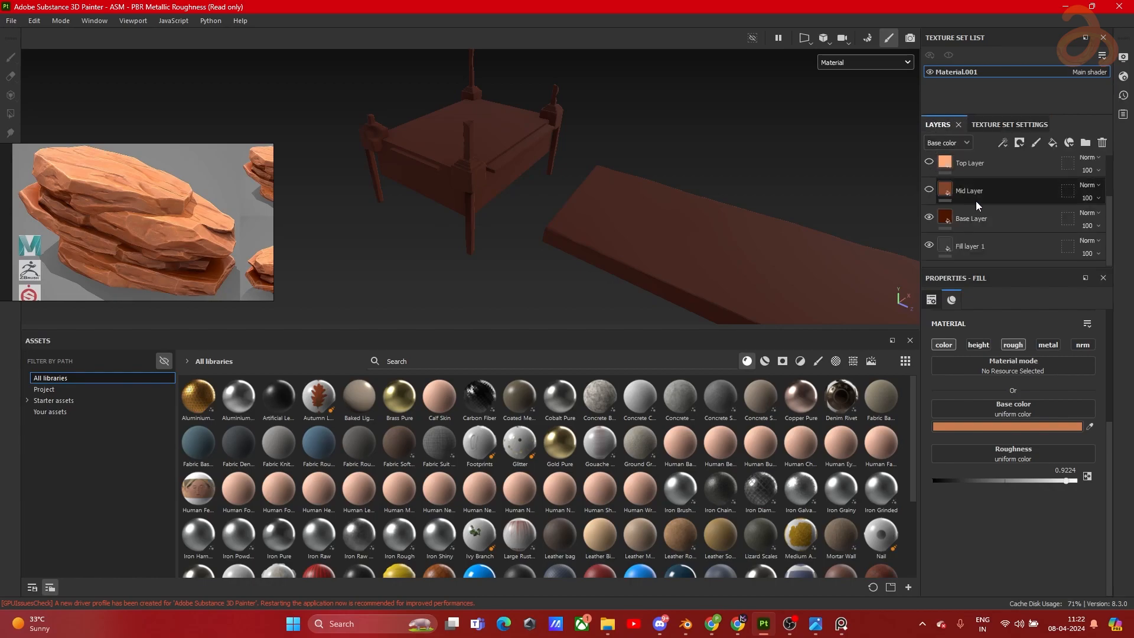
pyautogui.scroll(1, 976, 201)
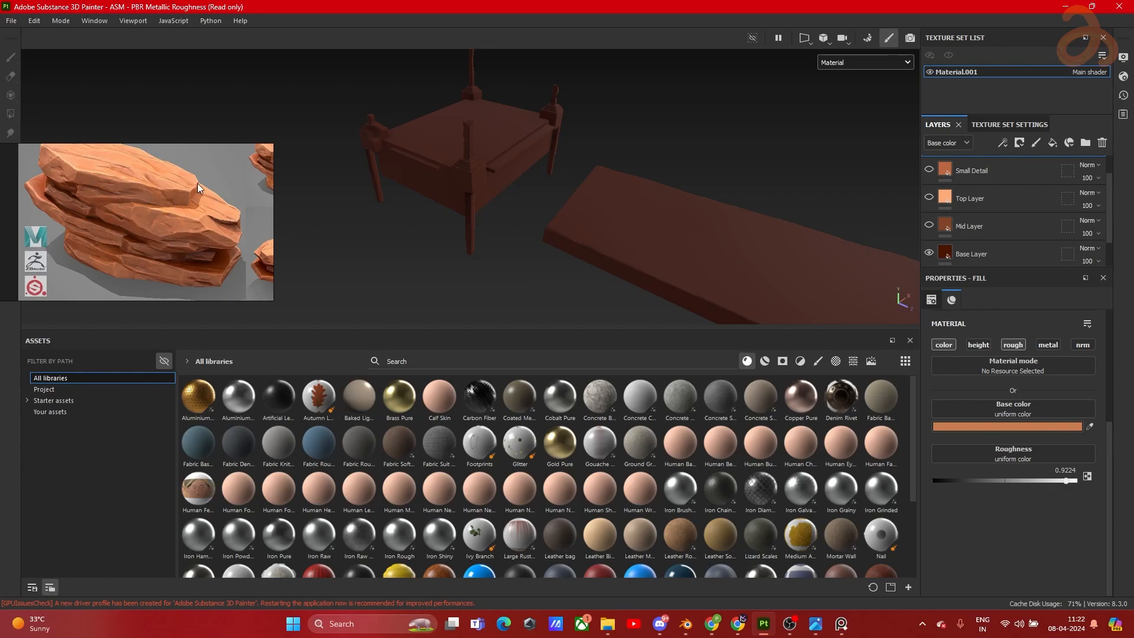
# Step: Examine the platform model's edges and posts from several angles, with the Base Layer shown and with it hidden
pyautogui.scroll(3, 465, 86)
pyautogui.keyDown('alt'); pyautogui.moveTo(470, 105); pyautogui.dragTo(506, 182); pyautogui.keyUp('alt')
pyautogui.keyDown('alt'); pyautogui.moveTo(519, 231); pyautogui.dragTo(528, 104); pyautogui.keyUp('alt')
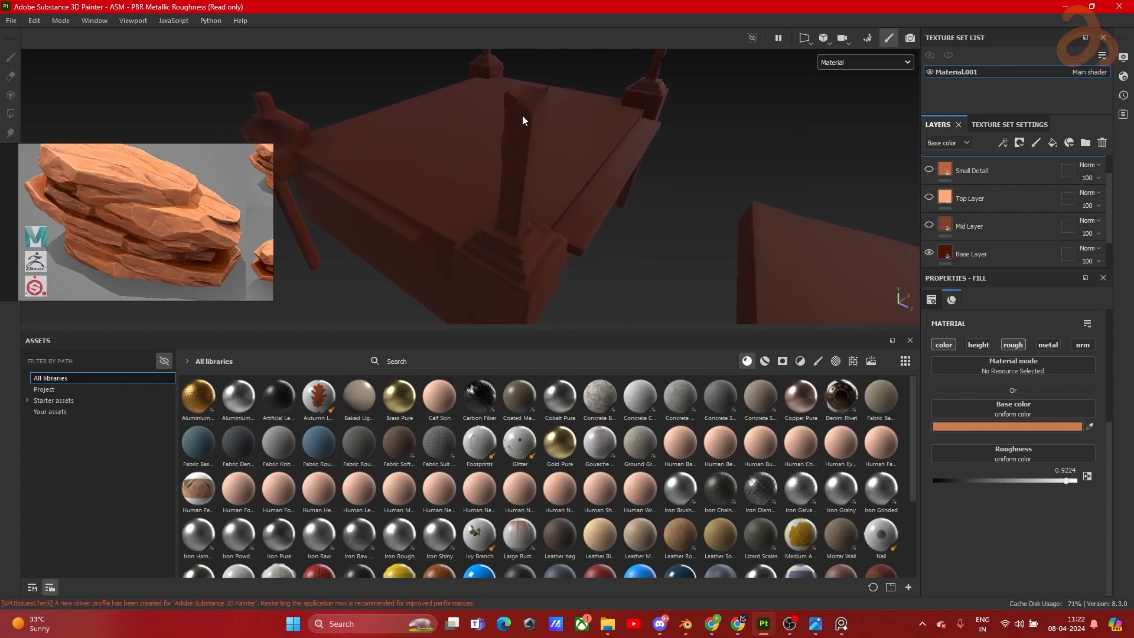
pyautogui.keyDown('alt'); pyautogui.moveTo(507, 205); pyautogui.dragTo(437, 177); pyautogui.keyUp('alt')
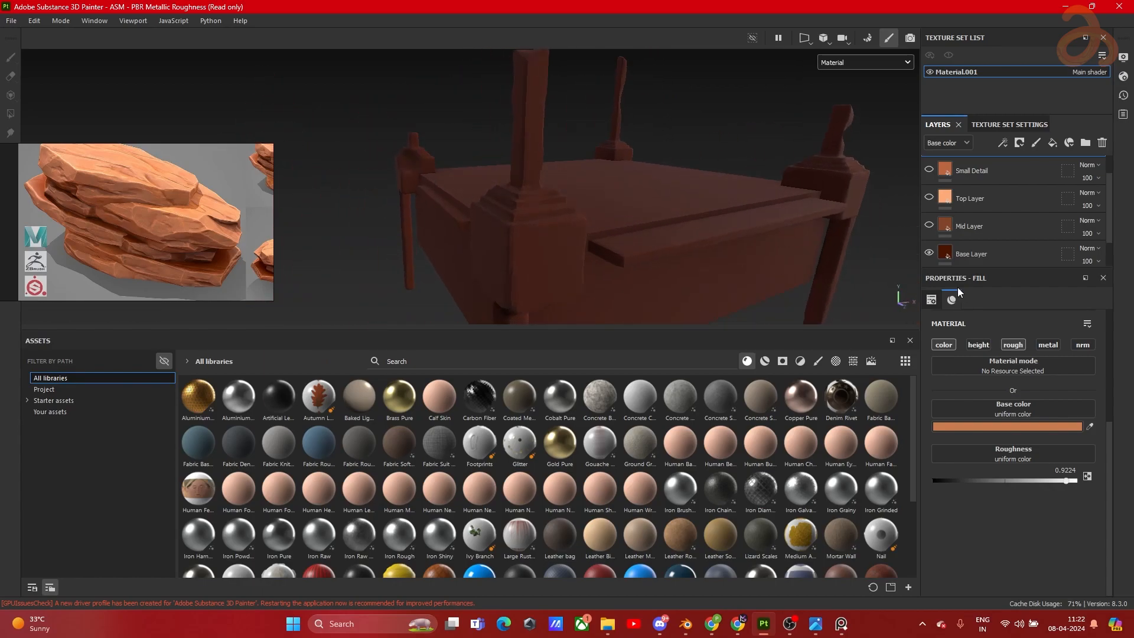
pyautogui.click(928, 254)
pyautogui.keyDown('alt'); pyautogui.moveTo(615, 233); pyautogui.dragTo(637, 154); pyautogui.keyUp('alt')
pyautogui.keyDown('alt'); pyautogui.moveTo(511, 158); pyautogui.dragTo(619, 205); pyautogui.keyUp('alt')
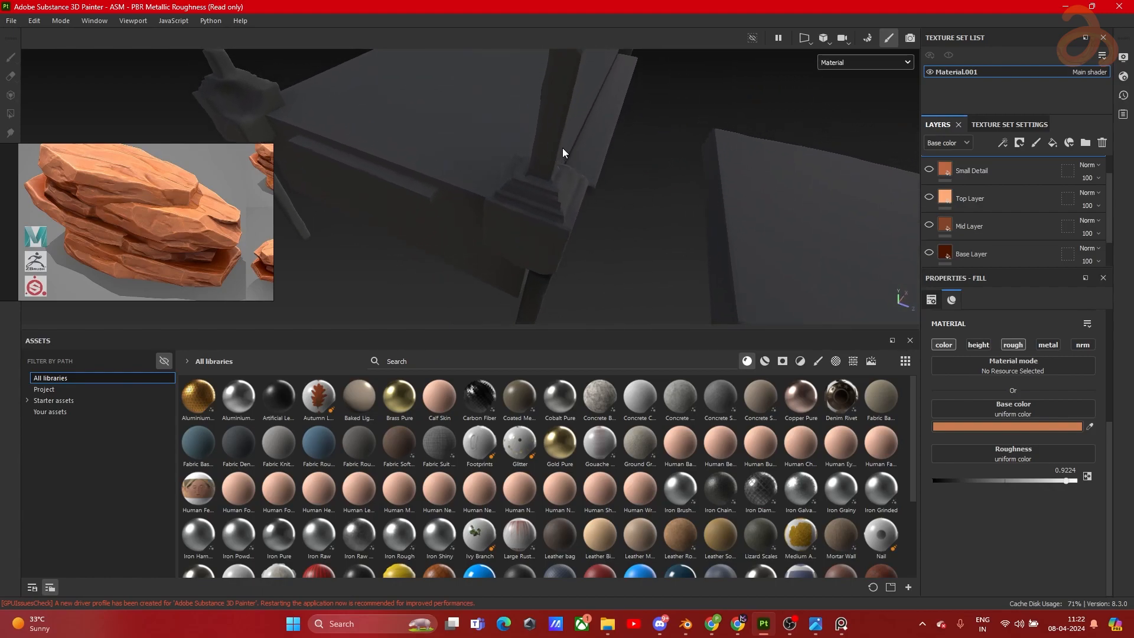
pyautogui.keyDown('alt'); pyautogui.moveTo(552, 157); pyautogui.dragTo(543, 111); pyautogui.keyUp('alt')
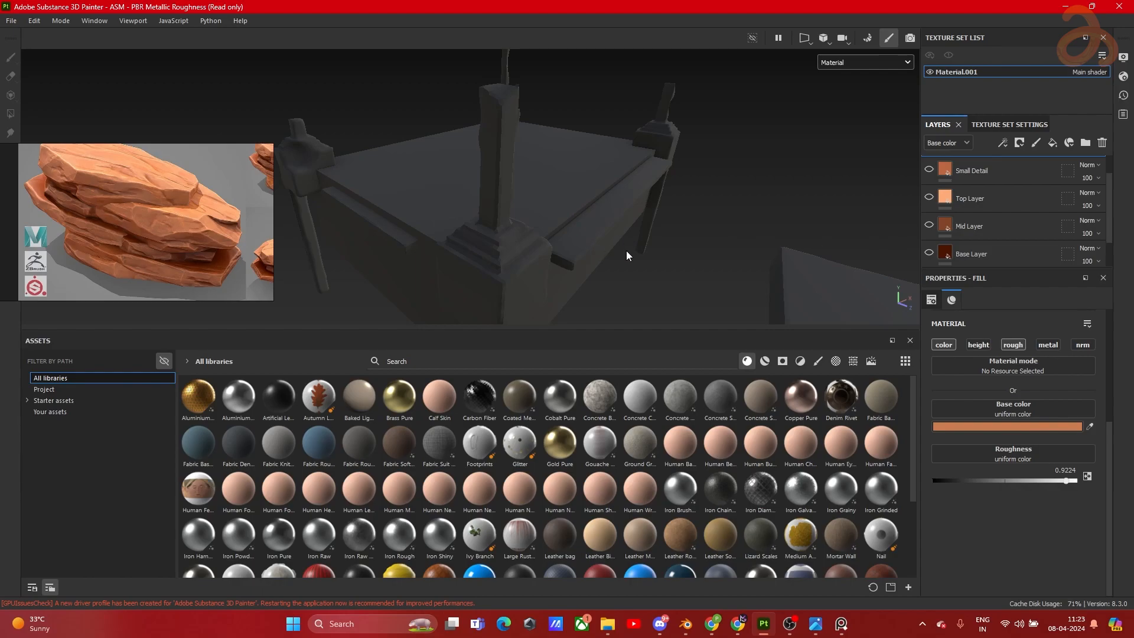
pyautogui.keyDown('alt'); pyautogui.moveTo(605, 233); pyautogui.dragTo(559, 230); pyautogui.keyUp('alt')
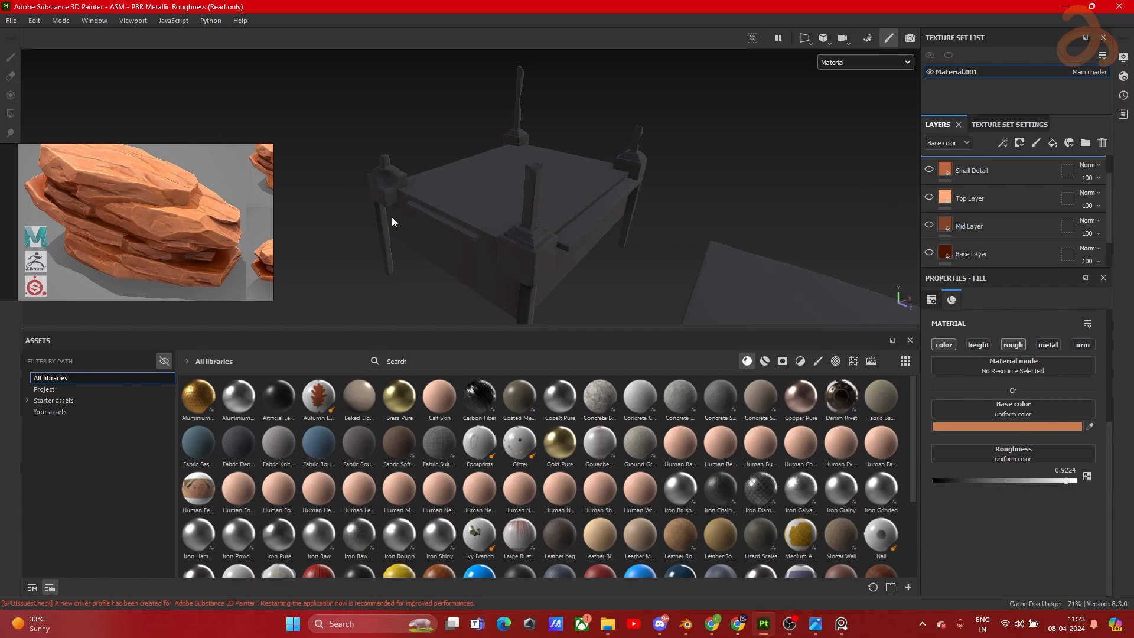
# Step: Make the Base Layer and the Mid Layer visible on the models
pyautogui.scroll(-1, 966, 259)
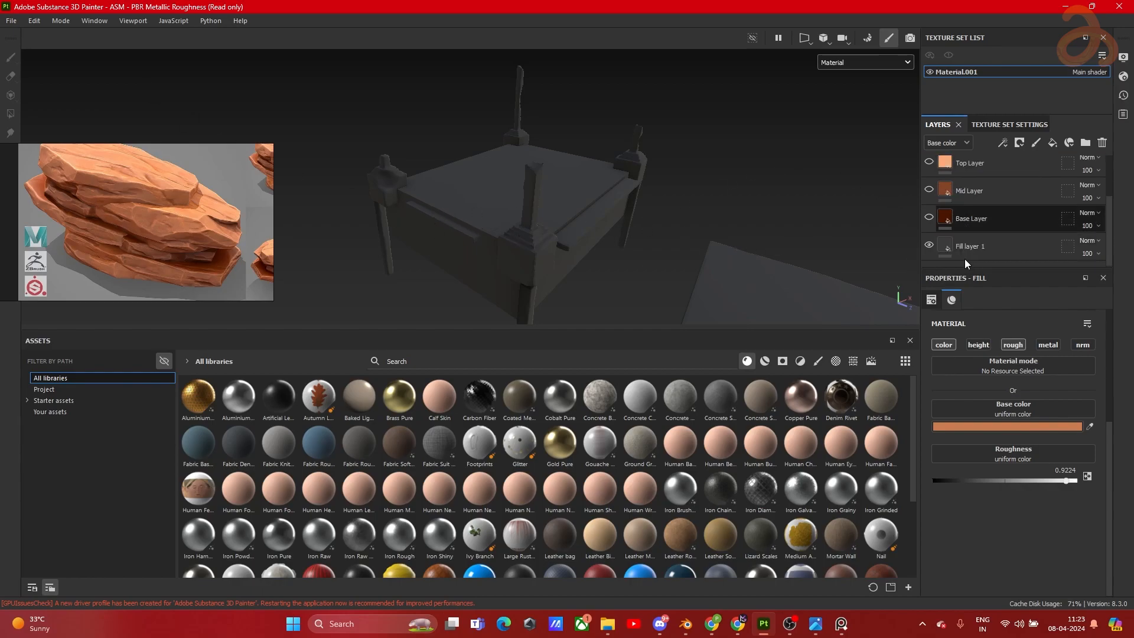
pyautogui.click(929, 217)
pyautogui.keyDown('alt'); pyautogui.moveTo(591, 206); pyautogui.dragTo(520, 166); pyautogui.keyUp('alt')
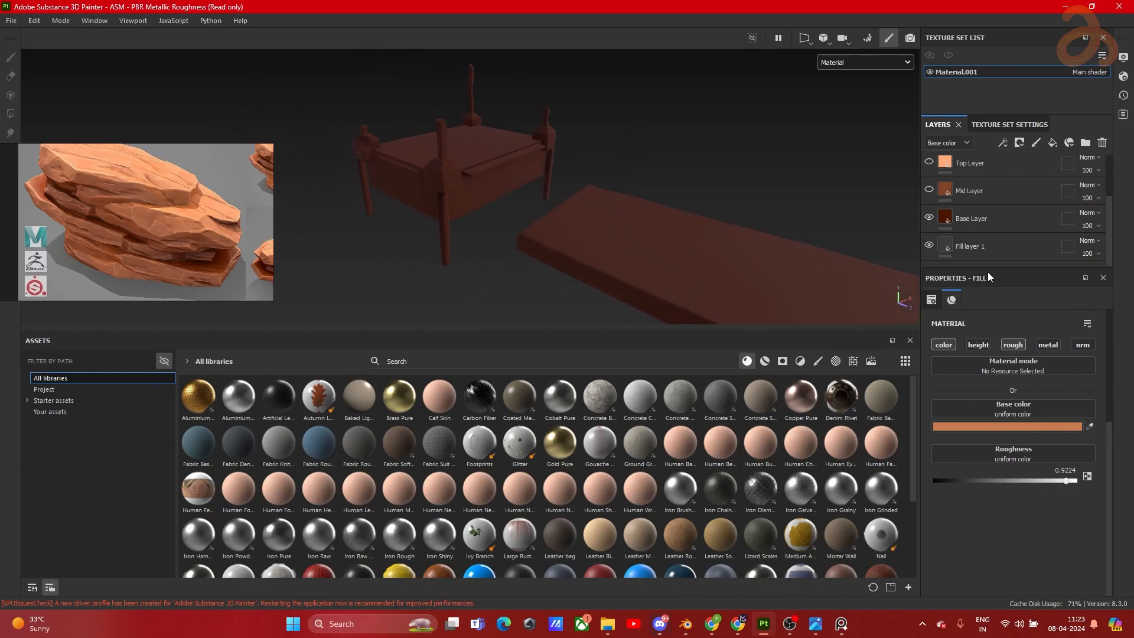
pyautogui.click(928, 189)
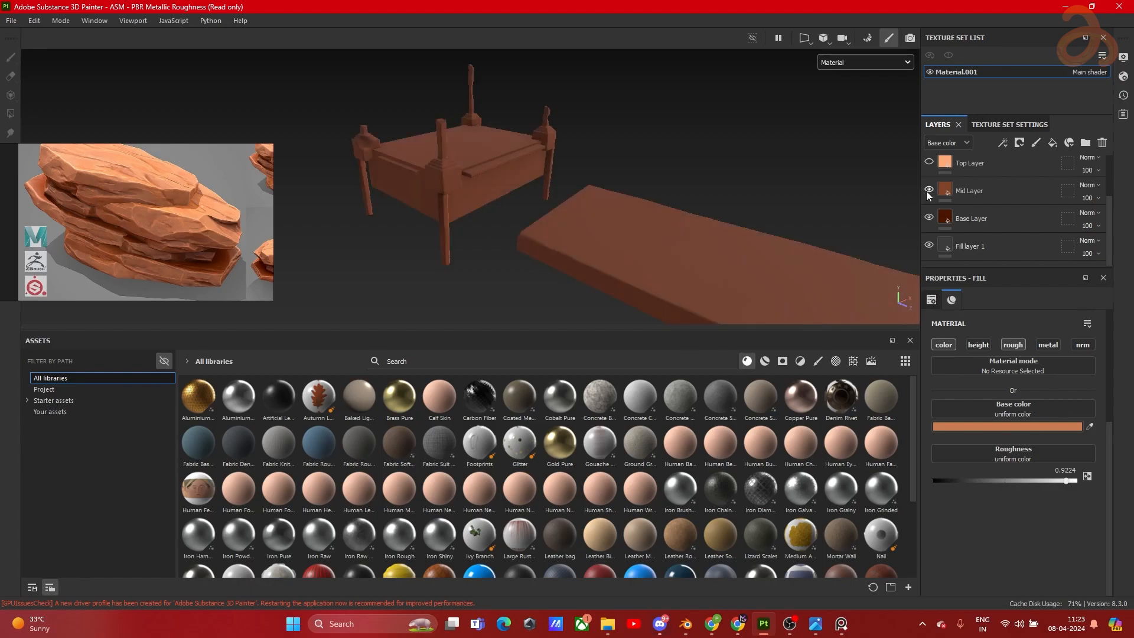
# Step: Add a black mask to the Mid Layer so its color is hidden until masked in
pyautogui.scroll(3, 445, 182)
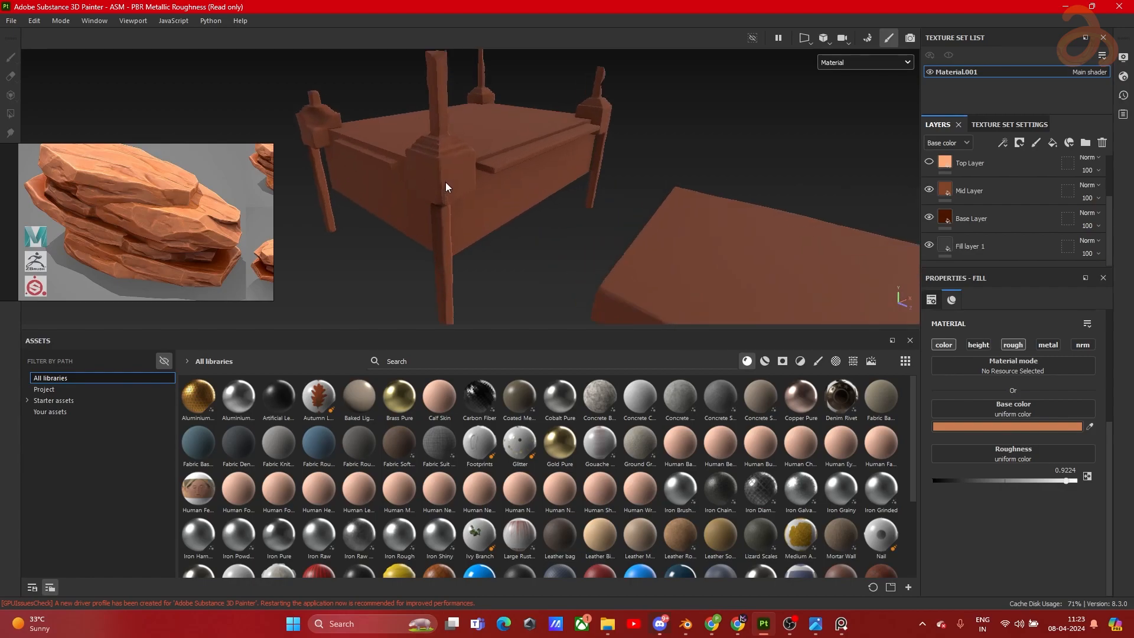
pyautogui.keyDown('alt'); pyautogui.moveTo(445, 182); pyautogui.dragTo(468, 172); pyautogui.keyUp('alt')
pyautogui.keyDown('alt'); pyautogui.moveTo(468, 172); pyautogui.dragTo(580, 272, button='middle'); pyautogui.keyUp('alt')
pyautogui.keyDown('alt'); pyautogui.moveTo(580, 272); pyautogui.dragTo(534, 241); pyautogui.keyUp('alt')
pyautogui.click(974, 193)
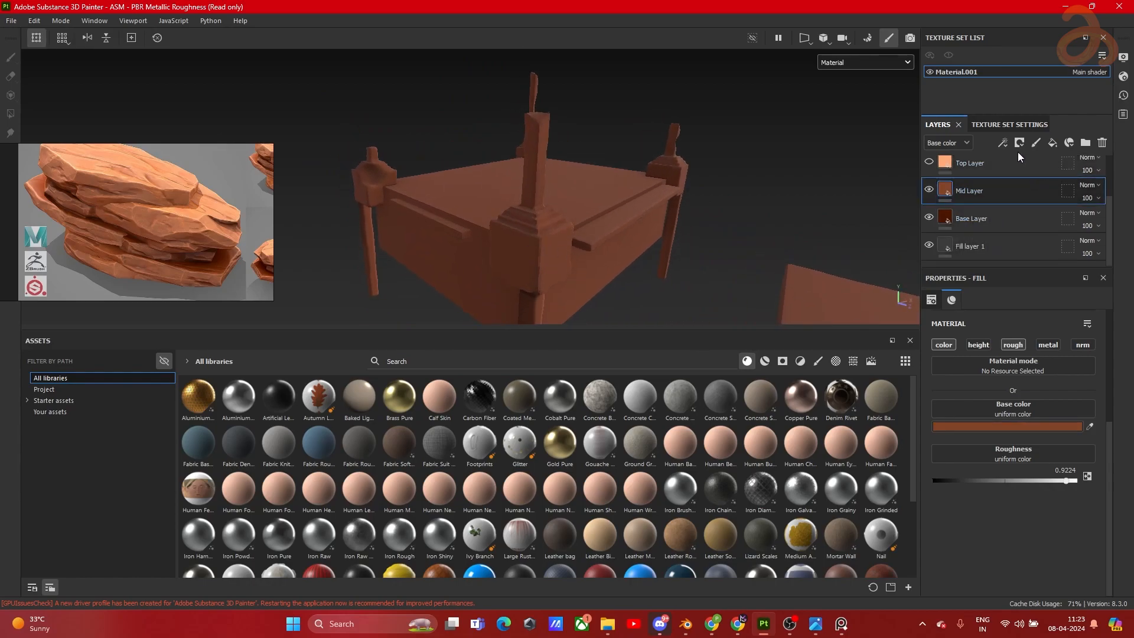
pyautogui.click(1018, 144)
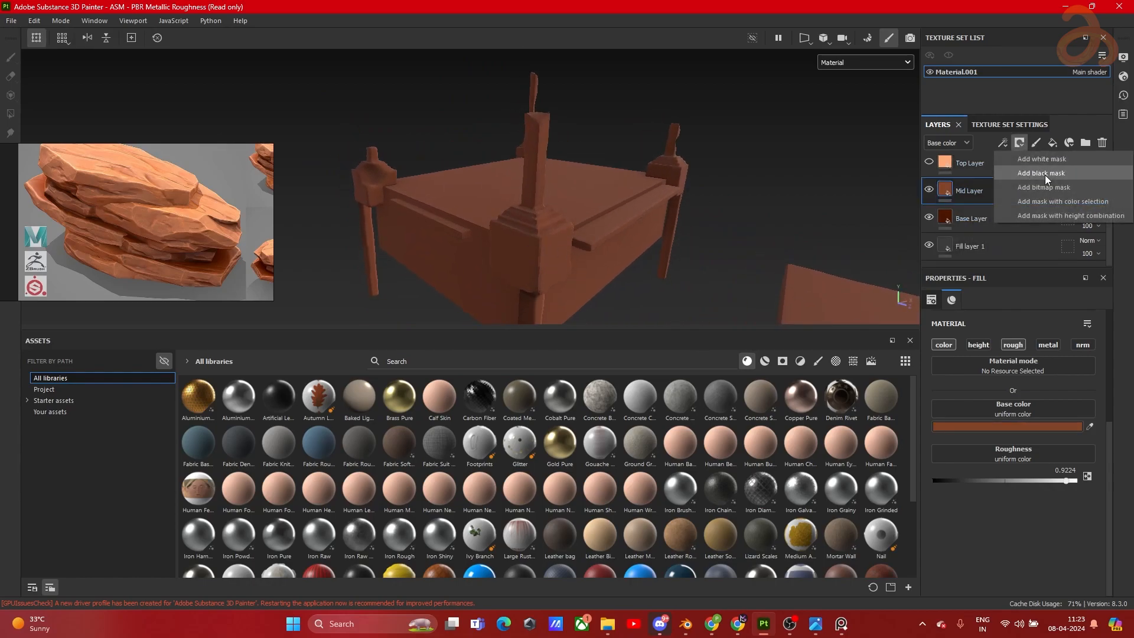
pyautogui.click(1042, 173)
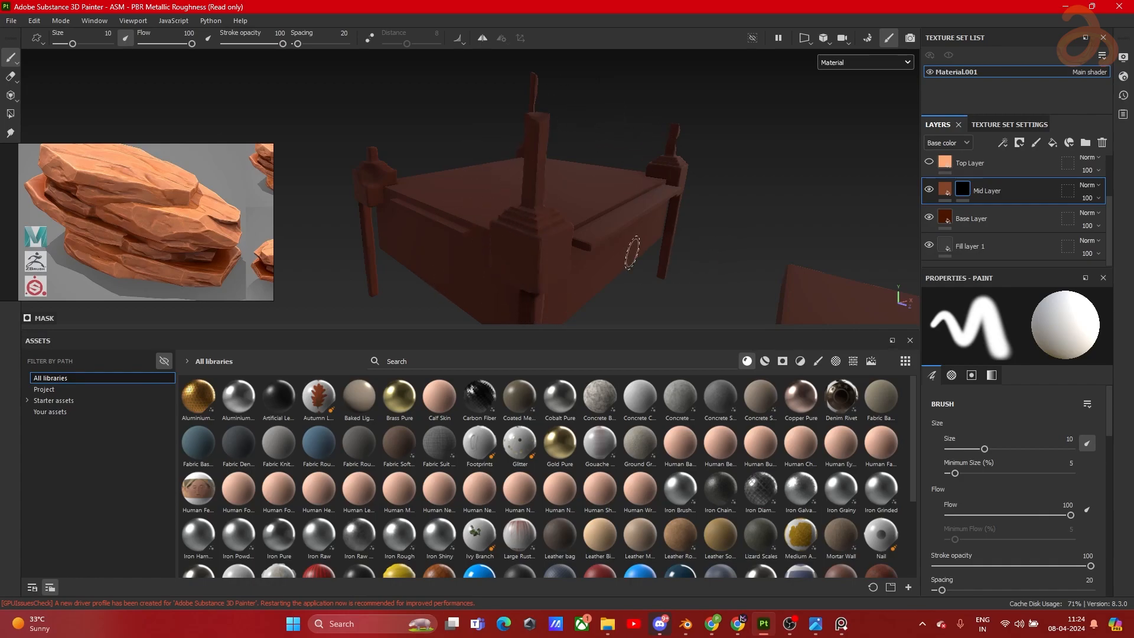
# Step: Try brushing Mid Layer color onto the platform's top surface through the mask, and paint the strokes back out in black
pyautogui.moveTo(780, 200)
pyautogui.keyDown('alt'); pyautogui.mouseDown()
pyautogui.moveTo(653, 246)
pyautogui.moveTo(663, 157)
pyautogui.moveTo(531, 197)
pyautogui.mouseUp(); pyautogui.keyUp('alt')
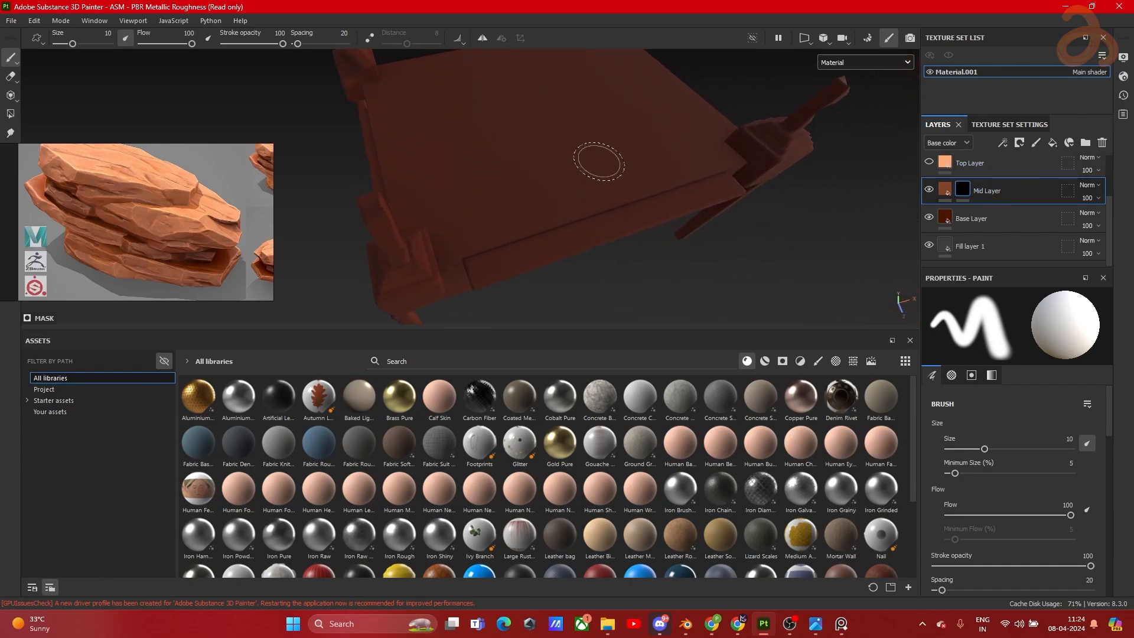
pyautogui.moveTo(629, 101)
pyautogui.mouseDown()
pyautogui.moveTo(593, 161)
pyautogui.moveTo(511, 176)
pyautogui.moveTo(520, 101)
pyautogui.moveTo(466, 84)
pyautogui.moveTo(434, 140)
pyautogui.moveTo(437, 174)
pyautogui.mouseUp()
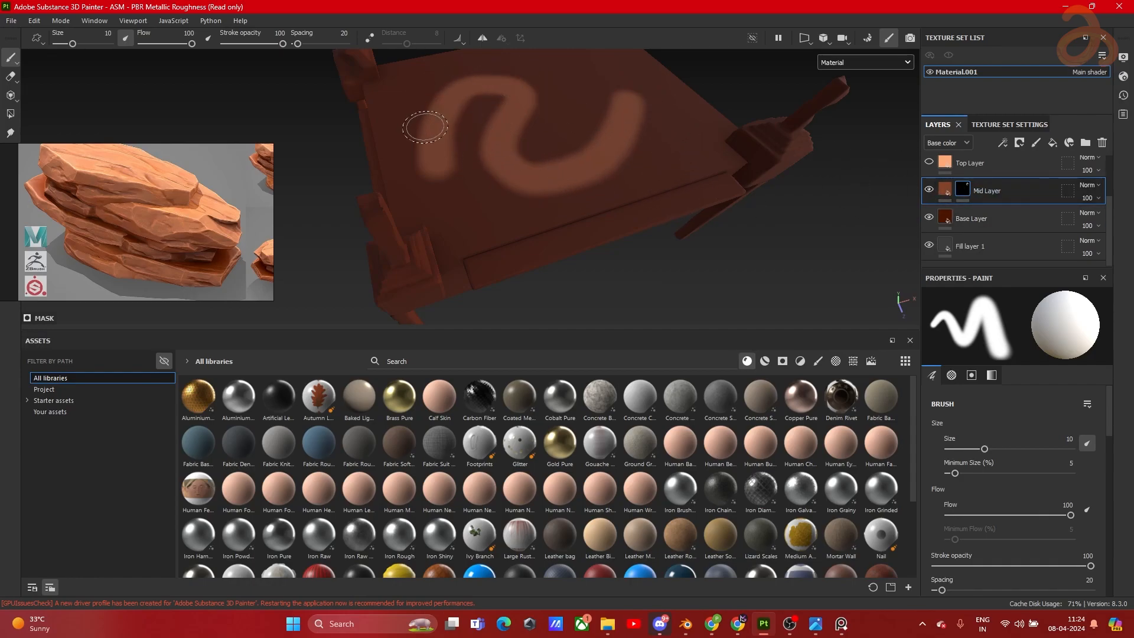
pyautogui.moveTo(590, 74); pyautogui.dragTo(549, 130)
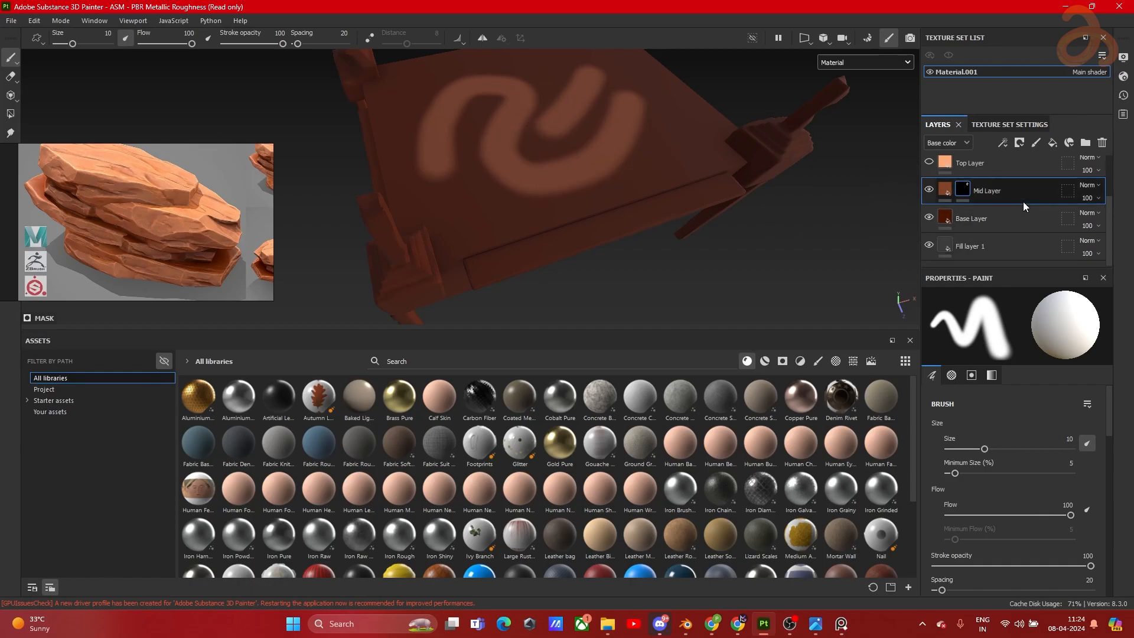
pyautogui.moveTo(692, 116)
pyautogui.mouseDown()
pyautogui.moveTo(670, 177)
pyautogui.moveTo(456, 224)
pyautogui.mouseUp()
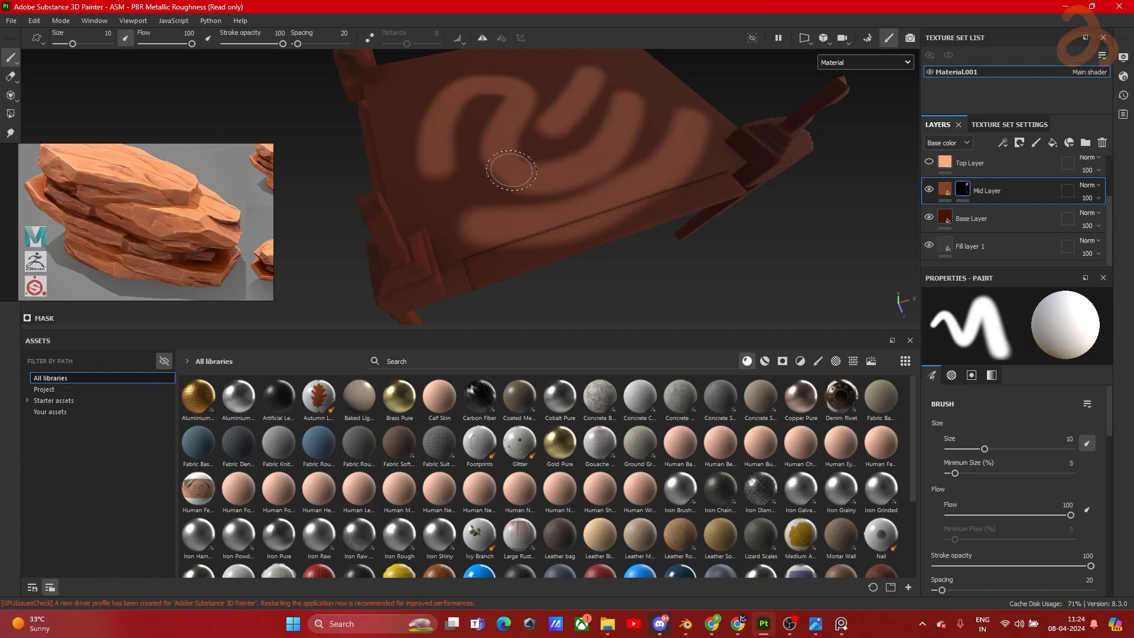
pyautogui.moveTo(630, 99)
pyautogui.mouseDown()
pyautogui.moveTo(507, 68)
pyautogui.moveTo(453, 81)
pyautogui.mouseUp()
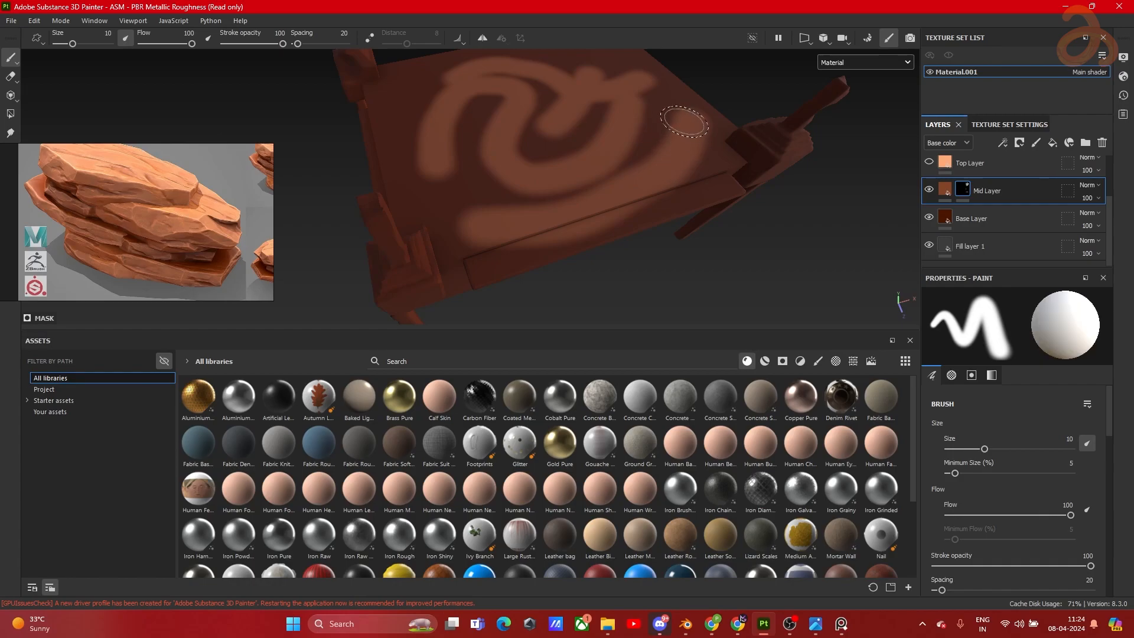
pyautogui.moveTo(673, 120)
pyautogui.mouseDown()
pyautogui.moveTo(641, 113)
pyautogui.moveTo(684, 147)
pyautogui.moveTo(667, 142)
pyautogui.moveTo(692, 114)
pyautogui.moveTo(638, 177)
pyautogui.moveTo(663, 207)
pyautogui.moveTo(663, 189)
pyautogui.moveTo(589, 208)
pyautogui.moveTo(620, 150)
pyautogui.moveTo(567, 118)
pyautogui.moveTo(449, 130)
pyautogui.moveTo(434, 145)
pyautogui.moveTo(449, 85)
pyautogui.moveTo(485, 65)
pyautogui.moveTo(562, 82)
pyautogui.moveTo(640, 73)
pyautogui.moveTo(514, 101)
pyautogui.mouseUp()
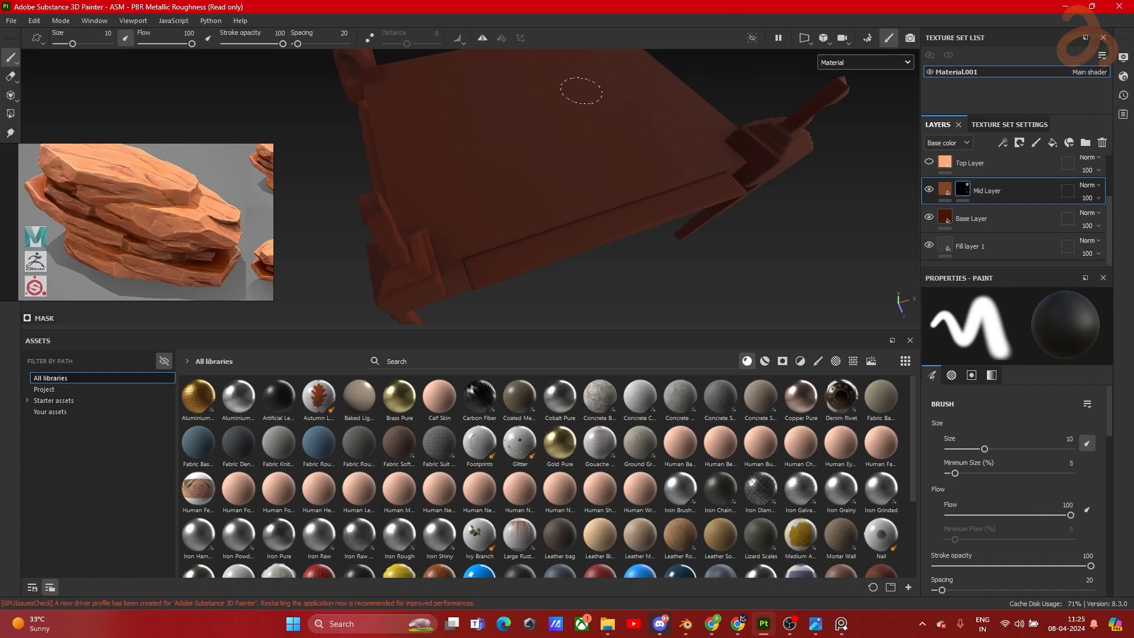
# Step: Apply the Sand smart mask to the Mid Layer
pyautogui.scroll(-2, 576, 150)
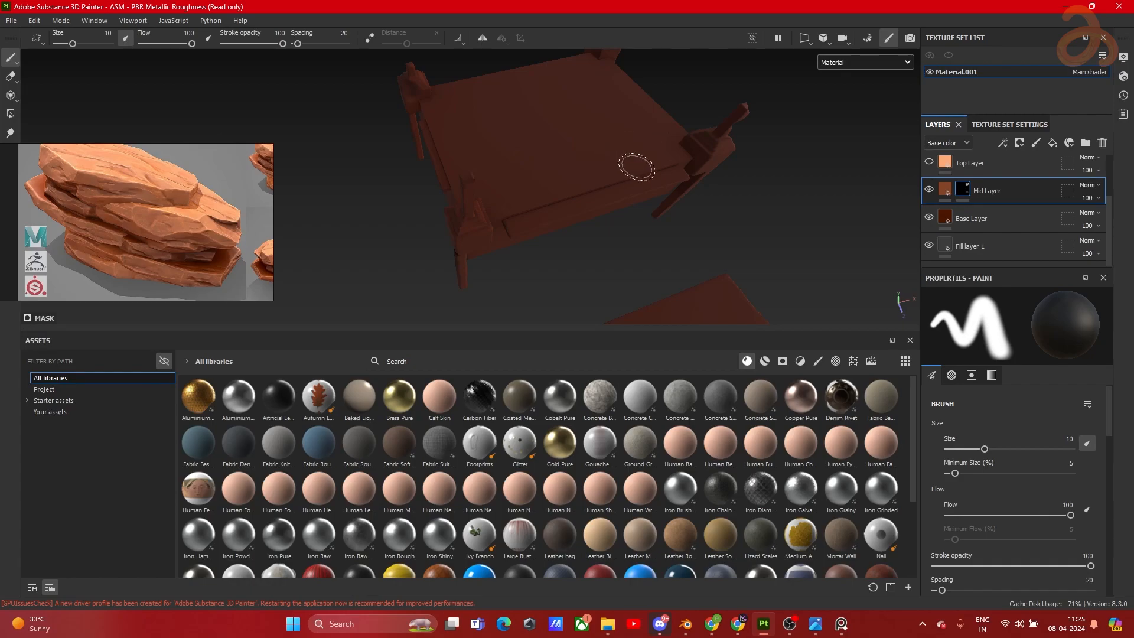
pyautogui.keyDown('alt'); pyautogui.moveTo(662, 144); pyautogui.dragTo(635, 195); pyautogui.keyUp('alt')
pyautogui.scroll(2, 634, 197)
pyautogui.keyDown('alt'); pyautogui.moveTo(535, 190); pyautogui.dragTo(623, 212, button='middle'); pyautogui.keyUp('alt')
pyautogui.moveTo(623, 212)
pyautogui.keyDown('alt'); pyautogui.mouseDown()
pyautogui.moveTo(602, 137)
pyautogui.moveTo(614, 144)
pyautogui.mouseUp(); pyautogui.keyUp('alt')
pyautogui.keyDown('alt'); pyautogui.moveTo(658, 173); pyautogui.dragTo(633, 160, button='middle'); pyautogui.keyUp('alt')
pyautogui.click(785, 360)
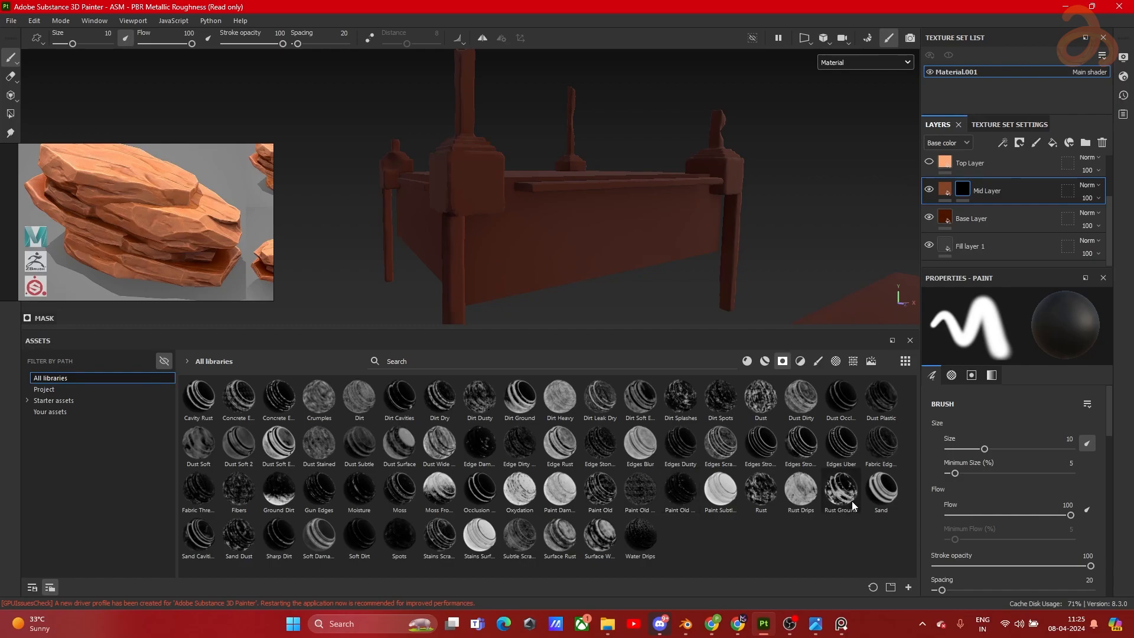
pyautogui.moveTo(875, 496); pyautogui.dragTo(986, 192)
# Step: Set the texture size of the Material.001 texture set to 2048
pyautogui.moveTo(686, 164)
pyautogui.keyDown('alt'); pyautogui.mouseDown()
pyautogui.moveTo(638, 147)
pyautogui.moveTo(456, 160)
pyautogui.moveTo(496, 229)
pyautogui.moveTo(655, 133)
pyautogui.moveTo(661, 207)
pyautogui.moveTo(458, 124)
pyautogui.moveTo(481, 150)
pyautogui.moveTo(453, 152)
pyautogui.moveTo(435, 222)
pyautogui.moveTo(589, 203)
pyautogui.moveTo(482, 159)
pyautogui.moveTo(648, 245)
pyautogui.moveTo(610, 260)
pyautogui.moveTo(590, 304)
pyautogui.moveTo(545, 154)
pyautogui.moveTo(481, 177)
pyautogui.moveTo(483, 200)
pyautogui.mouseUp(); pyautogui.keyUp('alt')
pyautogui.keyDown('alt'); pyautogui.moveTo(560, 213); pyautogui.dragTo(511, 130, button='middle'); pyautogui.keyUp('alt')
pyautogui.scroll(4, 473, 169)
pyautogui.keyDown('alt'); pyautogui.moveTo(556, 234); pyautogui.dragTo(480, 223); pyautogui.keyUp('alt')
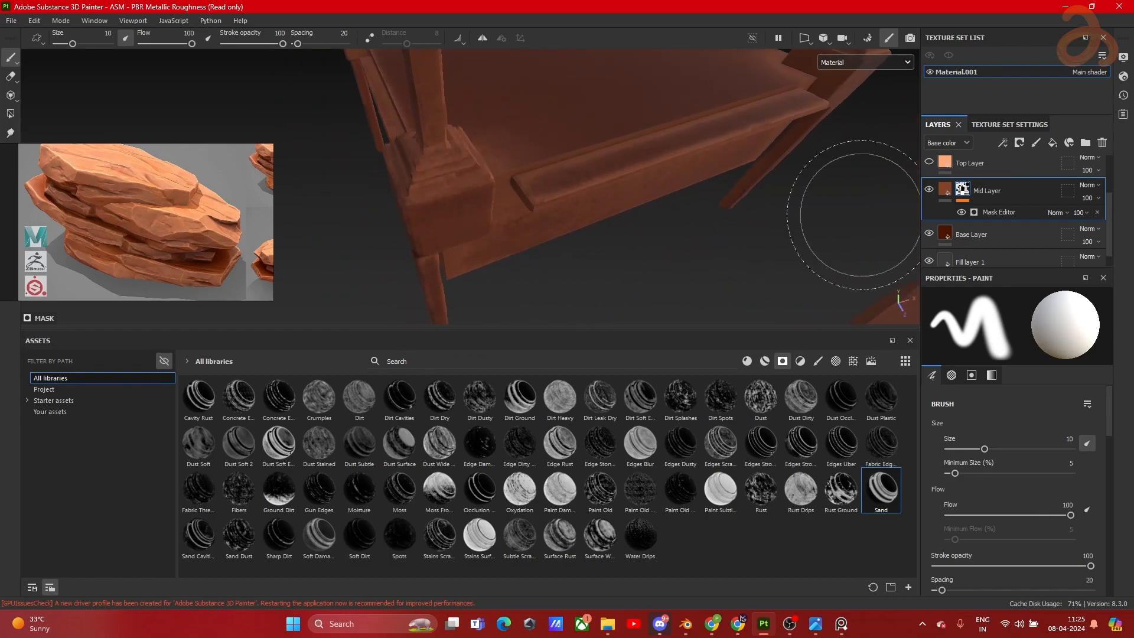
pyautogui.click(994, 126)
pyautogui.scroll(5, 993, 190)
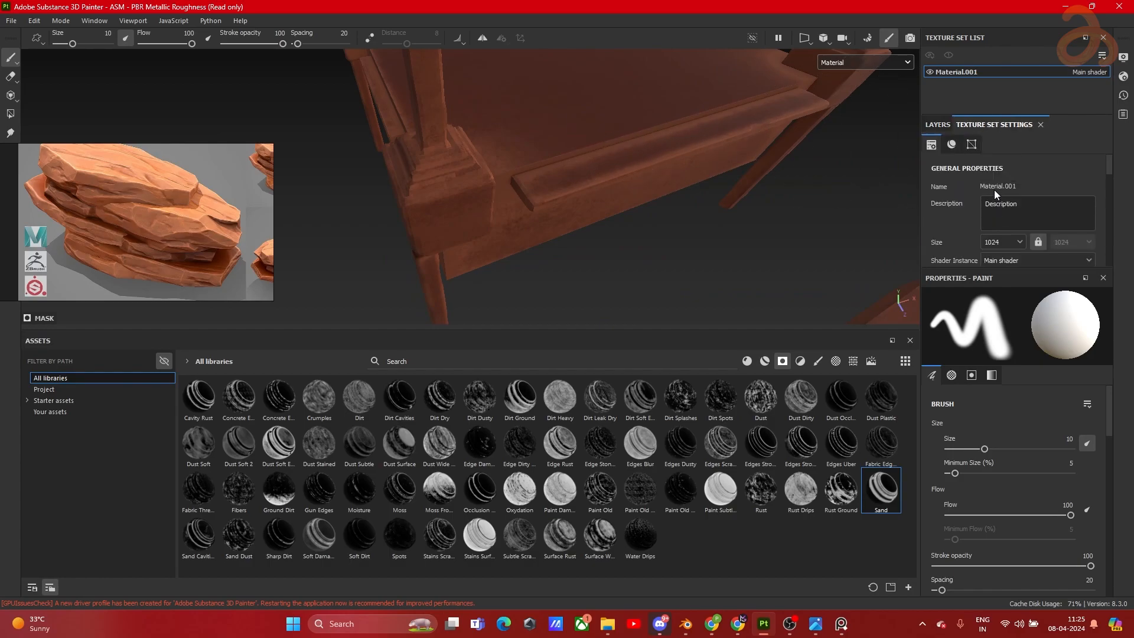
pyautogui.scroll(-1, 993, 189)
pyautogui.click(997, 206)
pyautogui.click(994, 271)
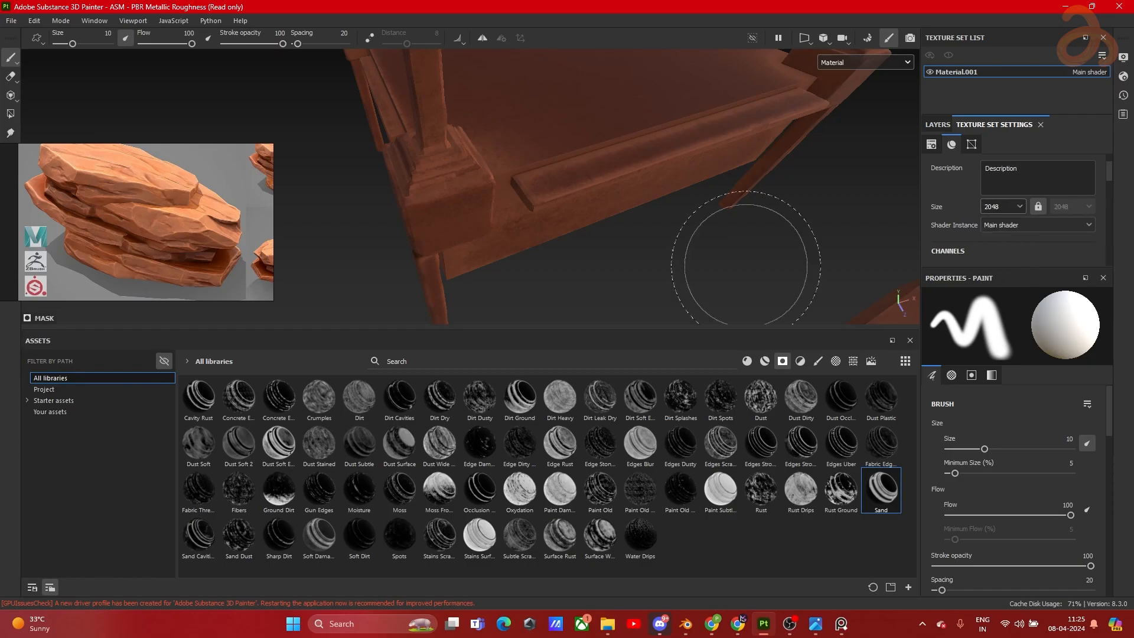
# Step: Enlarge the 3D viewport by shrinking the asset library, and return to the layer stack
pyautogui.moveTo(562, 330); pyautogui.dragTo(562, 436)
pyautogui.moveTo(573, 354)
pyautogui.keyDown('alt'); pyautogui.mouseDown()
pyautogui.moveTo(580, 309)
pyautogui.moveTo(449, 334)
pyautogui.moveTo(506, 369)
pyautogui.moveTo(640, 362)
pyautogui.moveTo(656, 306)
pyautogui.moveTo(445, 280)
pyautogui.moveTo(490, 322)
pyautogui.mouseUp(); pyautogui.keyUp('alt')
pyautogui.scroll(-2, 602, 270)
pyautogui.click(937, 124)
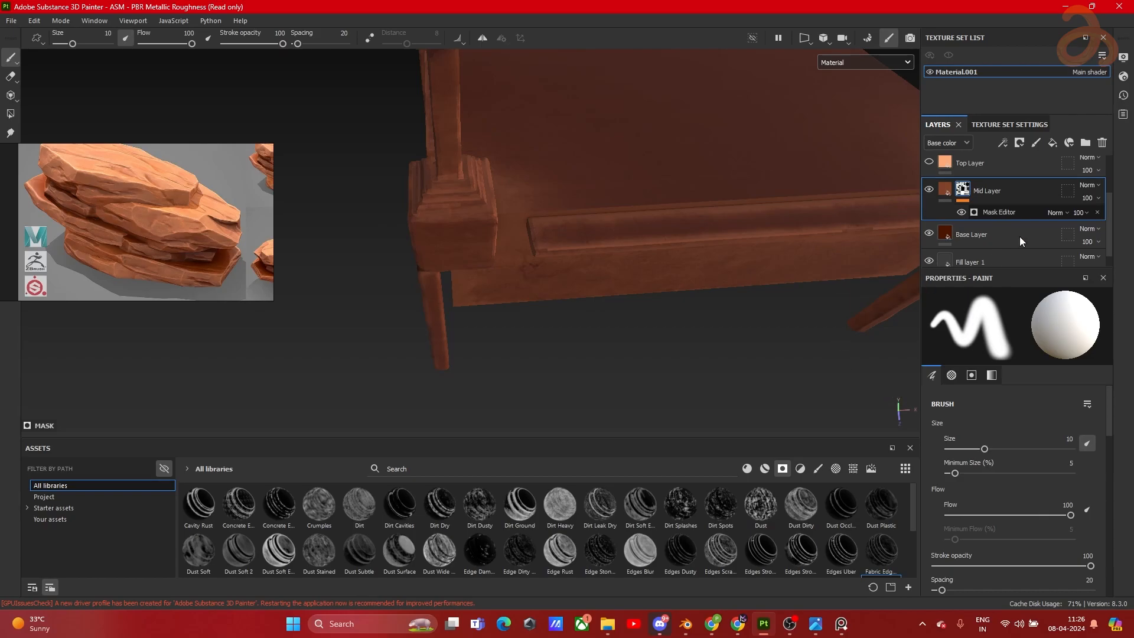
# Step: Set the Global Balance of the Mid Layer's Mask Editor generator to 0.44, keeping Global Blur at 0
pyautogui.click(1004, 212)
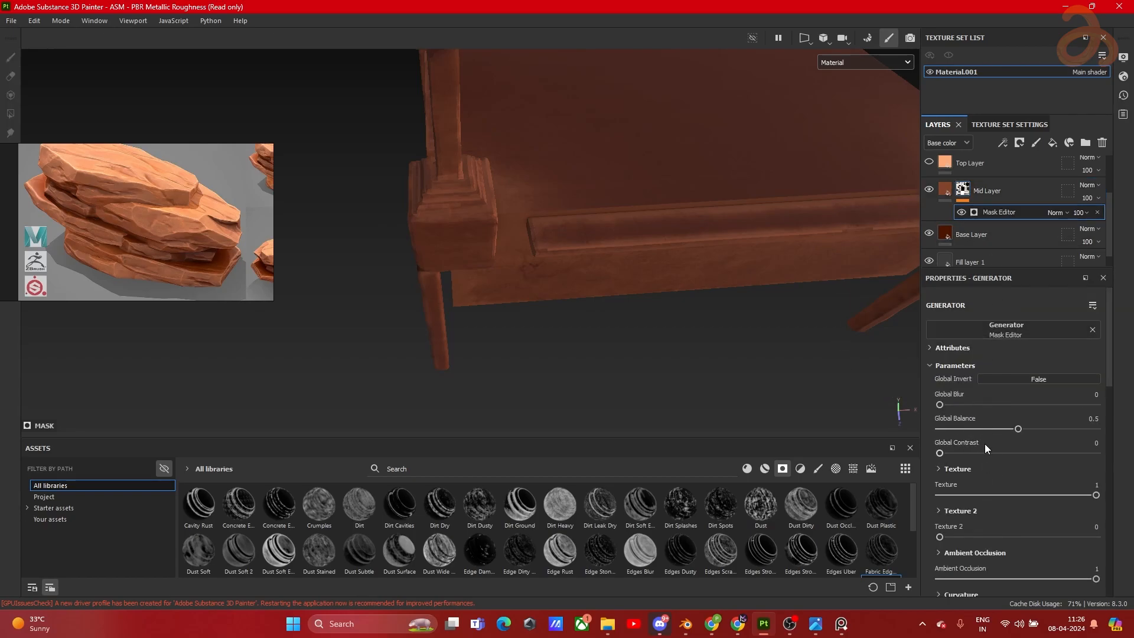
pyautogui.scroll(-2, 1025, 432)
pyautogui.scroll(-4, 1026, 438)
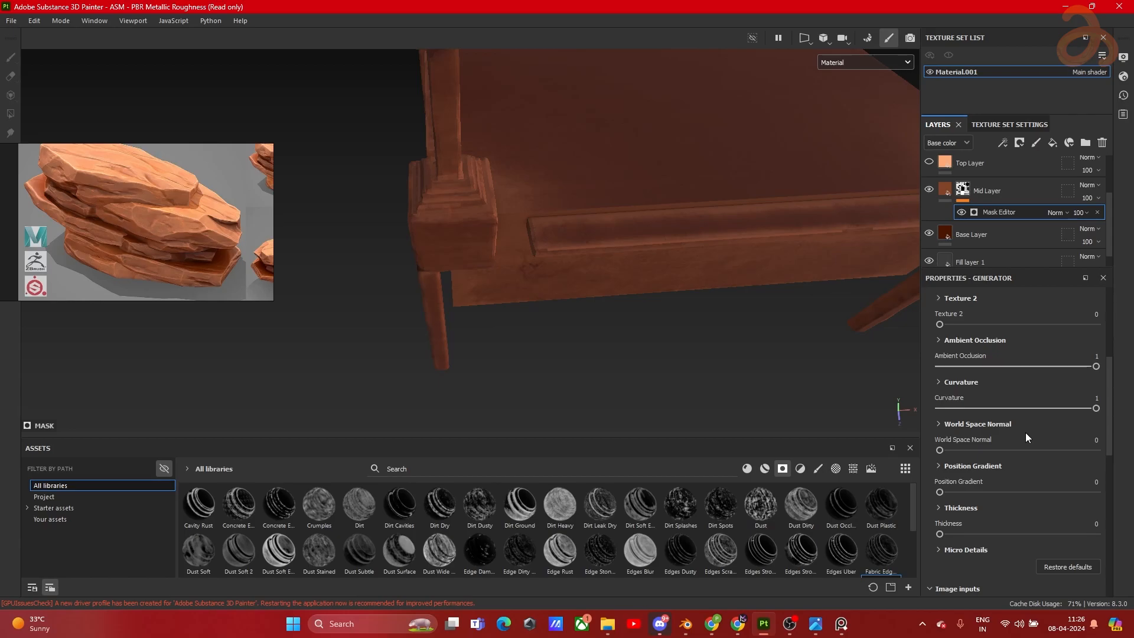
pyautogui.scroll(6, 1025, 432)
pyautogui.moveTo(940, 403)
pyautogui.mouseDown()
pyautogui.moveTo(1014, 404)
pyautogui.moveTo(955, 409)
pyautogui.mouseUp()
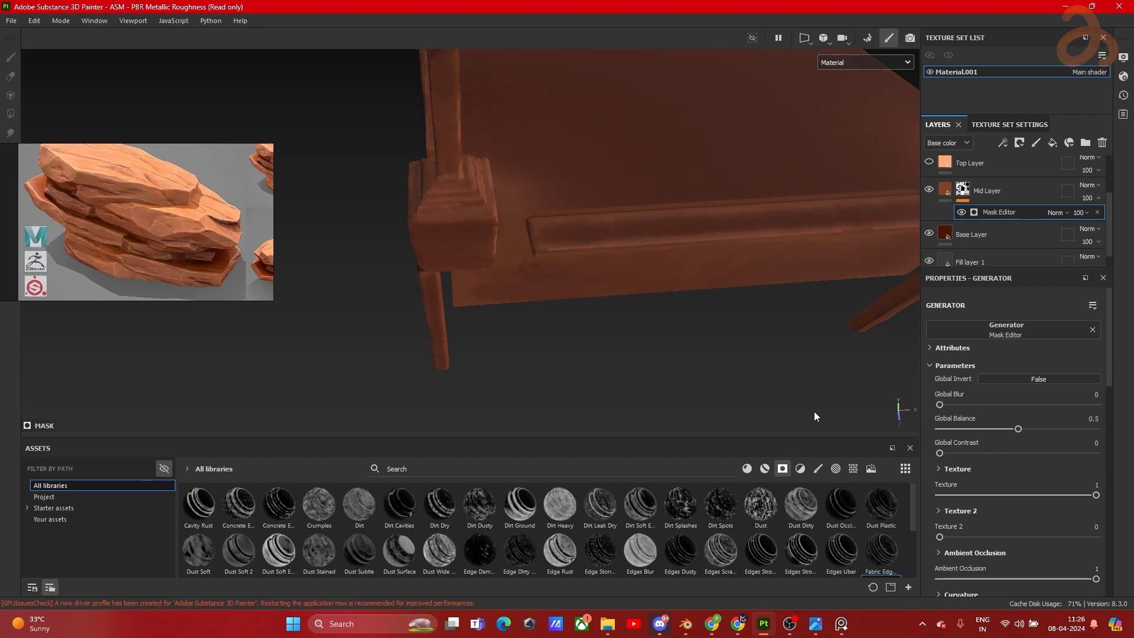
pyautogui.keyDown('alt'); pyautogui.moveTo(597, 289); pyautogui.dragTo(667, 275); pyautogui.keyUp('alt')
pyautogui.scroll(3, 627, 313)
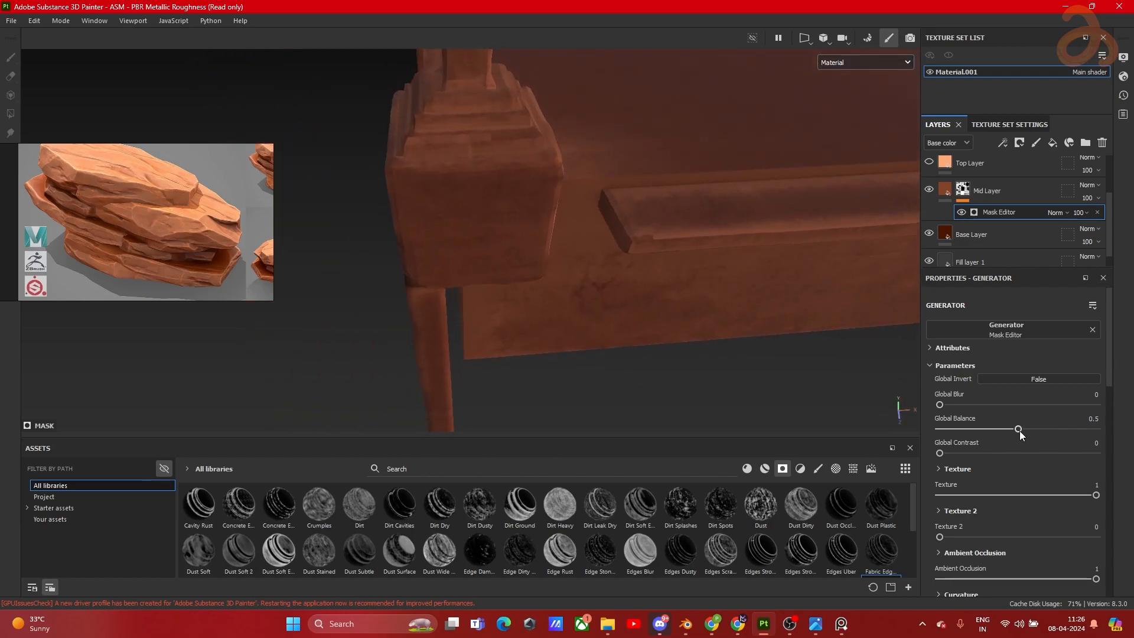
pyautogui.moveTo(1015, 427); pyautogui.dragTo(1011, 458)
# Step: Keep the mask generator's Texture amount at 1 and set its texture Scale to 1.85
pyautogui.scroll(-5, 642, 323)
pyautogui.keyDown('alt'); pyautogui.moveTo(642, 323); pyautogui.dragTo(582, 313, button='middle'); pyautogui.keyUp('alt')
pyautogui.keyDown('alt'); pyautogui.moveTo(582, 313); pyautogui.dragTo(697, 330); pyautogui.keyUp('alt')
pyautogui.moveTo(1072, 494); pyautogui.dragTo(1052, 495)
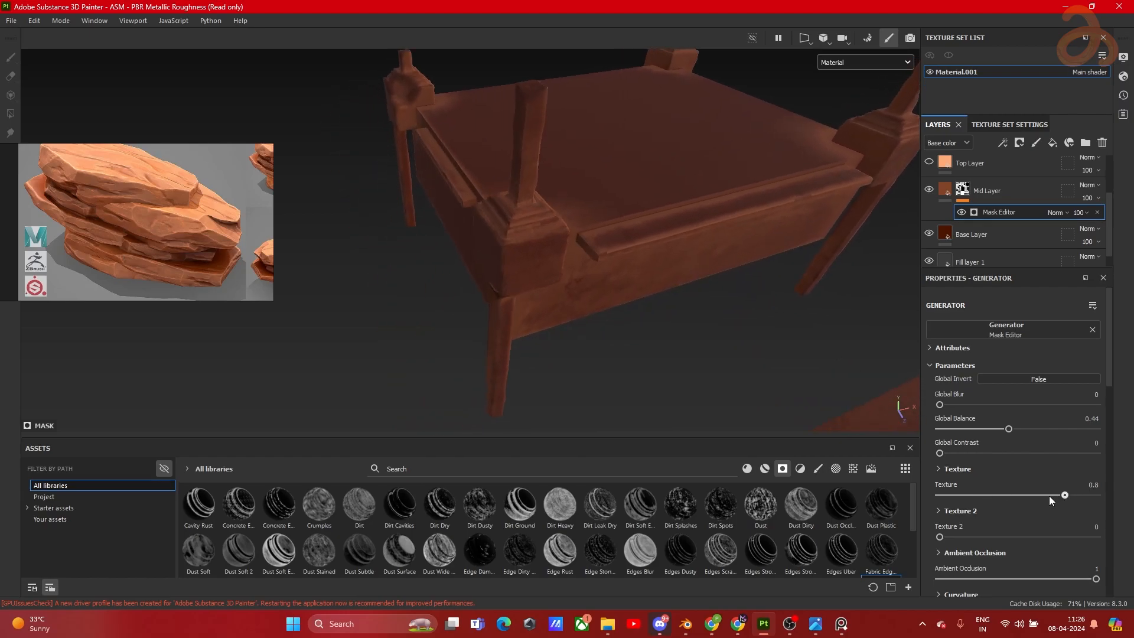
pyautogui.moveTo(1125, 500)
pyautogui.mouseDown()
pyautogui.moveTo(955, 495)
pyautogui.moveTo(1133, 501)
pyautogui.mouseUp()
pyautogui.click(940, 470)
pyautogui.moveTo(980, 530)
pyautogui.mouseDown()
pyautogui.moveTo(990, 529)
pyautogui.moveTo(977, 533)
pyautogui.mouseUp()
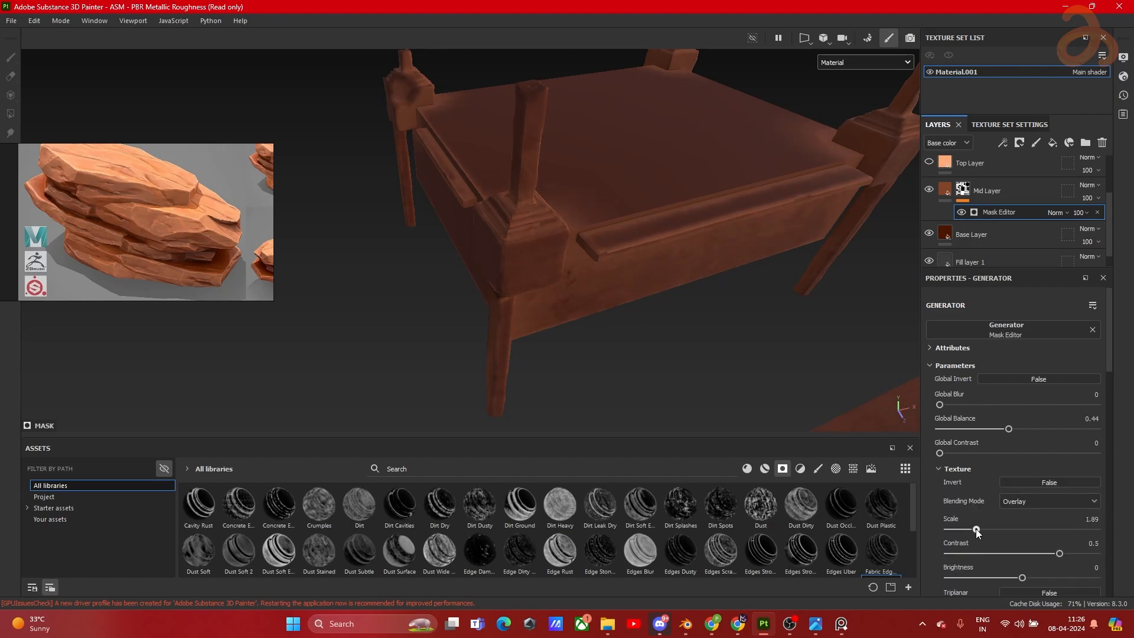
# Step: Add a Paint effect above the Mask Editor on the Mid Layer's mask, try a stroke, and delete the effect
pyautogui.keyDown('alt'); pyautogui.moveTo(709, 383); pyautogui.dragTo(603, 405); pyautogui.keyUp('alt')
pyautogui.keyDown('alt'); pyautogui.moveTo(643, 323); pyautogui.dragTo(625, 356, button='middle'); pyautogui.keyUp('alt')
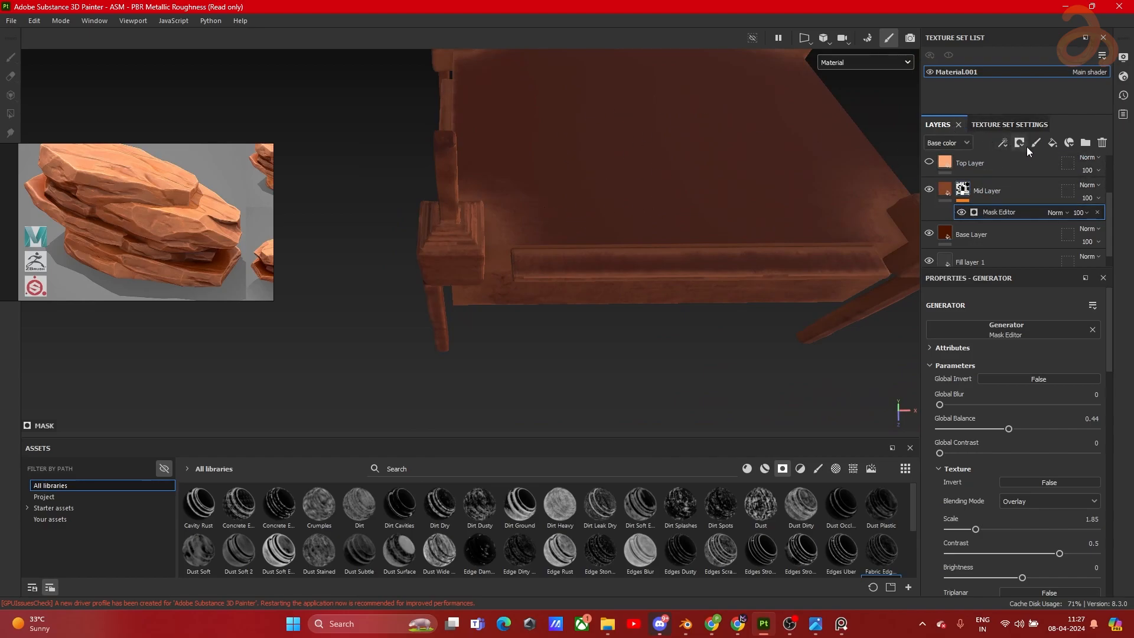
pyautogui.click(1006, 144)
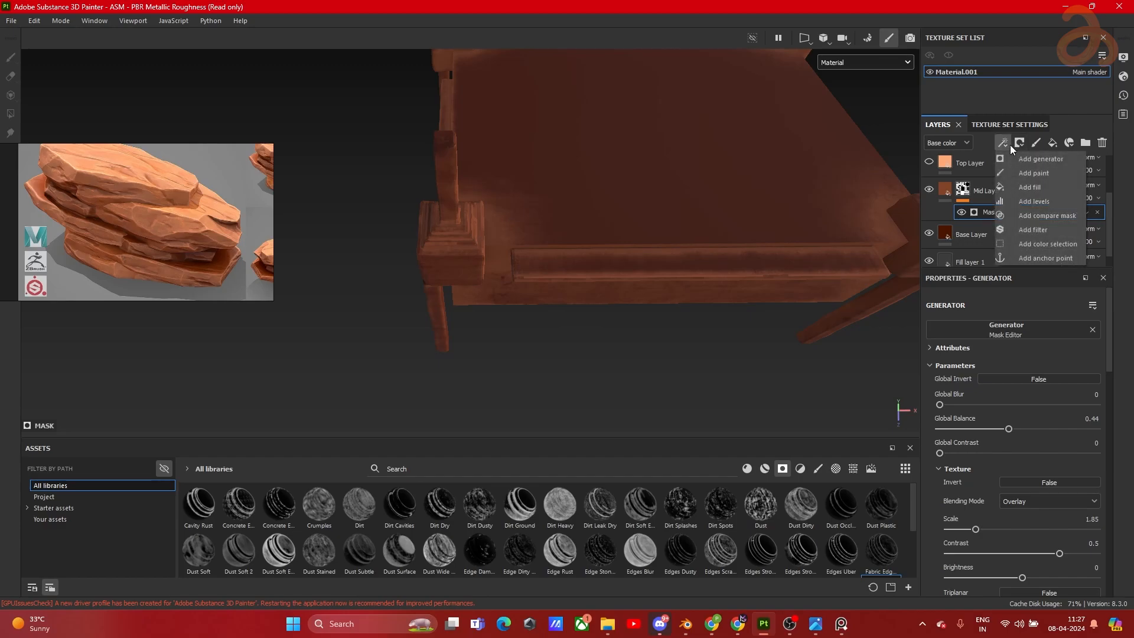
pyautogui.click(1033, 173)
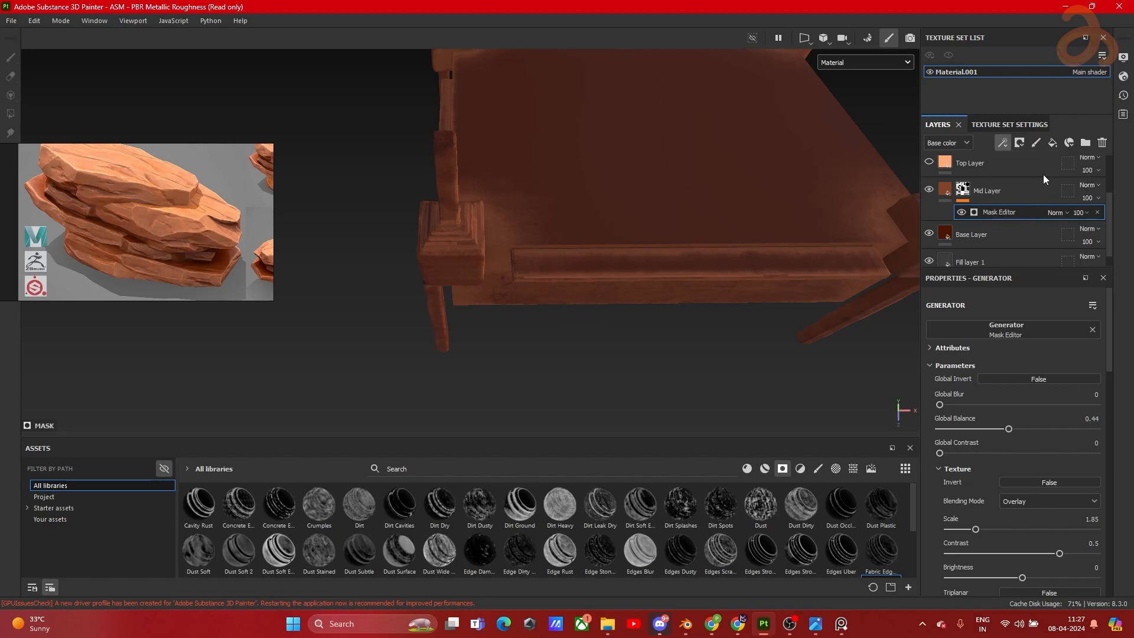
pyautogui.moveTo(620, 214)
pyautogui.mouseDown()
pyautogui.moveTo(569, 201)
pyautogui.moveTo(564, 213)
pyautogui.moveTo(590, 229)
pyautogui.moveTo(797, 218)
pyautogui.moveTo(734, 220)
pyautogui.moveTo(814, 207)
pyautogui.moveTo(868, 181)
pyautogui.moveTo(856, 236)
pyautogui.moveTo(721, 266)
pyautogui.moveTo(901, 237)
pyautogui.mouseUp()
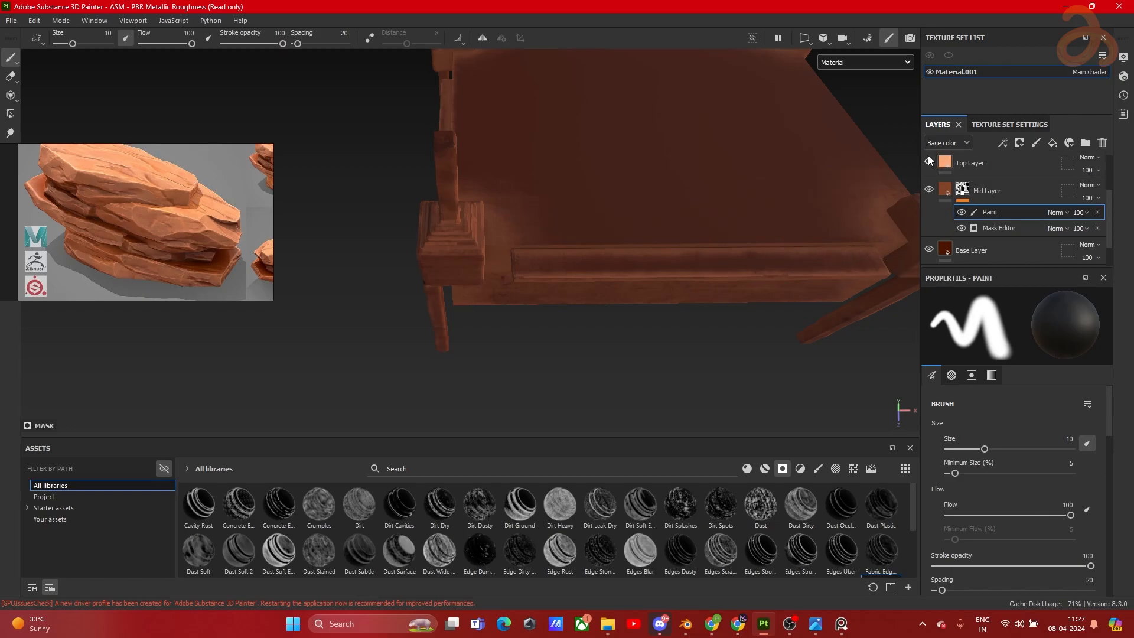
pyautogui.click(1097, 212)
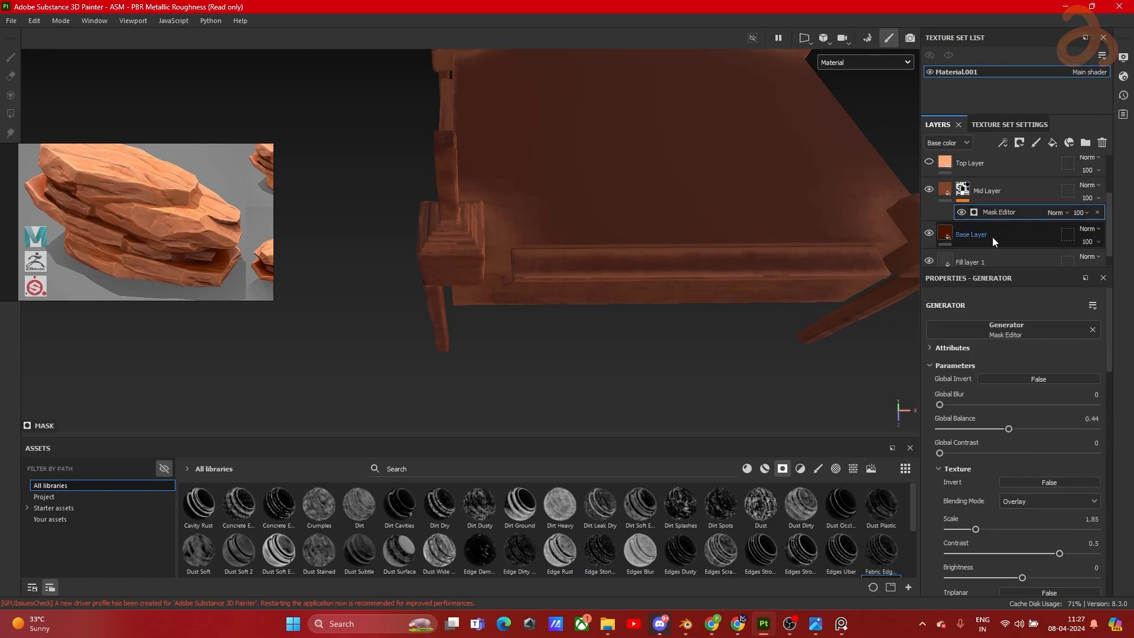
# Step: Toggle the mask texture's Invert option to compare both patterns on the platform's side, leaving it at False
pyautogui.scroll(-5, 626, 370)
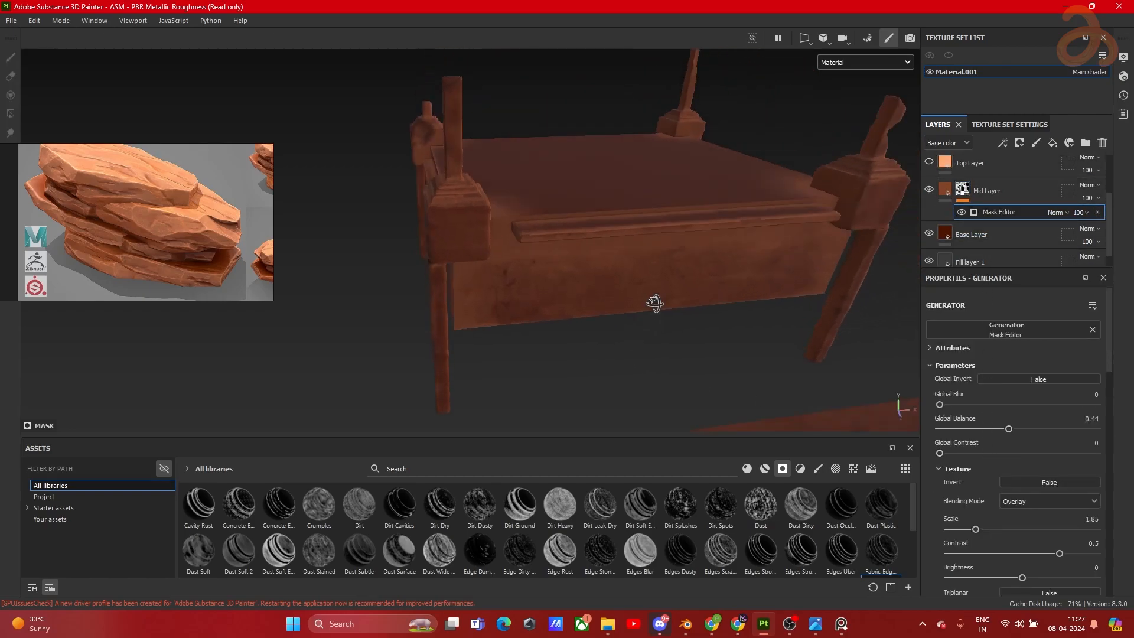
pyautogui.click(1060, 482)
pyautogui.click(1033, 480)
pyautogui.click(1033, 480)
pyautogui.click(1033, 479)
pyautogui.click(1033, 483)
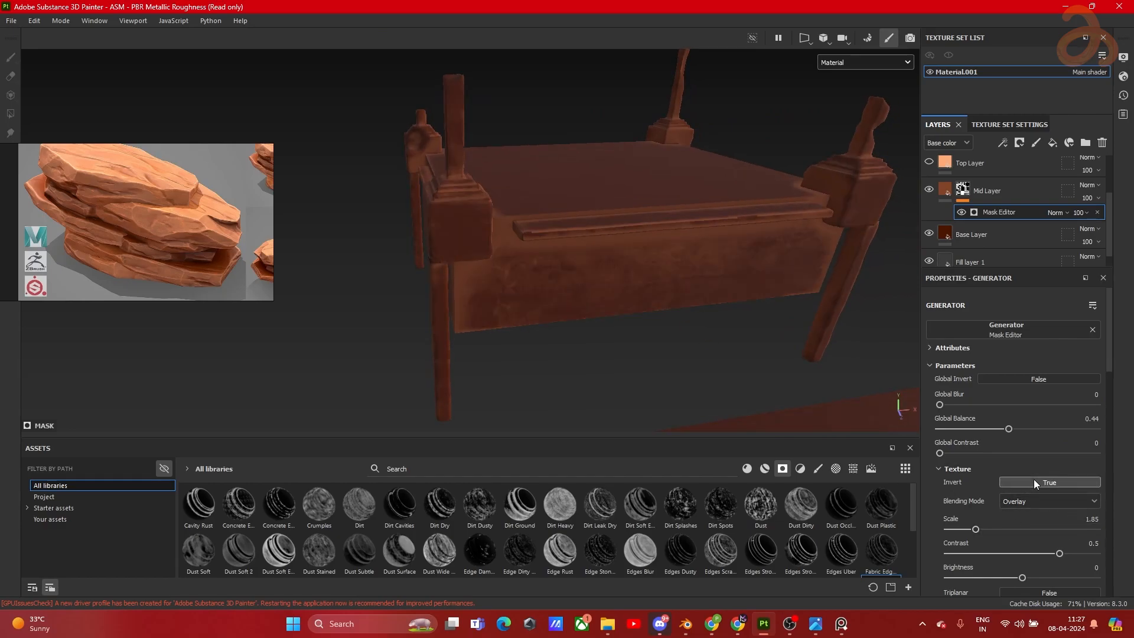
pyautogui.click(1033, 482)
pyautogui.click(1033, 483)
pyautogui.click(1033, 483)
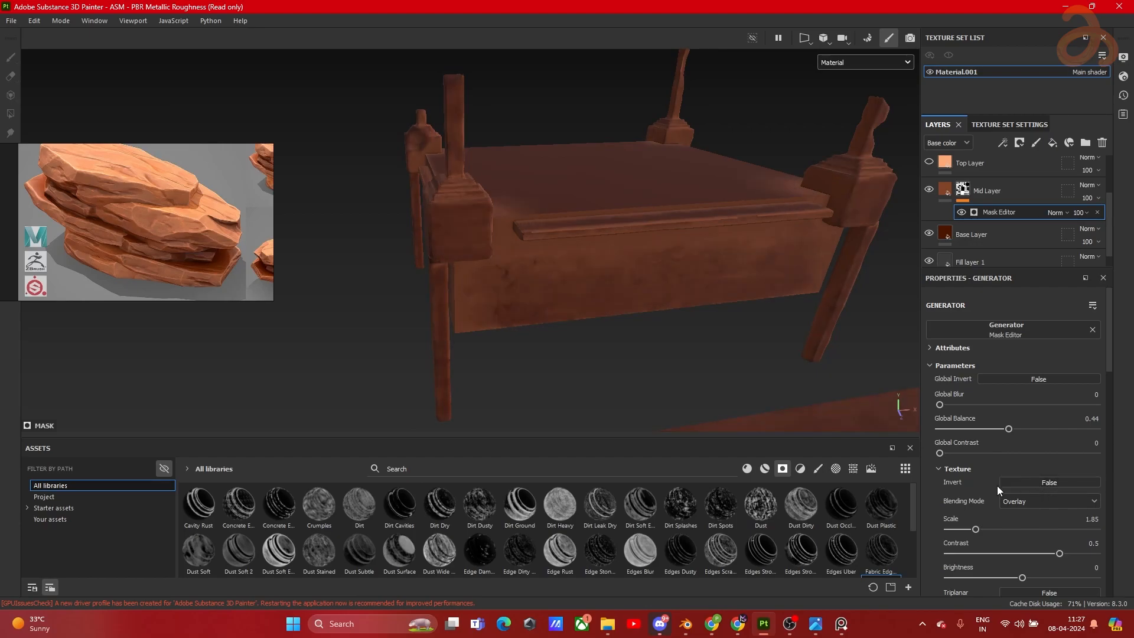
# Step: Set the mask texture's Contrast to 0.71, Brightness to 0.11 and Triplanar Contrast to 0.74, leaving Texture 2 at 0
pyautogui.scroll(-2, 1000, 551)
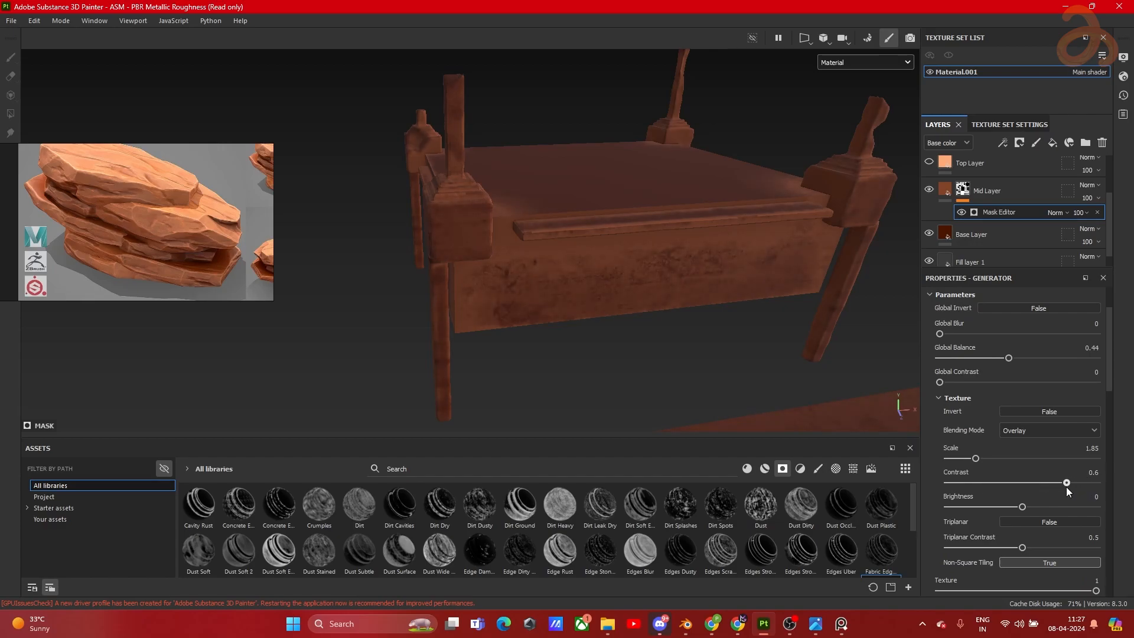
pyautogui.moveTo(1020, 505)
pyautogui.mouseDown()
pyautogui.moveTo(991, 505)
pyautogui.moveTo(1031, 505)
pyautogui.mouseUp()
pyautogui.moveTo(1022, 547); pyautogui.dragTo(1057, 546)
pyautogui.scroll(-5, 1029, 508)
pyautogui.moveTo(1089, 414)
pyautogui.mouseDown()
pyautogui.moveTo(963, 414)
pyautogui.moveTo(1120, 422)
pyautogui.mouseUp()
pyautogui.moveTo(940, 455); pyautogui.dragTo(1080, 463)
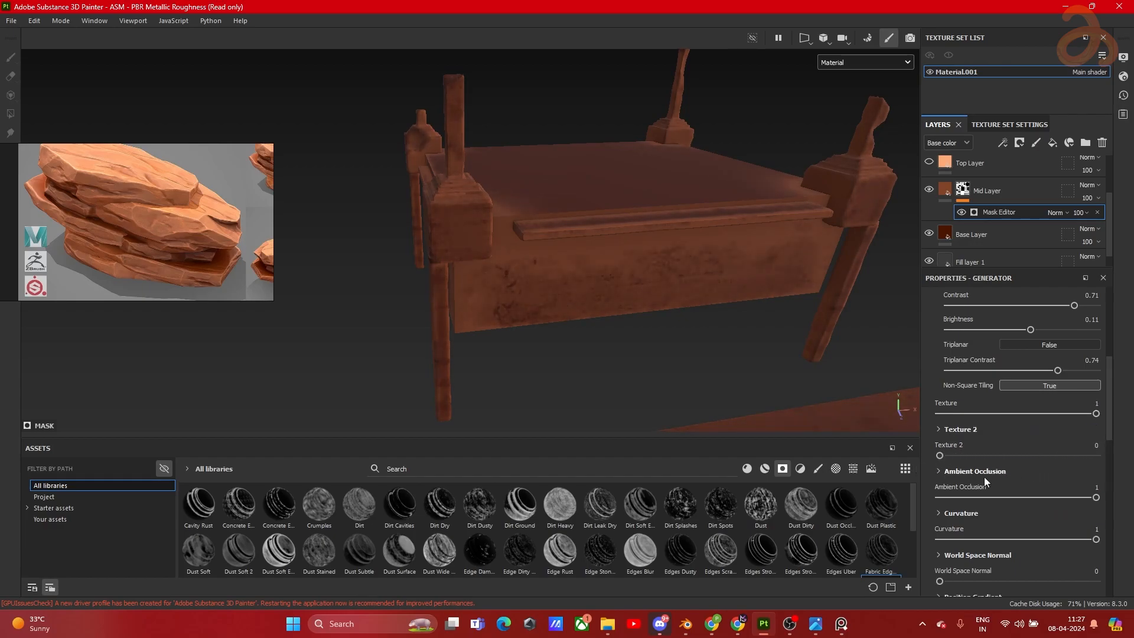
# Step: Set the mask generator's World Space Normal to 0.33, Position Gradient to 0.32 and Thickness to 0.26, and check the platform's surfaces
pyautogui.scroll(-3, 977, 476)
pyautogui.moveTo(939, 440); pyautogui.dragTo(992, 441)
pyautogui.moveTo(940, 482); pyautogui.dragTo(989, 483)
pyautogui.moveTo(939, 524)
pyautogui.mouseDown()
pyautogui.moveTo(1014, 524)
pyautogui.moveTo(958, 525)
pyautogui.moveTo(973, 524)
pyautogui.mouseUp()
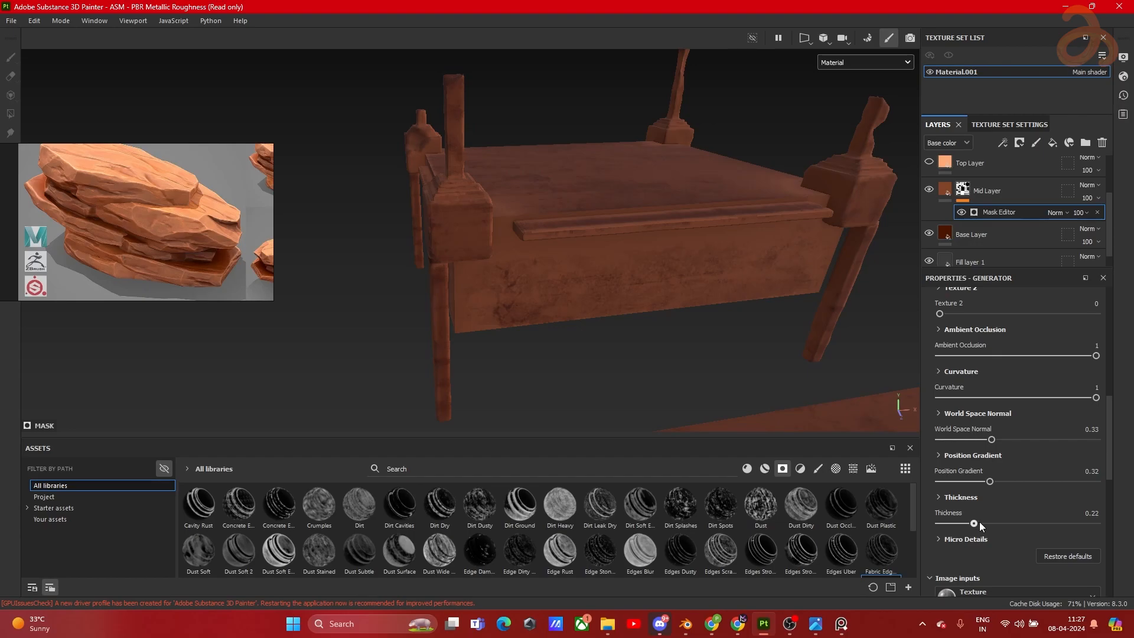
pyautogui.keyDown('alt'); pyautogui.moveTo(733, 410); pyautogui.dragTo(641, 273); pyautogui.keyUp('alt')
pyautogui.keyDown('alt'); pyautogui.moveTo(641, 273); pyautogui.dragTo(603, 232, button='middle'); pyautogui.keyUp('alt')
pyautogui.scroll(3, 546, 267)
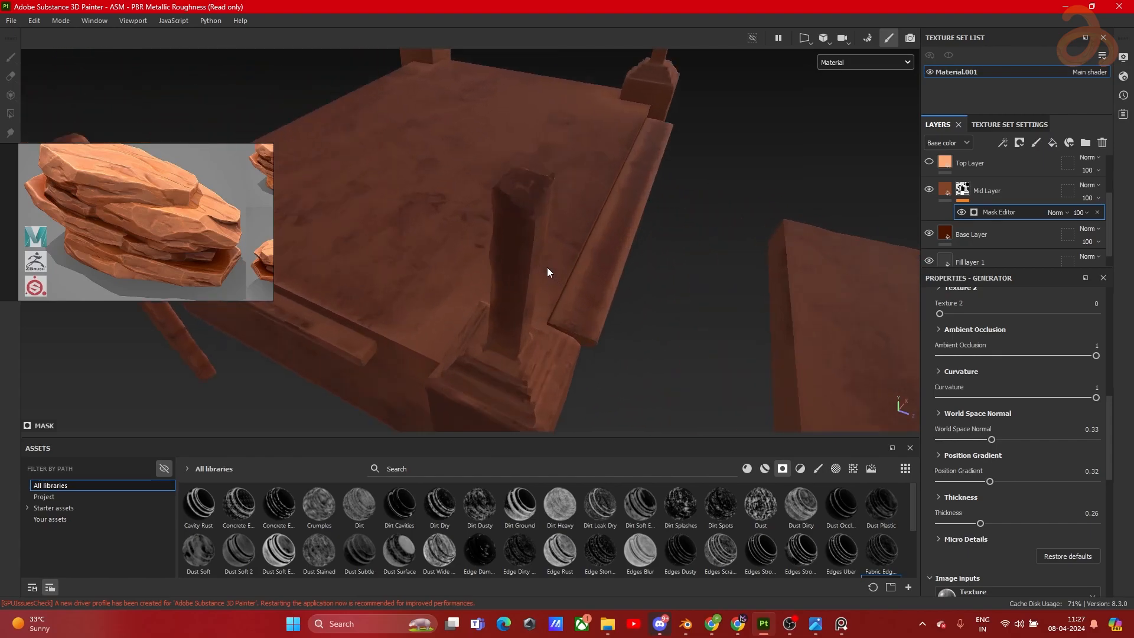
pyautogui.keyDown('alt'); pyautogui.moveTo(547, 267); pyautogui.dragTo(591, 264, button='middle'); pyautogui.keyUp('alt')
pyautogui.keyDown('alt'); pyautogui.moveTo(626, 322); pyautogui.dragTo(588, 248); pyautogui.keyUp('alt')
pyautogui.scroll(3, 1014, 386)
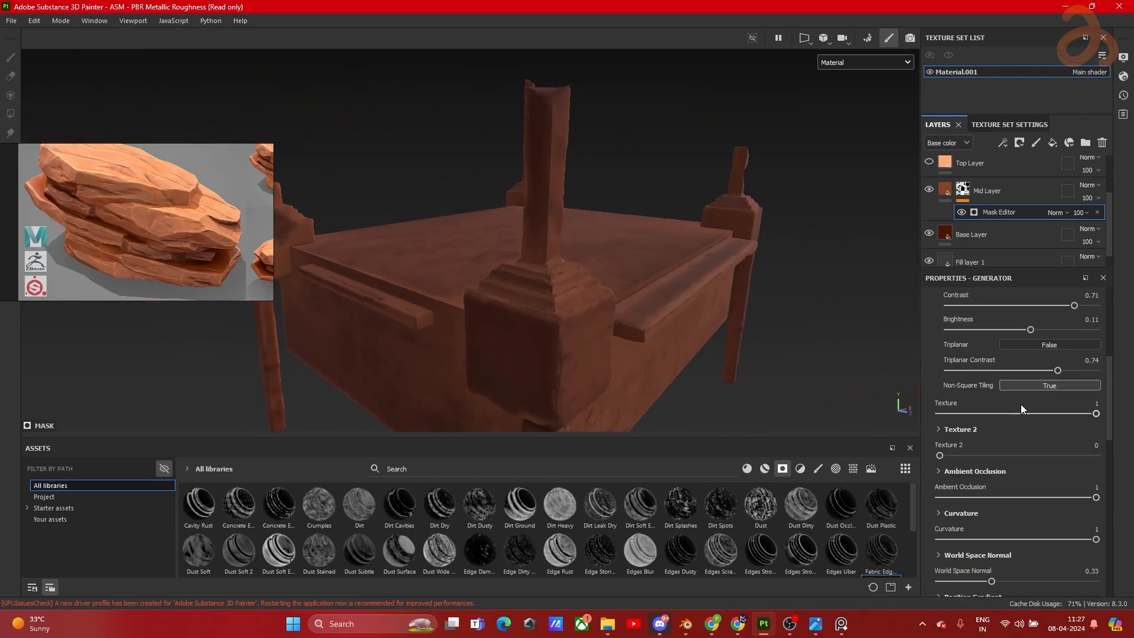
# Step: Try the mask texture with Contrast 0.82, Brightness -0.03 and Scale 0.77 on the Mid Layer's mask
pyautogui.click(1090, 414)
pyautogui.scroll(2, 1028, 398)
pyautogui.moveTo(1069, 412); pyautogui.dragTo(1012, 412)
pyautogui.moveTo(1092, 416); pyautogui.dragTo(1079, 419)
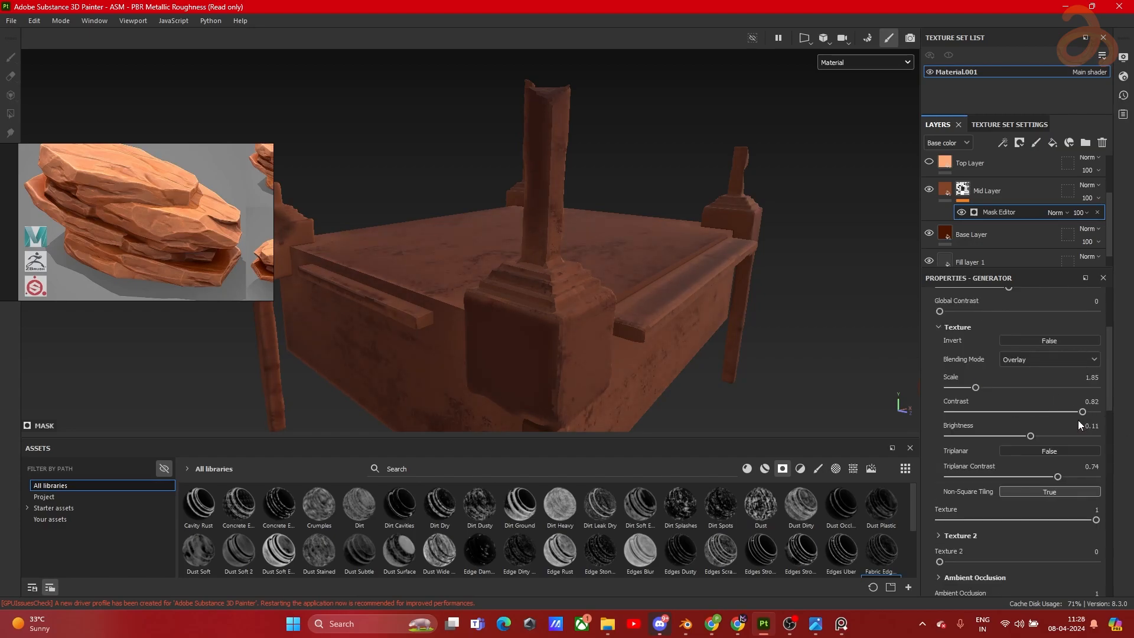
pyautogui.keyDown('alt'); pyautogui.moveTo(651, 292); pyautogui.dragTo(732, 292); pyautogui.keyUp('alt')
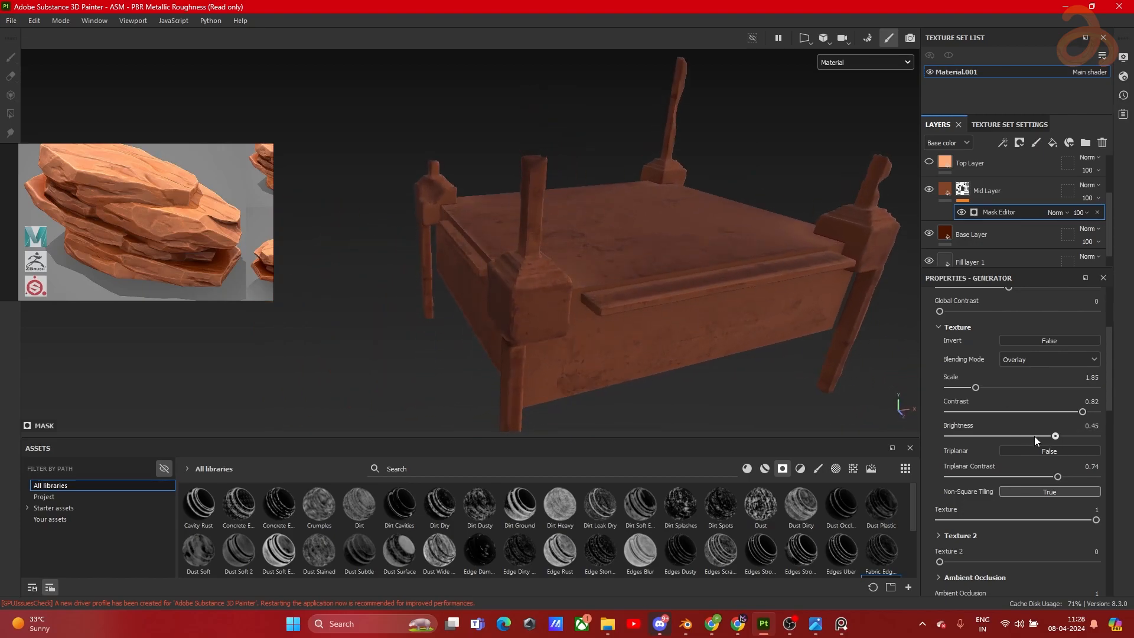
pyautogui.moveTo(1040, 437); pyautogui.dragTo(981, 435)
pyautogui.moveTo(975, 387); pyautogui.dragTo(961, 392)
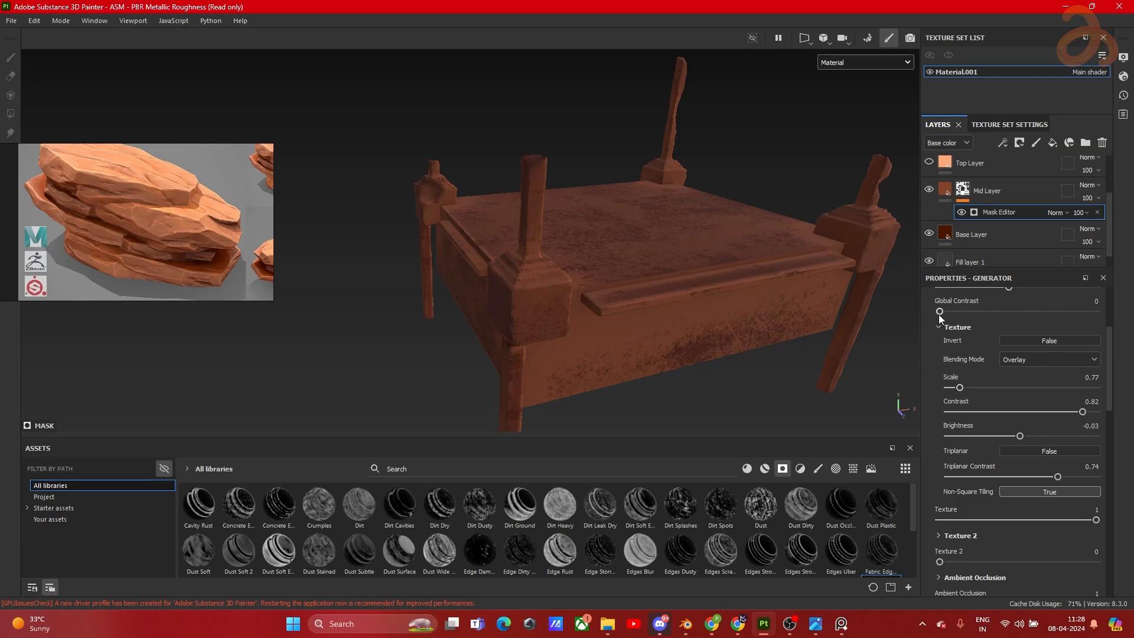
# Step: Compare the mask texture inverted and non-inverted on the platform's side, leaving Invert at False
pyautogui.scroll(1, 992, 345)
pyautogui.click(1057, 378)
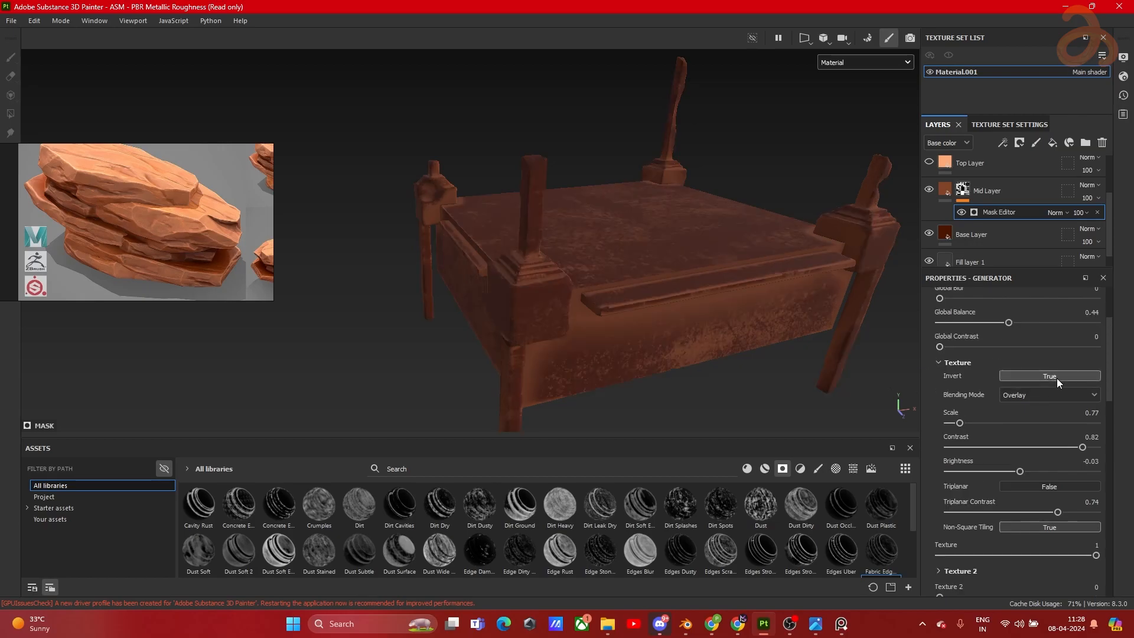
pyautogui.moveTo(727, 363)
pyautogui.keyDown('alt'); pyautogui.mouseDown()
pyautogui.moveTo(733, 349)
pyautogui.moveTo(711, 342)
pyautogui.moveTo(723, 348)
pyautogui.mouseUp(); pyautogui.keyUp('alt')
pyautogui.click(1055, 375)
# Step: Try the Linear Dodge (Add), Multiply, Add/Sub and Max (Lighten) blending modes for the mask texture, and return to Overlay
pyautogui.click(1037, 395)
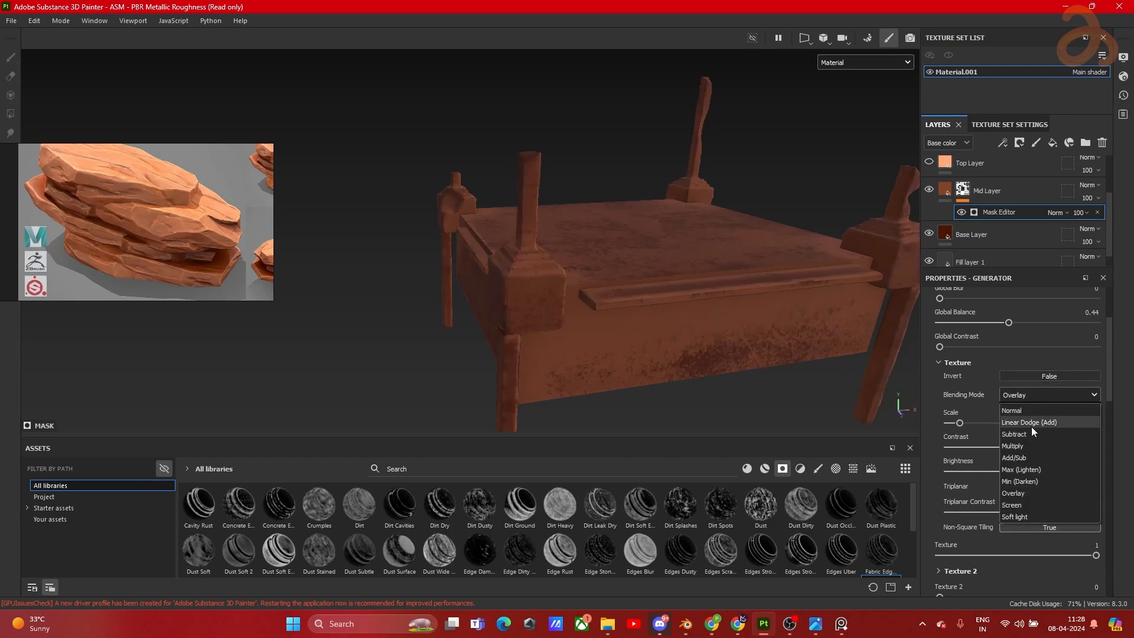
pyautogui.click(1031, 426)
pyautogui.click(1022, 395)
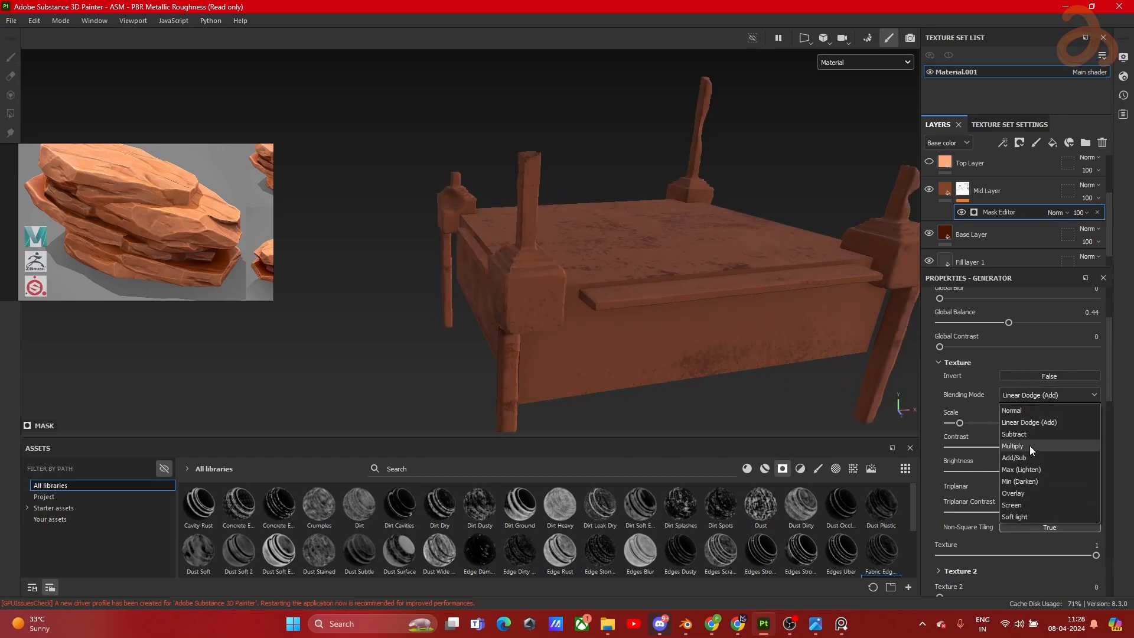
pyautogui.click(1029, 445)
pyautogui.click(1029, 392)
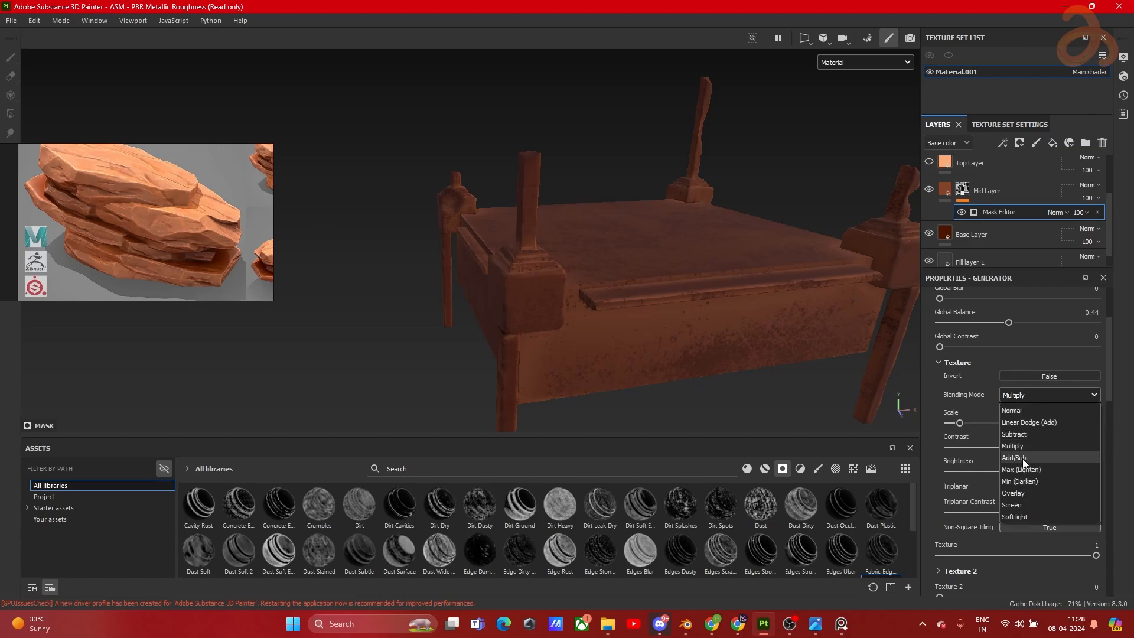
pyautogui.click(1022, 458)
pyautogui.click(1025, 396)
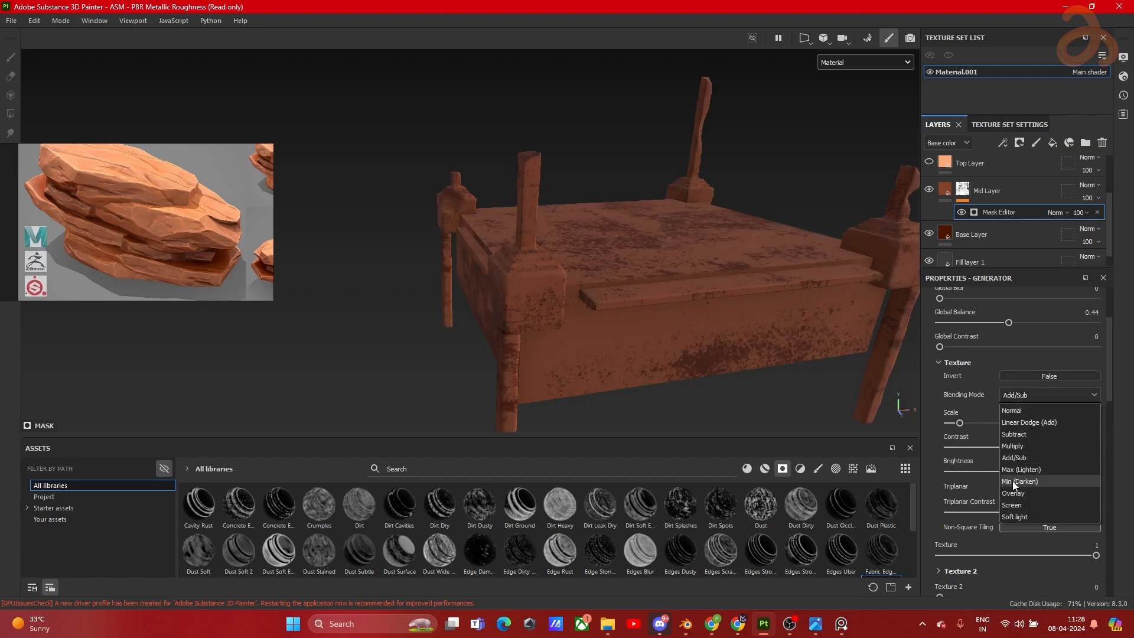
pyautogui.click(1018, 470)
pyautogui.click(1027, 397)
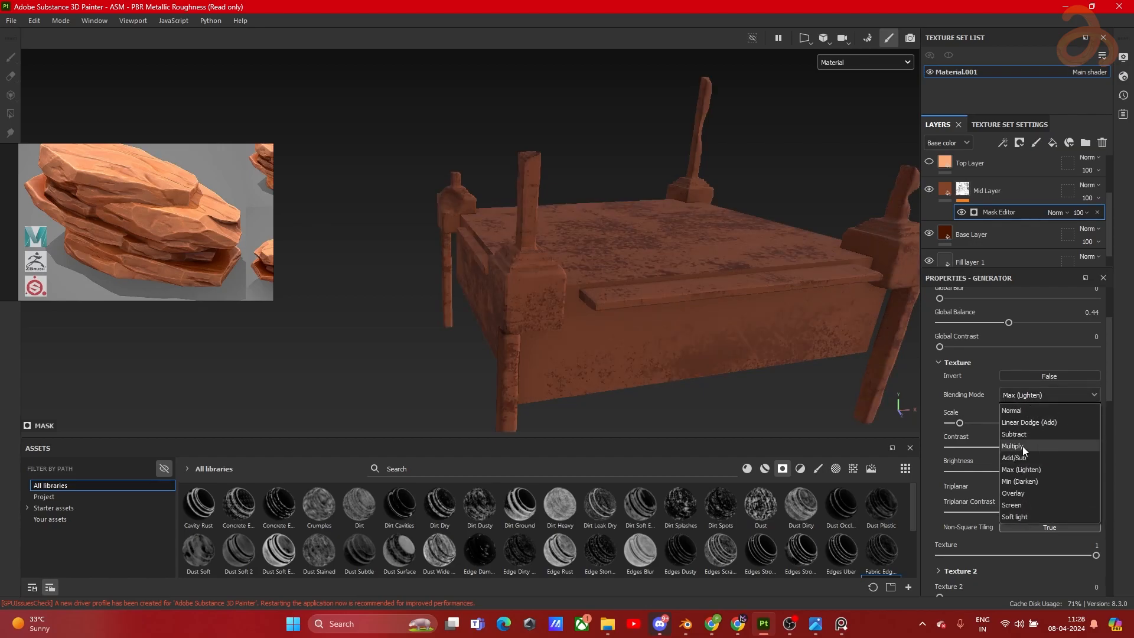
pyautogui.click(1020, 488)
# Step: Show the Texture 2 settings of the Mask Editor and examine the platform's top and side surfaces
pyautogui.scroll(-3, 959, 481)
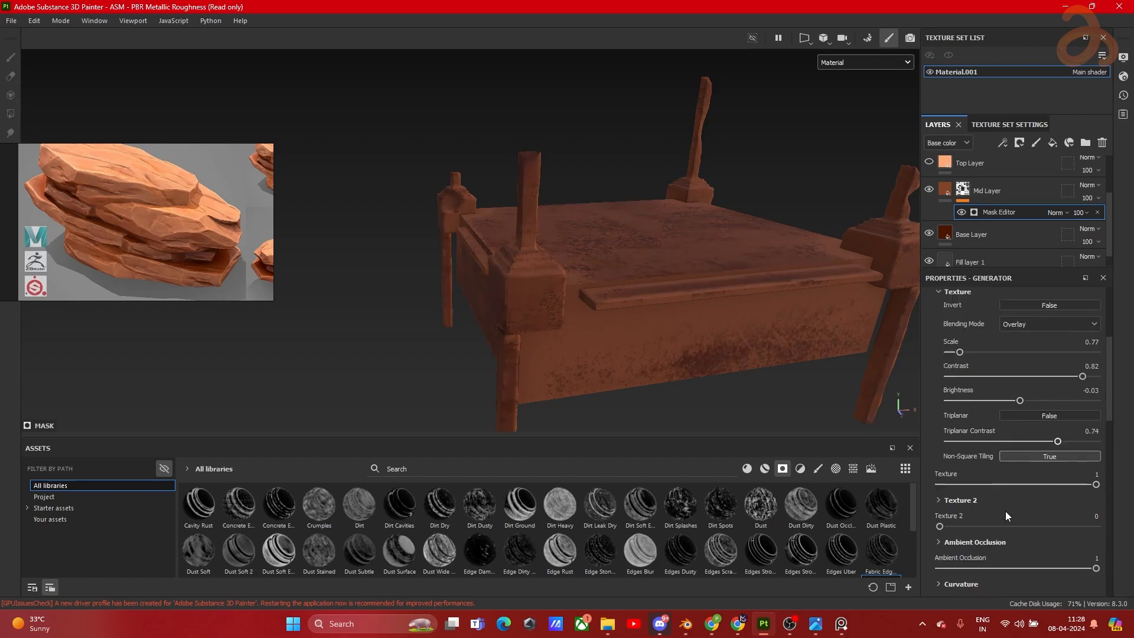
pyautogui.click(938, 465)
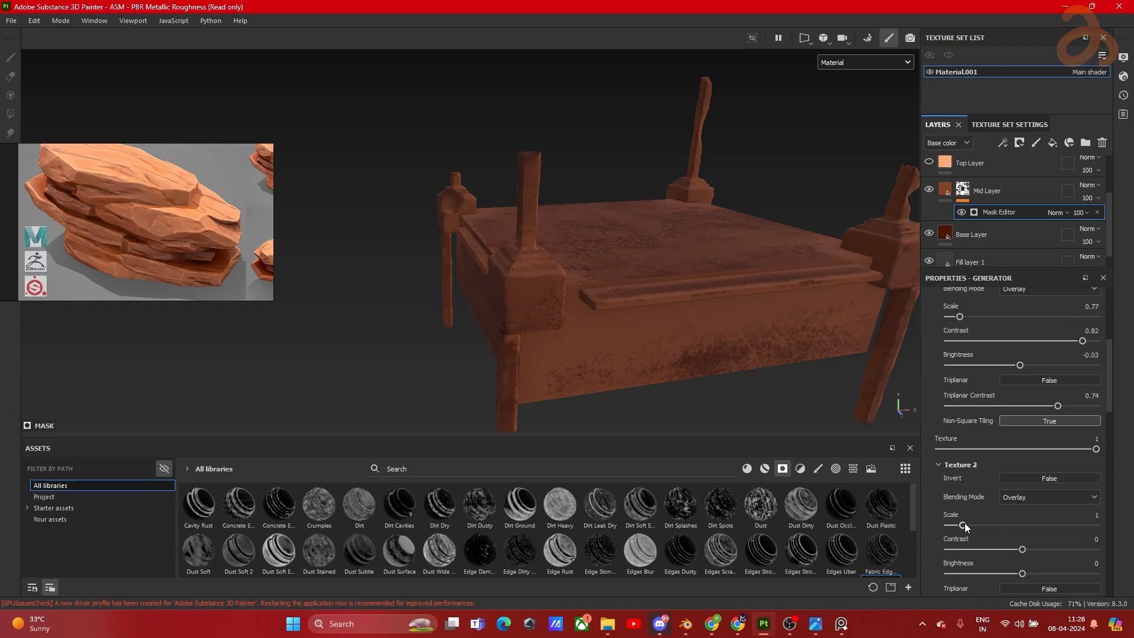
pyautogui.moveTo(974, 527); pyautogui.dragTo(977, 524)
pyautogui.keyDown('alt'); pyautogui.moveTo(781, 342); pyautogui.dragTo(531, 315); pyautogui.keyUp('alt')
pyautogui.scroll(4, 797, 305)
pyautogui.keyDown('alt'); pyautogui.moveTo(848, 281); pyautogui.dragTo(1007, 252); pyautogui.keyUp('alt')
pyautogui.scroll(-3, 662, 292)
pyautogui.keyDown('alt'); pyautogui.moveTo(663, 293); pyautogui.dragTo(769, 304); pyautogui.keyUp('alt')
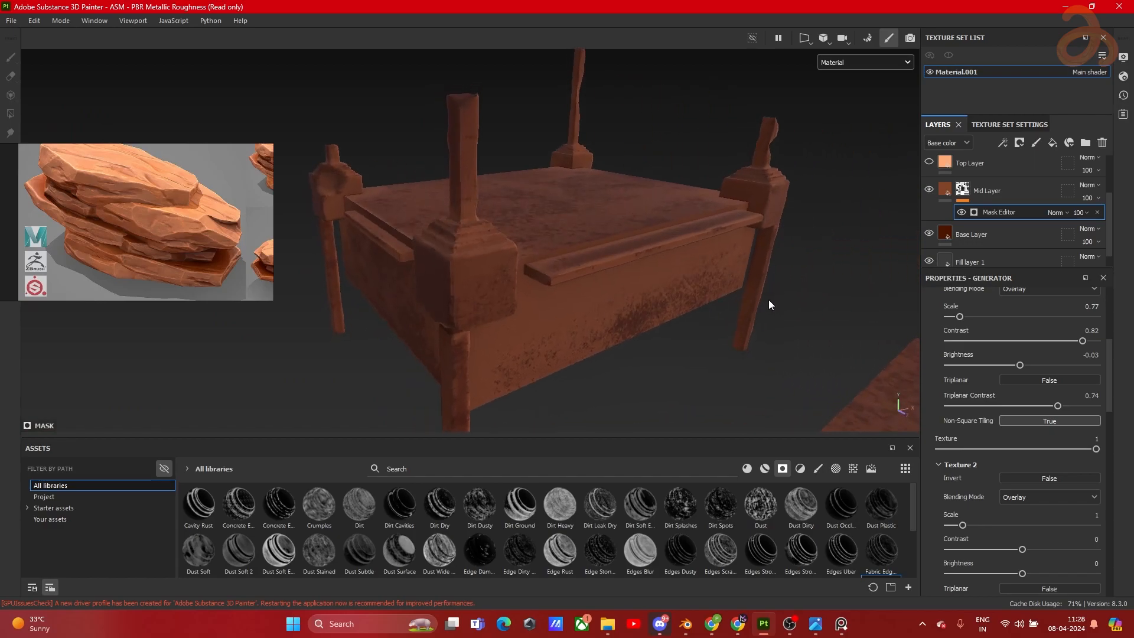
# Step: Undo the recent Scale, Contrast and Brightness changes to the mask texture and check the platform
pyautogui.hotkey('ctrl', 'z')
pyautogui.hotkey('ctrl', 'z')
pyautogui.keyDown('alt'); pyautogui.moveTo(769, 301); pyautogui.dragTo(737, 297); pyautogui.keyUp('alt')
pyautogui.keyDown('alt'); pyautogui.moveTo(735, 309); pyautogui.dragTo(731, 325); pyautogui.keyUp('alt')
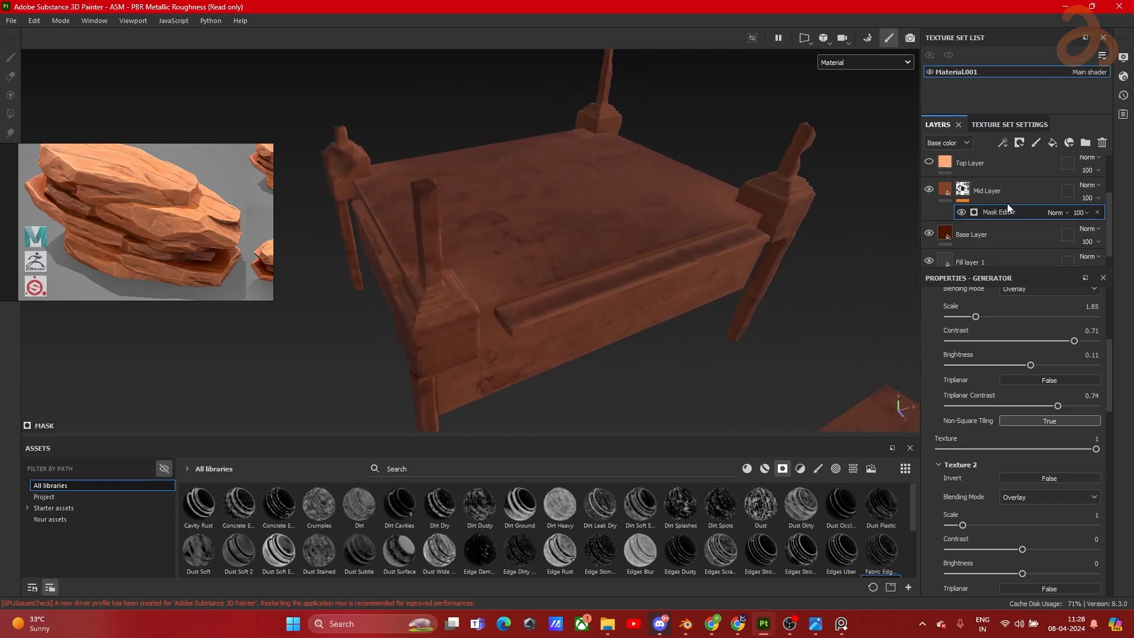
# Step: Add a Dirt generator above the Mask Editor on the Mid Layer's mask
pyautogui.click(1022, 193)
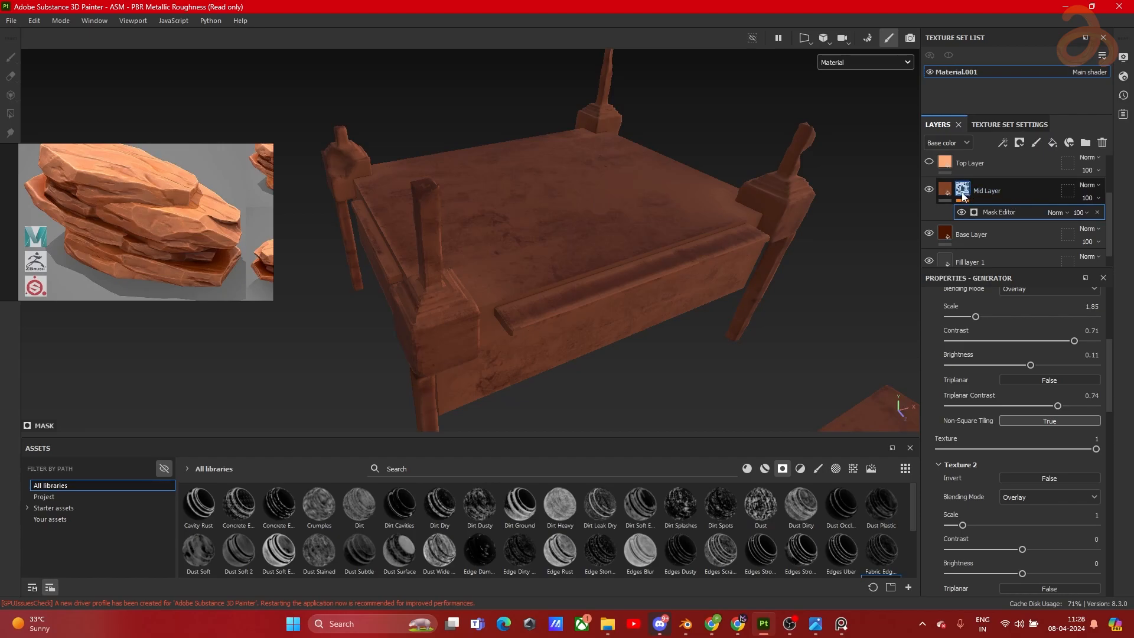
pyautogui.click(1020, 144)
pyautogui.click(1003, 142)
pyautogui.click(1018, 157)
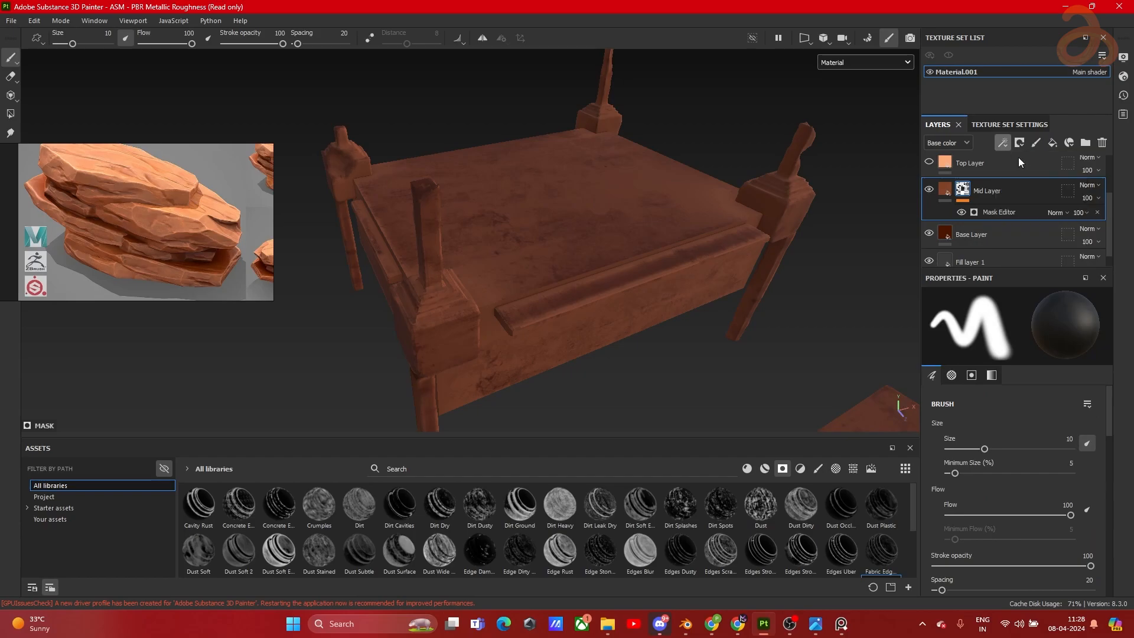
pyautogui.click(1002, 328)
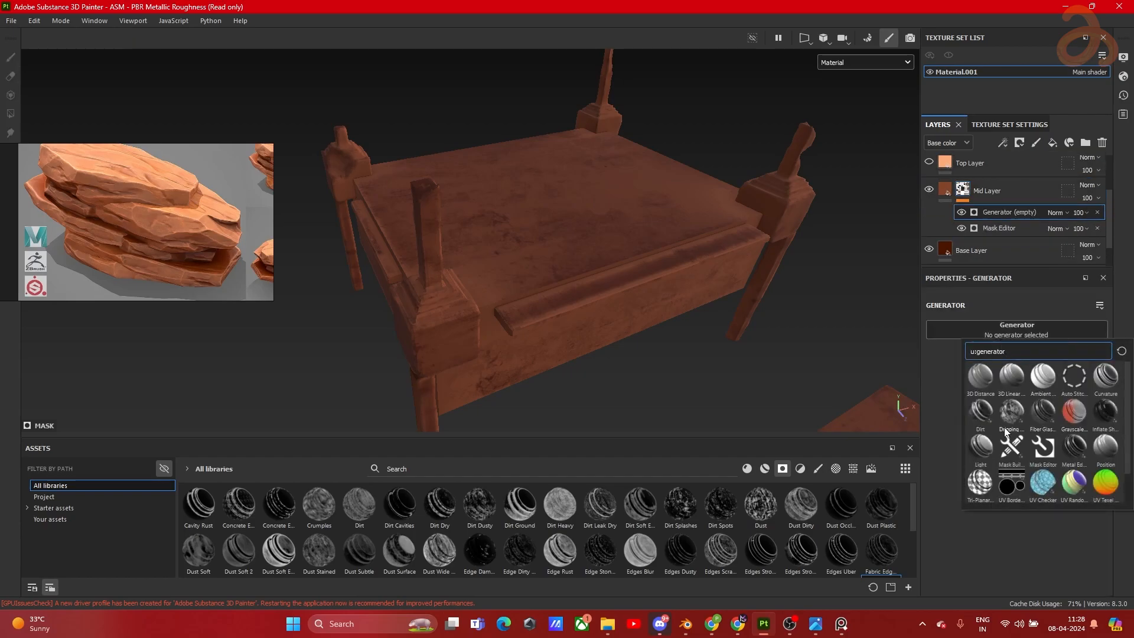
pyautogui.click(978, 415)
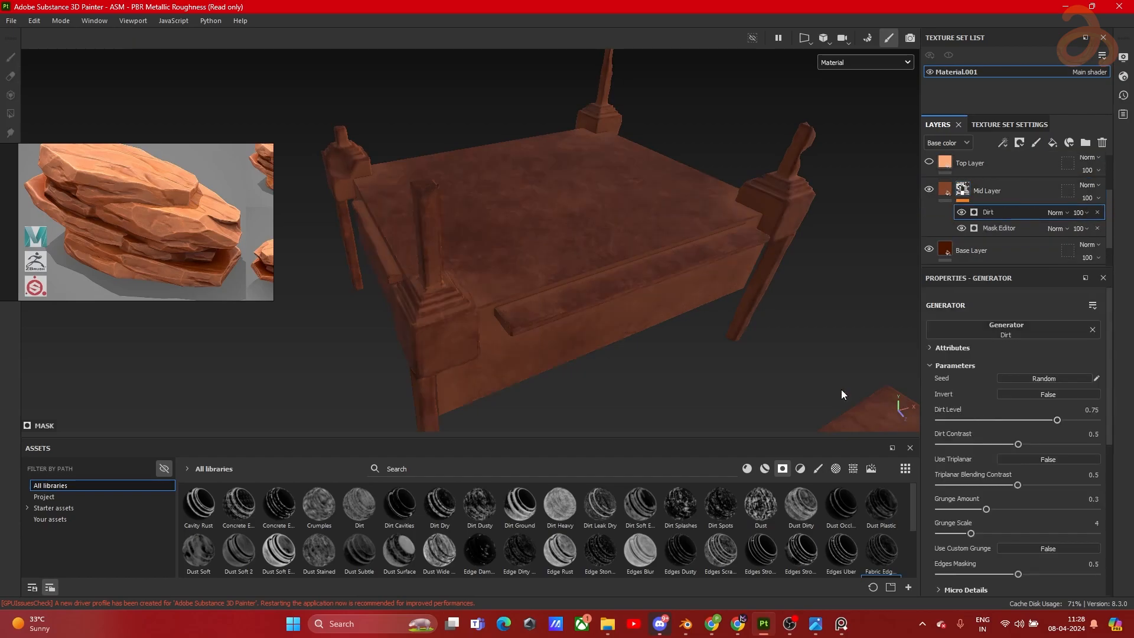
# Step: Compare Passthrough, Multiply and other blending modes for the Dirt generator, and settle on Inverse divide
pyautogui.click(1065, 214)
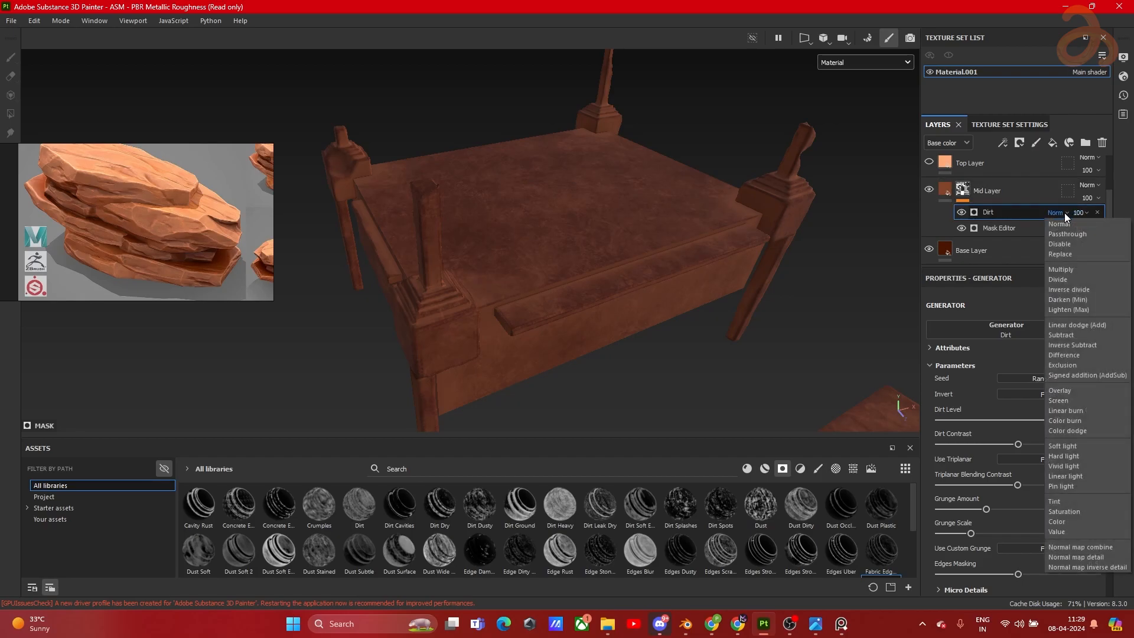
pyautogui.click(1065, 234)
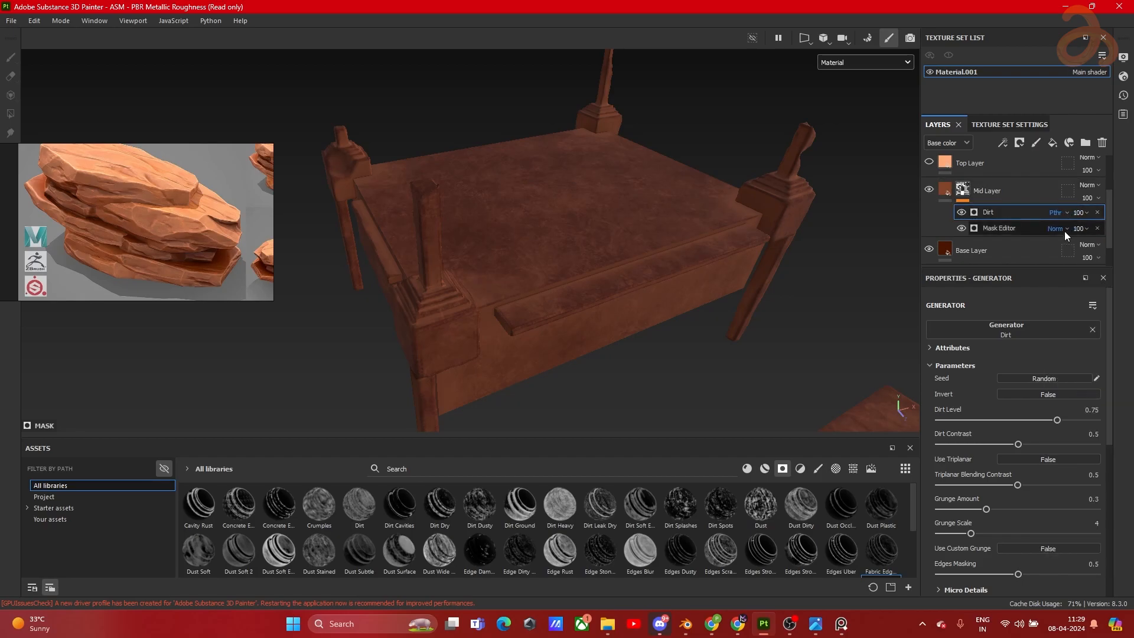
pyautogui.click(1064, 212)
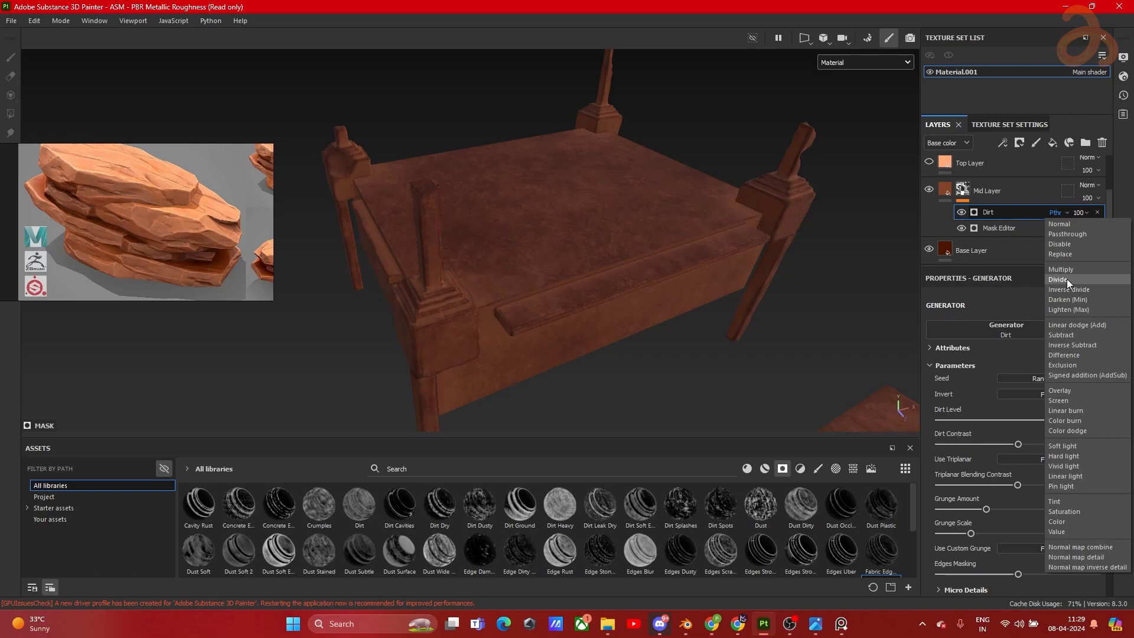
pyautogui.click(1066, 270)
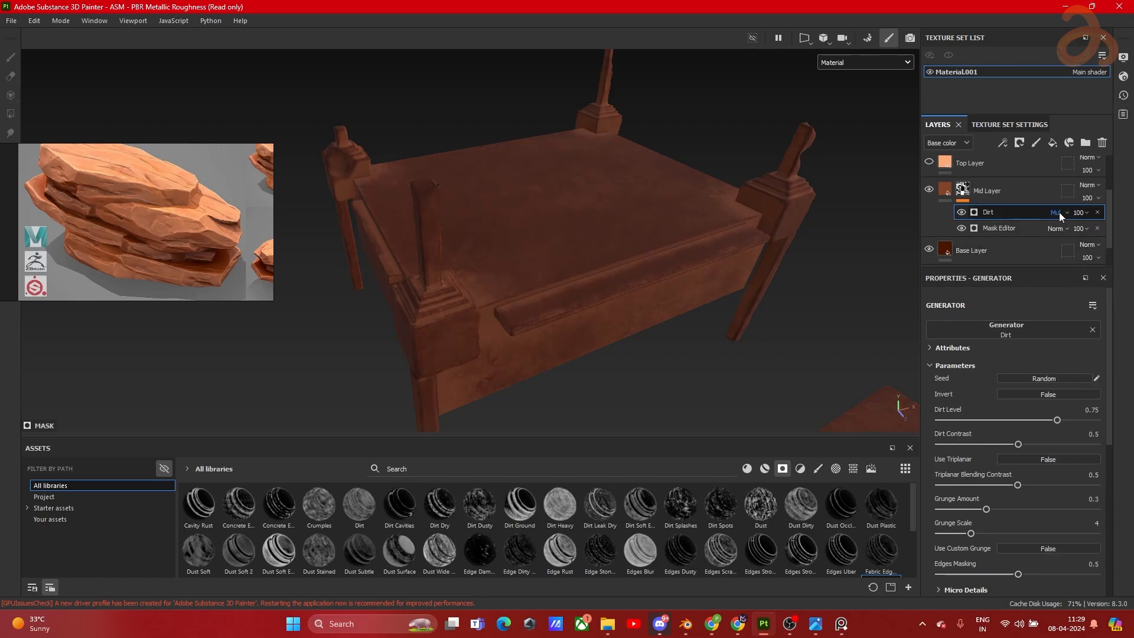
pyautogui.scroll(-3, 1058, 212)
pyautogui.scroll(-2, 1059, 211)
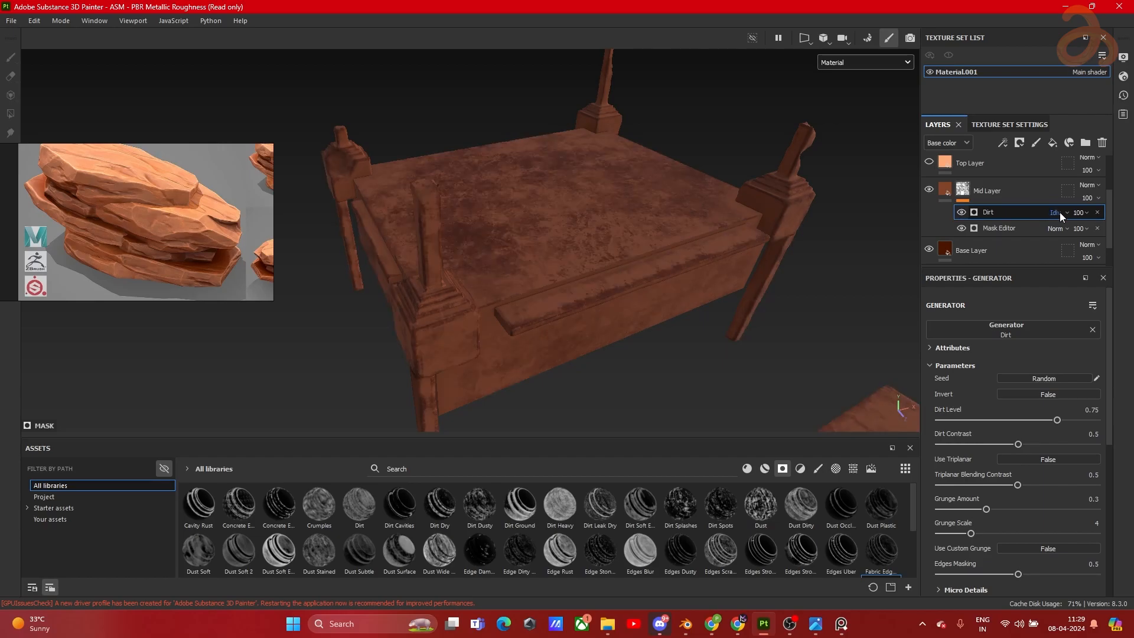
pyautogui.scroll(1, 1059, 212)
pyautogui.click(1061, 212)
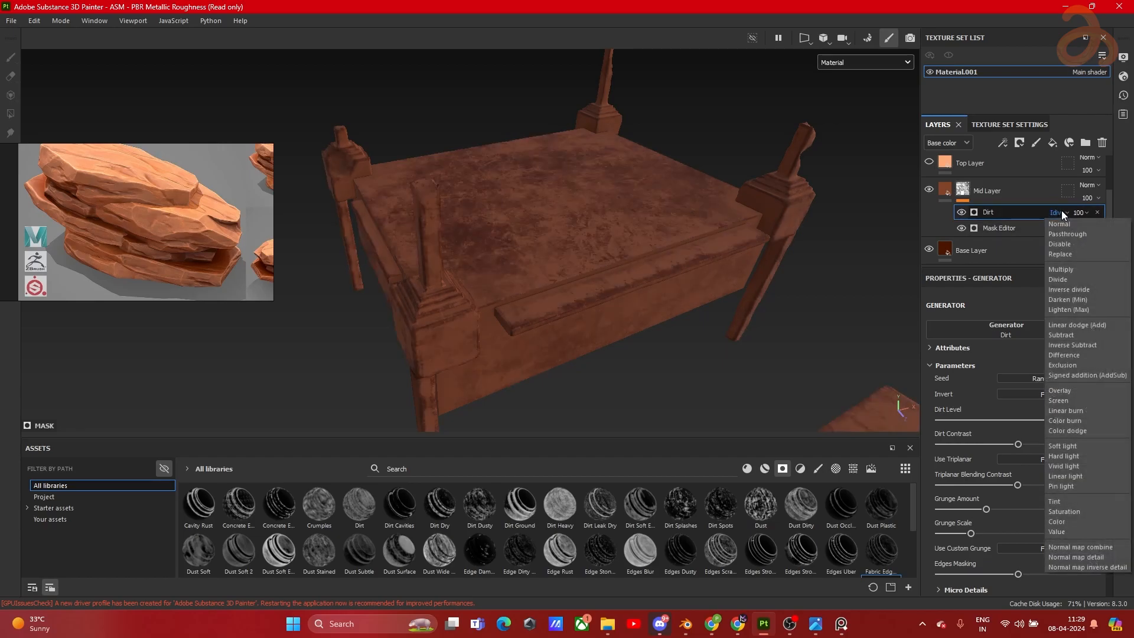
pyautogui.click(1060, 211)
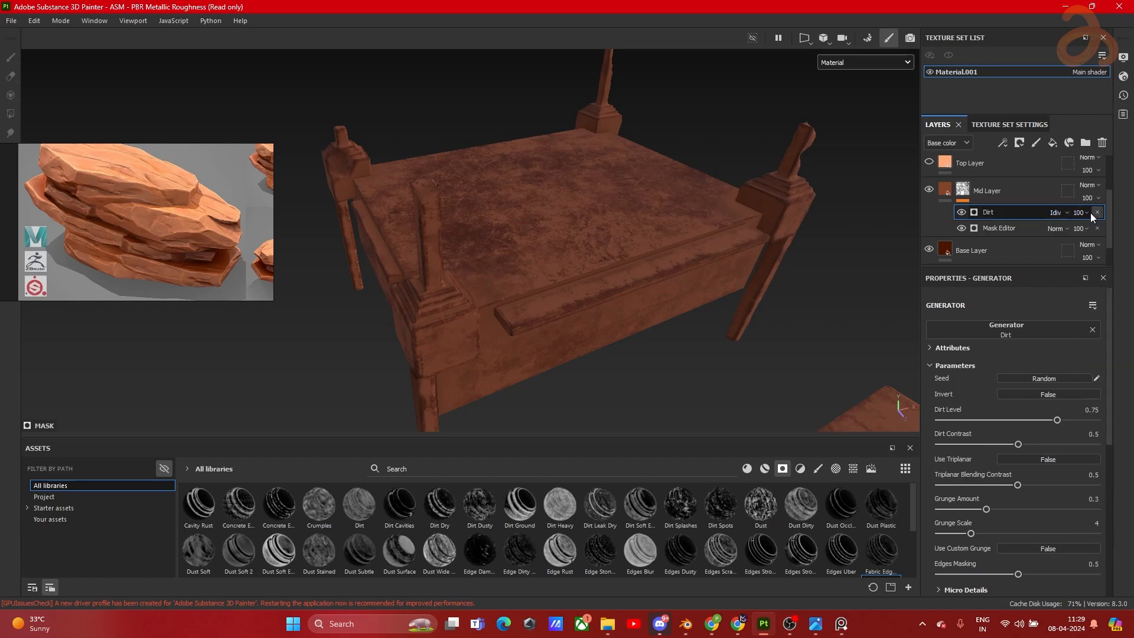
# Step: Delete and restore the Dirt generator for comparison, and set its opacity to 50
pyautogui.click(1091, 212)
pyautogui.hotkey('ctrl', 'z')
pyautogui.click(1087, 214)
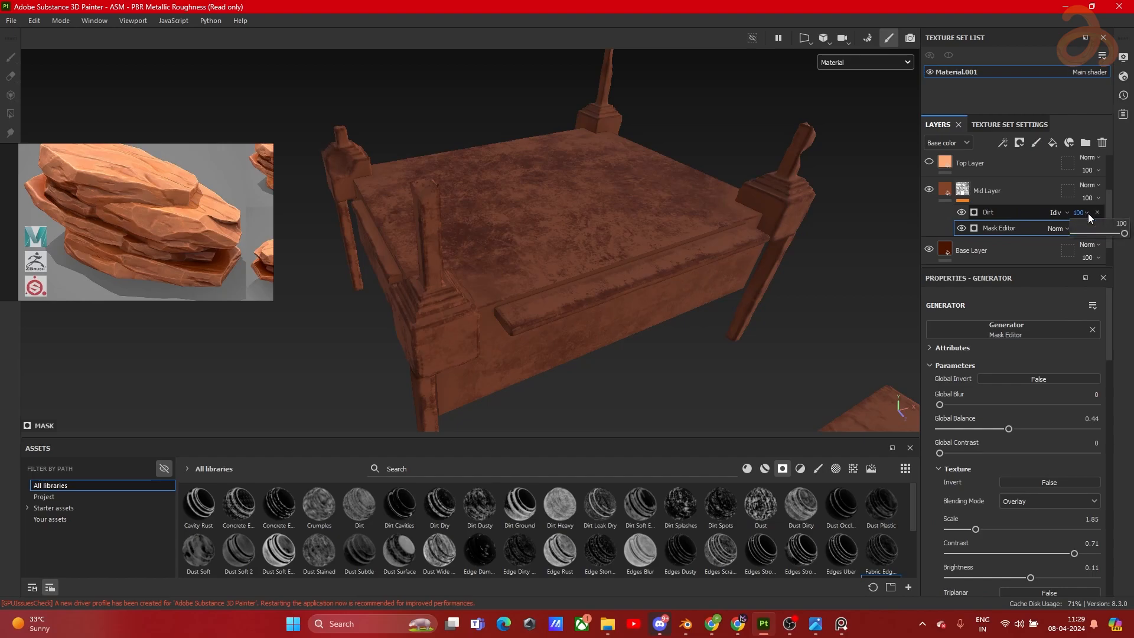
pyautogui.moveTo(1123, 233); pyautogui.dragTo(1076, 233)
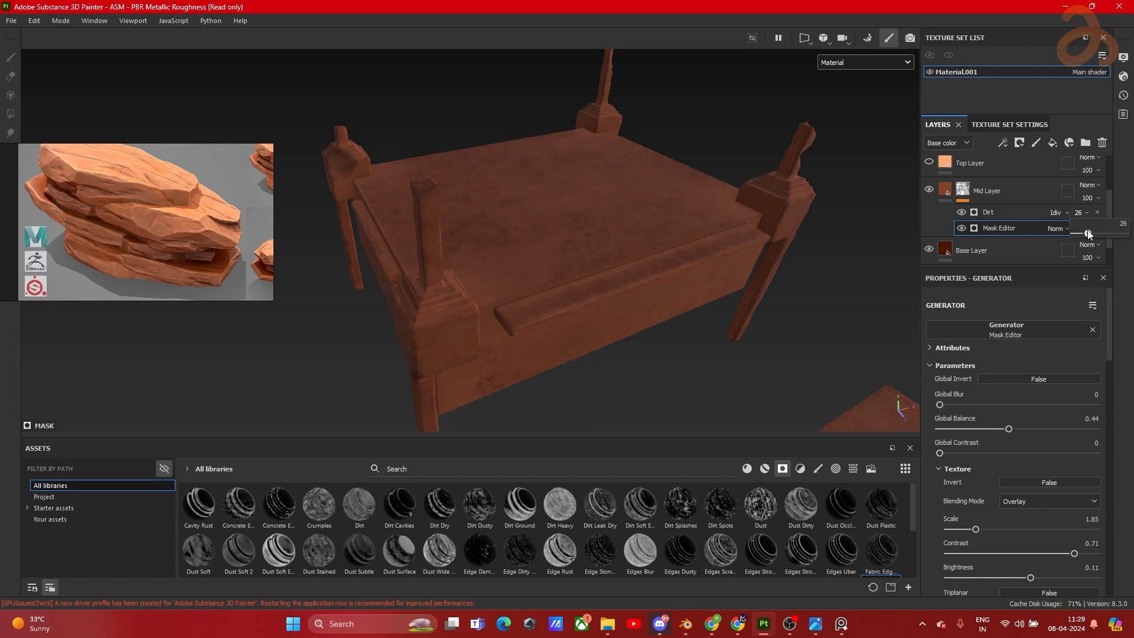
pyautogui.moveTo(1078, 233)
pyautogui.mouseDown()
pyautogui.moveTo(1118, 234)
pyautogui.moveTo(1079, 230)
pyautogui.mouseUp()
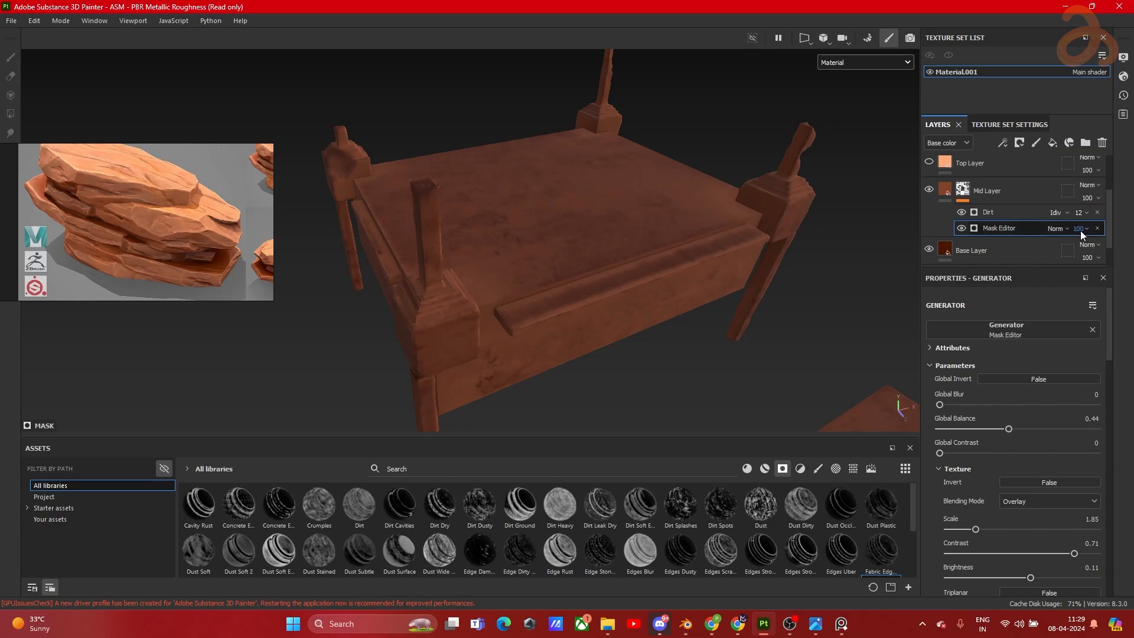
pyautogui.click(1003, 212)
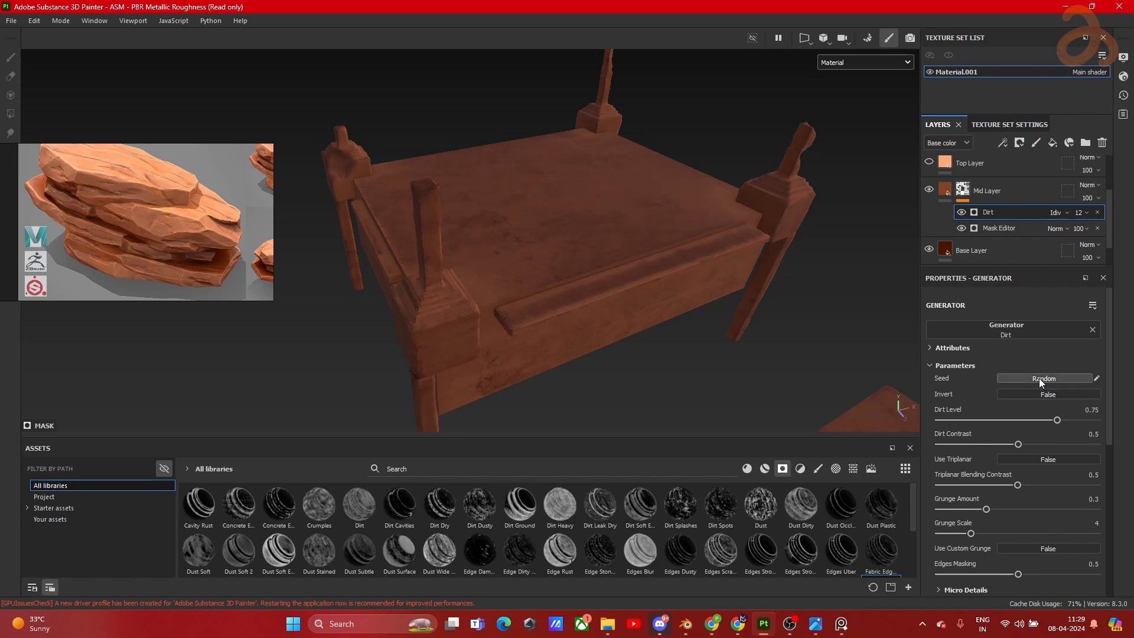
pyautogui.click(1085, 217)
pyautogui.moveTo(1079, 234); pyautogui.dragTo(1100, 236)
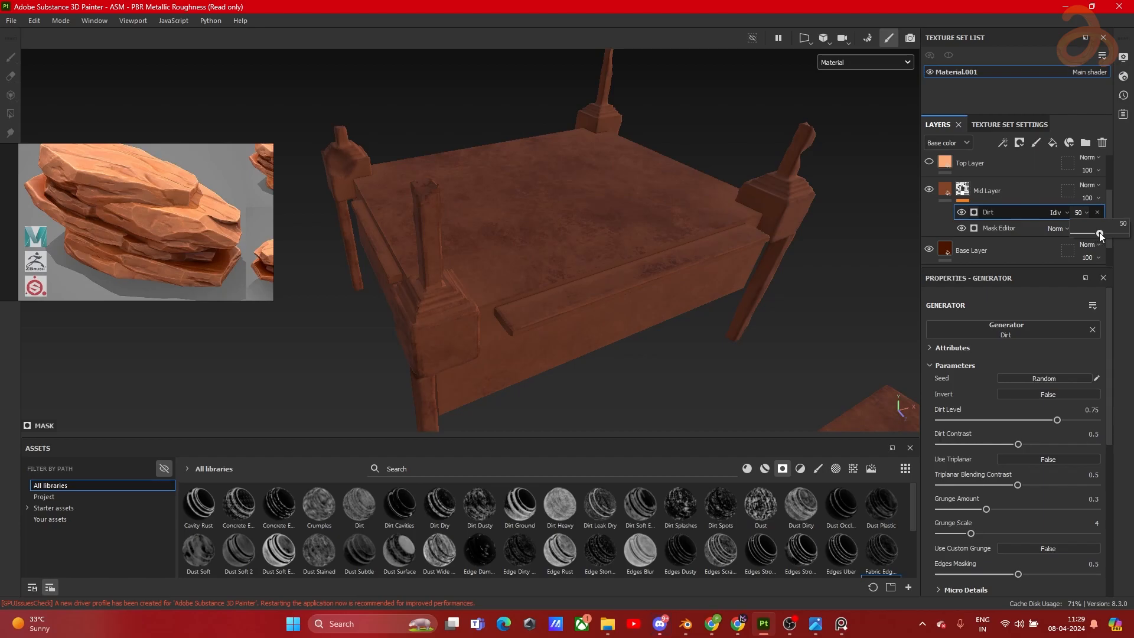
# Step: Randomize the Dirt generator's seed twice, and set its Dirt Contrast to 0.76 and Dirt Level to 0.74
pyautogui.click(1056, 378)
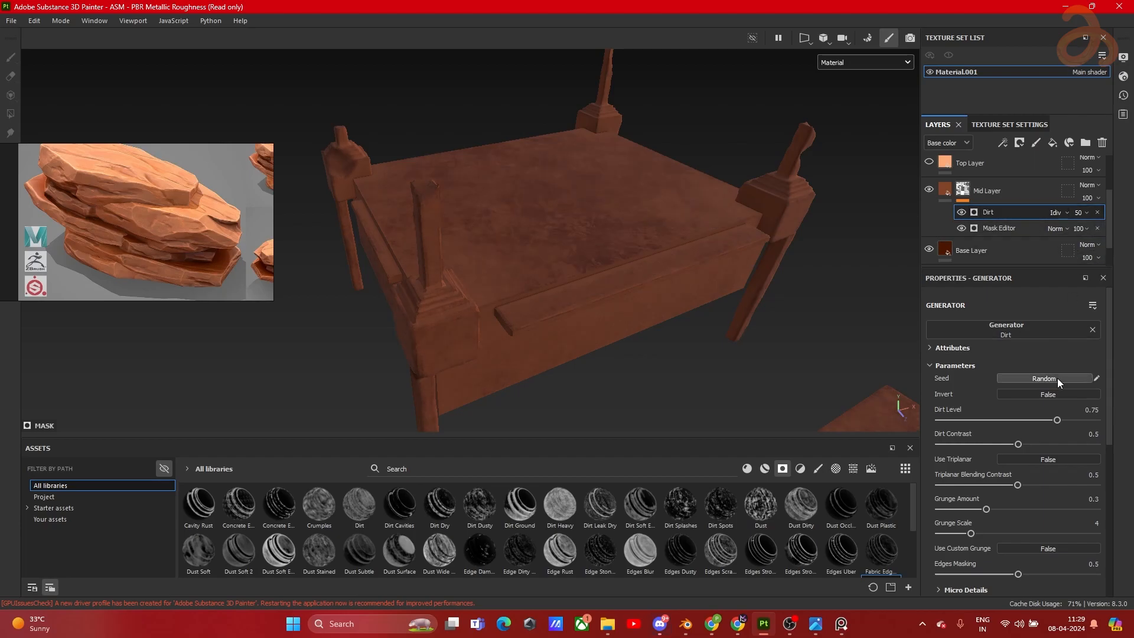
pyautogui.click(1056, 379)
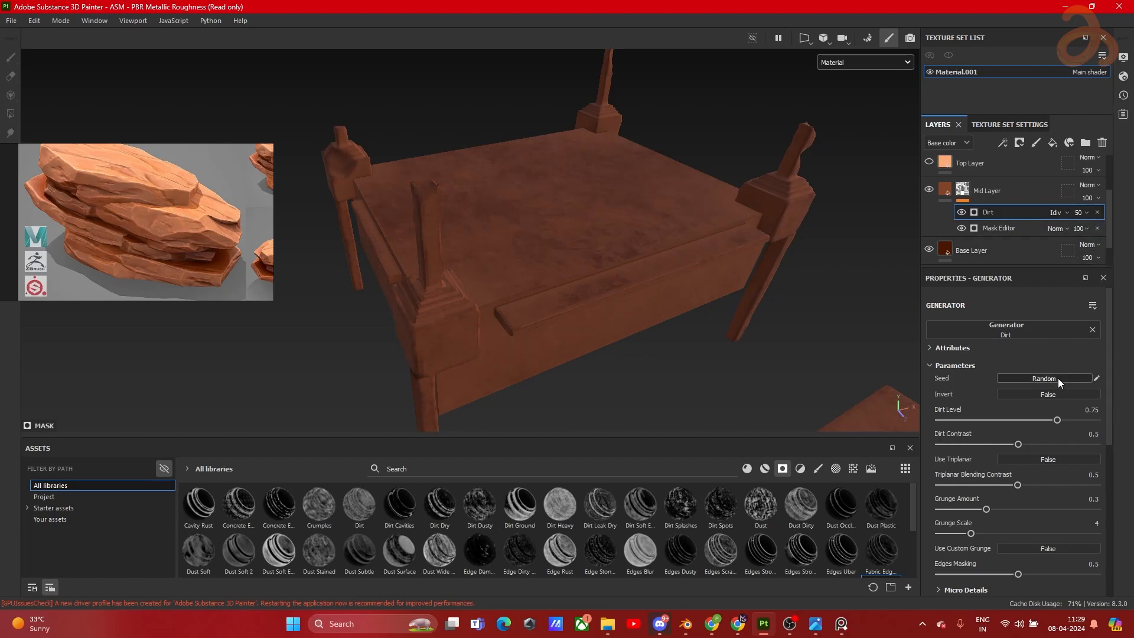
pyautogui.scroll(-3, 975, 398)
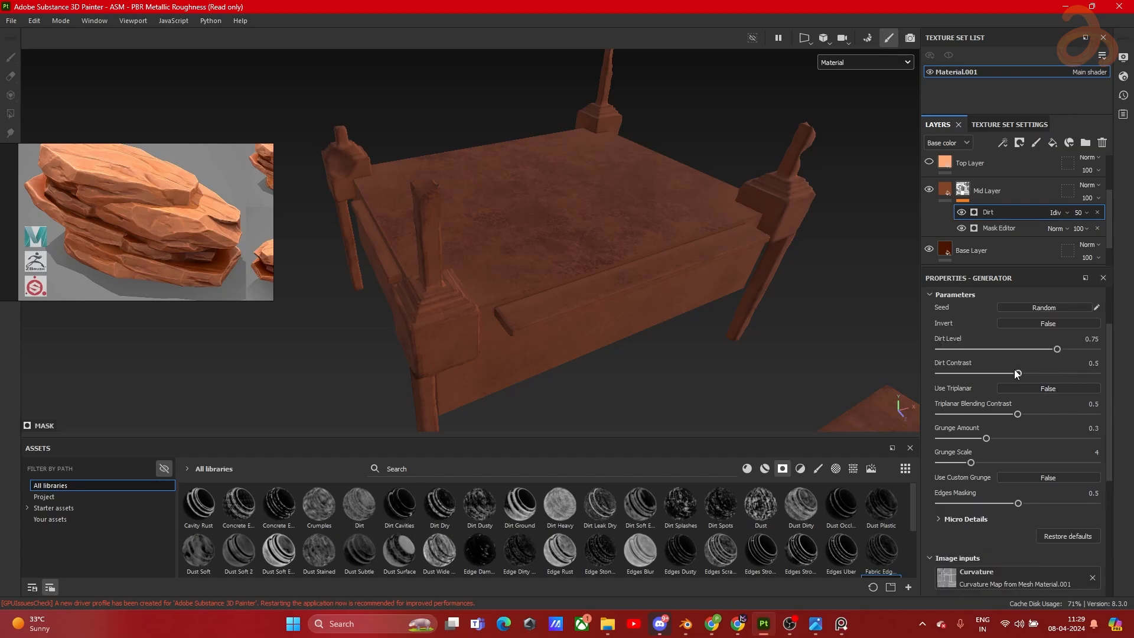
pyautogui.moveTo(1018, 373); pyautogui.dragTo(1058, 377)
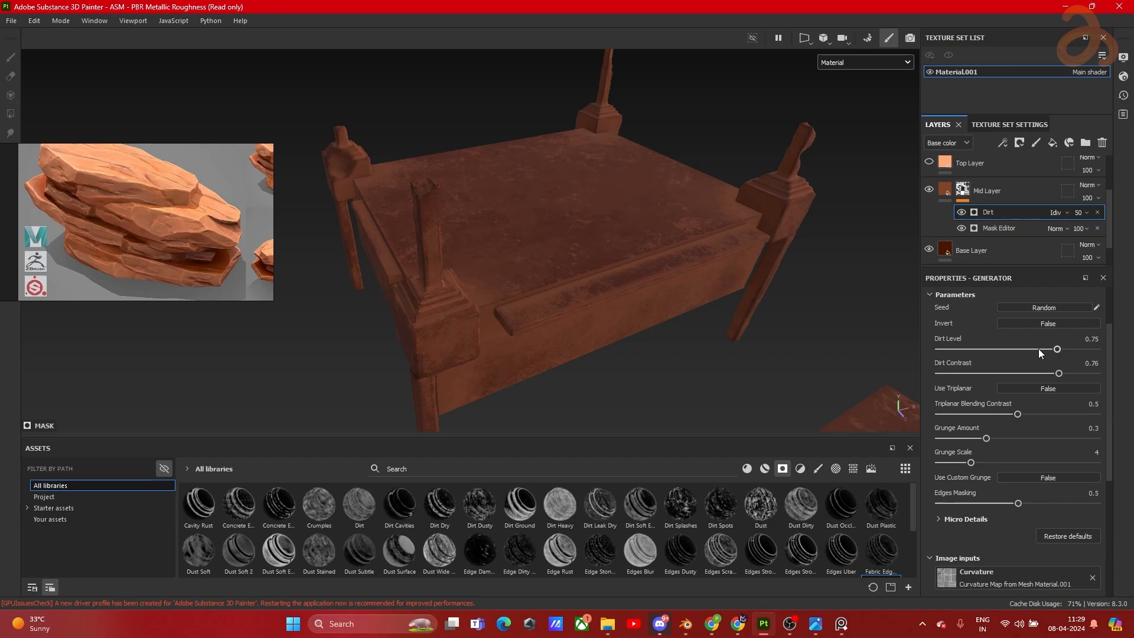
pyautogui.moveTo(1056, 349)
pyautogui.mouseDown()
pyautogui.moveTo(1066, 350)
pyautogui.moveTo(1049, 350)
pyautogui.mouseUp()
# Step: Check the platform's side, and add a Paint effect above the Dirt generator on the Mid Layer's mask
pyautogui.keyDown('alt'); pyautogui.moveTo(608, 340); pyautogui.dragTo(572, 255); pyautogui.keyUp('alt')
pyautogui.keyDown('alt'); pyautogui.moveTo(572, 254); pyautogui.dragTo(562, 262, button='middle'); pyautogui.keyUp('alt')
pyautogui.scroll(-3, 558, 281)
pyautogui.keyDown('alt'); pyautogui.moveTo(562, 262); pyautogui.dragTo(614, 366); pyautogui.keyUp('alt')
pyautogui.keyDown('alt'); pyautogui.moveTo(655, 333); pyautogui.dragTo(483, 131, button='middle'); pyautogui.keyUp('alt')
pyautogui.keyDown('alt'); pyautogui.moveTo(483, 131); pyautogui.dragTo(646, 251); pyautogui.keyUp('alt')
pyautogui.click(1011, 144)
pyautogui.click(1001, 143)
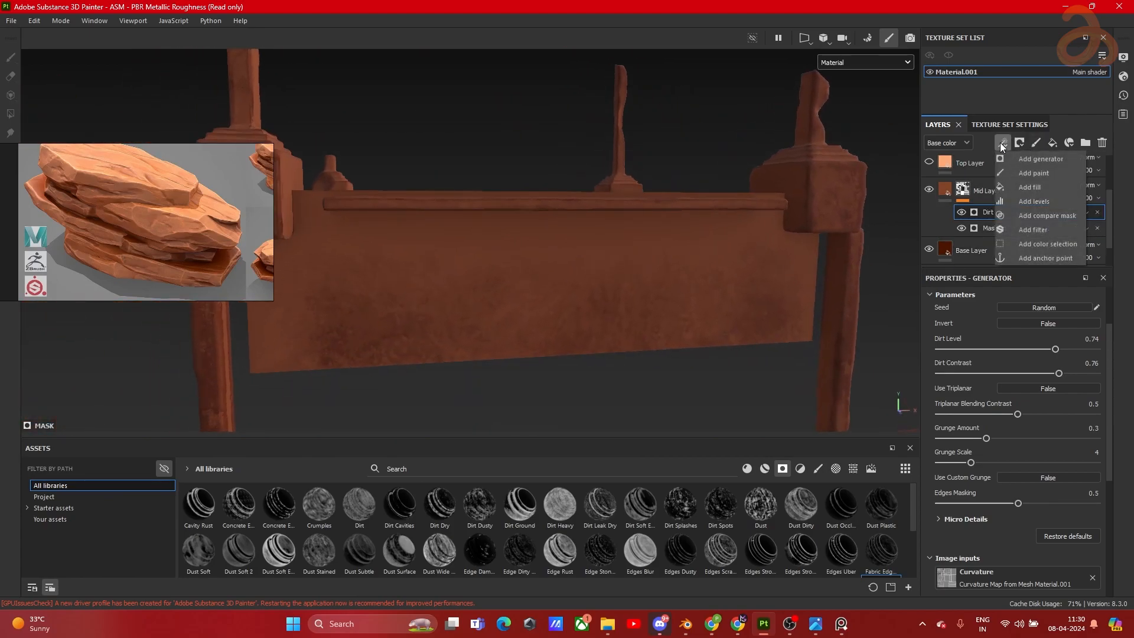
pyautogui.click(1021, 173)
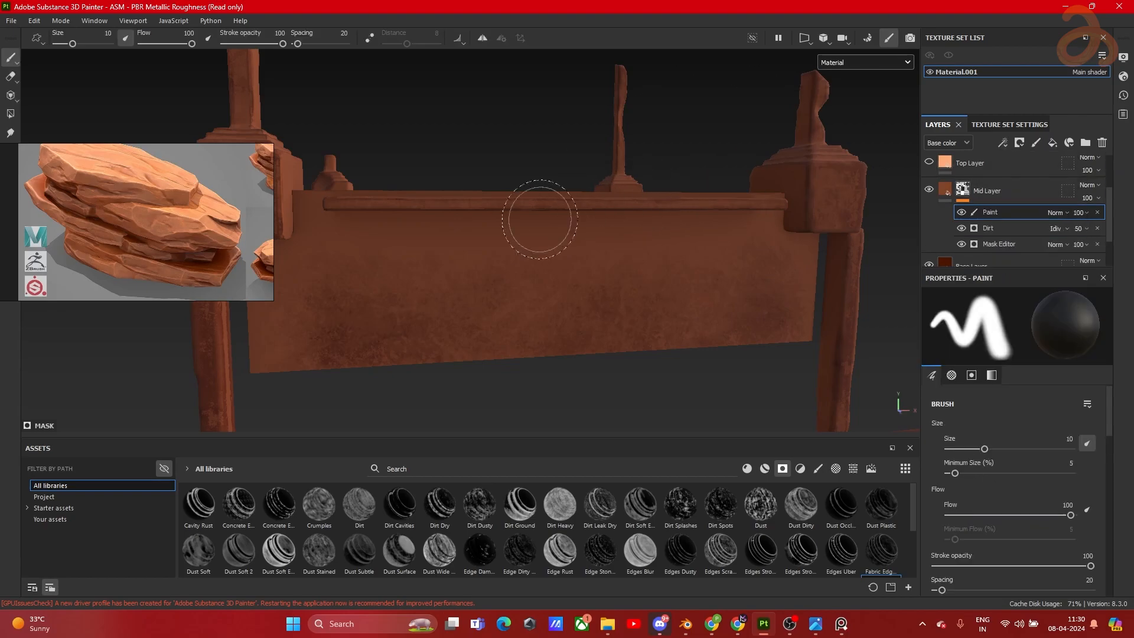
# Step: Choose the Dirt 1 brush, paint a trial stroke on the platform's side panel, and undo it
pyautogui.click(817, 469)
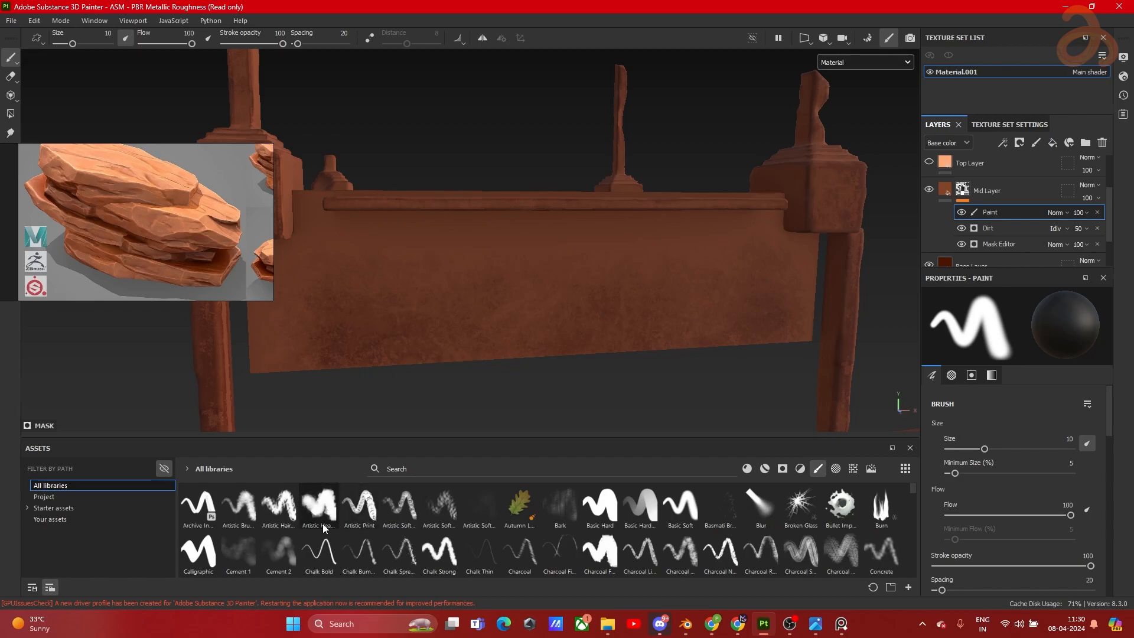
pyautogui.moveTo(325, 527)
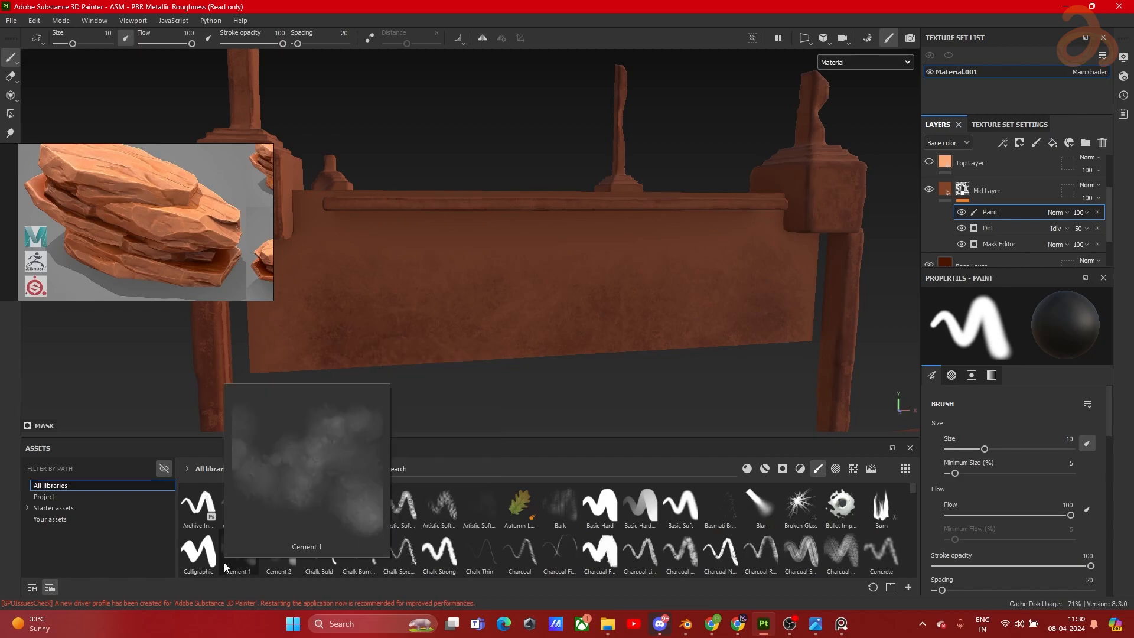
pyautogui.scroll(-2, 767, 543)
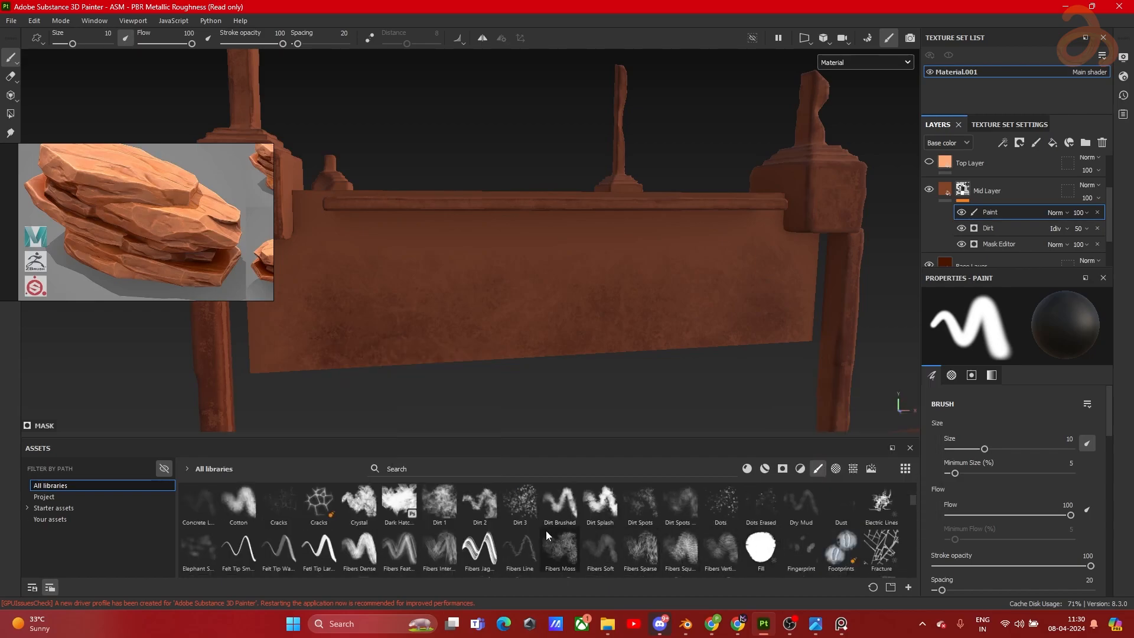
pyautogui.click(434, 498)
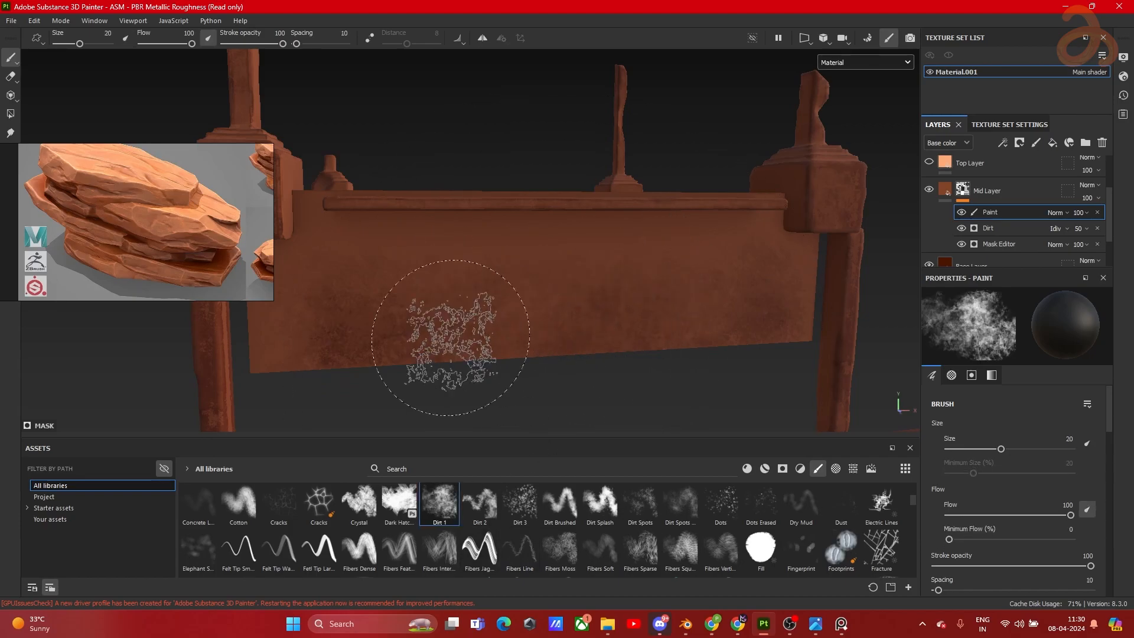
pyautogui.moveTo(569, 328); pyautogui.dragTo(564, 324)
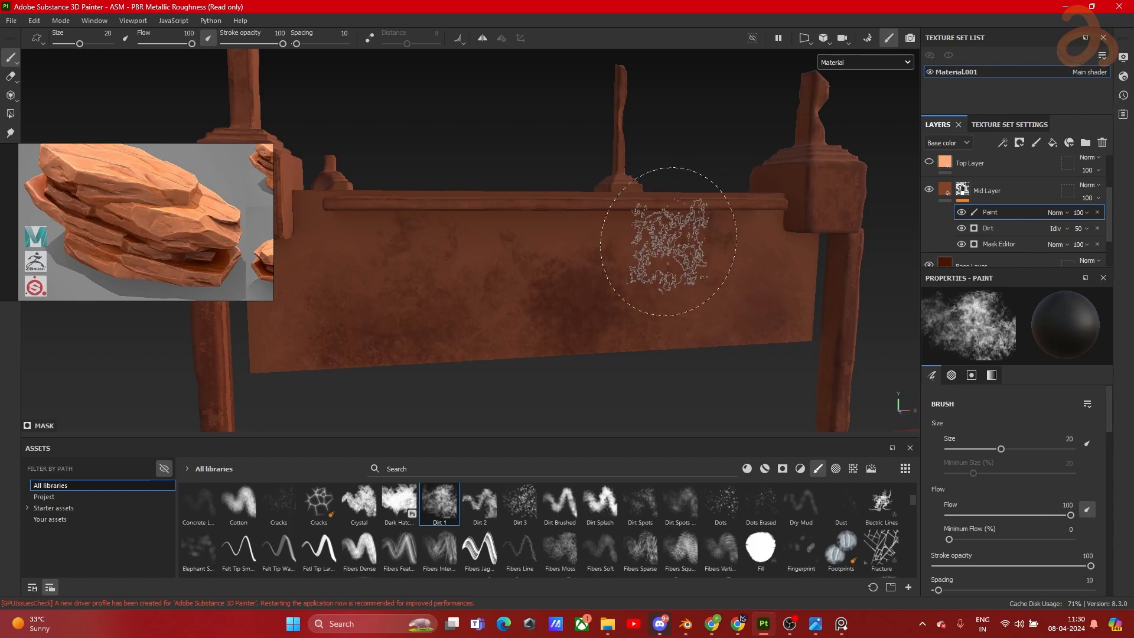
pyautogui.hotkey('ctrl', 'z')
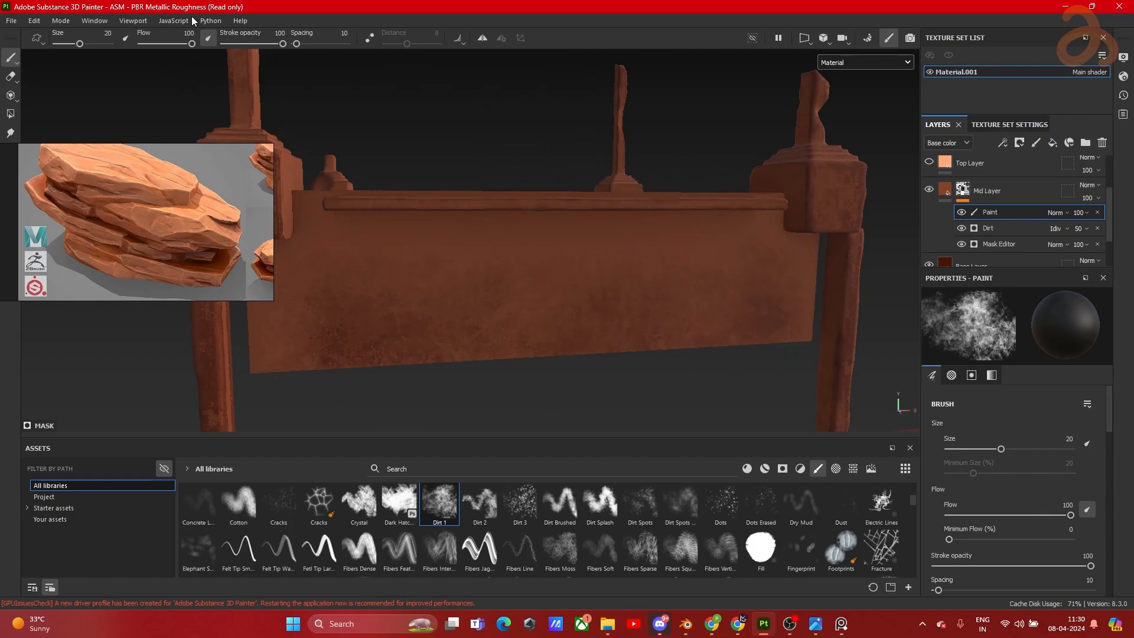
# Step: Set the brush flow to 26 and paint dirt variation across the platform's side panels on the Mid Layer's mask
pyautogui.moveTo(190, 43); pyautogui.dragTo(154, 45)
pyautogui.moveTo(434, 263)
pyautogui.mouseDown()
pyautogui.moveTo(328, 291)
pyautogui.moveTo(300, 342)
pyautogui.moveTo(528, 367)
pyautogui.mouseUp()
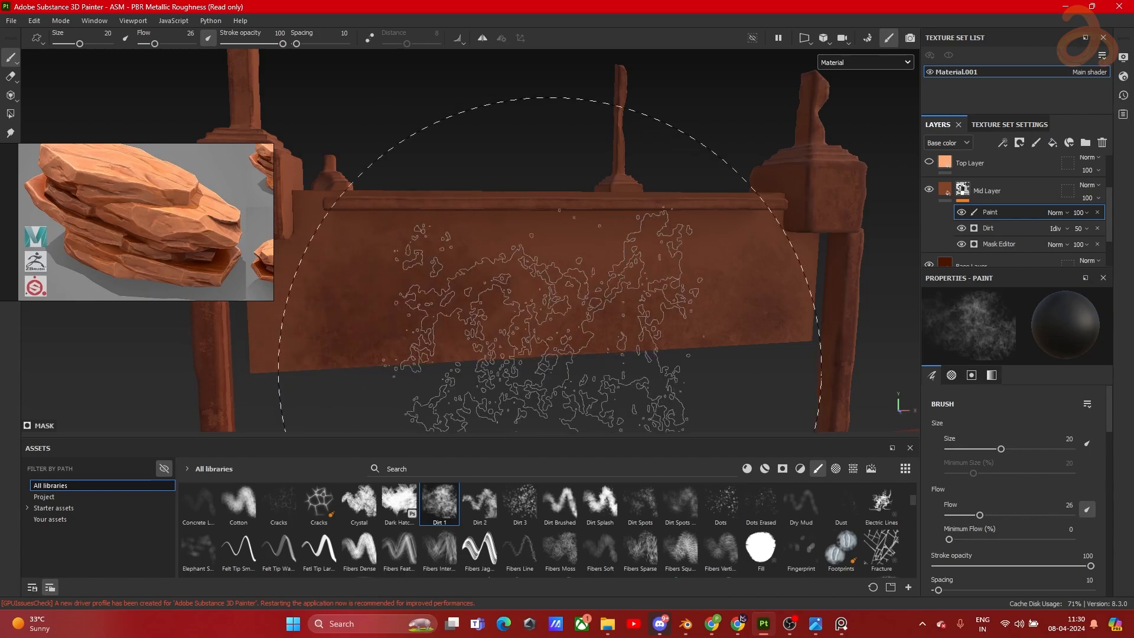
pyautogui.moveTo(721, 303)
pyautogui.mouseDown()
pyautogui.moveTo(760, 324)
pyautogui.moveTo(663, 233)
pyautogui.moveTo(726, 230)
pyautogui.mouseUp()
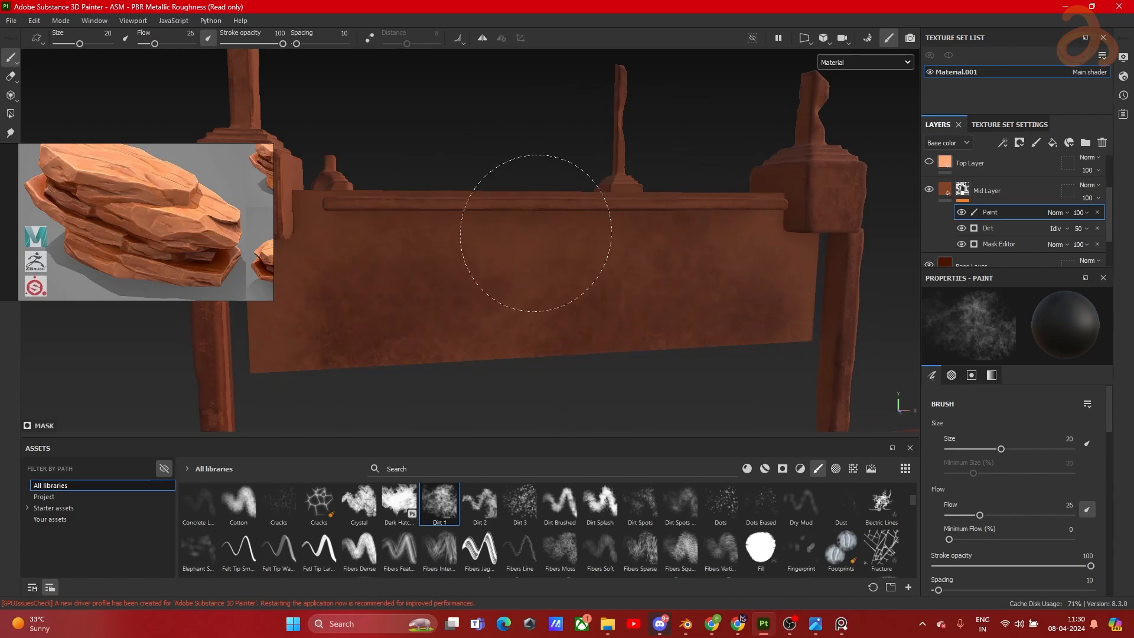
pyautogui.moveTo(544, 316)
pyautogui.keyDown('alt'); pyautogui.mouseDown()
pyautogui.moveTo(466, 262)
pyautogui.moveTo(508, 273)
pyautogui.mouseUp(); pyautogui.keyUp('alt')
pyautogui.keyDown('alt'); pyautogui.moveTo(718, 248); pyautogui.dragTo(496, 163, button='middle'); pyautogui.keyUp('alt')
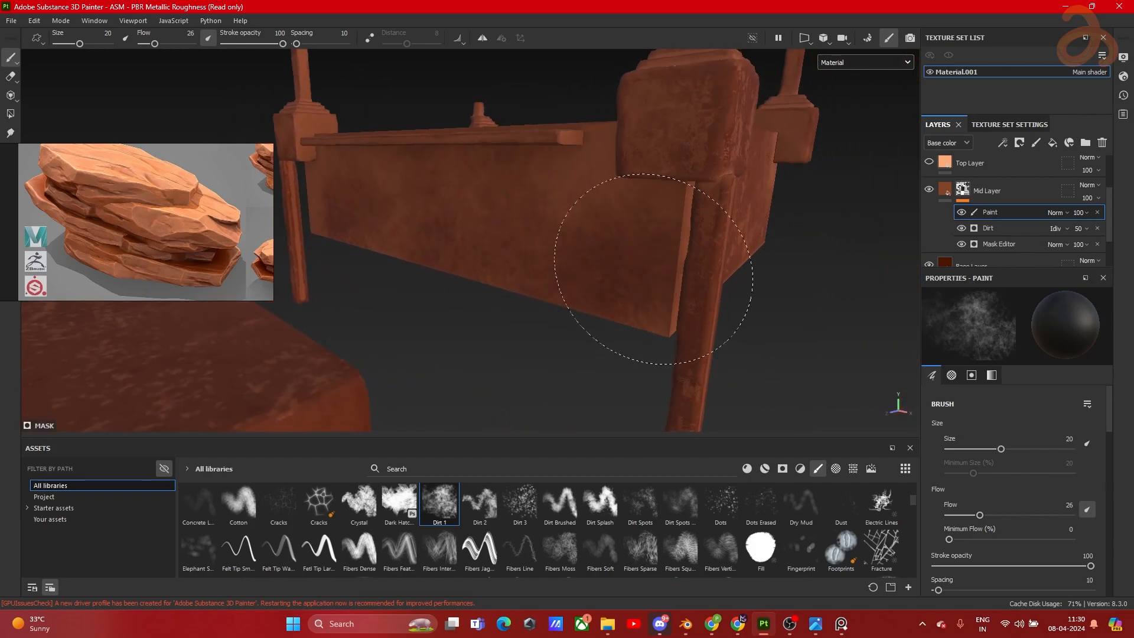
pyautogui.moveTo(662, 330)
pyautogui.mouseDown()
pyautogui.moveTo(524, 156)
pyautogui.moveTo(592, 157)
pyautogui.mouseUp()
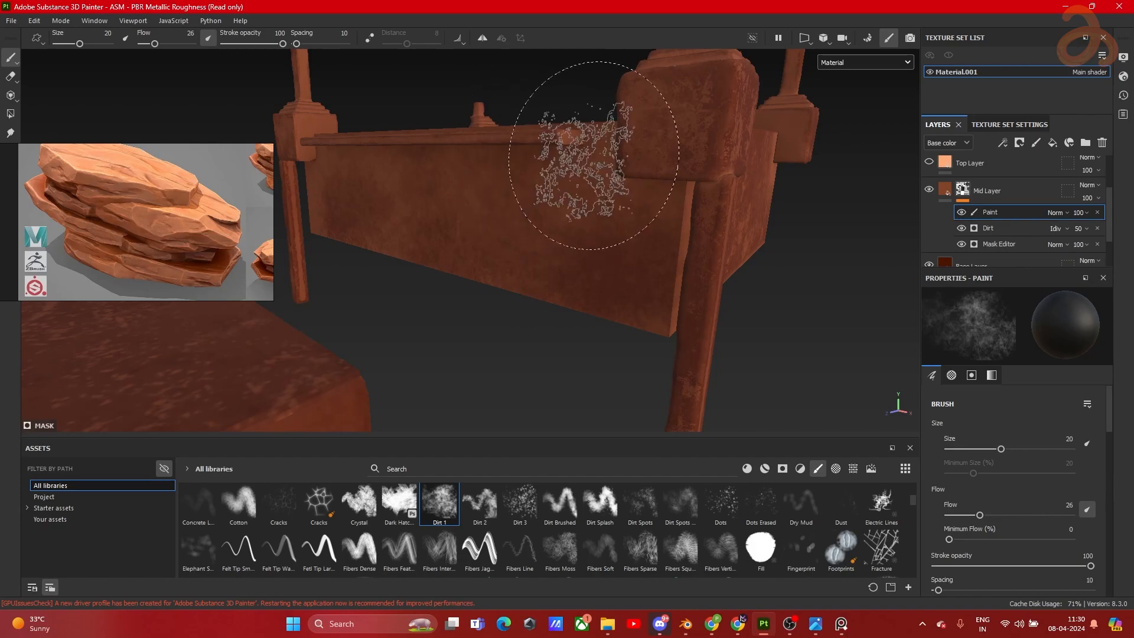
# Step: Paint Dirt 1 patches along the edges and corners of the platform's top surface, working around the model
pyautogui.moveTo(407, 227)
pyautogui.keyDown('alt'); pyautogui.mouseDown()
pyautogui.moveTo(631, 206)
pyautogui.moveTo(532, 185)
pyautogui.moveTo(667, 205)
pyautogui.mouseUp(); pyautogui.keyUp('alt')
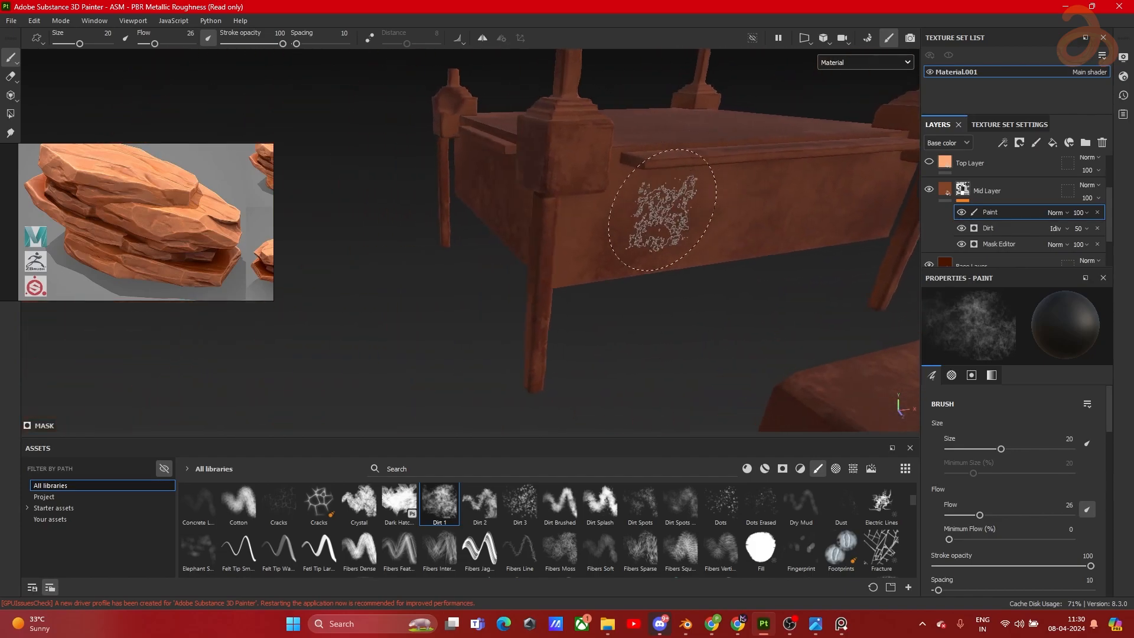
pyautogui.keyDown('alt'); pyautogui.moveTo(576, 218); pyautogui.dragTo(569, 261); pyautogui.keyUp('alt')
pyautogui.scroll(3, 634, 222)
pyautogui.keyDown('alt'); pyautogui.moveTo(635, 221); pyautogui.dragTo(567, 240); pyautogui.keyUp('alt')
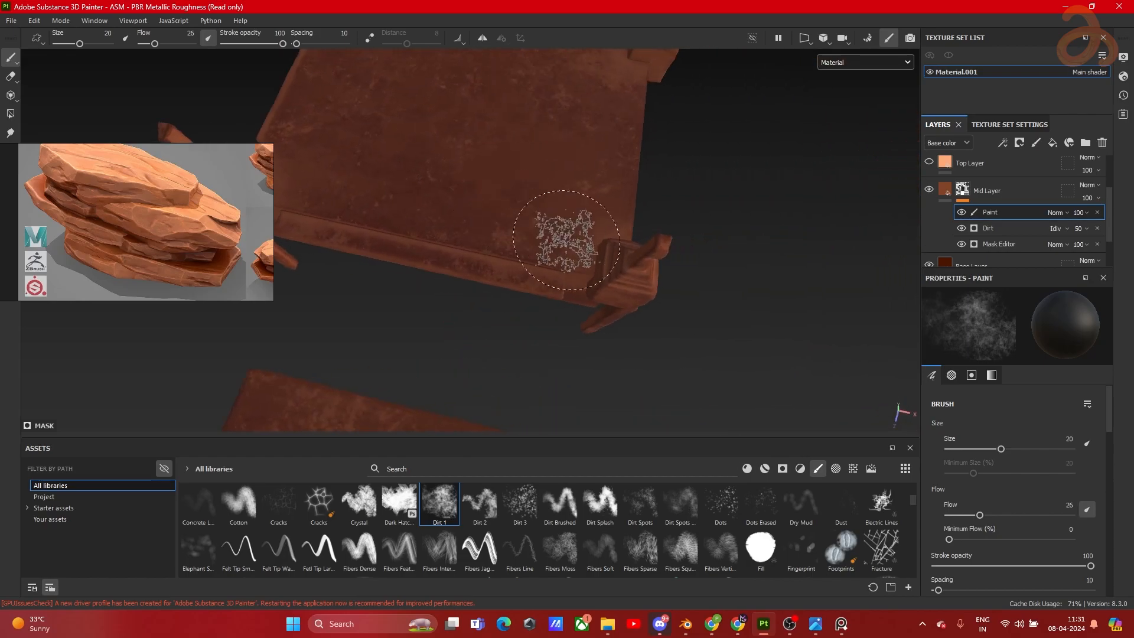
pyautogui.moveTo(542, 285)
pyautogui.keyDown('alt'); pyautogui.mouseDown()
pyautogui.moveTo(567, 211)
pyautogui.moveTo(618, 275)
pyautogui.mouseUp(); pyautogui.keyUp('alt')
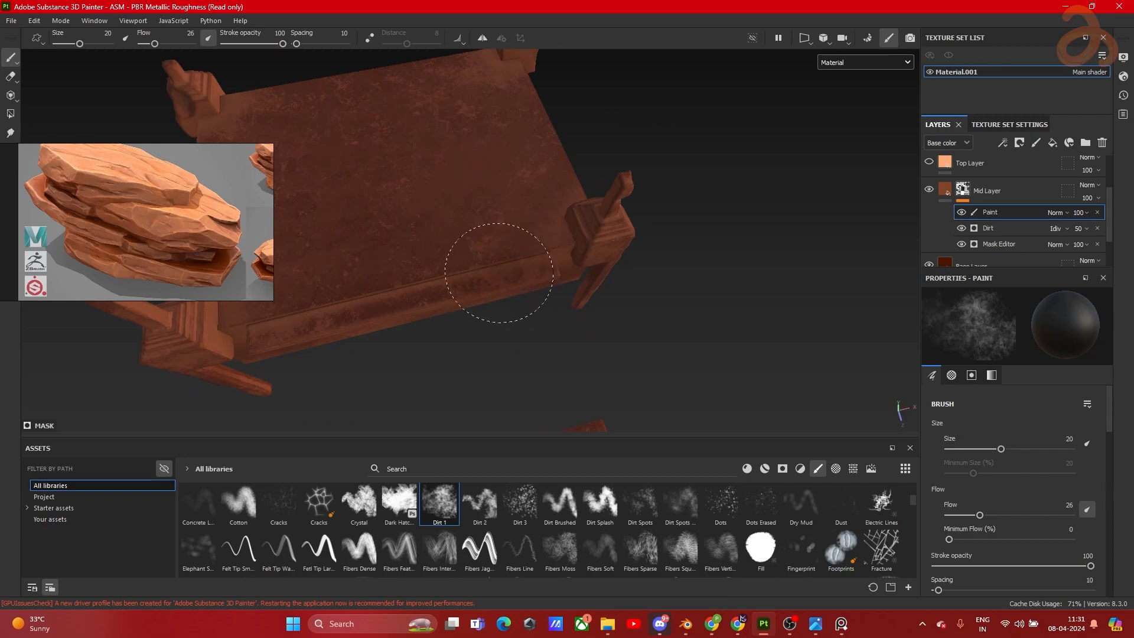
pyautogui.moveTo(490, 277)
pyautogui.keyDown('alt'); pyautogui.mouseDown()
pyautogui.moveTo(473, 233)
pyautogui.moveTo(493, 303)
pyautogui.mouseUp(); pyautogui.keyUp('alt')
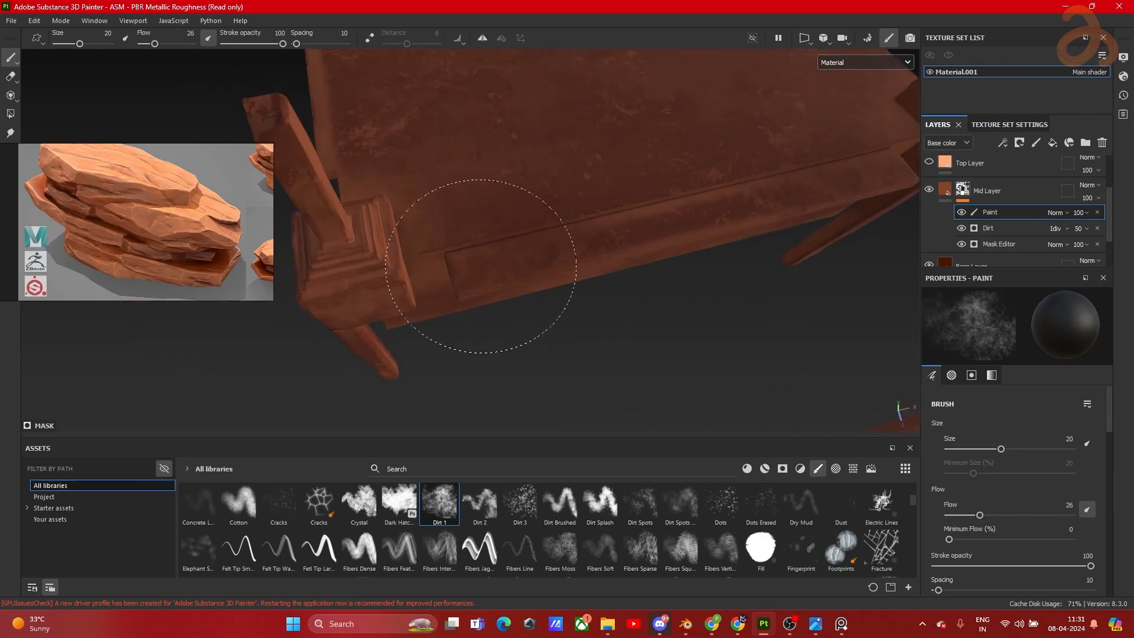
pyautogui.moveTo(652, 215)
pyautogui.keyDown('alt'); pyautogui.mouseDown()
pyautogui.moveTo(701, 253)
pyautogui.moveTo(694, 270)
pyautogui.moveTo(614, 81)
pyautogui.moveTo(711, 210)
pyautogui.moveTo(521, 260)
pyautogui.moveTo(590, 272)
pyautogui.moveTo(437, 256)
pyautogui.moveTo(577, 324)
pyautogui.moveTo(595, 258)
pyautogui.moveTo(644, 204)
pyautogui.moveTo(605, 366)
pyautogui.mouseUp(); pyautogui.keyUp('alt')
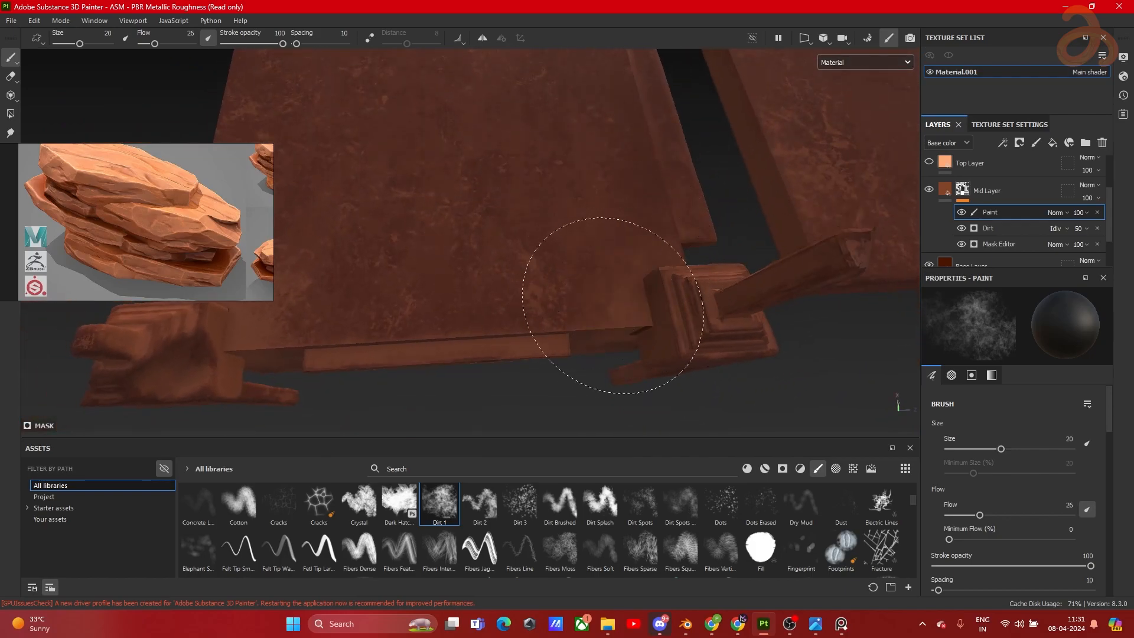
pyautogui.keyDown('alt'); pyautogui.moveTo(644, 296); pyautogui.dragTo(521, 237); pyautogui.keyUp('alt')
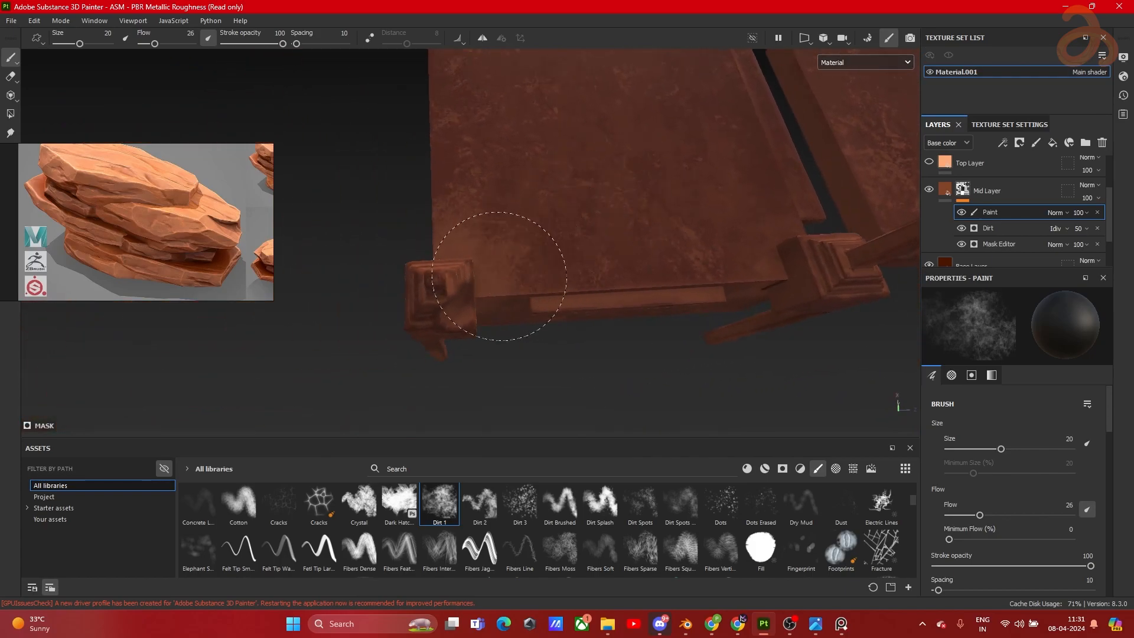
pyautogui.keyDown('alt'); pyautogui.moveTo(472, 190); pyautogui.dragTo(711, 228); pyautogui.keyUp('alt')
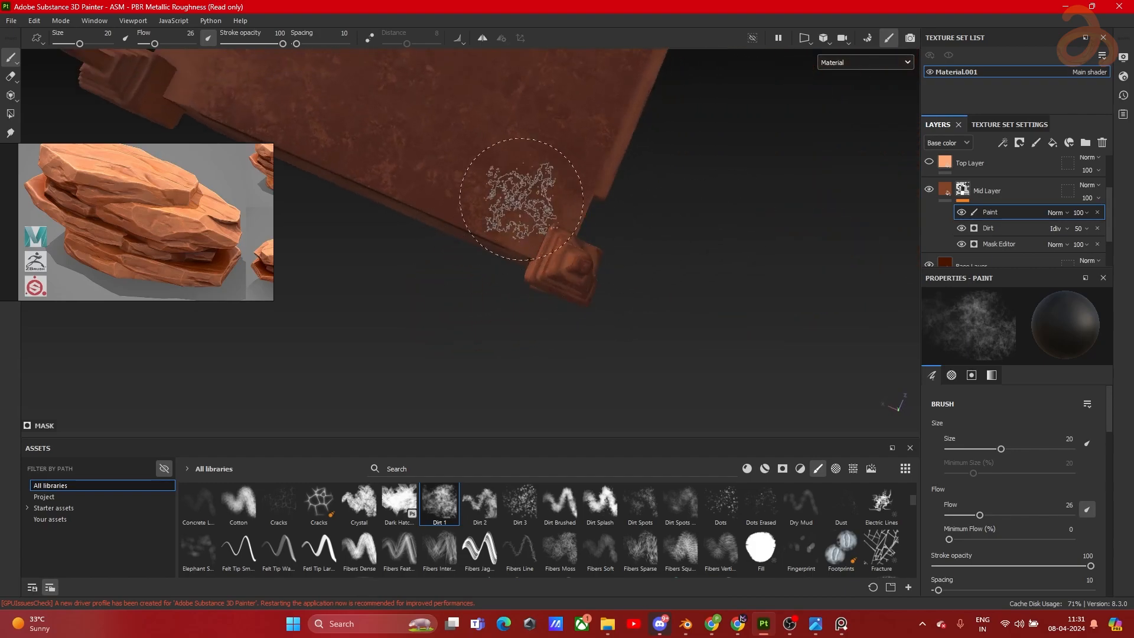
pyautogui.keyDown('alt'); pyautogui.moveTo(552, 212); pyautogui.dragTo(478, 268); pyautogui.keyUp('alt')
pyautogui.keyDown('alt'); pyautogui.moveTo(779, 265); pyautogui.dragTo(555, 218); pyautogui.keyUp('alt')
pyautogui.keyDown('alt'); pyautogui.moveTo(479, 187); pyautogui.dragTo(558, 191); pyautogui.keyUp('alt')
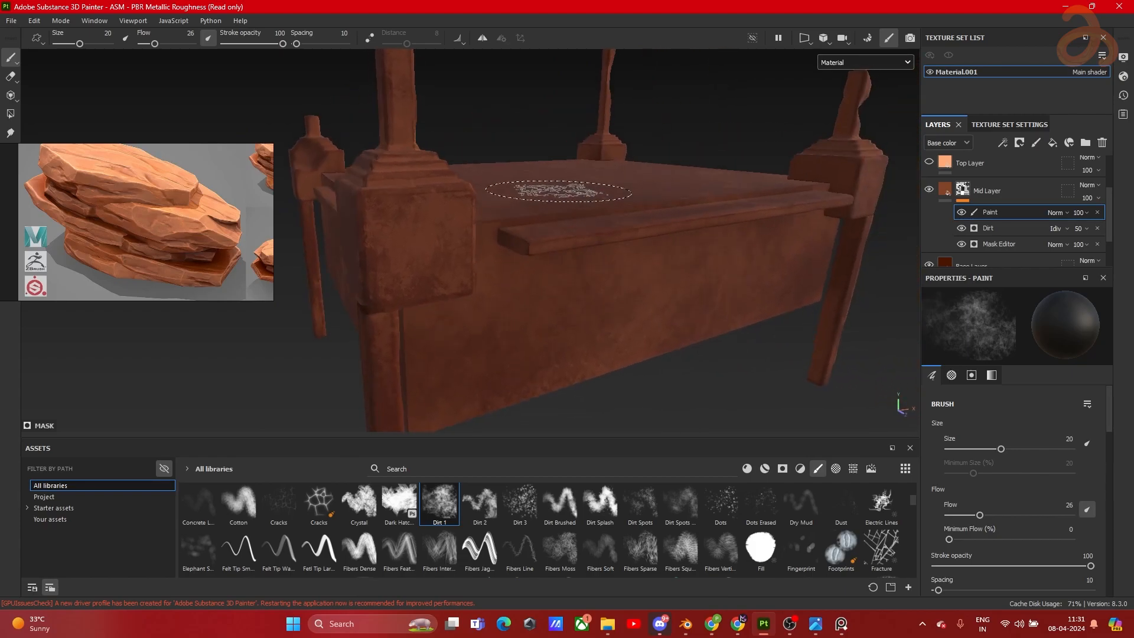
# Step: Enlarge the viewport and compare the platform with the Mid Layer hidden and shown
pyautogui.press('Tab')
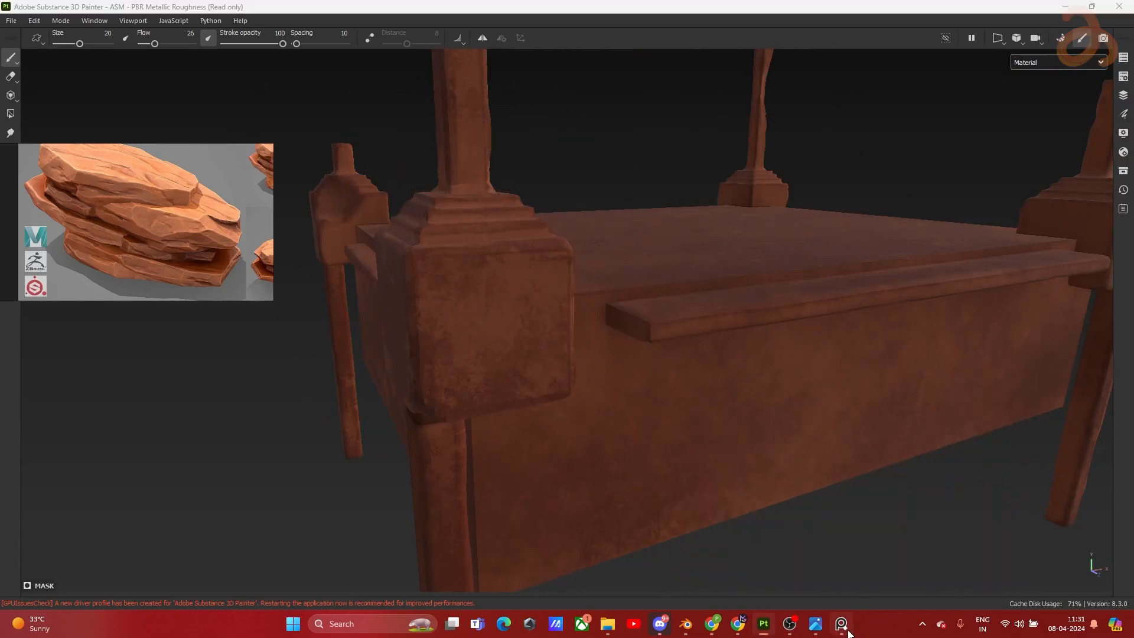
pyautogui.moveTo(544, 354)
pyautogui.keyDown('alt'); pyautogui.mouseDown()
pyautogui.moveTo(577, 365)
pyautogui.moveTo(601, 314)
pyautogui.mouseUp(); pyautogui.keyUp('alt')
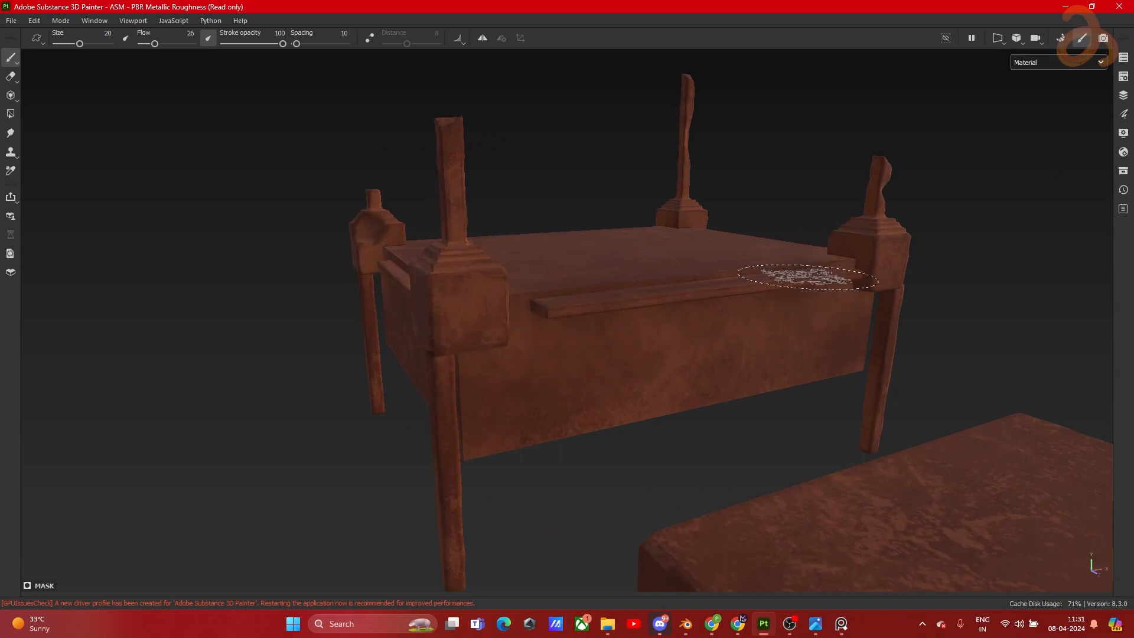
pyautogui.click(1123, 95)
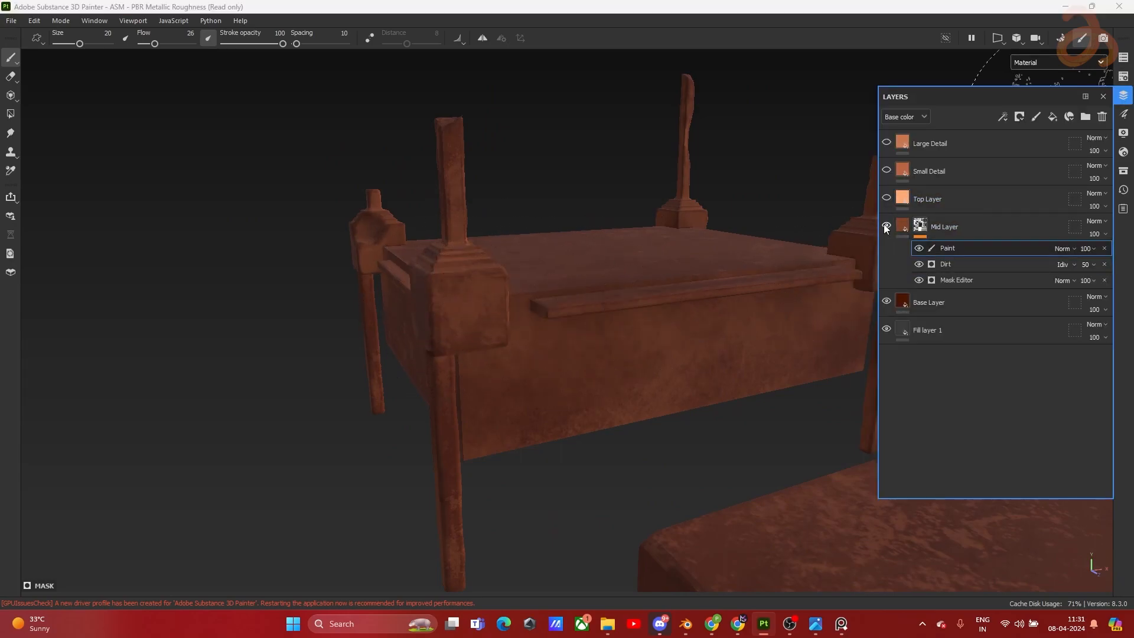
pyautogui.click(886, 226)
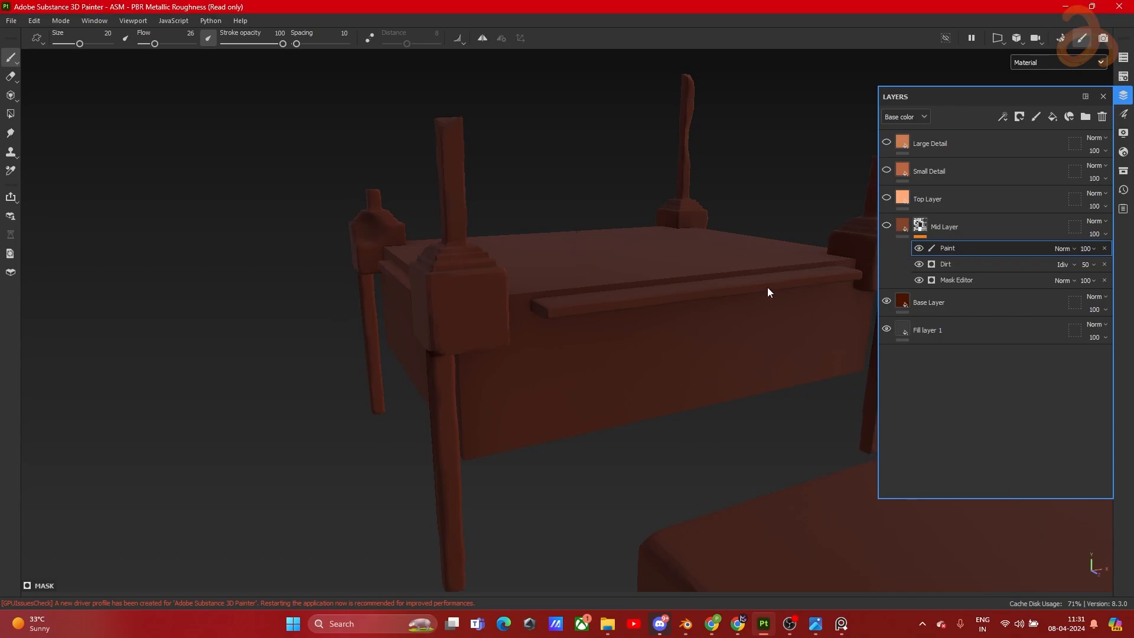
pyautogui.click(886, 225)
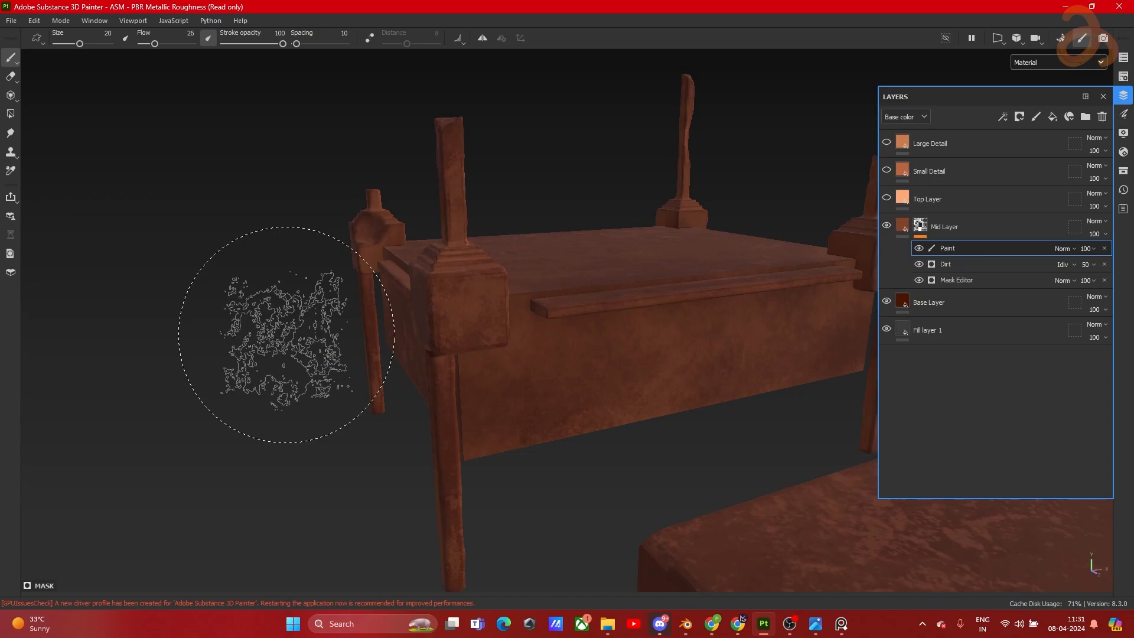
# Step: Enable the height channel in the Mid Layer's fill material
pyautogui.click(908, 226)
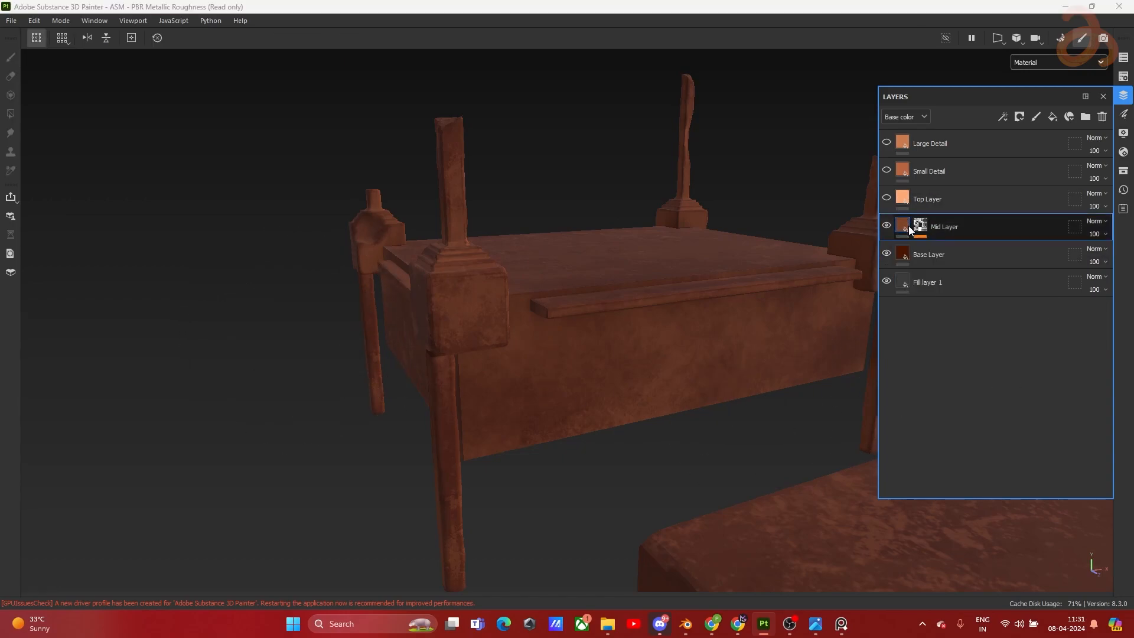
pyautogui.click(1122, 114)
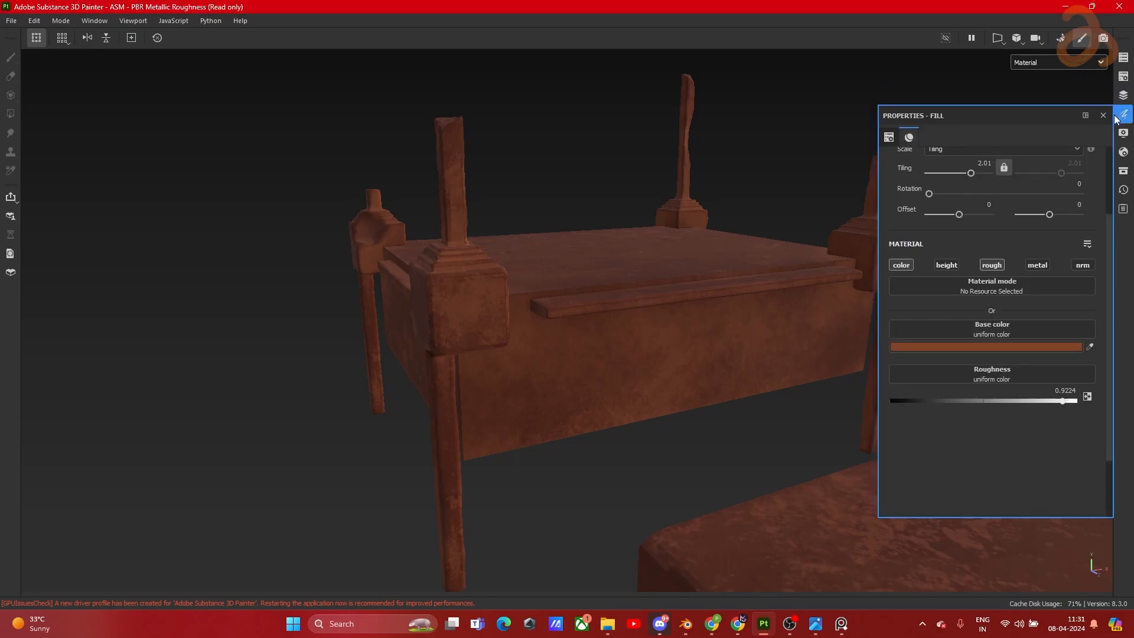
pyautogui.click(944, 263)
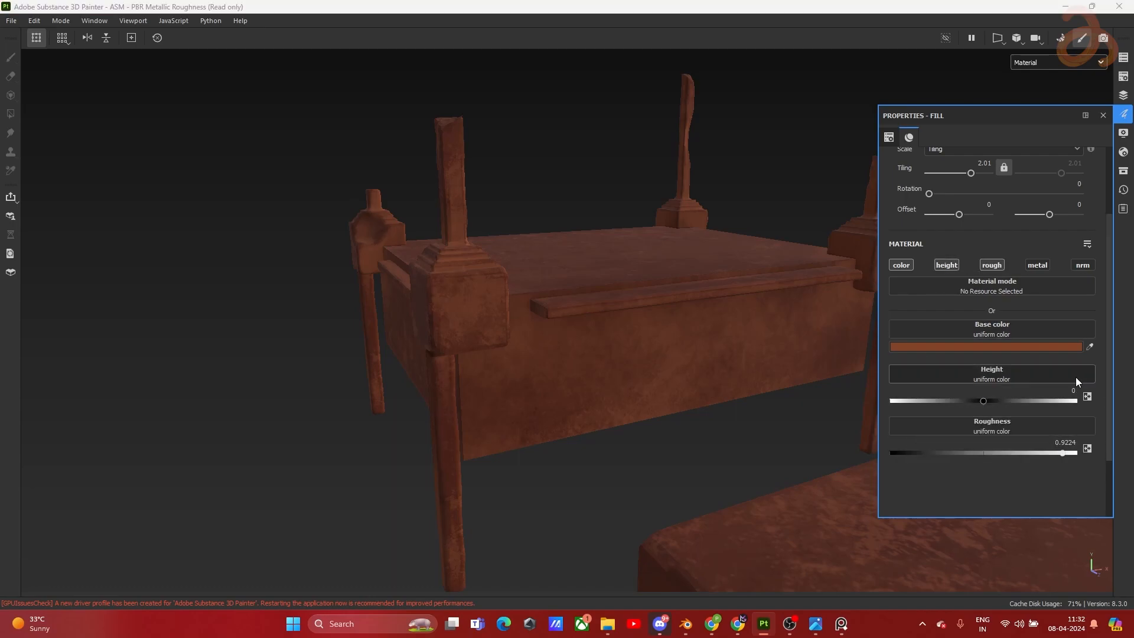
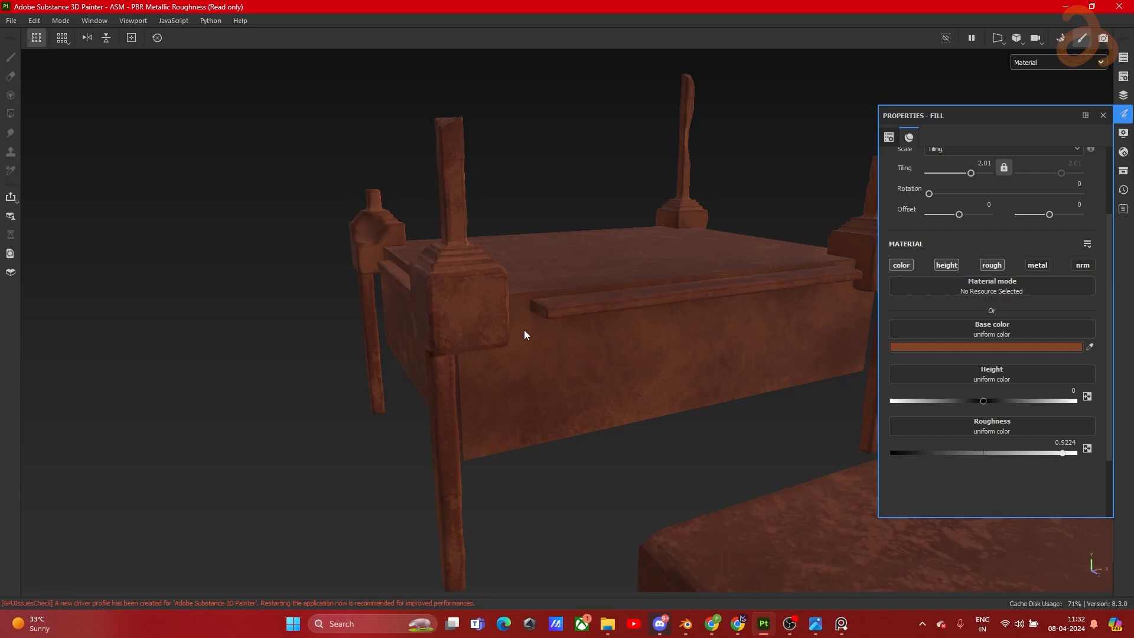
# Step: Try a height of -1 on the Mid Layer and check the relief around the platform's corner post
pyautogui.scroll(5, 524, 330)
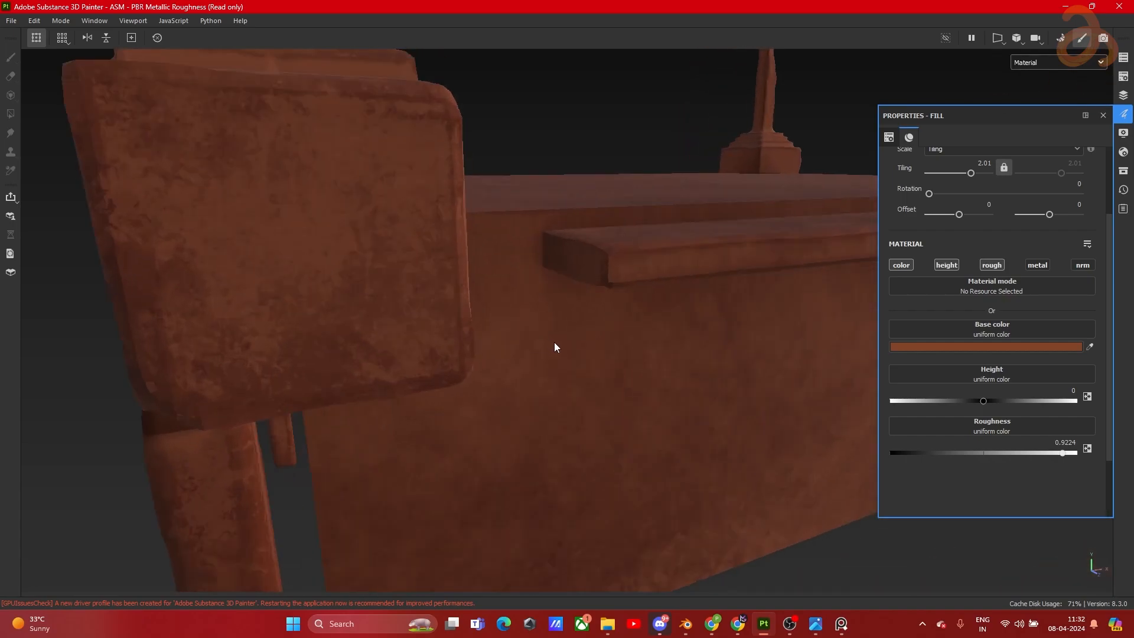
pyautogui.keyDown('alt'); pyautogui.moveTo(554, 347); pyautogui.dragTo(592, 262); pyautogui.keyUp('alt')
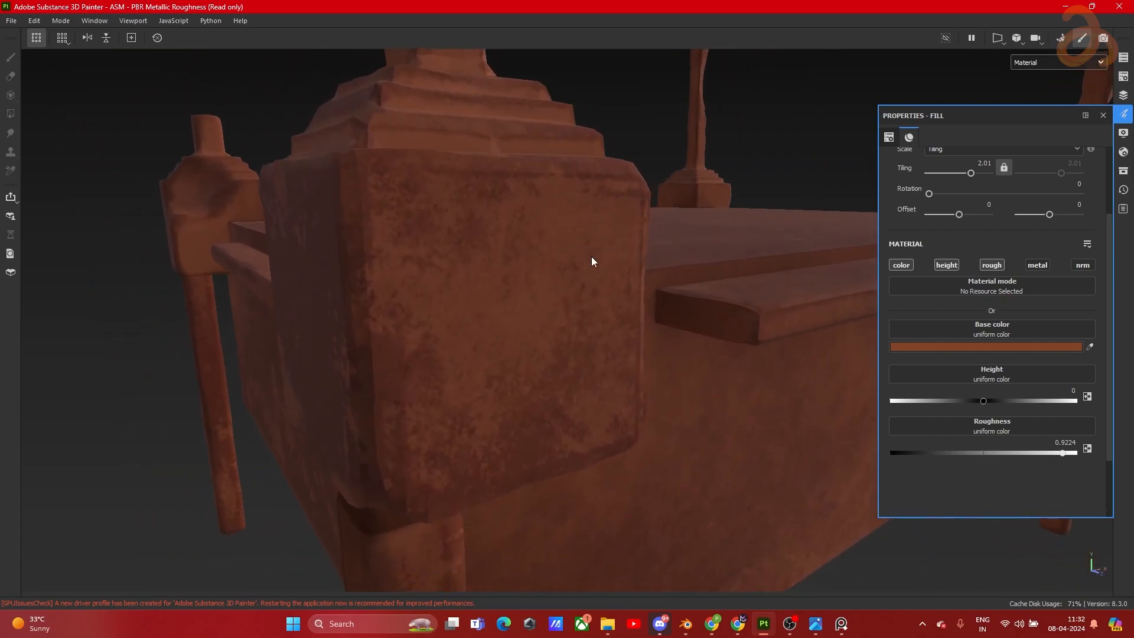
pyautogui.moveTo(982, 401); pyautogui.dragTo(692, 286)
pyautogui.keyDown('alt'); pyautogui.moveTo(590, 299); pyautogui.dragTo(626, 260); pyautogui.keyUp('alt')
# Step: Display the Normal channel and then the Normal+Height+Mesh channel to examine the surface relief on the platform
pyautogui.click(1026, 65)
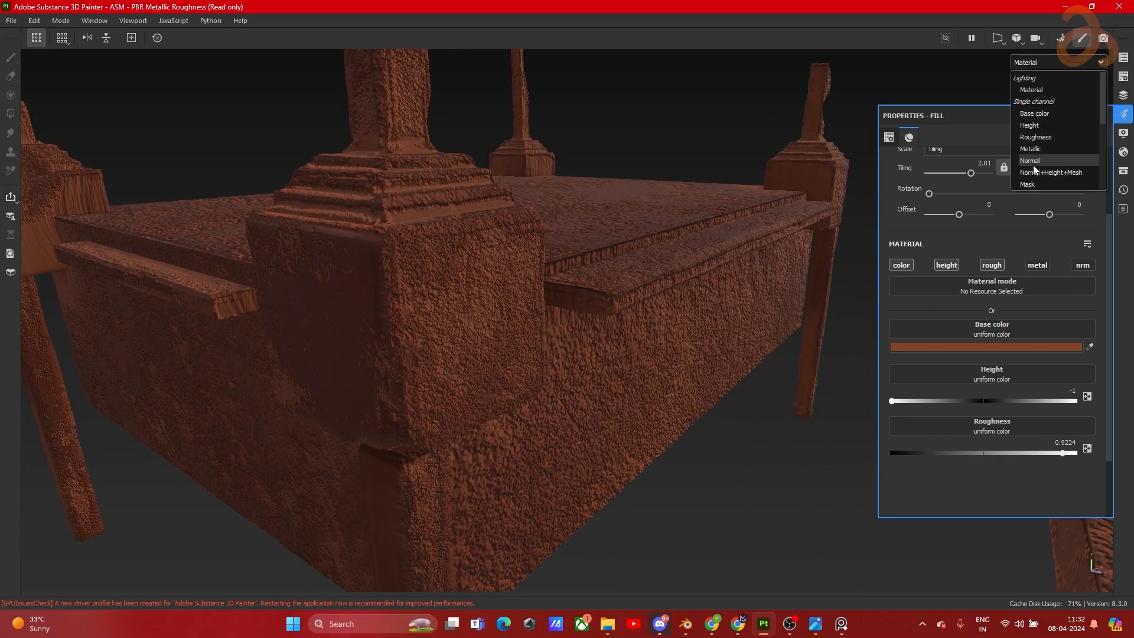
pyautogui.click(1032, 165)
pyautogui.click(1041, 66)
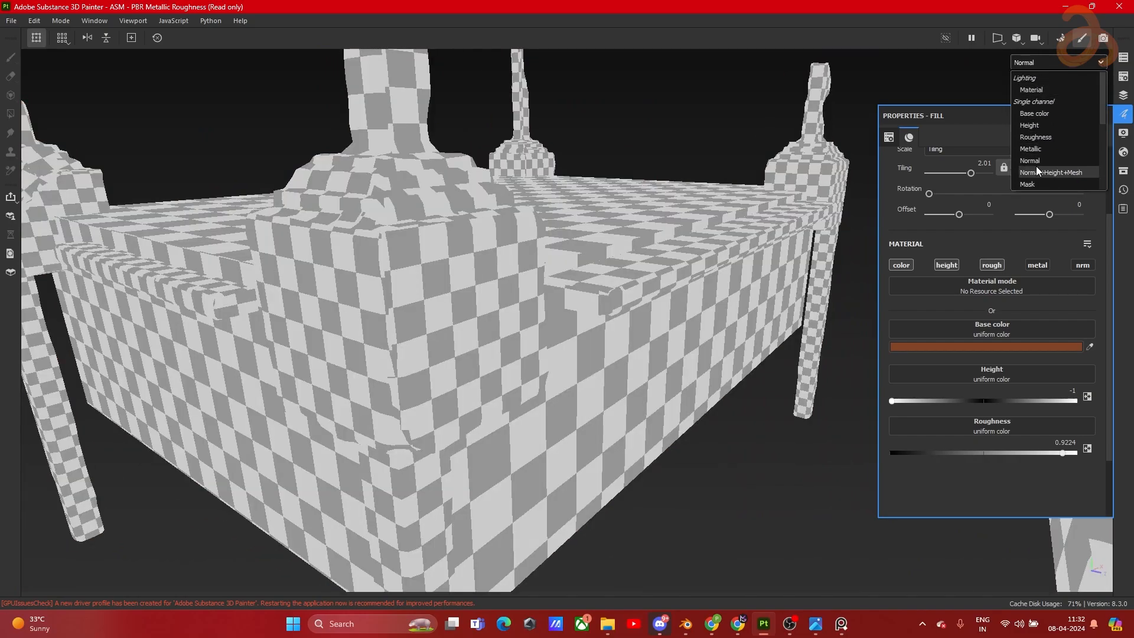
pyautogui.click(1036, 167)
pyautogui.scroll(-3, 530, 322)
pyautogui.keyDown('alt'); pyautogui.moveTo(582, 242); pyautogui.dragTo(580, 311); pyautogui.keyUp('alt')
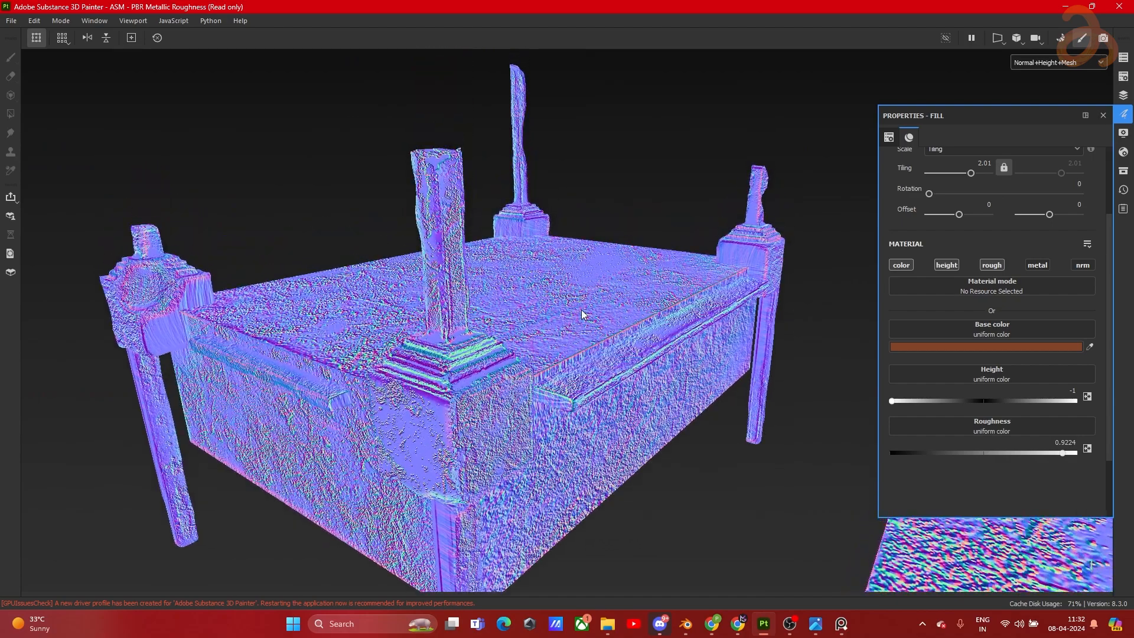
# Step: Try a height of 1 on the Mid Layer and switch the viewport back to the Material display
pyautogui.moveTo(891, 400); pyautogui.dragTo(1059, 399)
pyautogui.click(1054, 61)
pyautogui.click(1053, 91)
# Step: Examine the raised relief on the platform's sides and top and on the neighboring slab
pyautogui.scroll(5, 548, 418)
pyautogui.keyDown('alt'); pyautogui.moveTo(548, 418); pyautogui.dragTo(549, 225, button='middle'); pyautogui.keyUp('alt')
pyautogui.scroll(-5, 516, 366)
pyautogui.keyDown('alt'); pyautogui.moveTo(553, 377); pyautogui.dragTo(313, 258, button='middle'); pyautogui.keyUp('alt')
pyautogui.keyDown('alt'); pyautogui.moveTo(449, 248); pyautogui.dragTo(476, 374); pyautogui.keyUp('alt')
pyautogui.keyDown('alt'); pyautogui.moveTo(423, 343); pyautogui.dragTo(529, 458, button='middle'); pyautogui.keyUp('alt')
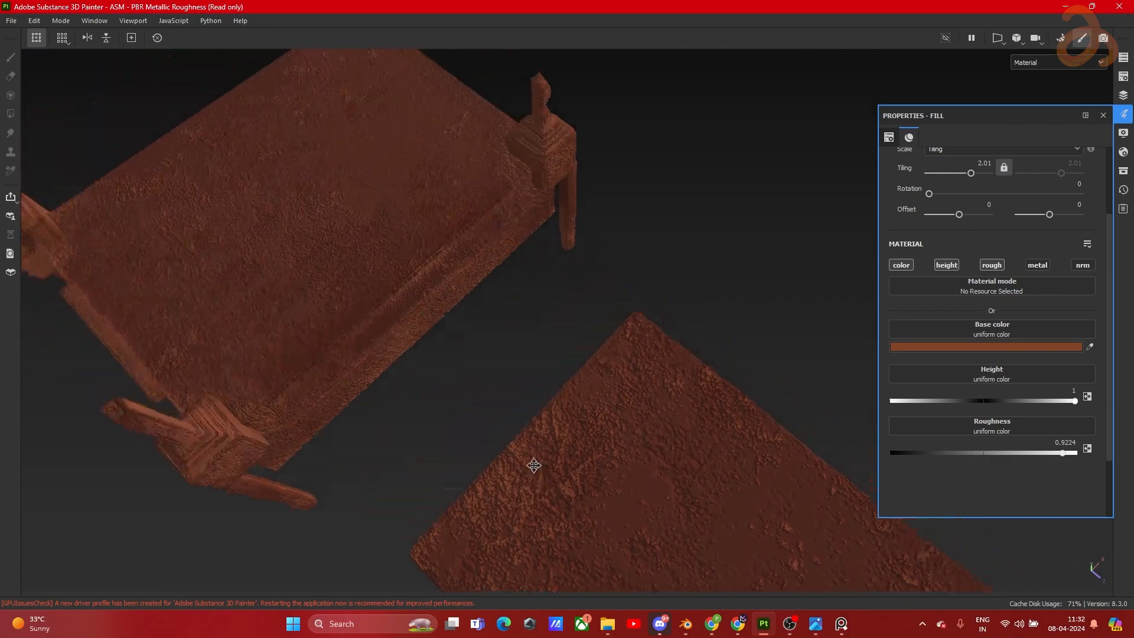
pyautogui.keyDown('alt'); pyautogui.moveTo(378, 339); pyautogui.dragTo(528, 462, button='middle'); pyautogui.keyUp('alt')
pyautogui.keyDown('alt'); pyautogui.moveTo(528, 462); pyautogui.dragTo(398, 349); pyautogui.keyUp('alt')
pyautogui.scroll(3, 419, 505)
pyautogui.keyDown('alt'); pyautogui.moveTo(420, 505); pyautogui.dragTo(406, 373, button='middle'); pyautogui.keyUp('alt')
pyautogui.keyDown('alt'); pyautogui.moveTo(430, 415); pyautogui.dragTo(417, 374, button='middle'); pyautogui.keyUp('alt')
# Step: Set the Mid Layer's height to 0.0536 and check the subtler relief on the corner post
pyautogui.moveTo(1069, 401); pyautogui.dragTo(990, 399)
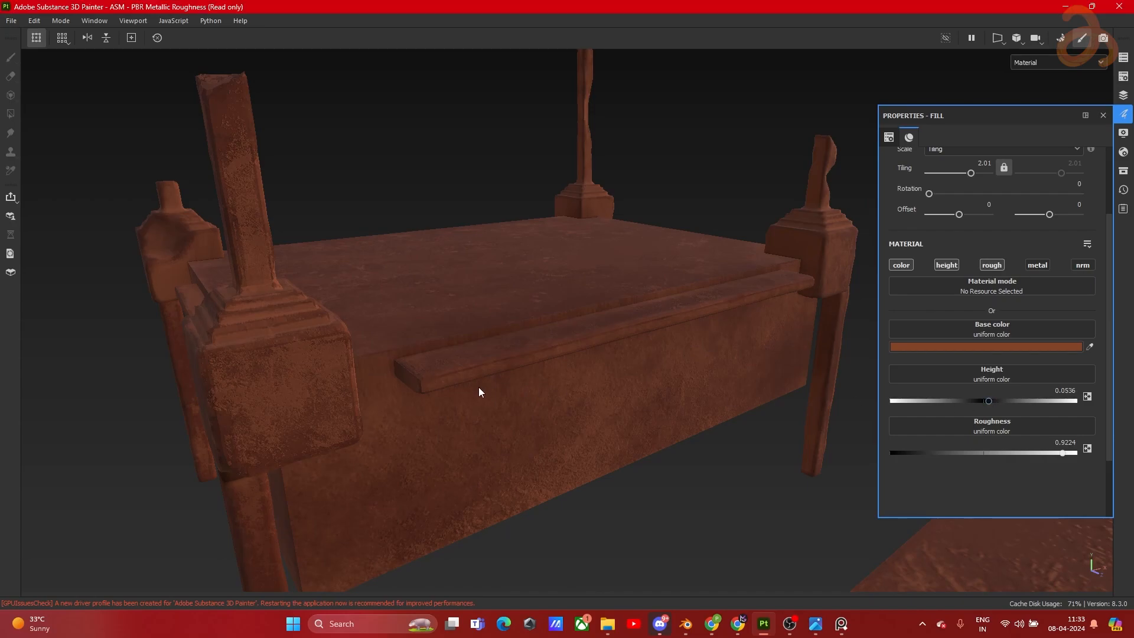
pyautogui.keyDown('alt'); pyautogui.moveTo(417, 388); pyautogui.dragTo(508, 289, button='middle'); pyautogui.keyUp('alt')
pyautogui.scroll(3, 399, 291)
pyautogui.keyDown('alt'); pyautogui.moveTo(398, 290); pyautogui.dragTo(626, 195); pyautogui.keyUp('alt')
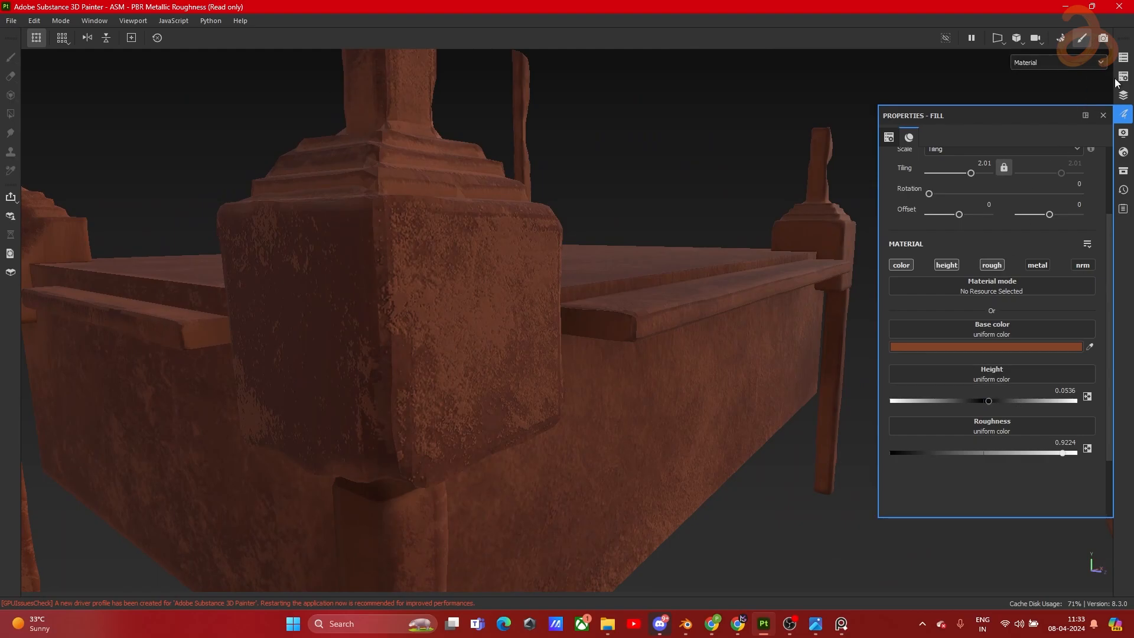
# Step: Try a texture set size of 4096 and check the surface detail on the platform and its corner posts
pyautogui.press('Tab')
pyautogui.click(997, 125)
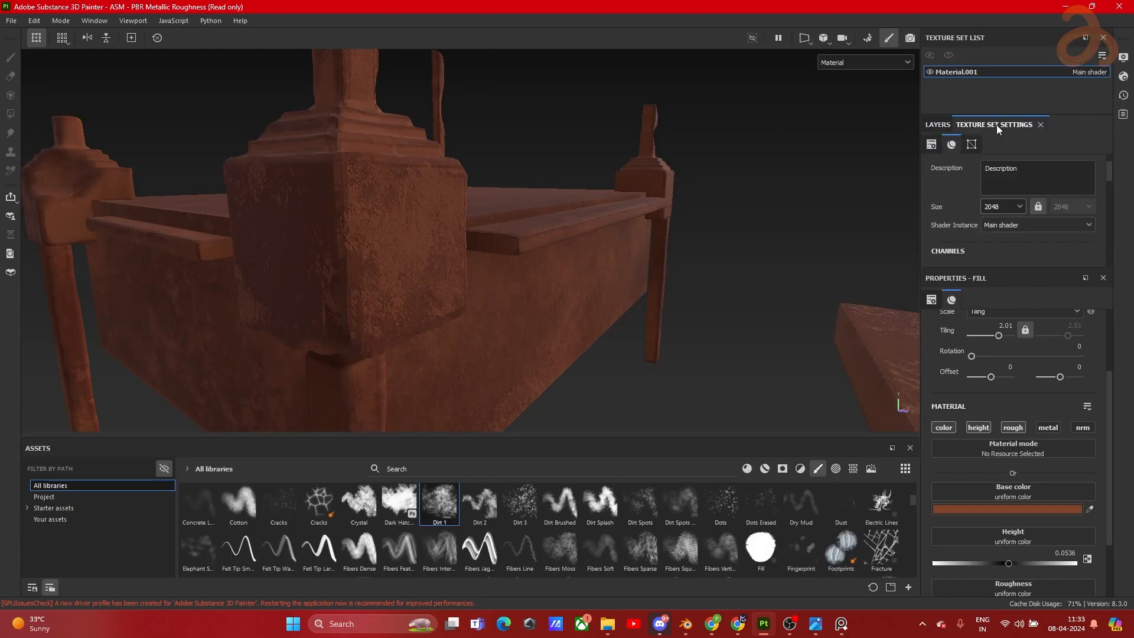
pyautogui.click(1001, 206)
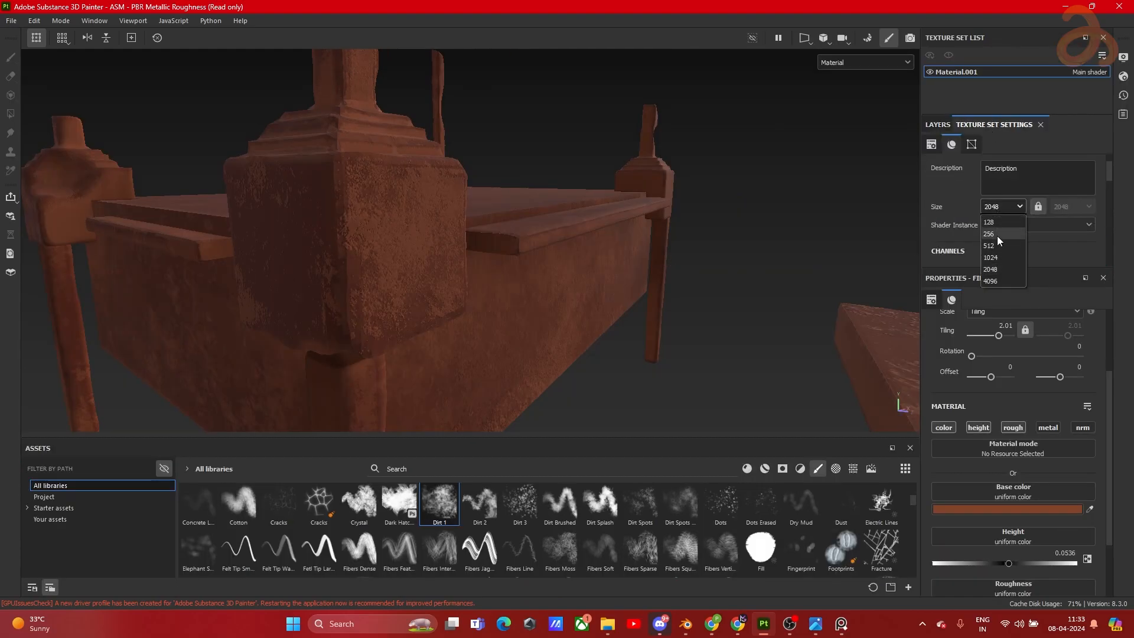
pyautogui.click(990, 281)
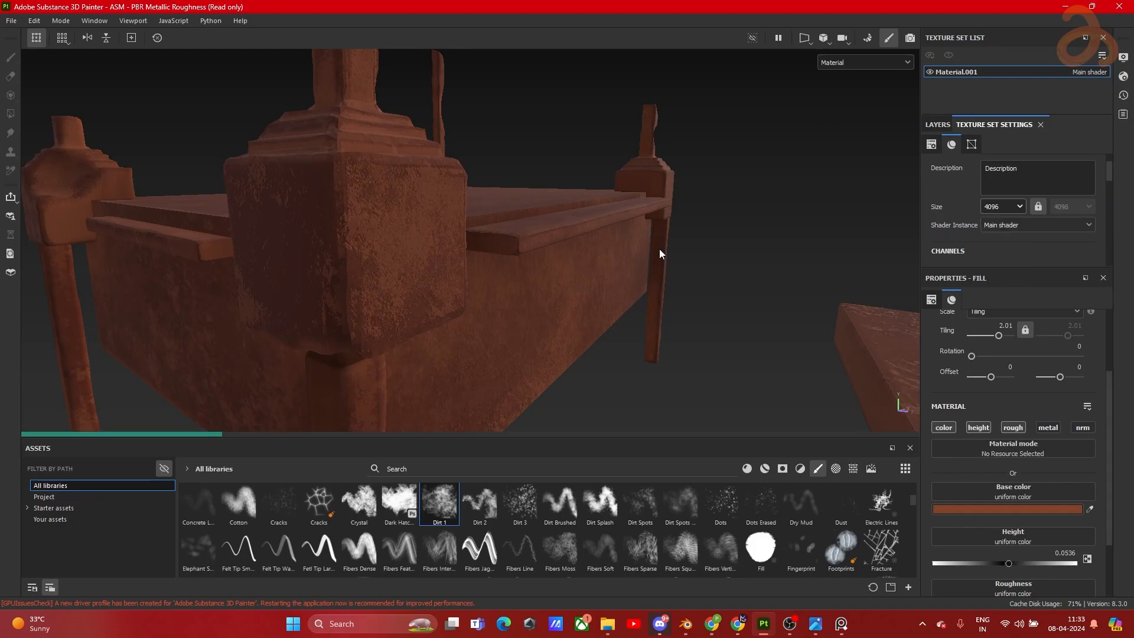
pyautogui.keyDown('alt'); pyautogui.moveTo(654, 305); pyautogui.dragTo(584, 325); pyautogui.keyUp('alt')
pyautogui.press('Tab')
pyautogui.scroll(-2, 584, 324)
pyautogui.keyDown('alt'); pyautogui.moveTo(600, 355); pyautogui.dragTo(596, 266, button='middle'); pyautogui.keyUp('alt')
pyautogui.keyDown('alt'); pyautogui.moveTo(499, 330); pyautogui.dragTo(559, 311); pyautogui.keyUp('alt')
pyautogui.press('Tab')
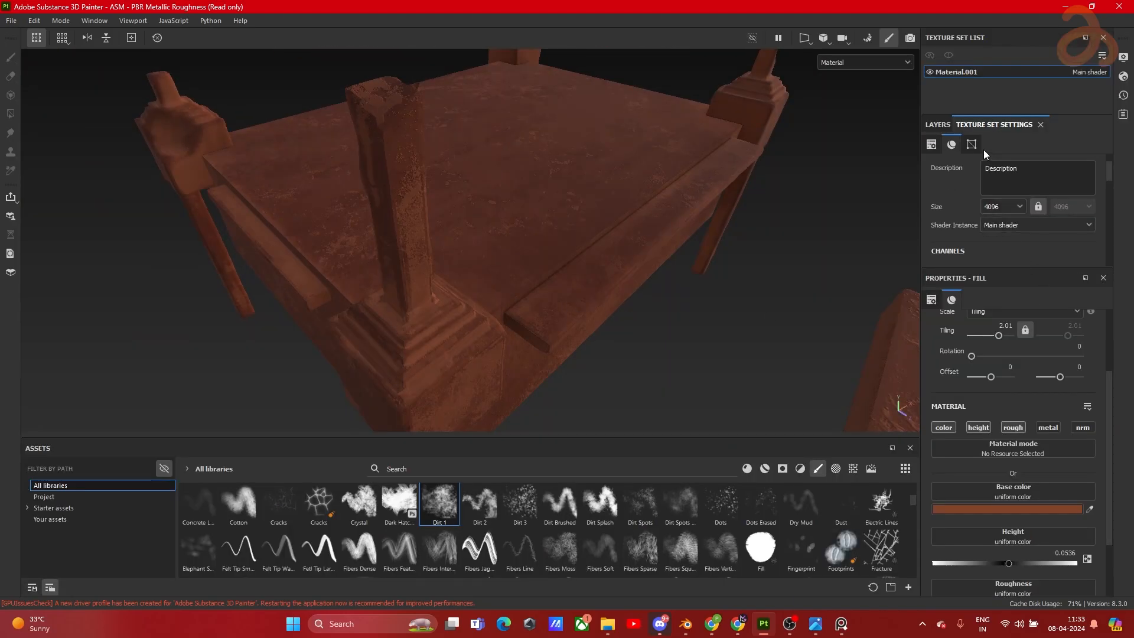
# Step: Compare the Mid Layer with its height channel off and on, set its height to -0.0531, and inspect the corner post's relief
pyautogui.click(938, 125)
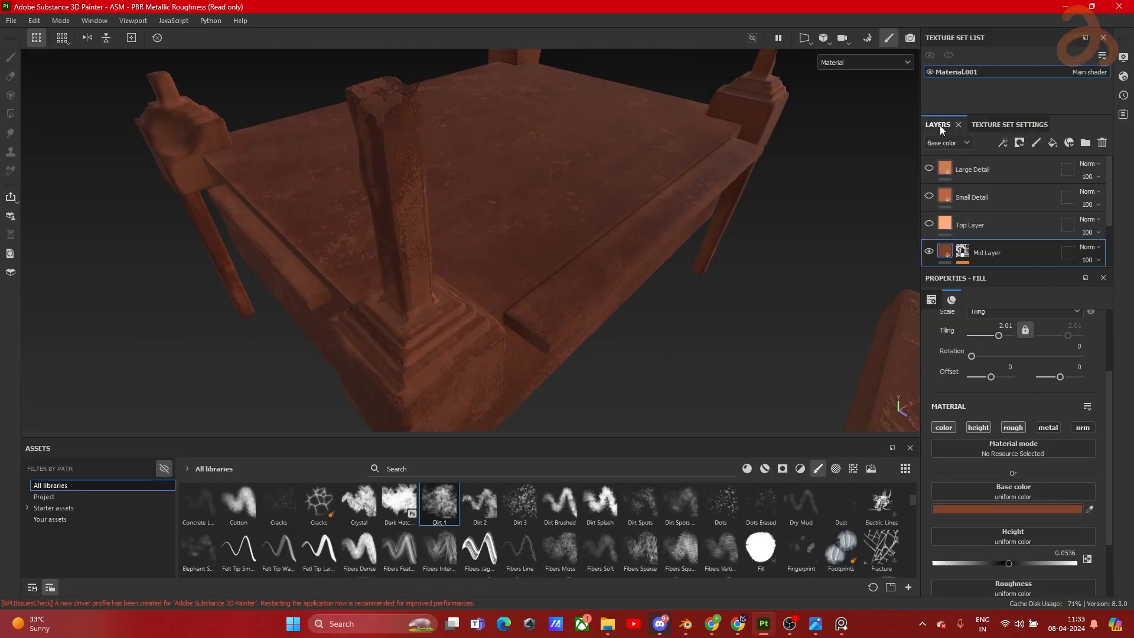
pyautogui.click(979, 429)
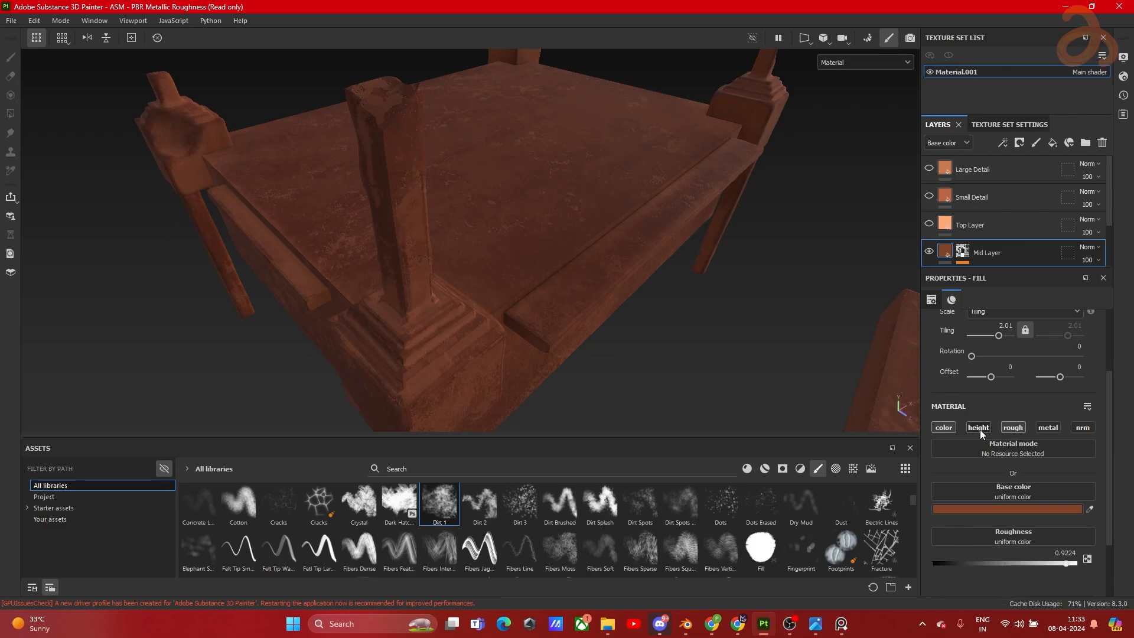
pyautogui.click(980, 430)
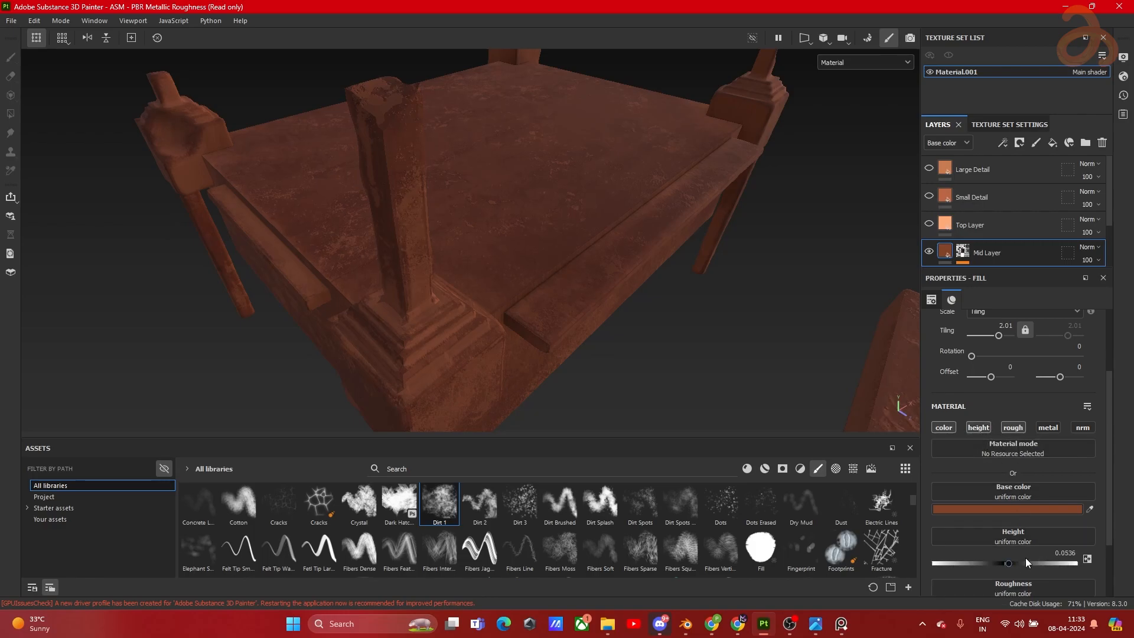
pyautogui.moveTo(1008, 564); pyautogui.dragTo(1000, 565)
pyautogui.scroll(3, 494, 258)
pyautogui.keyDown('alt'); pyautogui.moveTo(472, 270); pyautogui.dragTo(760, 284, button='middle'); pyautogui.keyUp('alt')
pyautogui.keyDown('alt'); pyautogui.moveTo(759, 284); pyautogui.dragTo(398, 271); pyautogui.keyUp('alt')
pyautogui.scroll(-5, 413, 260)
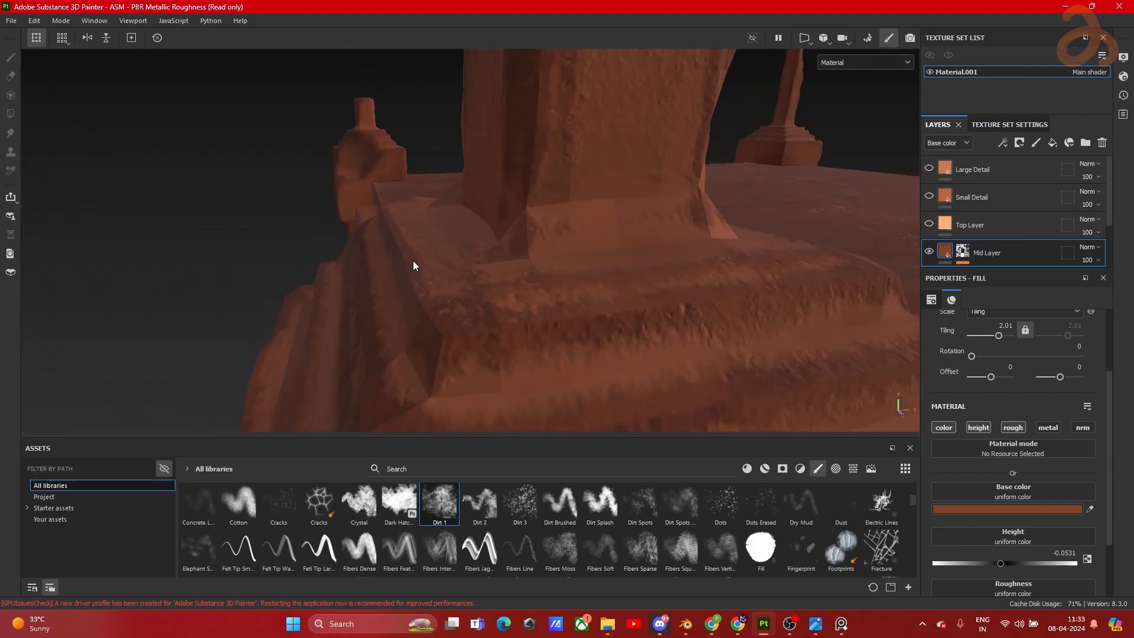
pyautogui.scroll(-4, 426, 276)
pyautogui.keyDown('alt'); pyautogui.moveTo(546, 221); pyautogui.dragTo(416, 225, button='middle'); pyautogui.keyUp('alt')
pyautogui.keyDown('alt'); pyautogui.moveTo(361, 247); pyautogui.dragTo(443, 263); pyautogui.keyUp('alt')
pyautogui.scroll(3, 384, 263)
pyautogui.keyDown('alt'); pyautogui.moveTo(384, 263); pyautogui.dragTo(455, 201, button='middle'); pyautogui.keyUp('alt')
# Step: Make the Top Layer visible and add a black mask to it
pyautogui.click(967, 229)
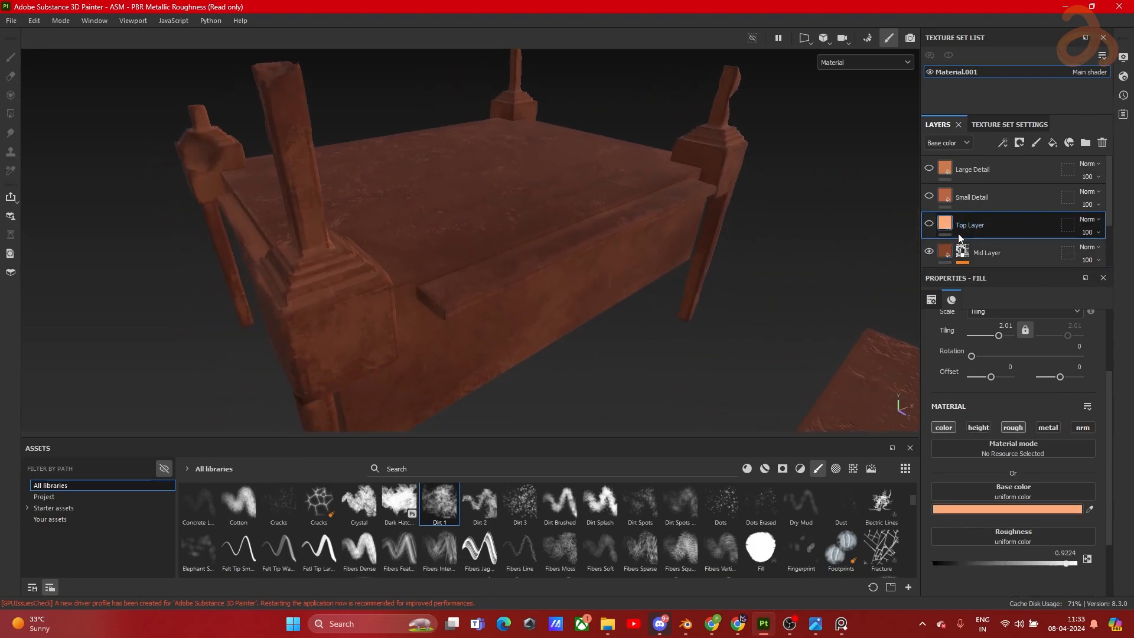
pyautogui.click(930, 224)
pyautogui.scroll(-4, 640, 265)
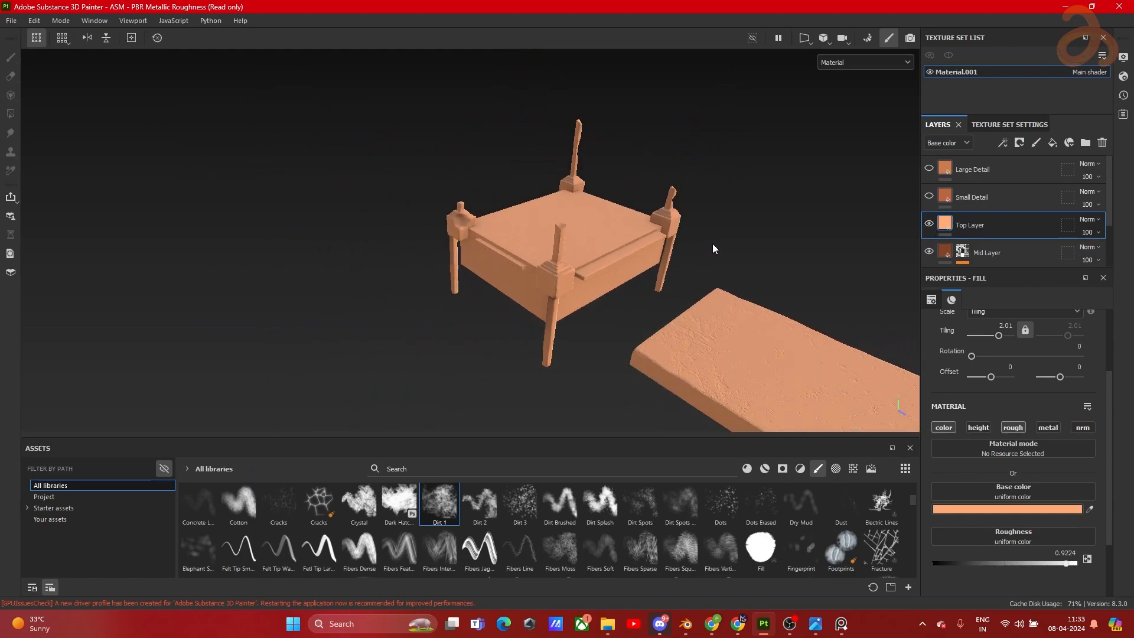
pyautogui.keyDown('alt'); pyautogui.moveTo(713, 245); pyautogui.dragTo(610, 221, button='middle'); pyautogui.keyUp('alt')
pyautogui.scroll(3, 611, 220)
pyautogui.click(1069, 142)
pyautogui.click(1024, 170)
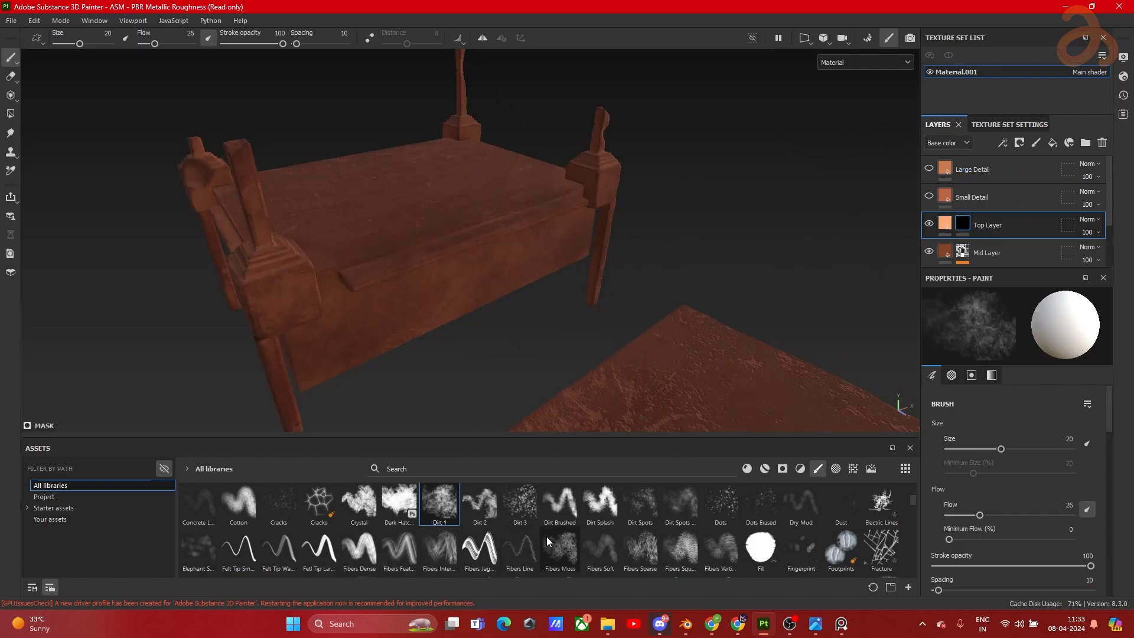
# Step: Try the Moss From Top smart mask on the Top Layer and undo it
pyautogui.click(783, 470)
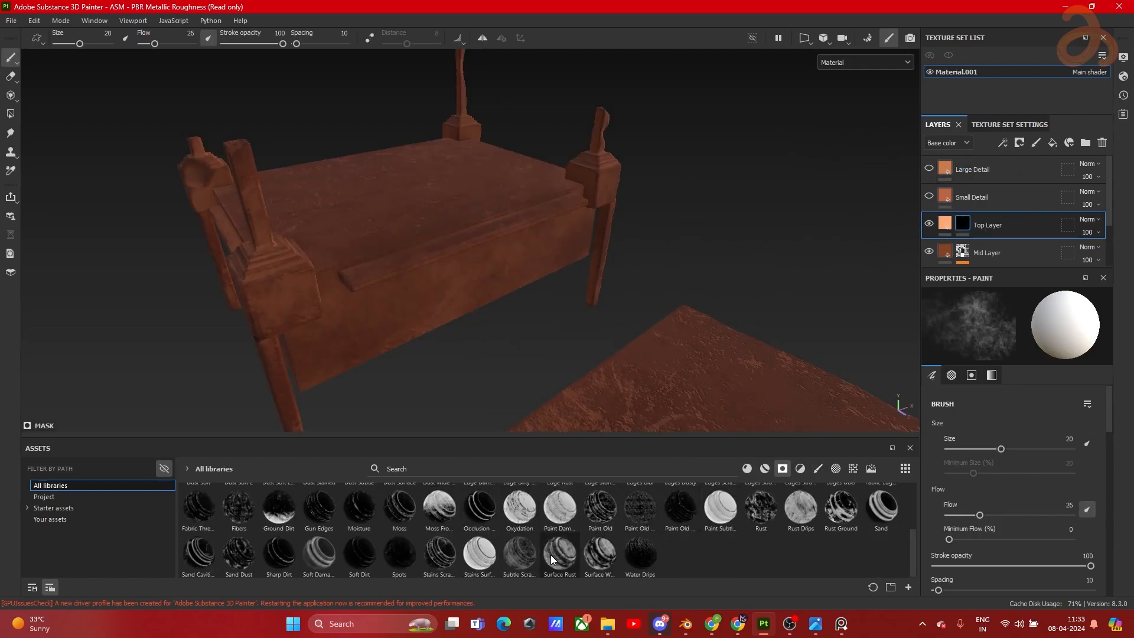
pyautogui.moveTo(440, 524)
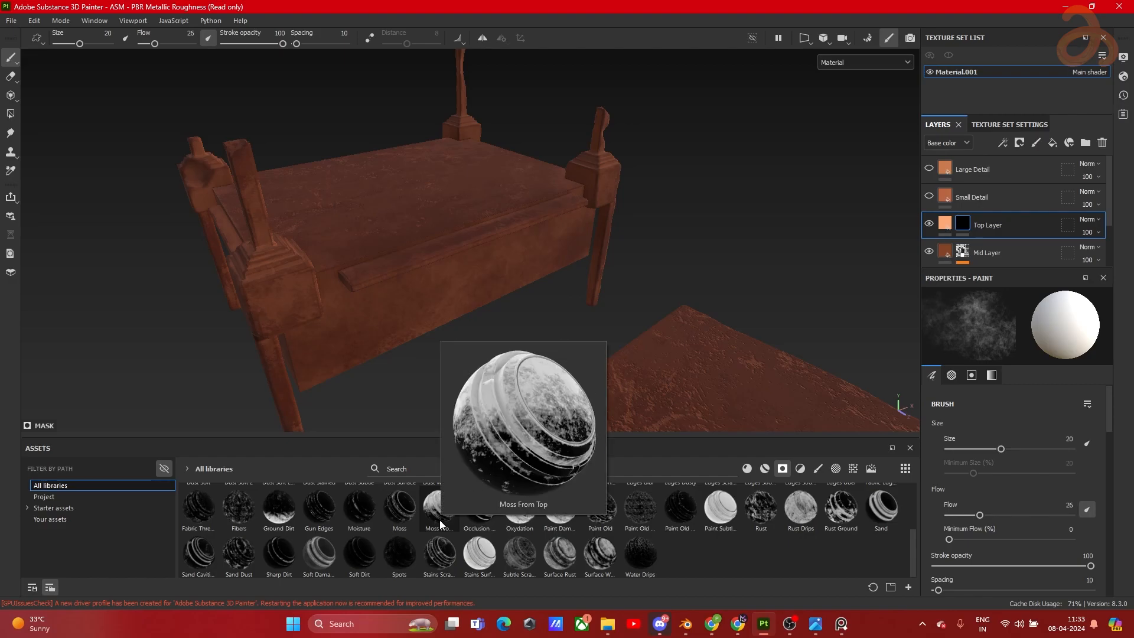
pyautogui.moveTo(440, 523); pyautogui.dragTo(971, 229)
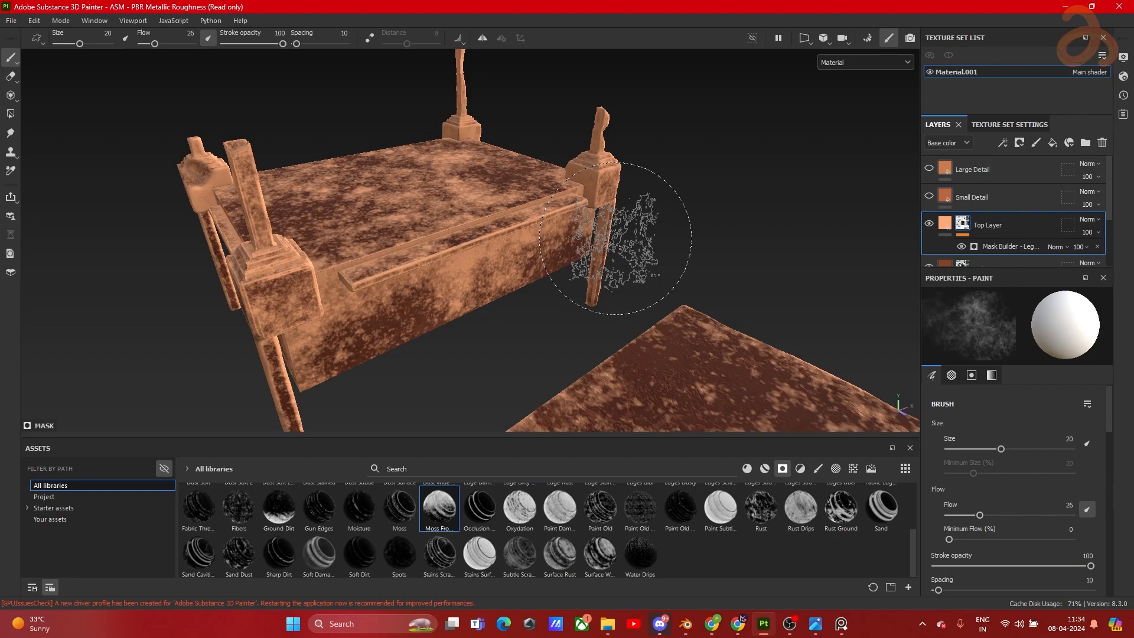
pyautogui.hotkey('ctrl', 'z')
# Step: Try the Stains Surface smart mask on the Top Layer, check it on the platform, and undo it
pyautogui.moveTo(480, 555); pyautogui.dragTo(963, 225)
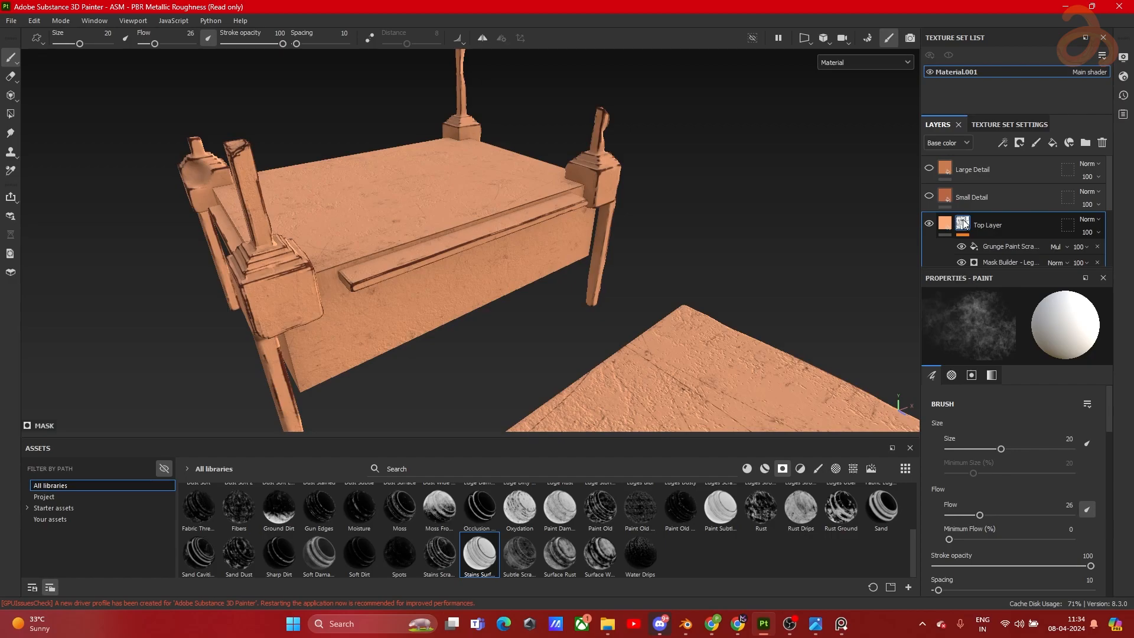
pyautogui.keyDown('alt'); pyautogui.moveTo(595, 322); pyautogui.dragTo(570, 312); pyautogui.keyUp('alt')
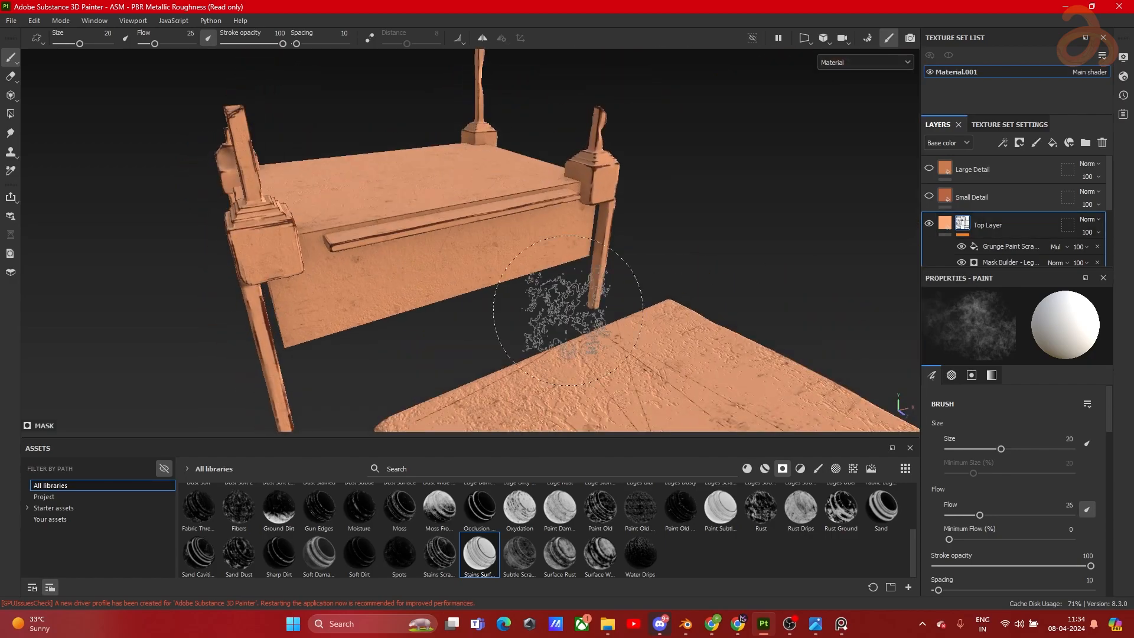
pyautogui.hotkey('ctrl', 'z')
# Step: Try the Subtle Scratches and Surface Rust smart masks on the Top Layer, undoing each one
pyautogui.moveTo(519, 555); pyautogui.dragTo(962, 226)
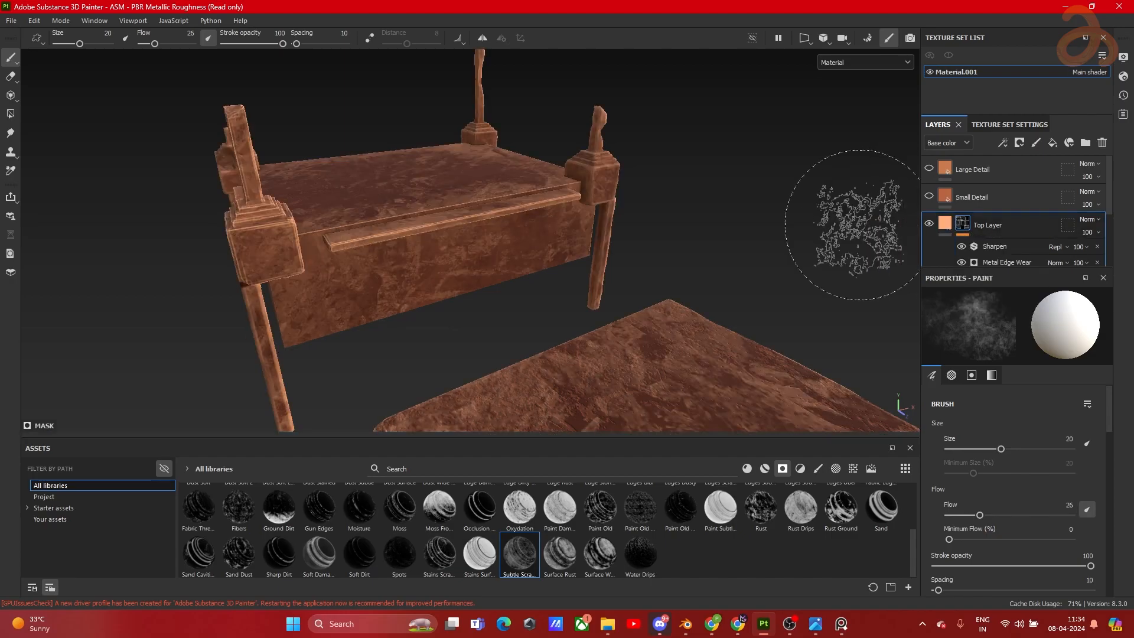
pyautogui.hotkey('ctrl', 'z')
pyautogui.moveTo(559, 555); pyautogui.dragTo(958, 229)
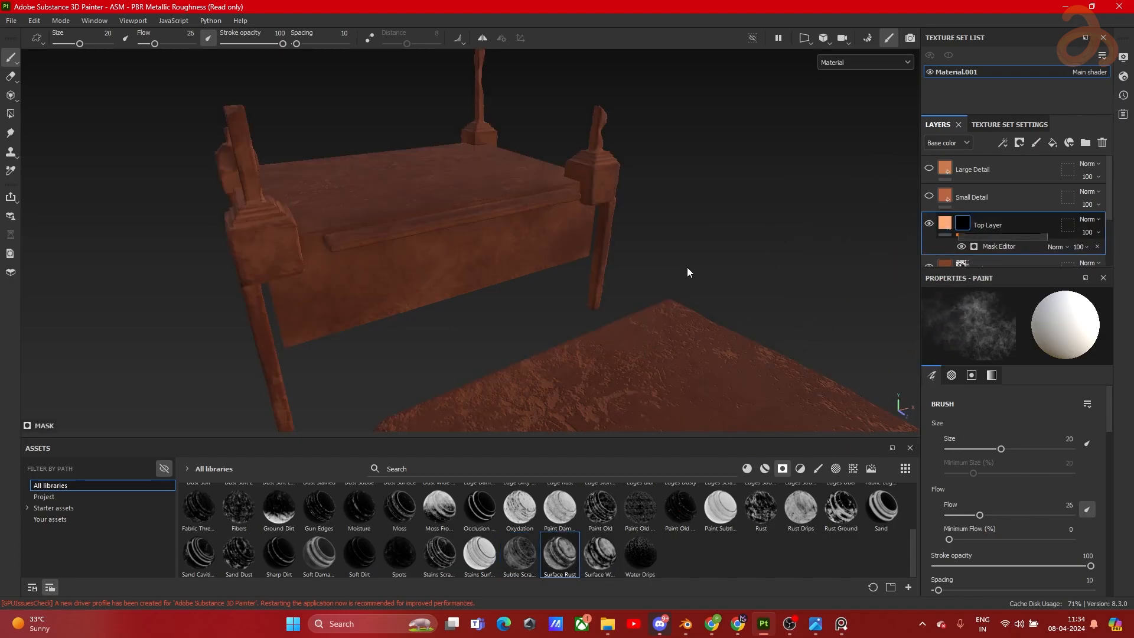
pyautogui.keyDown('alt'); pyautogui.moveTo(720, 253); pyautogui.dragTo(671, 240); pyautogui.keyUp('alt')
pyautogui.hotkey('ctrl', 'z')
# Step: Apply the Dust Dirty smart mask to the Top Layer
pyautogui.scroll(3, 691, 520)
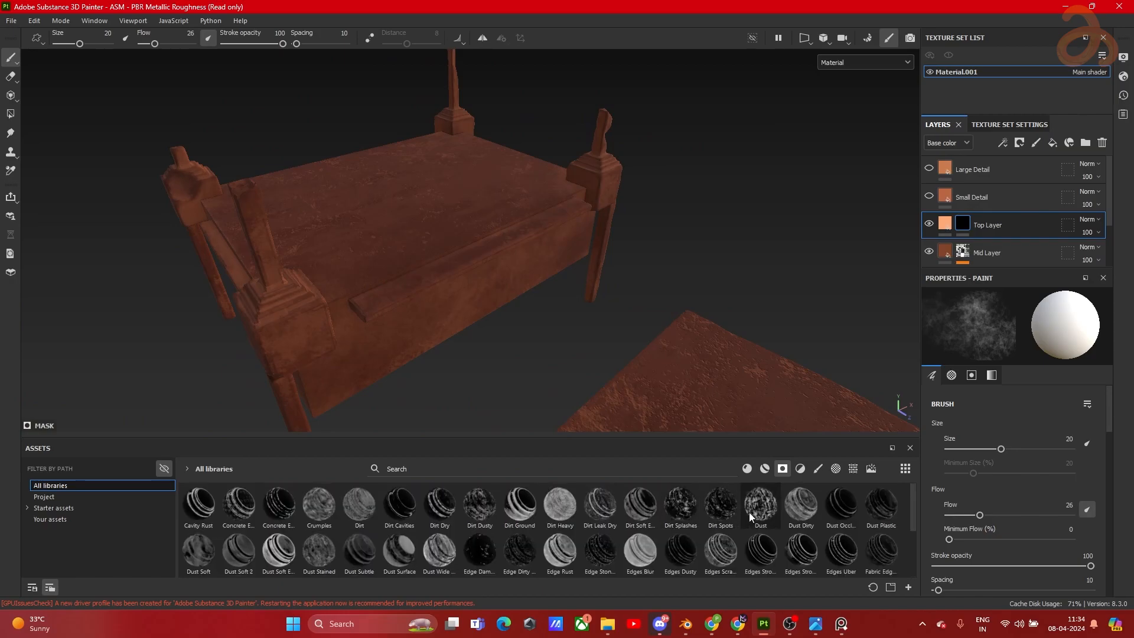
pyautogui.moveTo(799, 508); pyautogui.dragTo(960, 227)
pyautogui.keyDown('alt'); pyautogui.moveTo(535, 285); pyautogui.dragTo(610, 205); pyautogui.keyUp('alt')
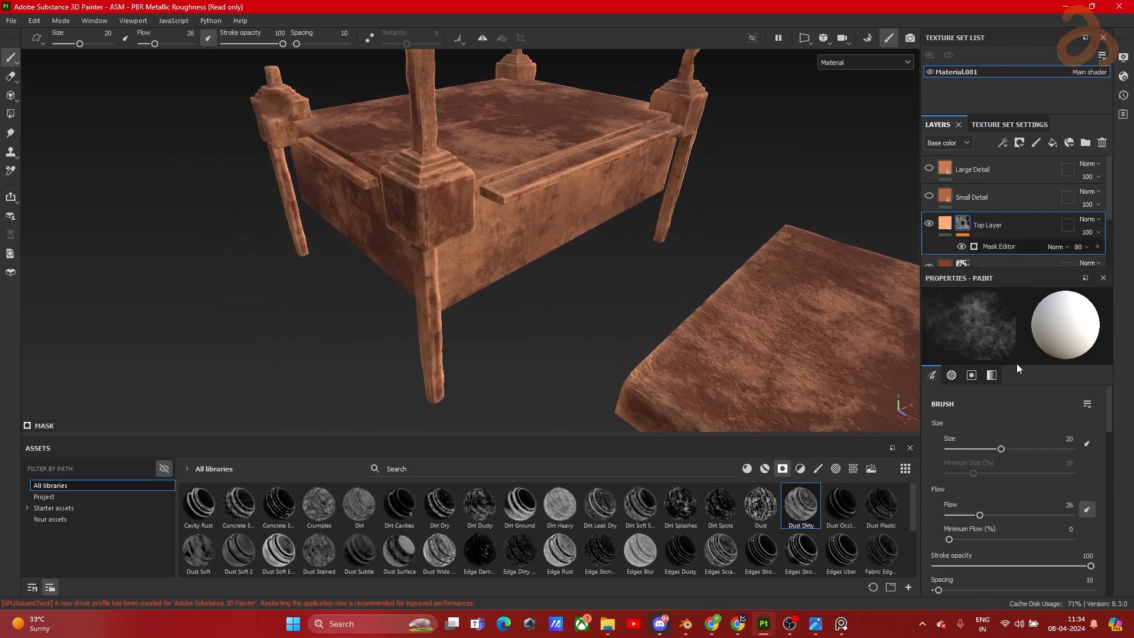
# Step: Turn on Global Invert in the Top Layer's Mask Editor generator and set its Global Balance to 0.7
pyautogui.scroll(1, 985, 390)
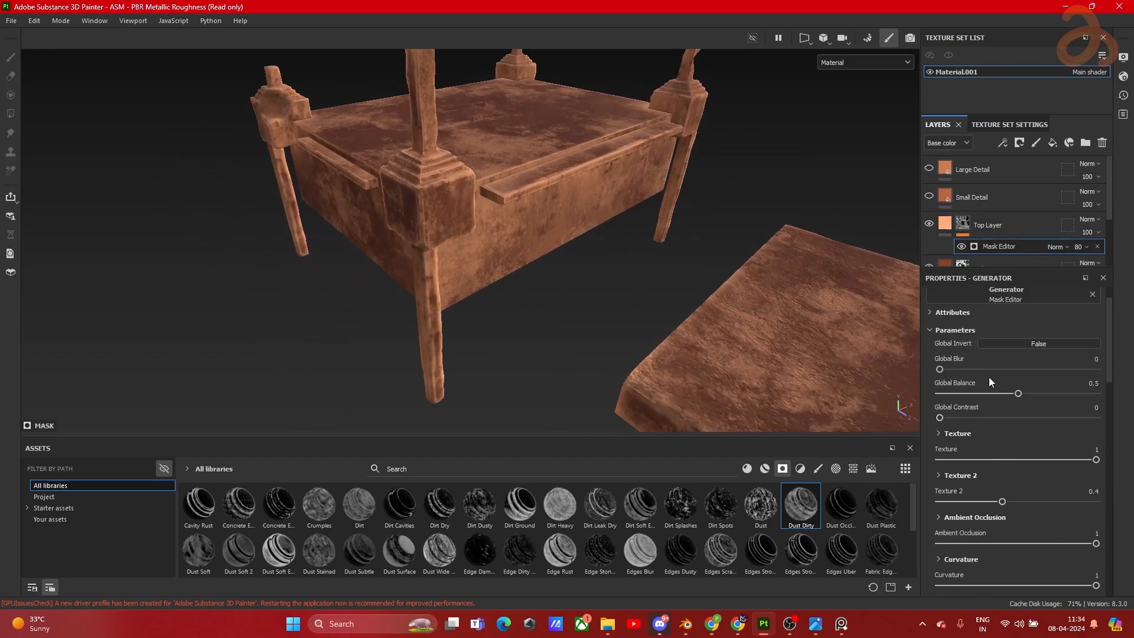
pyautogui.click(1015, 343)
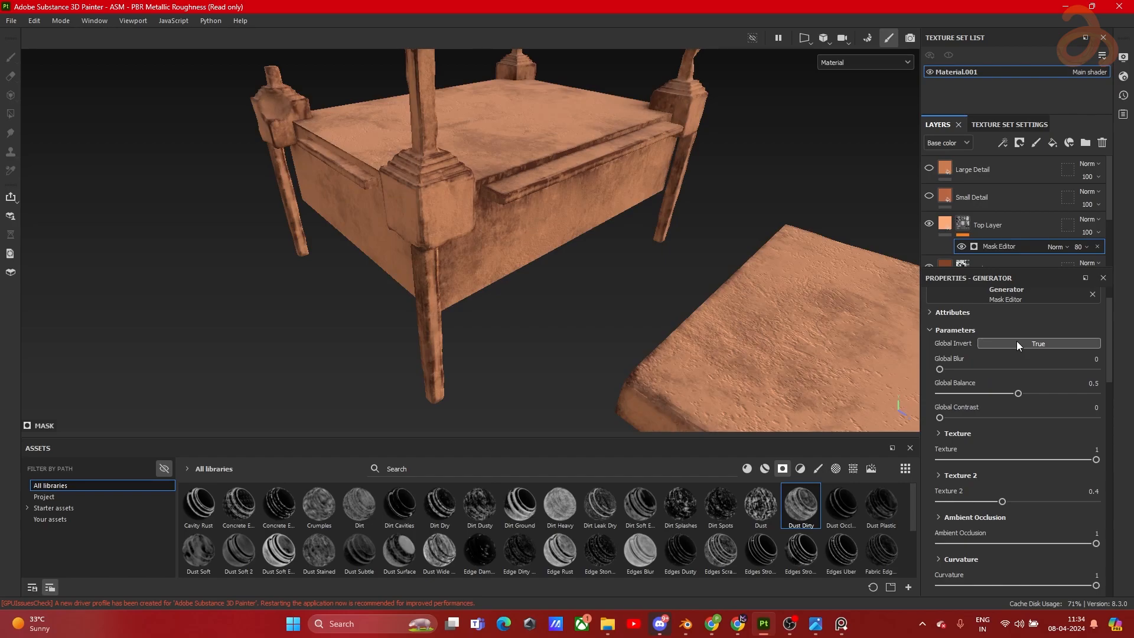
pyautogui.keyDown('alt'); pyautogui.moveTo(632, 232); pyautogui.dragTo(558, 300, button='middle'); pyautogui.keyUp('alt')
pyautogui.scroll(2, 558, 300)
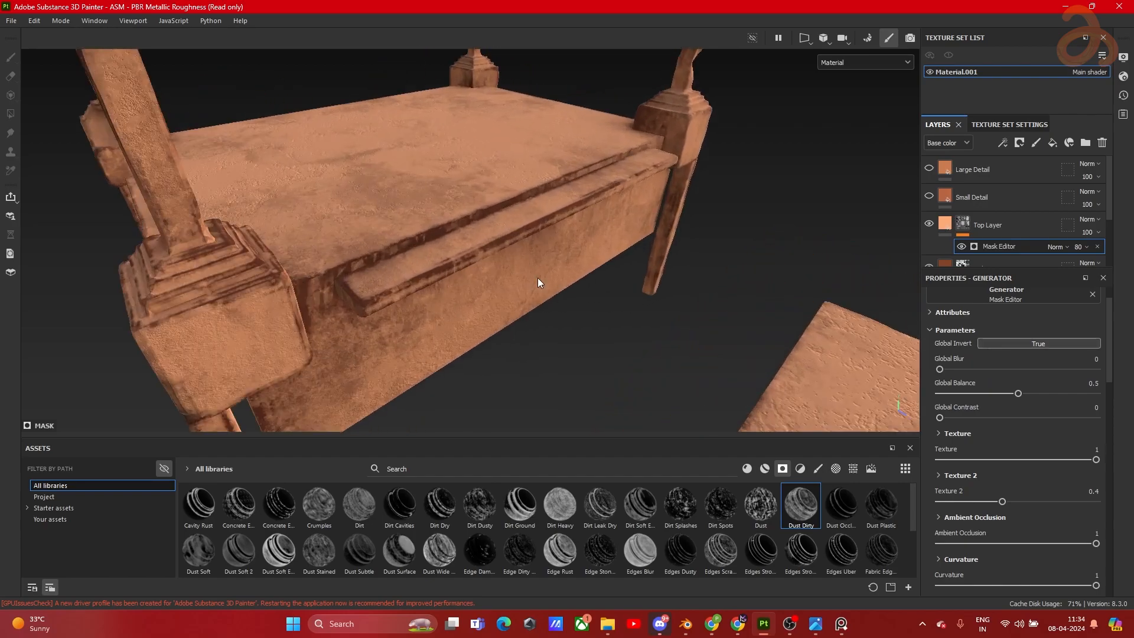
pyautogui.keyDown('alt'); pyautogui.moveTo(537, 277); pyautogui.dragTo(741, 346); pyautogui.keyUp('alt')
pyautogui.moveTo(940, 369)
pyautogui.mouseDown()
pyautogui.moveTo(978, 371)
pyautogui.moveTo(939, 370)
pyautogui.mouseUp()
pyautogui.moveTo(1013, 394); pyautogui.dragTo(1049, 394)
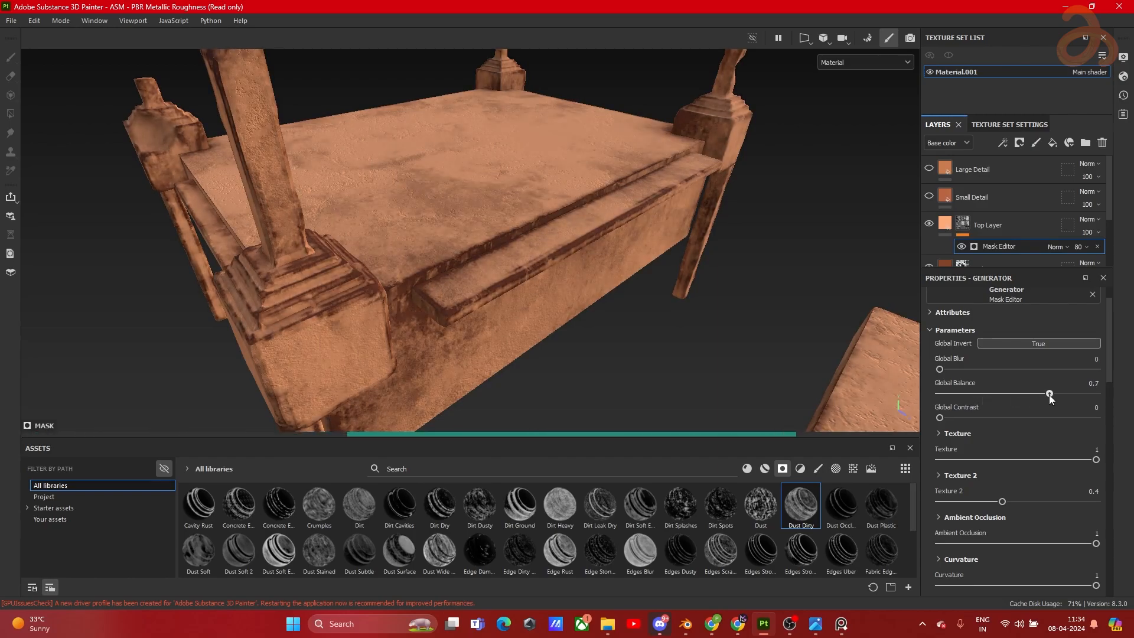
# Step: Set the texture set size to 2048 and the Top Layer mask's Global Balance to 0.63
pyautogui.click(1010, 125)
pyautogui.click(1007, 208)
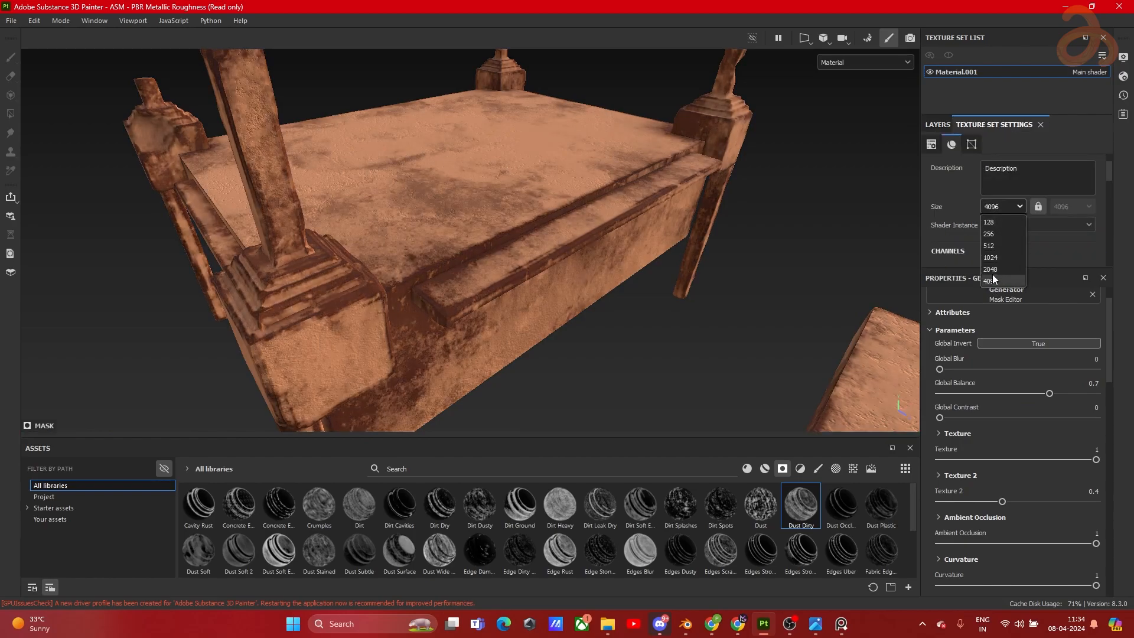
pyautogui.click(994, 273)
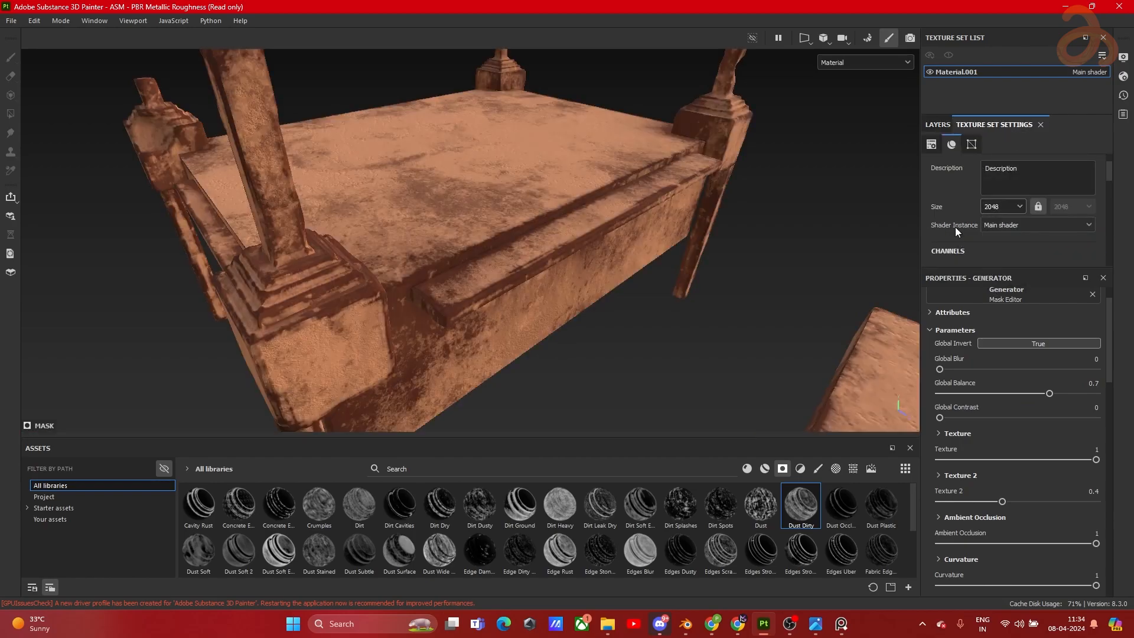
pyautogui.click(936, 126)
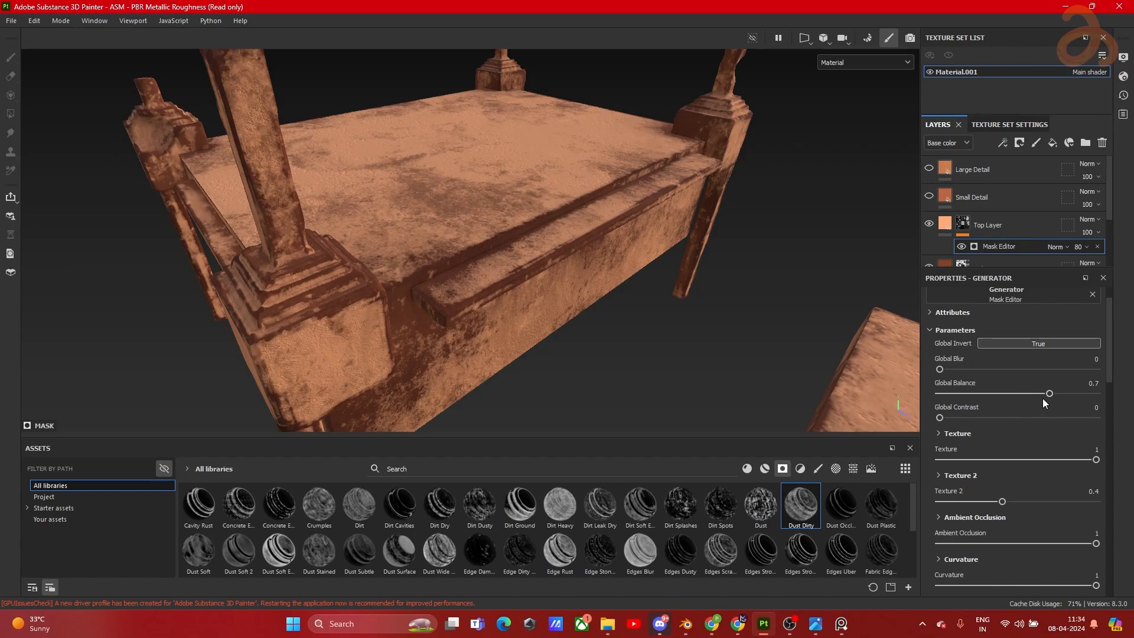
pyautogui.moveTo(1050, 390)
pyautogui.mouseDown()
pyautogui.moveTo(945, 393)
pyautogui.moveTo(1057, 401)
pyautogui.moveTo(1043, 401)
pyautogui.mouseUp()
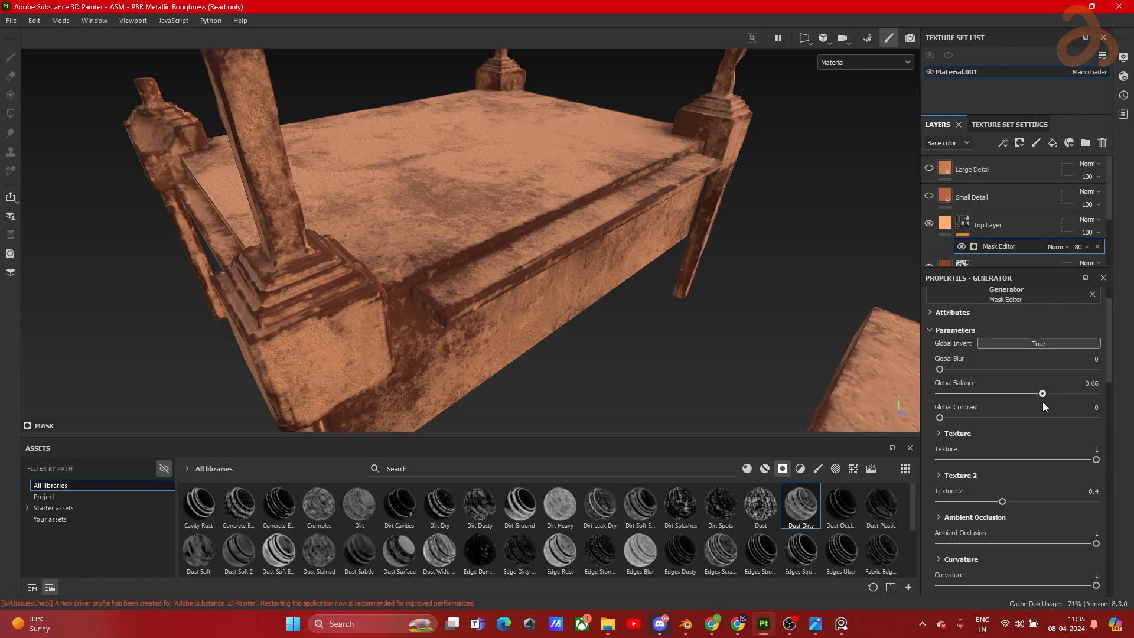
# Step: Compare different blending modes for the Top Layer on the model and set it to Multiply
pyautogui.click(1093, 220)
pyautogui.click(1079, 238)
pyautogui.scroll(1, 1086, 223)
pyautogui.scroll(1, 1088, 223)
pyautogui.scroll(1, 1088, 223)
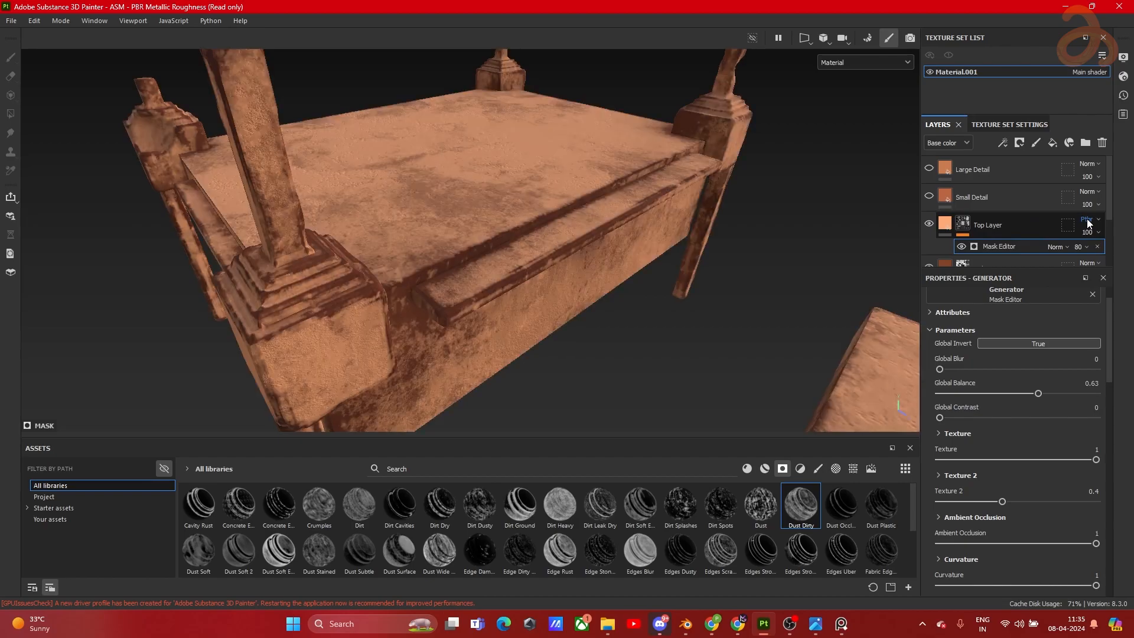
pyautogui.scroll(1, 1088, 223)
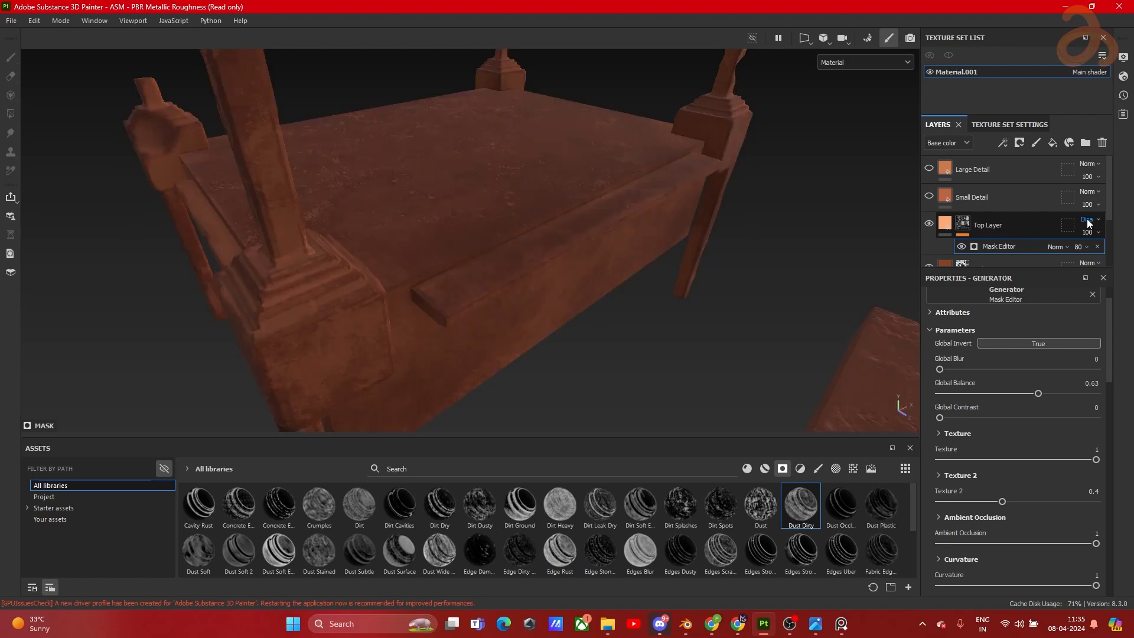
pyautogui.scroll(-3, 1088, 223)
pyautogui.scroll(-5, 1088, 223)
pyautogui.scroll(-1, 1088, 223)
pyautogui.scroll(-5, 1090, 219)
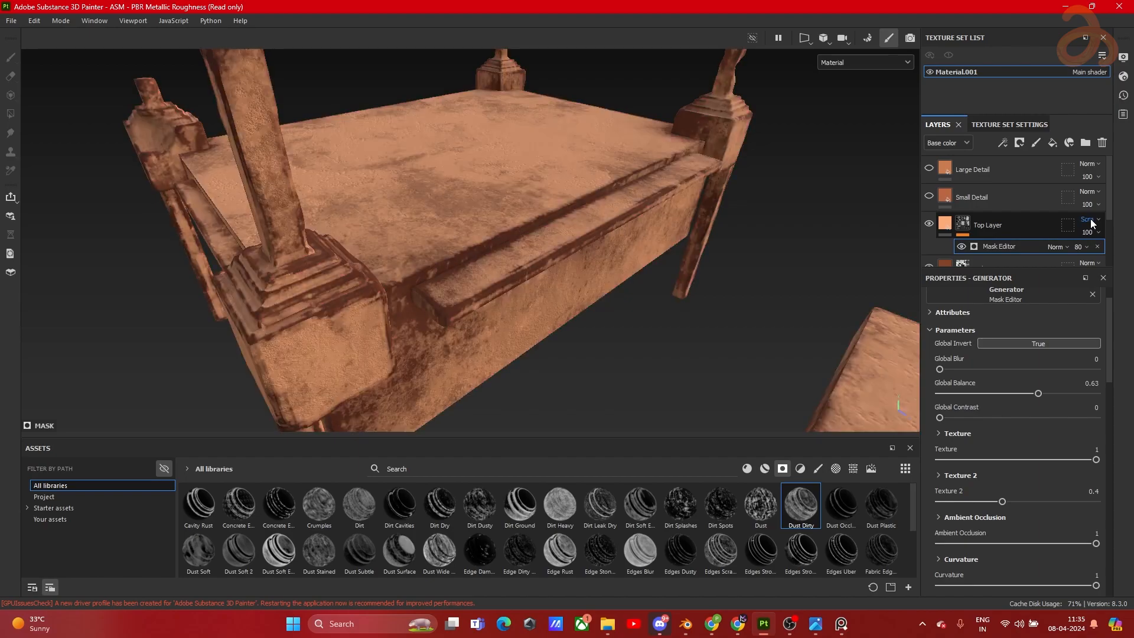
pyautogui.scroll(-3, 1090, 219)
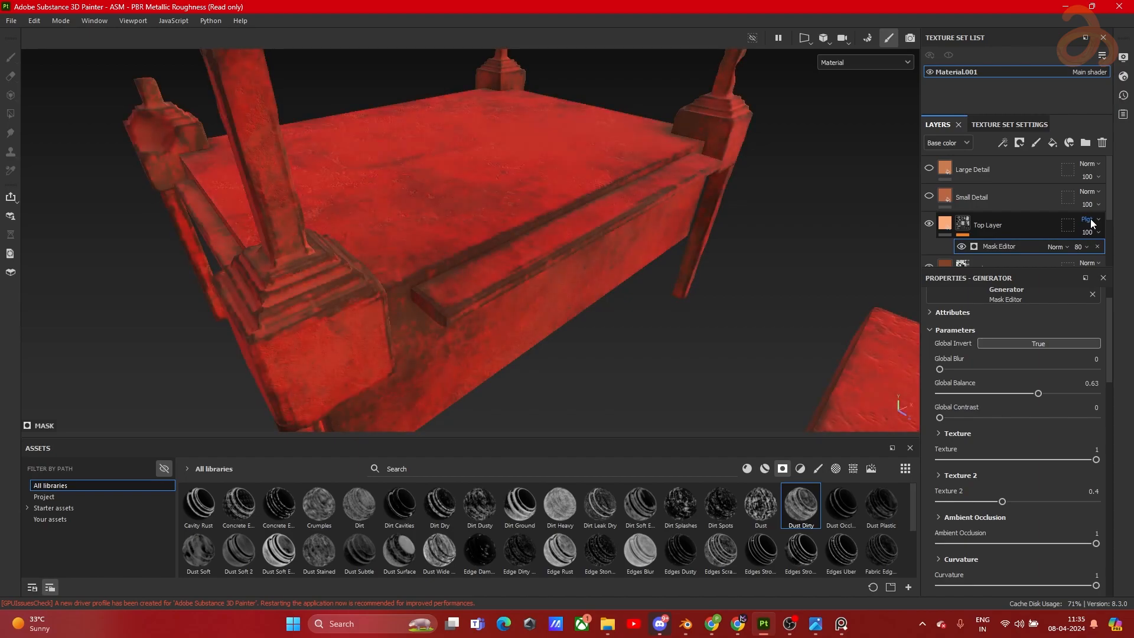
pyautogui.scroll(-3, 1090, 218)
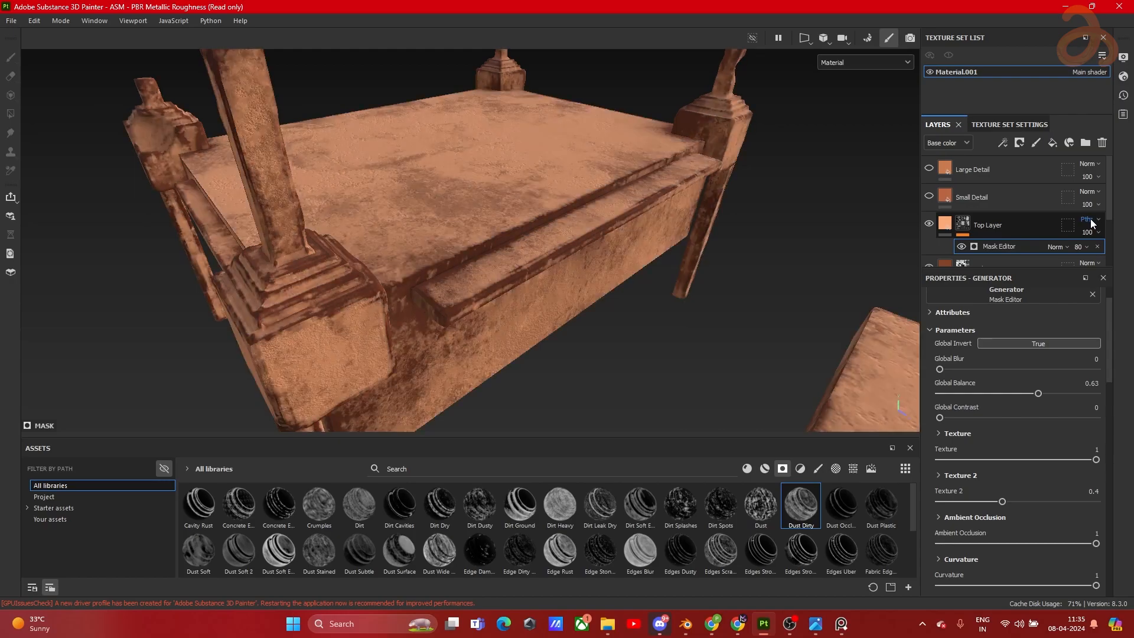
pyautogui.scroll(-1, 1090, 218)
pyautogui.scroll(-2, 1090, 219)
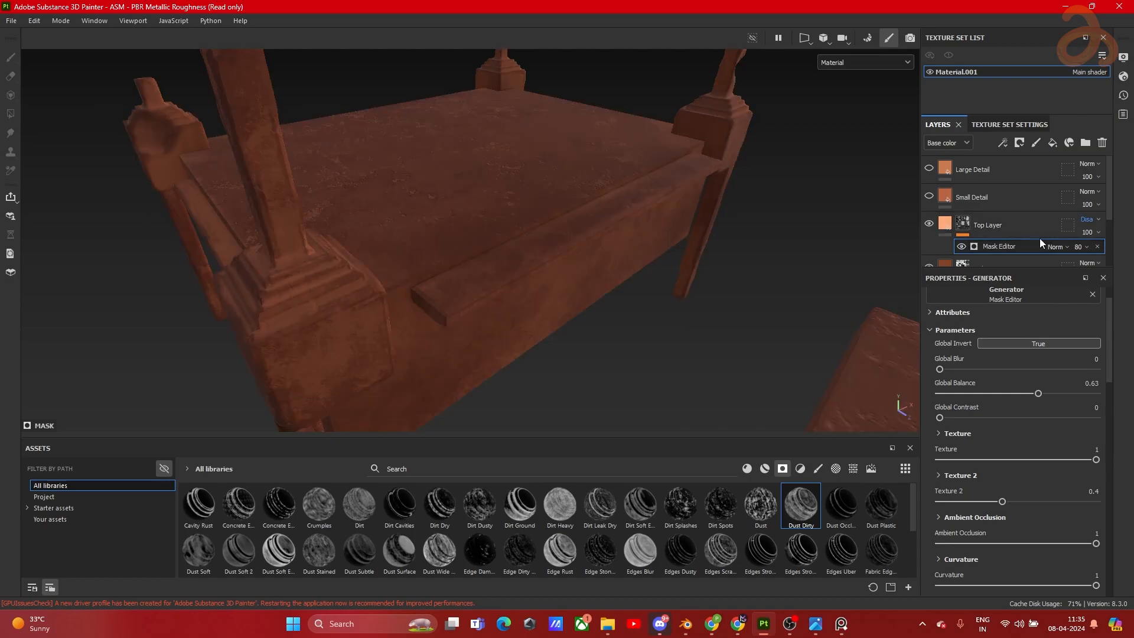
pyautogui.scroll(-1, 1090, 219)
# Step: Set the Top Layer mask's Global Balance to 1 and Global Contrast to 0.38, and open the generator's Texture parameters
pyautogui.moveTo(947, 417); pyautogui.dragTo(1105, 402)
pyautogui.click(957, 434)
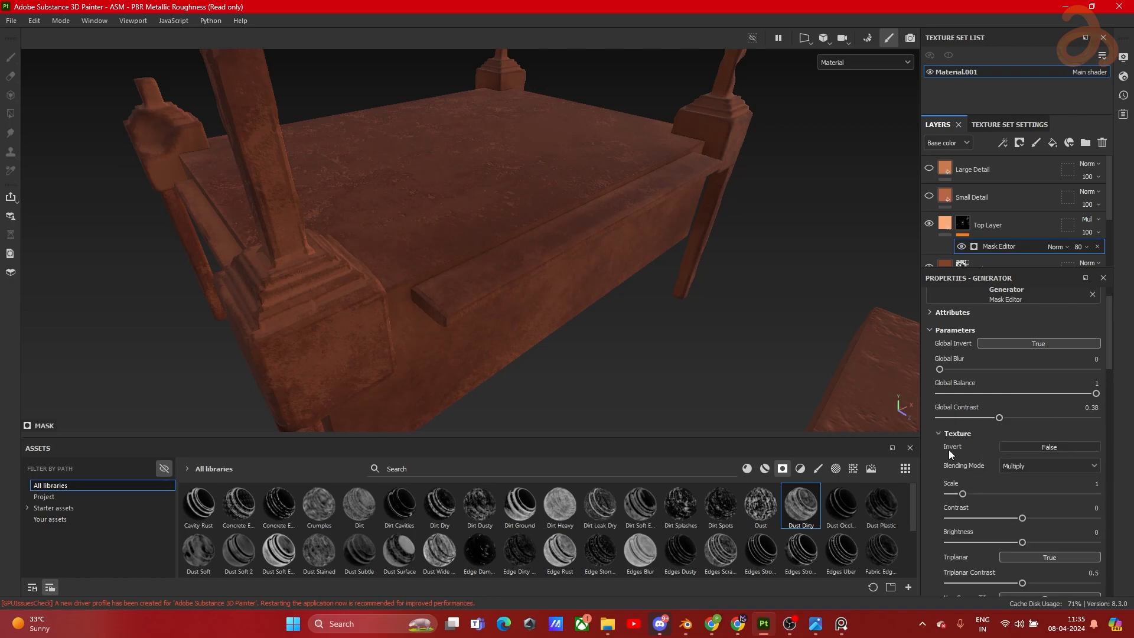
# Step: Set the Texture parameters of the Top Layer mask's generator to Scale 2.37, Contrast -0.54 and Brightness 0.59
pyautogui.moveTo(1023, 540); pyautogui.dragTo(989, 492)
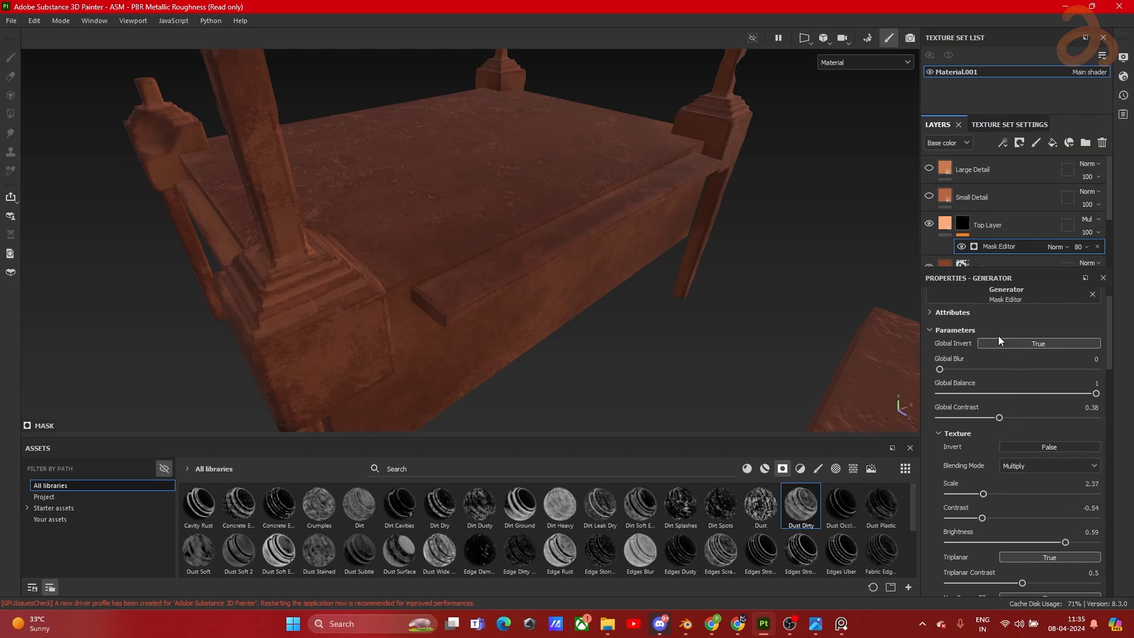
pyautogui.click(1086, 247)
pyautogui.moveTo(1114, 267)
pyautogui.mouseDown()
pyautogui.moveTo(1131, 277)
pyautogui.moveTo(1114, 278)
pyautogui.mouseUp()
# Step: Compare blending modes for the Top Layer, set it to Normal, and lower the mask generator's Global Balance to 0.59
pyautogui.click(1090, 219)
pyautogui.click(1090, 220)
pyautogui.press('Down')
pyautogui.press('Down')
pyautogui.press('Down')
pyautogui.press('Down')
pyautogui.press('Down')
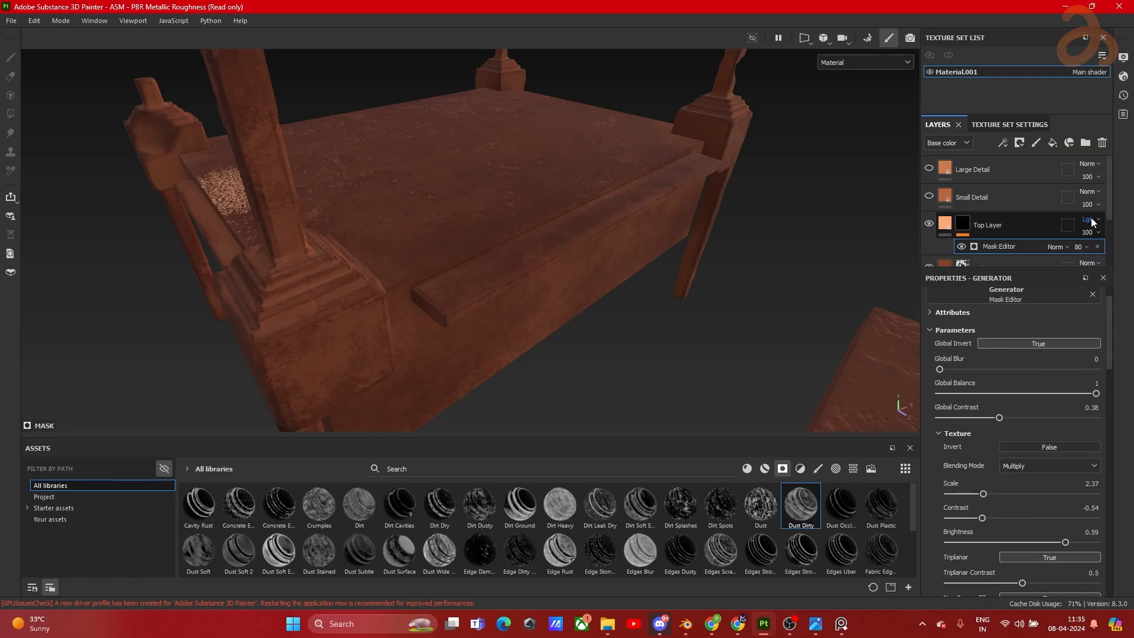
pyautogui.press('Down')
pyautogui.press('Down')
pyautogui.press('Down')
pyautogui.press('Down')
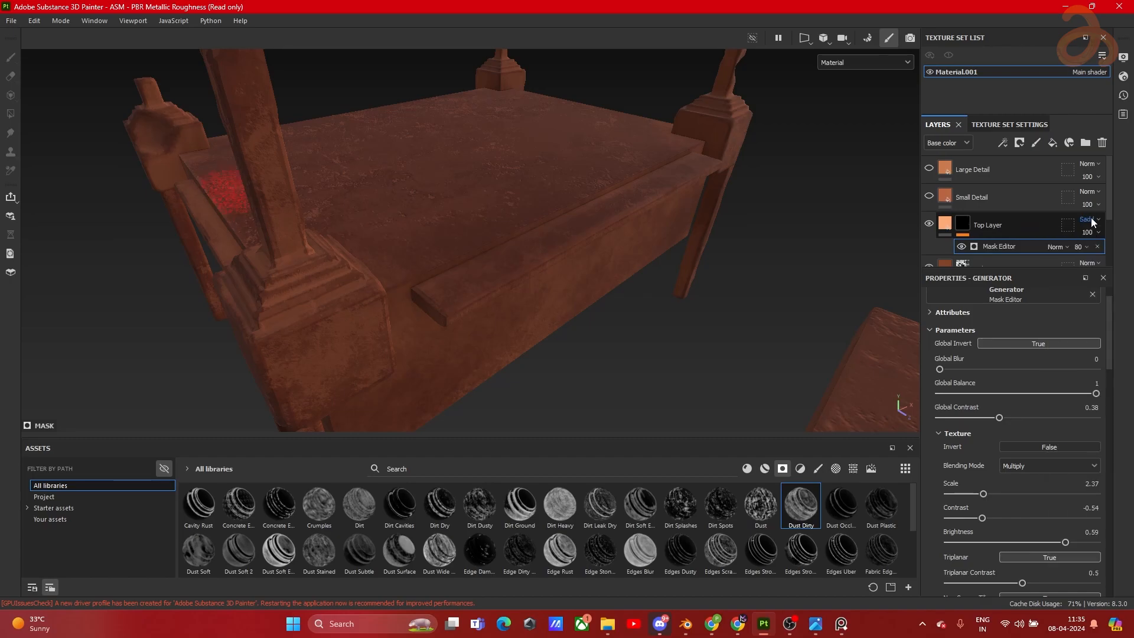
pyautogui.press('Down')
pyautogui.press('Down')
pyautogui.press('Down')
pyautogui.press('Down')
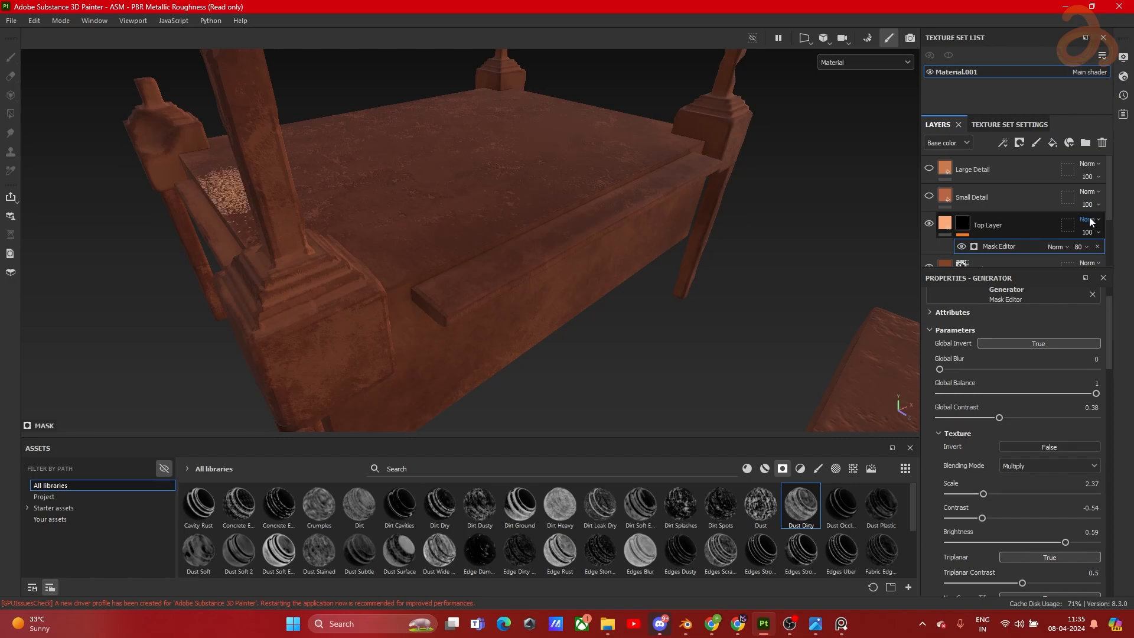
pyautogui.moveTo(1070, 390); pyautogui.dragTo(1029, 391)
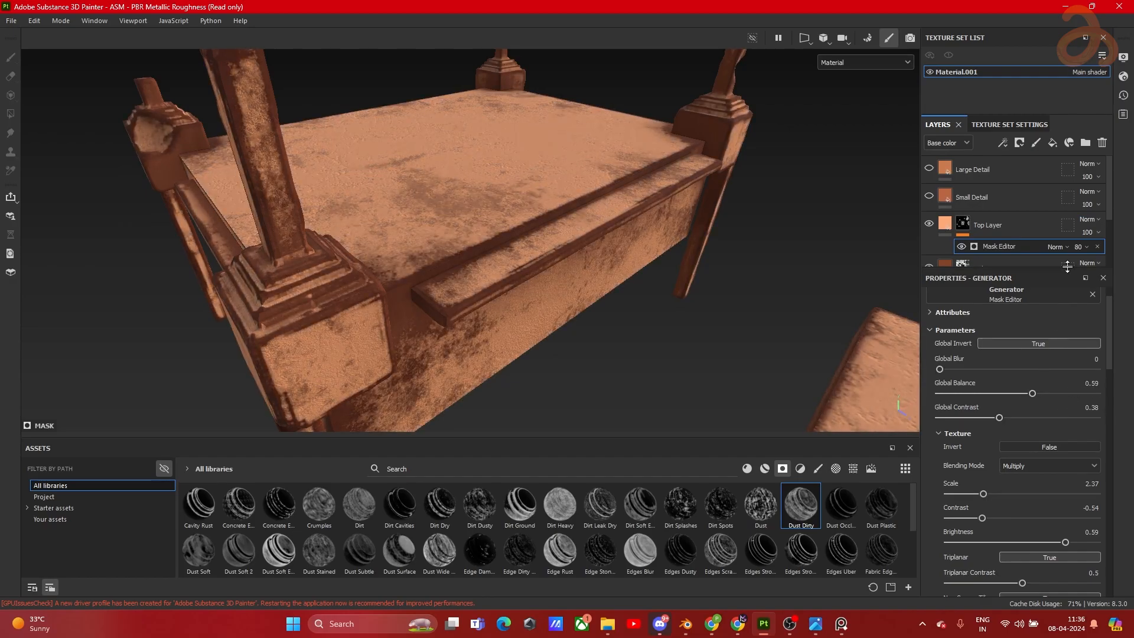
# Step: Compare further blending modes for the Top Layer on the model and set it to Passthrough
pyautogui.click(1088, 221)
pyautogui.click(1084, 232)
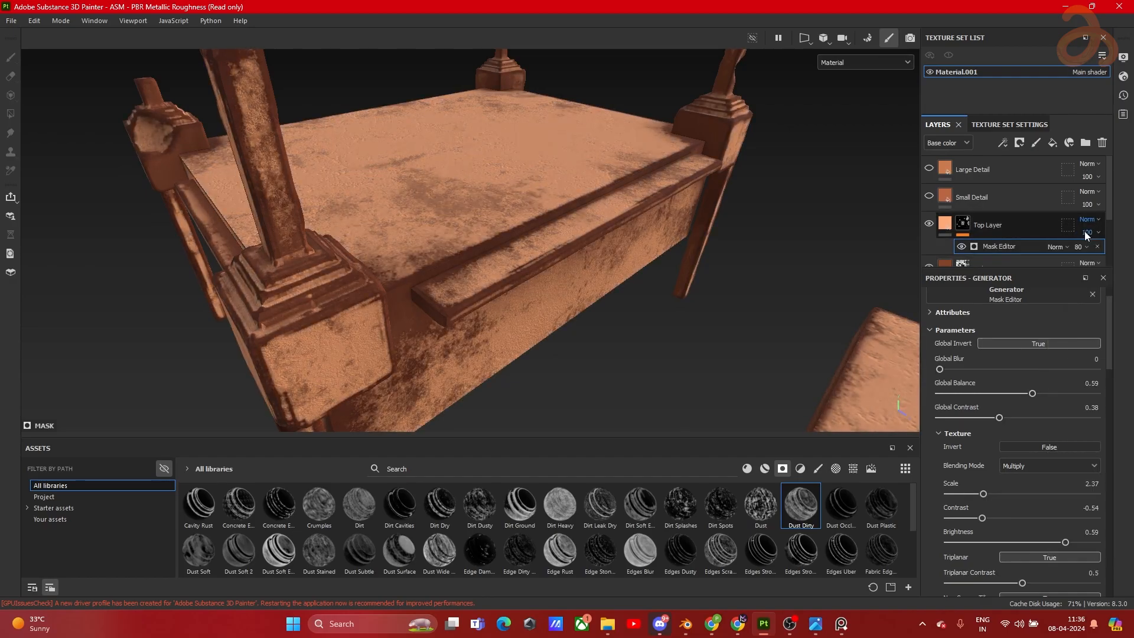
pyautogui.scroll(-3, 1088, 221)
pyautogui.scroll(-4, 1089, 220)
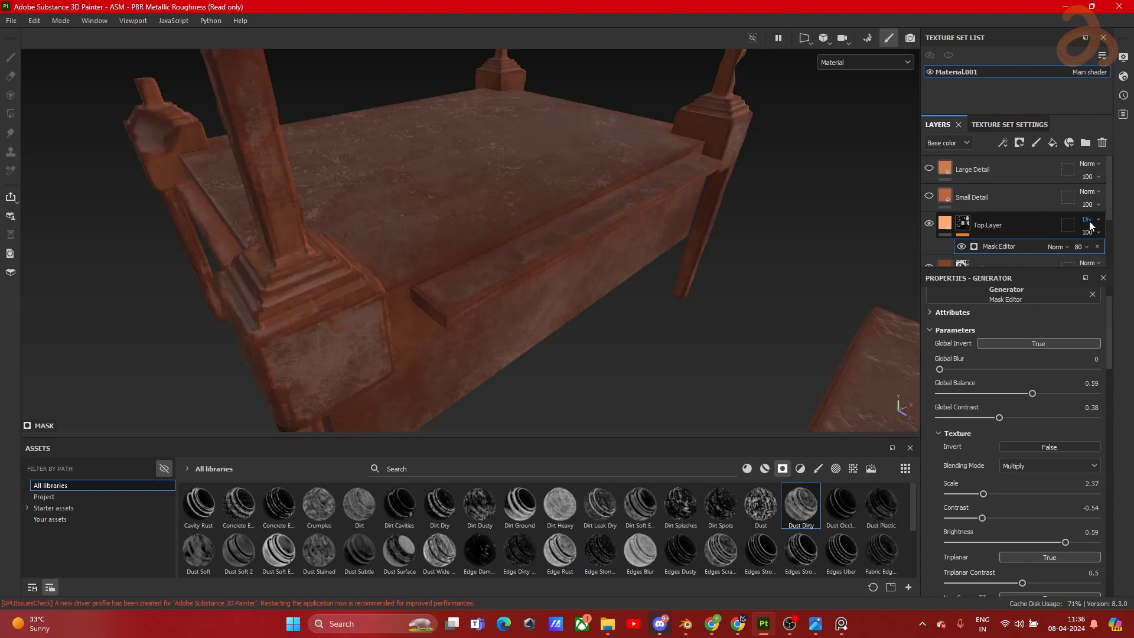
pyautogui.scroll(-1, 1089, 221)
pyautogui.scroll(-3, 1089, 221)
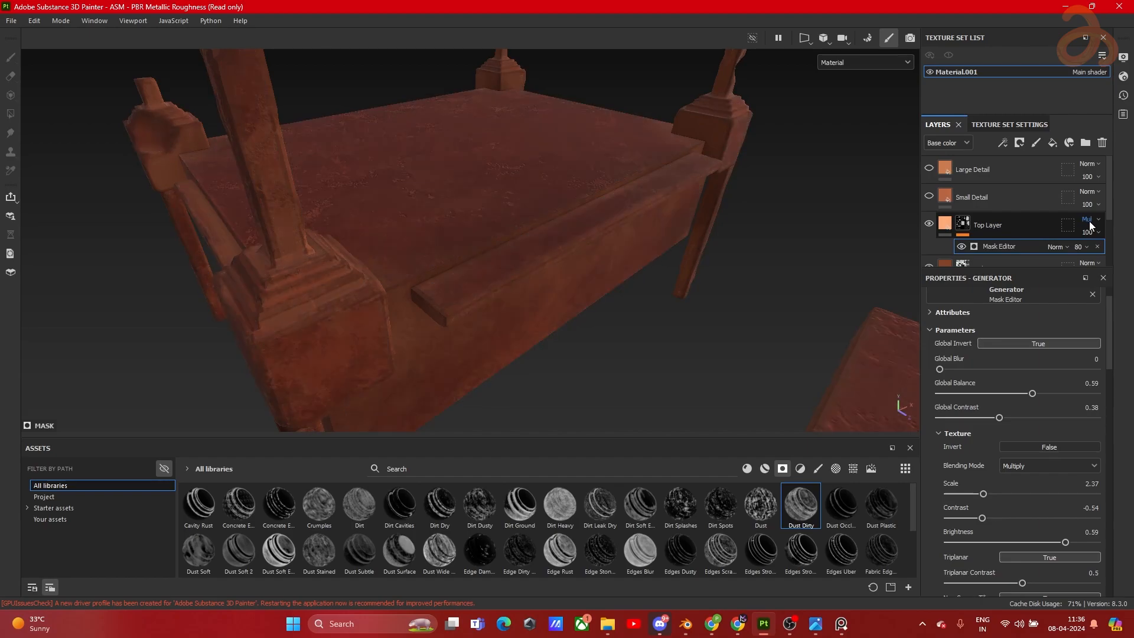
pyautogui.scroll(1, 1089, 220)
pyautogui.scroll(-4, 1088, 221)
pyautogui.scroll(3, 1089, 221)
pyautogui.scroll(1, 1088, 221)
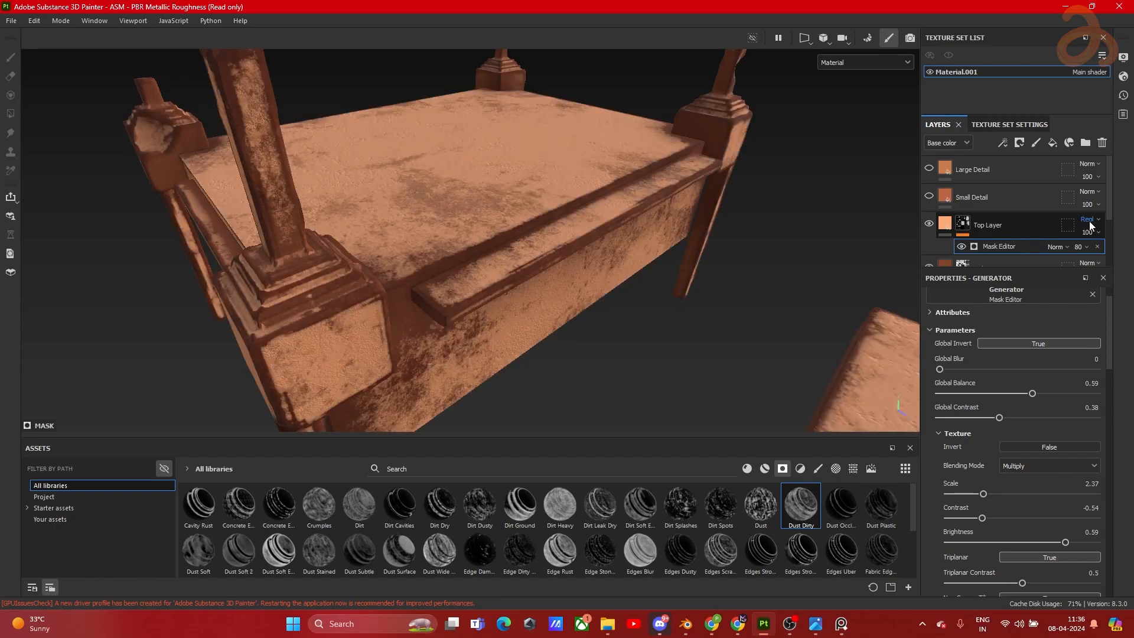
pyautogui.scroll(2, 1087, 223)
# Step: Set the Top Layer mask's Global Contrast to 0.14 and Global Balance to 0.58
pyautogui.moveTo(998, 417); pyautogui.dragTo(961, 417)
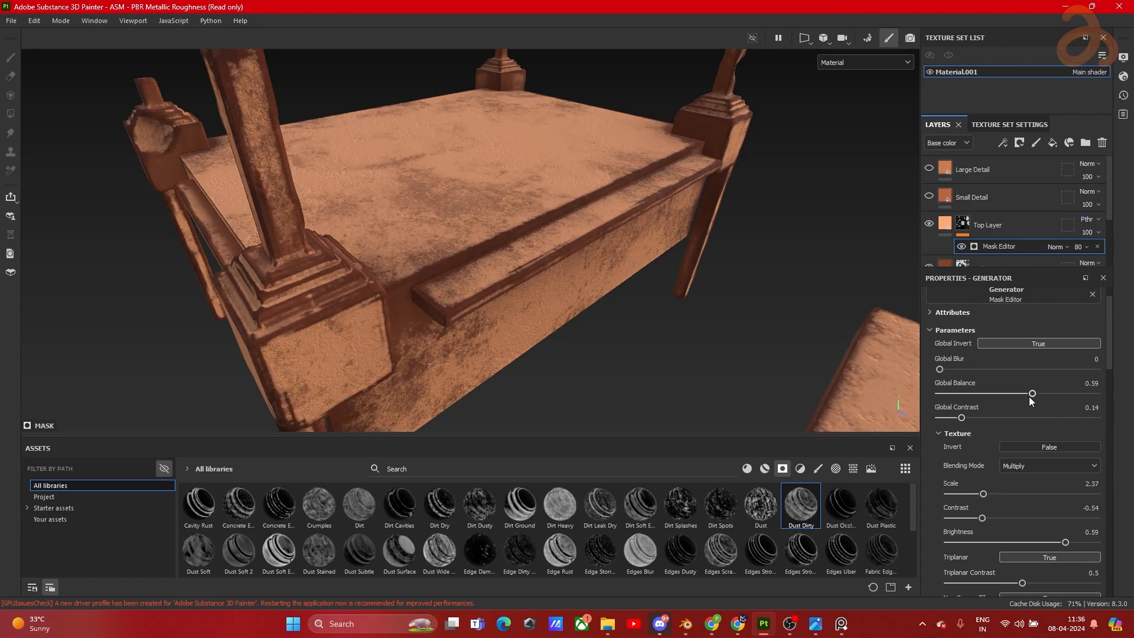
pyautogui.moveTo(1031, 393)
pyautogui.mouseDown()
pyautogui.moveTo(996, 394)
pyautogui.moveTo(1053, 392)
pyautogui.moveTo(1030, 392)
pyautogui.mouseUp()
pyautogui.moveTo(939, 368)
pyautogui.mouseDown()
pyautogui.moveTo(965, 366)
pyautogui.moveTo(934, 367)
pyautogui.mouseUp()
pyautogui.scroll(-1, 990, 457)
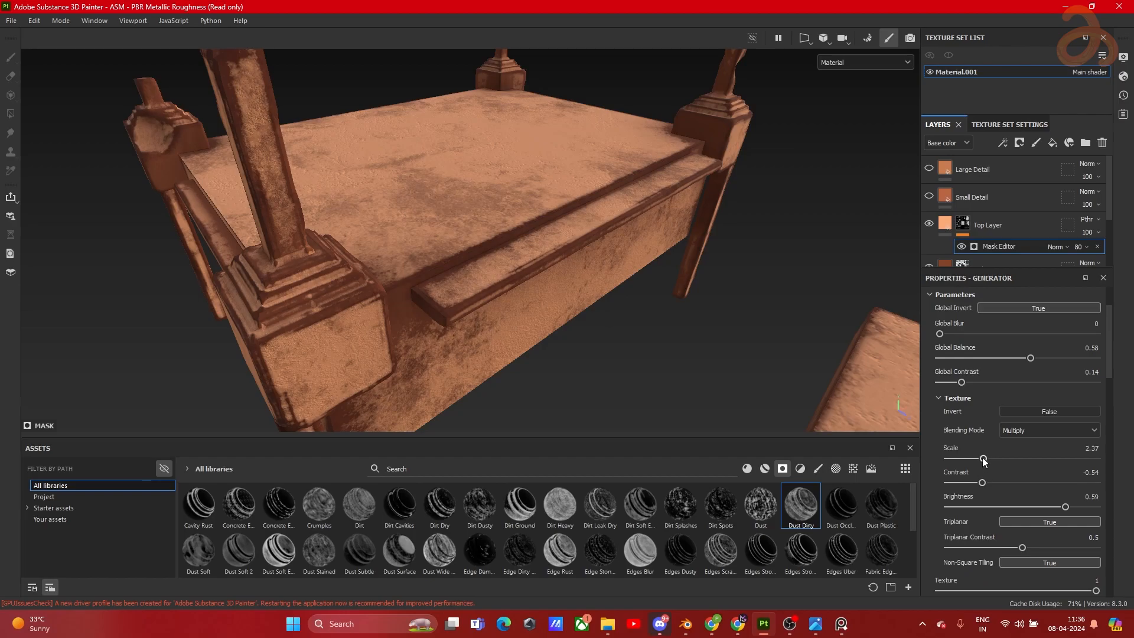
# Step: Try inverting the generator's Texture, restore it to False, and set its Contrast to -0.2 and Brightness to -0.3
pyautogui.click(1030, 411)
pyautogui.moveTo(972, 458); pyautogui.dragTo(1017, 482)
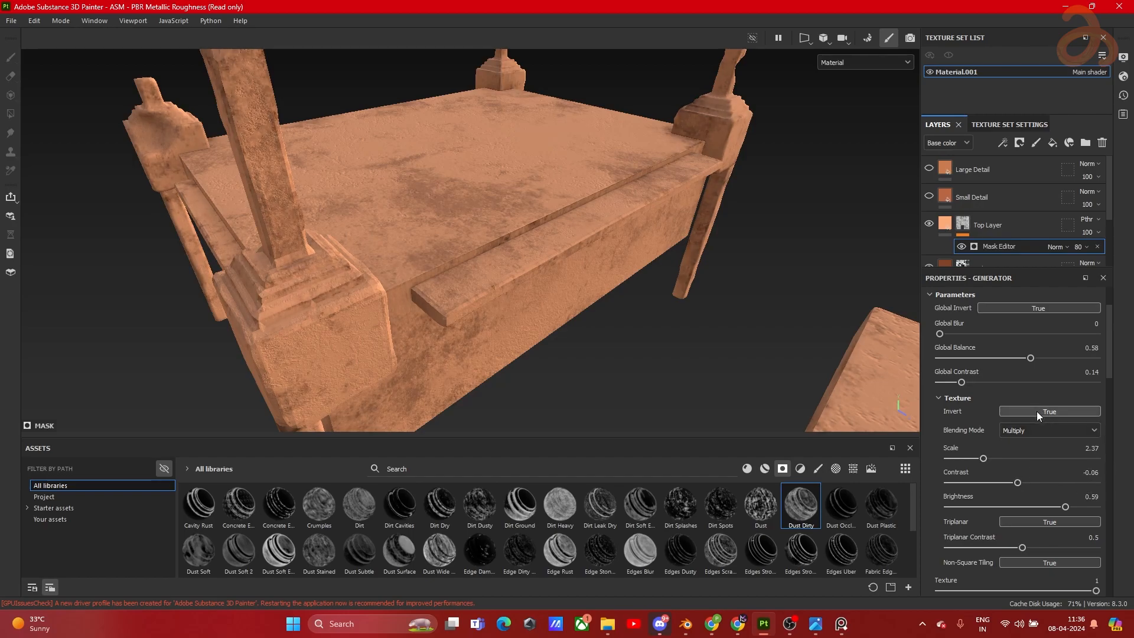
pyautogui.click(1036, 411)
pyautogui.moveTo(1016, 483); pyautogui.dragTo(1002, 483)
pyautogui.click(1007, 482)
pyautogui.moveTo(1066, 507); pyautogui.dragTo(1000, 508)
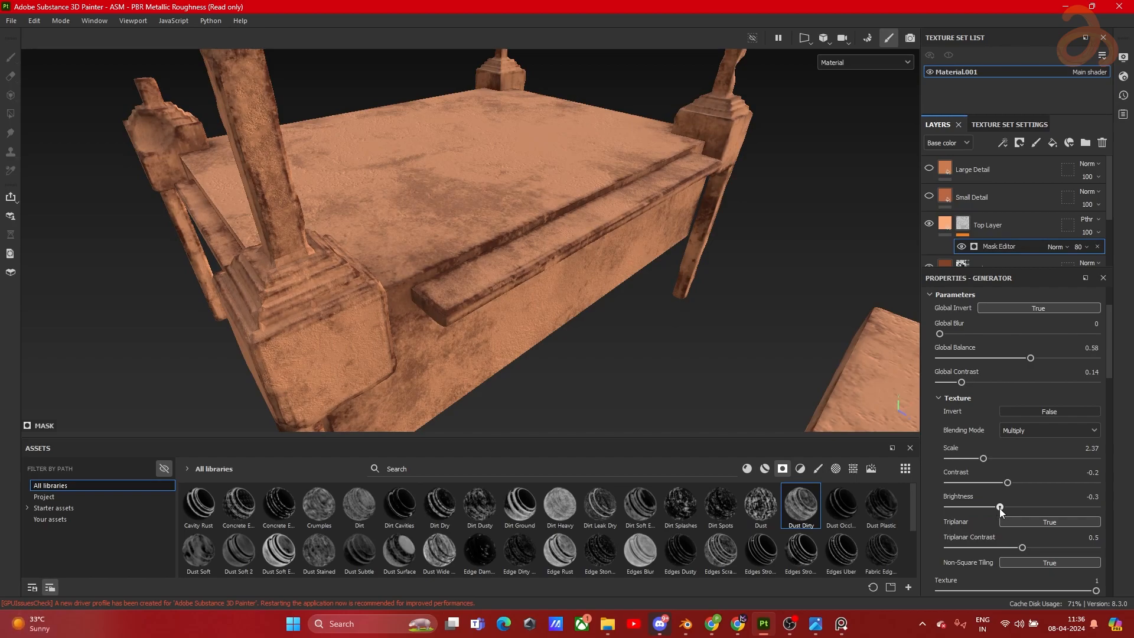
# Step: Turn off Non-Square Tiling, keep Triplanar enabled, and set the Texture amount to 0.66 and Texture 2 to 0.49
pyautogui.scroll(-2, 1004, 496)
pyautogui.click(1046, 452)
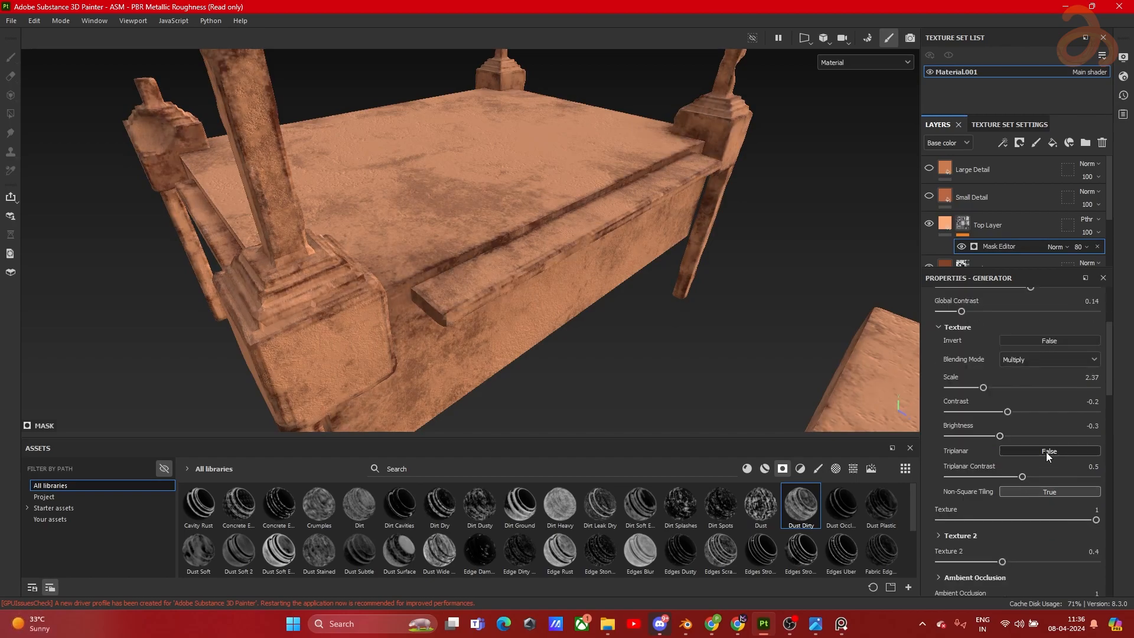
pyautogui.click(1046, 452)
pyautogui.click(1057, 490)
pyautogui.moveTo(1095, 519); pyautogui.dragTo(1016, 493)
pyautogui.scroll(-2, 1027, 521)
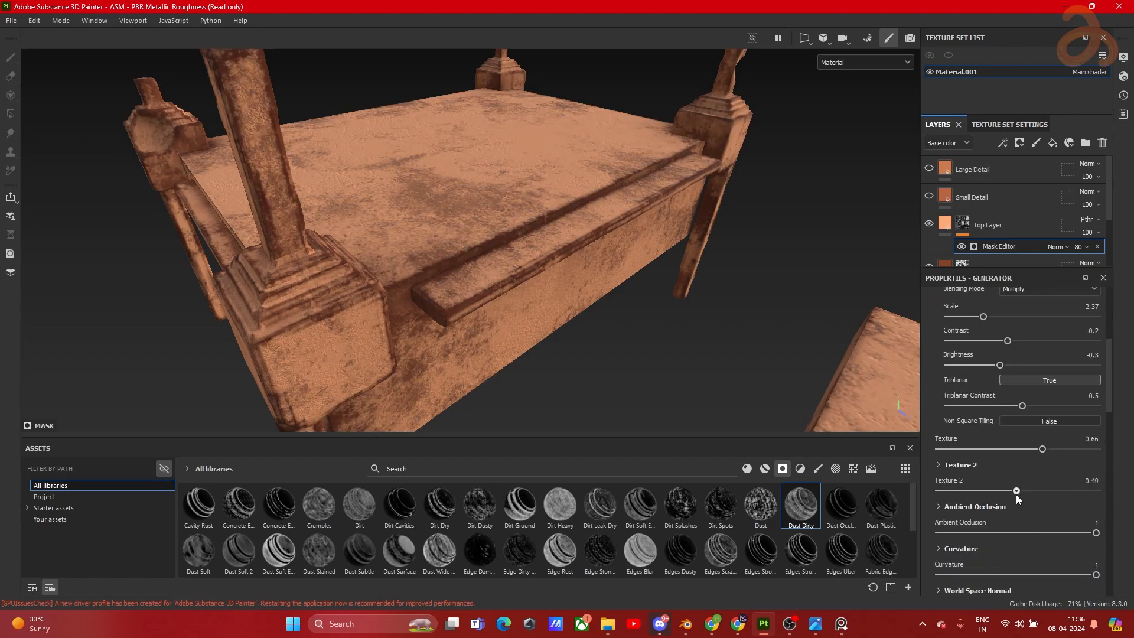
# Step: Set the generator's Position Gradient to 0.58 and keep Thickness at 0
pyautogui.scroll(-3, 1008, 476)
pyautogui.scroll(-2, 1004, 472)
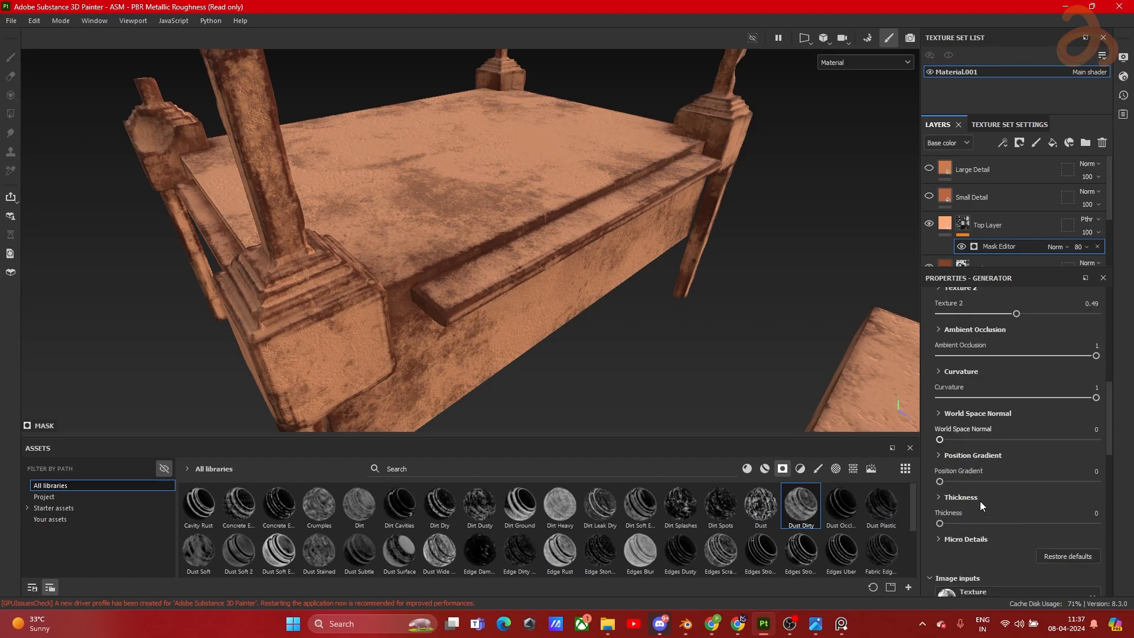
pyautogui.moveTo(938, 523)
pyautogui.mouseDown()
pyautogui.moveTo(956, 523)
pyautogui.moveTo(944, 523)
pyautogui.mouseUp()
pyautogui.moveTo(940, 482); pyautogui.dragTo(1066, 479)
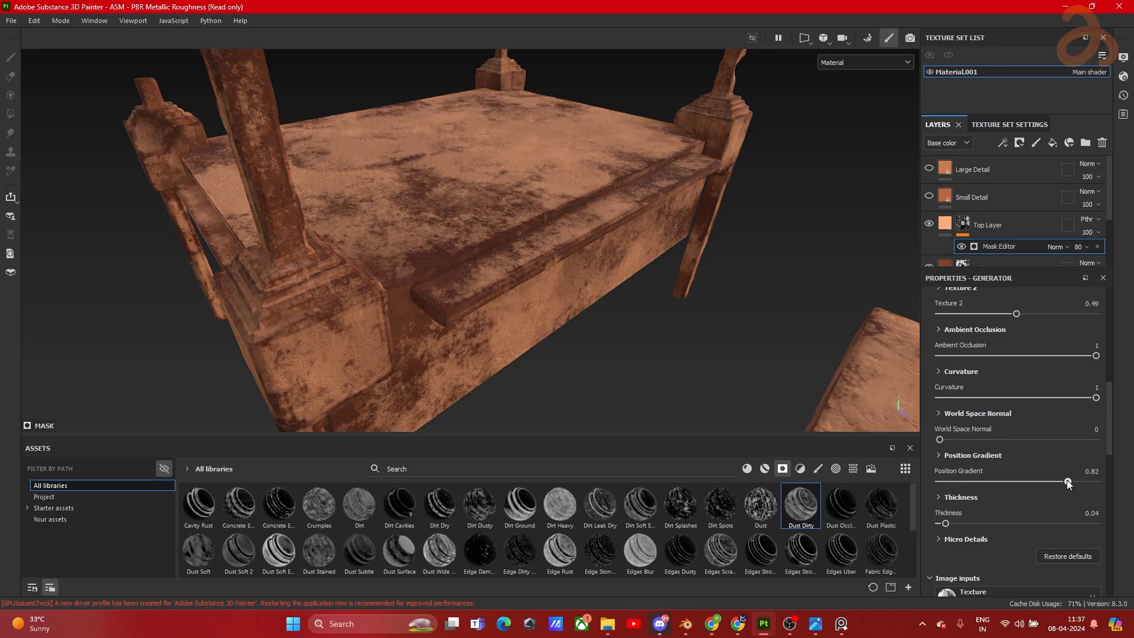
pyautogui.moveTo(947, 523); pyautogui.dragTo(925, 527)
pyautogui.moveTo(1061, 482); pyautogui.dragTo(1030, 480)
pyautogui.scroll(-4, 627, 371)
pyautogui.keyDown('alt'); pyautogui.moveTo(518, 301); pyautogui.dragTo(494, 271); pyautogui.keyUp('alt')
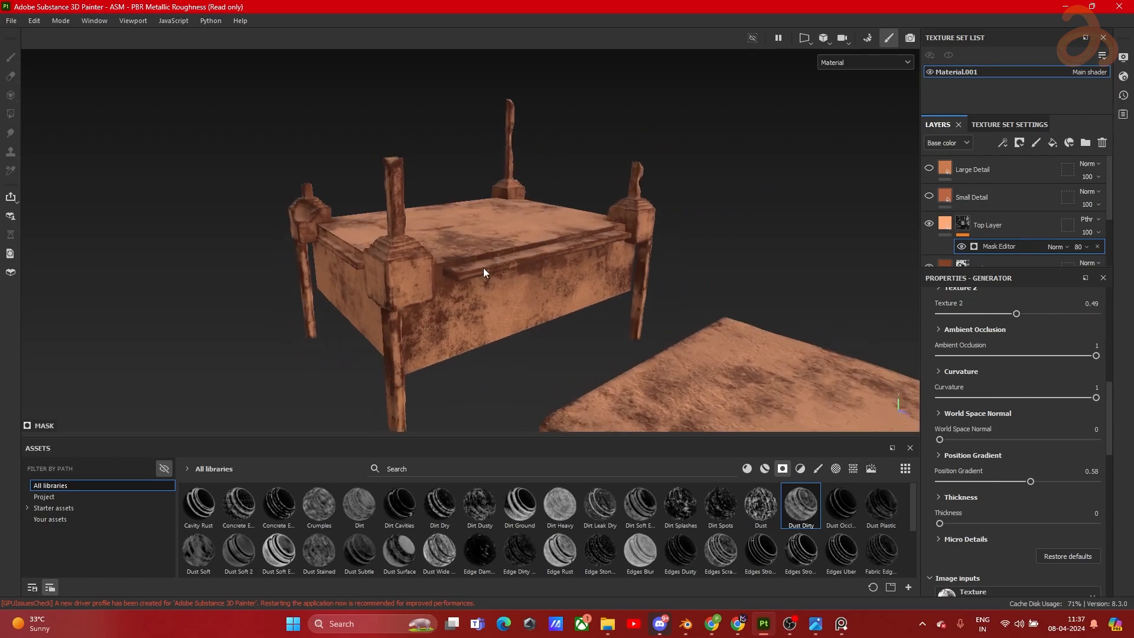
# Step: Darken the Top Layer's base color to 9F6B4C
pyautogui.scroll(4, 421, 244)
pyautogui.click(952, 224)
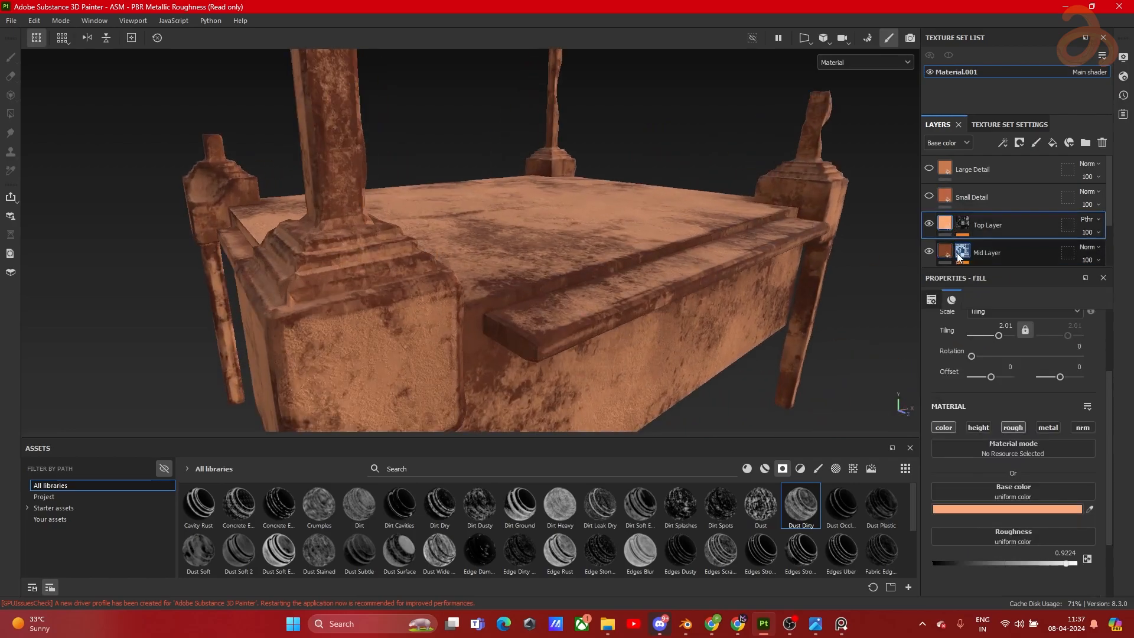
pyautogui.click(1056, 509)
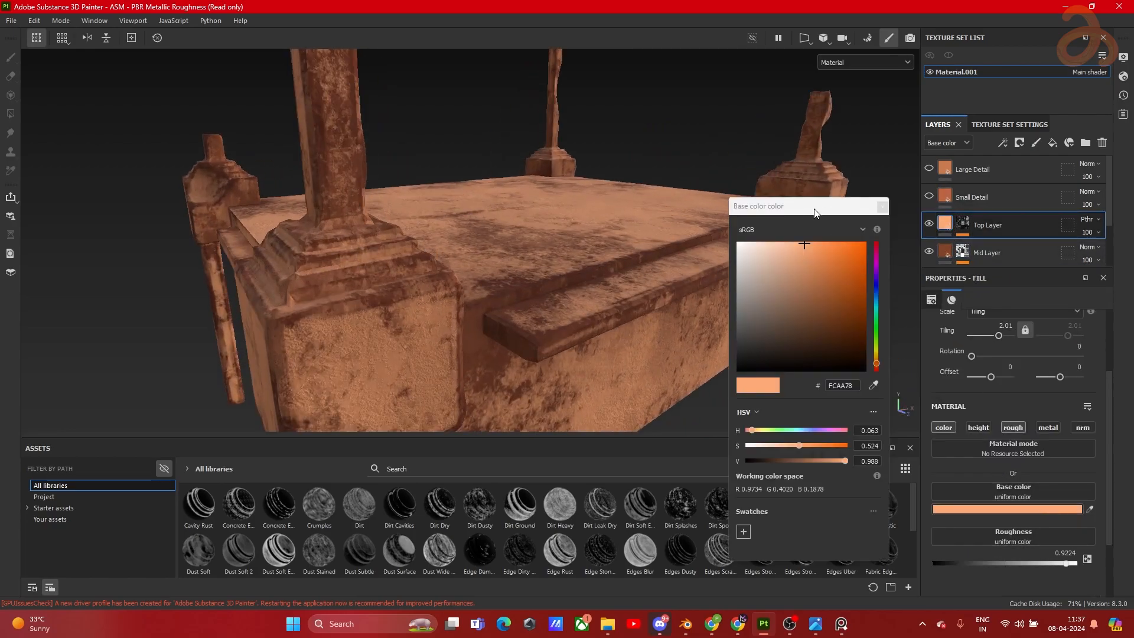
pyautogui.moveTo(816, 209); pyautogui.dragTo(893, 140)
pyautogui.moveTo(922, 390); pyautogui.dragTo(888, 392)
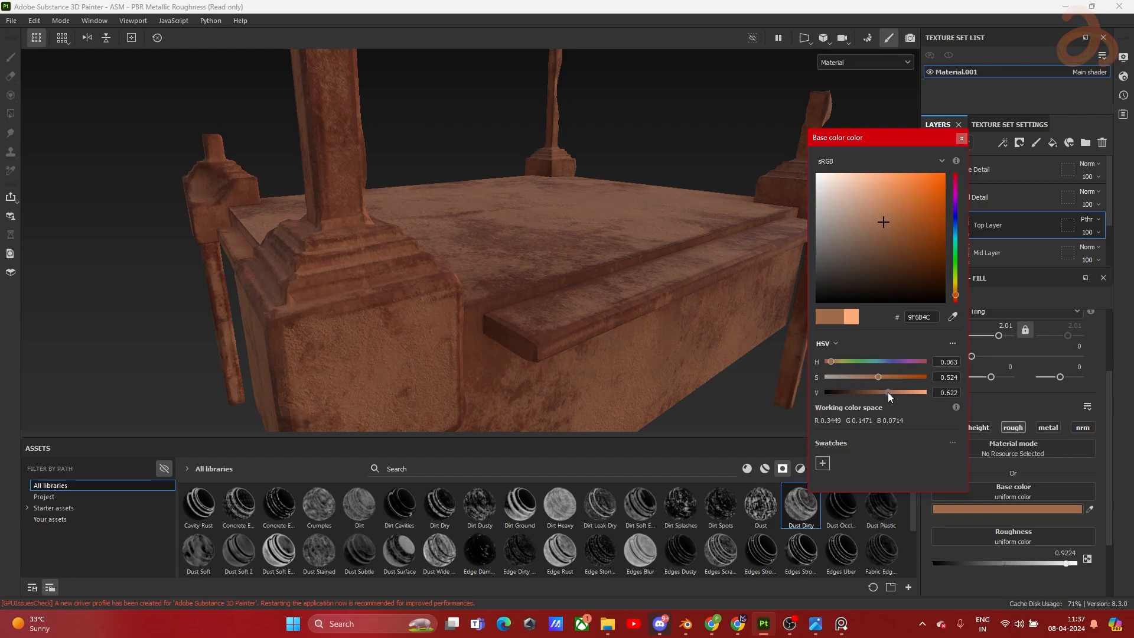
pyautogui.click(961, 138)
# Step: Display only the Base color channel on the model and inspect the color distribution from a lower angle
pyautogui.click(863, 67)
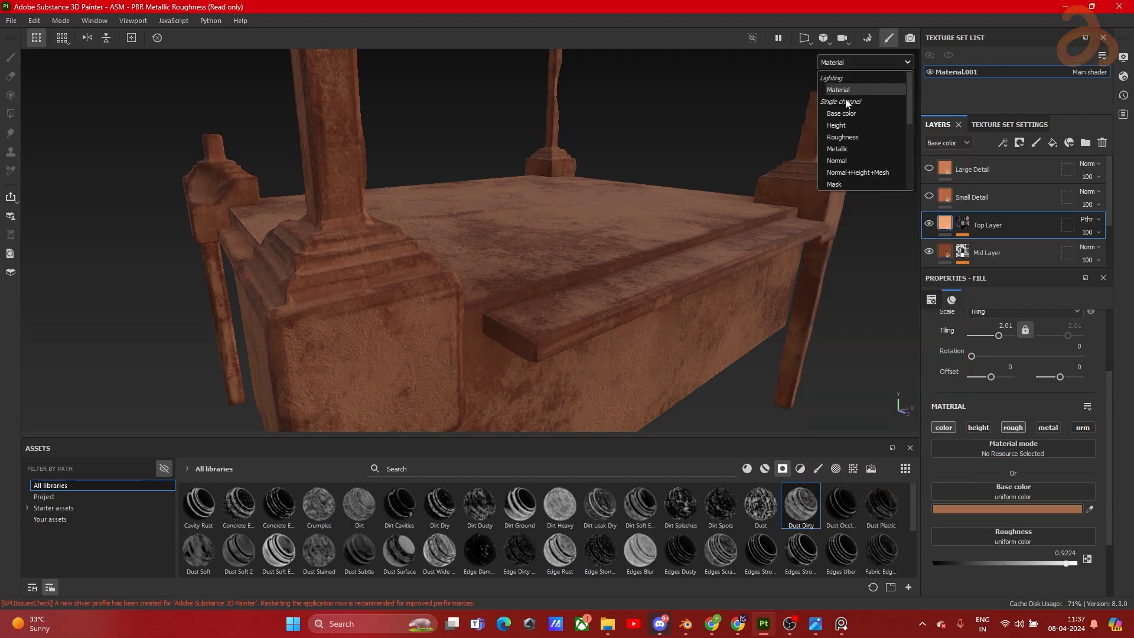
pyautogui.click(833, 109)
pyautogui.scroll(-3, 556, 335)
pyautogui.keyDown('alt'); pyautogui.moveTo(561, 332); pyautogui.dragTo(490, 239); pyautogui.keyUp('alt')
pyautogui.scroll(-1, 990, 219)
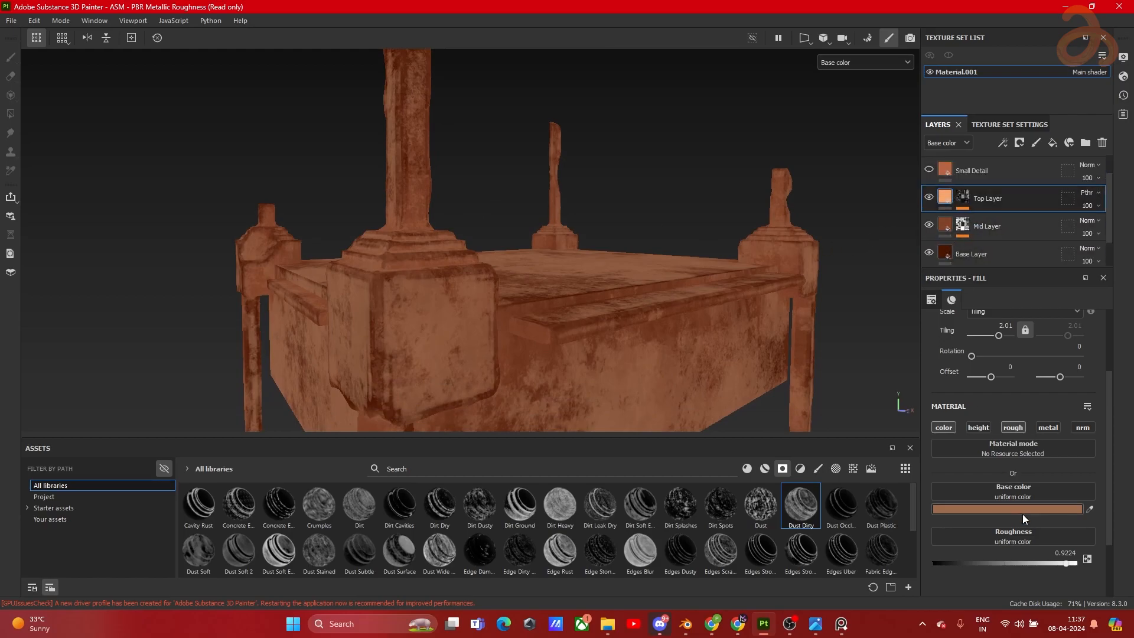
# Step: Try sampling a new base color for the Top Layer with the color picker and undo the change
pyautogui.click(1089, 509)
pyautogui.click(1089, 508)
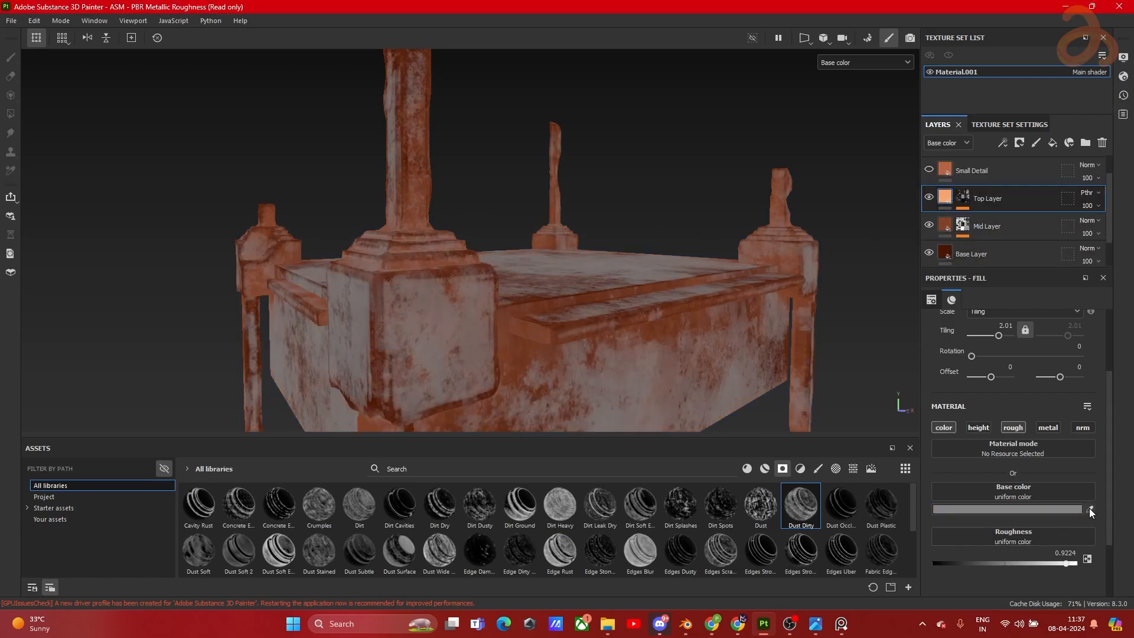
pyautogui.hotkey('ctrl', 'z')
# Step: Set the Top Layer's base color to the darker, more saturated orange A06039
pyautogui.click(1058, 510)
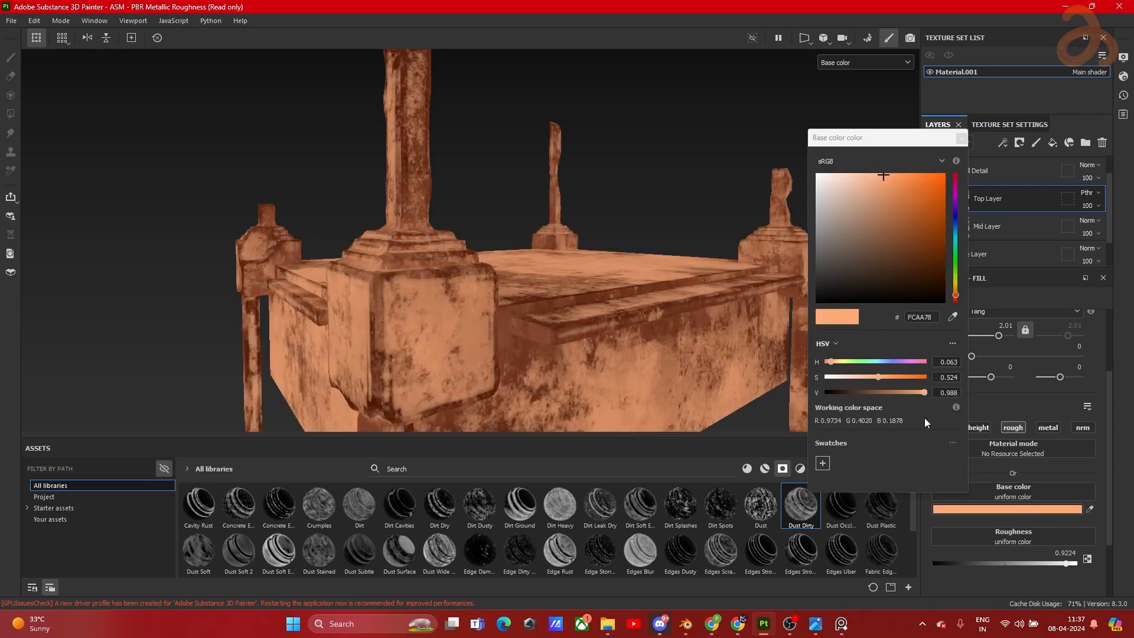
pyautogui.moveTo(923, 393); pyautogui.dragTo(889, 392)
pyautogui.click(980, 199)
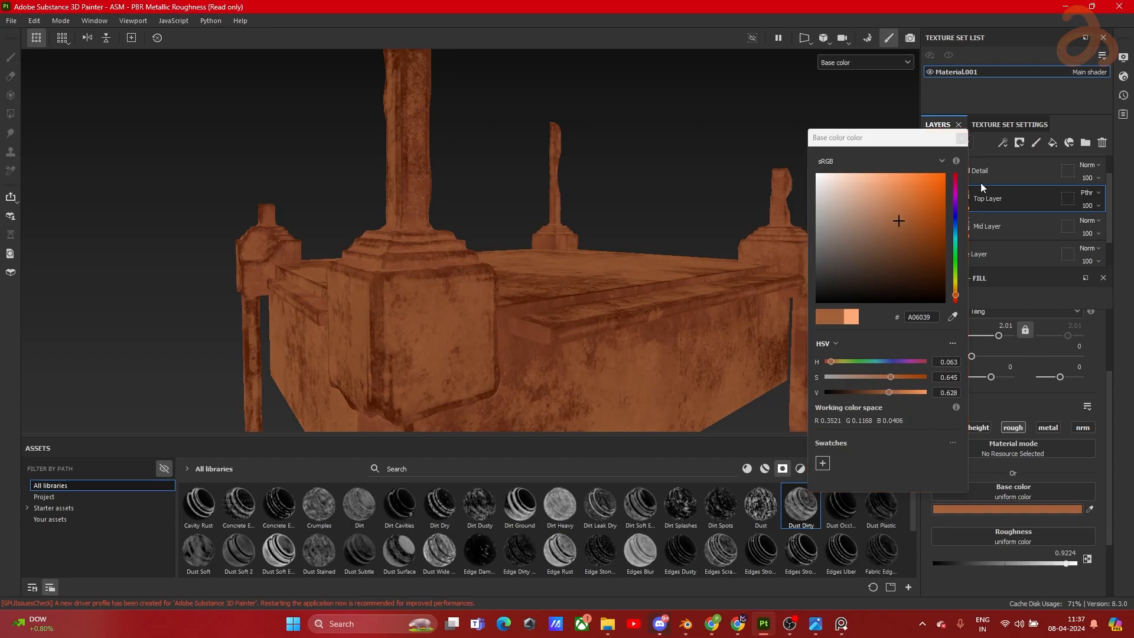
pyautogui.click(961, 139)
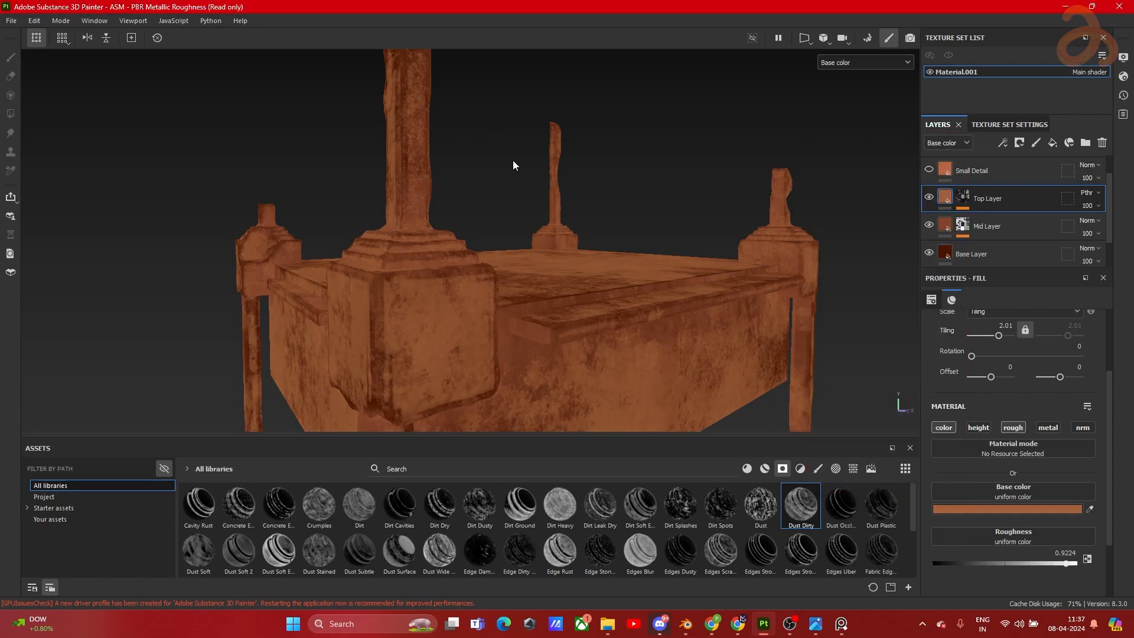
# Step: Return the viewport to the Material display and examine the recolored slab and pillars
pyautogui.click(865, 62)
pyautogui.click(851, 87)
pyautogui.moveTo(685, 151)
pyautogui.keyDown('alt'); pyautogui.mouseDown()
pyautogui.moveTo(496, 228)
pyautogui.moveTo(458, 175)
pyautogui.moveTo(323, 156)
pyautogui.moveTo(632, 162)
pyautogui.moveTo(562, 202)
pyautogui.moveTo(554, 174)
pyautogui.moveTo(585, 163)
pyautogui.moveTo(594, 190)
pyautogui.moveTo(726, 178)
pyautogui.moveTo(549, 207)
pyautogui.moveTo(537, 165)
pyautogui.moveTo(640, 260)
pyautogui.moveTo(636, 185)
pyautogui.moveTo(603, 182)
pyautogui.moveTo(627, 178)
pyautogui.mouseUp(); pyautogui.keyUp('alt')
pyautogui.scroll(5, 519, 203)
pyautogui.scroll(-2, 507, 202)
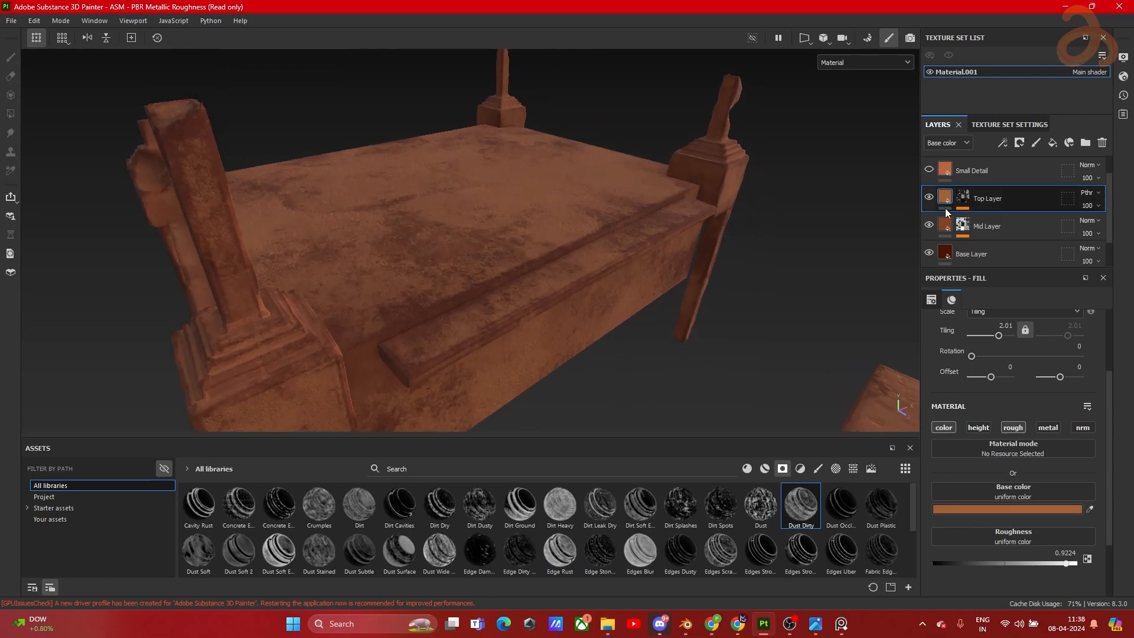
# Step: Enable the height channel on the Top Layer and set its Height to 0.0694
pyautogui.click(983, 427)
pyautogui.scroll(5, 331, 283)
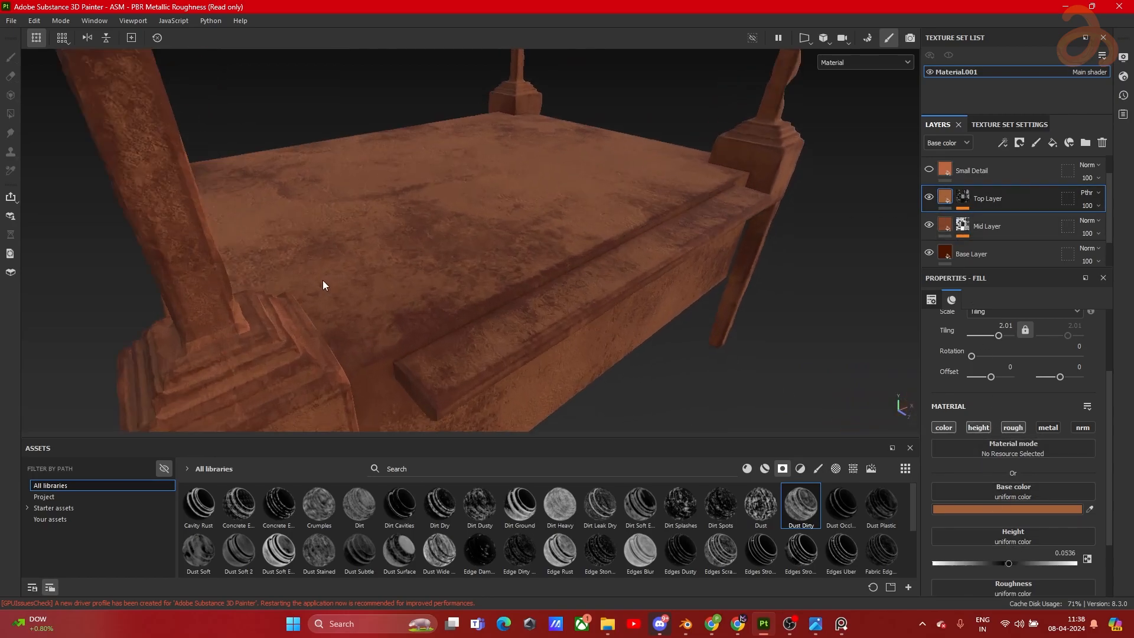
pyautogui.scroll(-5, 356, 292)
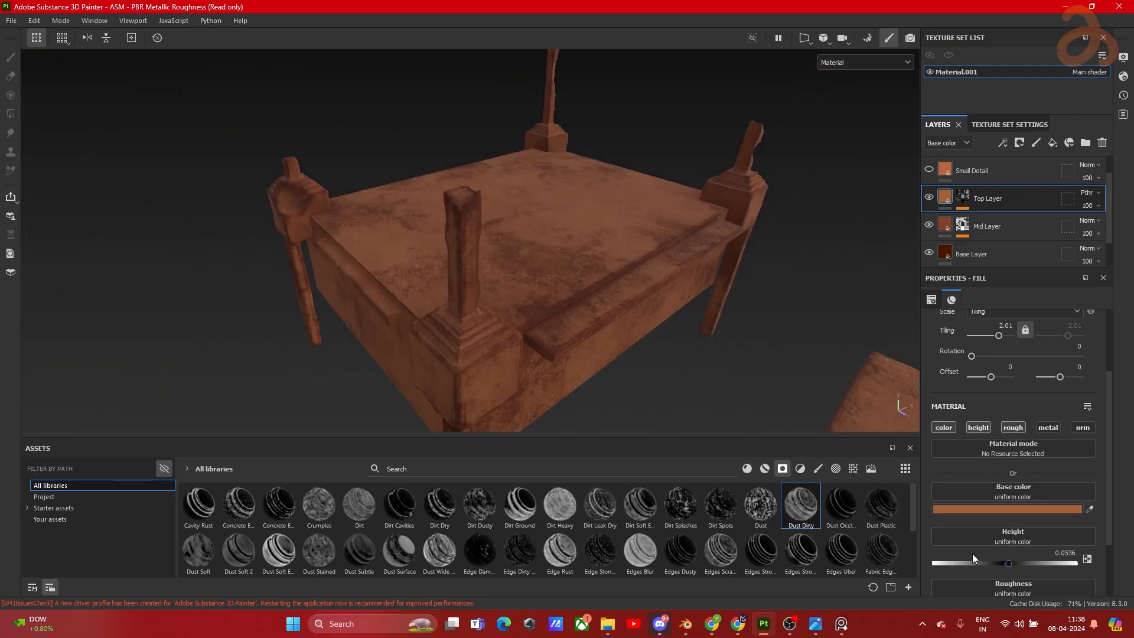
pyautogui.moveTo(1008, 563)
pyautogui.mouseDown()
pyautogui.moveTo(1018, 566)
pyautogui.moveTo(1009, 568)
pyautogui.mouseUp()
pyautogui.scroll(5, 463, 289)
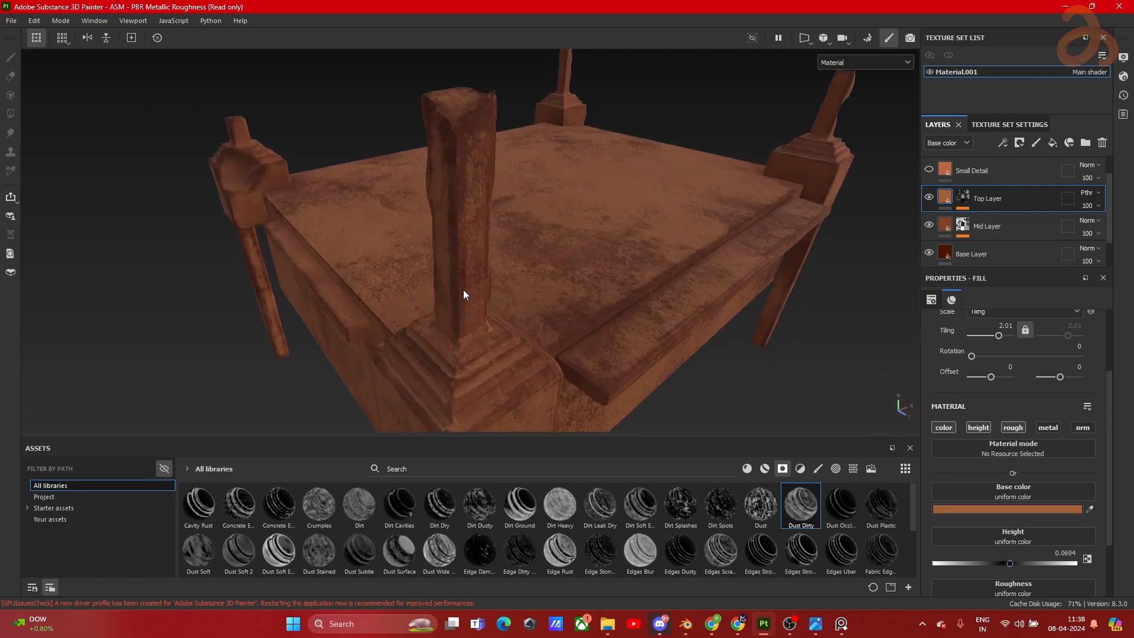
# Step: Increase the texture set size to 4096
pyautogui.keyDown('alt'); pyautogui.moveTo(560, 227); pyautogui.dragTo(495, 241); pyautogui.keyUp('alt')
pyautogui.click(1002, 124)
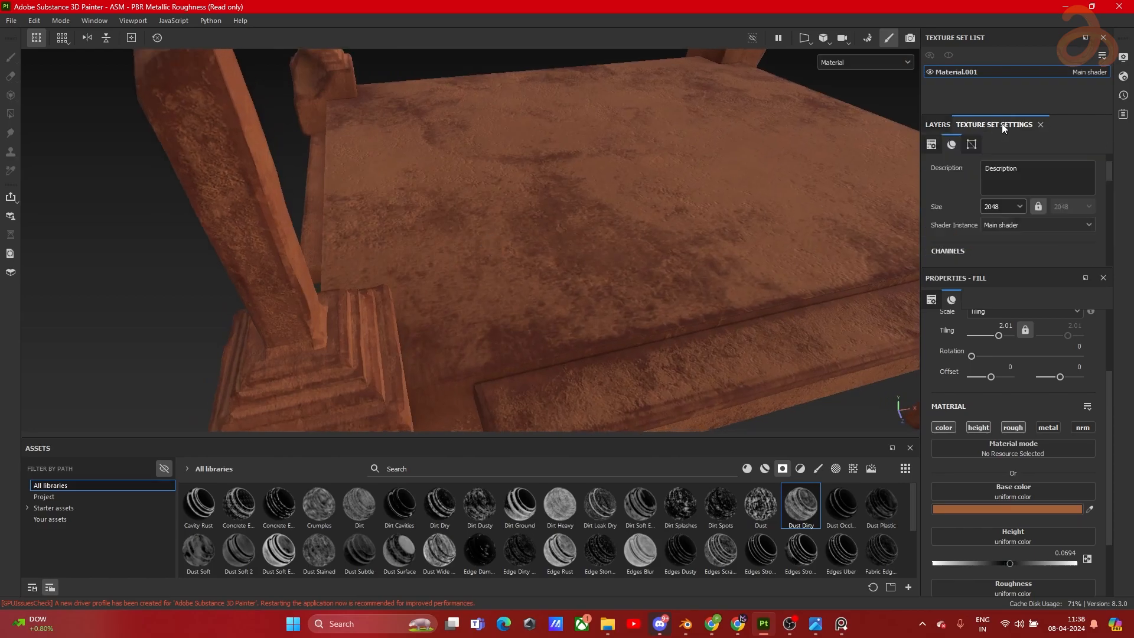
pyautogui.click(1002, 204)
pyautogui.click(986, 277)
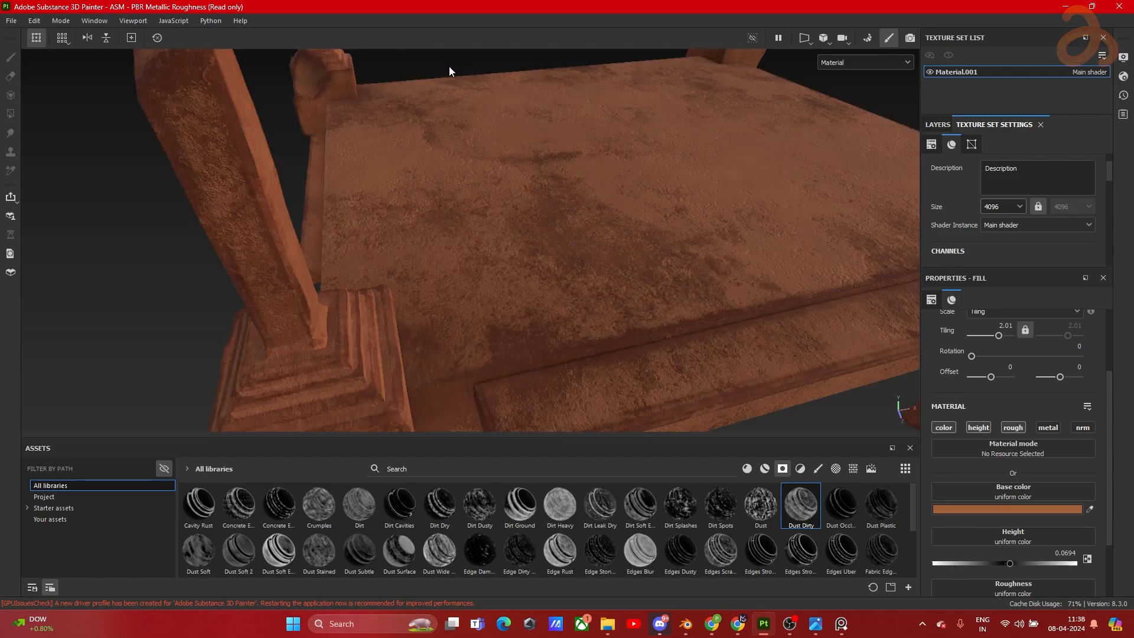
# Step: Save the project as "Main model" in the Subtance folder of the Concept Art directory
pyautogui.scroll(-3, 513, 308)
pyautogui.keyDown('alt'); pyautogui.moveTo(514, 313); pyautogui.dragTo(603, 326); pyautogui.keyUp('alt')
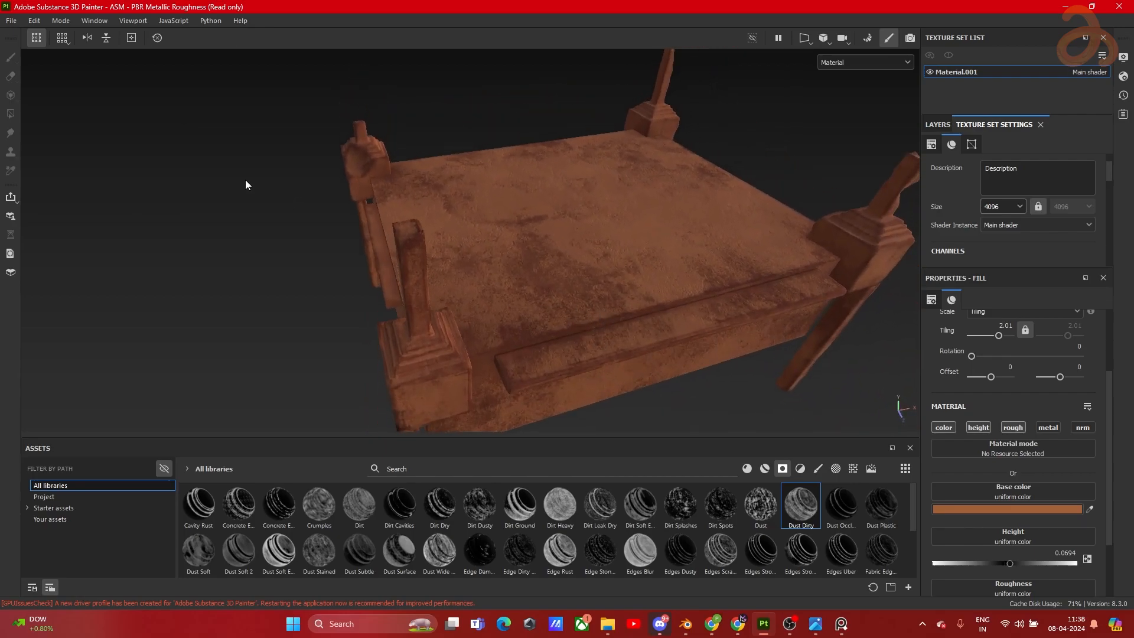
pyautogui.hotkey('ctrl', 's')
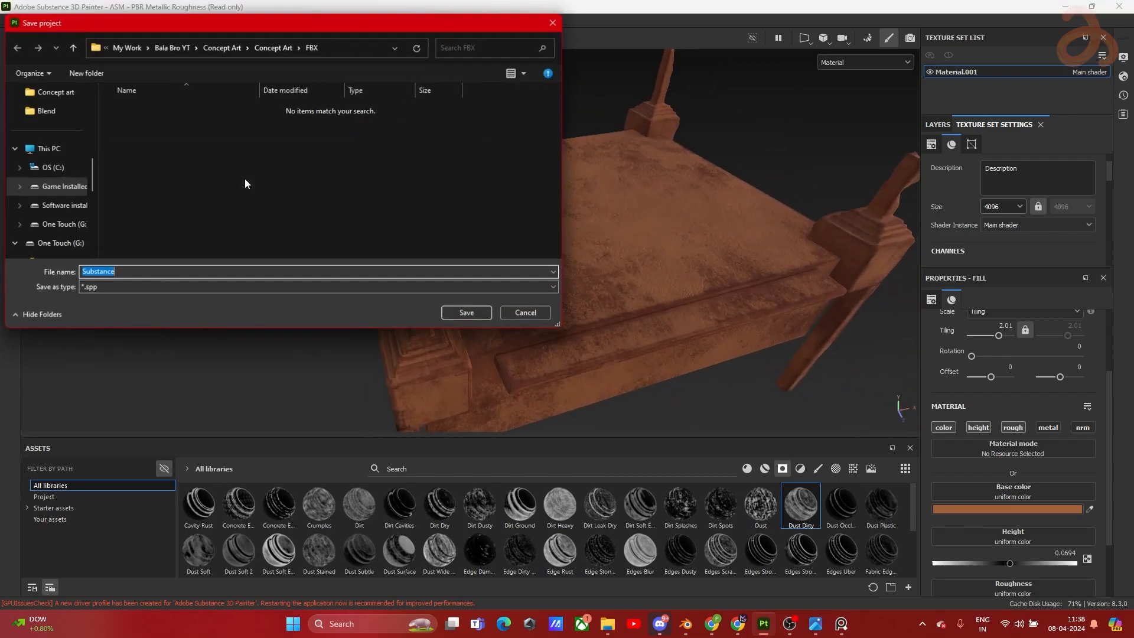
pyautogui.click(277, 46)
pyautogui.click(140, 201)
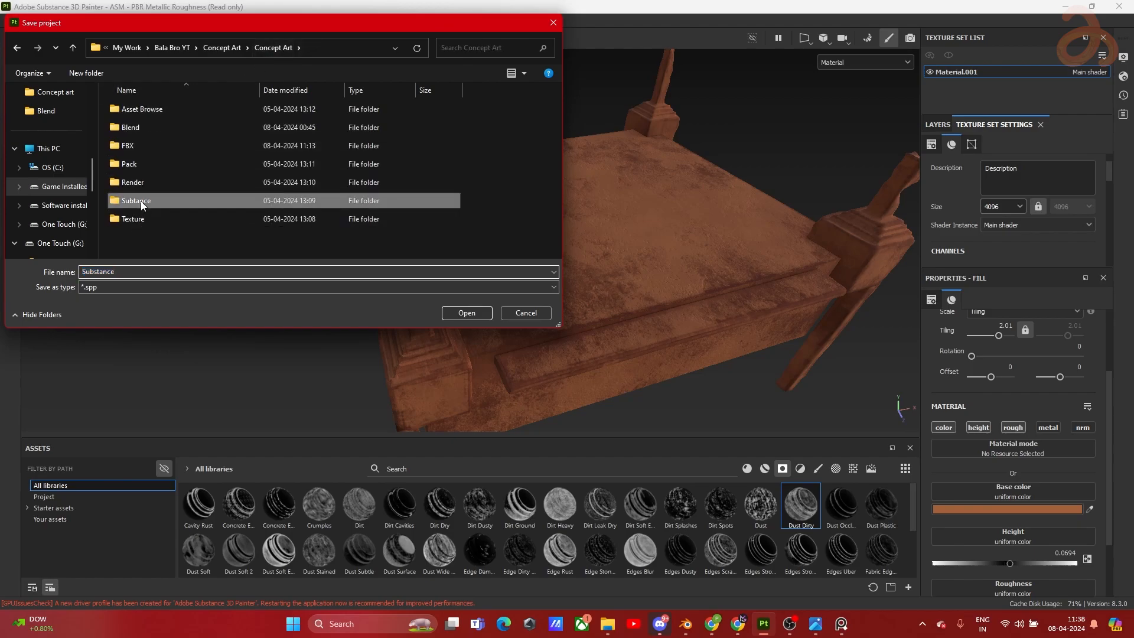
pyautogui.doubleClick(141, 200)
pyautogui.doubleClick(97, 271)
pyautogui.write('M')
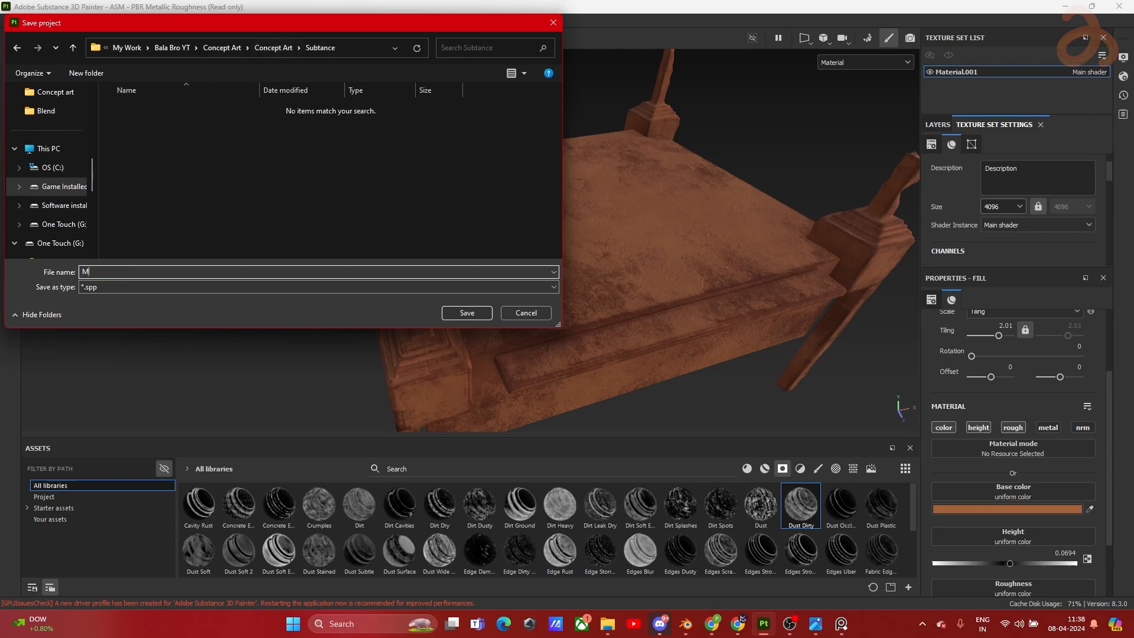
pyautogui.write('ian model')
pyautogui.click(463, 316)
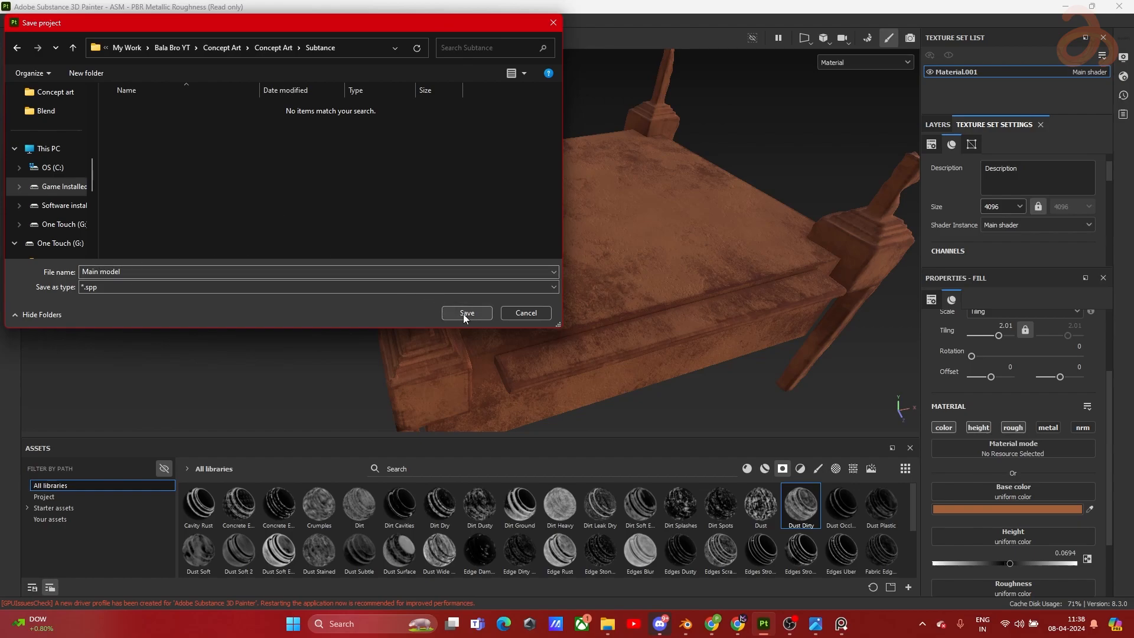
pyautogui.click(464, 315)
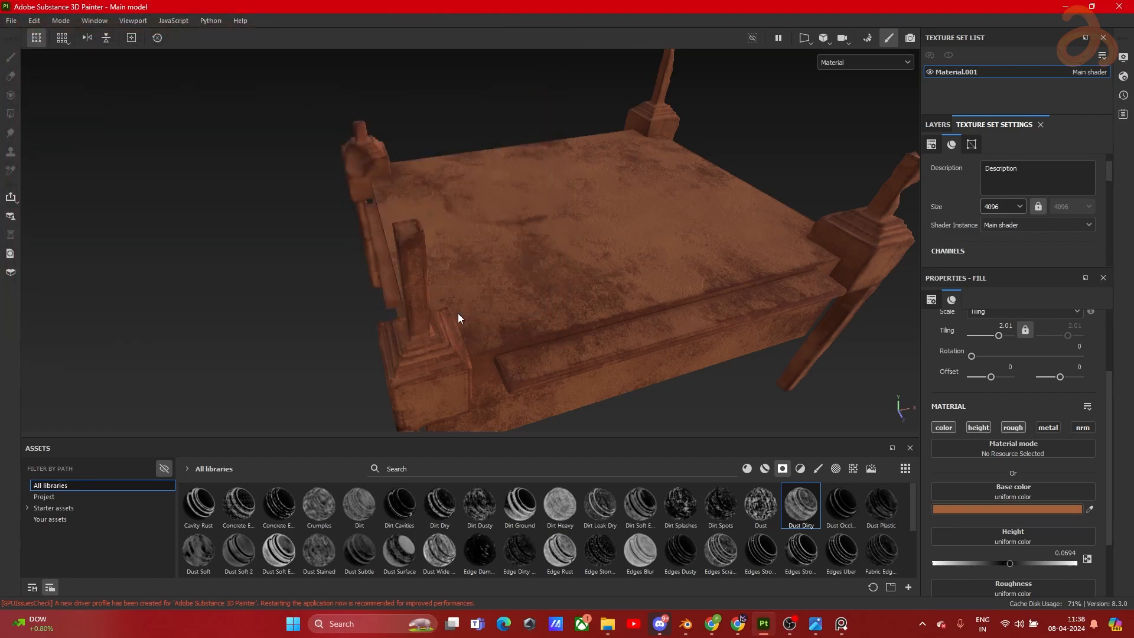
# Step: Examine the textured slab, corner posts and pillar caps from several angles, both close up and from a distance
pyautogui.keyDown('alt'); pyautogui.moveTo(462, 294); pyautogui.dragTo(727, 275); pyautogui.keyUp('alt')
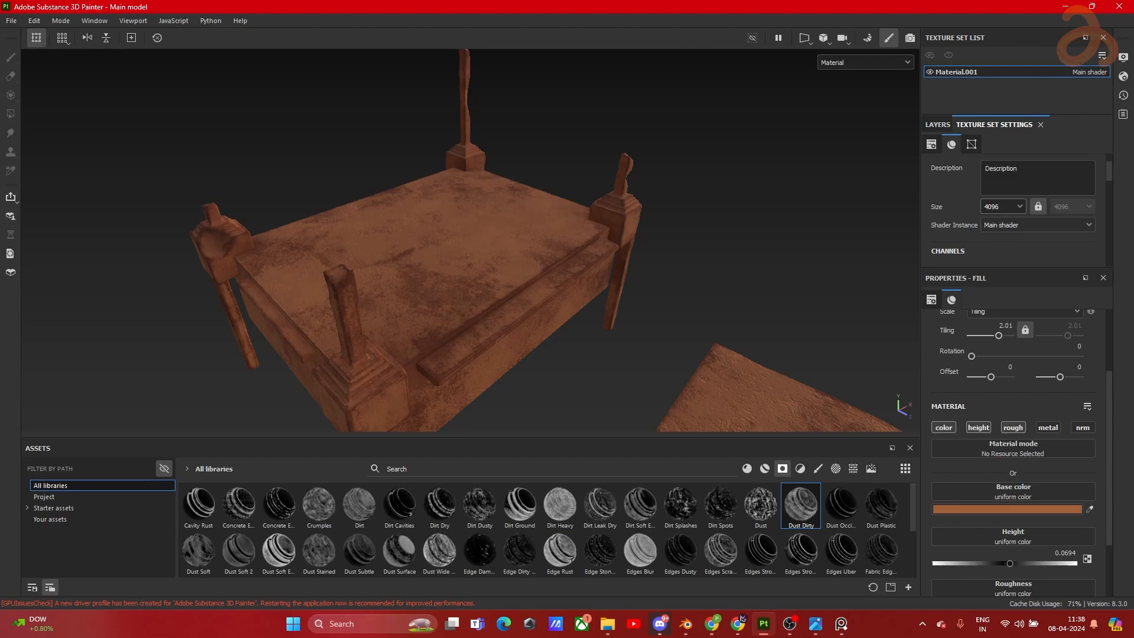
pyautogui.hotkey('alt', 'Tab')
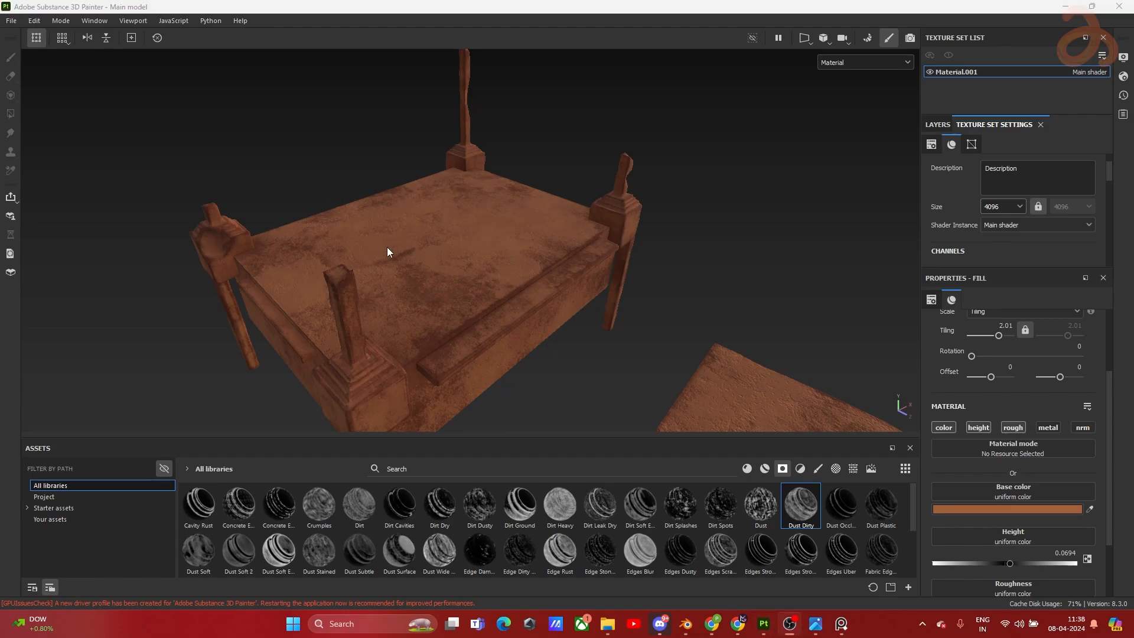
pyautogui.click(392, 218)
pyautogui.keyDown('alt'); pyautogui.moveTo(392, 217); pyautogui.dragTo(463, 209, button='middle'); pyautogui.keyUp('alt')
pyautogui.scroll(3, 332, 216)
pyautogui.keyDown('alt'); pyautogui.moveTo(285, 196); pyautogui.dragTo(371, 252, button='middle'); pyautogui.keyUp('alt')
pyautogui.moveTo(370, 253)
pyautogui.keyDown('alt'); pyautogui.mouseDown()
pyautogui.moveTo(440, 298)
pyautogui.moveTo(455, 274)
pyautogui.moveTo(451, 318)
pyautogui.moveTo(443, 233)
pyautogui.moveTo(179, 236)
pyautogui.moveTo(338, 221)
pyautogui.moveTo(400, 234)
pyautogui.moveTo(491, 179)
pyautogui.moveTo(372, 215)
pyautogui.mouseUp(); pyautogui.keyUp('alt')
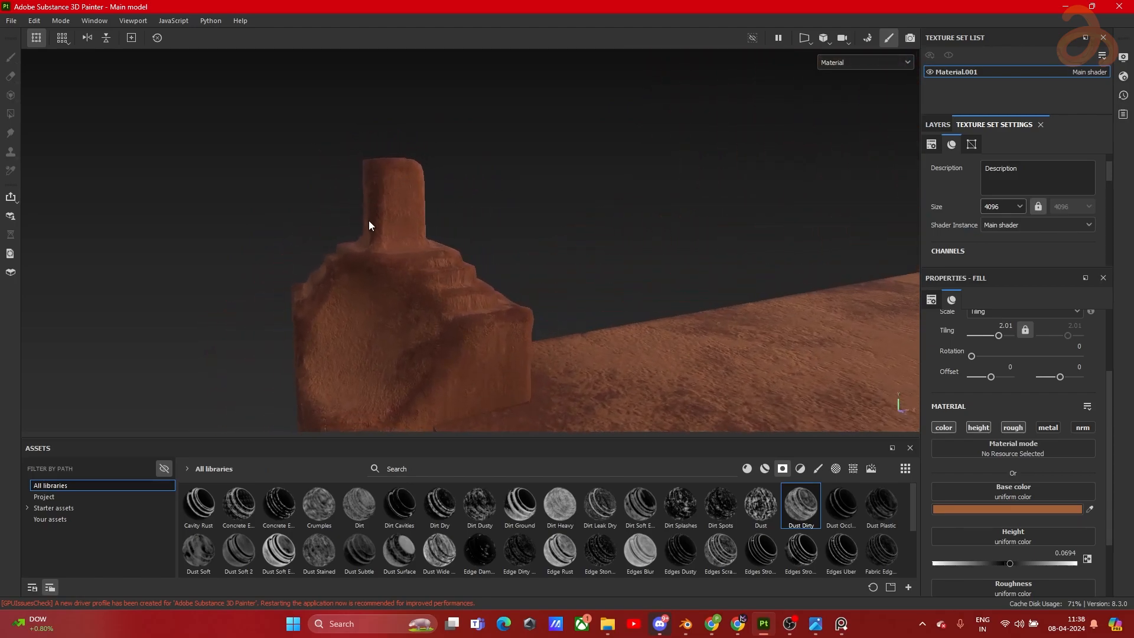
pyautogui.keyDown('alt'); pyautogui.moveTo(413, 312); pyautogui.dragTo(390, 350); pyautogui.keyUp('alt')
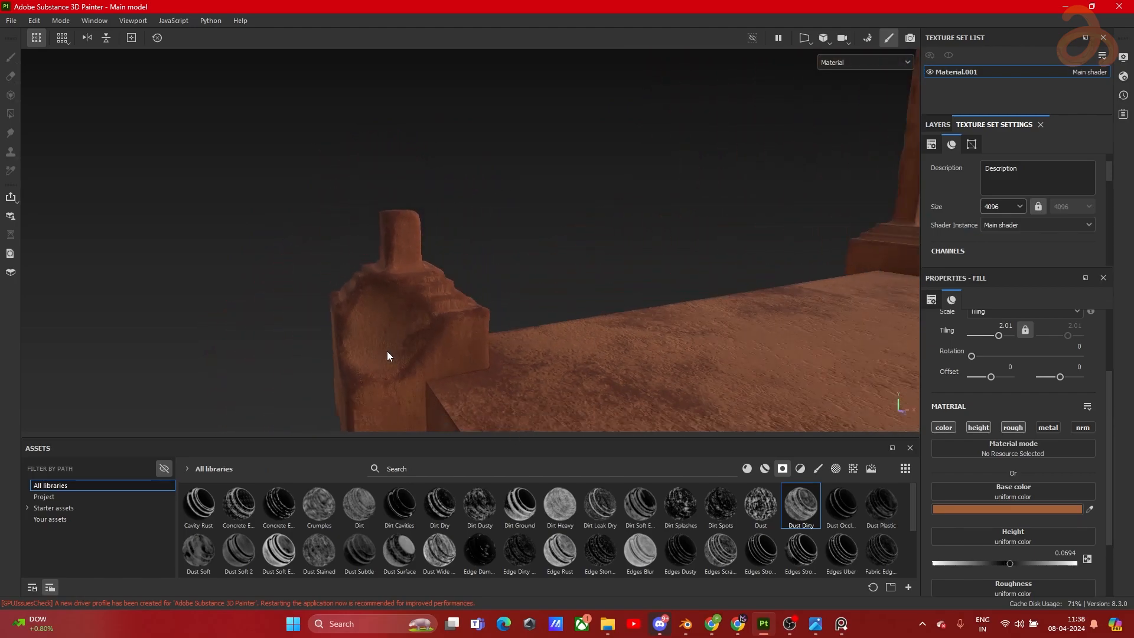
pyautogui.scroll(-6, 608, 313)
pyautogui.keyDown('alt'); pyautogui.moveTo(712, 339); pyautogui.dragTo(550, 201, button='middle'); pyautogui.keyUp('alt')
pyautogui.keyDown('alt'); pyautogui.moveTo(625, 222); pyautogui.dragTo(679, 268); pyautogui.keyUp('alt')
pyautogui.scroll(-4, 679, 270)
pyautogui.keyDown('alt'); pyautogui.moveTo(729, 301); pyautogui.dragTo(470, 162, button='middle'); pyautogui.keyUp('alt')
pyautogui.scroll(3, 492, 253)
pyautogui.keyDown('alt'); pyautogui.moveTo(379, 238); pyautogui.dragTo(655, 430, button='middle'); pyautogui.keyUp('alt')
pyautogui.scroll(4, 483, 309)
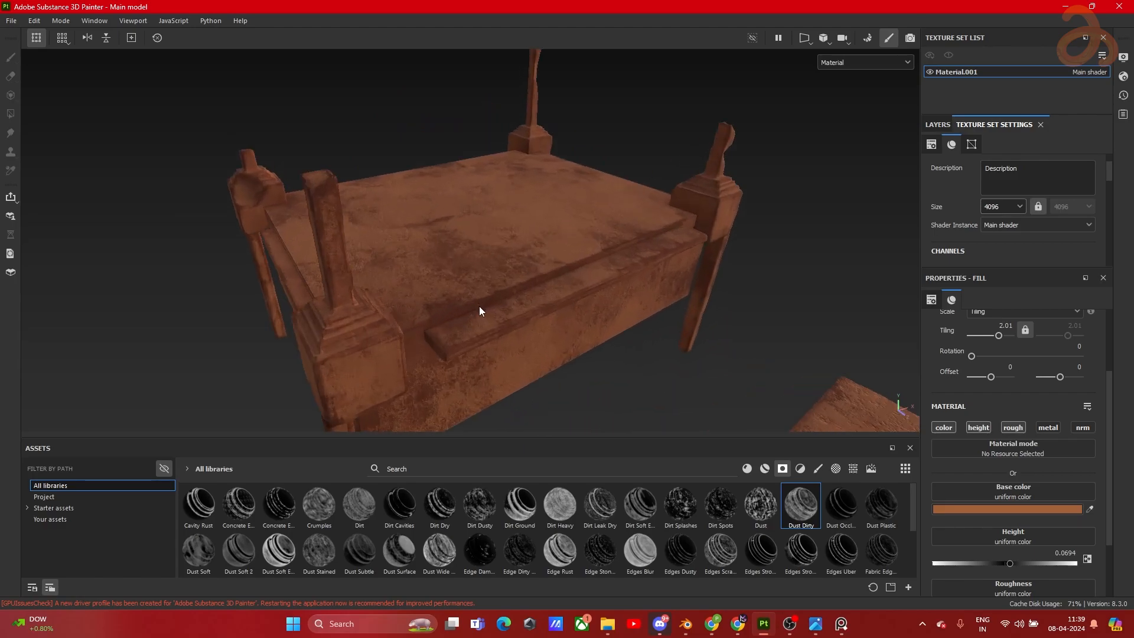
# Step: Preview the Small Detail and Large Detail layers one at a time and hide each again
pyautogui.click(937, 124)
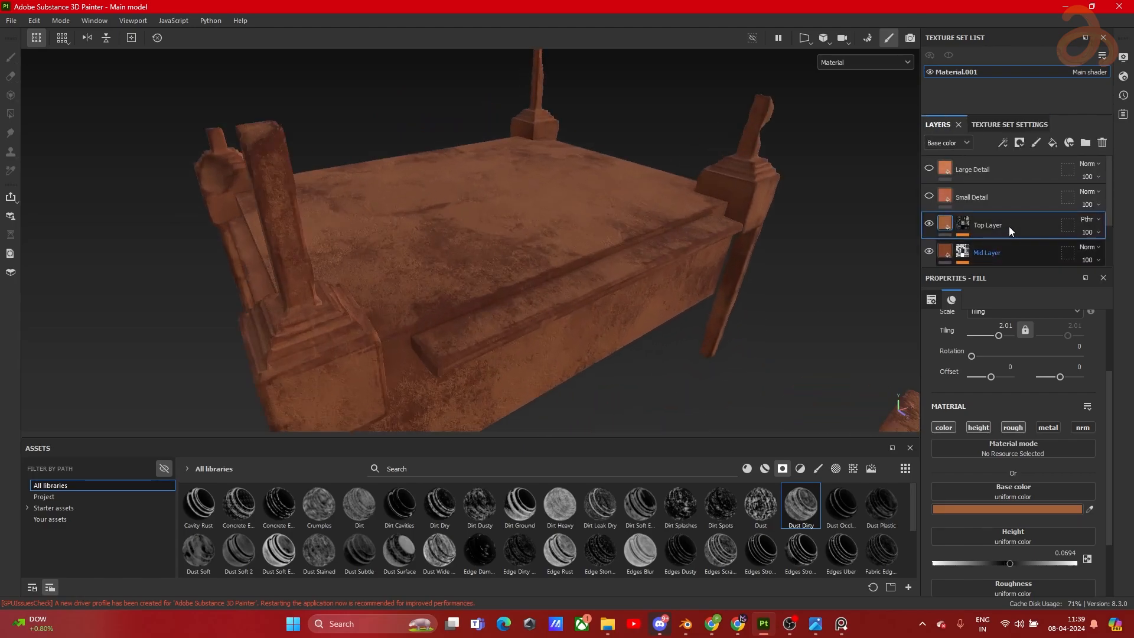
pyautogui.click(928, 197)
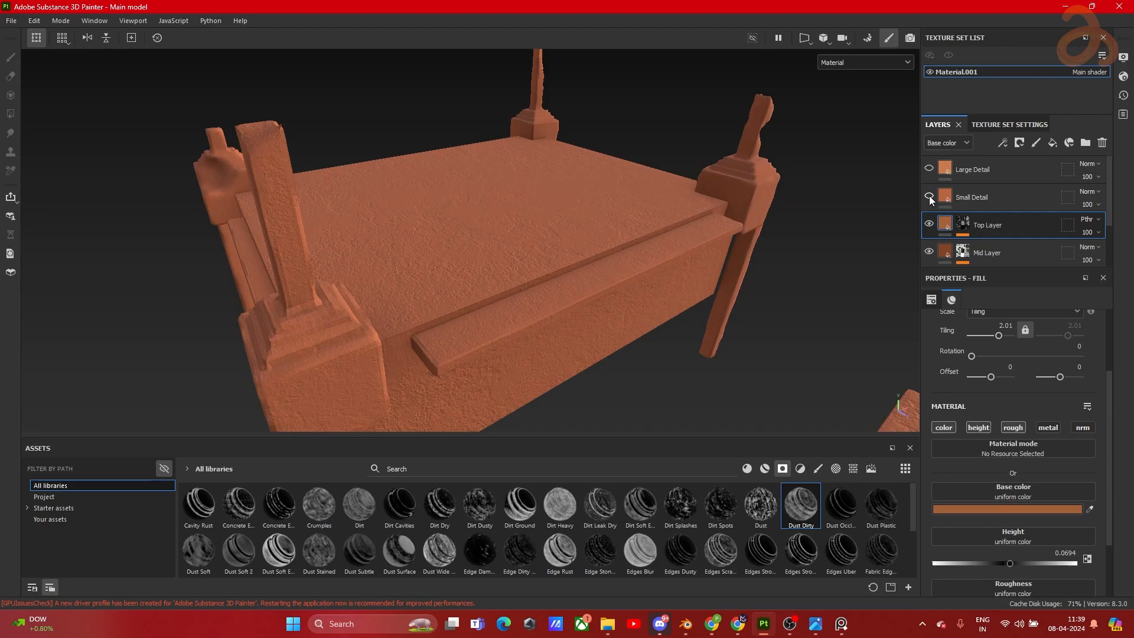
pyautogui.click(929, 197)
pyautogui.click(929, 169)
pyautogui.click(929, 169)
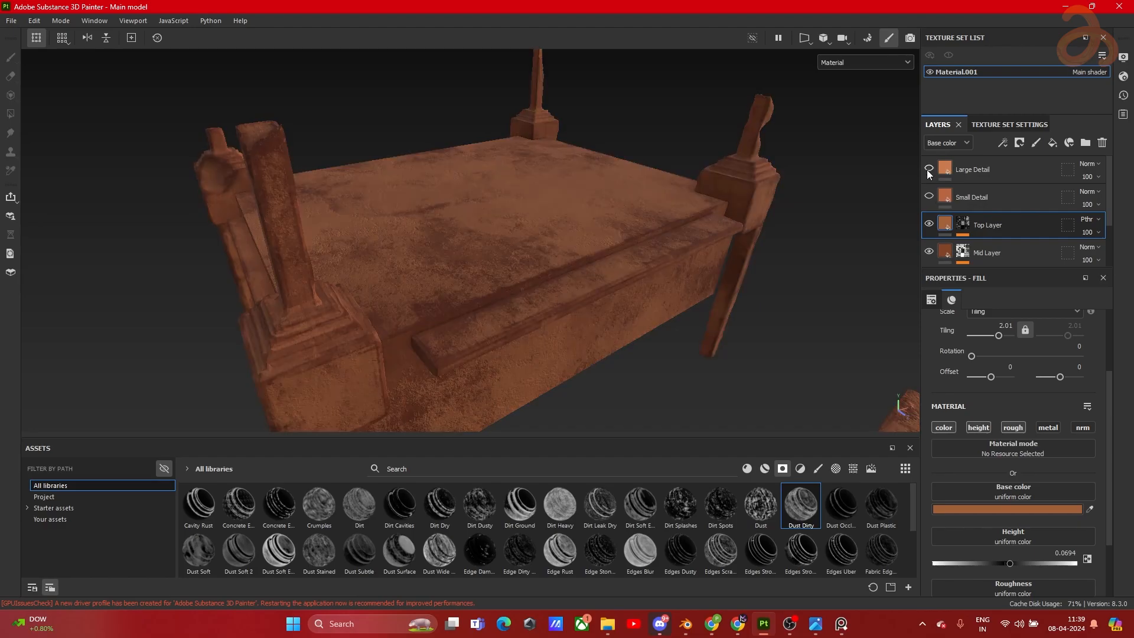
# Step: Place the Large Detail layer beneath Small Detail, make it visible and give it a black mask
pyautogui.moveTo(1015, 171); pyautogui.dragTo(1028, 204)
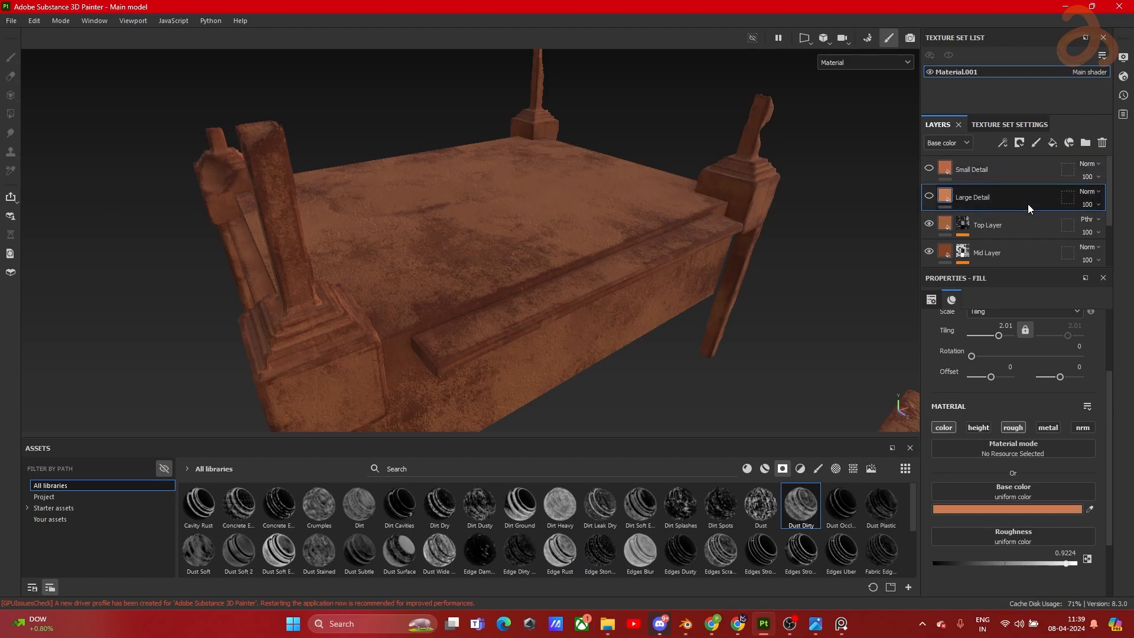
pyautogui.click(933, 195)
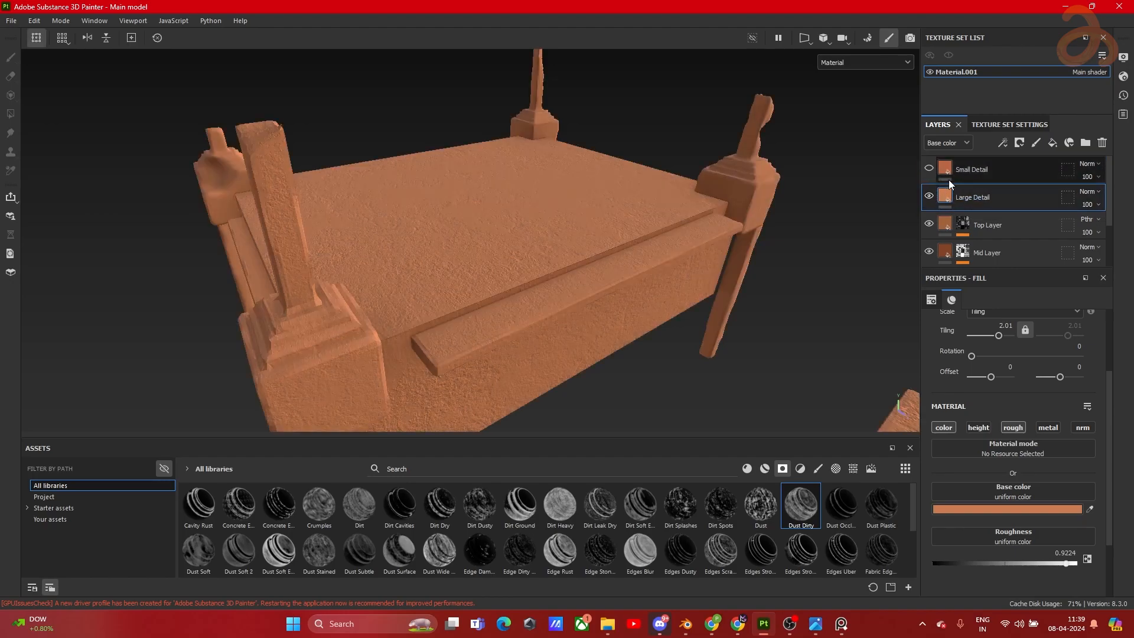
pyautogui.click(1019, 142)
pyautogui.click(1023, 176)
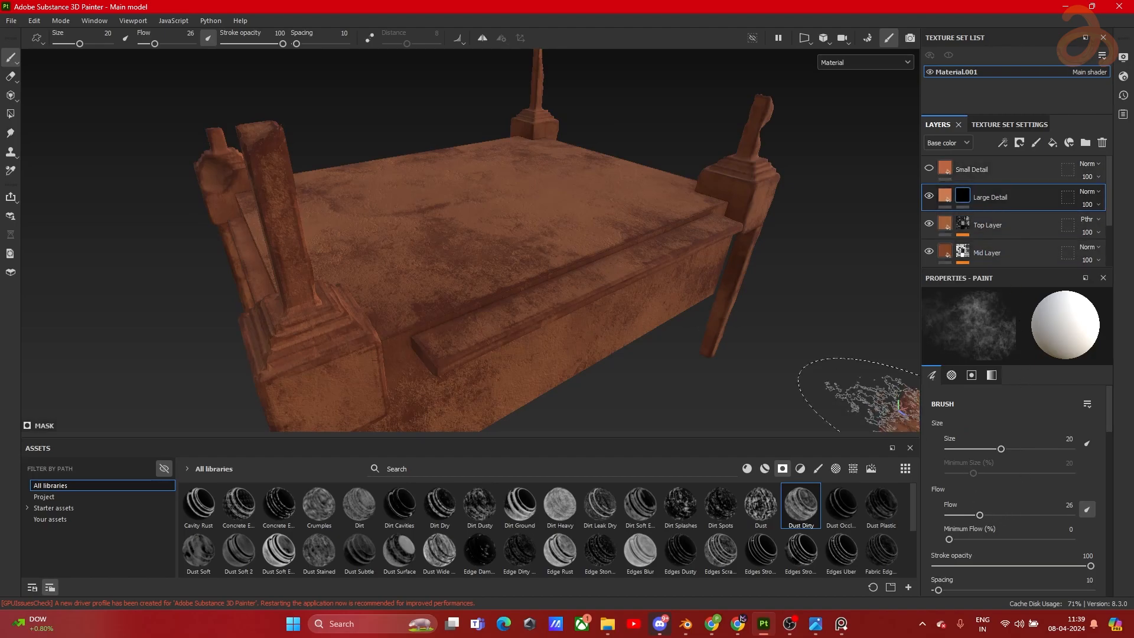
pyautogui.click(1018, 142)
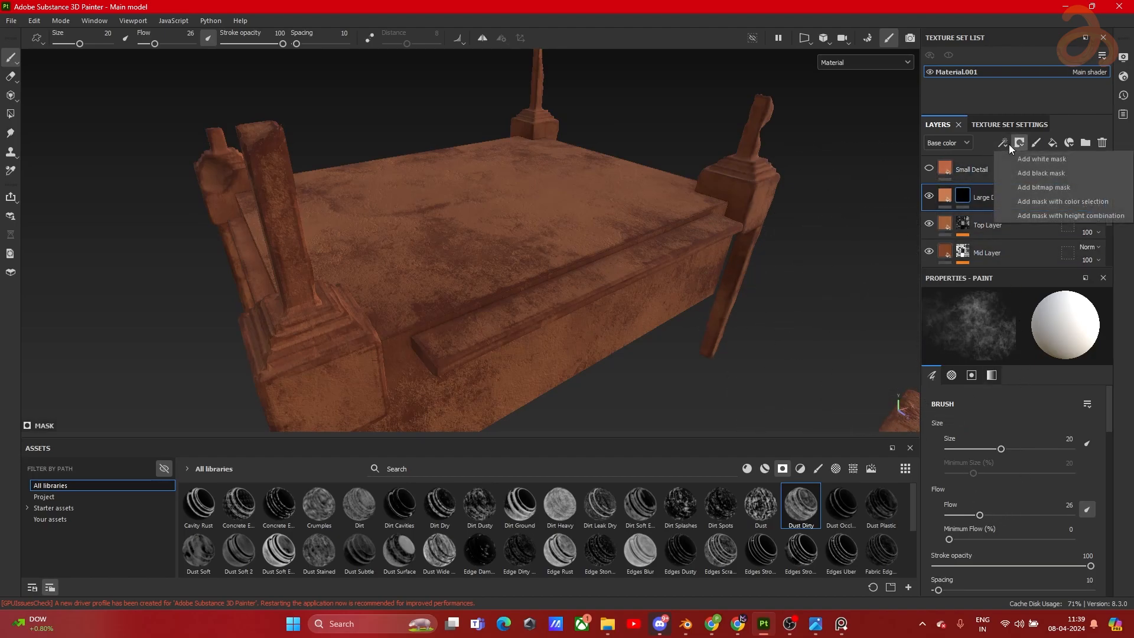
pyautogui.click(1001, 143)
pyautogui.click(1014, 157)
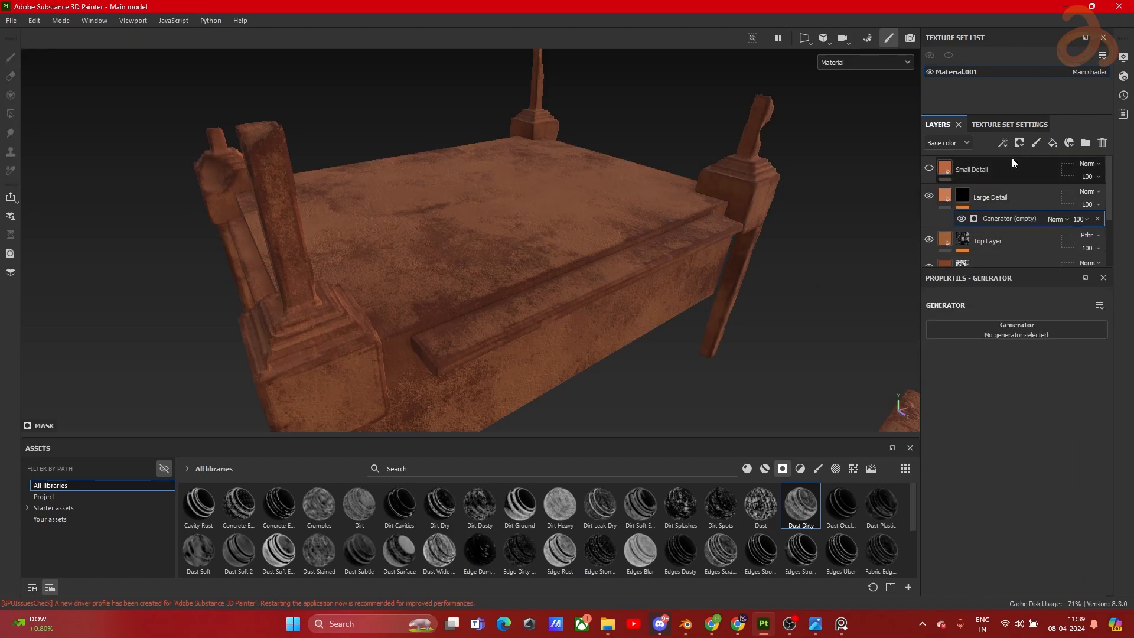
pyautogui.click(1016, 333)
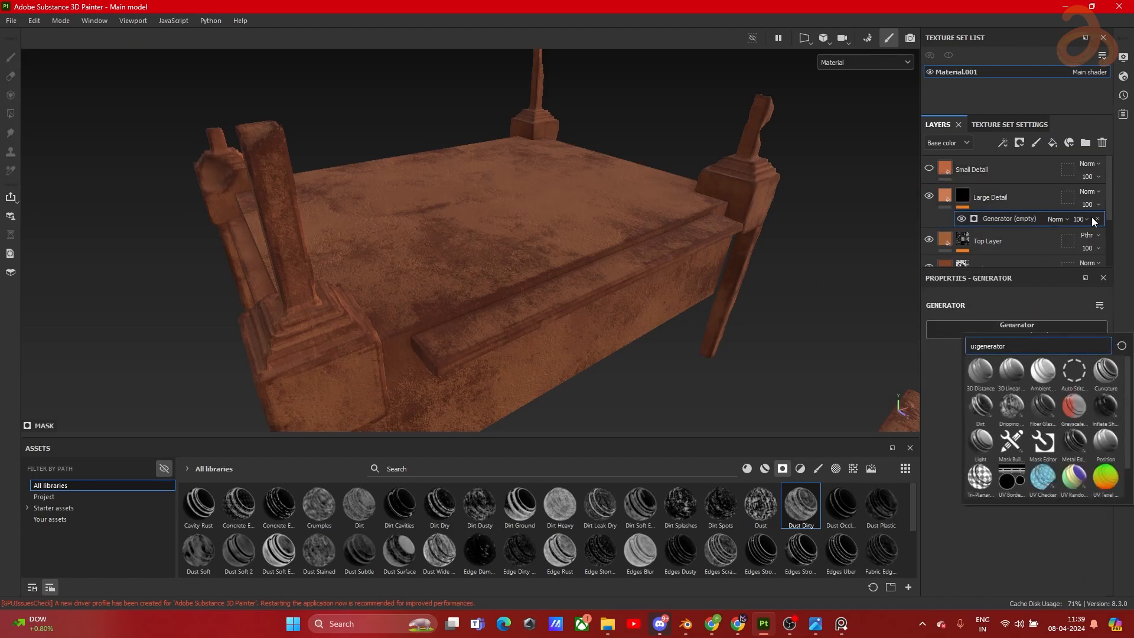
pyautogui.click(937, 392)
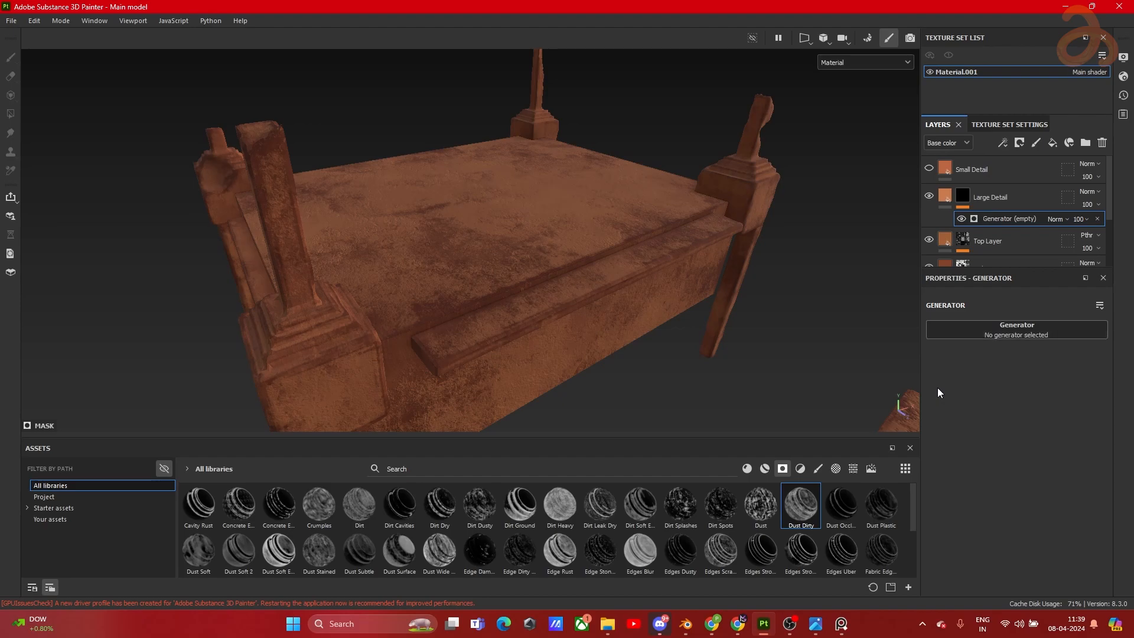
pyautogui.click(1097, 219)
# Step: Browse the texture assets for a grunge pattern and add a fill effect to the Large Detail mask
pyautogui.click(852, 469)
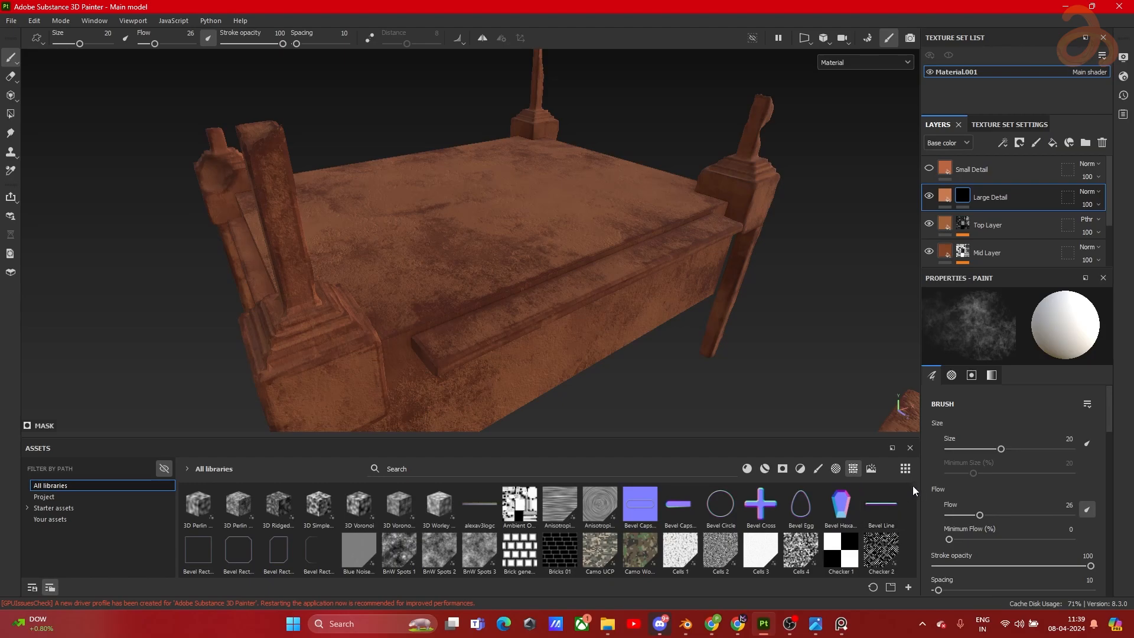
pyautogui.scroll(-1, 911, 491)
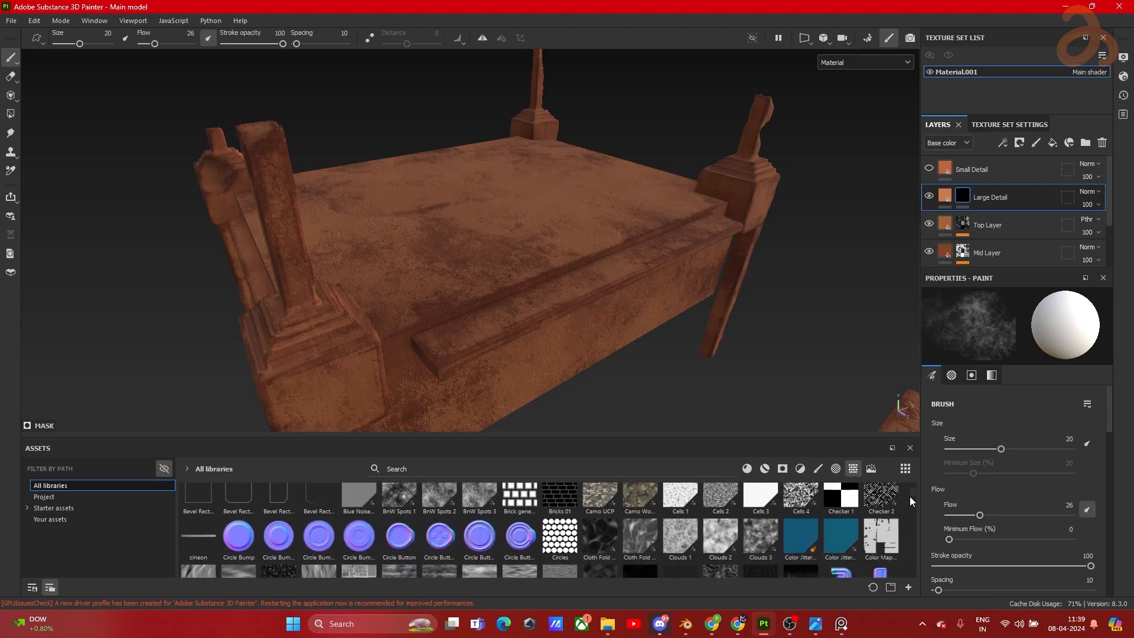
pyautogui.scroll(-3, 909, 494)
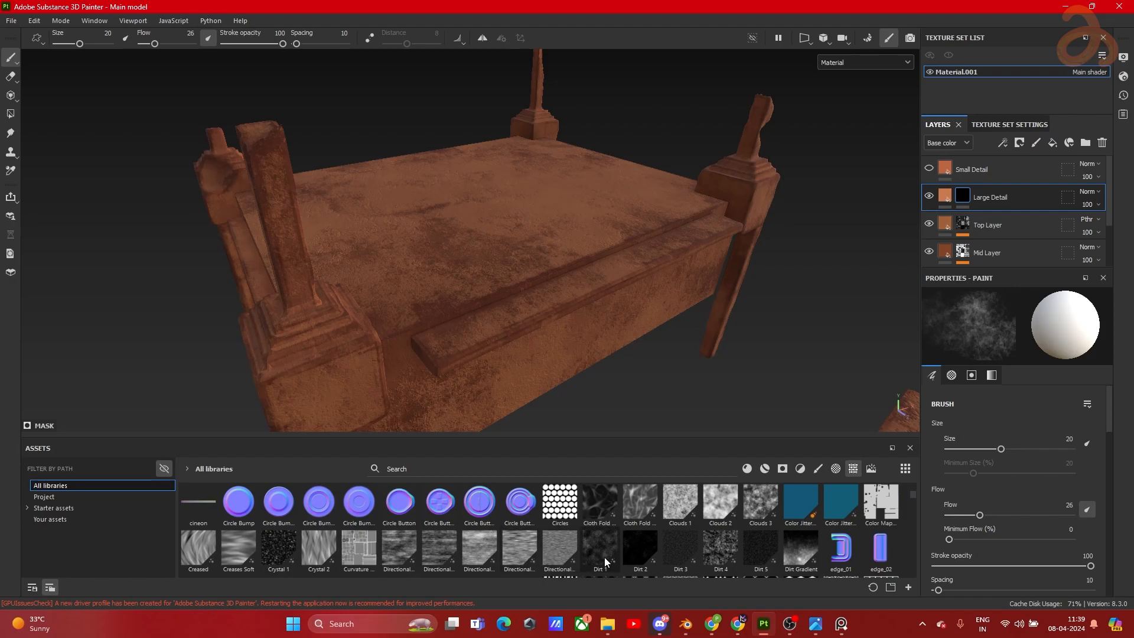
pyautogui.moveTo(601, 547); pyautogui.dragTo(967, 197)
pyautogui.click(999, 142)
pyautogui.click(1025, 188)
# Step: Try the Dirt 1 texture as the grayscale of the Large Detail mask fill, then undo it
pyautogui.moveTo(603, 547); pyautogui.dragTo(997, 437)
pyautogui.keyDown('alt'); pyautogui.moveTo(701, 336); pyautogui.dragTo(688, 271); pyautogui.keyUp('alt')
pyautogui.hotkey('ctrl', 'z')
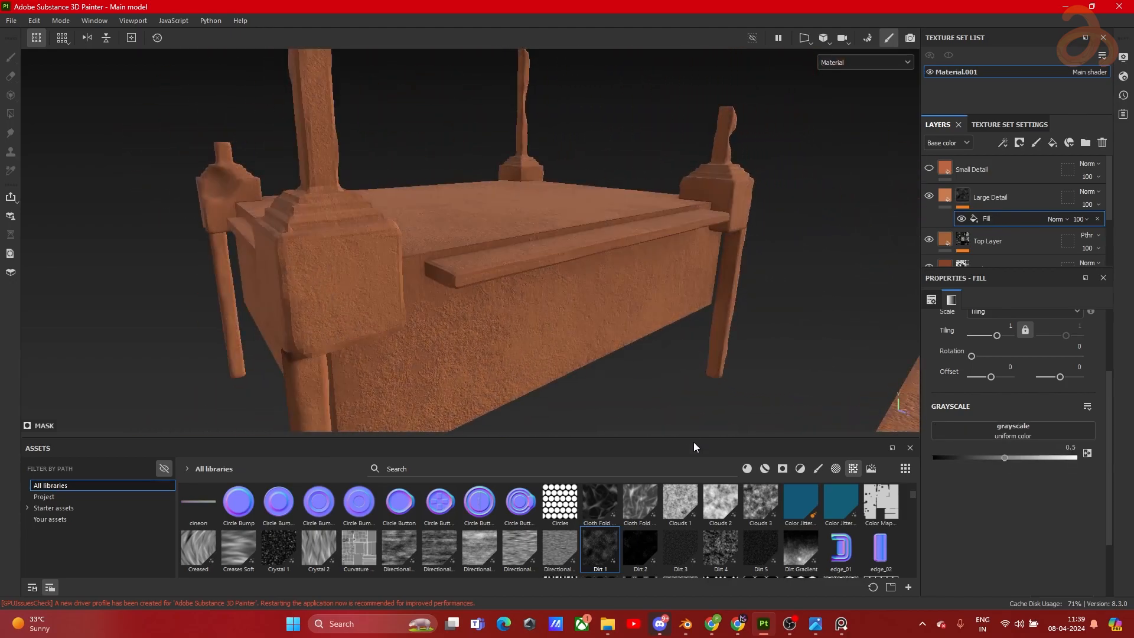
# Step: Try Clouds 1, Clouds 2 and Clouds 3 in turn as the mask fill's grayscale and undo the rejected ones
pyautogui.moveTo(683, 505); pyautogui.dragTo(1007, 434)
pyautogui.moveTo(659, 236)
pyautogui.keyDown('alt'); pyautogui.mouseDown()
pyautogui.moveTo(660, 292)
pyautogui.moveTo(639, 242)
pyautogui.mouseUp(); pyautogui.keyUp('alt')
pyautogui.moveTo(720, 503); pyautogui.dragTo(995, 442)
pyautogui.keyDown('alt'); pyautogui.moveTo(577, 329); pyautogui.dragTo(580, 336); pyautogui.keyUp('alt')
pyautogui.hotkey('ctrl', 'z')
pyautogui.moveTo(759, 504); pyautogui.dragTo(1015, 427)
pyautogui.hotkey('ctrl', 'z')
# Step: Assign the Clouds 2 texture to the Large Detail mask fill and keep that fill effect selected
pyautogui.moveTo(719, 503); pyautogui.dragTo(1013, 449)
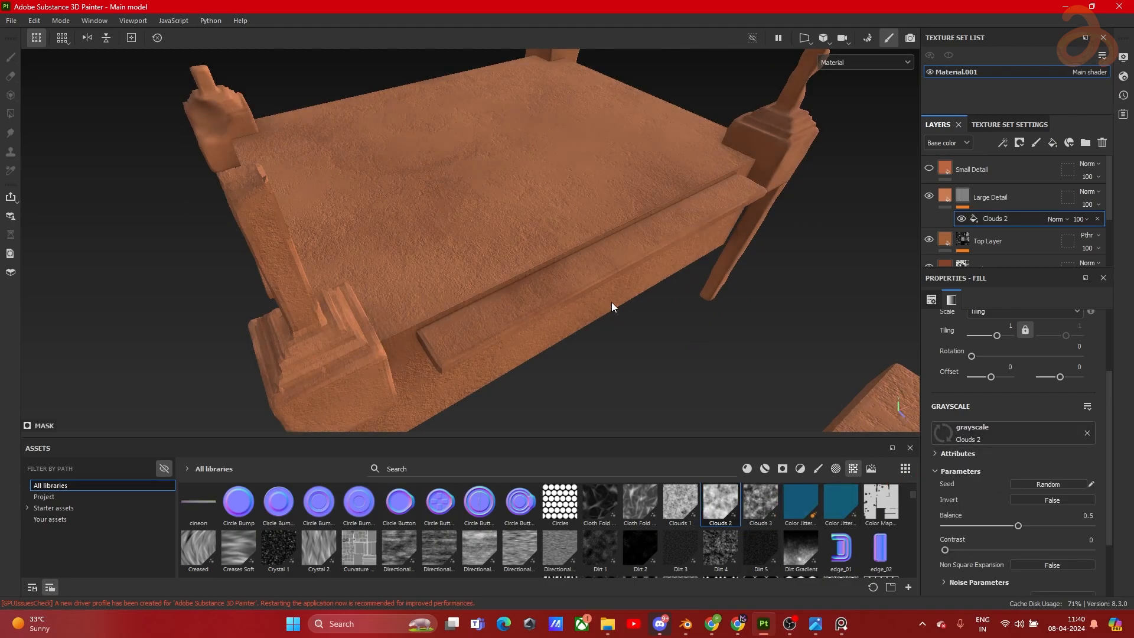
pyautogui.click(992, 195)
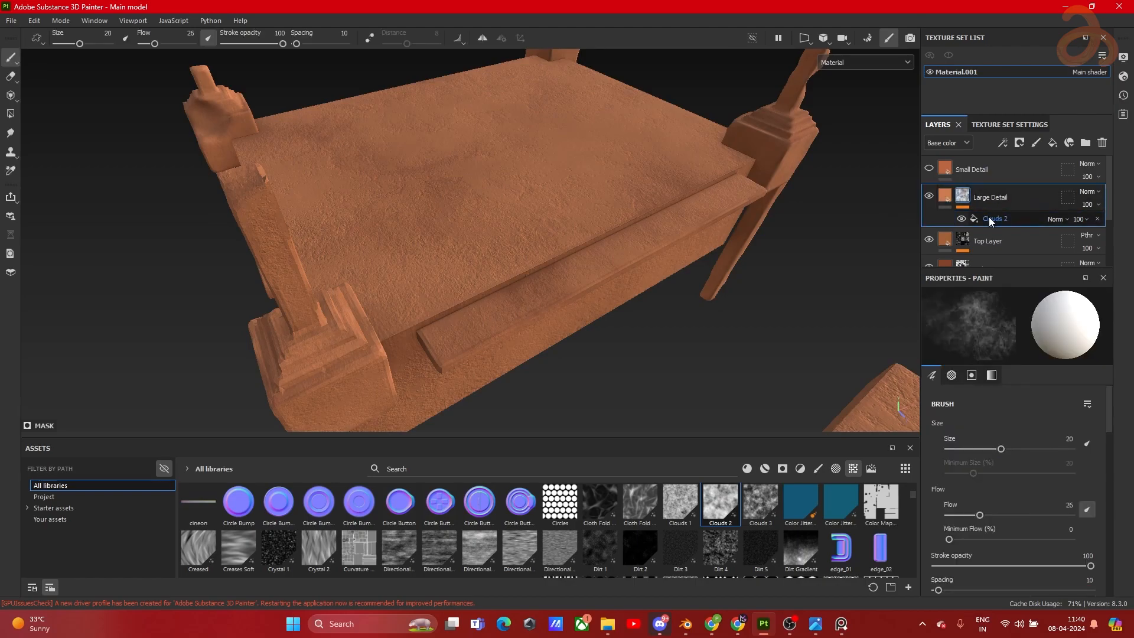
pyautogui.click(1003, 142)
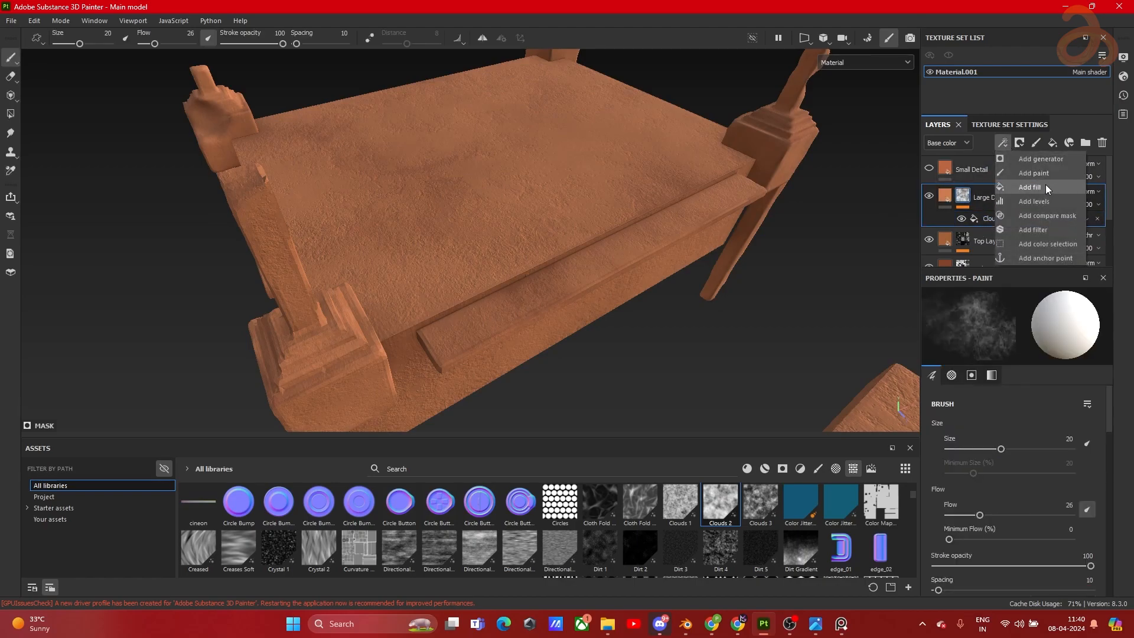
pyautogui.click(1004, 141)
pyautogui.click(1005, 142)
pyautogui.click(984, 220)
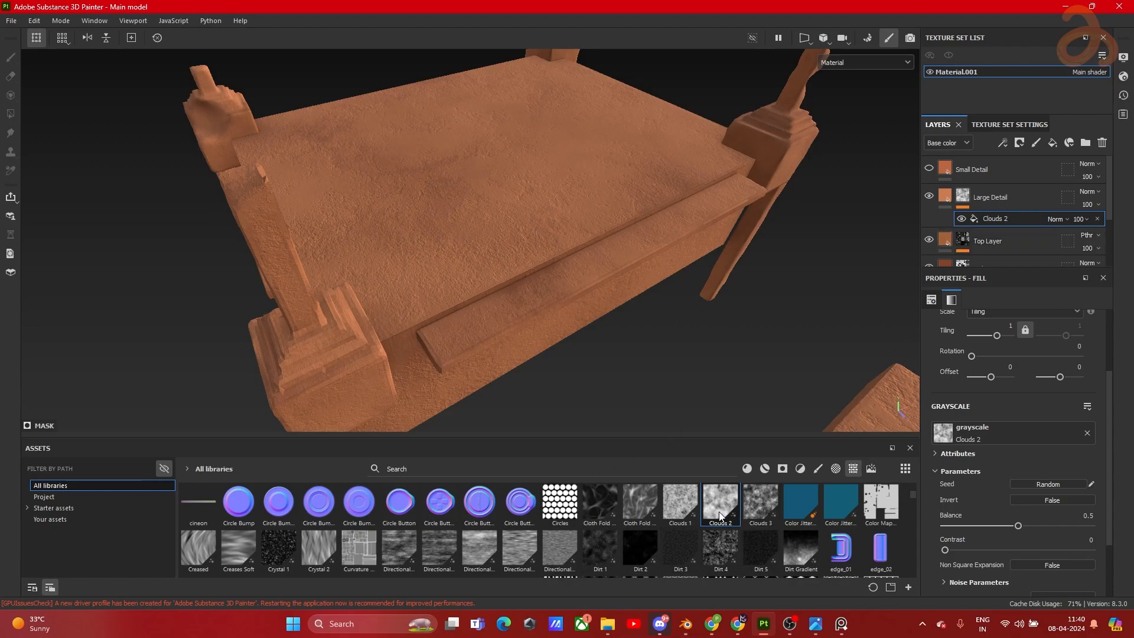
# Step: Set the Clouds 2 mask fill's Balance to 0.24 and its Contrast to 0.38
pyautogui.moveTo(722, 508)
pyautogui.mouseDown()
pyautogui.moveTo(763, 512)
pyautogui.moveTo(996, 433)
pyautogui.moveTo(719, 506)
pyautogui.mouseUp()
pyautogui.moveTo(429, 264)
pyautogui.keyDown('alt'); pyautogui.mouseDown()
pyautogui.moveTo(361, 242)
pyautogui.moveTo(443, 283)
pyautogui.moveTo(438, 258)
pyautogui.mouseUp(); pyautogui.keyUp('alt')
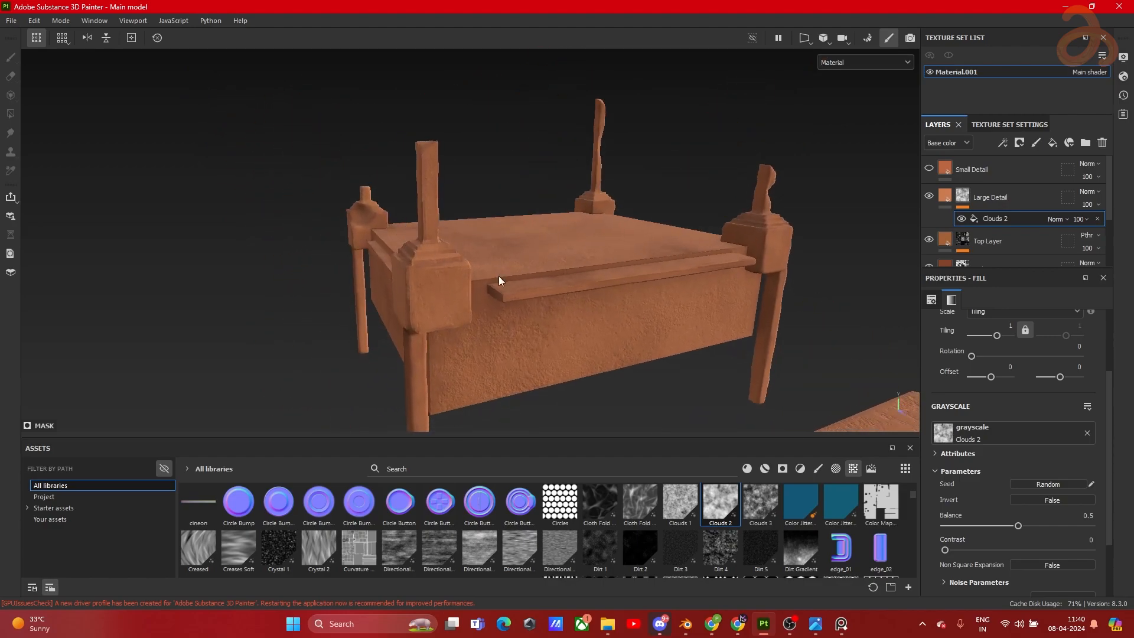
pyautogui.scroll(-2, 1026, 500)
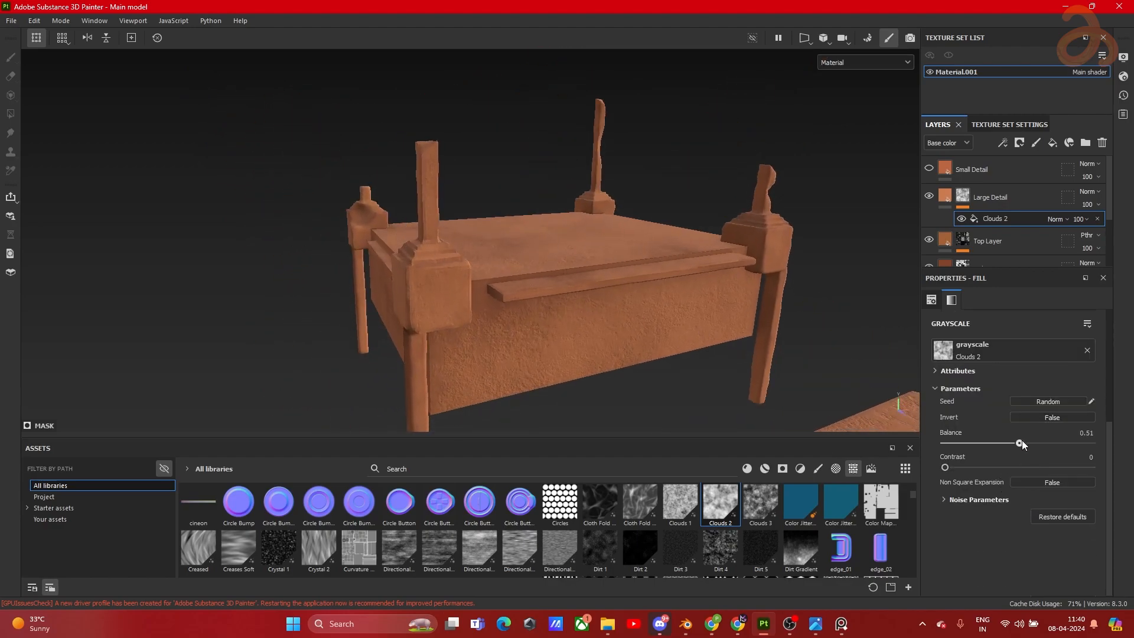
pyautogui.moveTo(1048, 447); pyautogui.dragTo(979, 446)
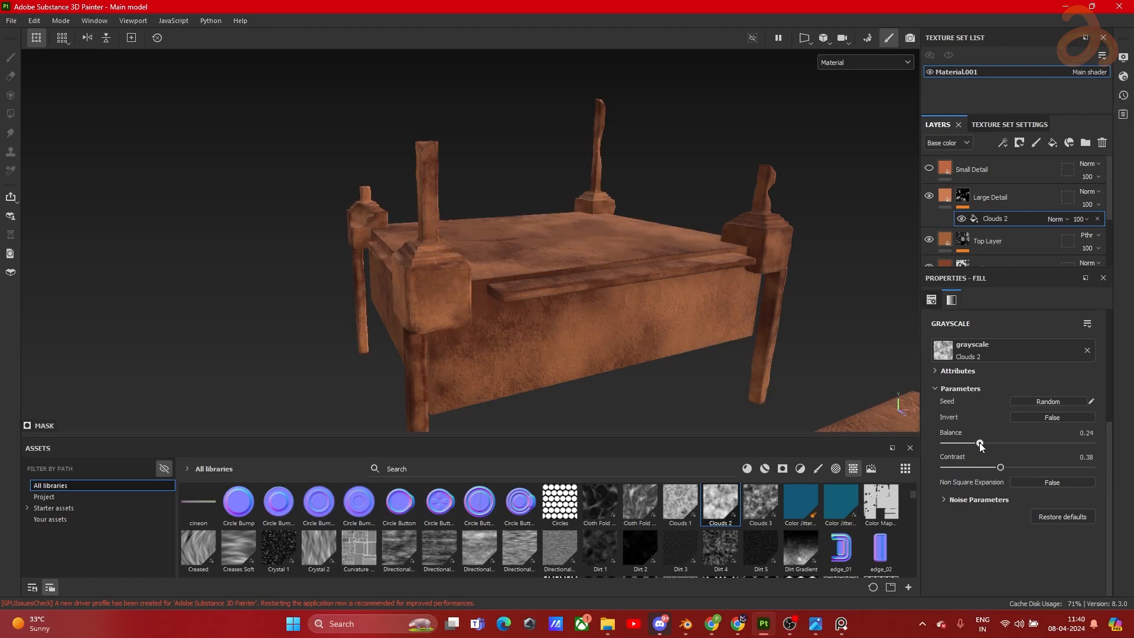
# Step: Randomize the Clouds 2 seed several times and lower the Balance to about 0.14, checking the patches on the model
pyautogui.click(1049, 403)
pyautogui.click(1048, 403)
pyautogui.click(1049, 403)
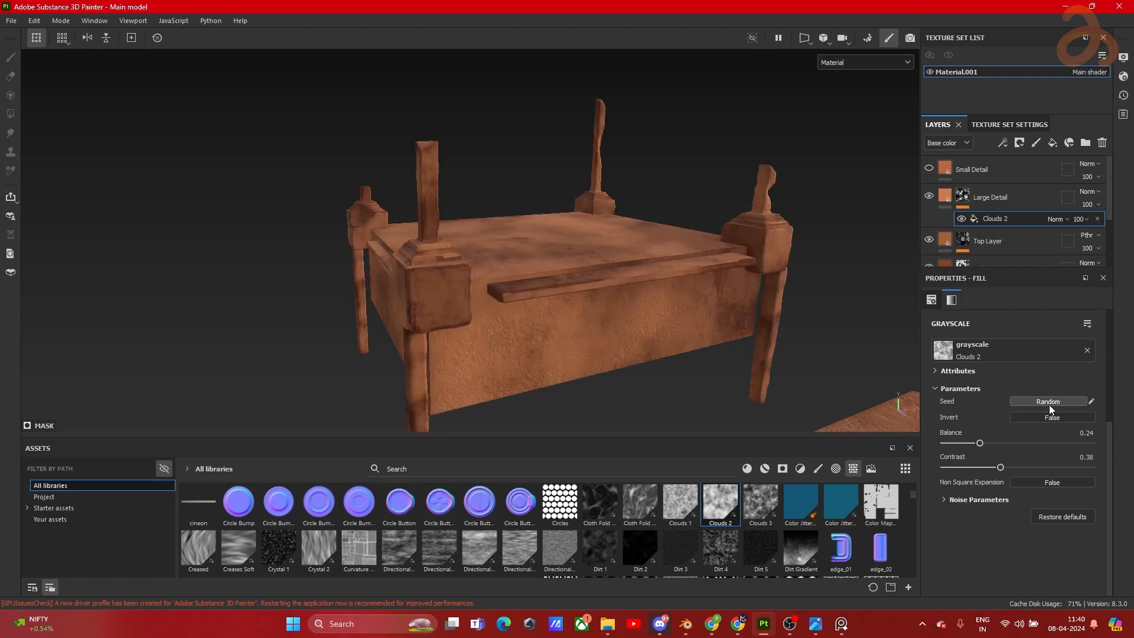
pyautogui.click(1049, 404)
pyautogui.click(1049, 404)
pyautogui.moveTo(980, 444); pyautogui.dragTo(966, 446)
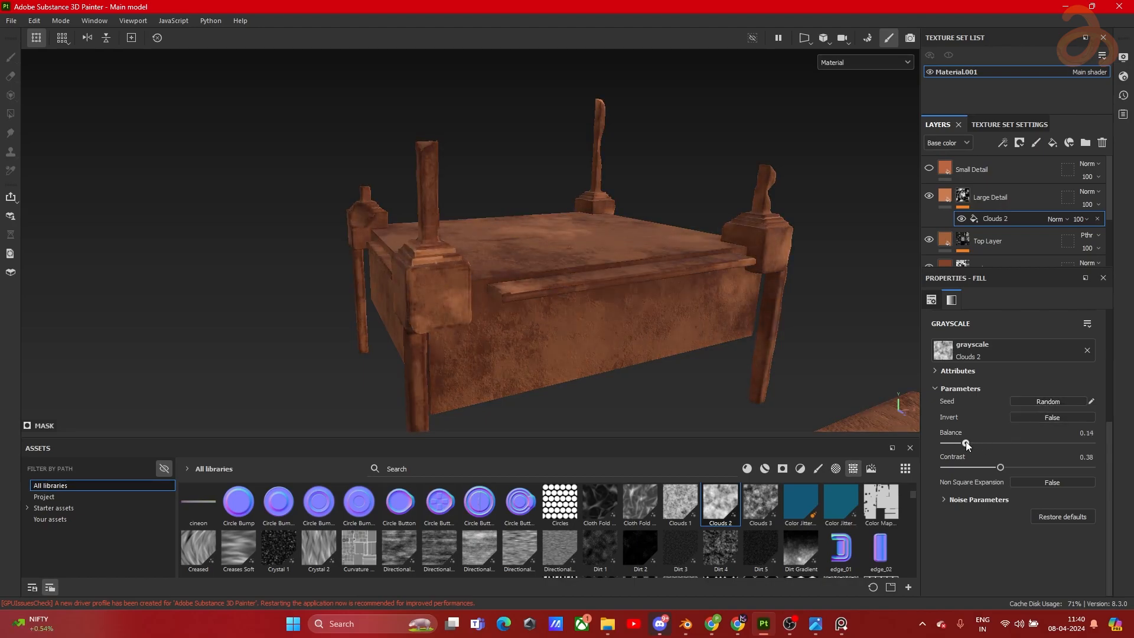
pyautogui.keyDown('alt'); pyautogui.moveTo(768, 388); pyautogui.dragTo(678, 329); pyautogui.keyUp('alt')
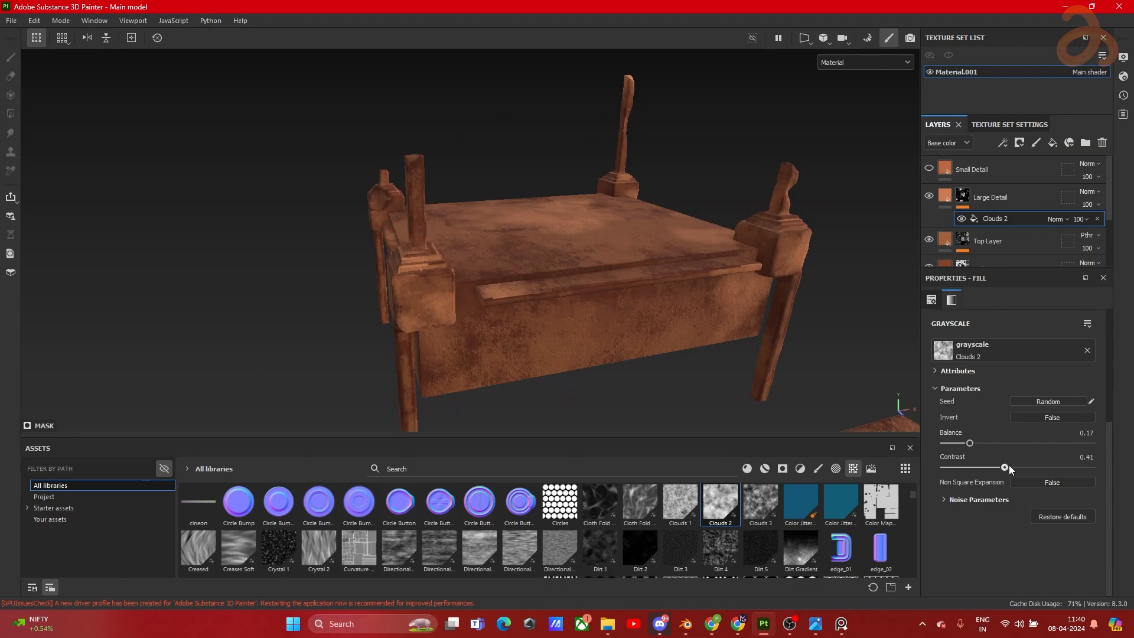
# Step: Fine-tune the Clouds 2 mask fill on Large Detail to a Contrast of 0.46 and a Balance of 0.17
pyautogui.moveTo(1002, 467)
pyautogui.mouseDown()
pyautogui.moveTo(982, 467)
pyautogui.moveTo(1044, 468)
pyautogui.moveTo(1011, 468)
pyautogui.mouseUp()
pyautogui.scroll(6, 547, 222)
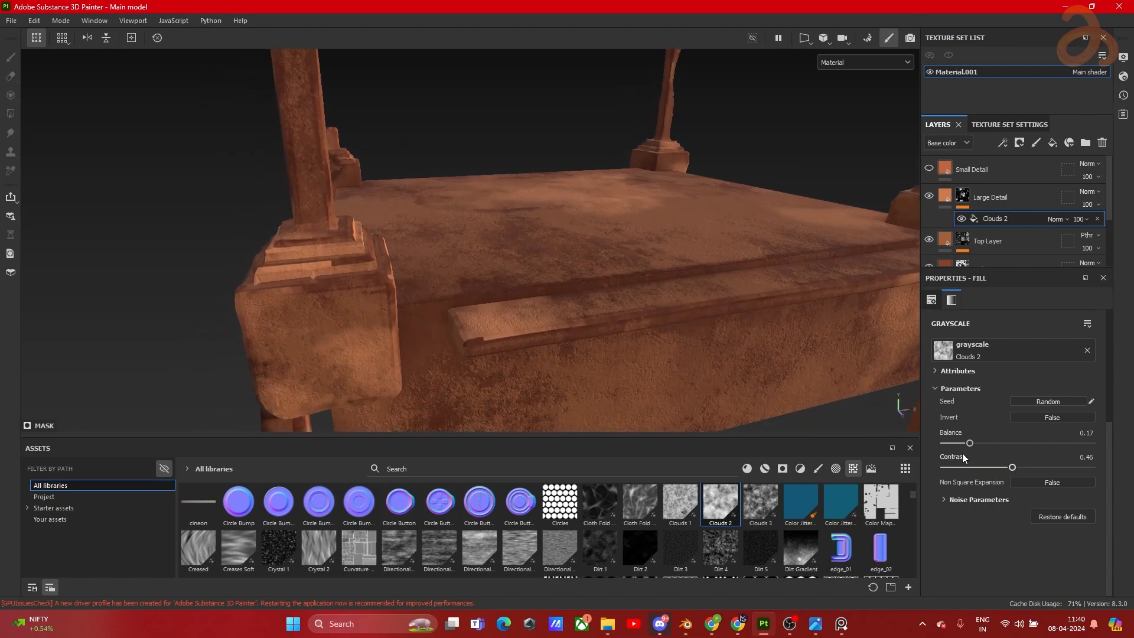
pyautogui.moveTo(969, 443)
pyautogui.mouseDown()
pyautogui.moveTo(957, 443)
pyautogui.moveTo(968, 444)
pyautogui.mouseUp()
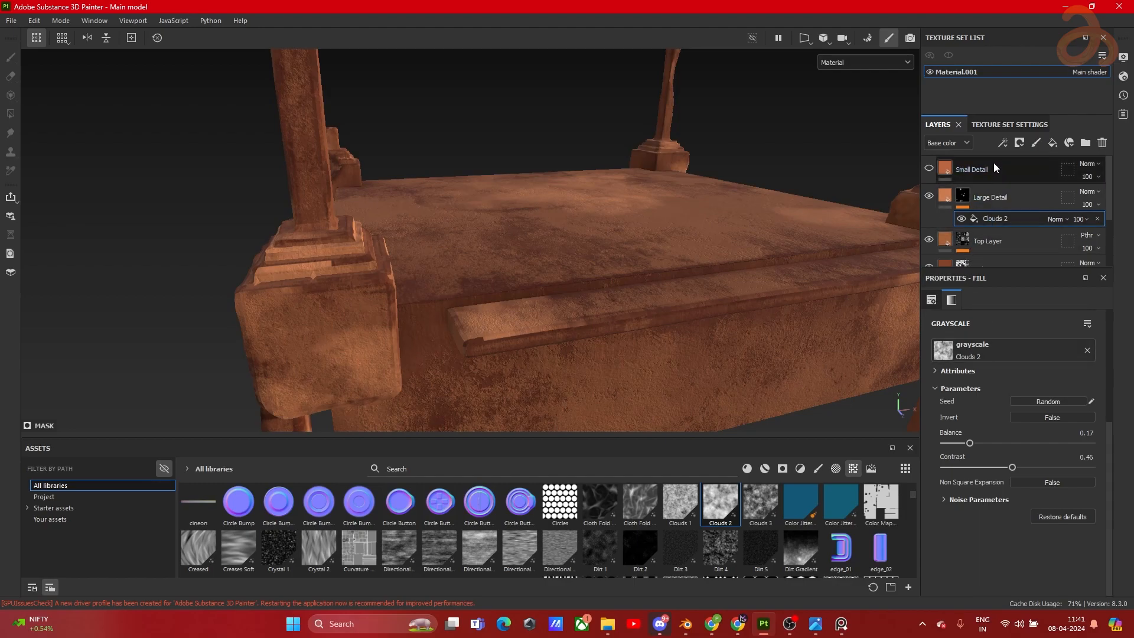
# Step: Add a paint effect above Clouds 2 in the Large Detail mask and set the brush to black with a Flow of 67
pyautogui.click(1002, 143)
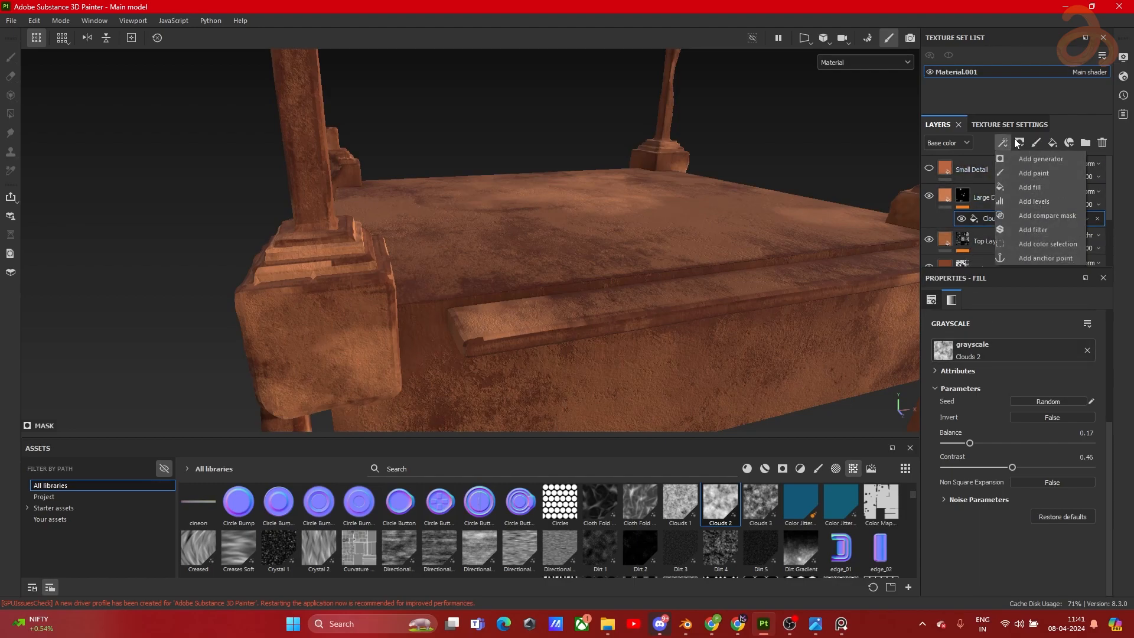
pyautogui.click(1027, 172)
pyautogui.click(525, 326)
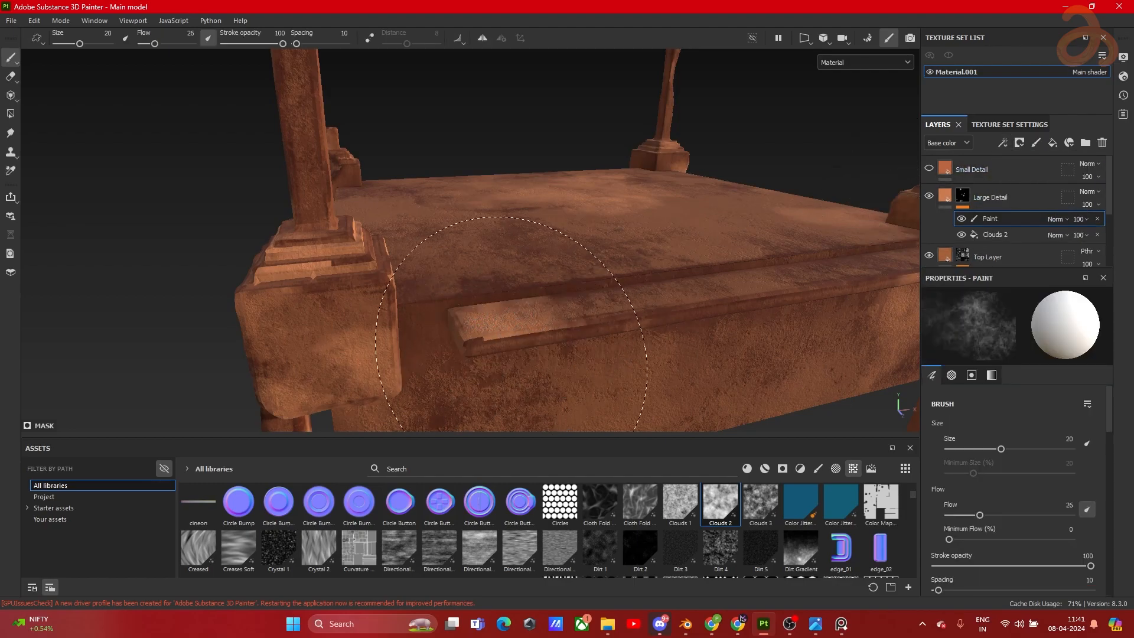
pyautogui.click(521, 351)
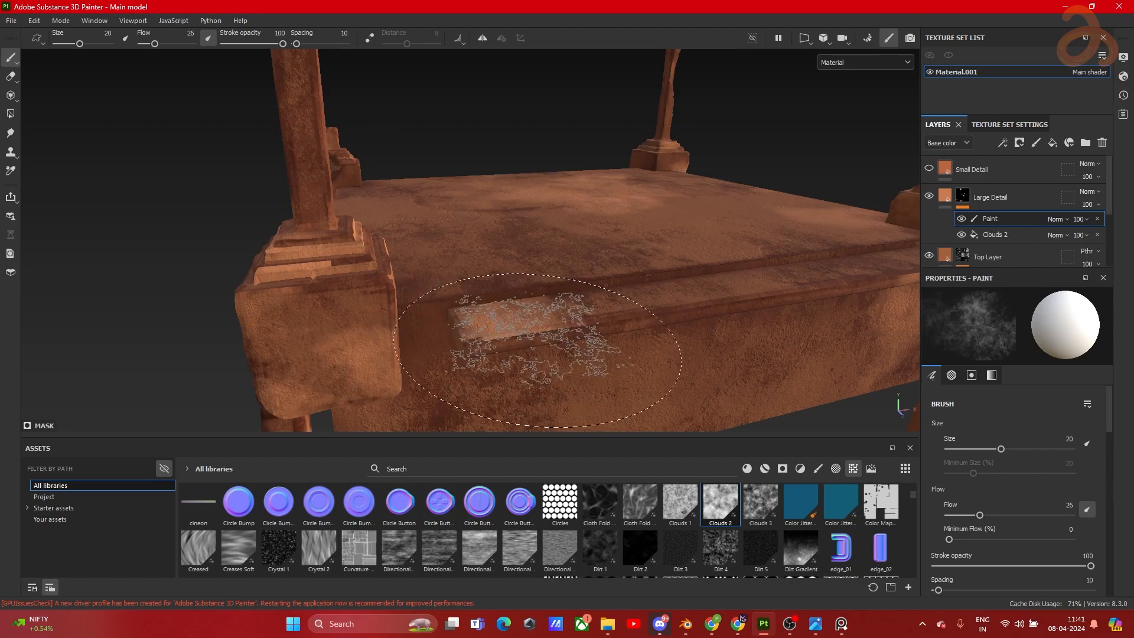
pyautogui.press('x')
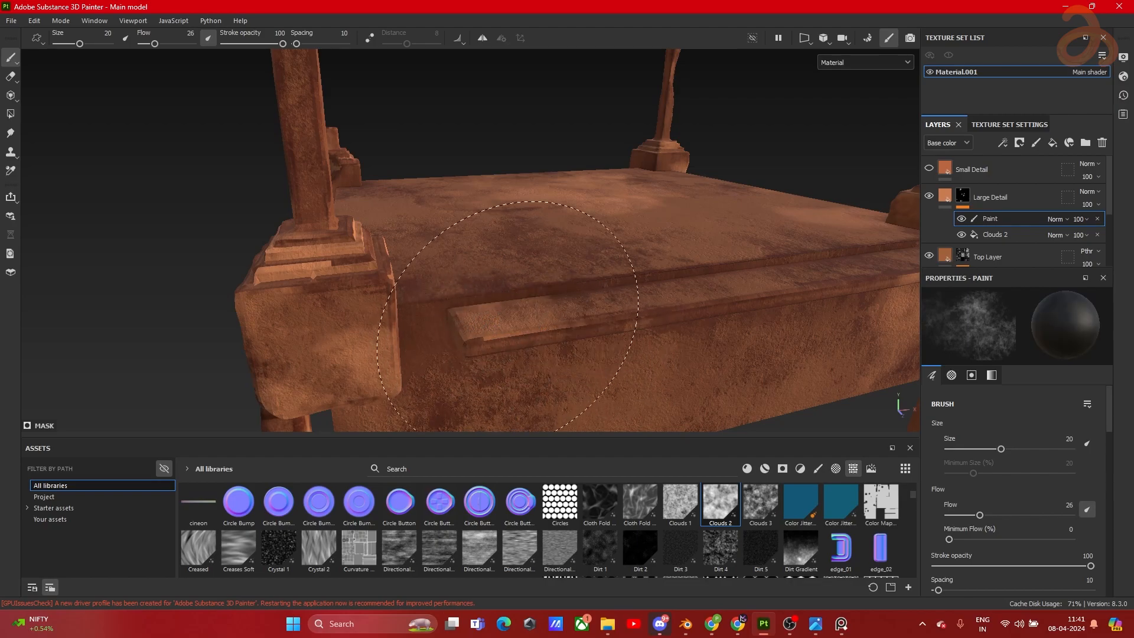
pyautogui.moveTo(155, 44); pyautogui.dragTo(175, 44)
# Step: Brush black into the Large Detail mask to soften light patches on the platform around its corner block
pyautogui.scroll(-3, 475, 277)
pyautogui.moveTo(539, 253)
pyautogui.keyDown('alt'); pyautogui.mouseDown()
pyautogui.moveTo(521, 325)
pyautogui.moveTo(566, 284)
pyautogui.moveTo(440, 311)
pyautogui.moveTo(532, 308)
pyautogui.mouseUp(); pyautogui.keyUp('alt')
pyautogui.keyDown('alt'); pyautogui.moveTo(624, 304); pyautogui.dragTo(524, 291, button='middle'); pyautogui.keyUp('alt')
pyautogui.keyDown('alt'); pyautogui.moveTo(523, 291); pyautogui.dragTo(585, 298, button='right'); pyautogui.keyUp('alt')
pyautogui.moveTo(584, 298)
pyautogui.mouseDown()
pyautogui.moveTo(614, 282)
pyautogui.moveTo(605, 298)
pyautogui.mouseUp()
pyautogui.keyDown('alt'); pyautogui.moveTo(572, 260); pyautogui.dragTo(393, 169); pyautogui.keyUp('alt')
pyautogui.scroll(3, 649, 195)
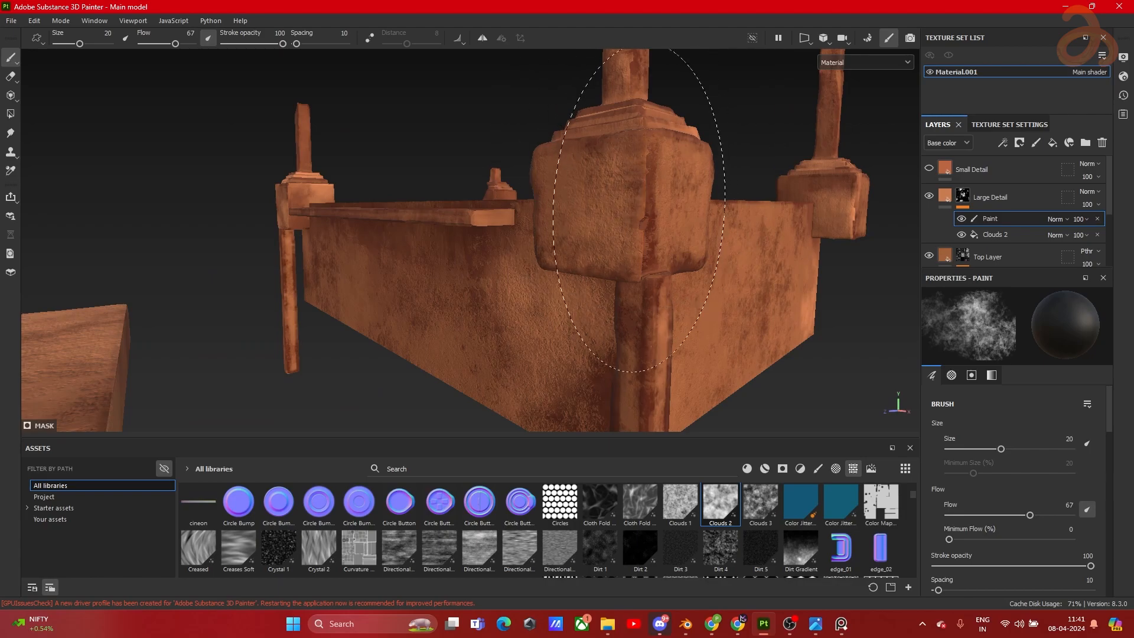
# Step: Reduce the mask brush size to 7.03 for painting the stepped base of the corner post
pyautogui.scroll(-3, 635, 331)
pyautogui.keyDown('alt'); pyautogui.moveTo(633, 357); pyautogui.dragTo(679, 245); pyautogui.keyUp('alt')
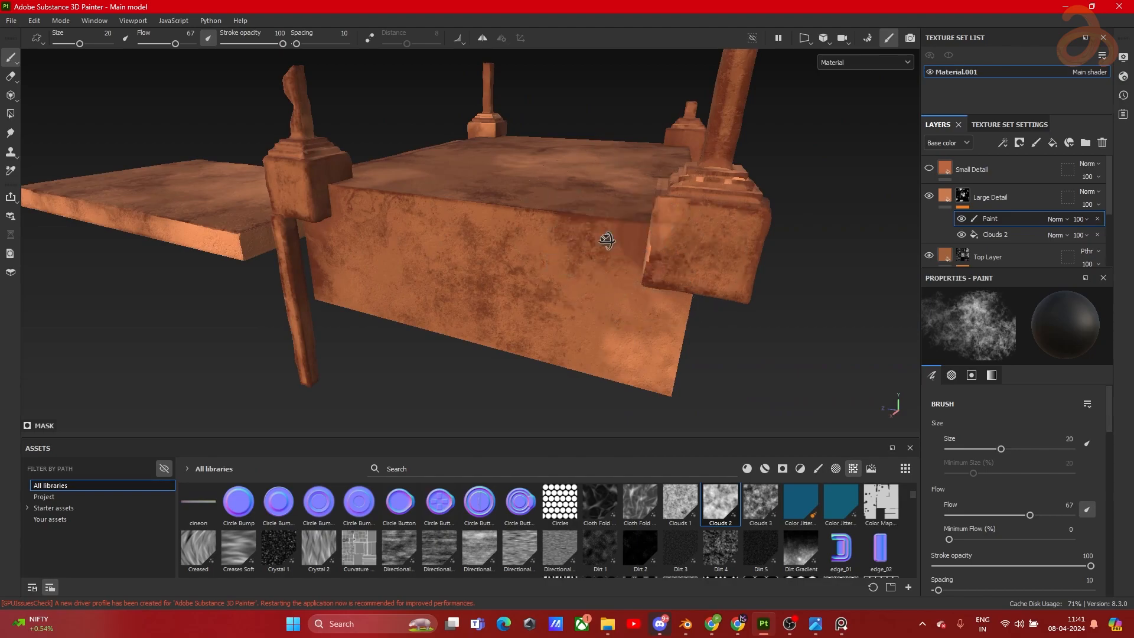
pyautogui.keyDown('alt'); pyautogui.moveTo(607, 234); pyautogui.dragTo(714, 231); pyautogui.keyUp('alt')
pyautogui.keyDown('alt'); pyautogui.moveTo(715, 231); pyautogui.dragTo(607, 255, button='middle'); pyautogui.keyUp('alt')
pyautogui.keyDown('alt'); pyautogui.moveTo(607, 256); pyautogui.dragTo(570, 295); pyautogui.keyUp('alt')
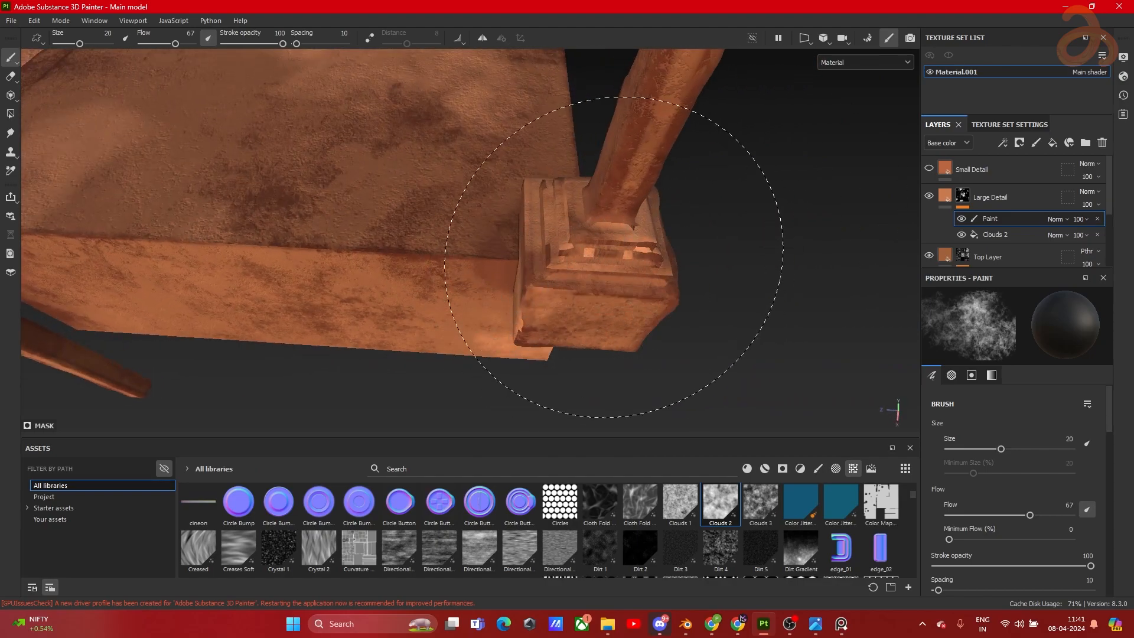
pyautogui.press('[')
pyautogui.press('[')
pyautogui.press('[')
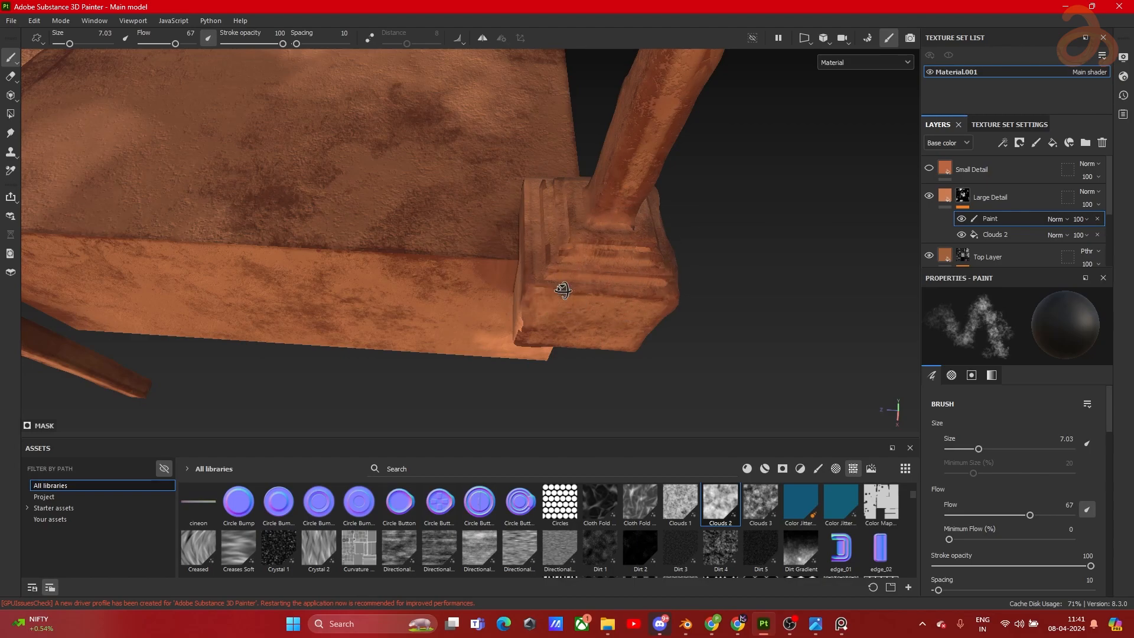
# Step: Touch up the Large Detail paint mask around the stepped base of the corner post
pyautogui.keyDown('alt'); pyautogui.moveTo(559, 291); pyautogui.dragTo(599, 323); pyautogui.keyUp('alt')
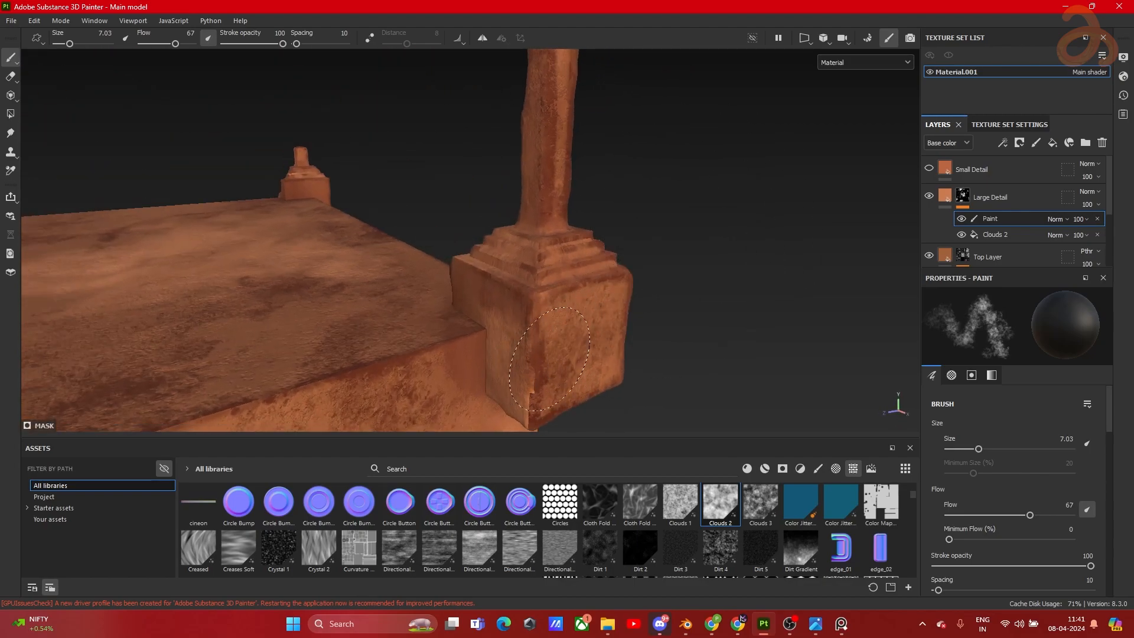
pyautogui.moveTo(536, 381)
pyautogui.keyDown('alt'); pyautogui.mouseDown()
pyautogui.moveTo(632, 336)
pyautogui.moveTo(379, 277)
pyautogui.moveTo(580, 307)
pyautogui.mouseUp(); pyautogui.keyUp('alt')
pyautogui.keyDown('alt'); pyautogui.moveTo(524, 268); pyautogui.dragTo(474, 234); pyautogui.keyUp('alt')
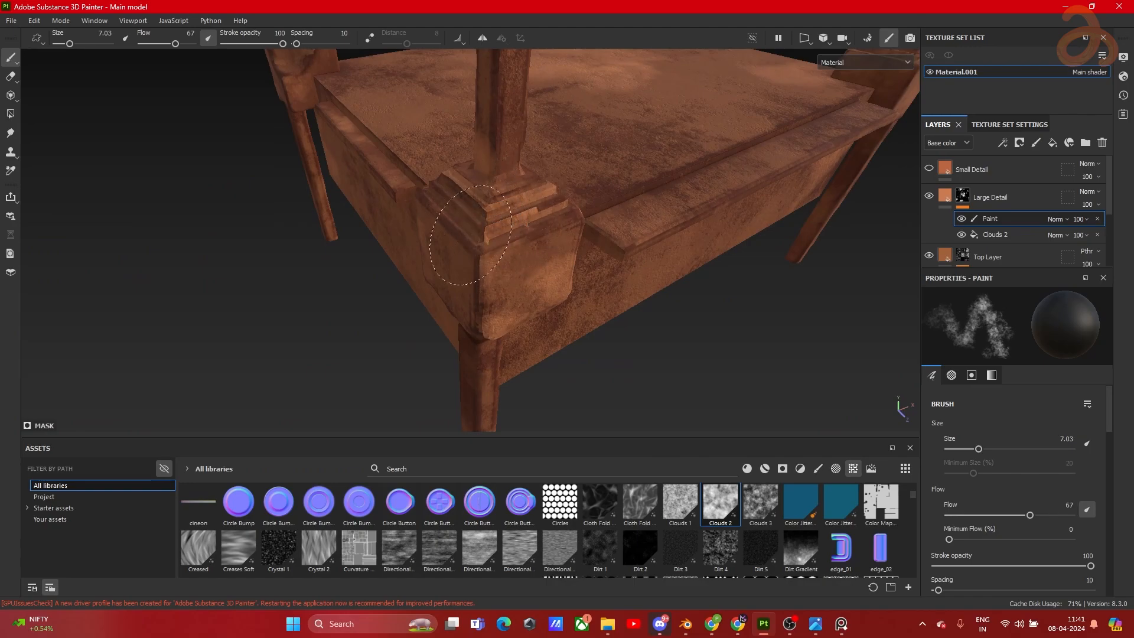
pyautogui.keyDown('alt'); pyautogui.moveTo(521, 294); pyautogui.dragTo(412, 250); pyautogui.keyUp('alt')
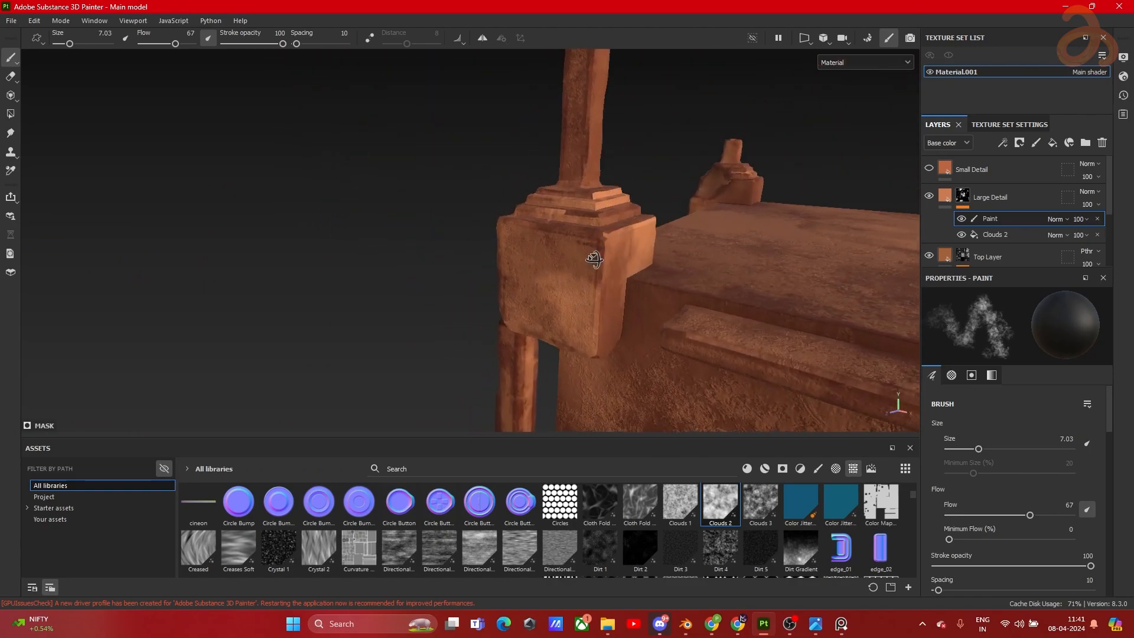
pyautogui.keyDown('alt'); pyautogui.moveTo(599, 256); pyautogui.dragTo(590, 238); pyautogui.keyUp('alt')
pyautogui.moveTo(644, 186)
pyautogui.mouseDown()
pyautogui.moveTo(664, 177)
pyautogui.moveTo(679, 223)
pyautogui.moveTo(694, 218)
pyautogui.mouseUp()
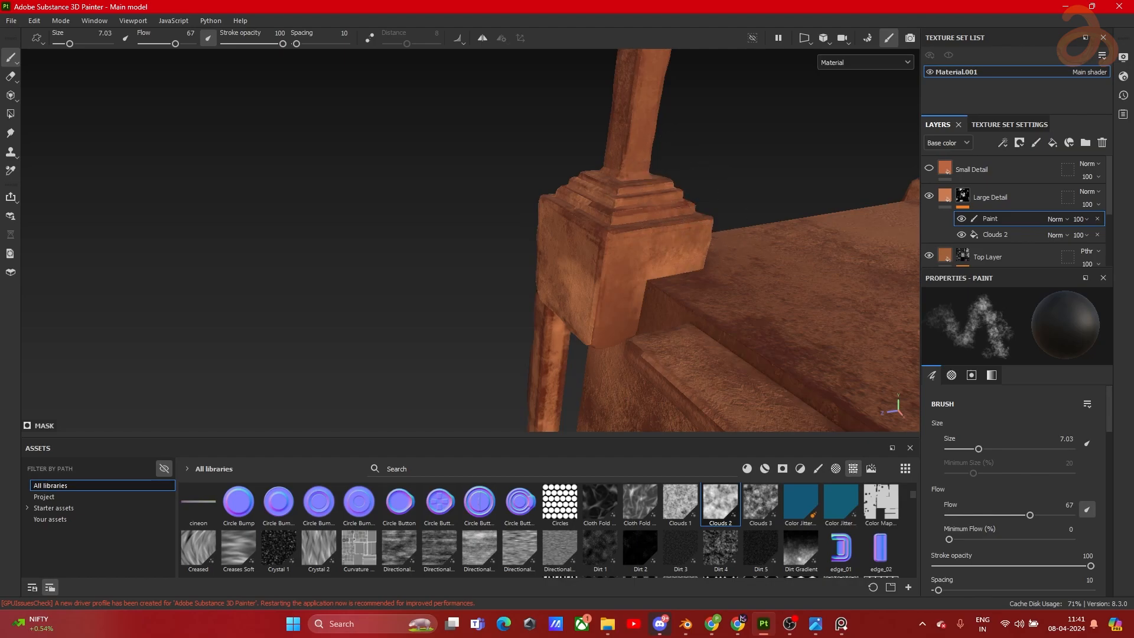
pyautogui.keyDown('alt'); pyautogui.moveTo(597, 253); pyautogui.dragTo(632, 188); pyautogui.keyUp('alt')
# Step: Check the painted structure in a single-channel viewport display and return to the Material display
pyautogui.click(863, 62)
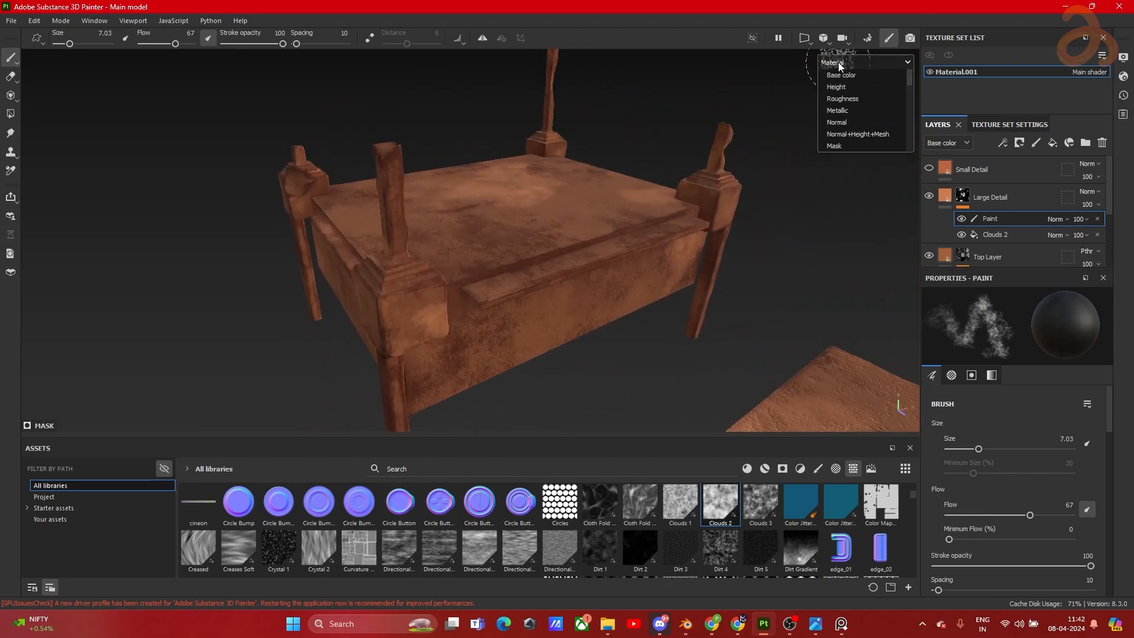
pyautogui.click(840, 113)
pyautogui.keyDown('alt'); pyautogui.moveTo(696, 201); pyautogui.dragTo(727, 225); pyautogui.keyUp('alt')
pyautogui.click(863, 62)
pyautogui.click(839, 66)
# Step: Make the Small Detail layer visible and set its base color to dark green 295403
pyautogui.click(936, 171)
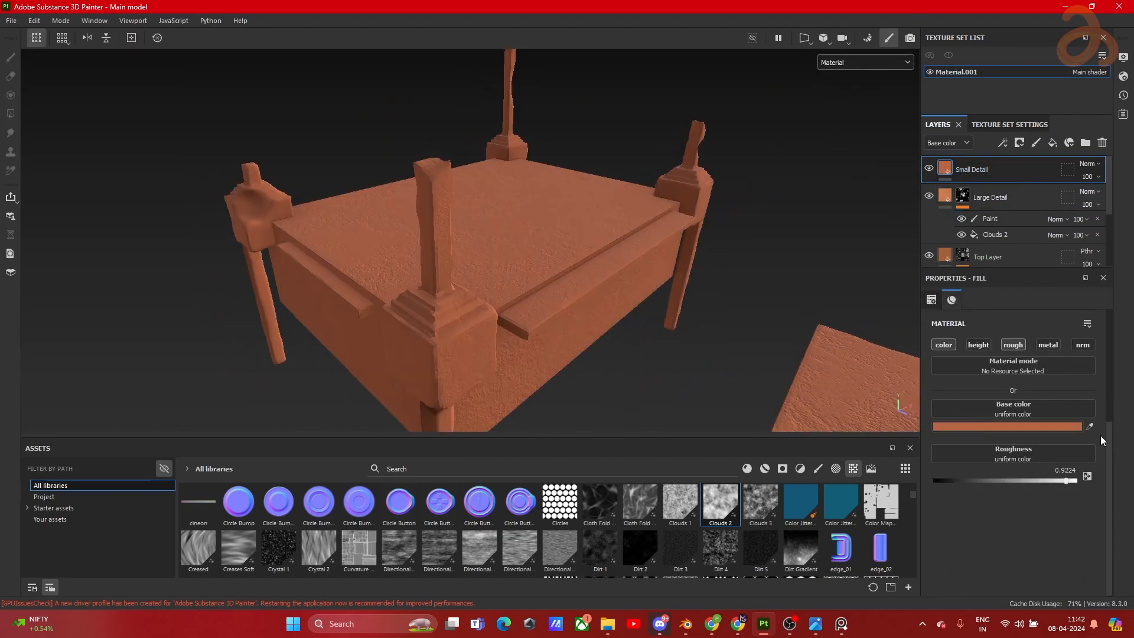
pyautogui.click(1056, 427)
pyautogui.moveTo(956, 290); pyautogui.dragTo(958, 280)
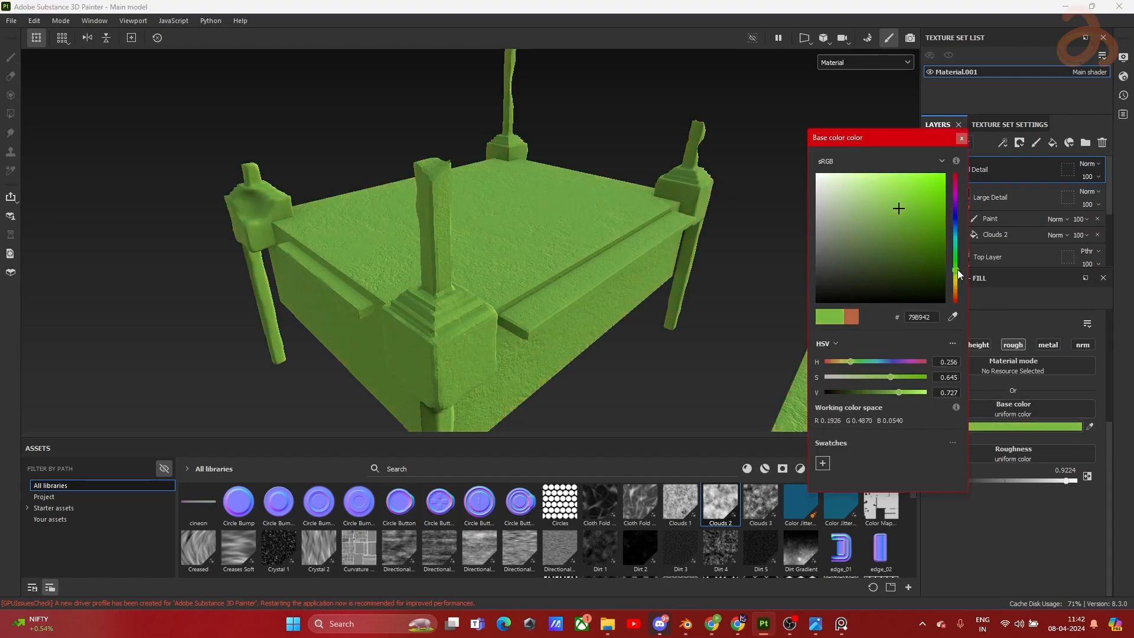
pyautogui.moveTo(899, 208); pyautogui.dragTo(939, 257)
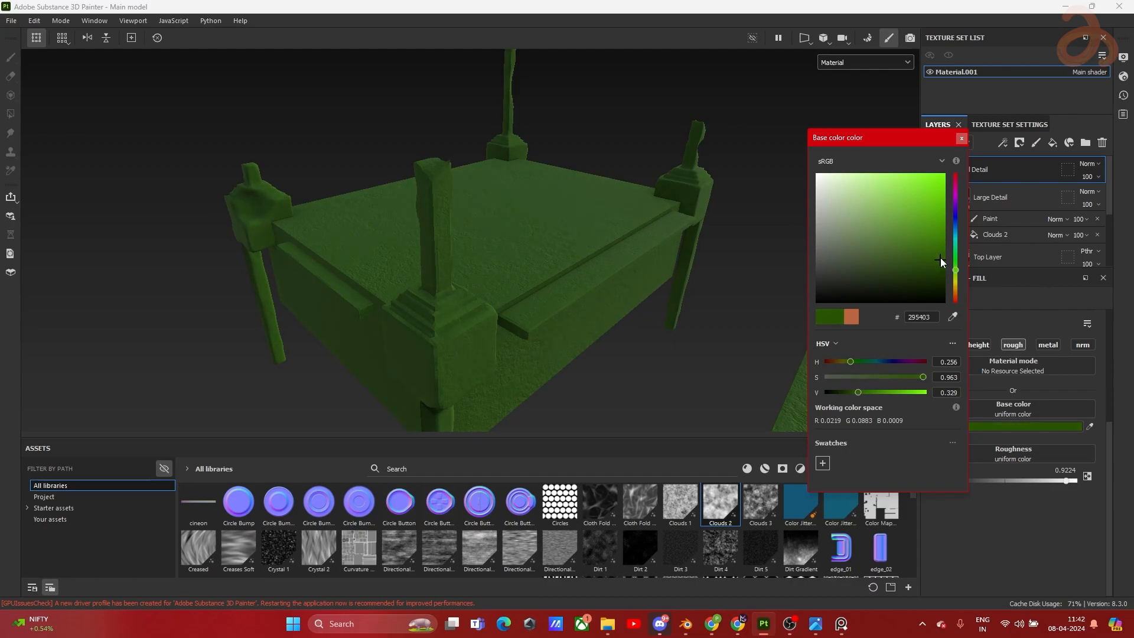
pyautogui.click(976, 179)
# Step: Add a black mask to the Small Detail layer
pyautogui.click(1019, 142)
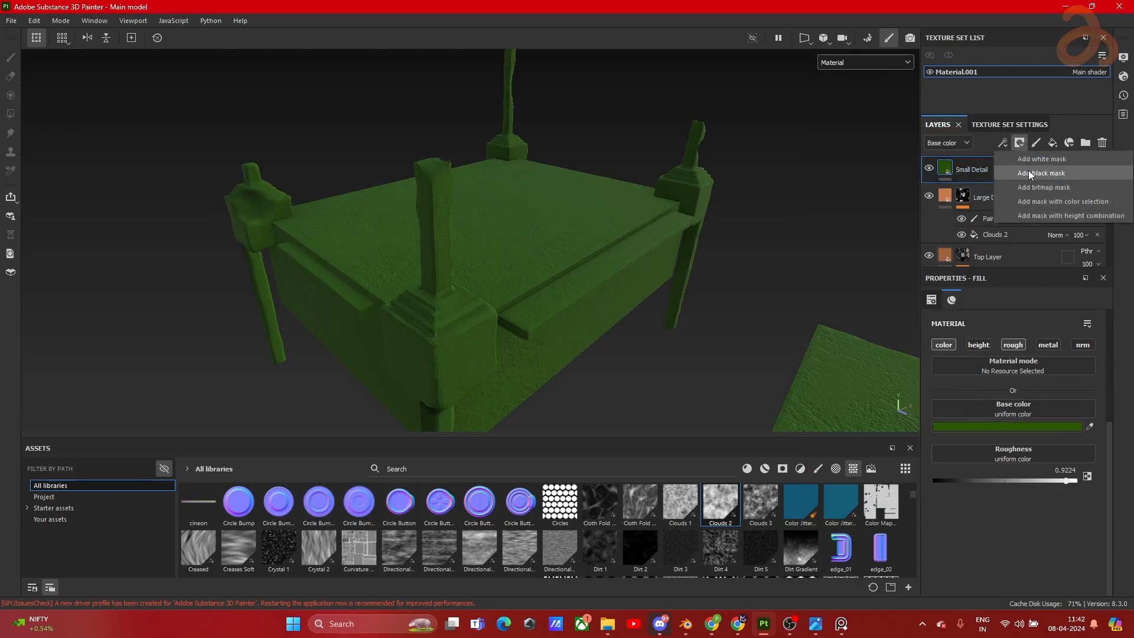
pyautogui.click(1029, 170)
pyautogui.click(1018, 143)
pyautogui.click(1022, 171)
pyautogui.click(1006, 143)
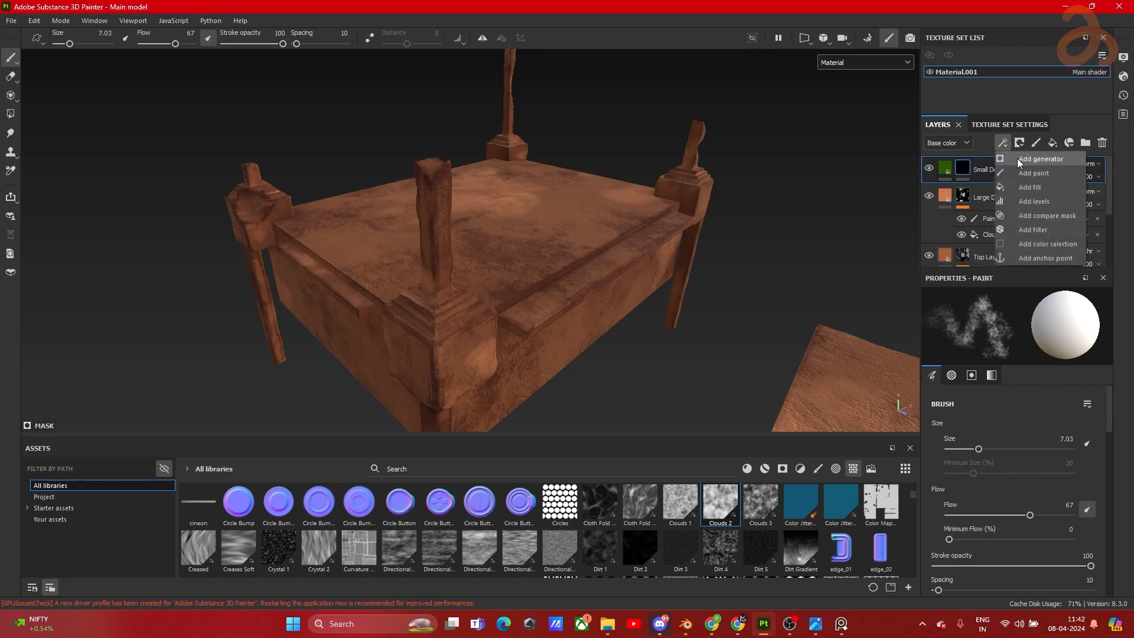
pyautogui.click(1017, 158)
pyautogui.click(1018, 331)
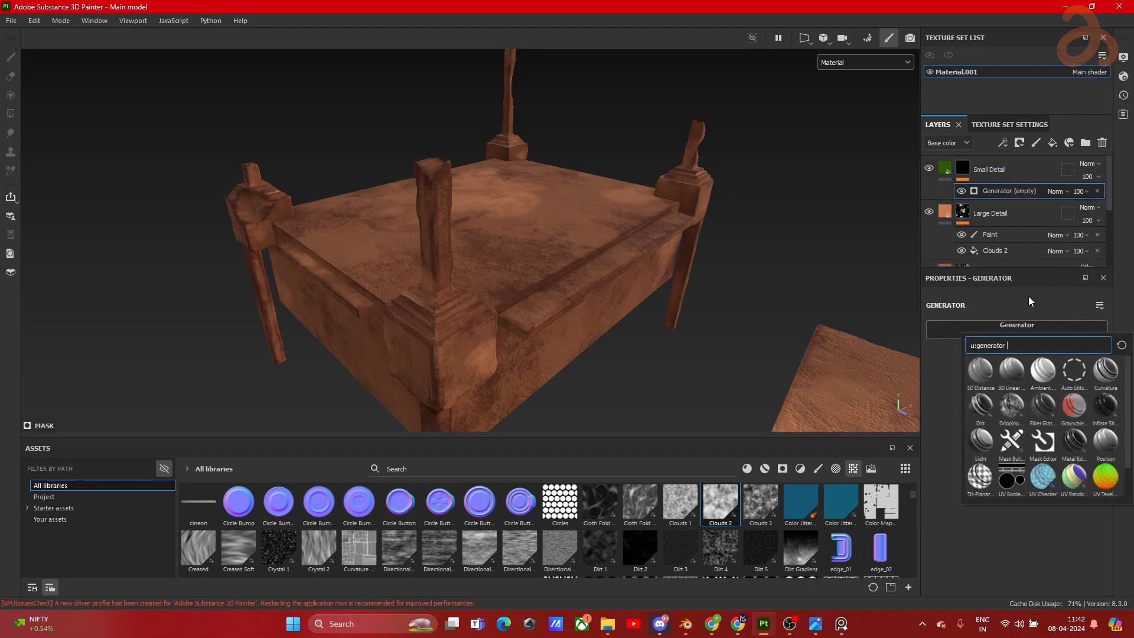
pyautogui.click(972, 229)
pyautogui.click(1097, 192)
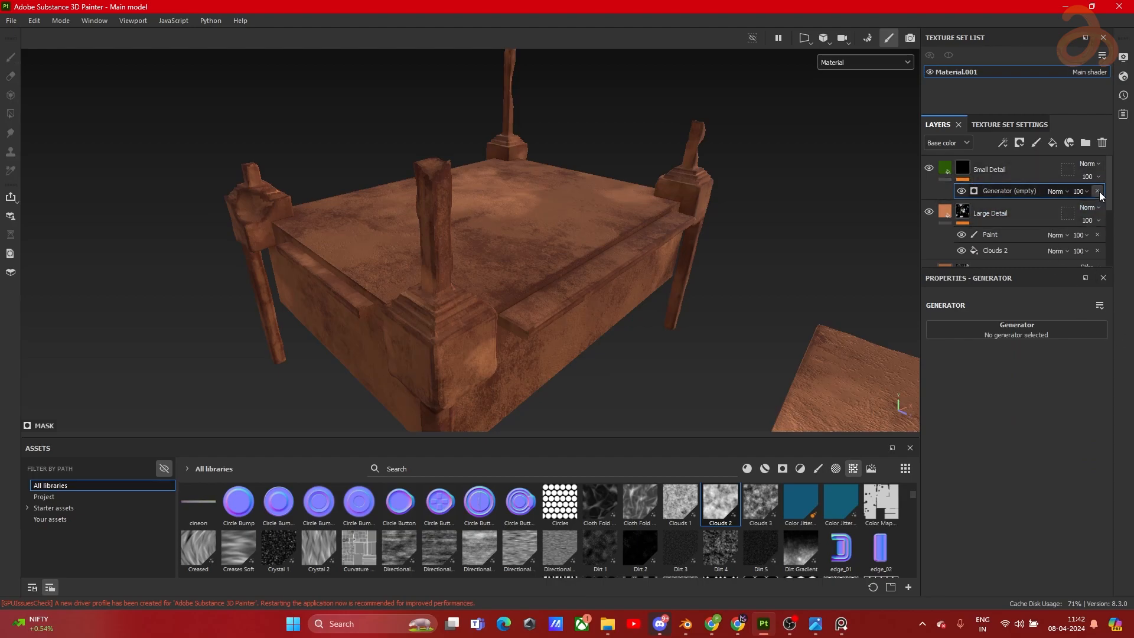
# Step: Apply the Moss From Above smart mask to the Small Detail layer and view the corner posts up close
pyautogui.click(782, 468)
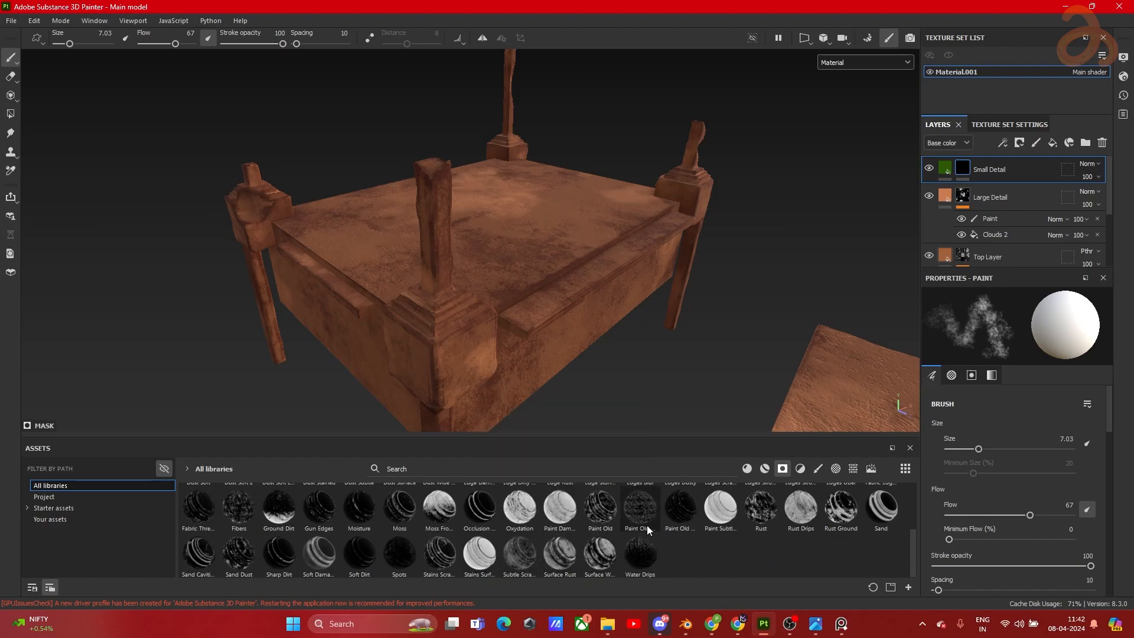
pyautogui.moveTo(433, 519)
pyautogui.mouseDown()
pyautogui.moveTo(970, 237)
pyautogui.moveTo(981, 177)
pyautogui.mouseUp()
pyautogui.keyDown('alt'); pyautogui.moveTo(726, 202); pyautogui.dragTo(674, 199); pyautogui.keyUp('alt')
pyautogui.scroll(3, 579, 221)
pyautogui.moveTo(579, 221)
pyautogui.keyDown('alt'); pyautogui.mouseDown()
pyautogui.moveTo(600, 166)
pyautogui.moveTo(620, 195)
pyautogui.mouseUp(); pyautogui.keyUp('alt')
# Step: Preview the moss coverage in a single-channel display and restore the Material display
pyautogui.click(865, 62)
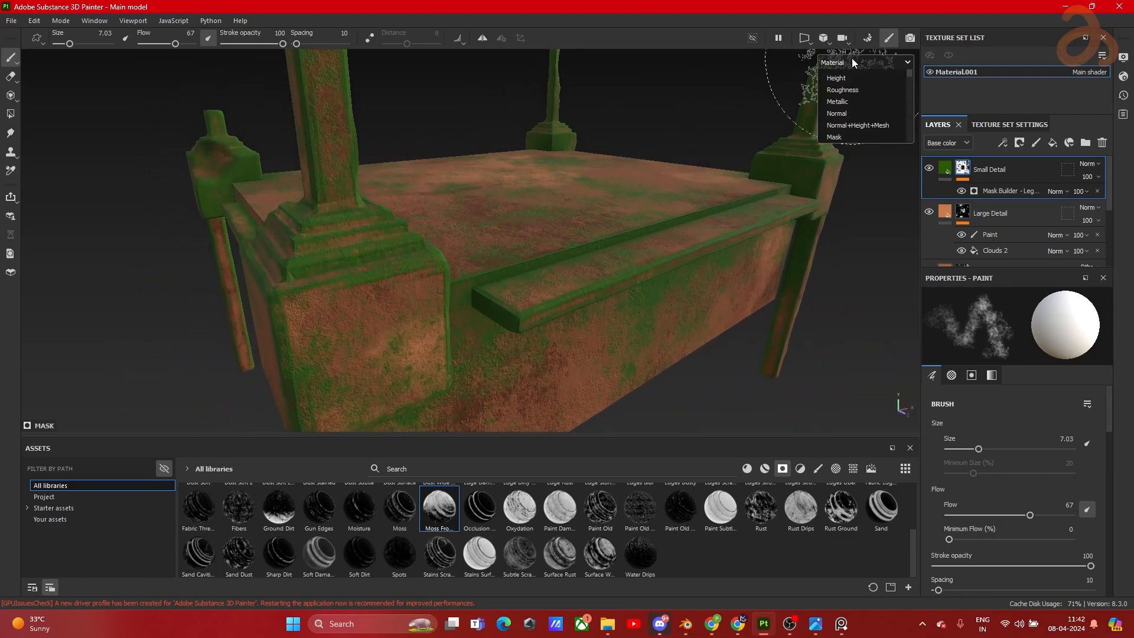
pyautogui.click(842, 112)
pyautogui.click(865, 62)
pyautogui.click(852, 92)
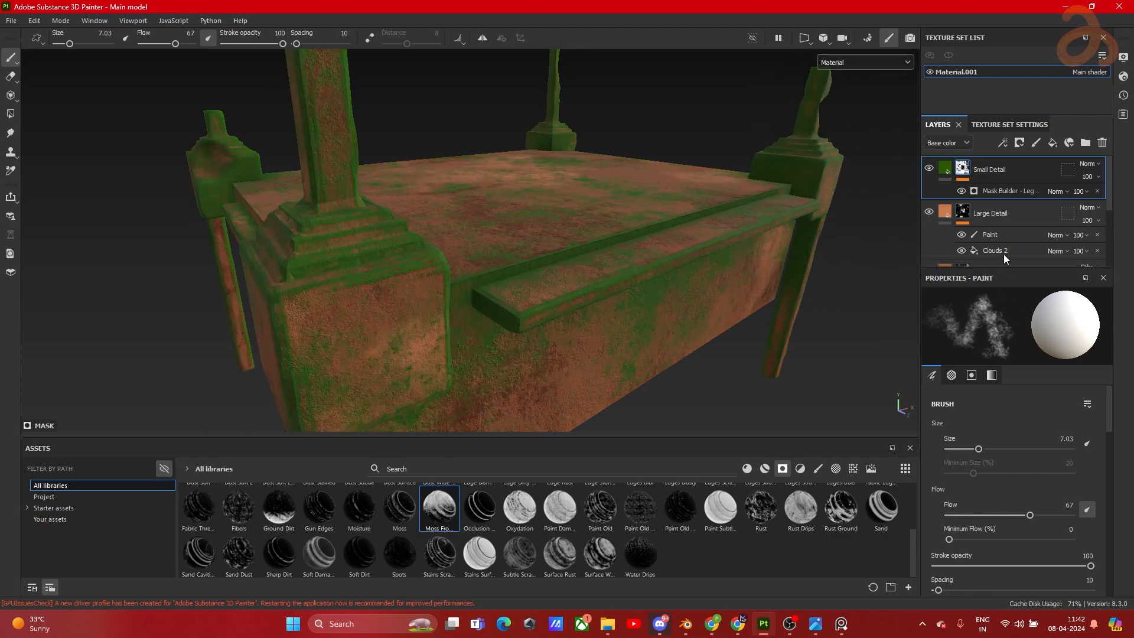
# Step: Set the Level of the Small Detail layer's Mask Builder generator to 0.55
pyautogui.click(1004, 191)
pyautogui.scroll(-5, 1008, 490)
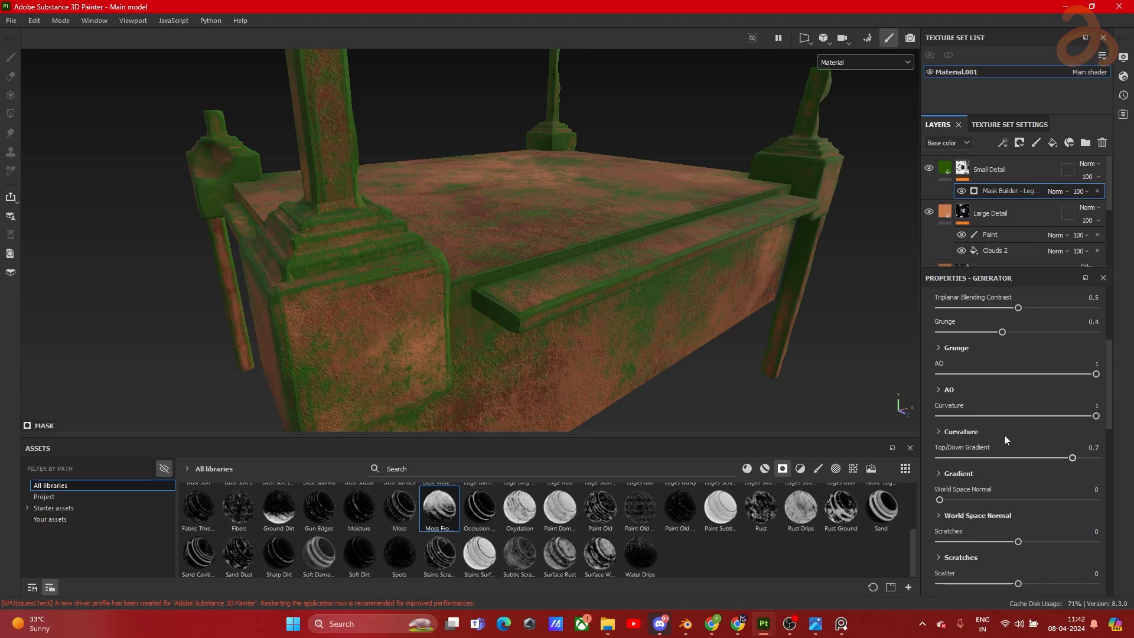
pyautogui.scroll(5, 986, 354)
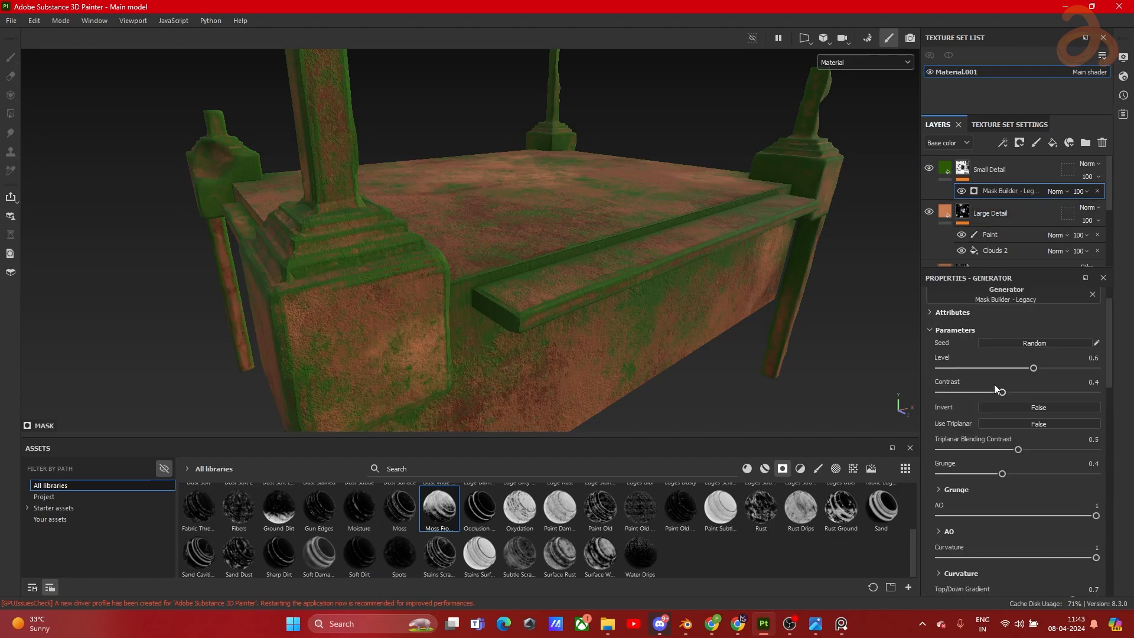
pyautogui.moveTo(1009, 370); pyautogui.dragTo(995, 370)
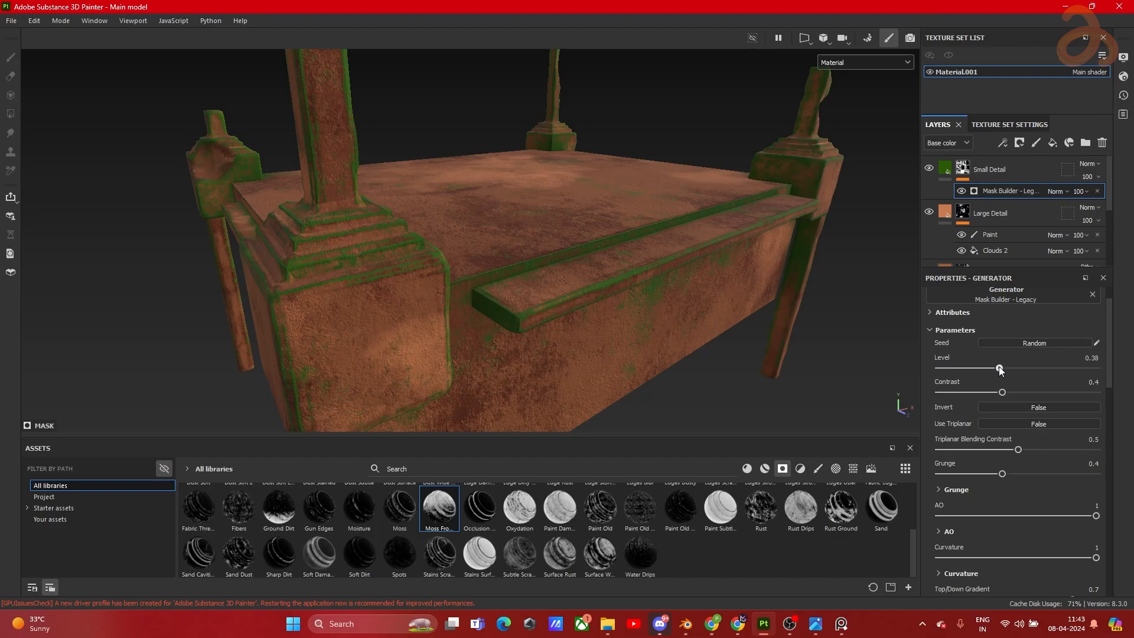
pyautogui.moveTo(1016, 370); pyautogui.dragTo(944, 392)
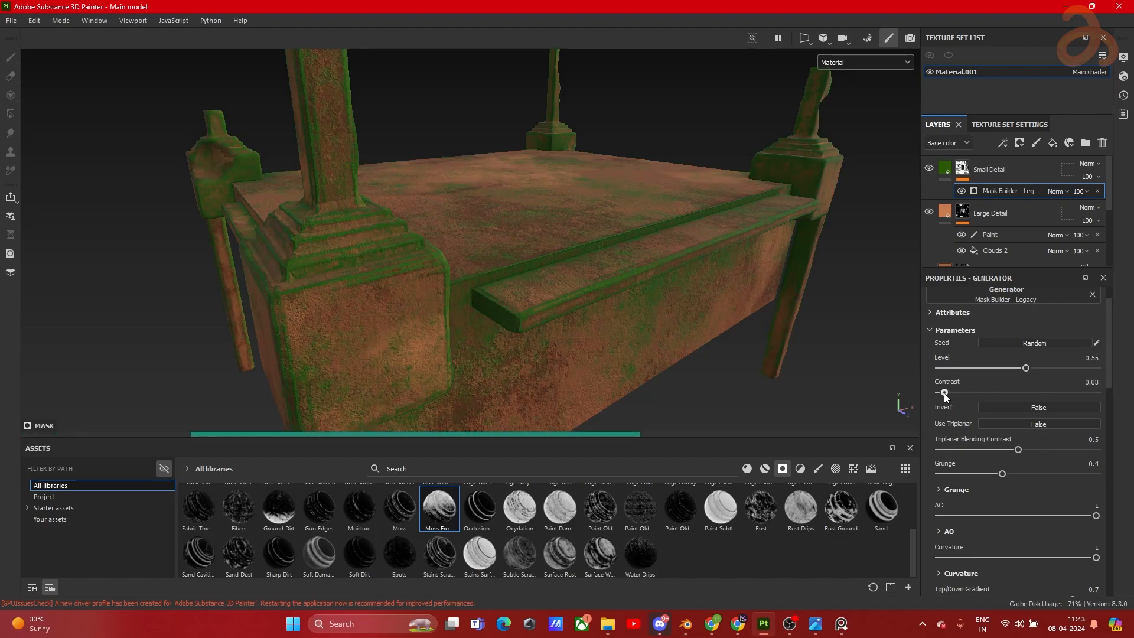
# Step: Set the Mask Builder's Contrast to 0.67 and its Triplanar Blending Contrast to 0.61
pyautogui.click(1049, 401)
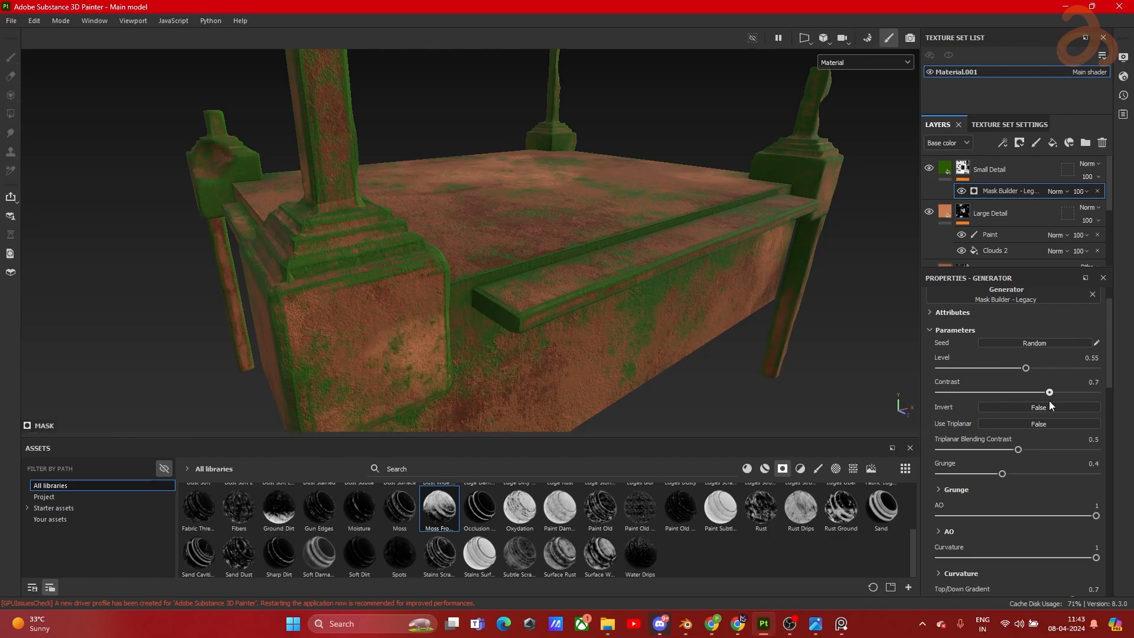
pyautogui.moveTo(1047, 401); pyautogui.dragTo(1044, 401)
pyautogui.click(1009, 449)
pyautogui.click(1035, 450)
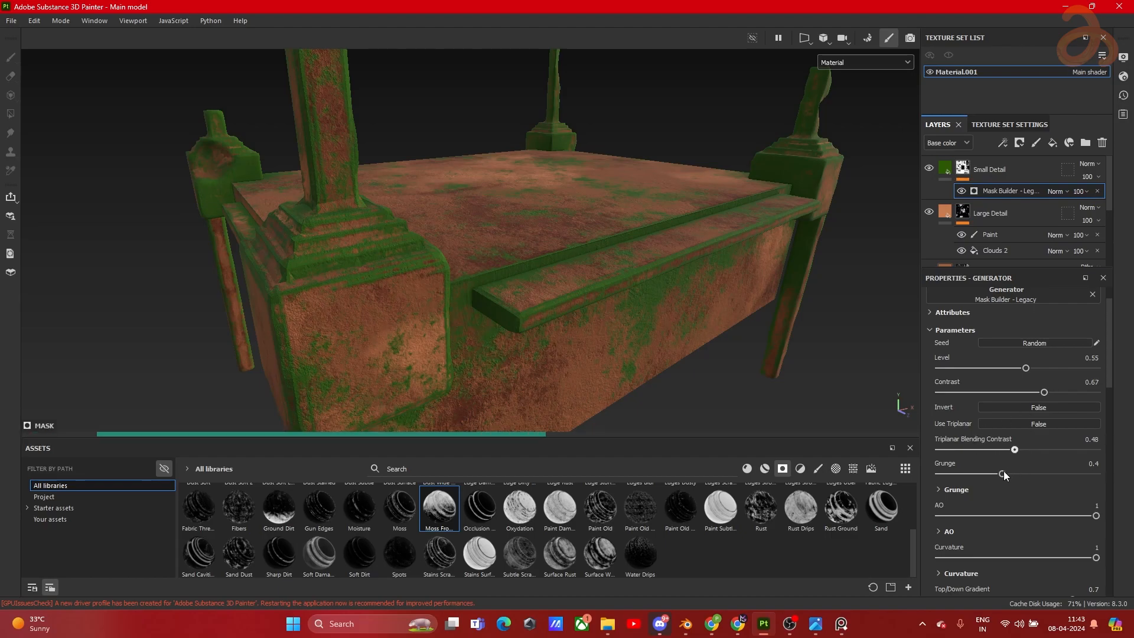
# Step: Set the texture set size to 2048 and return to the layer stack
pyautogui.click(998, 125)
pyautogui.click(1001, 206)
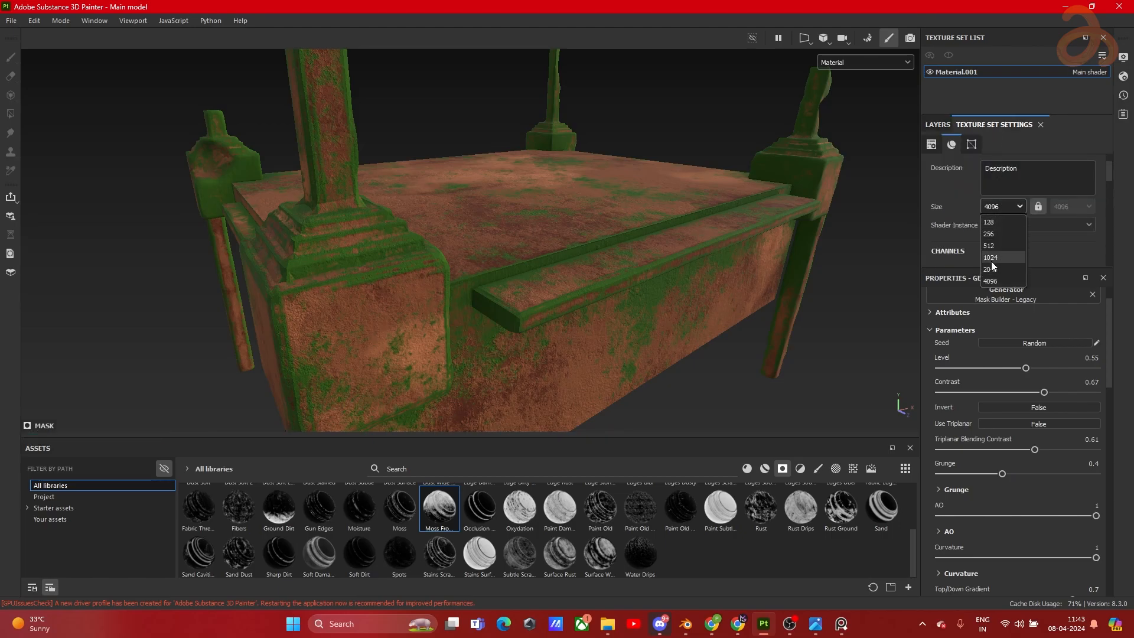
pyautogui.click(990, 269)
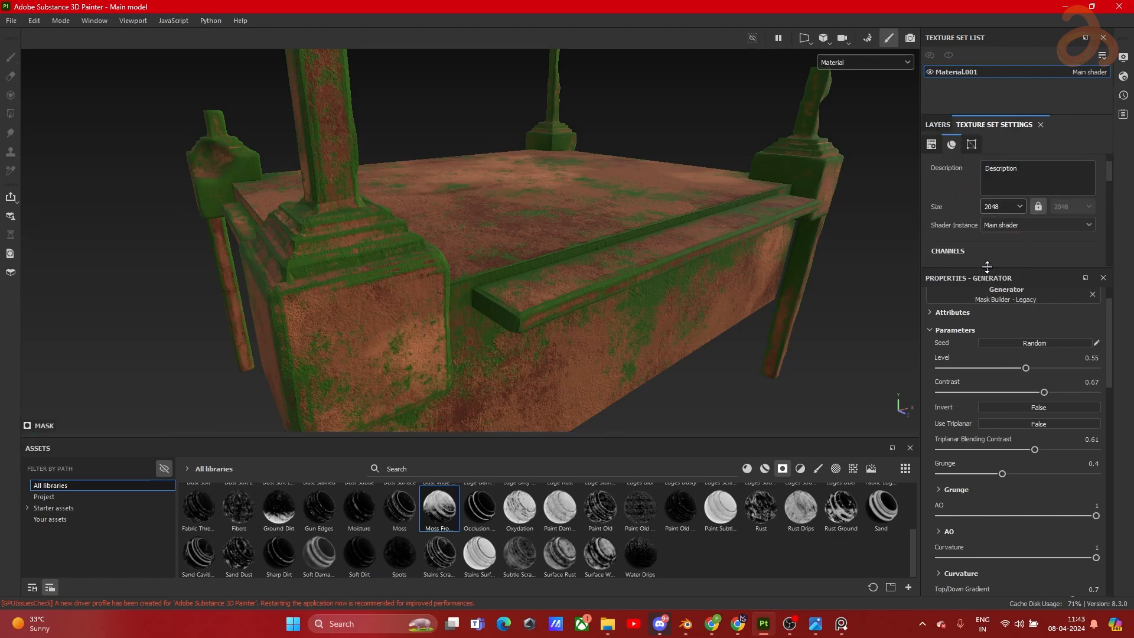
pyautogui.click(938, 124)
# Step: Display only the Base color channel in the viewport and frame the whole four-post structure
pyautogui.click(874, 62)
pyautogui.click(847, 122)
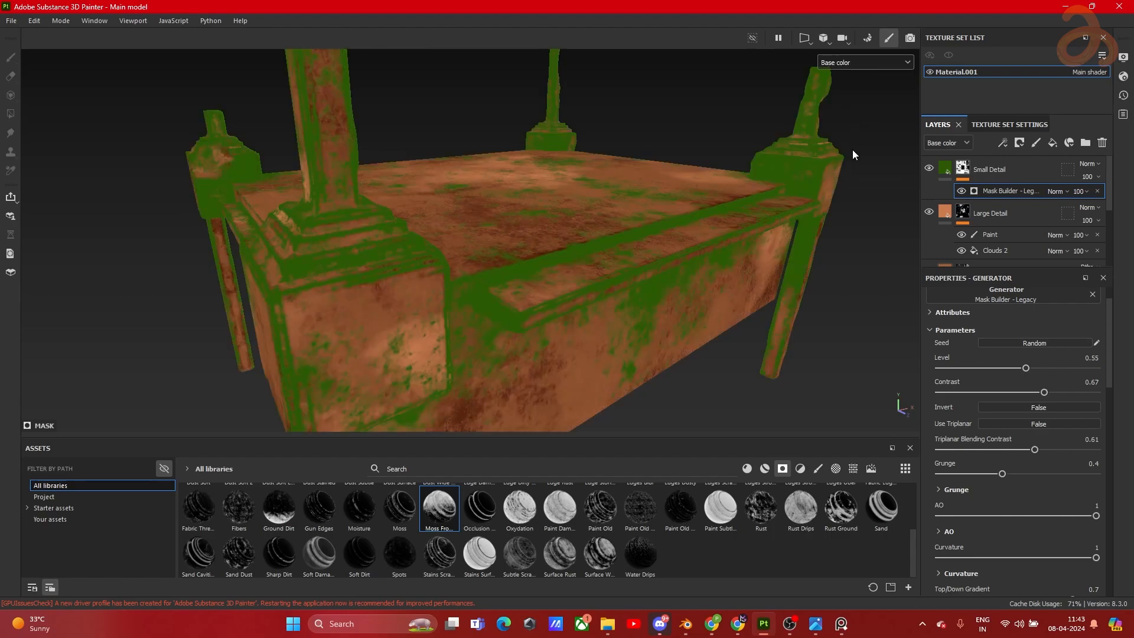
pyautogui.scroll(-5, 744, 318)
pyautogui.scroll(3, 721, 303)
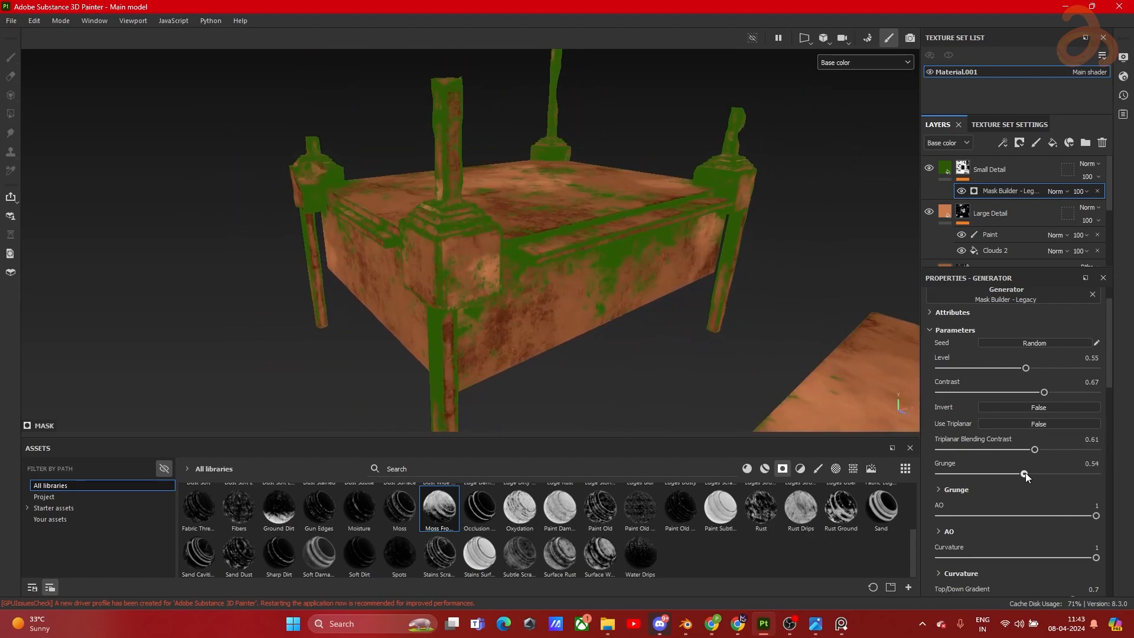
# Step: Set the Mask Builder's Grunge to 0.75 and AO to 0.64
pyautogui.moveTo(1046, 476); pyautogui.dragTo(1062, 478)
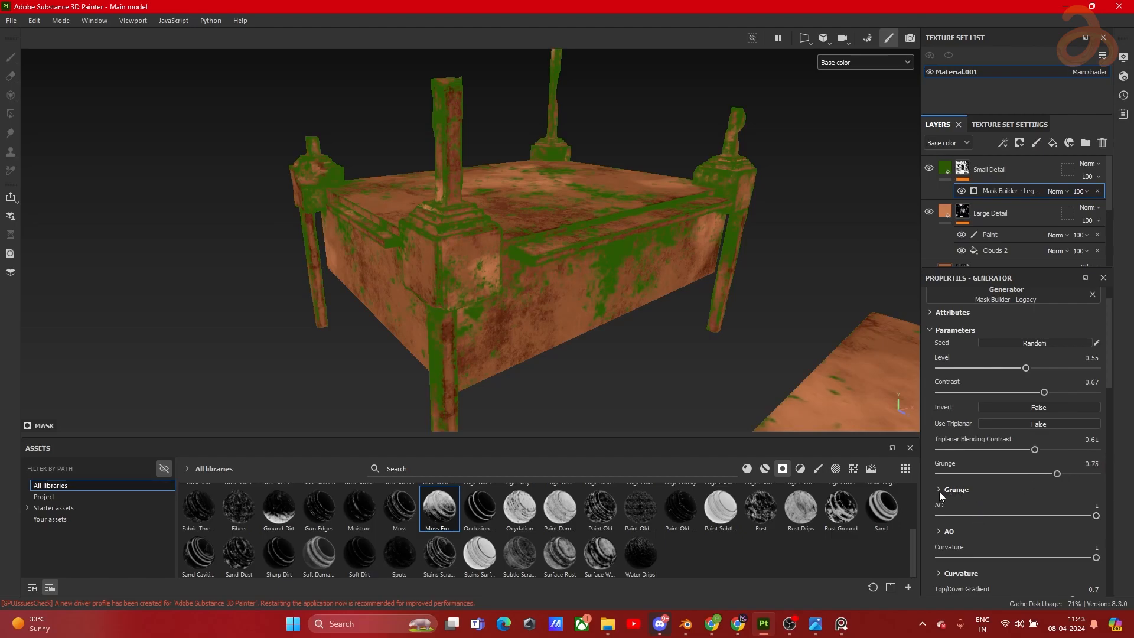
pyautogui.moveTo(1074, 516)
pyautogui.mouseDown()
pyautogui.moveTo(1005, 516)
pyautogui.moveTo(1079, 517)
pyautogui.moveTo(1012, 516)
pyautogui.moveTo(1072, 531)
pyautogui.mouseUp()
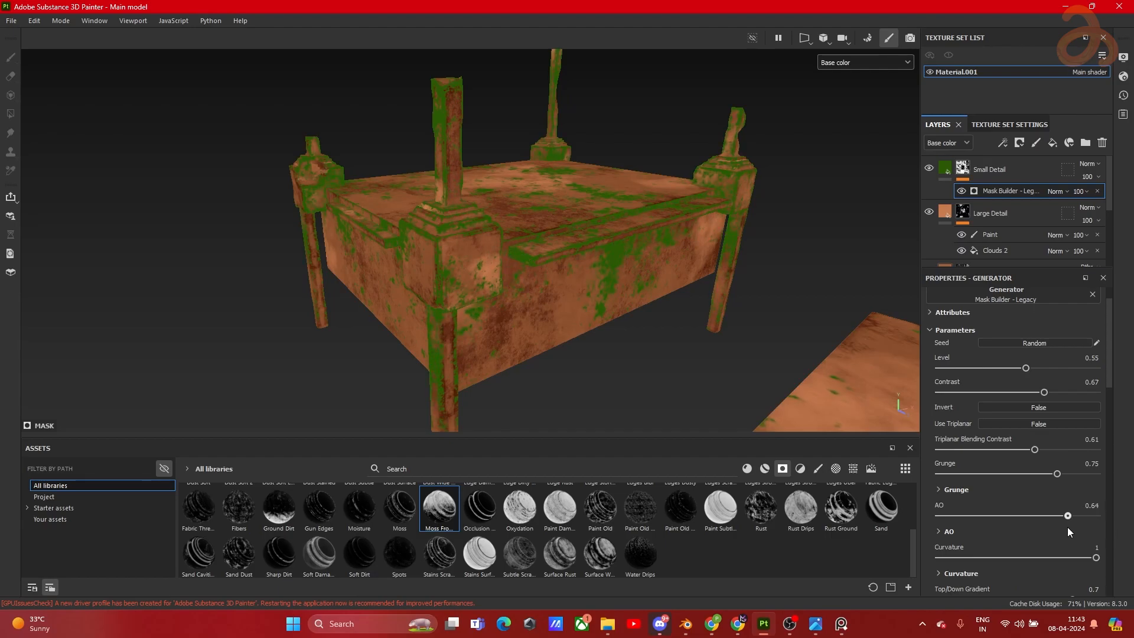
# Step: Set the Mask Builder's Curvature to 0 and Top/Down Gradient to 1
pyautogui.scroll(-1, 1033, 524)
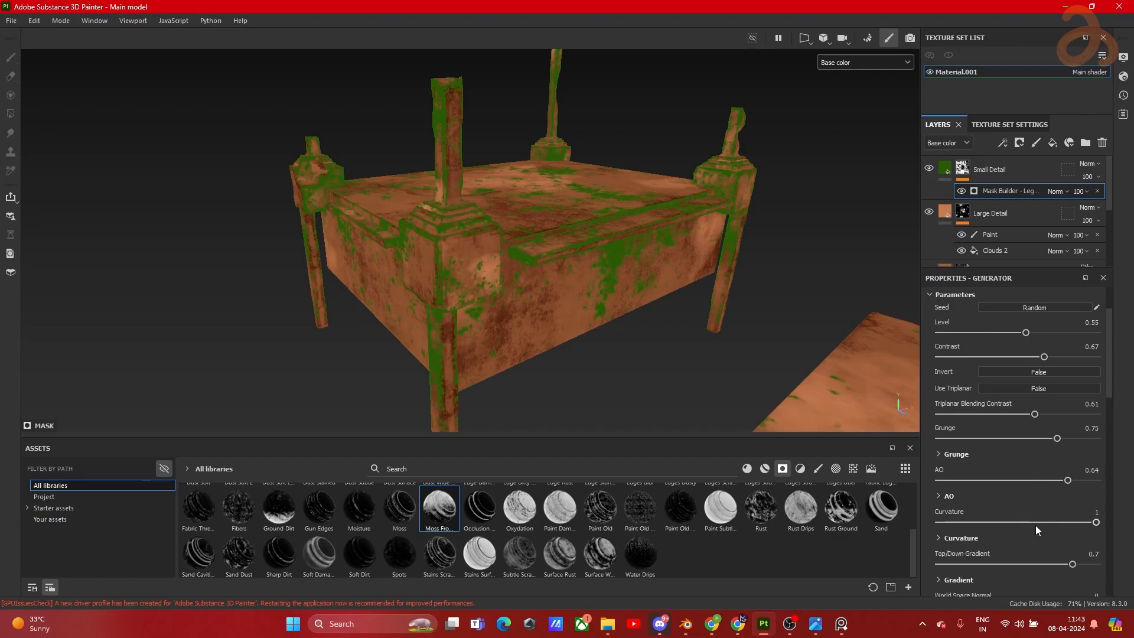
pyautogui.moveTo(938, 522); pyautogui.dragTo(1098, 522)
pyautogui.moveTo(962, 522); pyautogui.dragTo(876, 533)
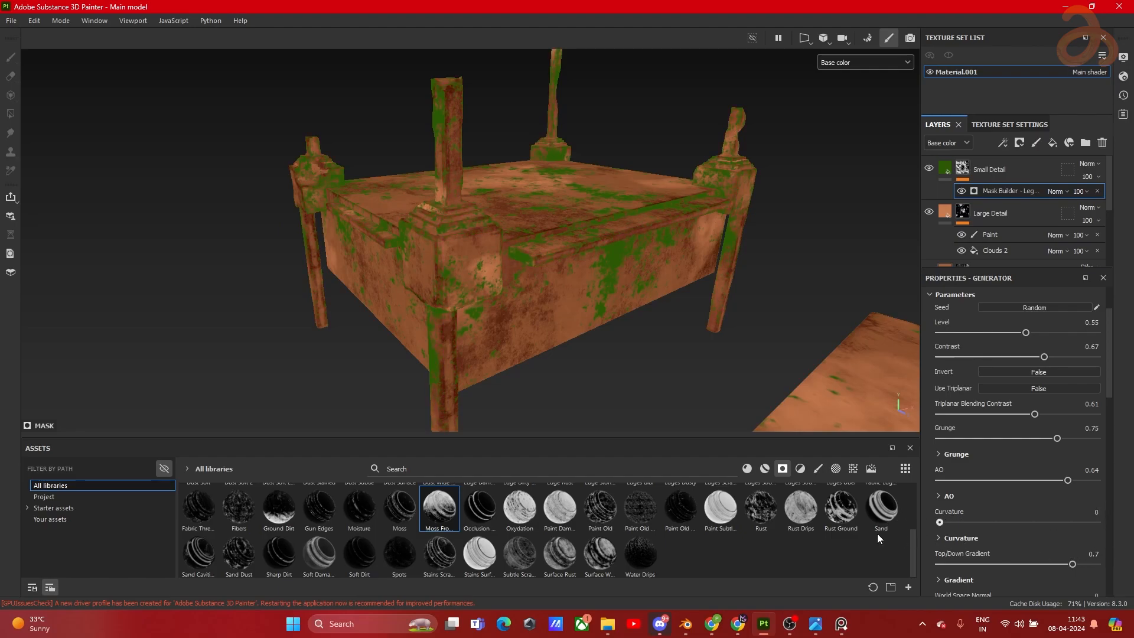
pyautogui.scroll(-3, 1004, 508)
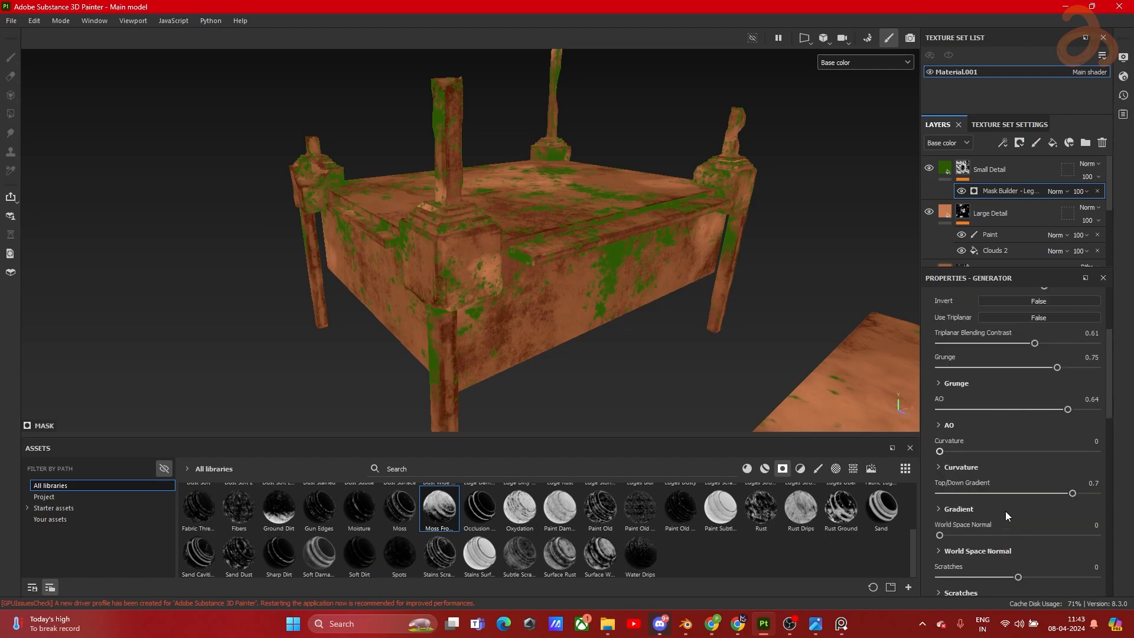
pyautogui.moveTo(1056, 458); pyautogui.dragTo(1124, 474)
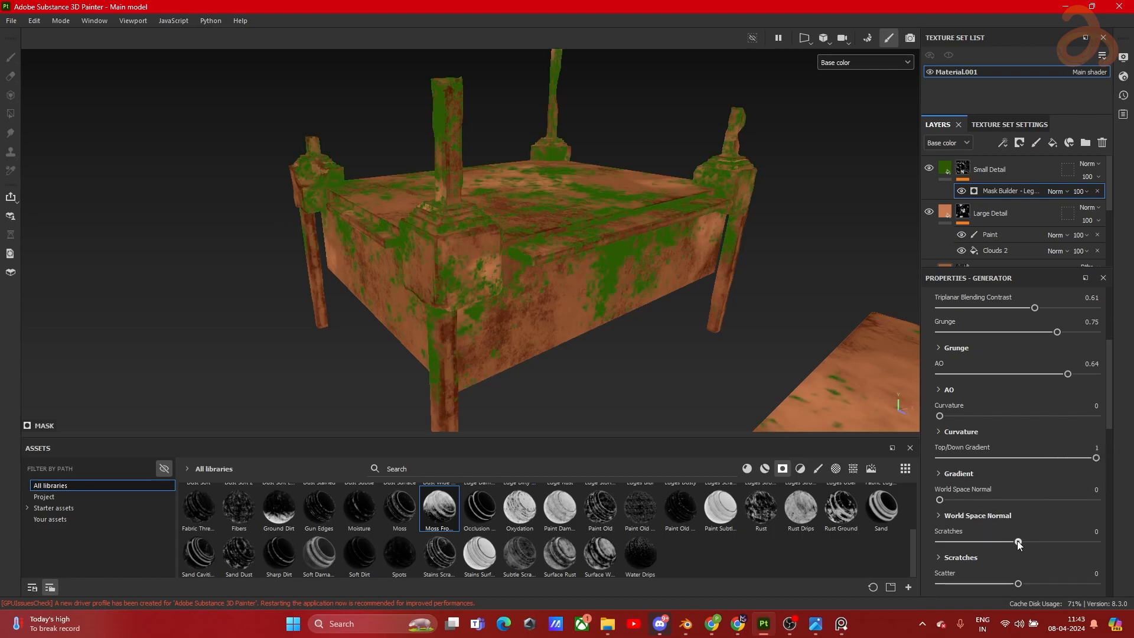
# Step: Slightly adjust the Mask Builder's Scatter amount and set its Level to 0.62
pyautogui.scroll(-1, 1011, 554)
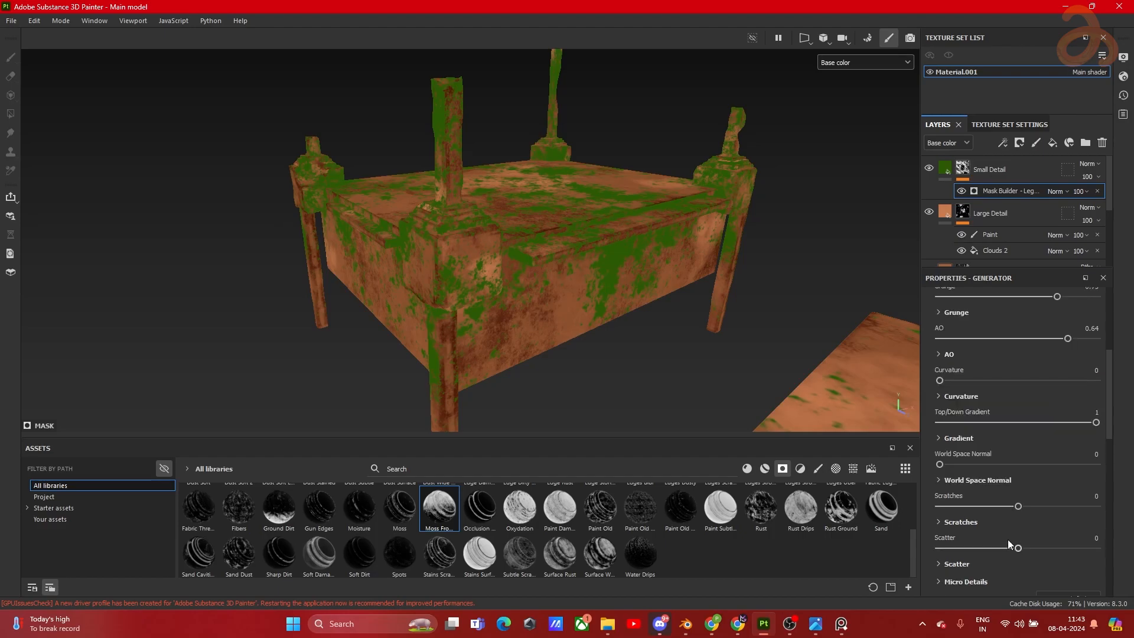
pyautogui.moveTo(1018, 549)
pyautogui.mouseDown()
pyautogui.moveTo(1058, 548)
pyautogui.moveTo(977, 549)
pyautogui.moveTo(1027, 564)
pyautogui.mouseUp()
pyautogui.scroll(-2, 1005, 536)
pyautogui.scroll(3, 1003, 529)
pyautogui.scroll(5, 1004, 529)
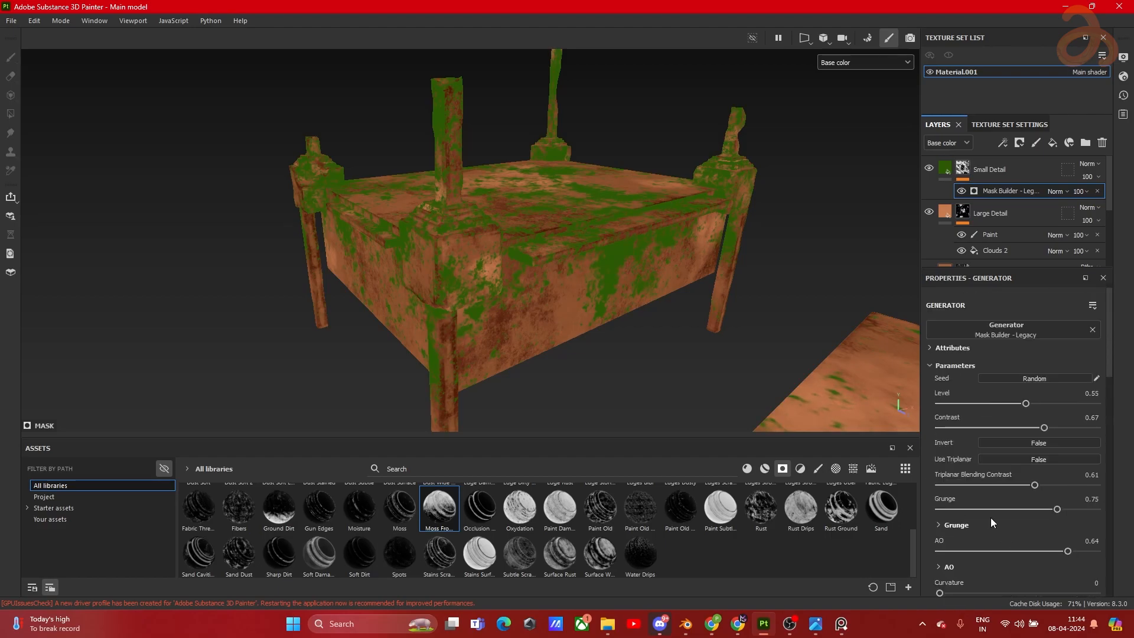
pyautogui.moveTo(1027, 404); pyautogui.dragTo(1038, 405)
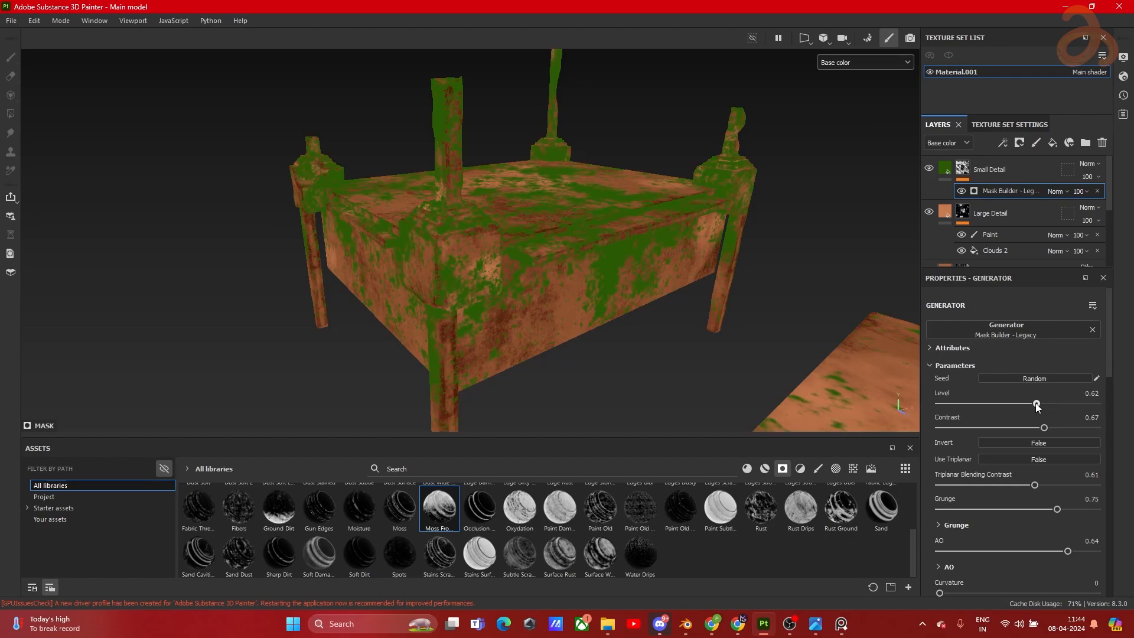
# Step: Add a Paint effect above the Mask Builder in the Small Detail layer's mask
pyautogui.click(1002, 142)
pyautogui.click(1043, 175)
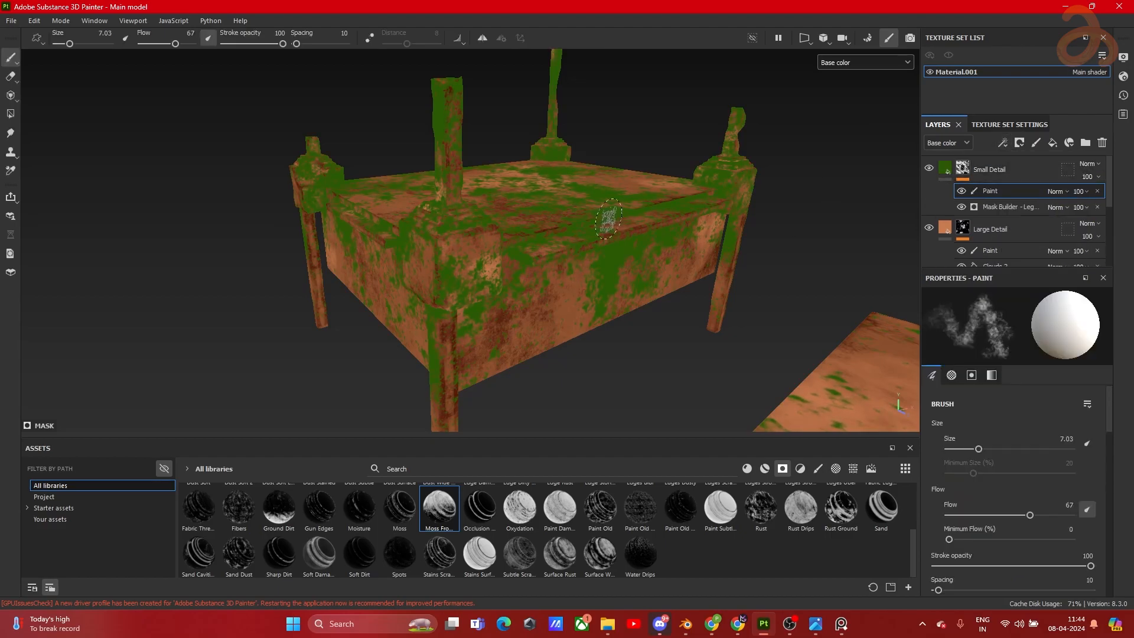
# Step: Choose the Artistic Heavy Sponge brush for the Small Detail mask paint and set its size to 4.2
pyautogui.click(818, 468)
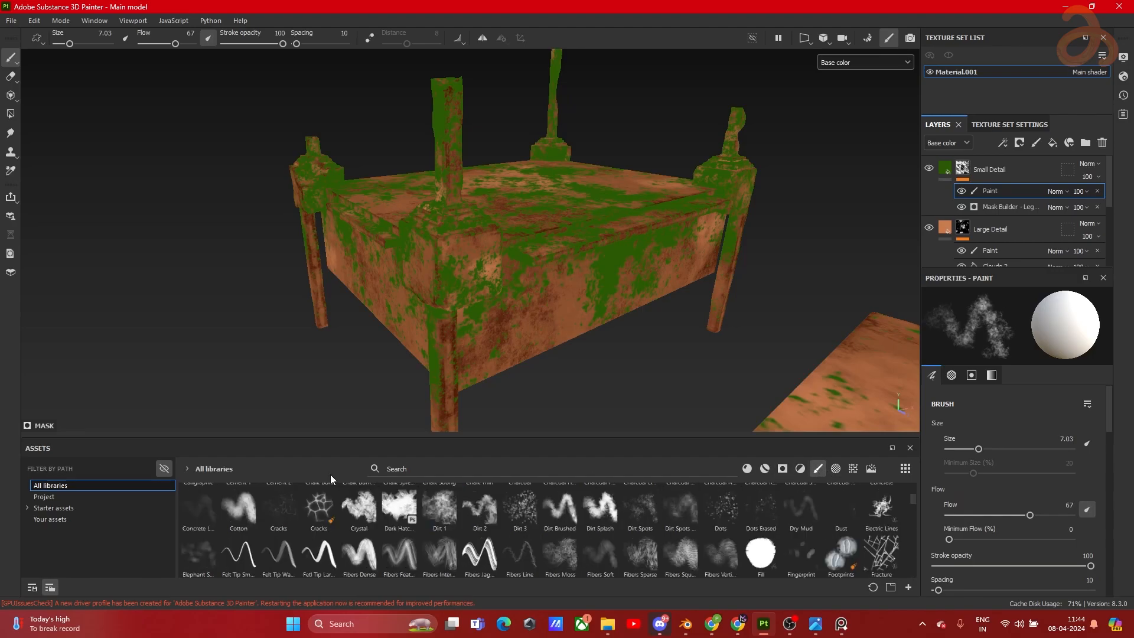
pyautogui.scroll(3, 327, 534)
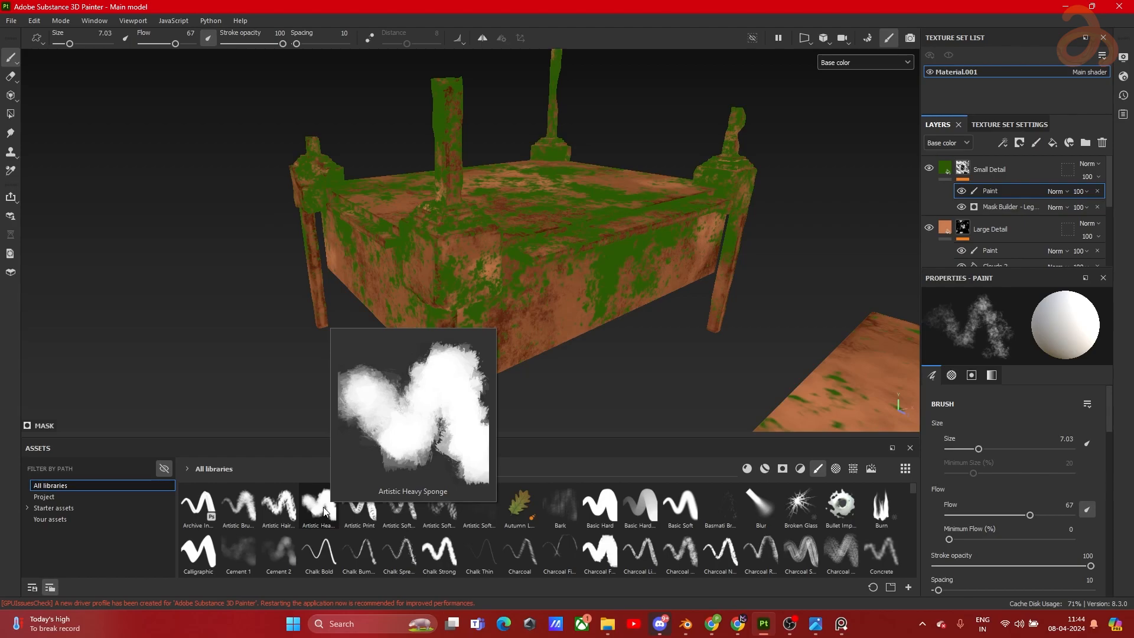
pyautogui.moveTo(316, 512)
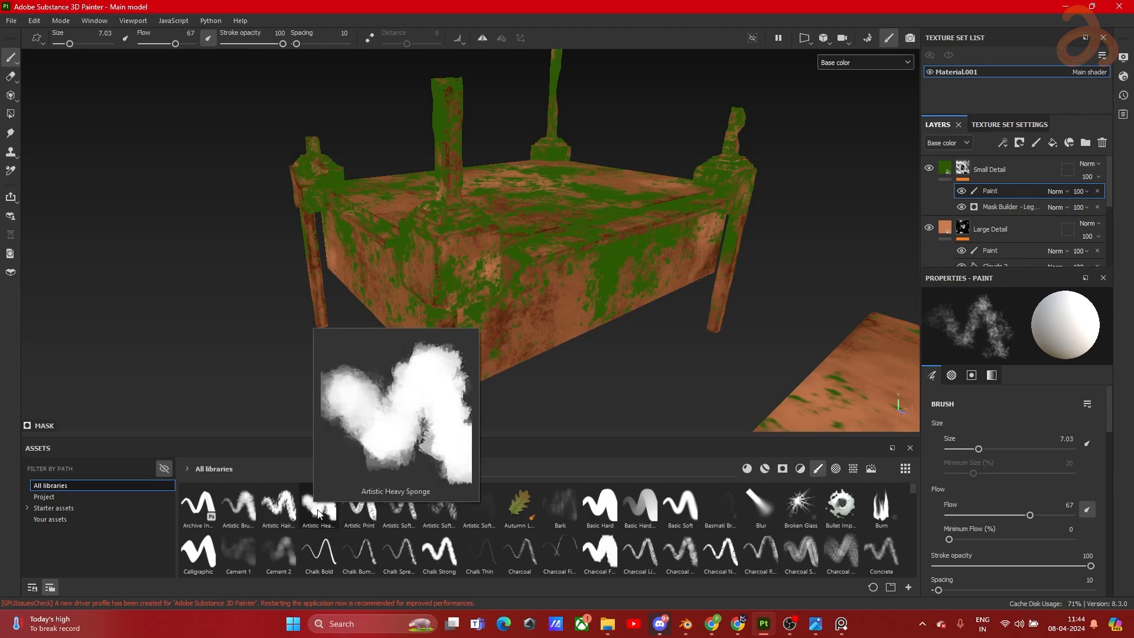
pyautogui.click(317, 514)
pyautogui.scroll(3, 485, 331)
pyautogui.keyDown('alt'); pyautogui.moveTo(498, 261); pyautogui.dragTo(537, 229, button='middle'); pyautogui.keyUp('alt')
pyautogui.keyDown('ctrl'); pyautogui.moveTo(544, 239); pyautogui.dragTo(500, 239, button='right'); pyautogui.keyUp('ctrl')
pyautogui.scroll(1, 542, 242)
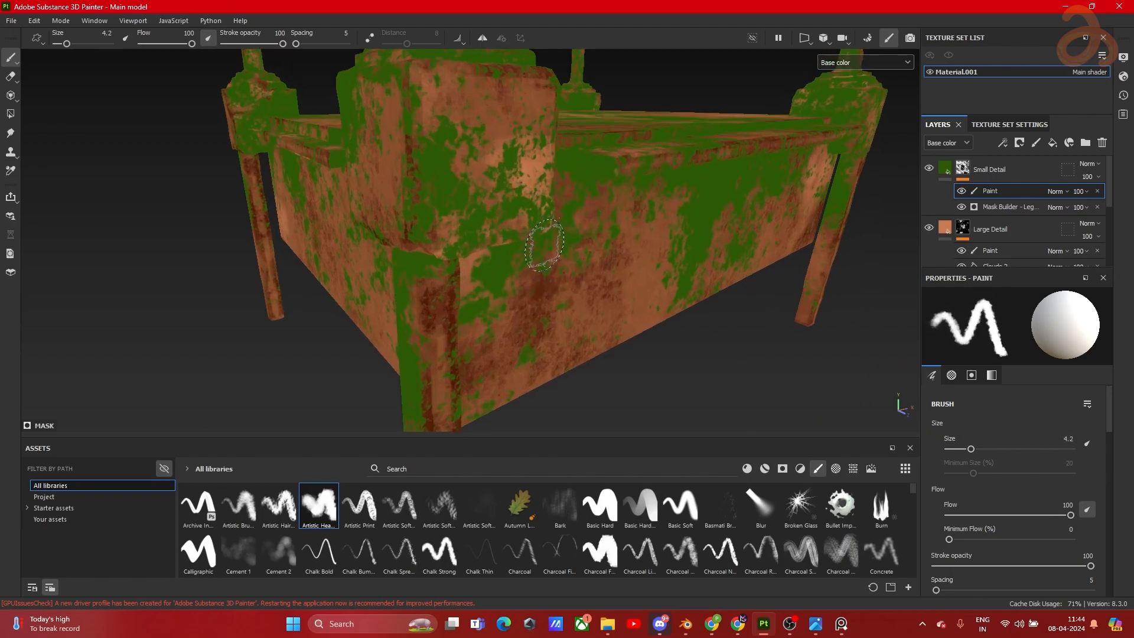
# Step: Enlarge the brush size to 12.35
pyautogui.keyDown('alt'); pyautogui.moveTo(543, 242); pyautogui.dragTo(587, 269, button='middle'); pyautogui.keyUp('alt')
pyautogui.keyDown('alt'); pyautogui.moveTo(586, 269); pyautogui.dragTo(531, 253); pyautogui.keyUp('alt')
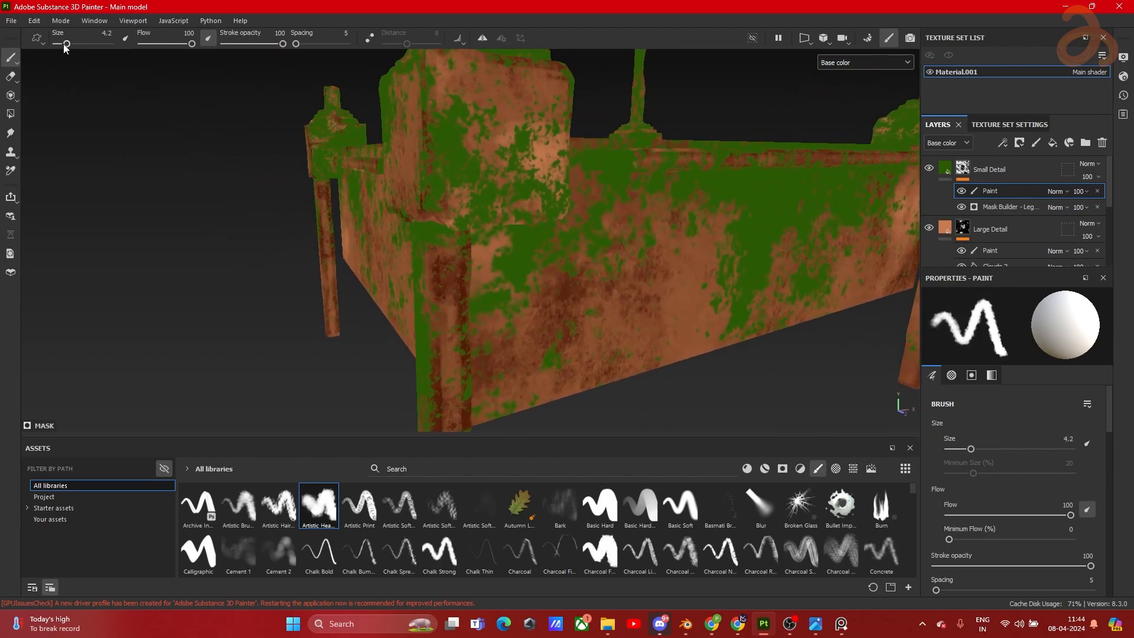
pyautogui.moveTo(66, 44); pyautogui.dragTo(74, 51)
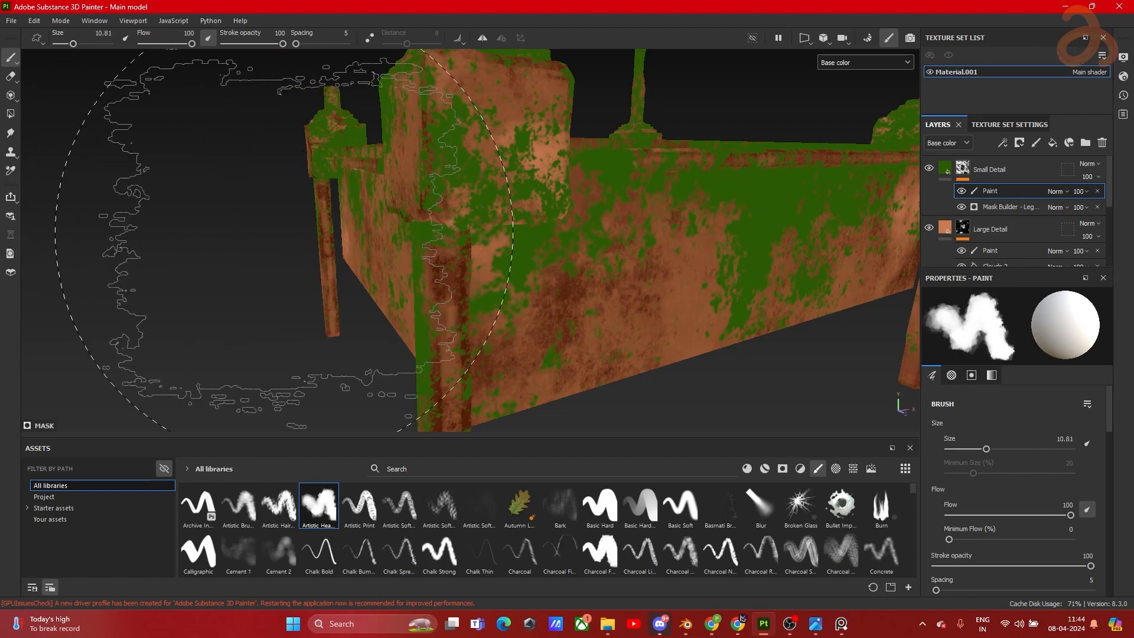
pyautogui.press('ctrl')
pyautogui.press('ctrl')
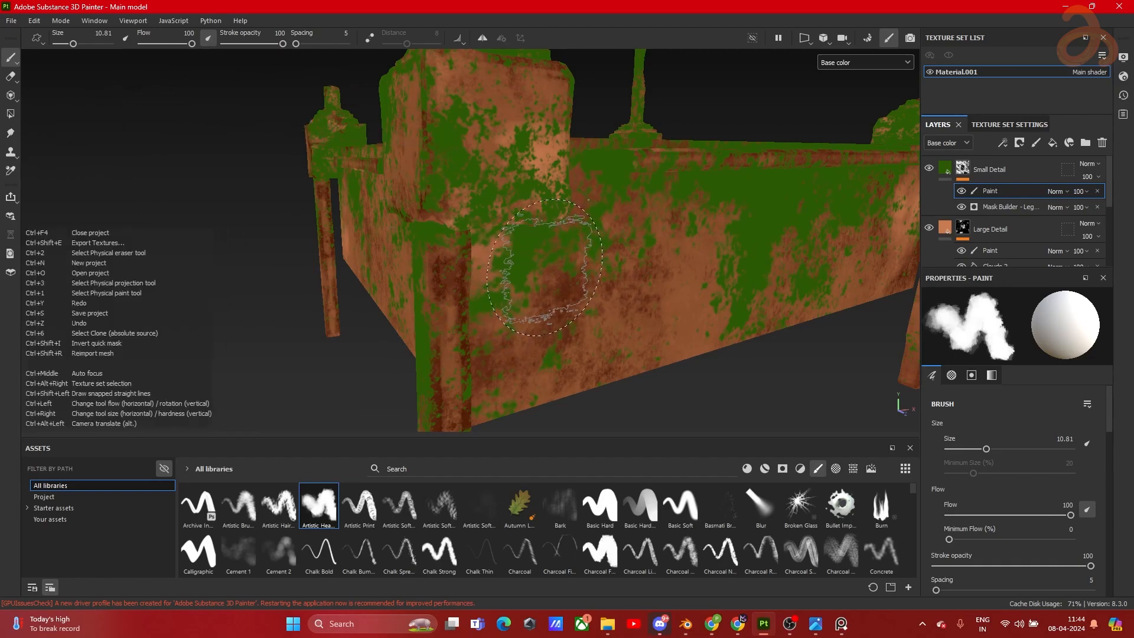
pyautogui.moveTo(582, 249)
pyautogui.keyDown('ctrl'); pyautogui.mouseDown(button='right')
pyautogui.moveTo(496, 249)
pyautogui.moveTo(655, 249)
pyautogui.moveTo(567, 249)
pyautogui.moveTo(655, 249)
pyautogui.moveTo(567, 249)
pyautogui.moveTo(585, 249)
pyautogui.mouseUp(button='right'); pyautogui.keyUp('ctrl')
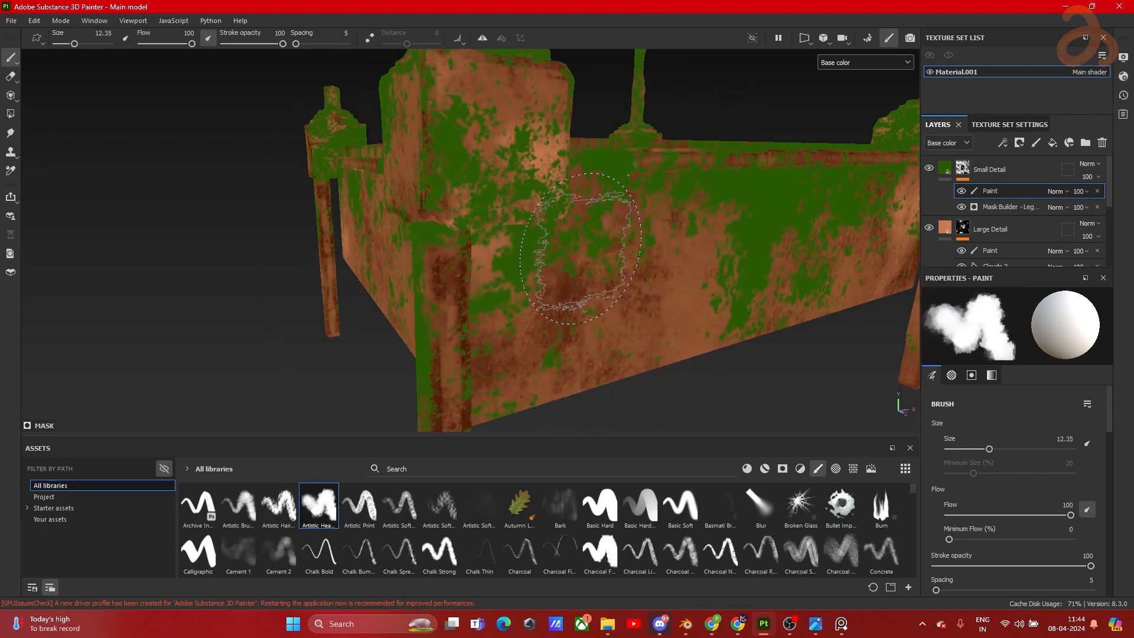
# Step: Paint away the green moss on the side faces of the corner block using black at brush size 3.98
pyautogui.press('alt')
pyautogui.moveTo(471, 227)
pyautogui.keyDown('alt'); pyautogui.mouseDown()
pyautogui.moveTo(443, 266)
pyautogui.moveTo(368, 260)
pyautogui.moveTo(430, 299)
pyautogui.mouseUp(); pyautogui.keyUp('alt')
pyautogui.keyDown('ctrl'); pyautogui.moveTo(477, 221); pyautogui.dragTo(420, 220, button='right'); pyautogui.keyUp('ctrl')
pyautogui.moveTo(470, 221)
pyautogui.keyDown('alt'); pyautogui.mouseDown()
pyautogui.moveTo(434, 233)
pyautogui.moveTo(464, 180)
pyautogui.moveTo(434, 160)
pyautogui.moveTo(413, 221)
pyautogui.moveTo(431, 228)
pyautogui.moveTo(514, 172)
pyautogui.moveTo(549, 177)
pyautogui.moveTo(519, 242)
pyautogui.moveTo(475, 253)
pyautogui.mouseUp(); pyautogui.keyUp('alt')
pyautogui.keyDown('alt'); pyautogui.moveTo(402, 220); pyautogui.dragTo(509, 207); pyautogui.keyUp('alt')
pyautogui.moveTo(464, 247); pyautogui.dragTo(414, 215)
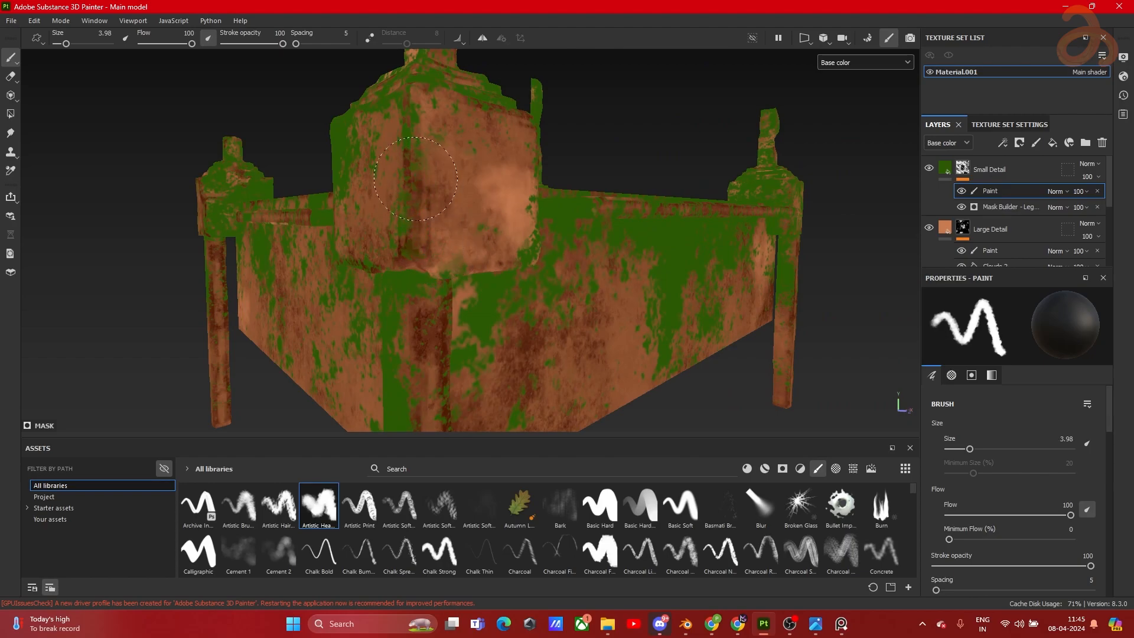
pyautogui.keyDown('alt'); pyautogui.moveTo(296, 177); pyautogui.dragTo(417, 218); pyautogui.keyUp('alt')
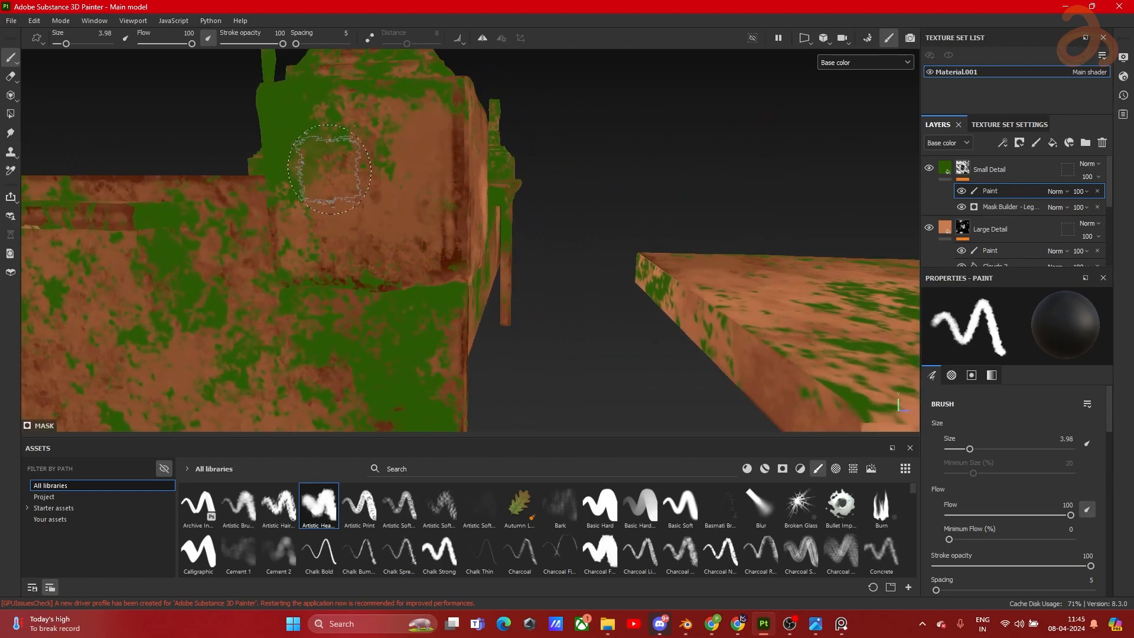
pyautogui.moveTo(331, 144); pyautogui.dragTo(316, 134)
# Step: Lower the brush flow to 20 and the stroke opacity to 46
pyautogui.moveTo(169, 44); pyautogui.dragTo(161, 45)
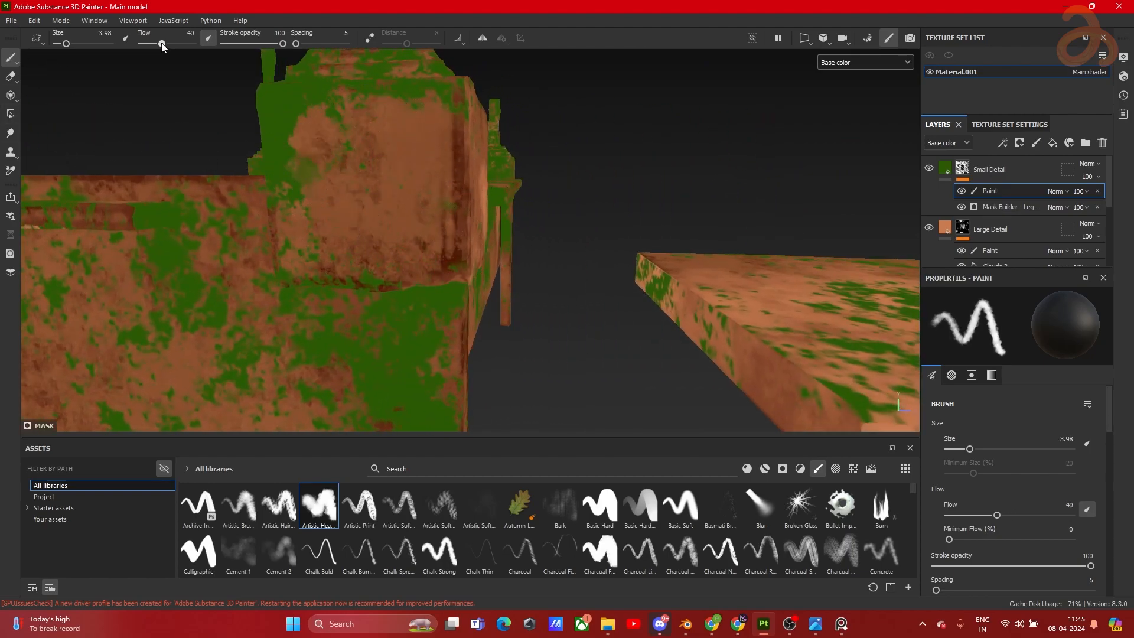
pyautogui.keyDown('alt'); pyautogui.moveTo(378, 177); pyautogui.dragTo(532, 236); pyautogui.keyUp('alt')
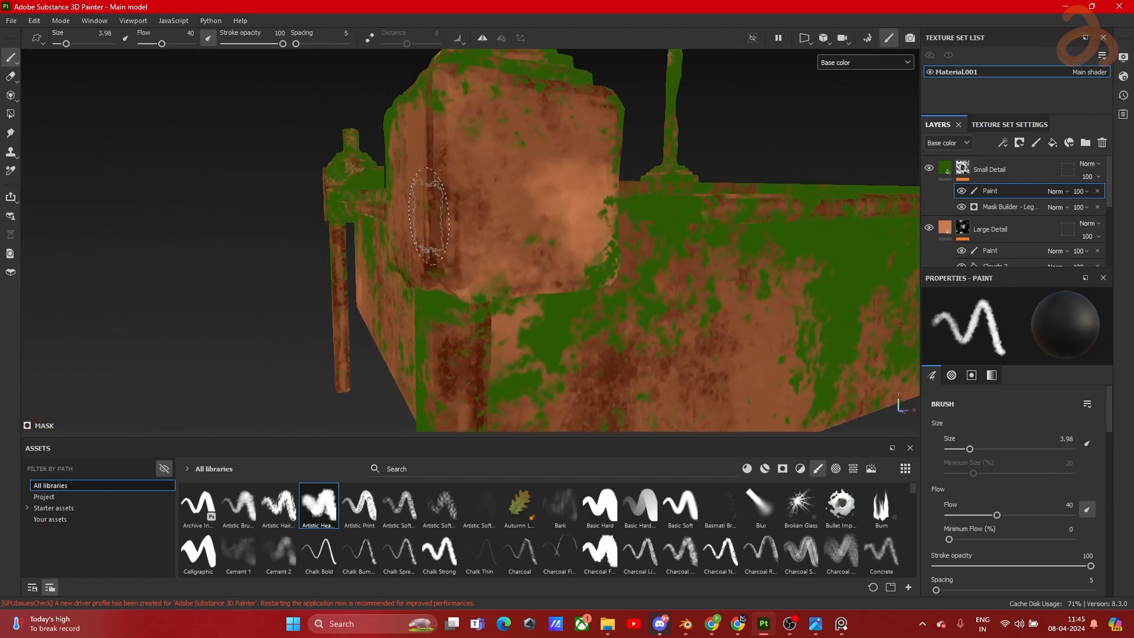
pyautogui.keyDown('alt'); pyautogui.moveTo(600, 278); pyautogui.dragTo(502, 142); pyautogui.keyUp('alt')
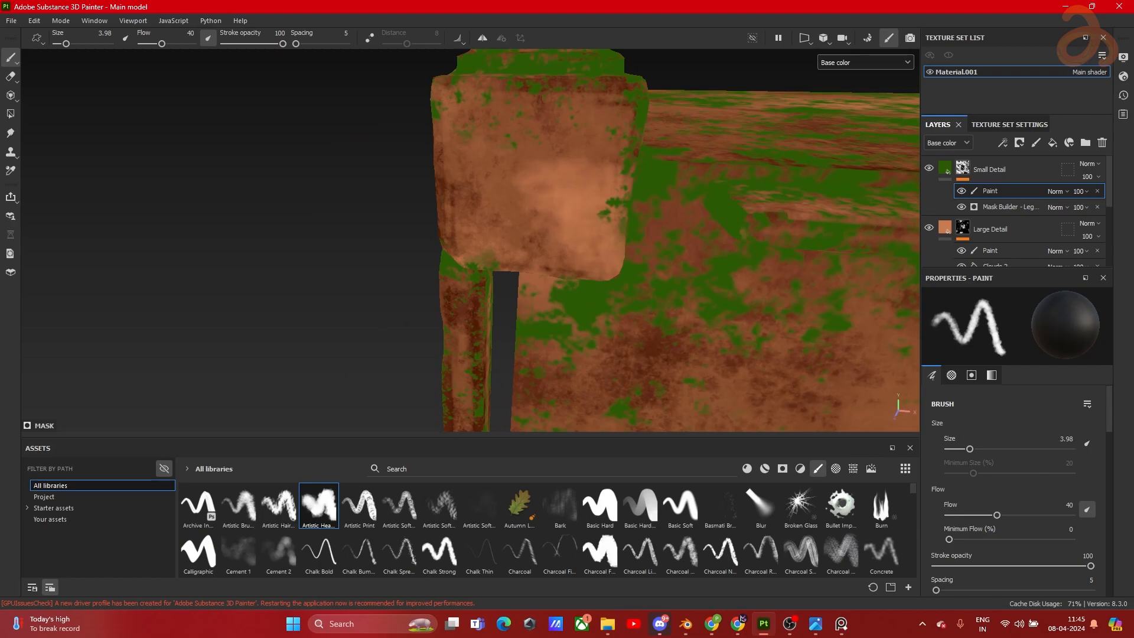
pyautogui.moveTo(162, 45); pyautogui.dragTo(152, 45)
pyautogui.moveTo(255, 44); pyautogui.dragTo(252, 45)
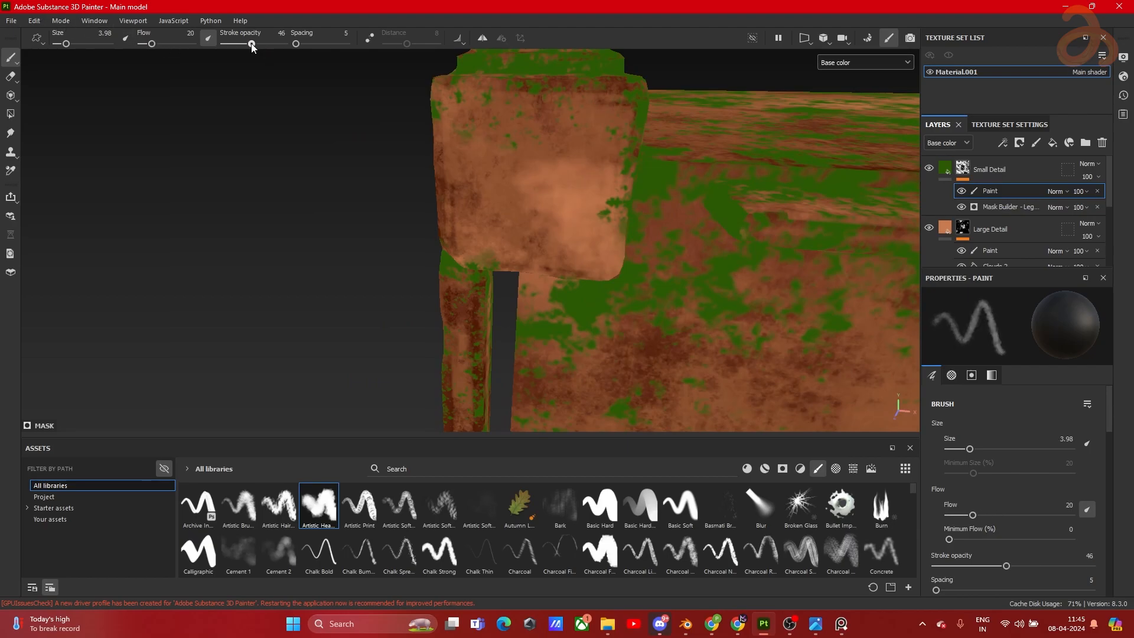
# Step: Fade the moss on the corner block's inner side and where the block meets the side wall
pyautogui.moveTo(603, 239)
pyautogui.keyDown('alt'); pyautogui.mouseDown()
pyautogui.moveTo(581, 195)
pyautogui.moveTo(572, 308)
pyautogui.mouseUp(); pyautogui.keyUp('alt')
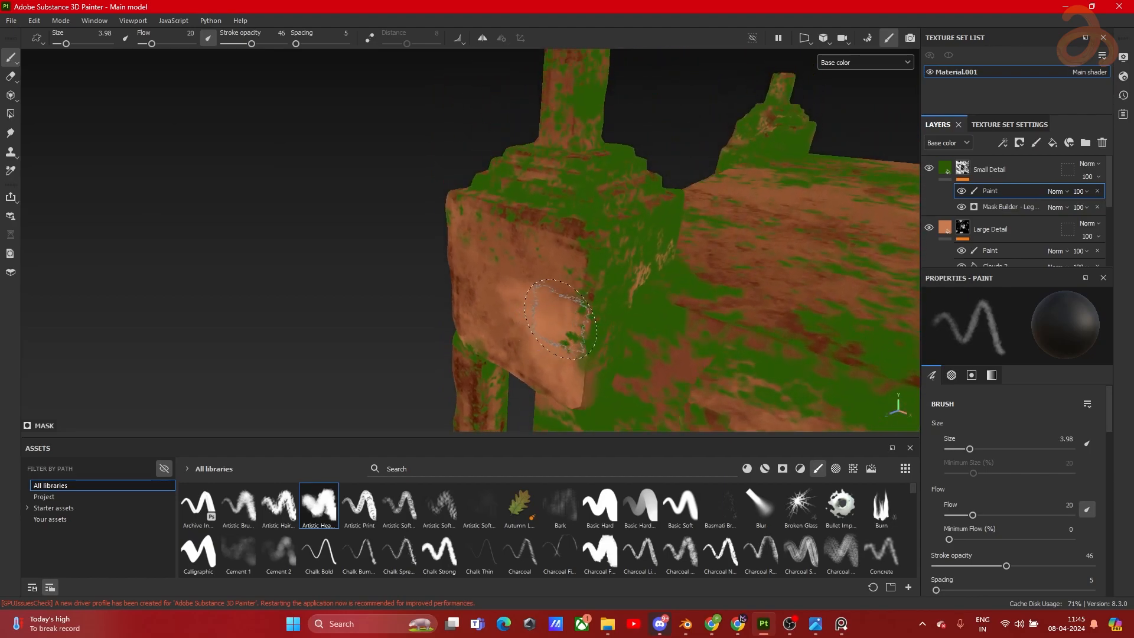
pyautogui.moveTo(610, 267); pyautogui.dragTo(600, 320)
pyautogui.moveTo(667, 232)
pyautogui.keyDown('alt'); pyautogui.mouseDown()
pyautogui.moveTo(520, 207)
pyautogui.moveTo(555, 210)
pyautogui.moveTo(560, 196)
pyautogui.moveTo(579, 220)
pyautogui.moveTo(462, 228)
pyautogui.moveTo(683, 245)
pyautogui.moveTo(602, 157)
pyautogui.moveTo(395, 139)
pyautogui.moveTo(373, 171)
pyautogui.mouseUp(); pyautogui.keyUp('alt')
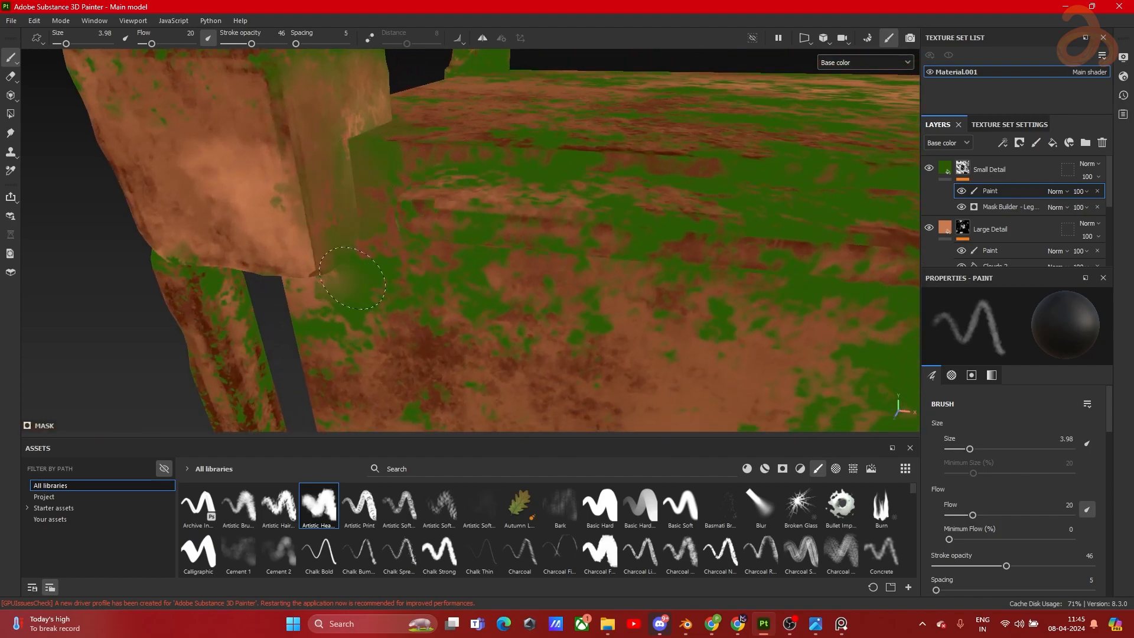
pyautogui.moveTo(355, 313); pyautogui.dragTo(288, 305)
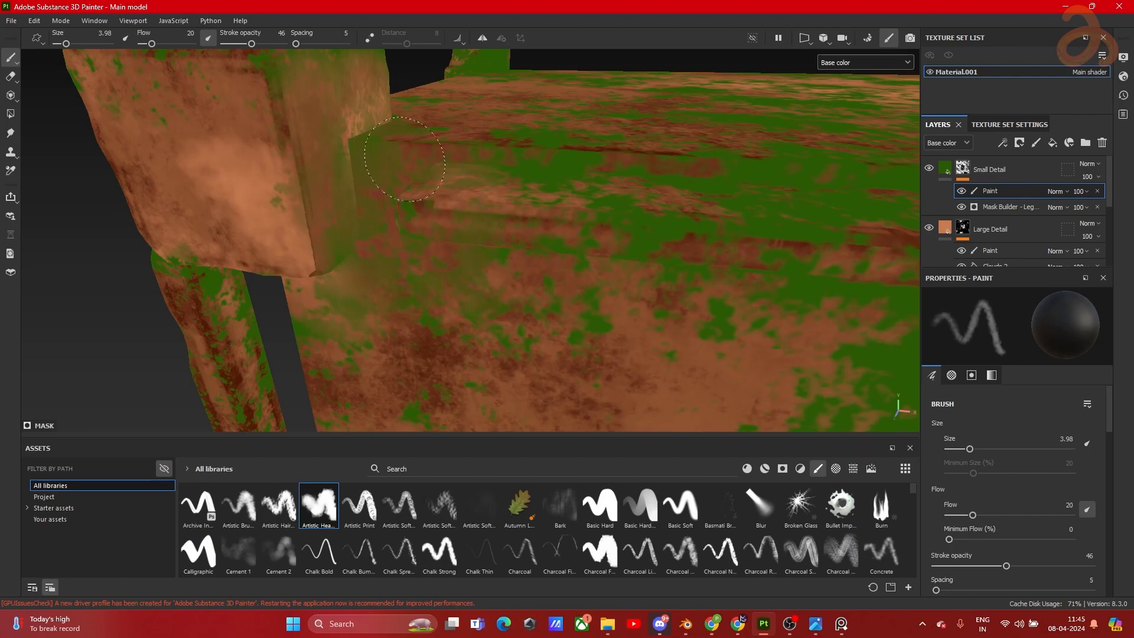
# Step: Fade the moss along the platform's side ledge and on the corner block at its end
pyautogui.keyDown('alt'); pyautogui.moveTo(481, 133); pyautogui.dragTo(572, 195); pyautogui.keyUp('alt')
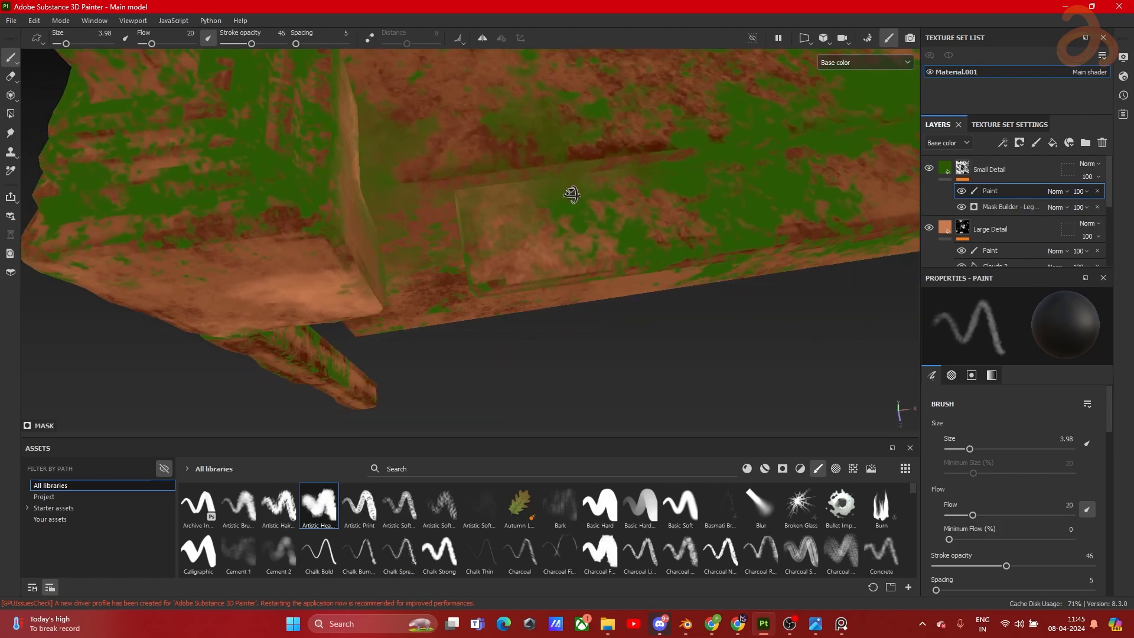
pyautogui.keyDown('alt'); pyautogui.moveTo(582, 149); pyautogui.dragTo(505, 196, button='middle'); pyautogui.keyUp('alt')
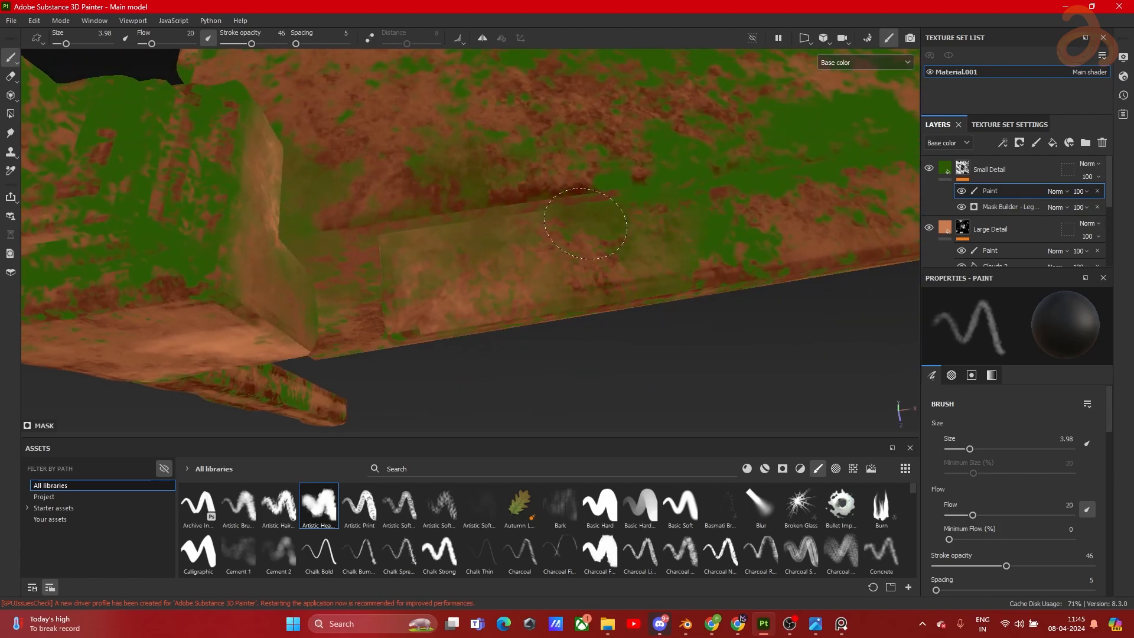
pyautogui.keyDown('alt'); pyautogui.moveTo(743, 194); pyautogui.dragTo(357, 227, button='middle'); pyautogui.keyUp('alt')
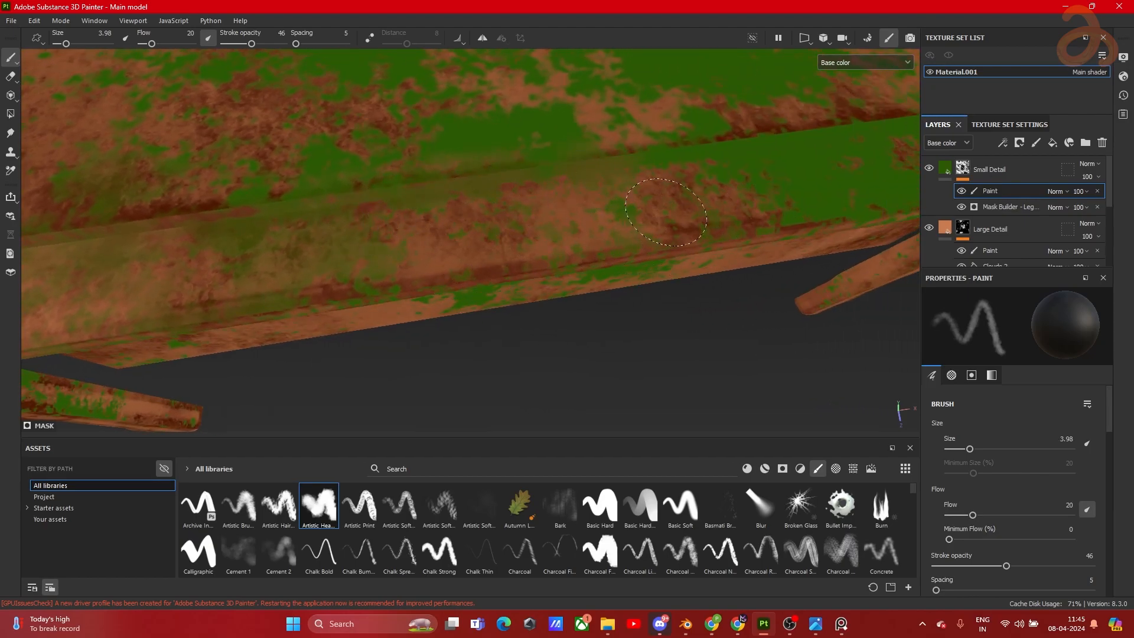
pyautogui.moveTo(761, 167)
pyautogui.keyDown('alt'); pyautogui.mouseDown()
pyautogui.moveTo(493, 193)
pyautogui.moveTo(545, 233)
pyautogui.mouseUp(); pyautogui.keyUp('alt')
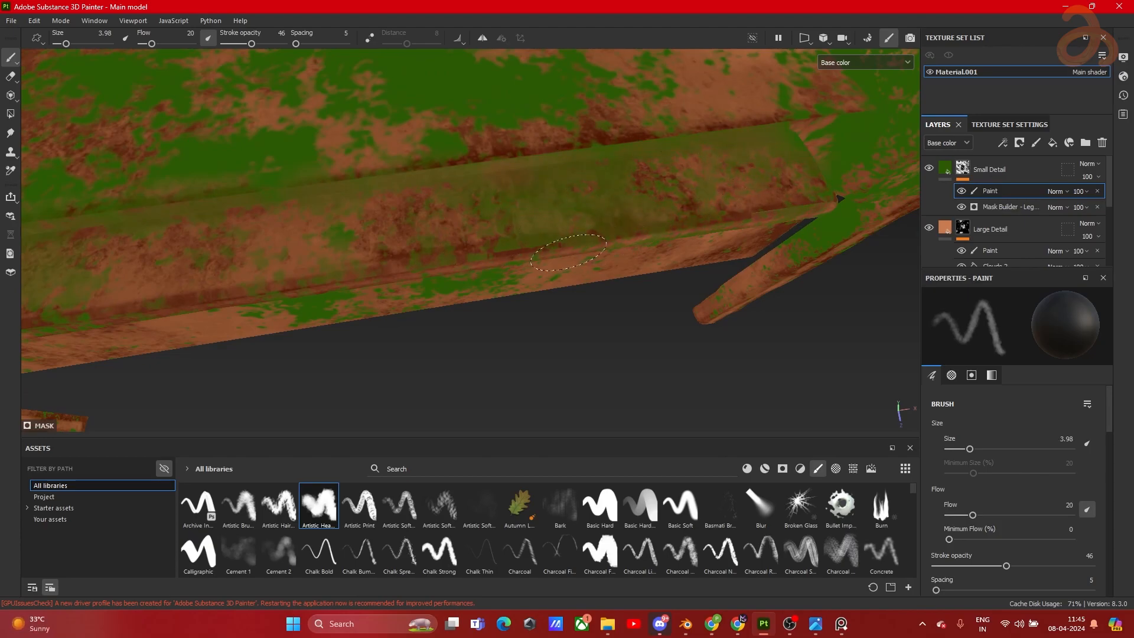
pyautogui.keyDown('alt'); pyautogui.moveTo(430, 185); pyautogui.dragTo(321, 151); pyautogui.keyUp('alt')
pyautogui.keyDown('alt'); pyautogui.moveTo(321, 151); pyautogui.dragTo(592, 242, button='middle'); pyautogui.keyUp('alt')
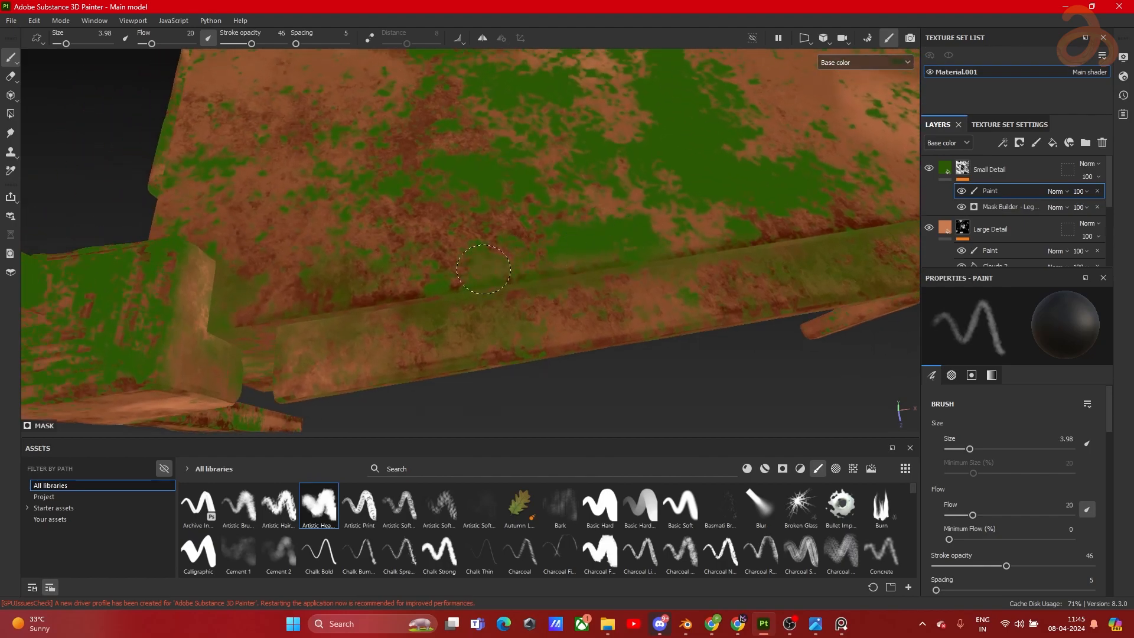
pyautogui.keyDown('alt'); pyautogui.moveTo(263, 285); pyautogui.dragTo(446, 198); pyautogui.keyUp('alt')
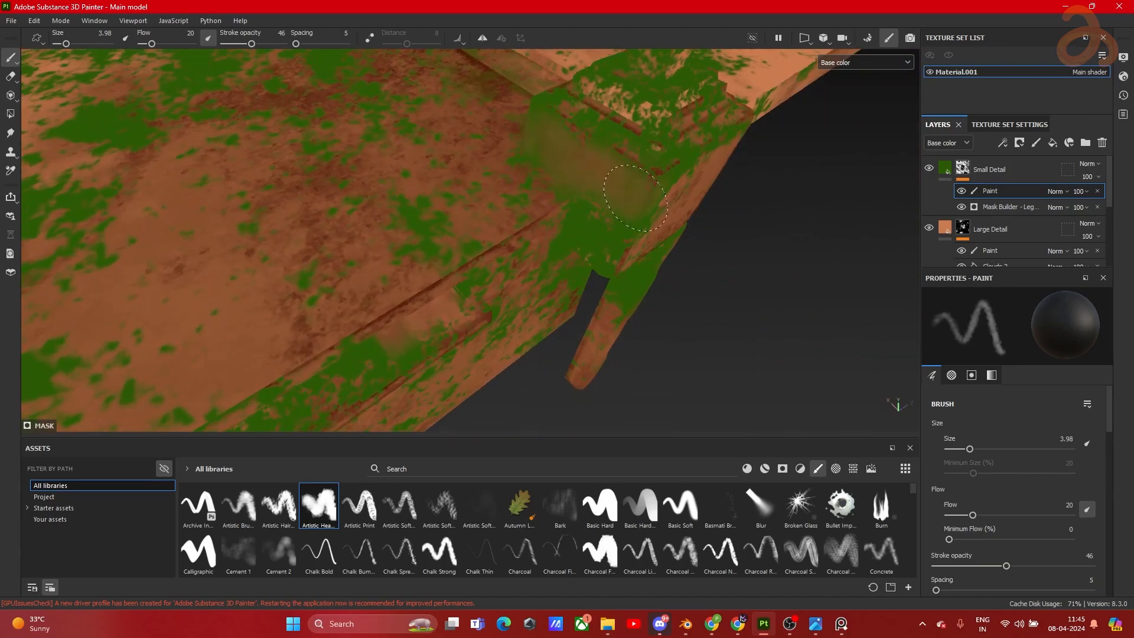
# Step: Fade the moss on the faces of the broken corner post, down to its stepped base
pyautogui.keyDown('alt'); pyautogui.moveTo(602, 251); pyautogui.dragTo(357, 293); pyautogui.keyUp('alt')
pyautogui.keyDown('alt'); pyautogui.moveTo(453, 214); pyautogui.dragTo(490, 198); pyautogui.keyUp('alt')
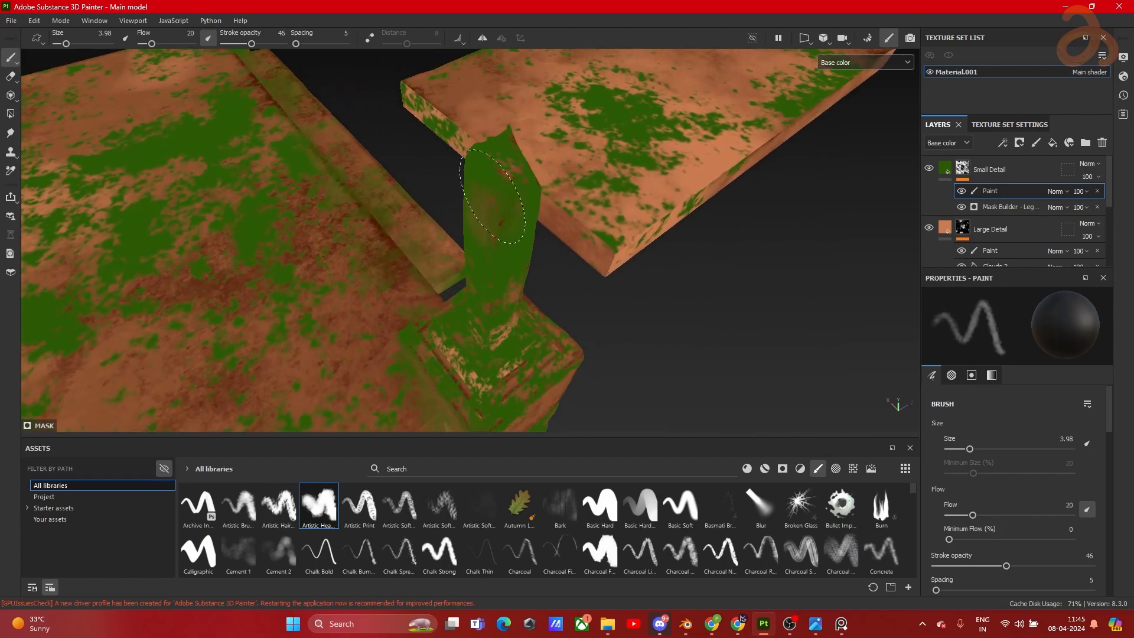
pyautogui.keyDown('alt'); pyautogui.moveTo(532, 252); pyautogui.dragTo(157, 228); pyautogui.keyUp('alt')
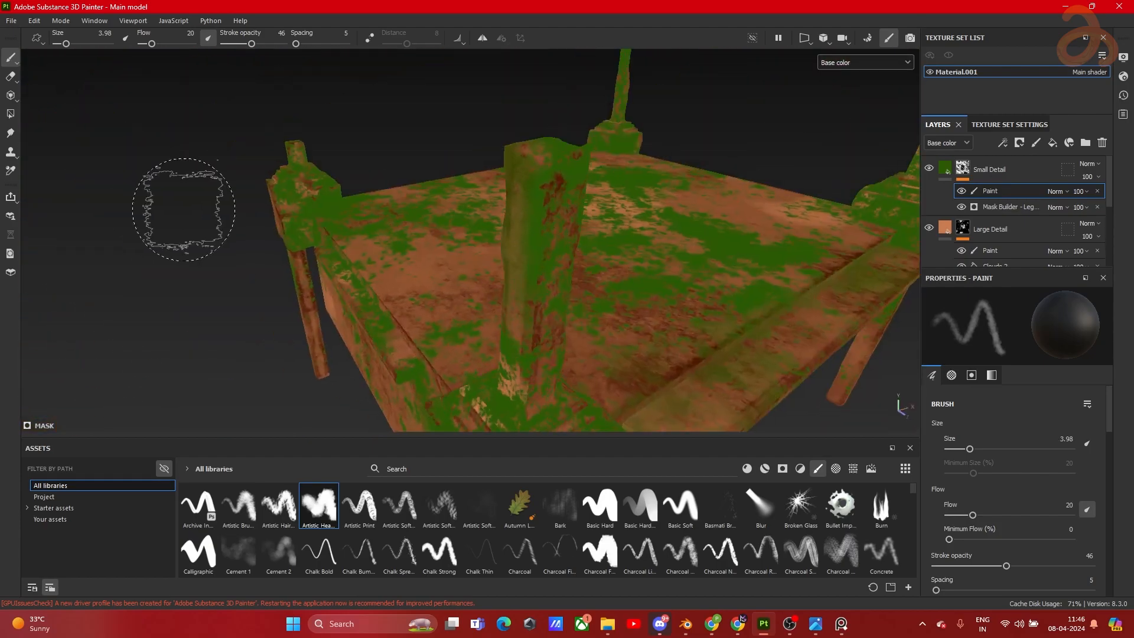
pyautogui.keyDown('alt'); pyautogui.moveTo(576, 168); pyautogui.dragTo(295, 127); pyautogui.keyUp('alt')
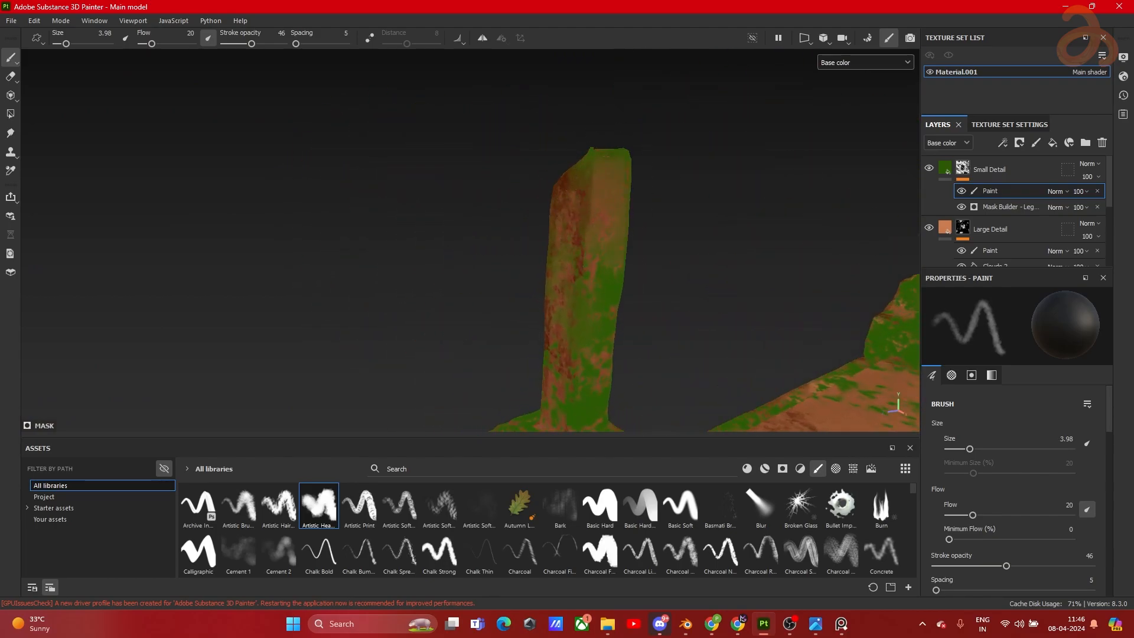
pyautogui.keyDown('alt'); pyautogui.moveTo(590, 345); pyautogui.dragTo(562, 294); pyautogui.keyUp('alt')
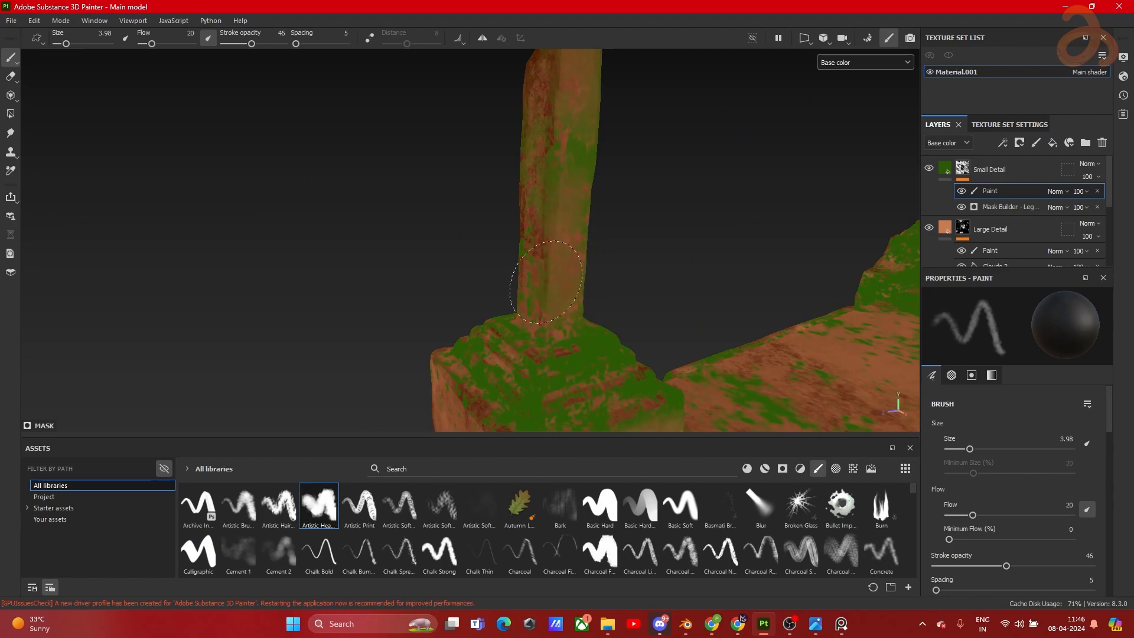
# Step: Fade the moss on the platform's top surface along the groove beside the side ledge
pyautogui.keyDown('alt'); pyautogui.moveTo(726, 348); pyautogui.dragTo(614, 294); pyautogui.keyUp('alt')
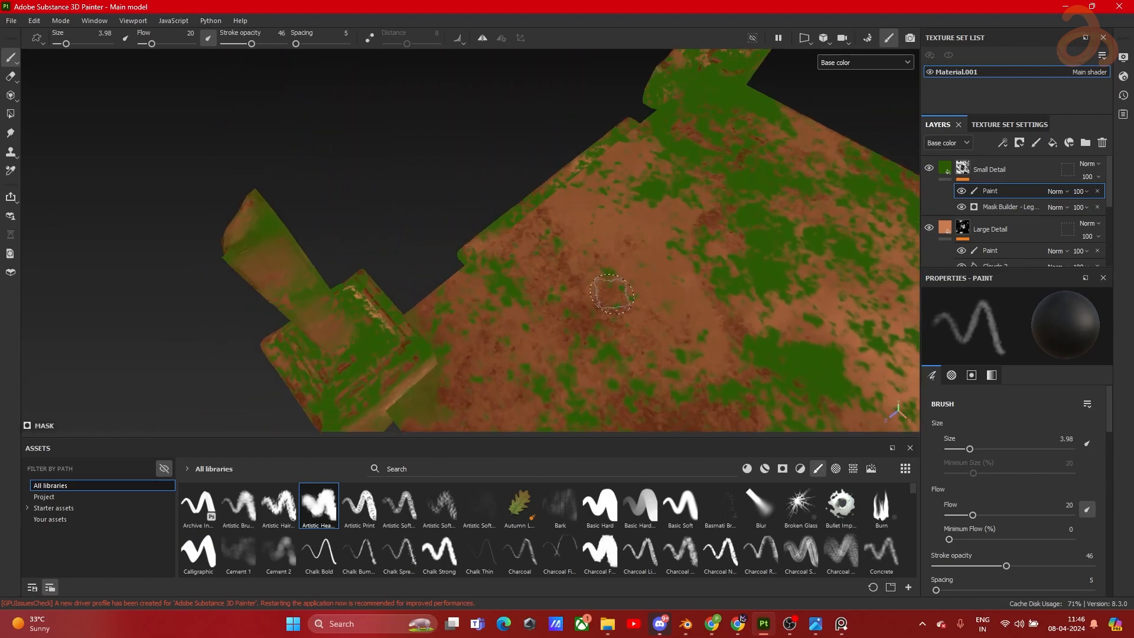
pyautogui.keyDown('alt'); pyautogui.moveTo(652, 355); pyautogui.dragTo(523, 172, button='middle'); pyautogui.keyUp('alt')
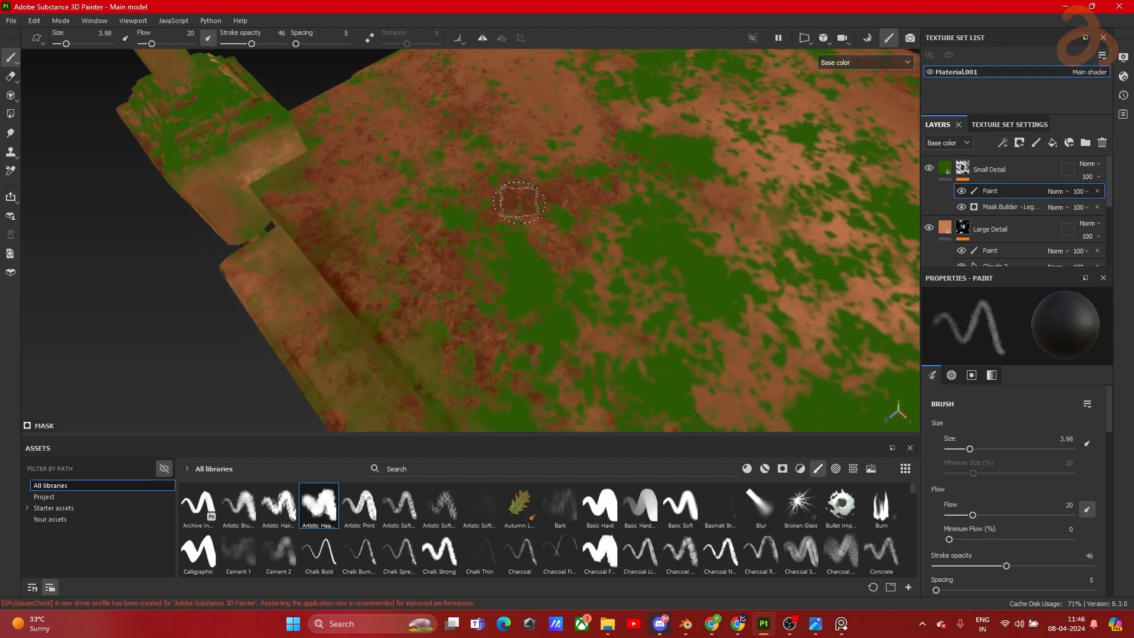
pyautogui.keyDown('alt'); pyautogui.moveTo(438, 306); pyautogui.dragTo(448, 174, button='middle'); pyautogui.keyUp('alt')
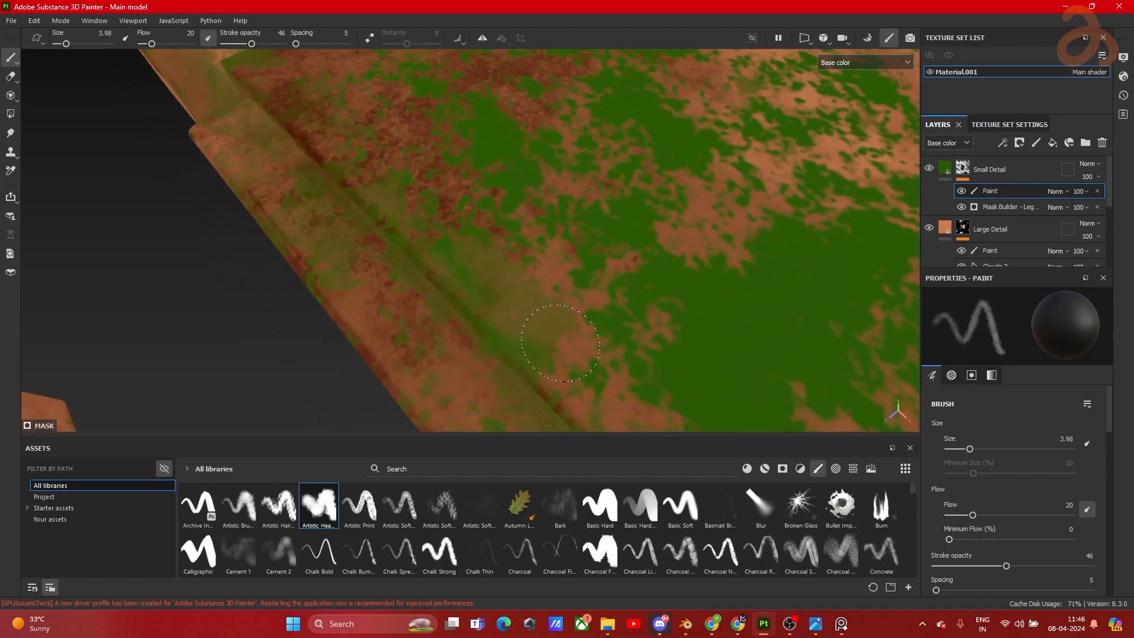
# Step: Examine the painted moss on the platform in the Material view and return to the Base color view
pyautogui.click(865, 62)
pyautogui.click(838, 78)
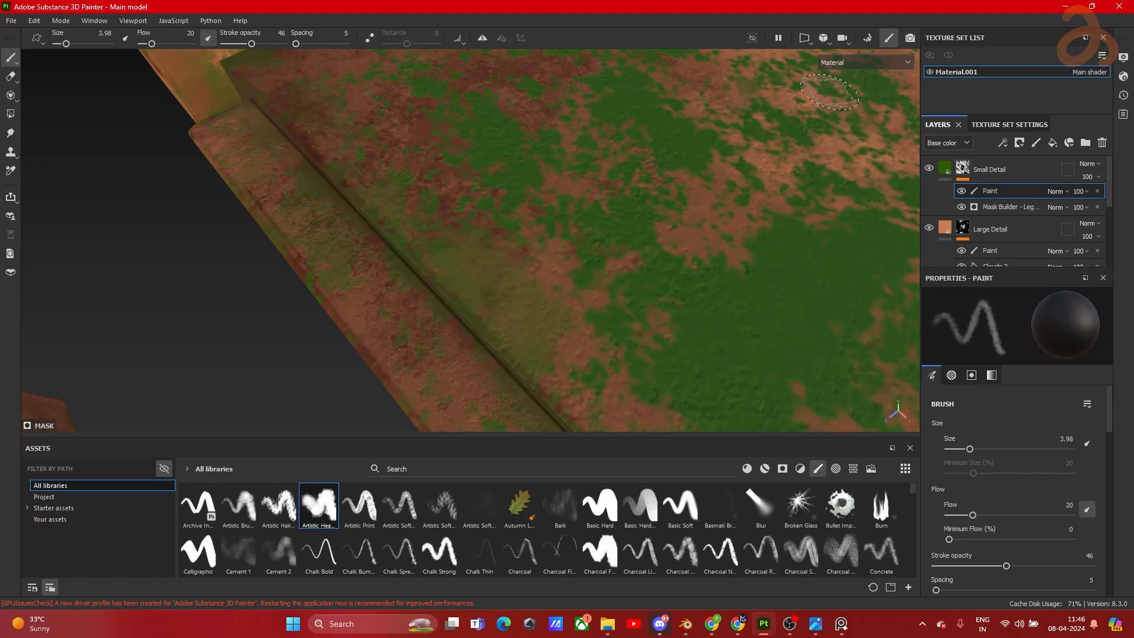
pyautogui.scroll(-3, 578, 215)
pyautogui.keyDown('alt'); pyautogui.moveTo(579, 215); pyautogui.dragTo(564, 254); pyautogui.keyUp('alt')
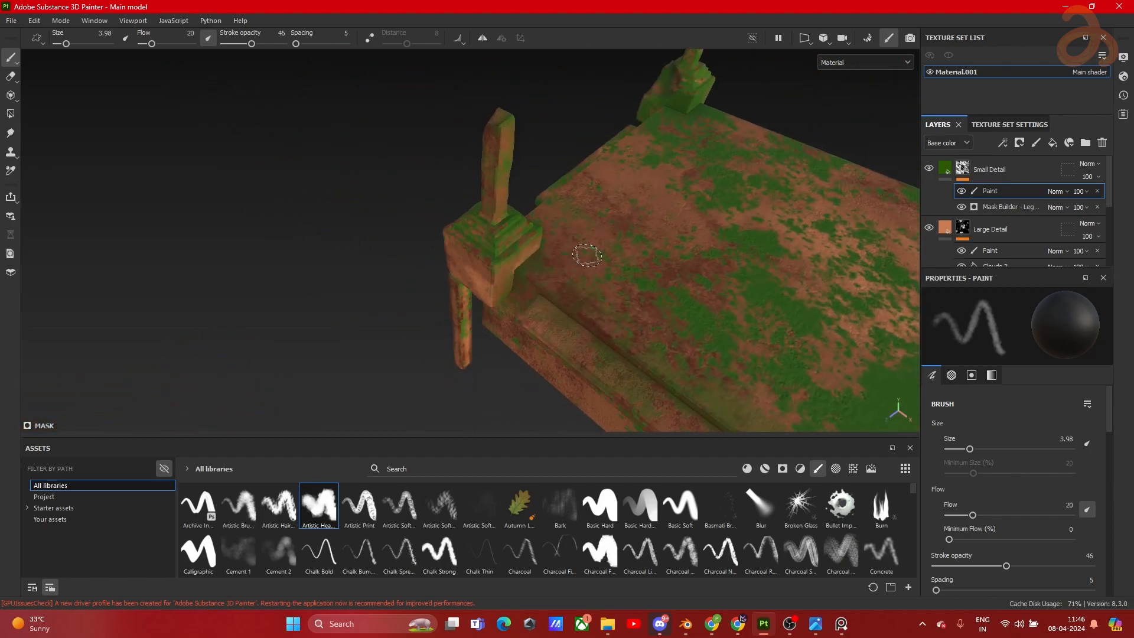
pyautogui.keyDown('alt'); pyautogui.moveTo(579, 254); pyautogui.dragTo(621, 221, button='middle'); pyautogui.keyUp('alt')
pyautogui.scroll(3, 539, 203)
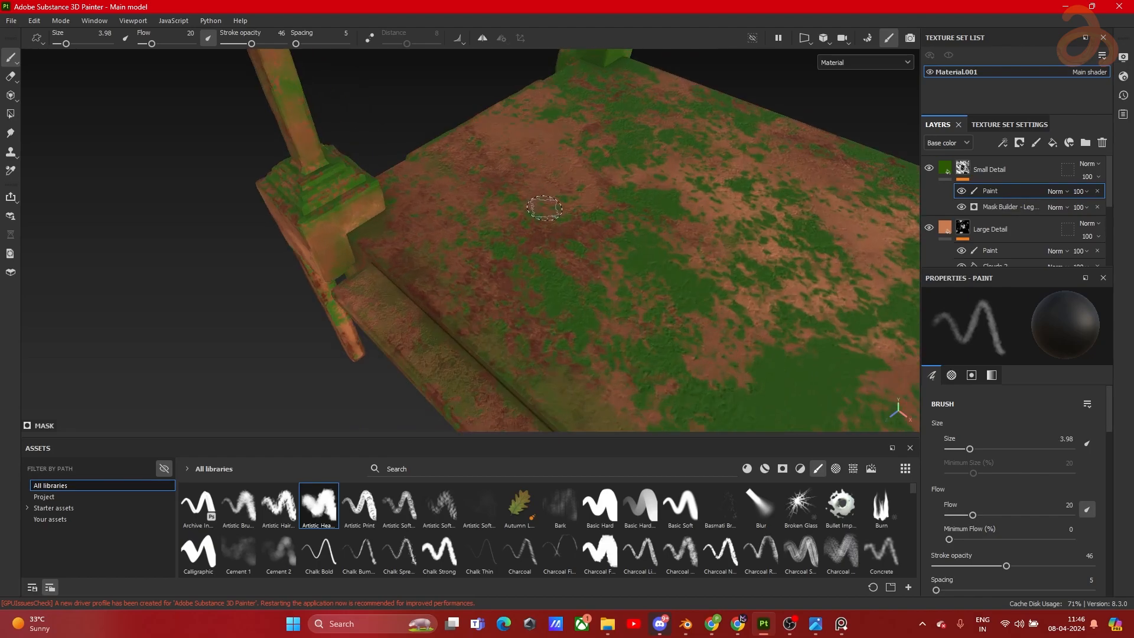
pyautogui.click(864, 62)
pyautogui.click(841, 113)
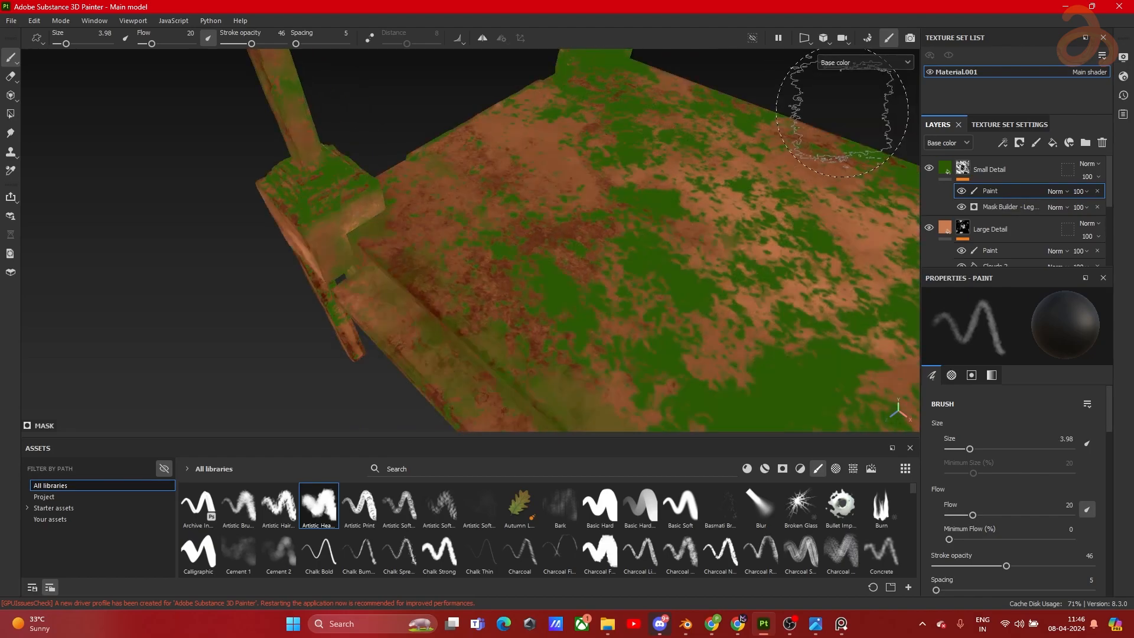
# Step: Set the brush size to 8.73 and fade the moss on the platform's far corner and its post base
pyautogui.keyDown('alt'); pyautogui.moveTo(604, 197); pyautogui.dragTo(564, 185); pyautogui.keyUp('alt')
pyautogui.keyDown('alt'); pyautogui.moveTo(565, 185); pyautogui.dragTo(551, 253, button='middle'); pyautogui.keyUp('alt')
pyautogui.scroll(3, 549, 255)
pyautogui.keyDown('ctrl'); pyautogui.moveTo(484, 255); pyautogui.dragTo(526, 255, button='right'); pyautogui.keyUp('ctrl')
pyautogui.moveTo(463, 335); pyautogui.dragTo(491, 309)
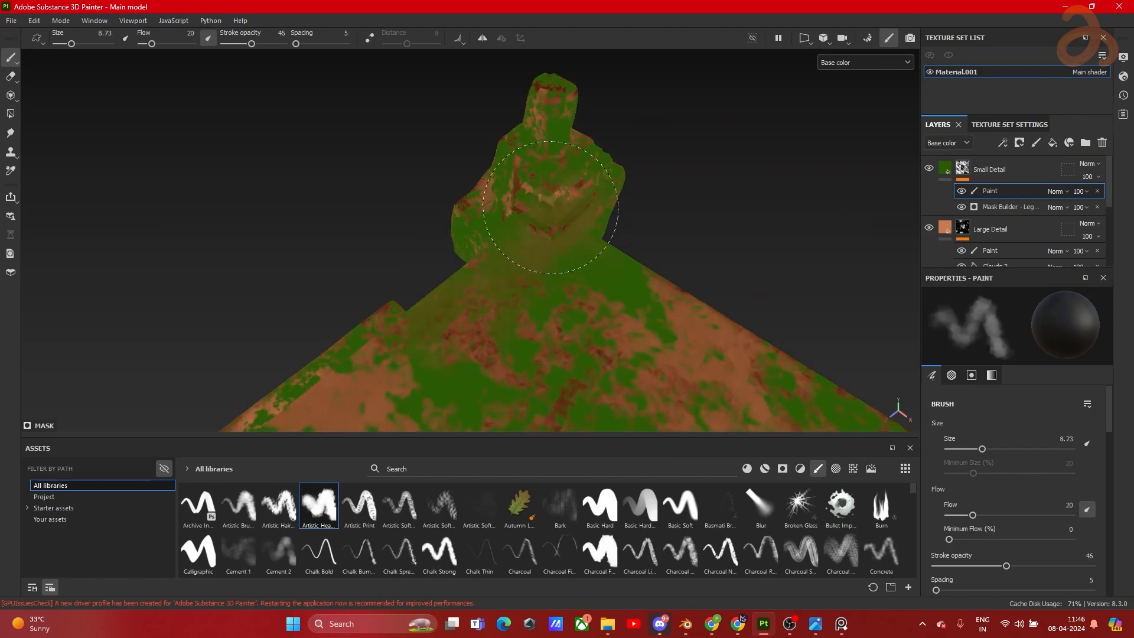
# Step: Fade the moss on the broken post's corner block and the adjoining end of the platform's side panel
pyautogui.moveTo(606, 205)
pyautogui.keyDown('alt'); pyautogui.mouseDown()
pyautogui.moveTo(675, 169)
pyautogui.moveTo(569, 266)
pyautogui.mouseUp(); pyautogui.keyUp('alt')
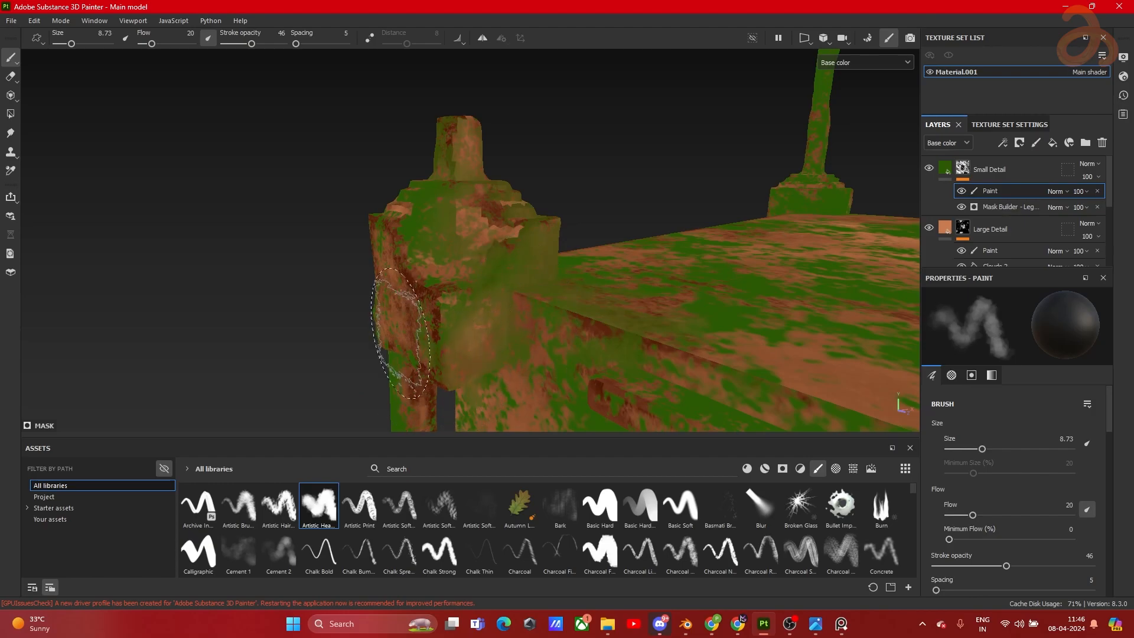
pyautogui.keyDown('alt'); pyautogui.moveTo(413, 363); pyautogui.dragTo(396, 295); pyautogui.keyUp('alt')
pyautogui.moveTo(399, 210)
pyautogui.keyDown('alt'); pyautogui.mouseDown()
pyautogui.moveTo(572, 296)
pyautogui.moveTo(451, 236)
pyautogui.moveTo(456, 329)
pyautogui.mouseUp(); pyautogui.keyUp('alt')
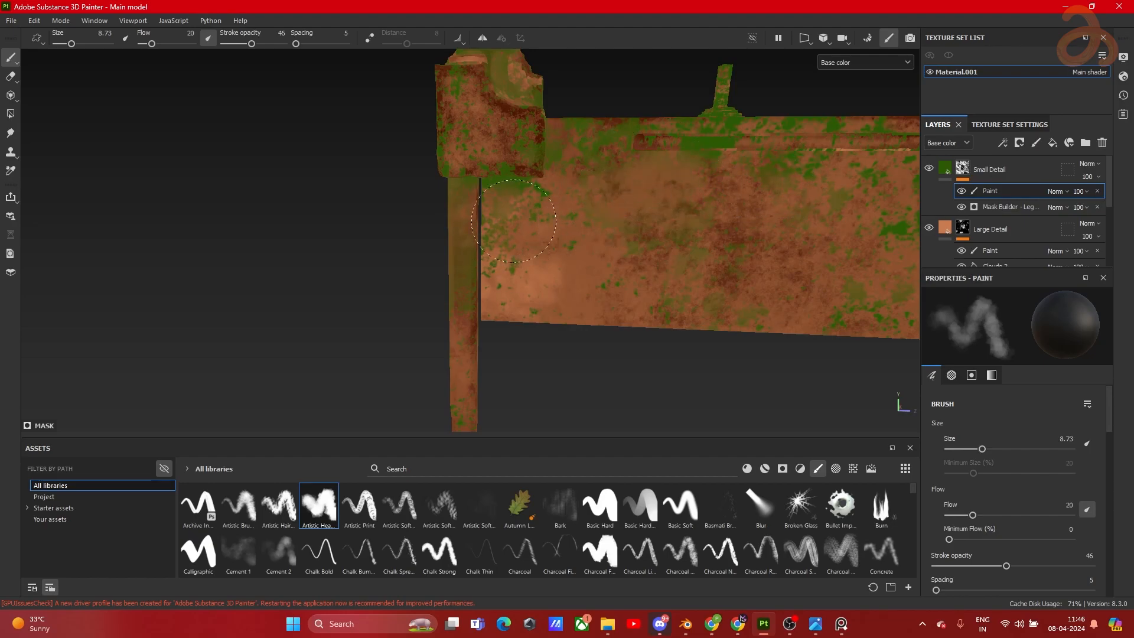
pyautogui.moveTo(541, 230)
pyautogui.keyDown('alt'); pyautogui.mouseDown()
pyautogui.moveTo(417, 195)
pyautogui.moveTo(719, 228)
pyautogui.moveTo(456, 213)
pyautogui.moveTo(516, 214)
pyautogui.mouseUp(); pyautogui.keyUp('alt')
# Step: Fade the moss on the lower corner block and upper leg beside the platform's plain side face
pyautogui.moveTo(347, 253)
pyautogui.keyDown('alt'); pyautogui.mouseDown()
pyautogui.moveTo(380, 228)
pyautogui.moveTo(472, 228)
pyautogui.mouseUp(); pyautogui.keyUp('alt')
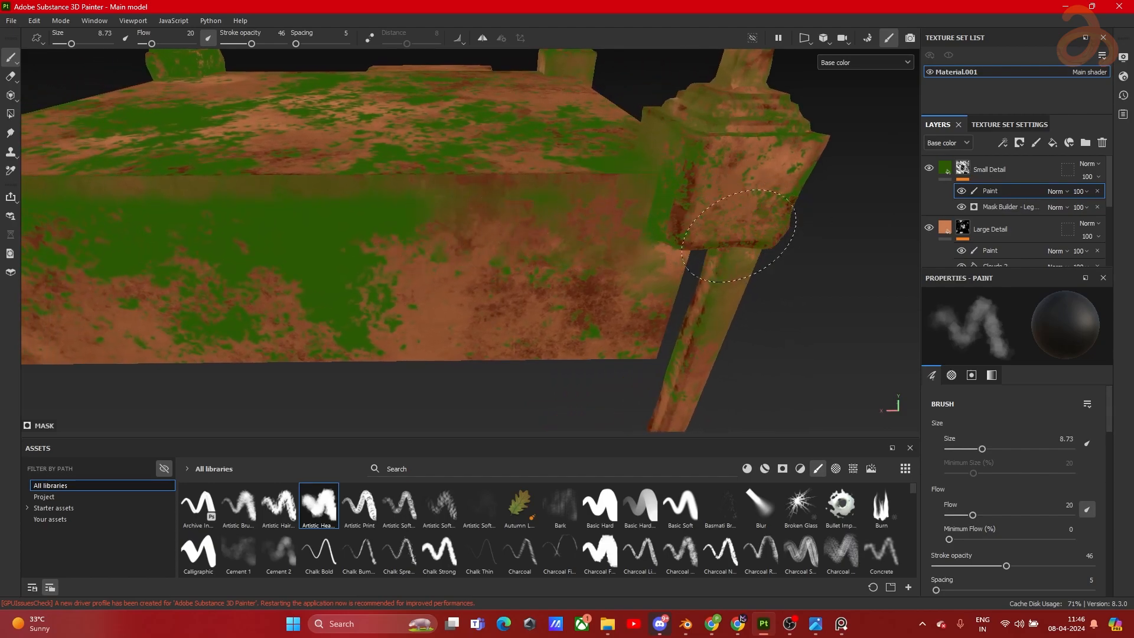
pyautogui.moveTo(786, 174); pyautogui.dragTo(778, 122)
pyautogui.moveTo(694, 212)
pyautogui.mouseDown()
pyautogui.moveTo(632, 197)
pyautogui.moveTo(649, 167)
pyautogui.mouseUp()
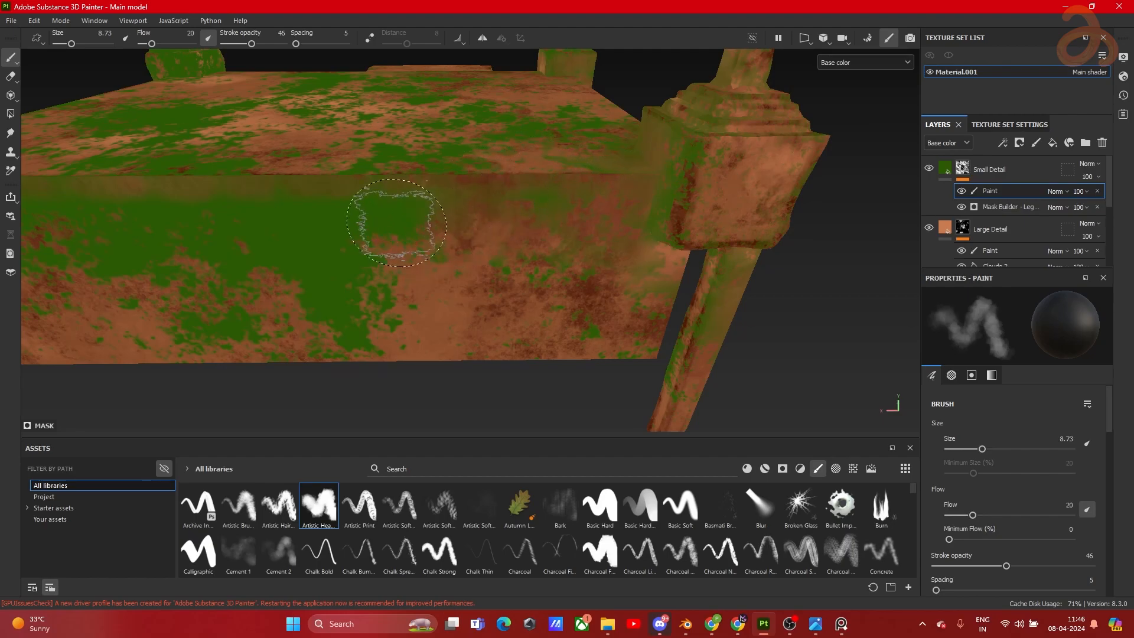
# Step: Fade the moss along the upper part of the platform's plain side face, up to the opposite corner block
pyautogui.keyDown('alt'); pyautogui.moveTo(392, 222); pyautogui.dragTo(607, 241); pyautogui.keyUp('alt')
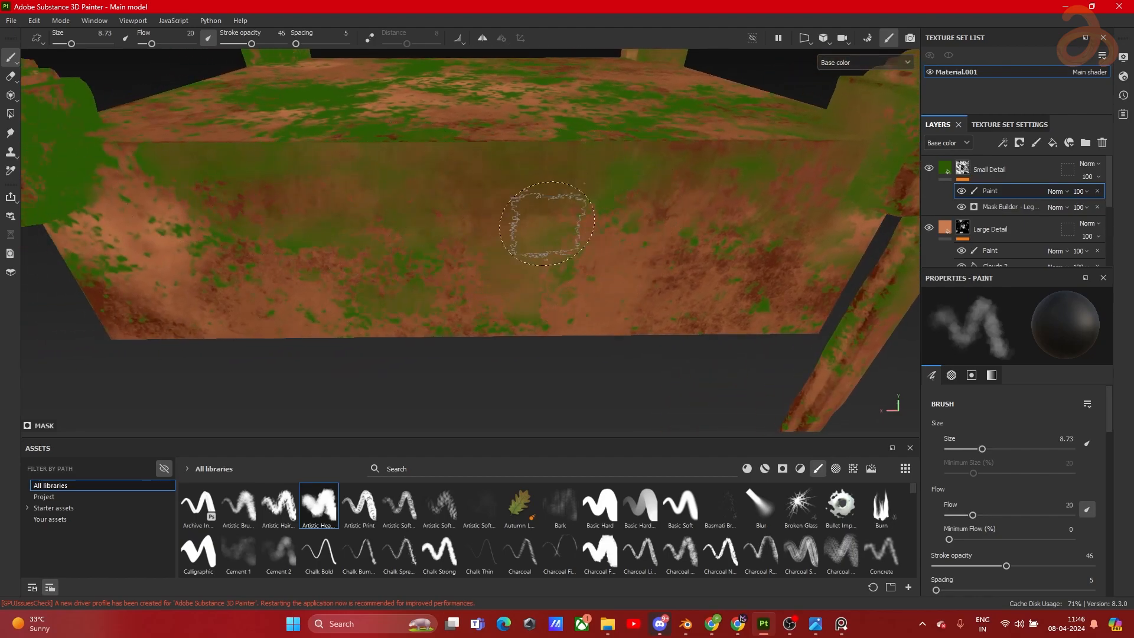
pyautogui.keyDown('alt'); pyautogui.moveTo(241, 205); pyautogui.dragTo(527, 173, button='middle'); pyautogui.keyUp('alt')
pyautogui.moveTo(420, 231)
pyautogui.mouseDown()
pyautogui.moveTo(330, 231)
pyautogui.moveTo(530, 288)
pyautogui.moveTo(478, 248)
pyautogui.moveTo(531, 171)
pyautogui.moveTo(564, 156)
pyautogui.mouseUp()
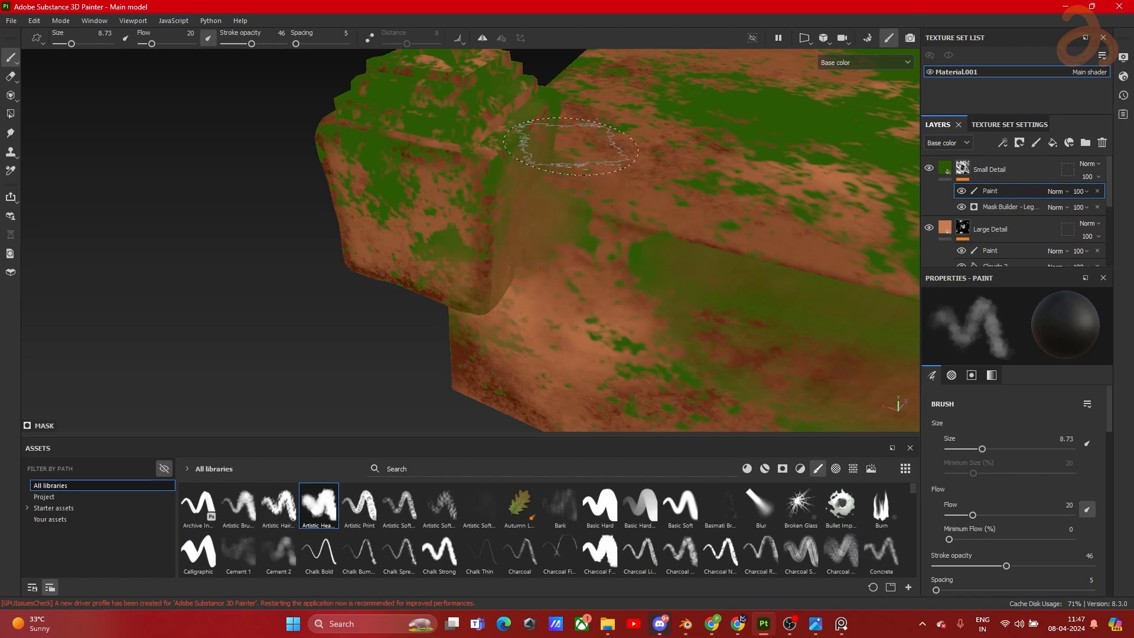
# Step: Fade the moss on the stepped bases and blocks at the corners of the platform's plain side
pyautogui.moveTo(423, 218)
pyautogui.keyDown('alt'); pyautogui.mouseDown()
pyautogui.moveTo(212, 197)
pyautogui.moveTo(396, 238)
pyautogui.moveTo(544, 254)
pyautogui.mouseUp(); pyautogui.keyUp('alt')
pyautogui.moveTo(342, 152)
pyautogui.keyDown('alt'); pyautogui.mouseDown()
pyautogui.moveTo(253, 147)
pyautogui.moveTo(443, 216)
pyautogui.moveTo(449, 269)
pyautogui.moveTo(431, 266)
pyautogui.moveTo(446, 277)
pyautogui.moveTo(608, 171)
pyautogui.mouseUp(); pyautogui.keyUp('alt')
pyautogui.moveTo(429, 260)
pyautogui.keyDown('alt'); pyautogui.mouseDown()
pyautogui.moveTo(513, 198)
pyautogui.moveTo(484, 232)
pyautogui.moveTo(430, 182)
pyautogui.moveTo(546, 229)
pyautogui.mouseUp(); pyautogui.keyUp('alt')
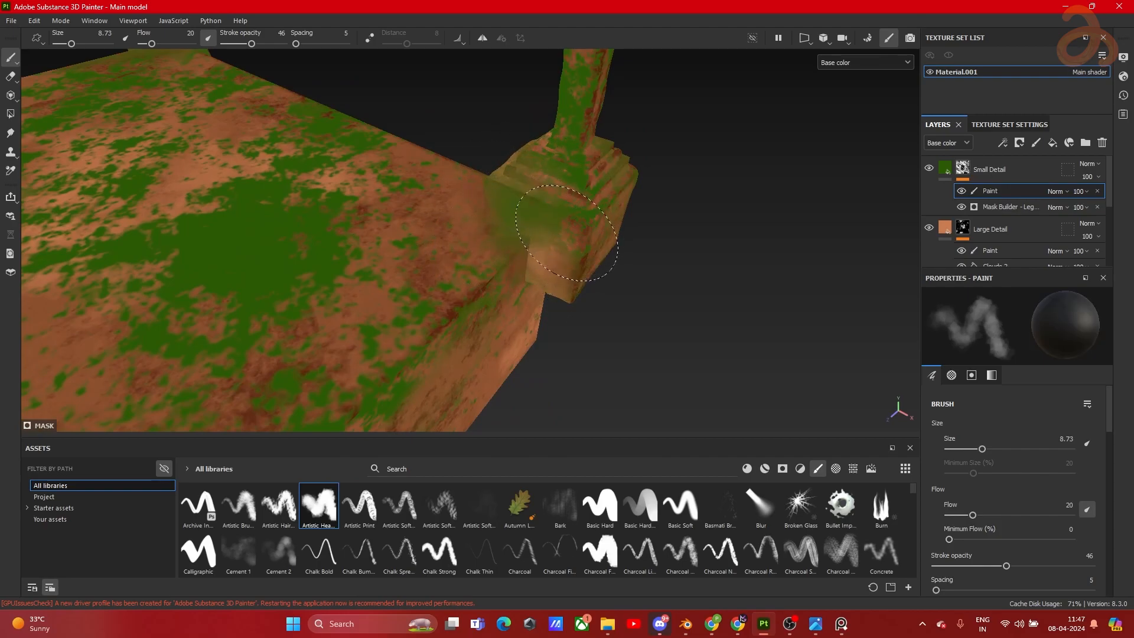
pyautogui.moveTo(542, 184)
pyautogui.keyDown('alt'); pyautogui.mouseDown()
pyautogui.moveTo(532, 304)
pyautogui.moveTo(556, 143)
pyautogui.moveTo(514, 160)
pyautogui.mouseUp(); pyautogui.keyUp('alt')
pyautogui.moveTo(418, 213)
pyautogui.keyDown('alt'); pyautogui.mouseDown()
pyautogui.moveTo(602, 185)
pyautogui.moveTo(531, 257)
pyautogui.mouseUp(); pyautogui.keyUp('alt')
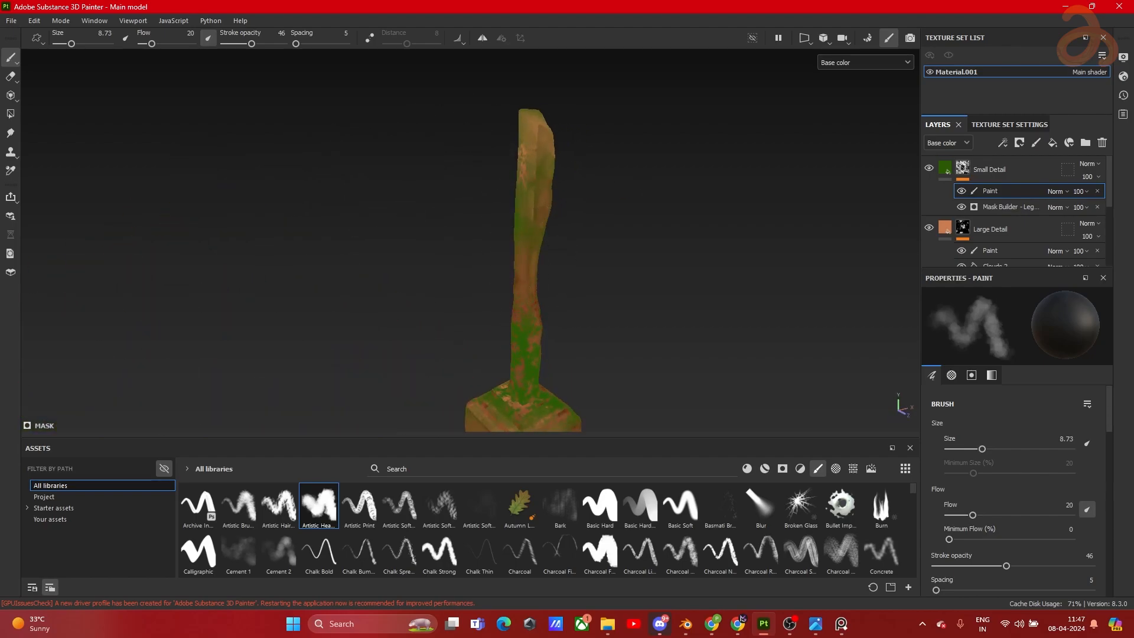
# Step: Fade the moss along the tall corner post from its tip down to the stepped base
pyautogui.scroll(-1, 531, 257)
pyautogui.scroll(3, 530, 256)
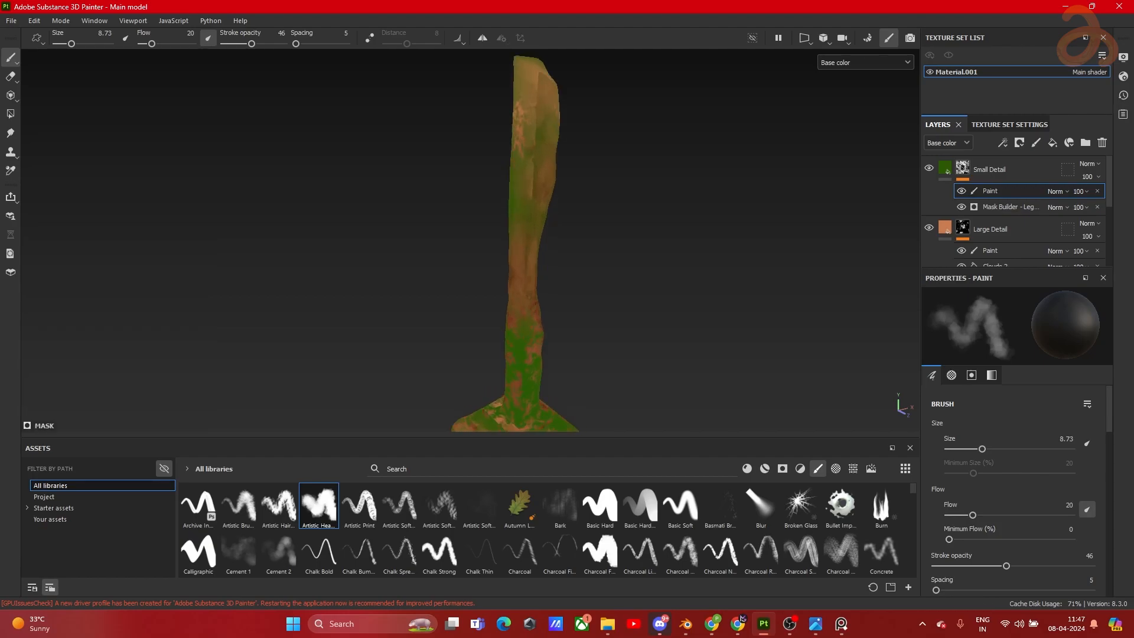
pyautogui.keyDown('alt'); pyautogui.moveTo(533, 164); pyautogui.dragTo(522, 203, button='middle'); pyautogui.keyUp('alt')
pyautogui.keyDown('alt'); pyautogui.moveTo(343, 260); pyautogui.dragTo(672, 270); pyautogui.keyUp('alt')
pyautogui.moveTo(527, 247)
pyautogui.keyDown('alt'); pyautogui.mouseDown()
pyautogui.moveTo(566, 248)
pyautogui.moveTo(506, 317)
pyautogui.mouseUp(); pyautogui.keyUp('alt')
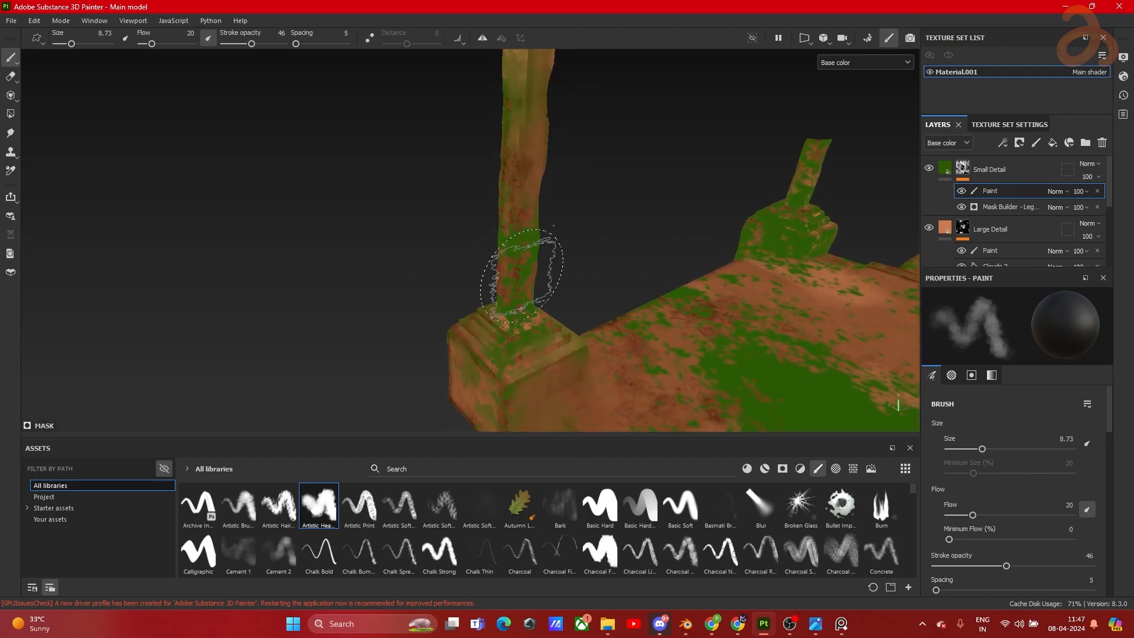
pyautogui.moveTo(530, 260)
pyautogui.mouseDown()
pyautogui.moveTo(524, 246)
pyautogui.moveTo(546, 238)
pyautogui.mouseUp()
# Step: Soften the dense moss patches across the middle of the platform's top surface
pyautogui.moveTo(714, 298)
pyautogui.keyDown('alt'); pyautogui.mouseDown()
pyautogui.moveTo(640, 275)
pyautogui.moveTo(502, 266)
pyautogui.mouseUp(); pyautogui.keyUp('alt')
pyautogui.scroll(-5, 595, 322)
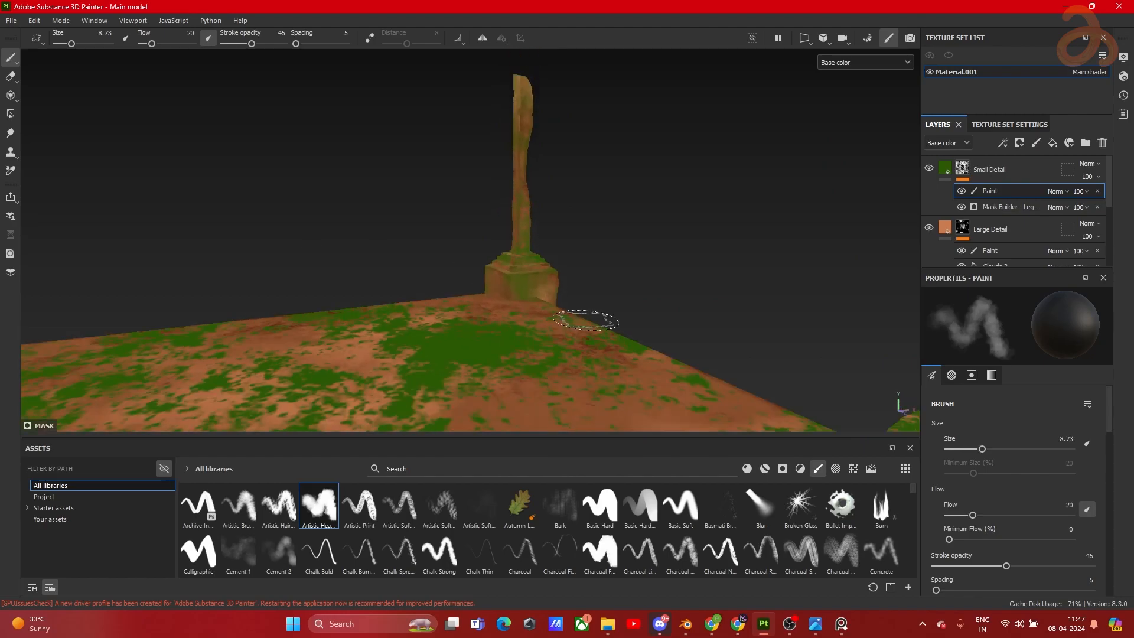
pyautogui.keyDown('alt'); pyautogui.moveTo(594, 317); pyautogui.dragTo(516, 343); pyautogui.keyUp('alt')
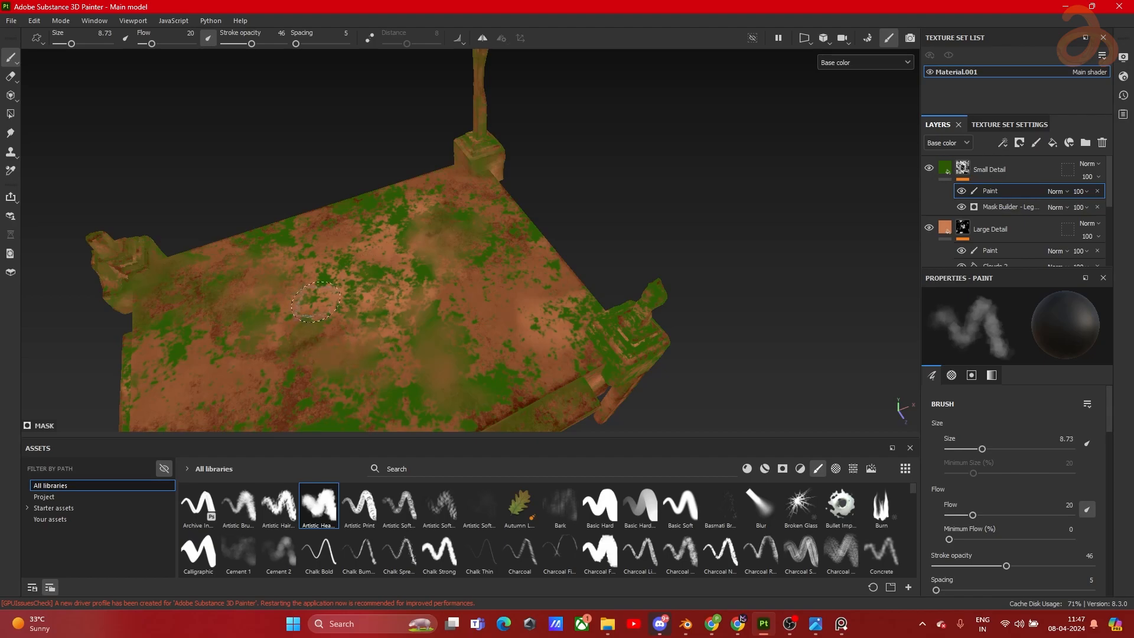
pyautogui.keyDown('alt'); pyautogui.moveTo(301, 302); pyautogui.dragTo(471, 190); pyautogui.keyUp('alt')
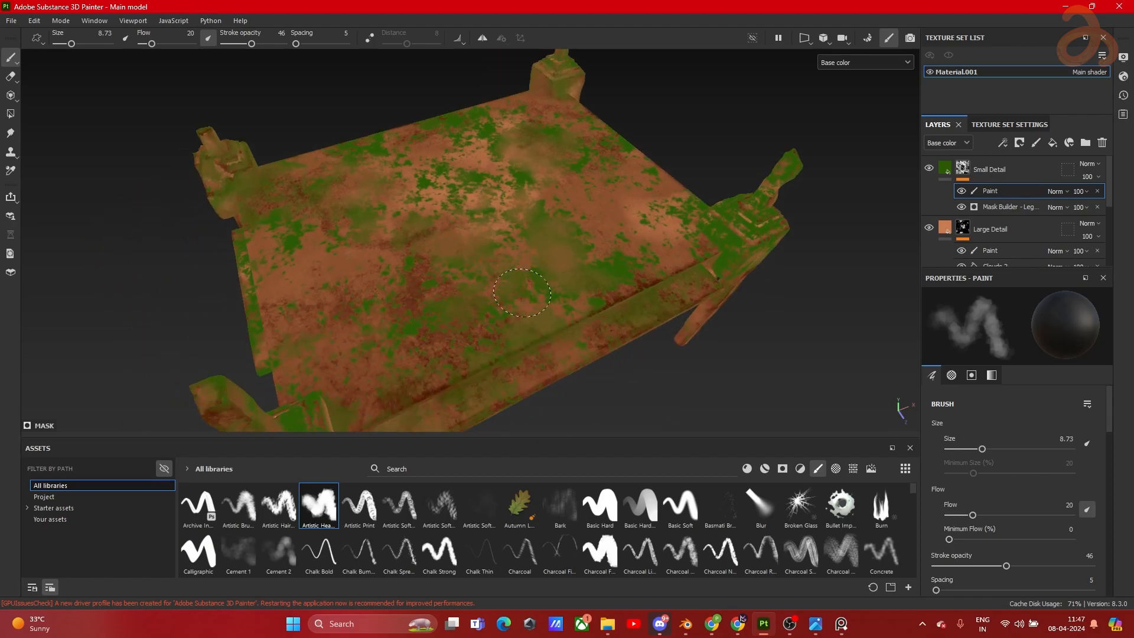
pyautogui.keyDown('alt'); pyautogui.moveTo(744, 271); pyautogui.dragTo(503, 276, button='middle'); pyautogui.keyUp('alt')
# Step: Fade the moss on the crooked corner post, its stepped base and the block beside the ledge
pyautogui.scroll(3, 490, 276)
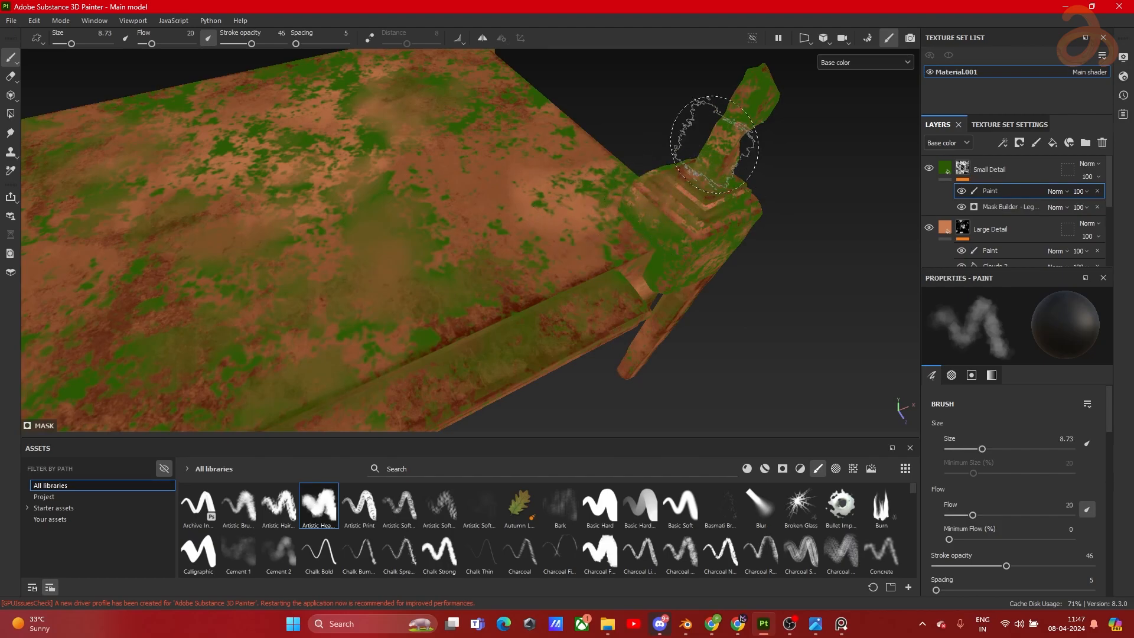
pyautogui.keyDown('alt'); pyautogui.moveTo(734, 189); pyautogui.dragTo(616, 296); pyautogui.keyUp('alt')
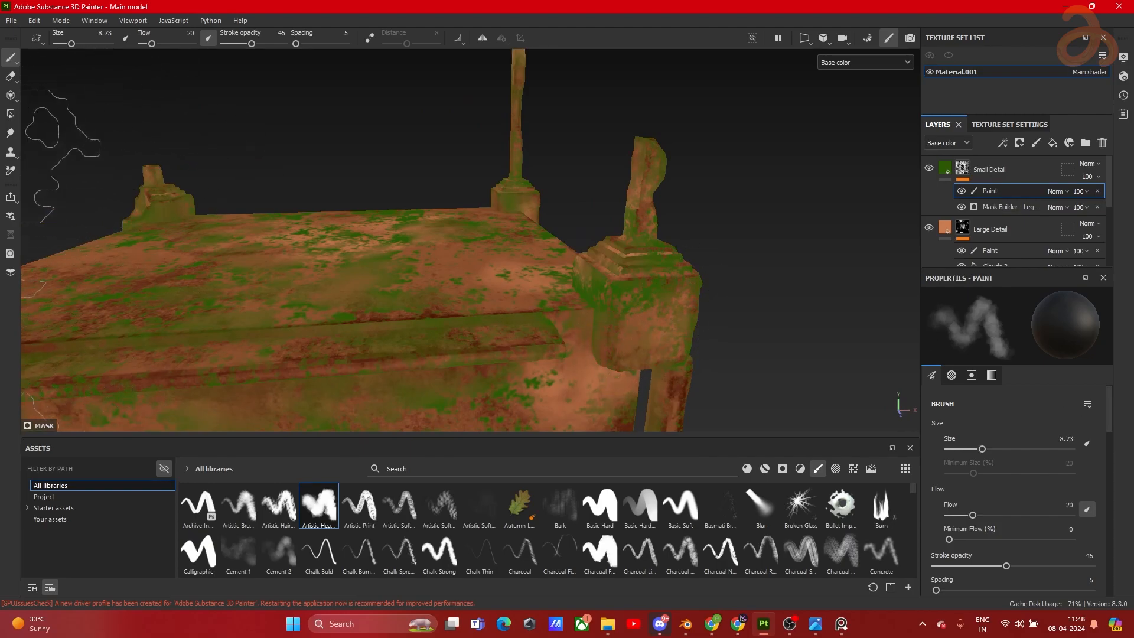
pyautogui.scroll(-4, 697, 272)
pyautogui.scroll(4, 596, 289)
pyautogui.moveTo(558, 274)
pyautogui.keyDown('alt'); pyautogui.mouseDown()
pyautogui.moveTo(463, 268)
pyautogui.moveTo(496, 283)
pyautogui.moveTo(473, 287)
pyautogui.moveTo(514, 236)
pyautogui.mouseUp(); pyautogui.keyUp('alt')
pyautogui.scroll(1, 490, 266)
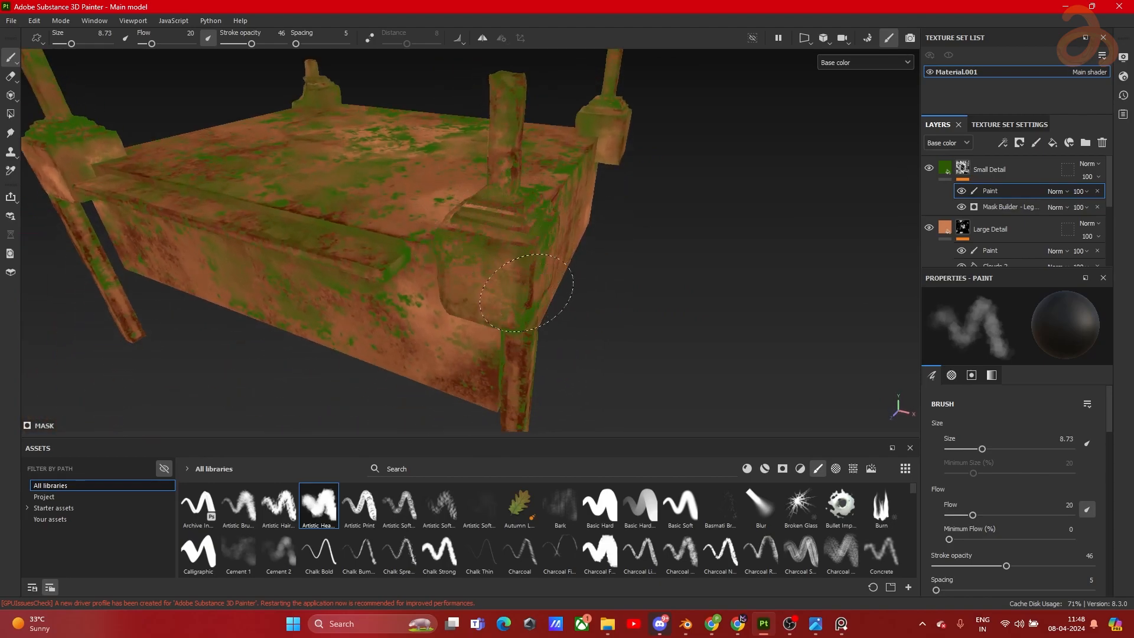
# Step: Fade the moss on the remaining corner post and stepped base near the detached slab
pyautogui.scroll(-2, 476, 268)
pyautogui.keyDown('alt'); pyautogui.moveTo(476, 268); pyautogui.dragTo(685, 366); pyautogui.keyUp('alt')
pyautogui.scroll(3, 413, 276)
pyautogui.moveTo(413, 276)
pyautogui.keyDown('alt'); pyautogui.mouseDown()
pyautogui.moveTo(399, 236)
pyautogui.moveTo(501, 223)
pyautogui.moveTo(354, 295)
pyautogui.mouseUp(); pyautogui.keyUp('alt')
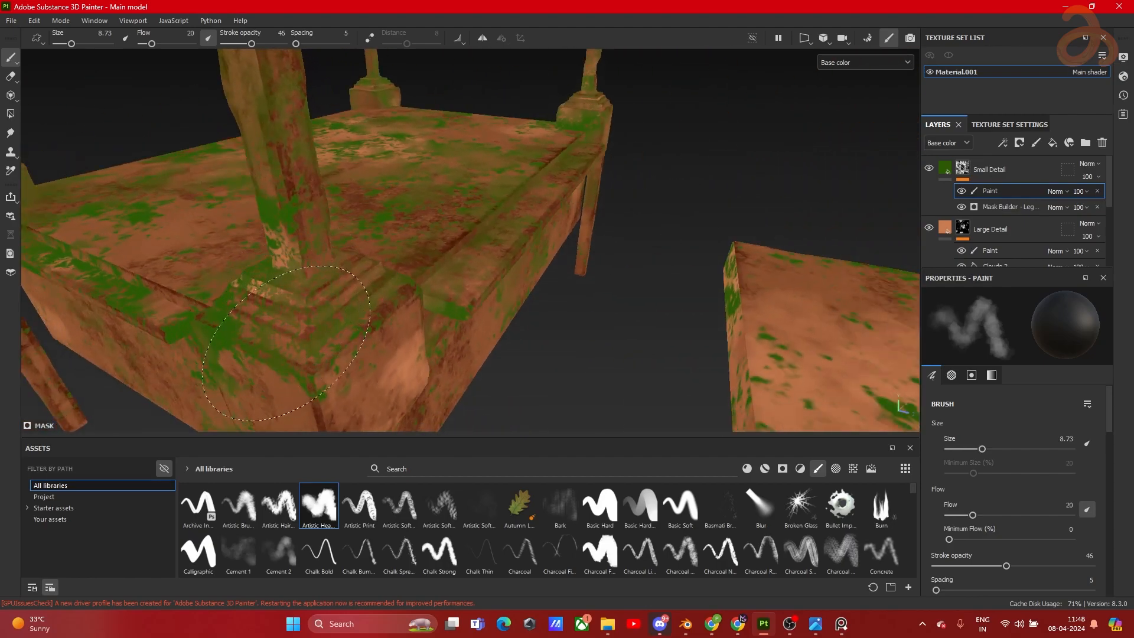
pyautogui.scroll(-5, 310, 256)
pyautogui.keyDown('alt'); pyautogui.moveTo(611, 295); pyautogui.dragTo(461, 220, button='middle'); pyautogui.keyUp('alt')
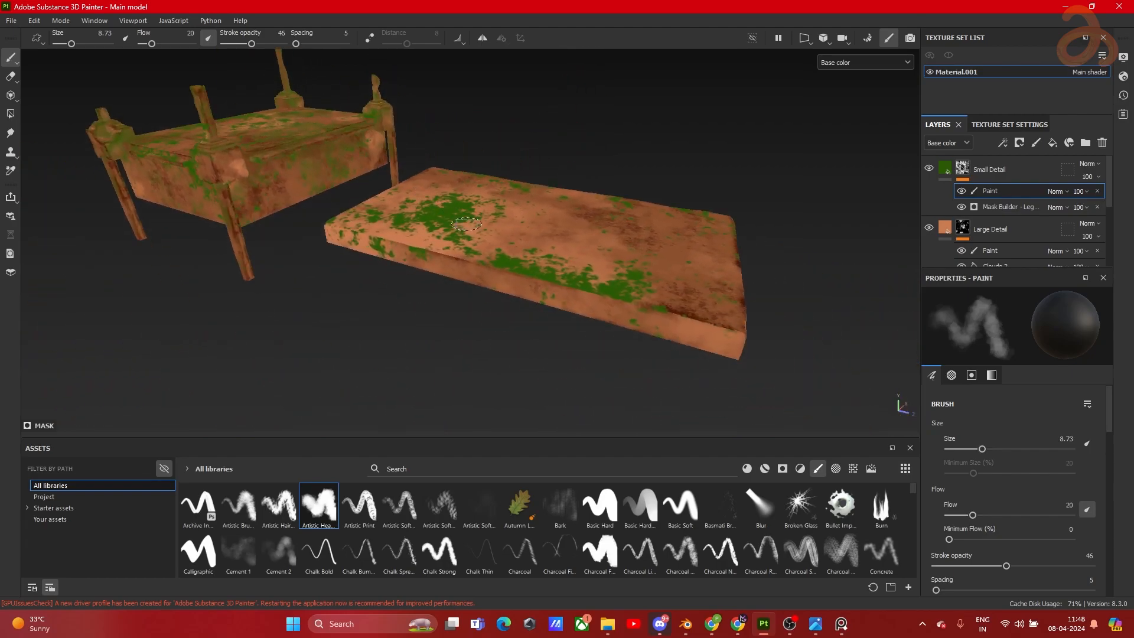
# Step: Set the brush size to 22.6 and fade the moss patches on the detached slab's top and edge
pyautogui.scroll(3, 460, 219)
pyautogui.moveTo(583, 282)
pyautogui.keyDown('alt'); pyautogui.mouseDown()
pyautogui.moveTo(640, 330)
pyautogui.moveTo(673, 336)
pyautogui.moveTo(595, 295)
pyautogui.moveTo(571, 306)
pyautogui.mouseUp(); pyautogui.keyUp('alt')
pyautogui.moveTo(644, 289)
pyautogui.mouseDown()
pyautogui.moveTo(353, 188)
pyautogui.moveTo(384, 186)
pyautogui.moveTo(427, 156)
pyautogui.mouseUp()
pyautogui.moveTo(427, 157)
pyautogui.keyDown('ctrl'); pyautogui.mouseDown(button='right')
pyautogui.moveTo(472, 156)
pyautogui.moveTo(450, 156)
pyautogui.mouseUp(button='right'); pyautogui.keyUp('ctrl')
pyautogui.moveTo(443, 180)
pyautogui.mouseDown()
pyautogui.moveTo(428, 150)
pyautogui.moveTo(457, 139)
pyautogui.mouseUp()
pyautogui.moveTo(335, 168)
pyautogui.mouseDown()
pyautogui.moveTo(372, 218)
pyautogui.moveTo(439, 235)
pyautogui.mouseUp()
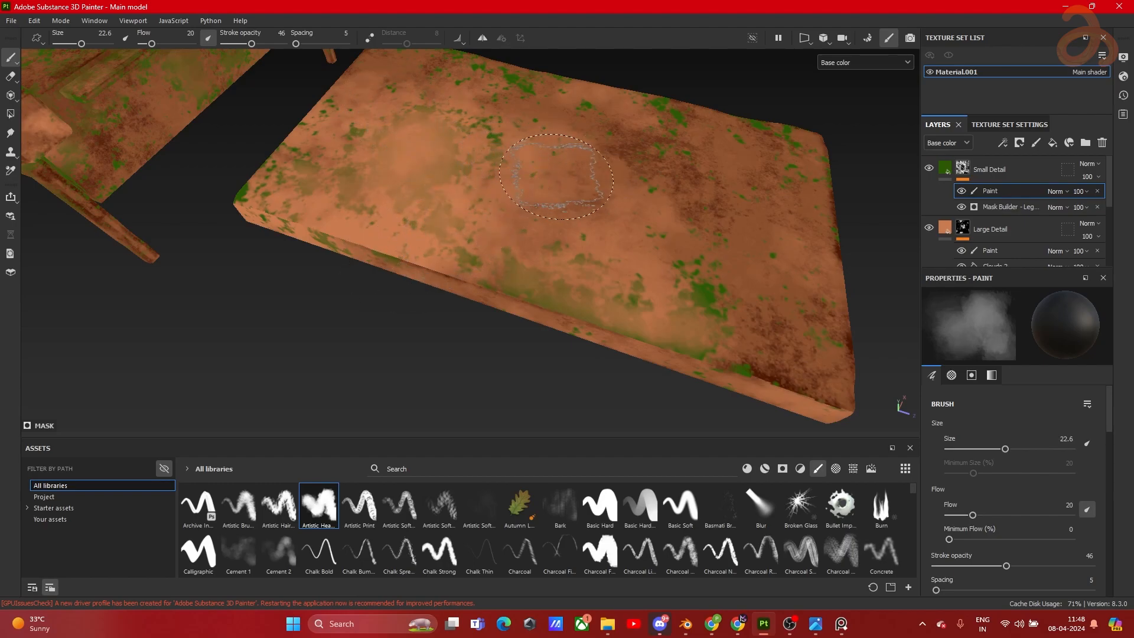
pyautogui.moveTo(457, 147)
pyautogui.keyDown('alt'); pyautogui.mouseDown()
pyautogui.moveTo(316, 254)
pyautogui.moveTo(425, 303)
pyautogui.moveTo(544, 334)
pyautogui.moveTo(317, 199)
pyautogui.mouseUp(); pyautogui.keyUp('alt')
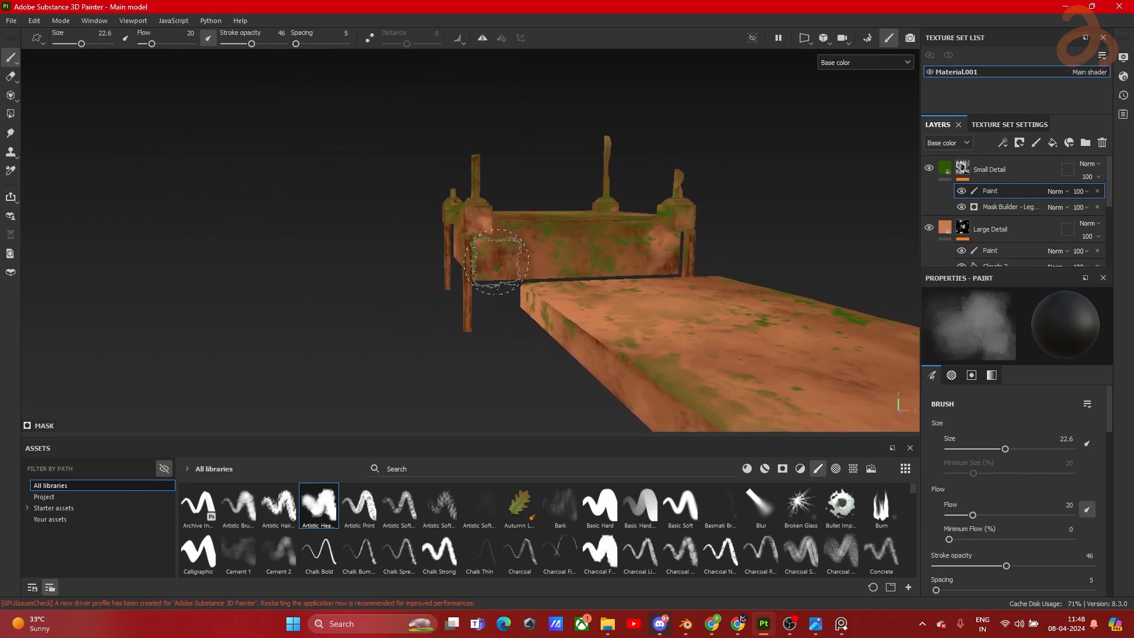
# Step: Switch the viewport to the Material view and examine the moss on the platform's ledge side
pyautogui.scroll(5, 511, 264)
pyautogui.keyDown('alt'); pyautogui.moveTo(630, 254); pyautogui.dragTo(471, 323, button='middle'); pyautogui.keyUp('alt')
pyautogui.keyDown('alt'); pyautogui.moveTo(471, 323); pyautogui.dragTo(530, 342); pyautogui.keyUp('alt')
pyautogui.scroll(-5, 473, 265)
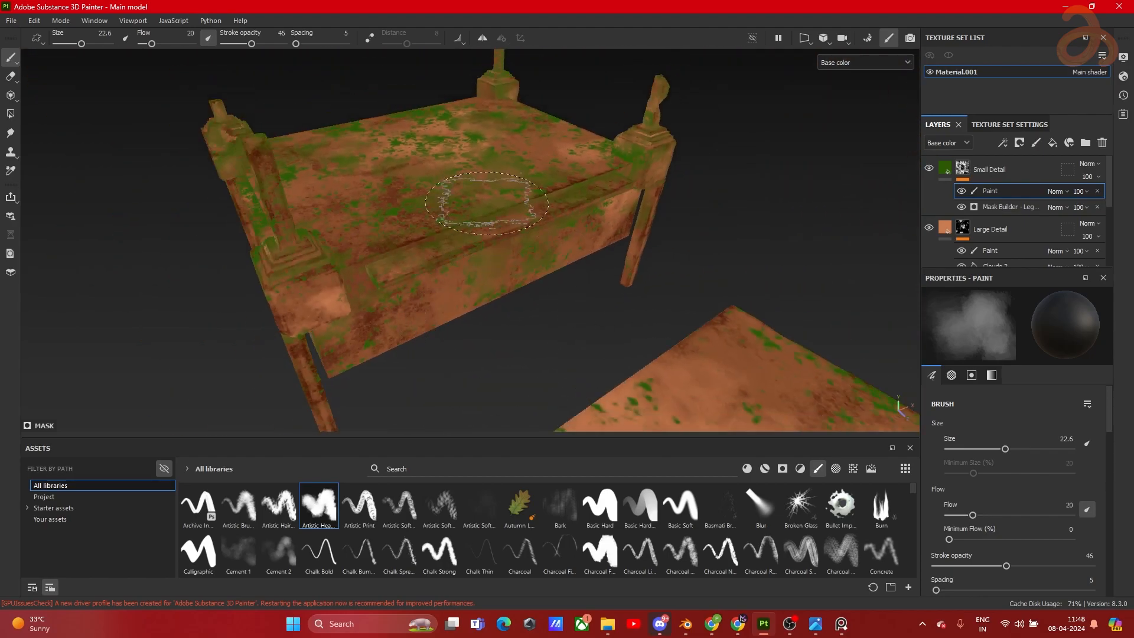
pyautogui.click(850, 62)
pyautogui.click(852, 90)
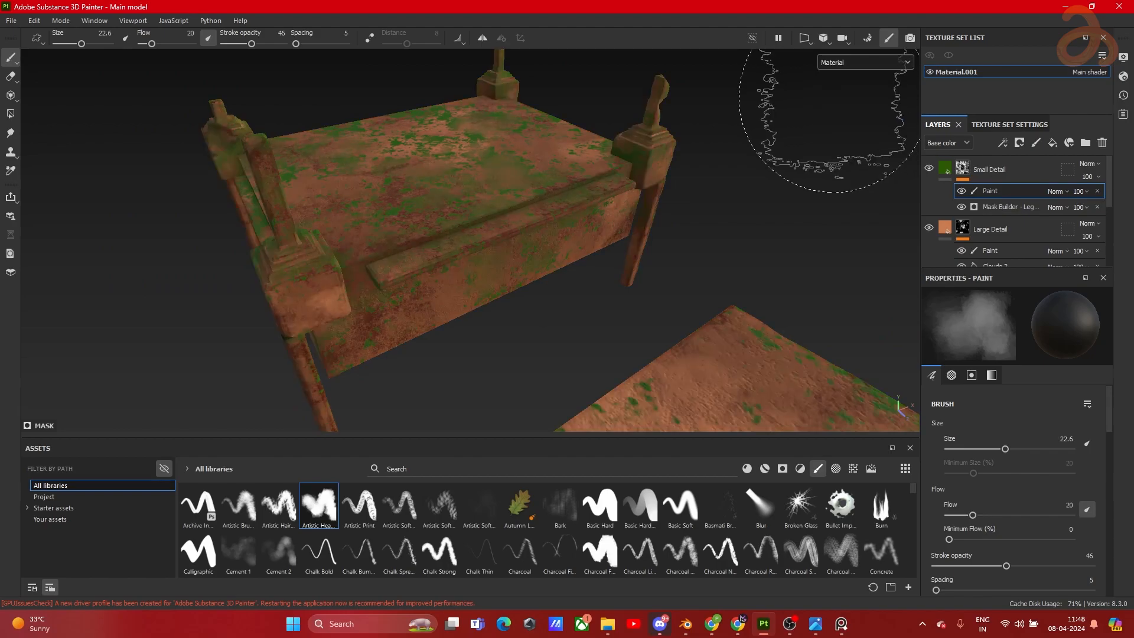
pyautogui.moveTo(582, 337)
pyautogui.keyDown('alt'); pyautogui.mouseDown()
pyautogui.moveTo(600, 316)
pyautogui.moveTo(591, 246)
pyautogui.mouseUp(); pyautogui.keyUp('alt')
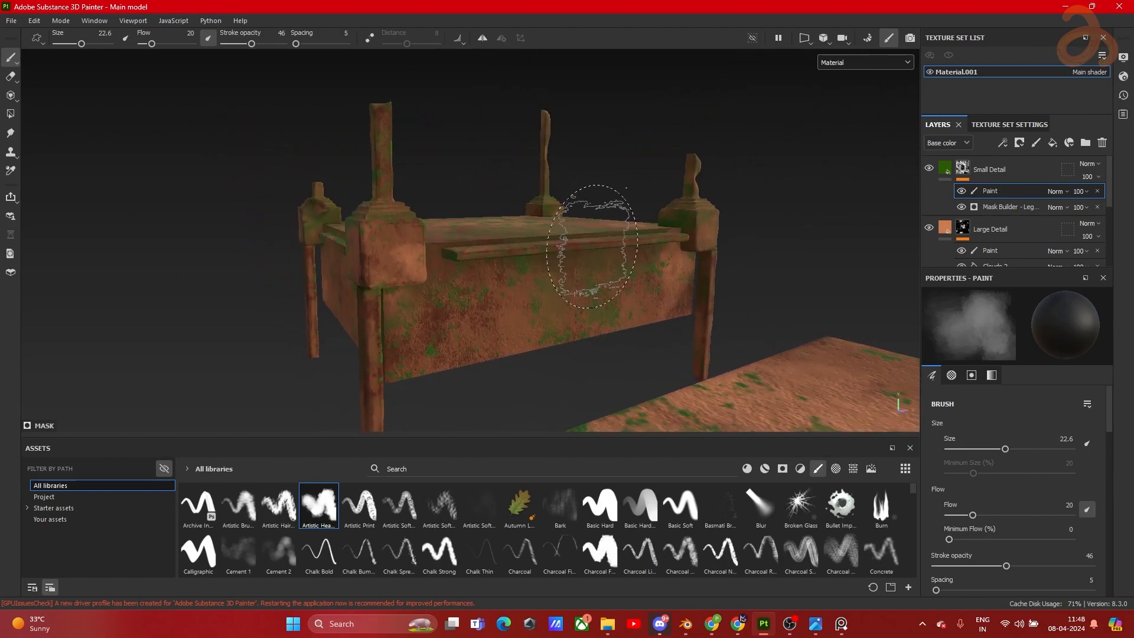
pyautogui.scroll(3, 598, 225)
pyautogui.keyDown('alt'); pyautogui.moveTo(532, 296); pyautogui.dragTo(613, 222, button='middle'); pyautogui.keyUp('alt')
# Step: Change the Small Detail layer's base color to the olive green 4C6019
pyautogui.click(998, 169)
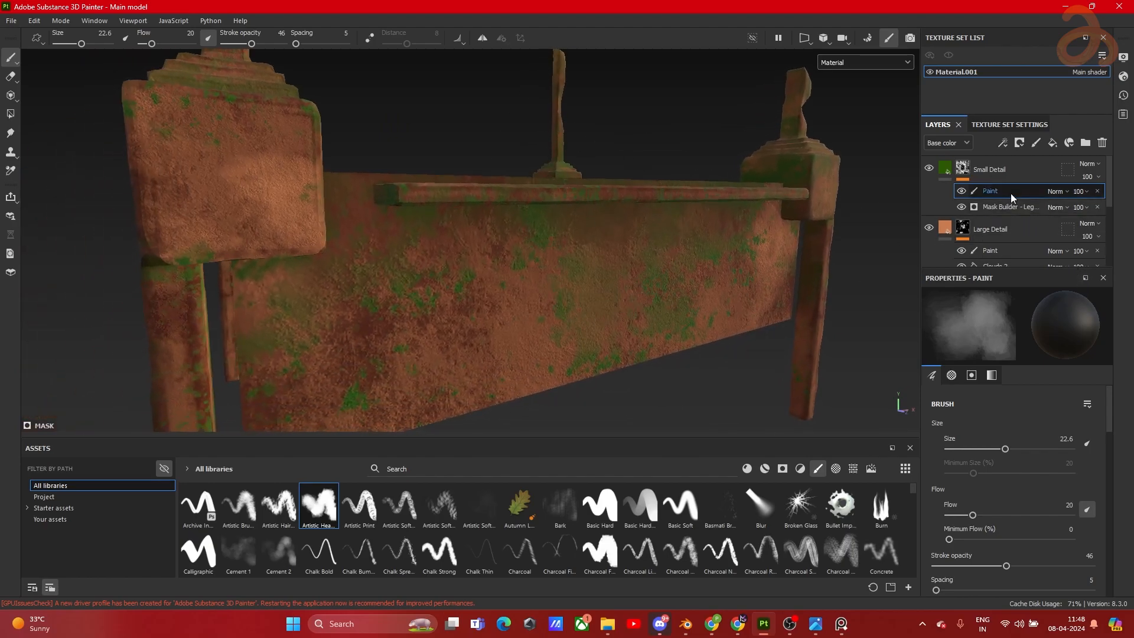
pyautogui.click(1015, 425)
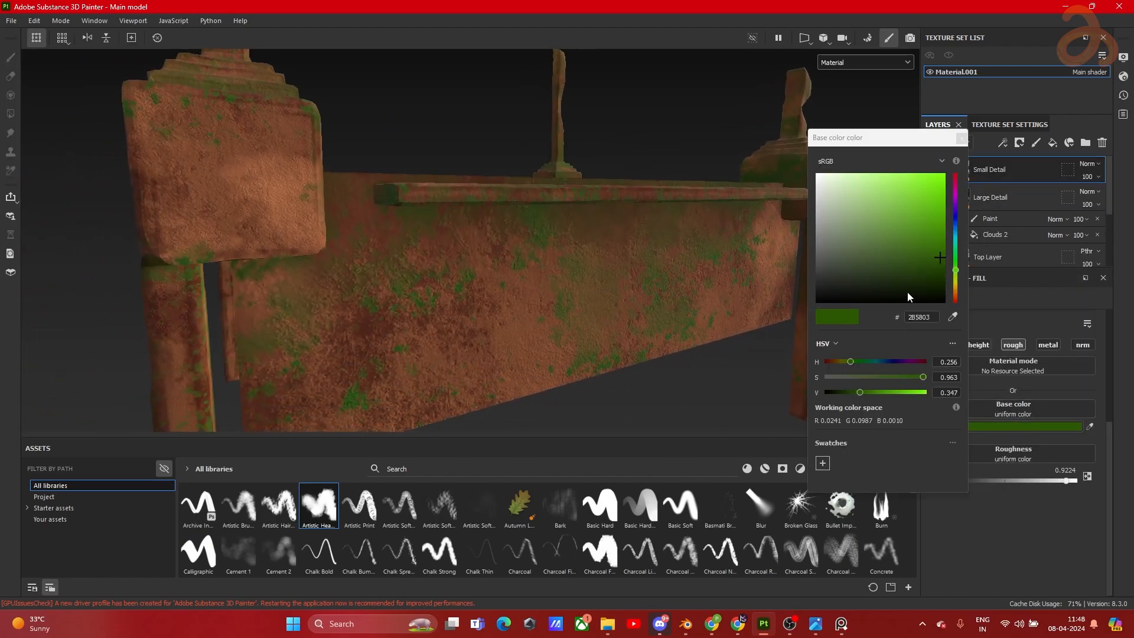
pyautogui.moveTo(860, 391)
pyautogui.mouseDown()
pyautogui.moveTo(913, 378)
pyautogui.moveTo(859, 394)
pyautogui.mouseUp()
pyautogui.moveTo(549, 306)
pyautogui.keyDown('alt'); pyautogui.mouseDown()
pyautogui.moveTo(565, 261)
pyautogui.moveTo(562, 304)
pyautogui.moveTo(563, 293)
pyautogui.mouseUp(); pyautogui.keyUp('alt')
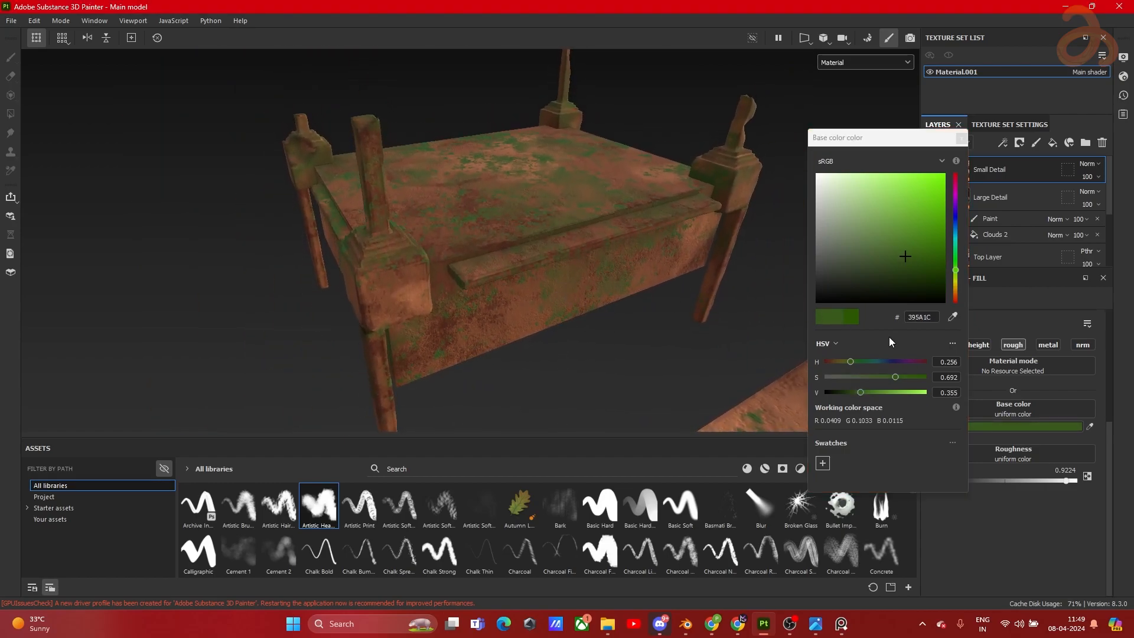
pyautogui.moveTo(956, 274); pyautogui.dragTo(956, 280)
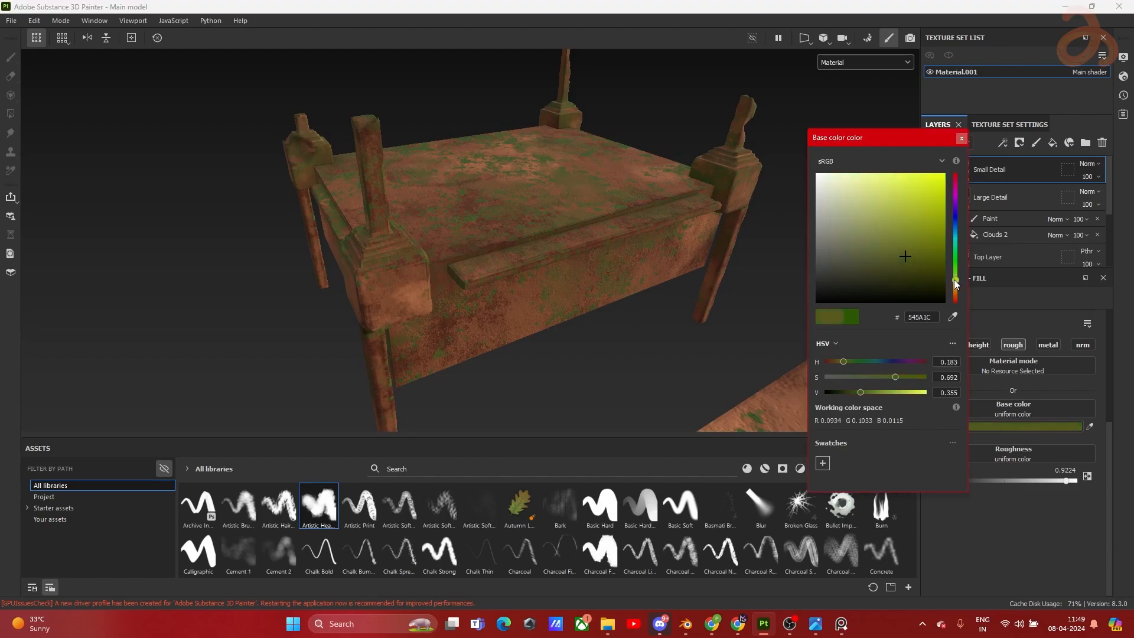
pyautogui.moveTo(896, 377); pyautogui.dragTo(862, 392)
pyautogui.moveTo(955, 281); pyautogui.dragTo(956, 275)
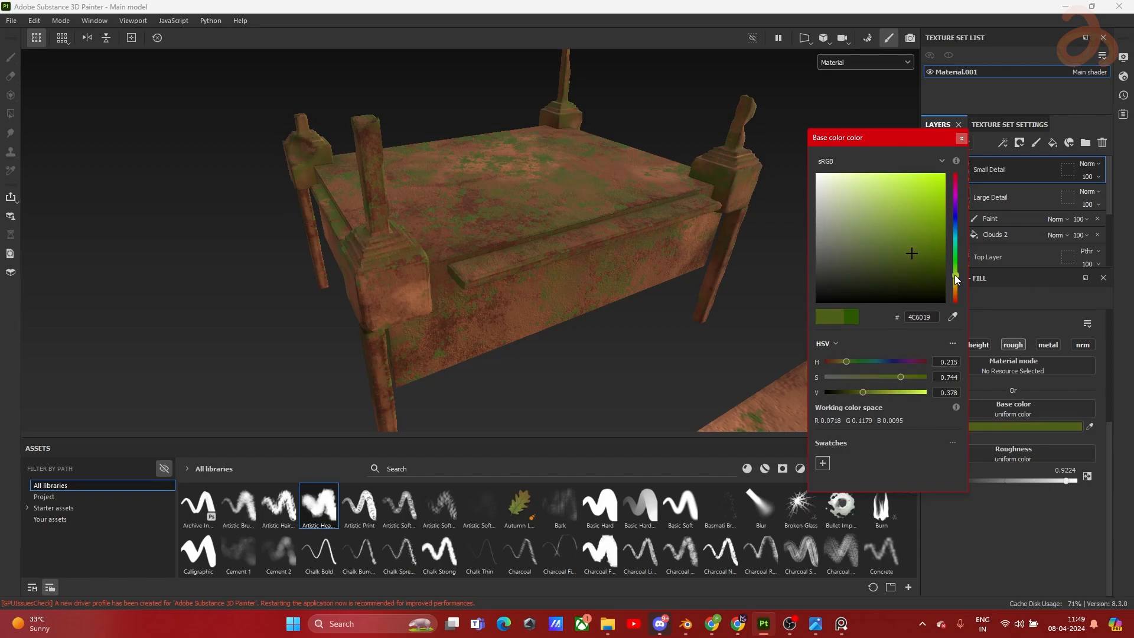
pyautogui.click(961, 139)
# Step: Duplicate the Small Detail layer and remove the Mask Builder generator from the copy's mask, keeping its Paint effect
pyautogui.keyDown('alt'); pyautogui.moveTo(653, 248); pyautogui.dragTo(738, 272); pyautogui.keyUp('alt')
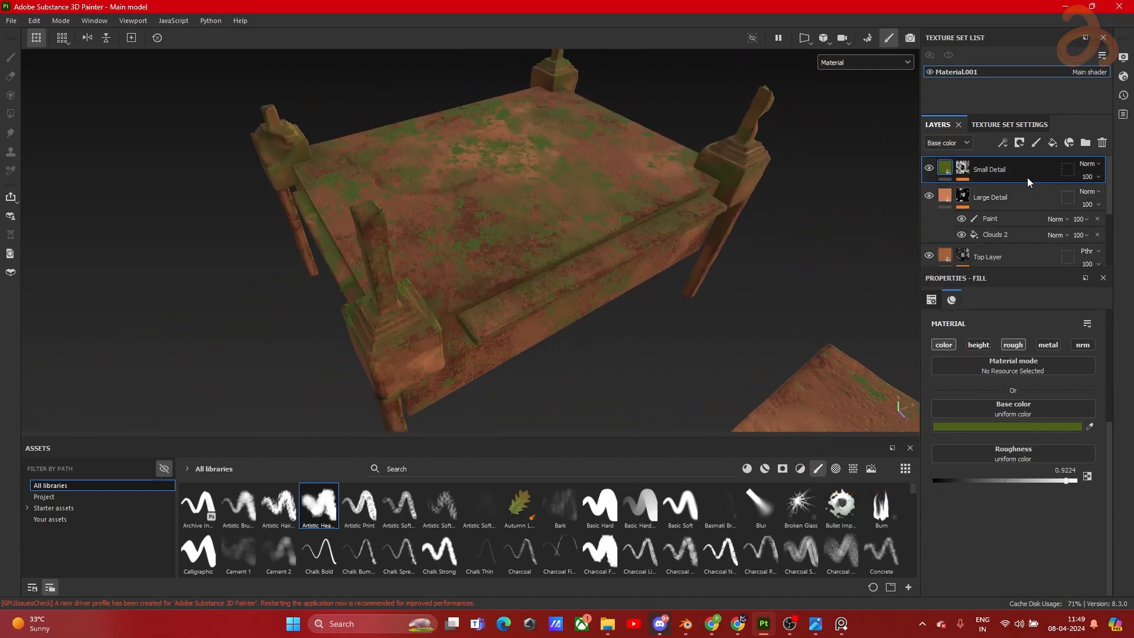
pyautogui.hotkey('ctrl', 'd')
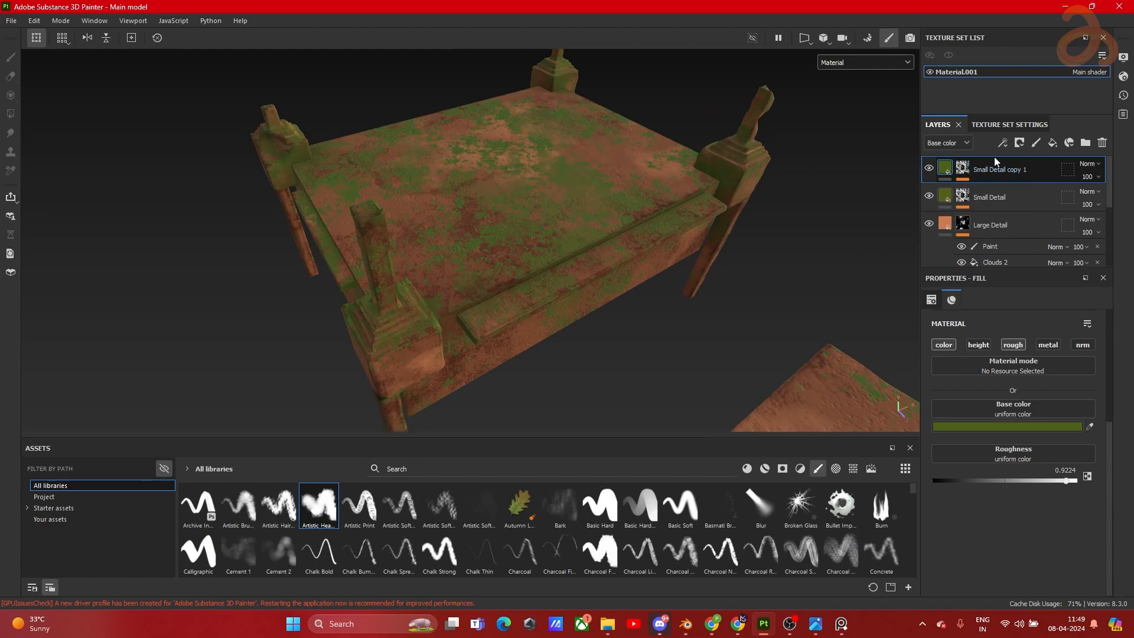
pyautogui.click(958, 170)
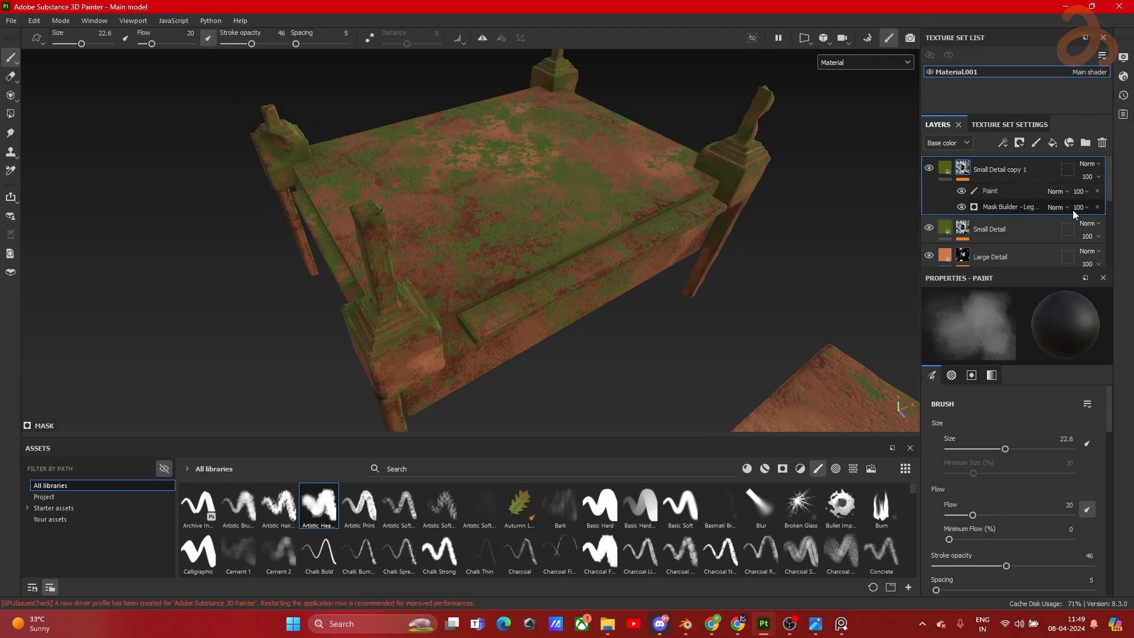
pyautogui.click(1093, 209)
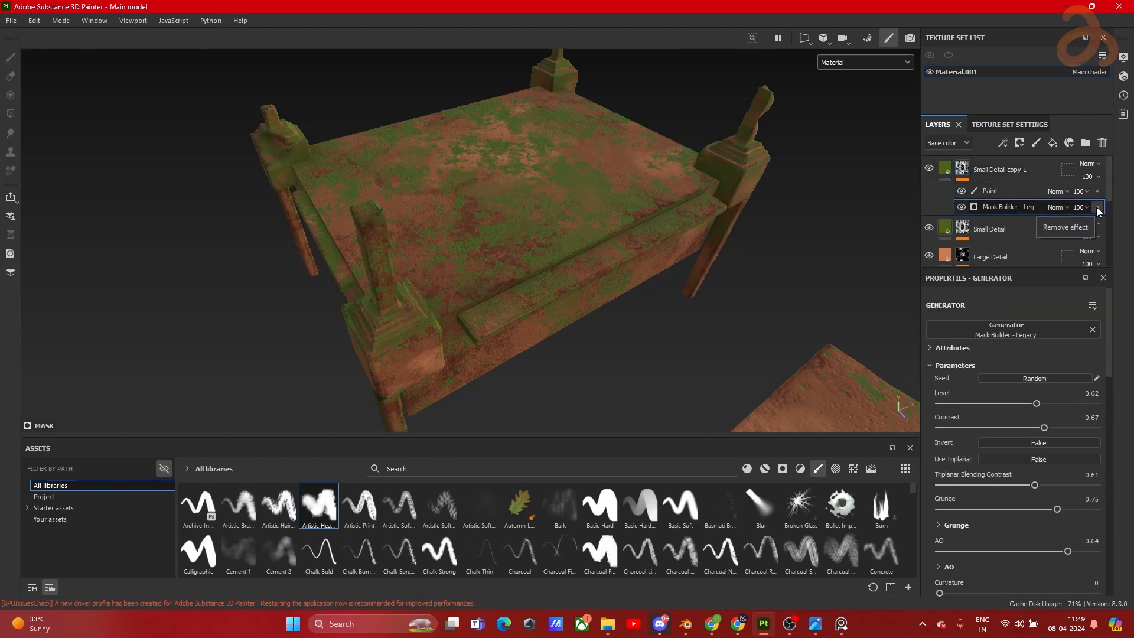
pyautogui.click(1098, 208)
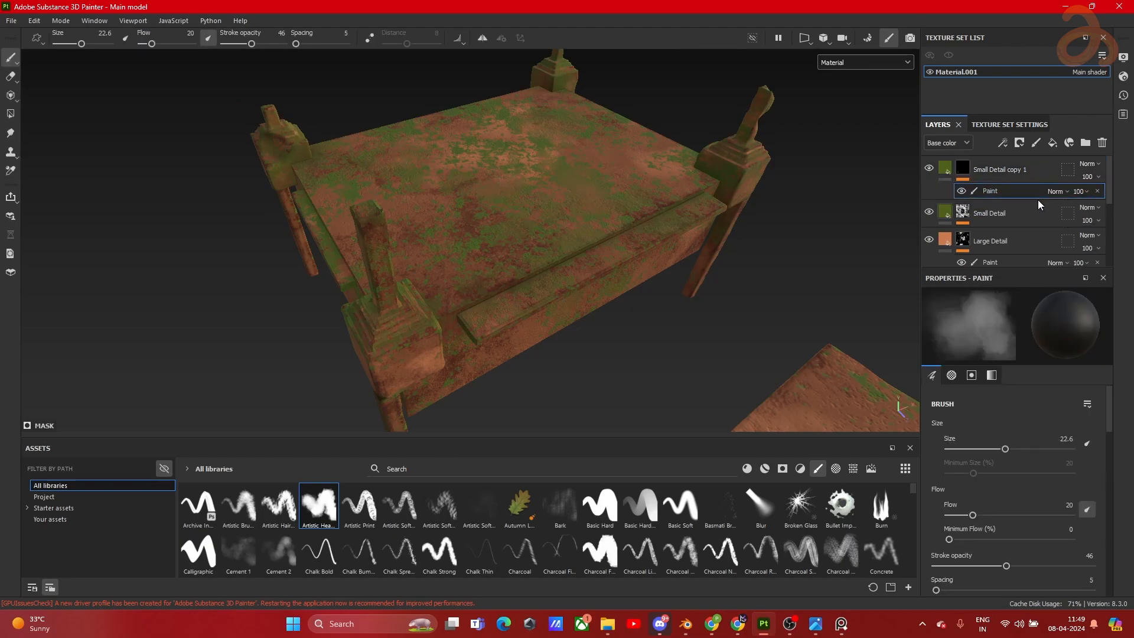
pyautogui.click(1097, 191)
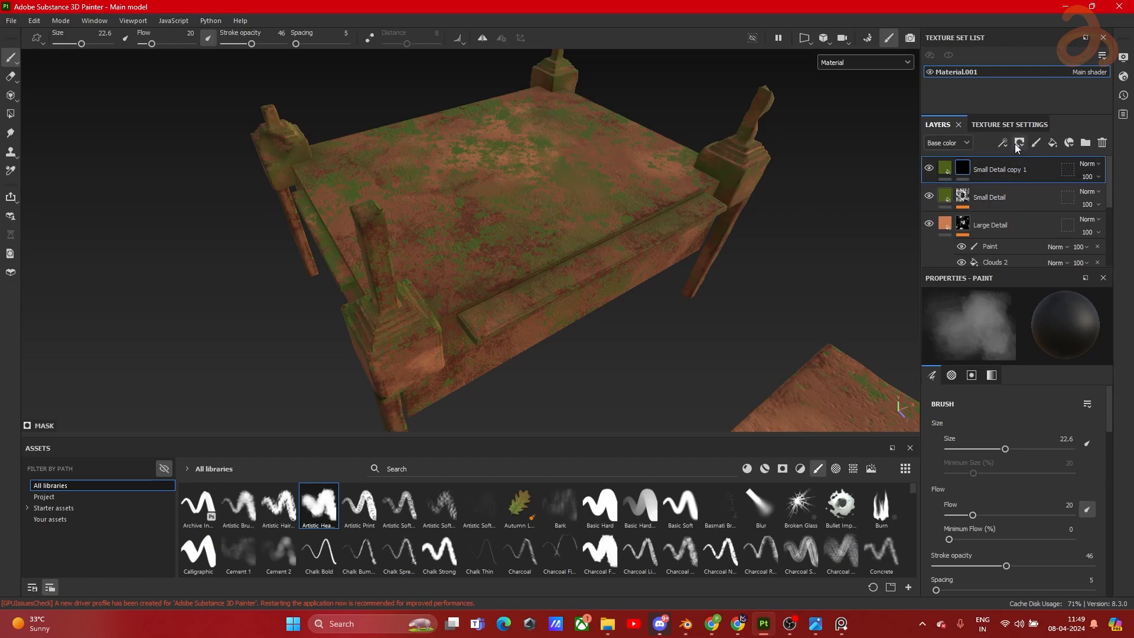
pyautogui.hotkey('ctrl', 'z')
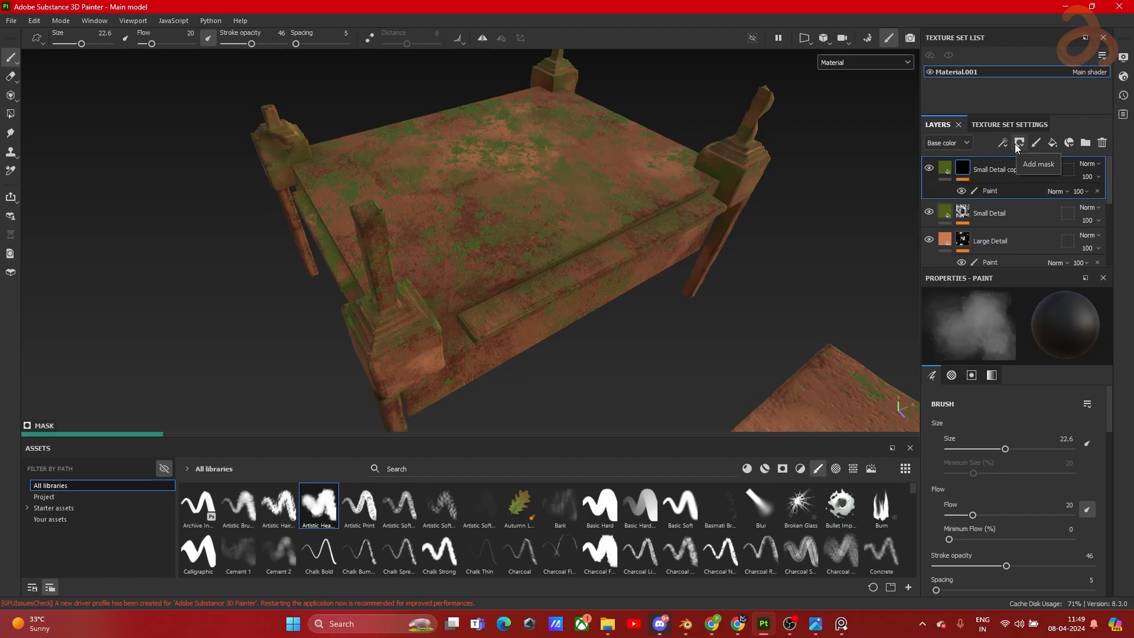
# Step: Add a Dirt generator to the mask of the Small Detail copy 1 layer
pyautogui.click(1015, 144)
pyautogui.click(1002, 143)
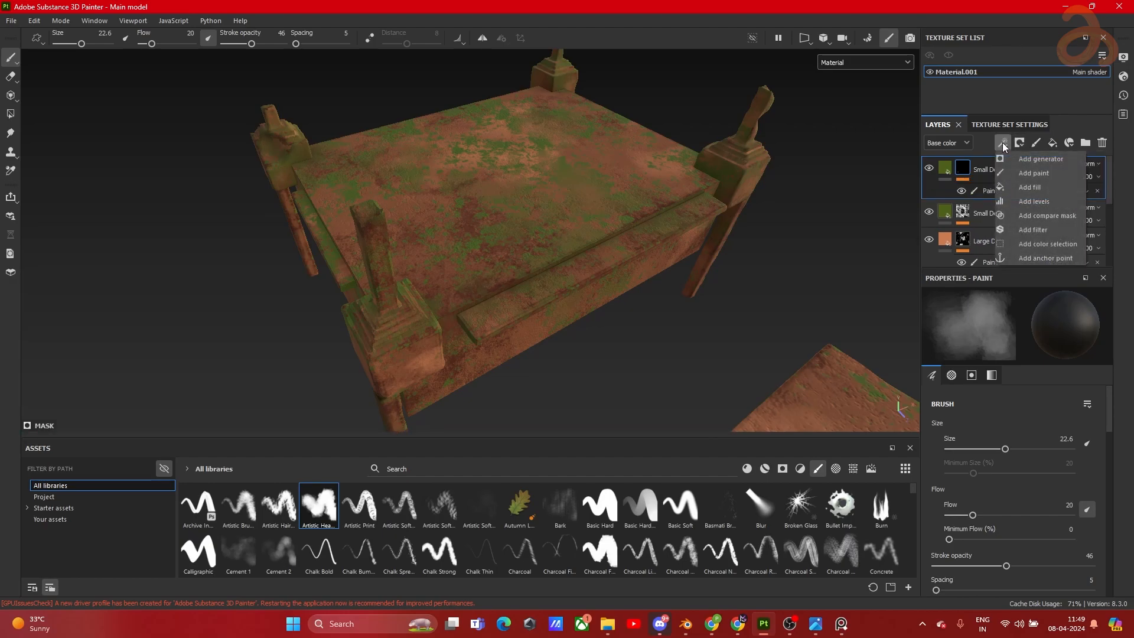
pyautogui.click(1039, 158)
pyautogui.click(1032, 330)
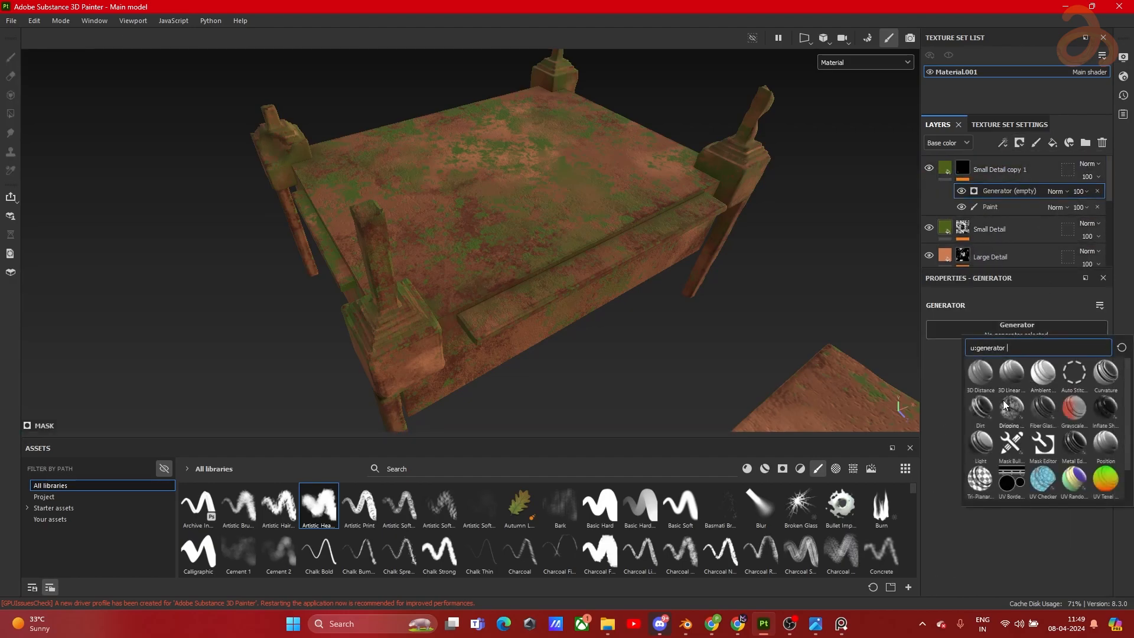
pyautogui.click(973, 407)
pyautogui.keyDown('alt'); pyautogui.moveTo(682, 348); pyautogui.dragTo(649, 340); pyautogui.keyUp('alt')
pyautogui.scroll(2, 759, 261)
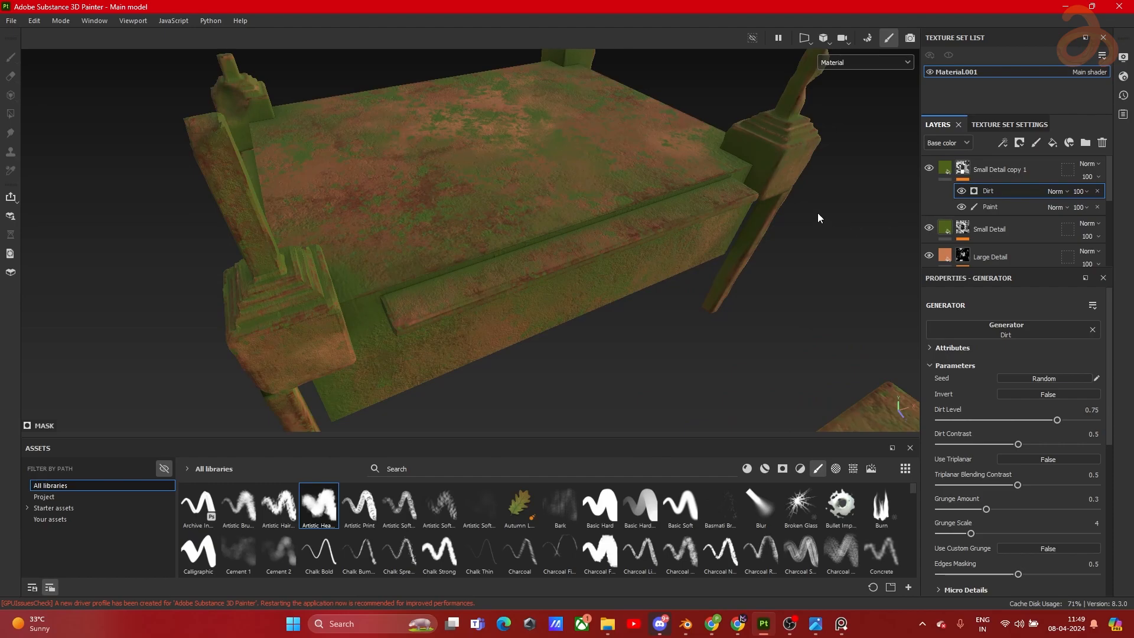
# Step: Brighten the Small Detail copy 1 layer's base color to the green 688422
pyautogui.click(943, 167)
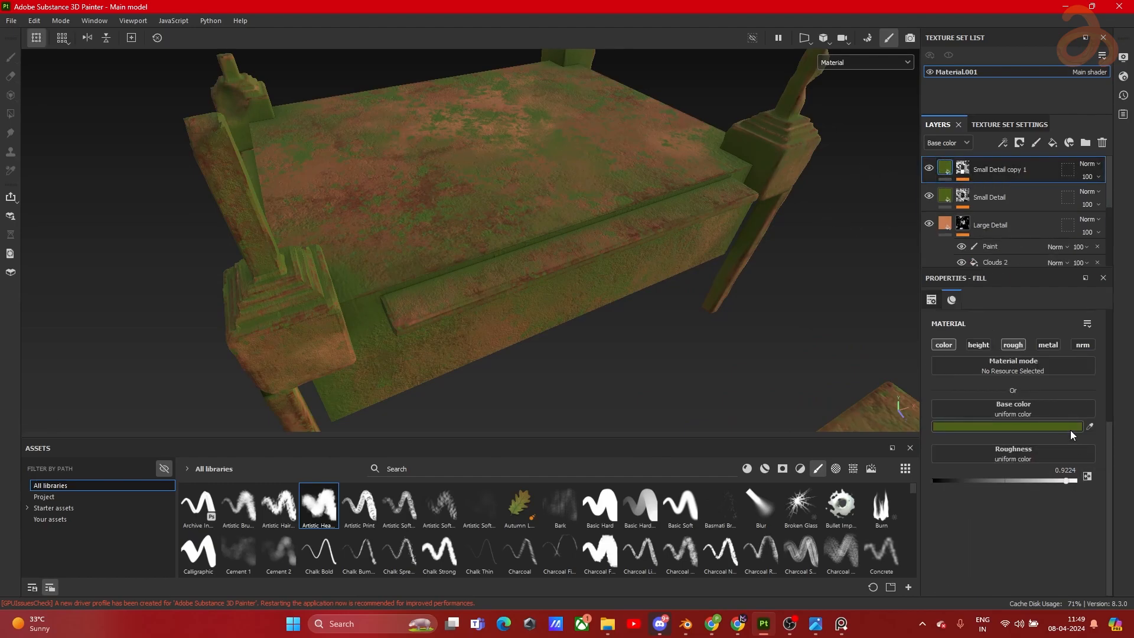
pyautogui.click(1041, 425)
pyautogui.moveTo(861, 393); pyautogui.dragTo(869, 392)
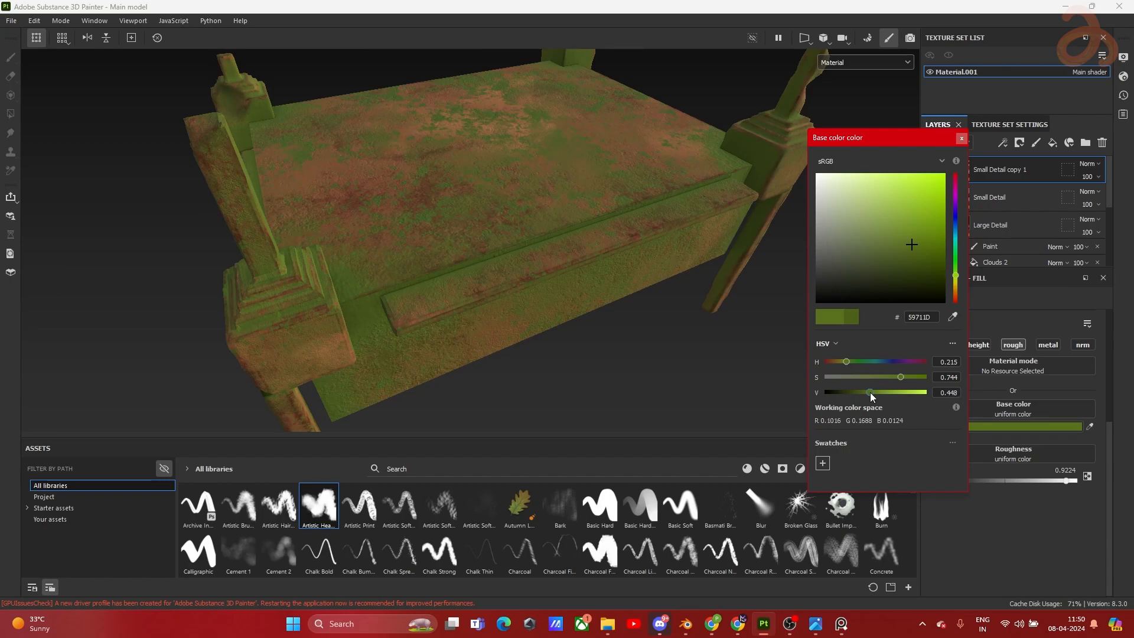
pyautogui.click(961, 138)
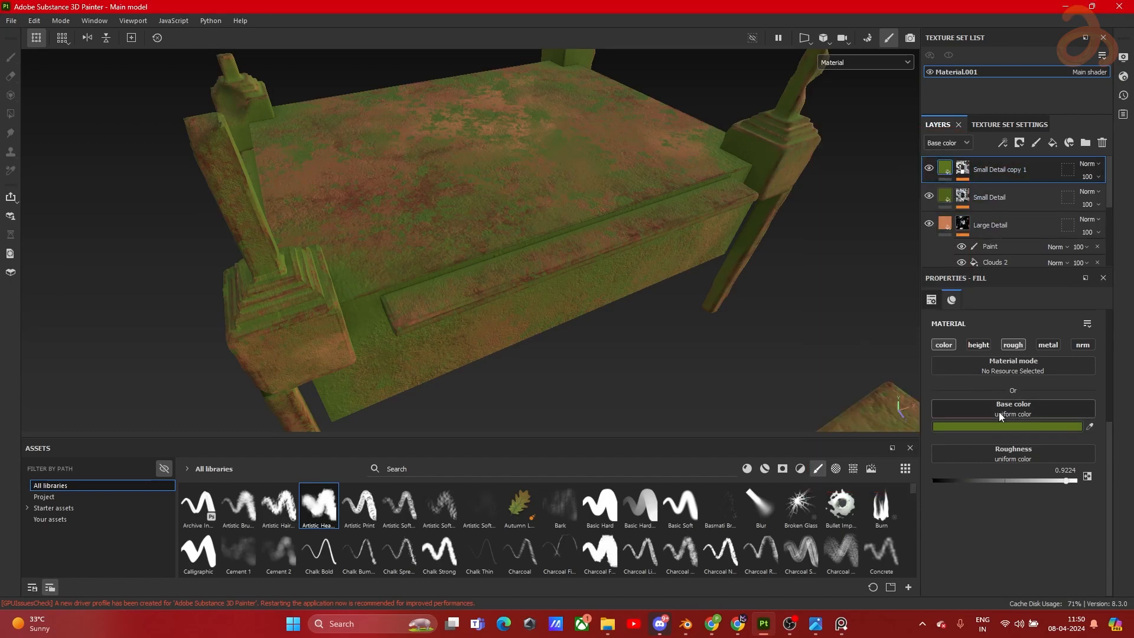
pyautogui.click(1010, 426)
pyautogui.moveTo(874, 391); pyautogui.dragTo(877, 391)
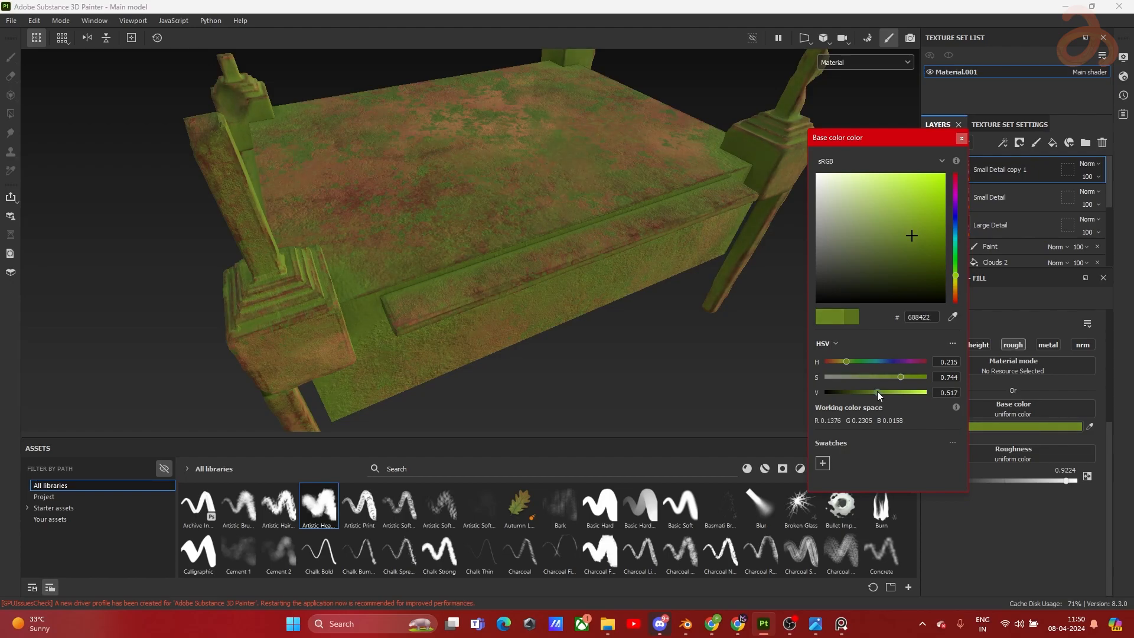
pyautogui.click(961, 138)
# Step: Set the mask's Dirt generator to a Dirt Level of 0.56 and a Dirt Contrast of 0.72
pyautogui.click(986, 176)
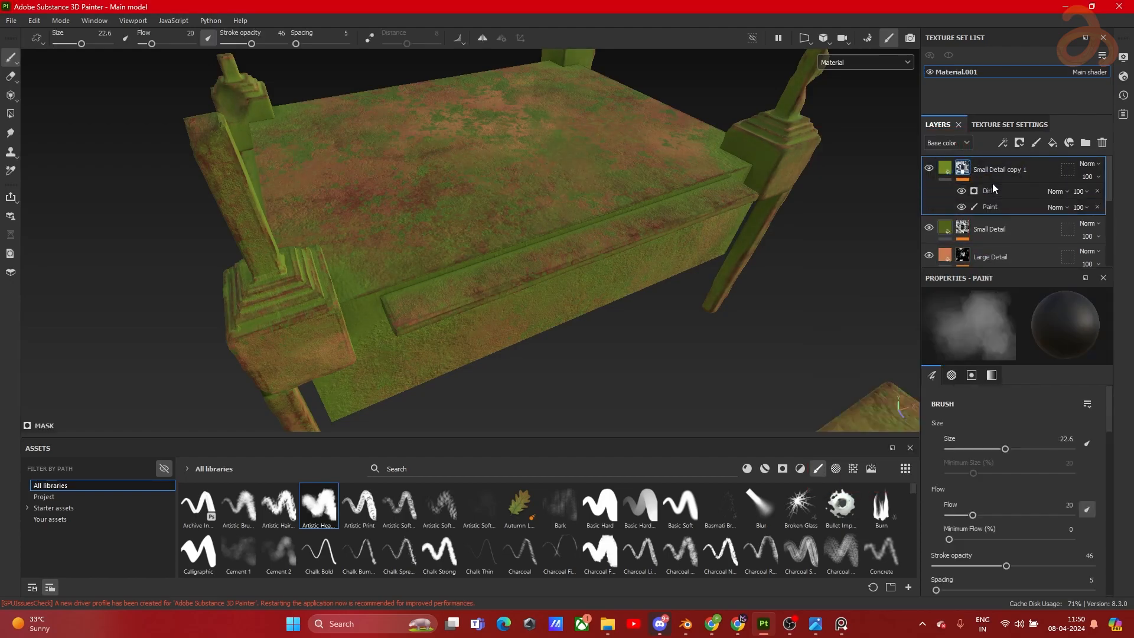
pyautogui.click(1004, 192)
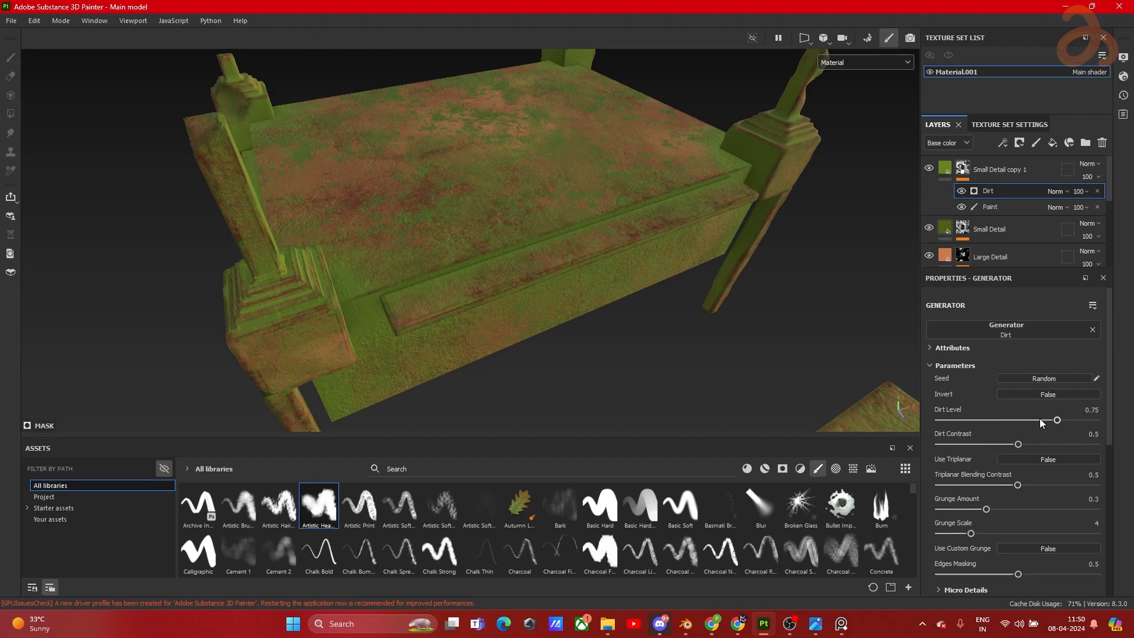
pyautogui.moveTo(1056, 420); pyautogui.dragTo(1051, 457)
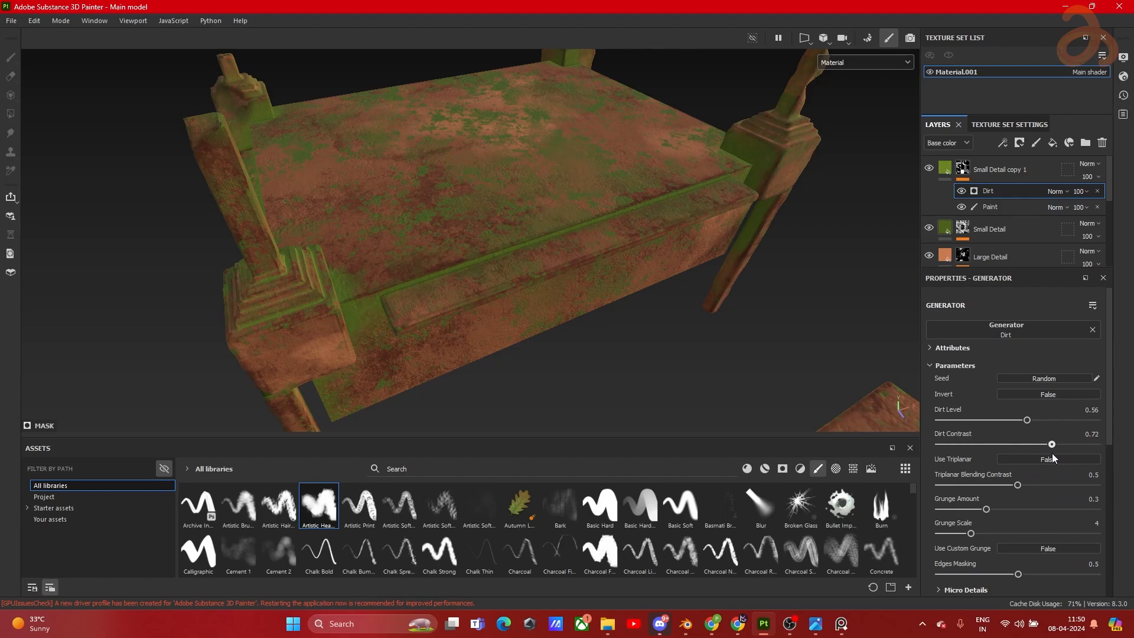
pyautogui.keyDown('alt'); pyautogui.moveTo(784, 367); pyautogui.dragTo(898, 413); pyautogui.keyUp('alt')
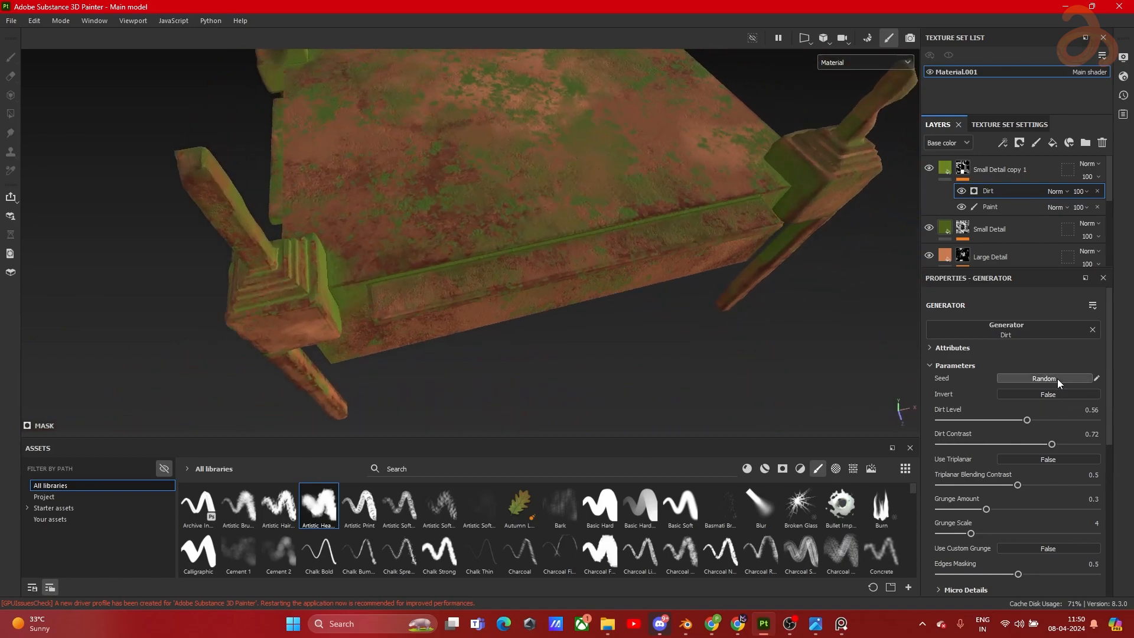
# Step: Set the Dirt generator's Curvature Intensity to 0.22, Edges Masking to 0.72 and Grunge Amount to 0.07
pyautogui.scroll(-1, 1010, 491)
pyautogui.scroll(-2, 1010, 491)
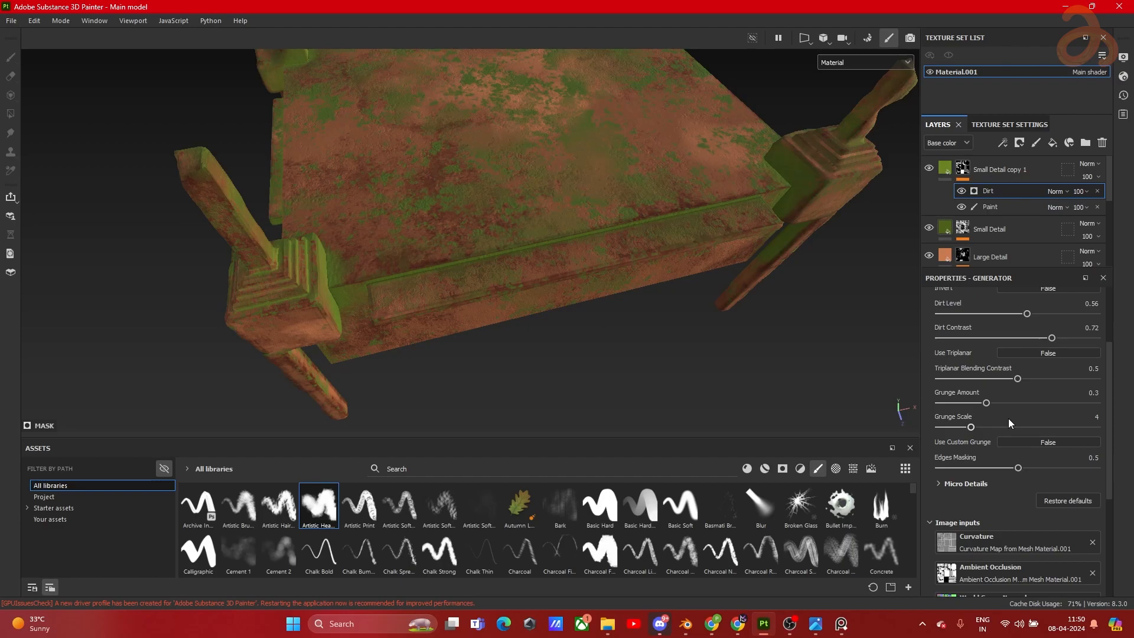
pyautogui.click(942, 483)
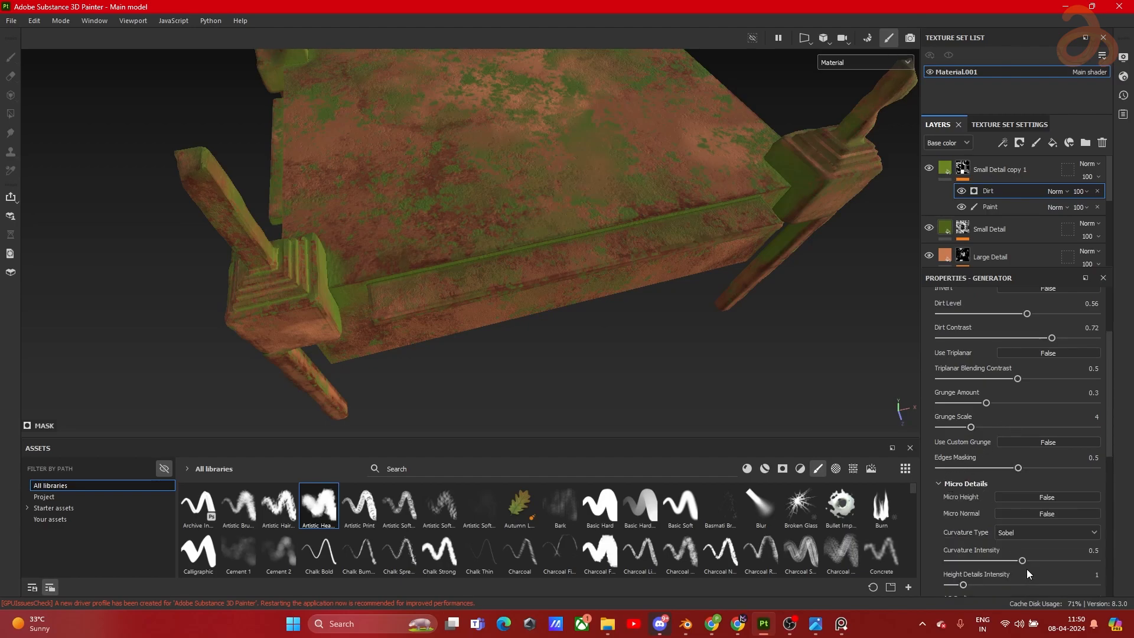
pyautogui.moveTo(1020, 563); pyautogui.dragTo(971, 562)
pyautogui.scroll(-3, 986, 561)
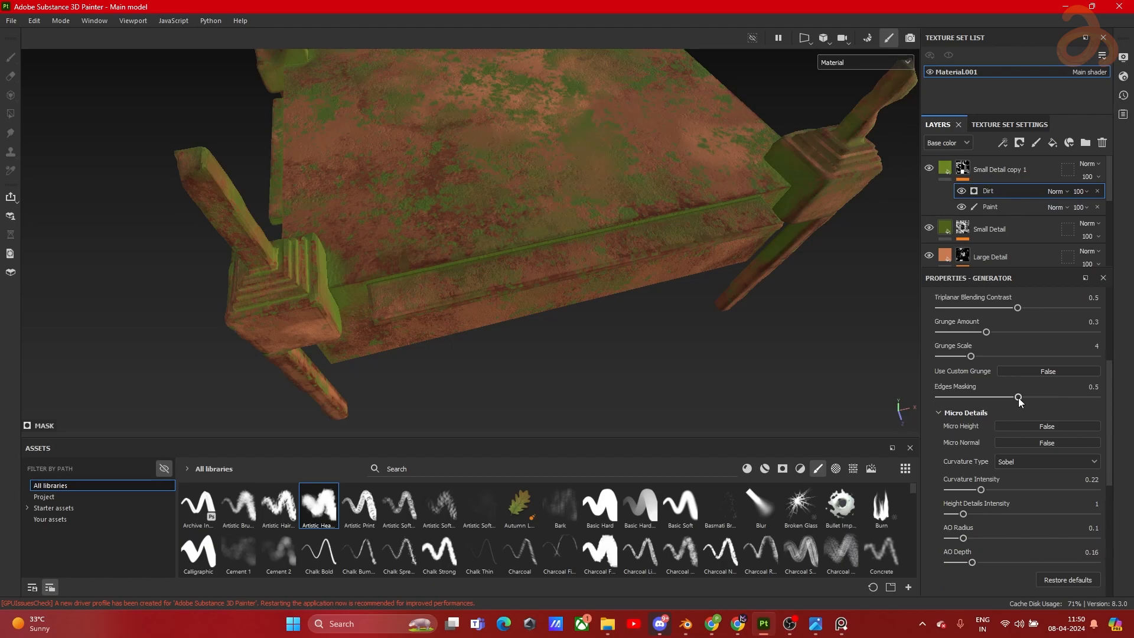
pyautogui.moveTo(1000, 401); pyautogui.dragTo(1014, 409)
pyautogui.moveTo(985, 332); pyautogui.dragTo(950, 336)
pyautogui.keyDown('alt'); pyautogui.moveTo(558, 283); pyautogui.dragTo(738, 324); pyautogui.keyUp('alt')
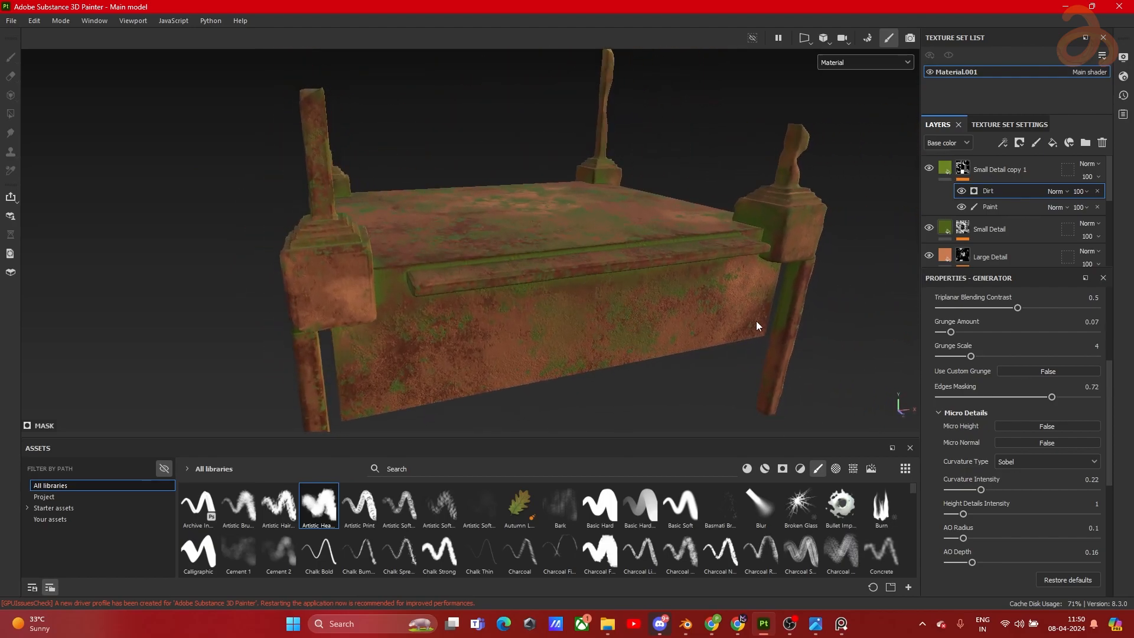
# Step: Set the Dirt generator's Triplanar Blending Contrast to 0.33 and Dirt Contrast to 0.51, and enable Use Triplanar with Invert left off
pyautogui.scroll(1, 961, 317)
pyautogui.moveTo(1013, 342)
pyautogui.mouseDown()
pyautogui.moveTo(978, 343)
pyautogui.moveTo(992, 344)
pyautogui.mouseUp()
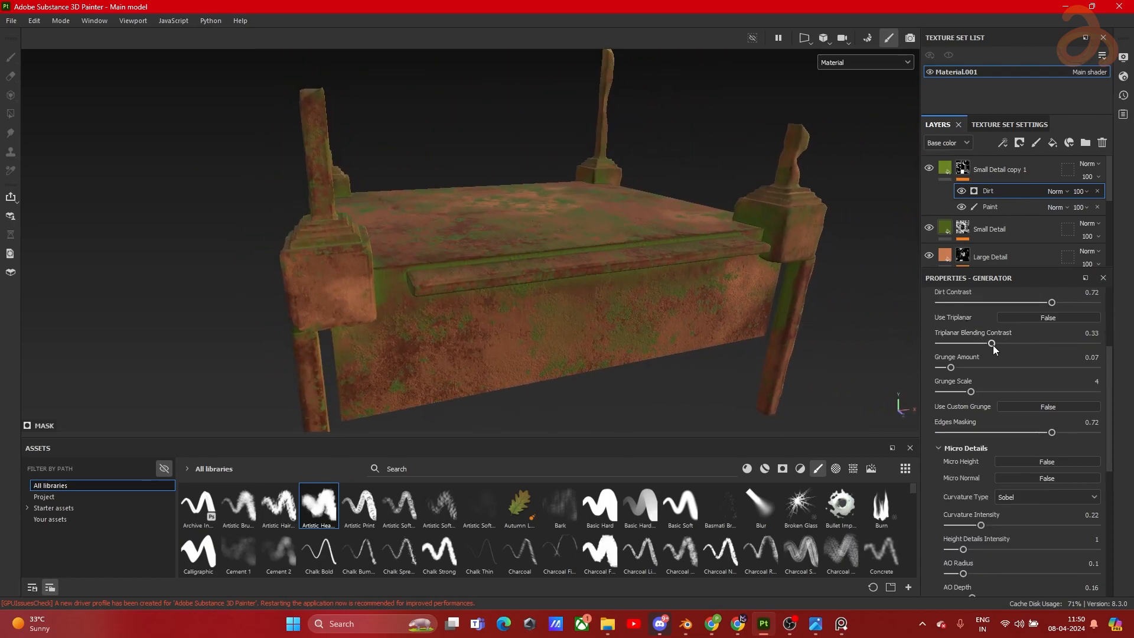
pyautogui.scroll(2, 994, 344)
pyautogui.moveTo(1052, 374); pyautogui.dragTo(1020, 383)
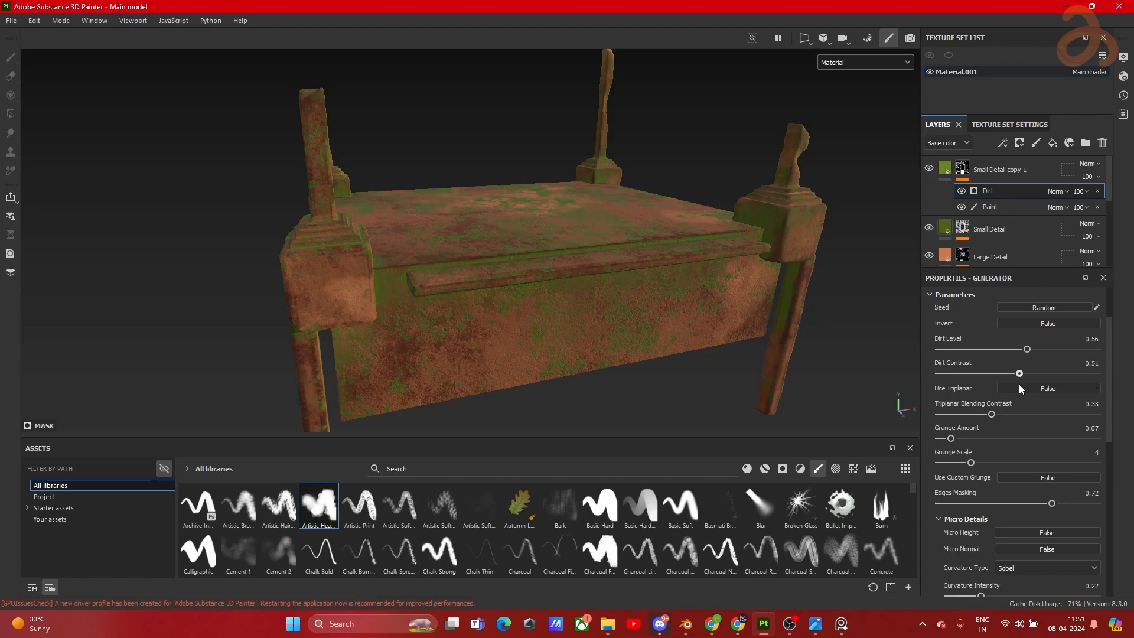
pyautogui.click(1030, 389)
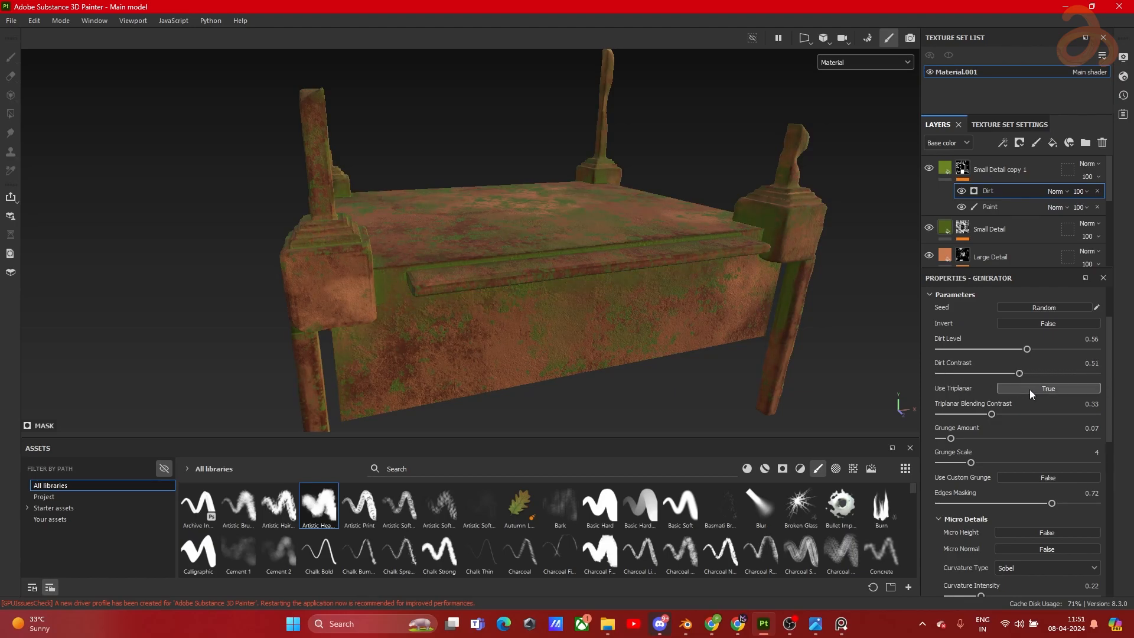
pyautogui.click(1032, 322)
pyautogui.click(1032, 322)
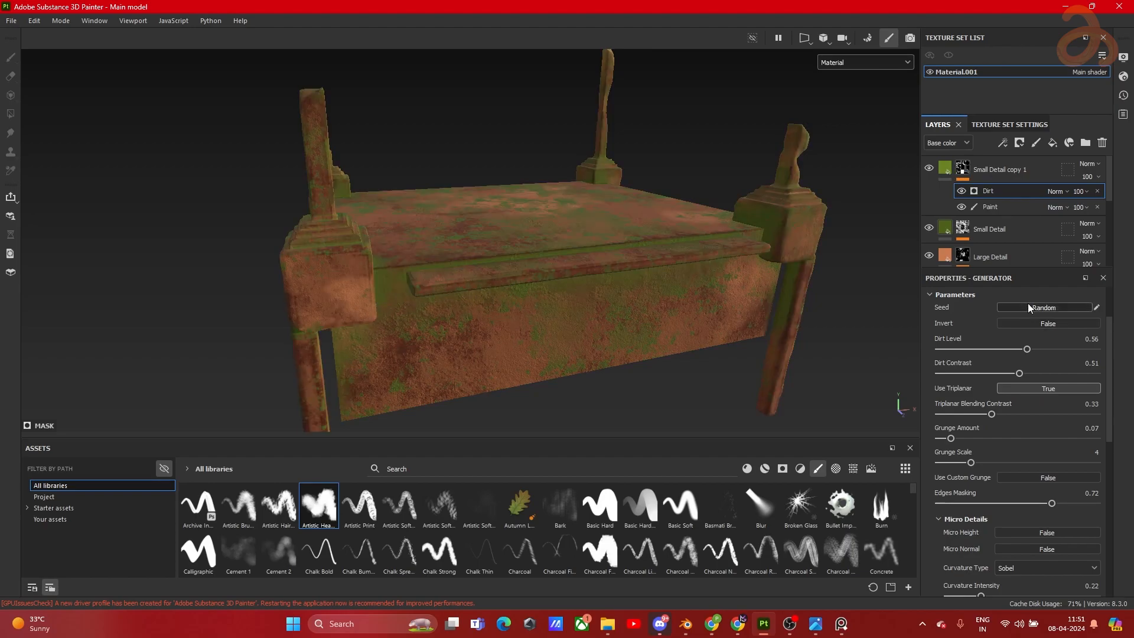
# Step: Enable Micro Height and Micro Normal with Smooth curvature, setting Height Details Intensity to 1.84 and AO Radius to 0.22
pyautogui.scroll(-2, 989, 493)
pyautogui.click(1039, 463)
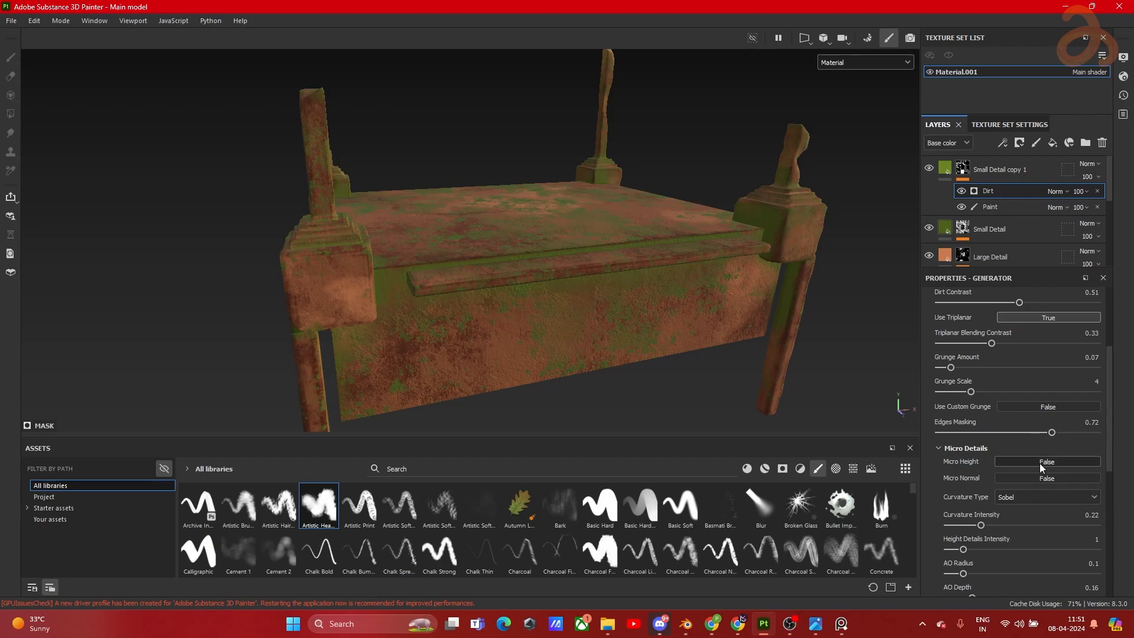
pyautogui.click(1035, 477)
pyautogui.click(1030, 496)
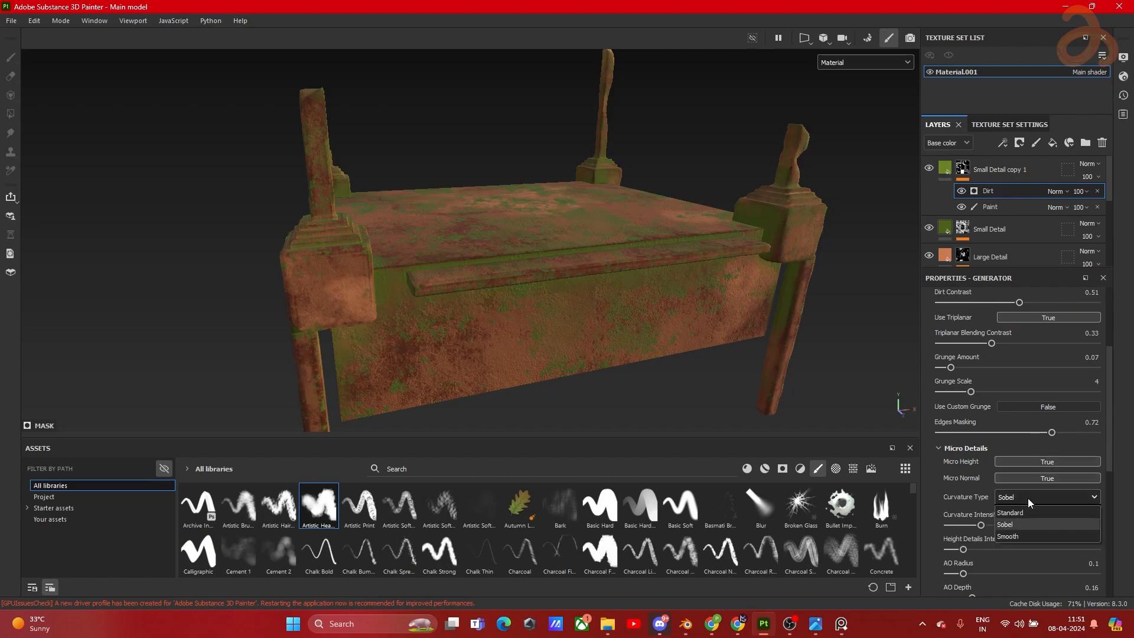
pyautogui.click(1012, 535)
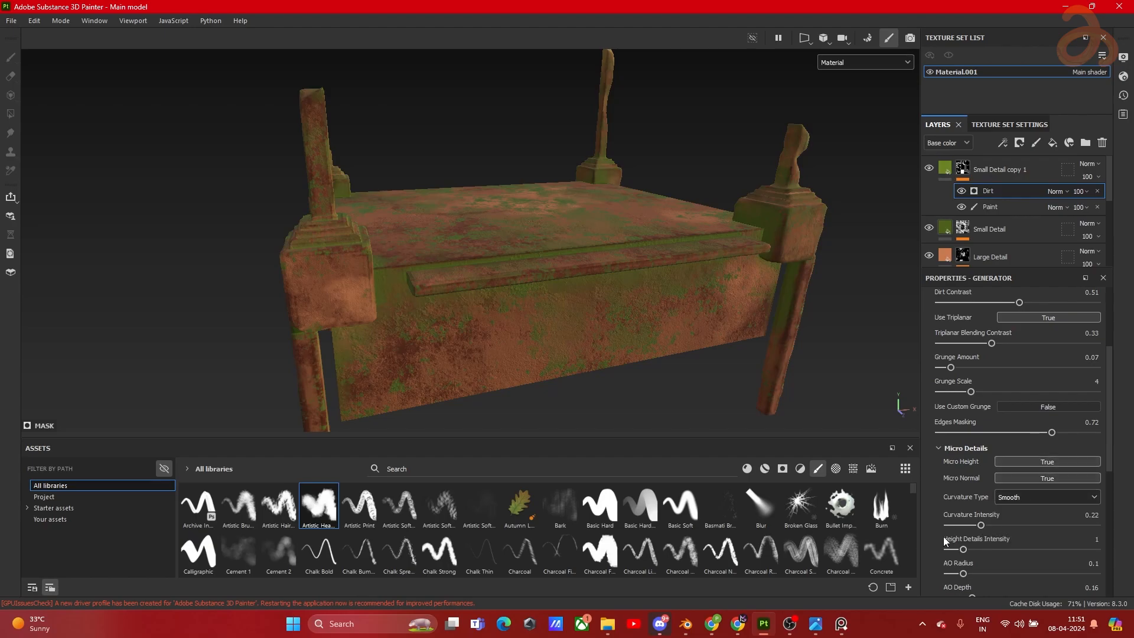
pyautogui.moveTo(963, 549); pyautogui.dragTo(980, 572)
pyautogui.scroll(3, 517, 184)
pyautogui.moveTo(598, 199)
pyautogui.keyDown('alt'); pyautogui.mouseDown()
pyautogui.moveTo(580, 229)
pyautogui.moveTo(448, 230)
pyautogui.moveTo(442, 217)
pyautogui.moveTo(591, 216)
pyautogui.mouseUp(); pyautogui.keyUp('alt')
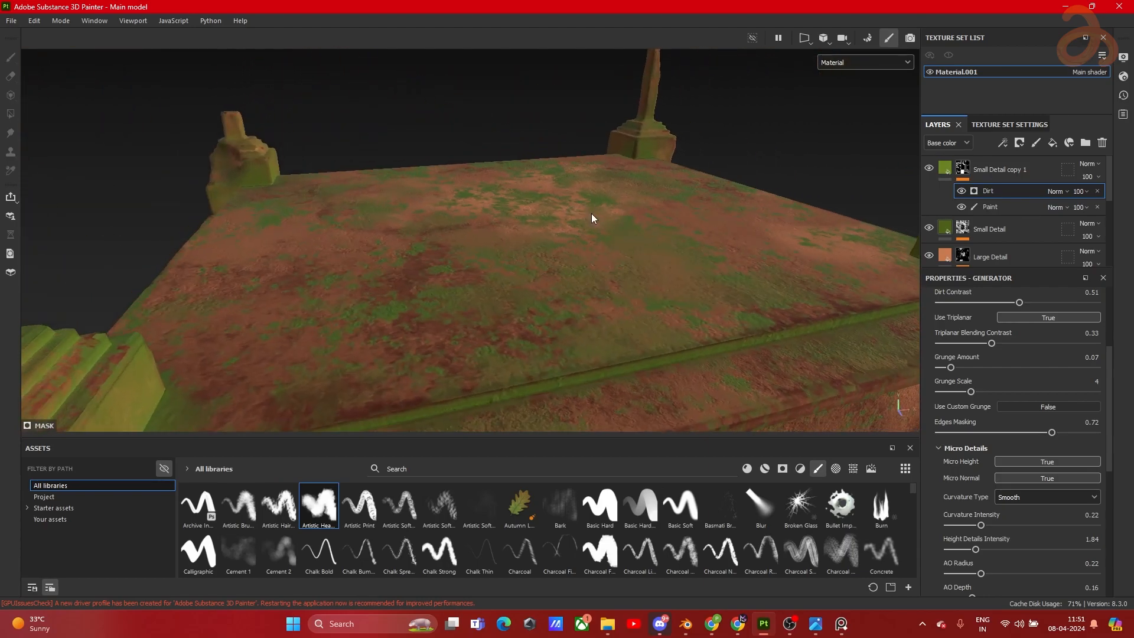
# Step: Lower the opacity of Small Detail copy 1 to 51 and of the Small Detail layer to 73
pyautogui.click(1099, 176)
pyautogui.moveTo(1126, 199); pyautogui.dragTo(1103, 204)
pyautogui.scroll(-3, 526, 277)
pyautogui.keyDown('alt'); pyautogui.moveTo(544, 275); pyautogui.dragTo(837, 224); pyautogui.keyUp('alt')
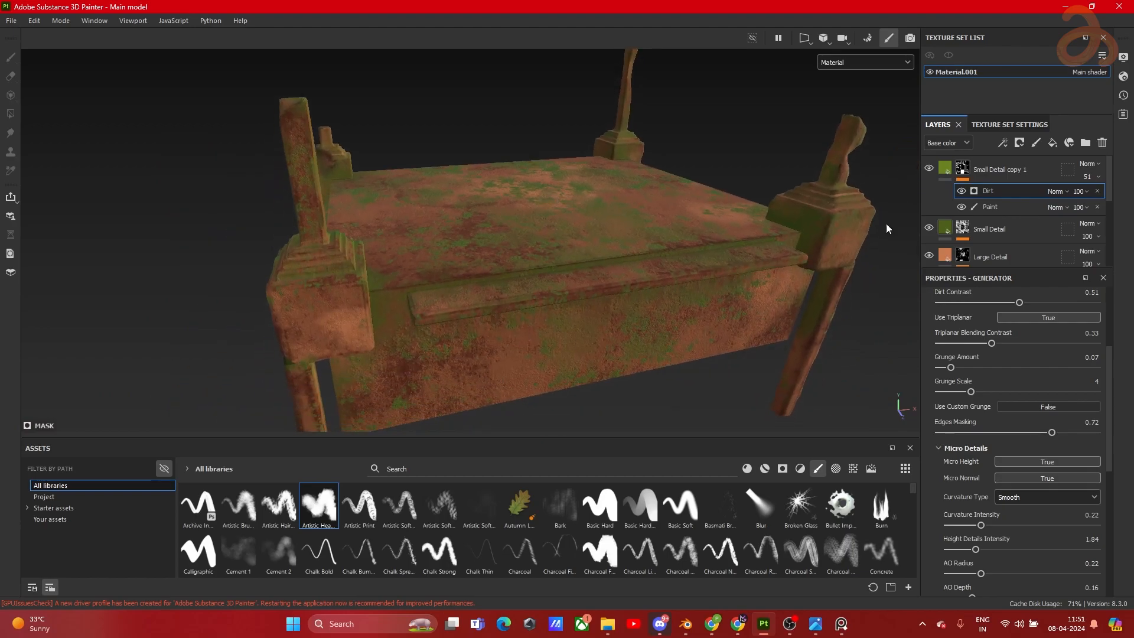
pyautogui.click(1099, 235)
pyautogui.moveTo(1128, 258)
pyautogui.mouseDown()
pyautogui.moveTo(1092, 263)
pyautogui.moveTo(1116, 263)
pyautogui.mouseUp()
pyautogui.keyDown('alt'); pyautogui.moveTo(640, 268); pyautogui.dragTo(473, 260); pyautogui.keyUp('alt')
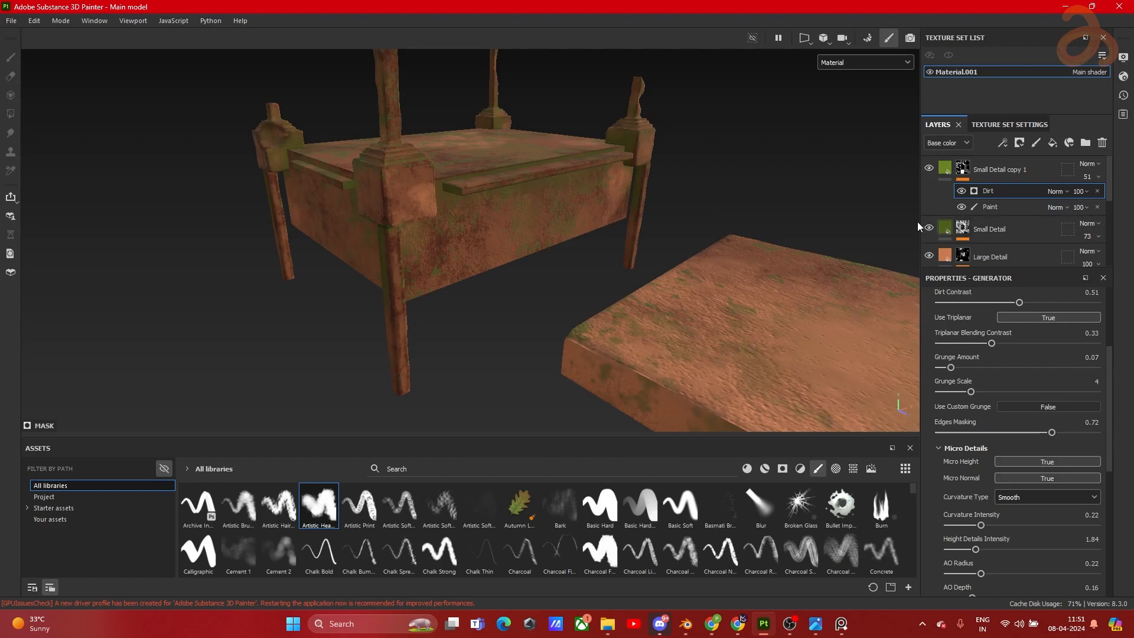
# Step: Examine the model in the Base color view and return to the Material view
pyautogui.click(859, 66)
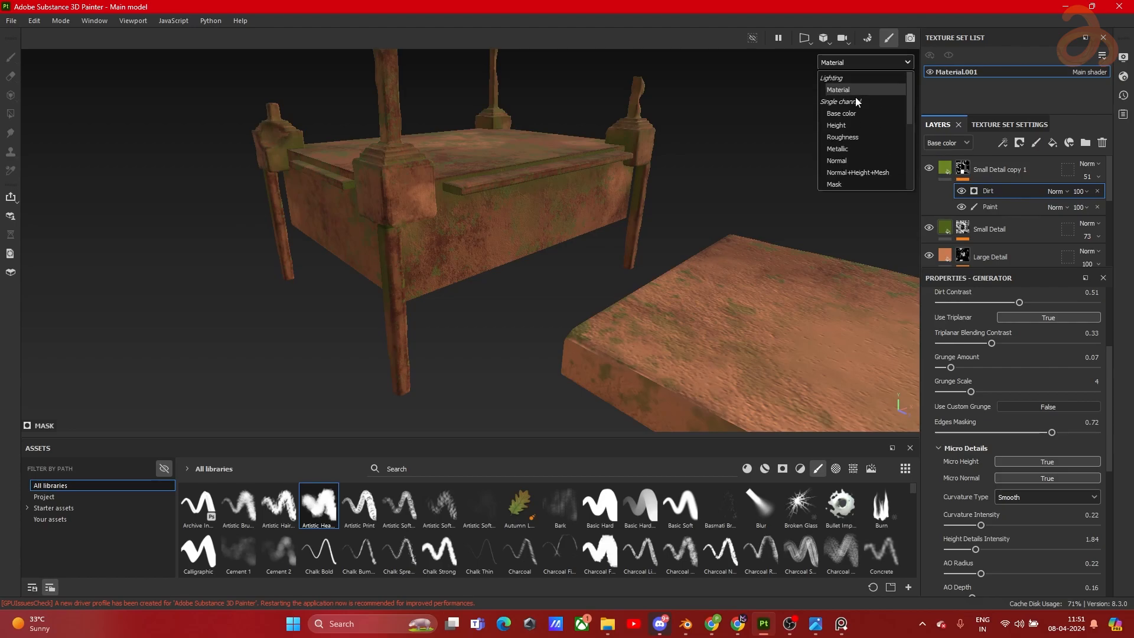
pyautogui.click(855, 113)
pyautogui.scroll(-3, 615, 241)
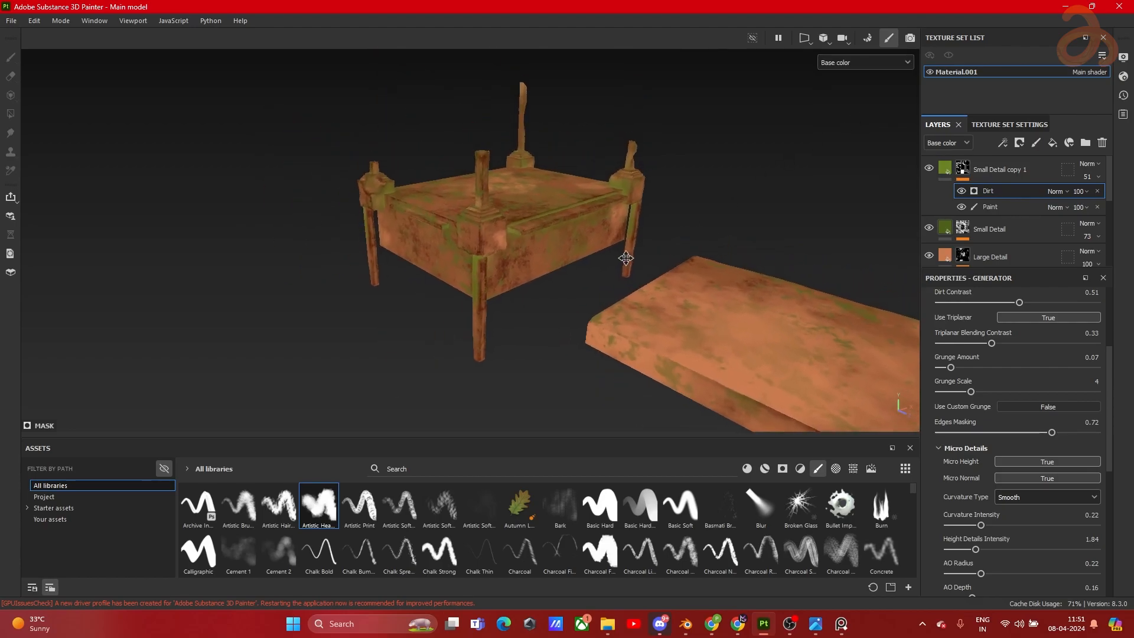
pyautogui.scroll(6, 625, 257)
pyautogui.keyDown('alt'); pyautogui.moveTo(626, 257); pyautogui.dragTo(561, 254); pyautogui.keyUp('alt')
pyautogui.click(831, 62)
pyautogui.click(838, 92)
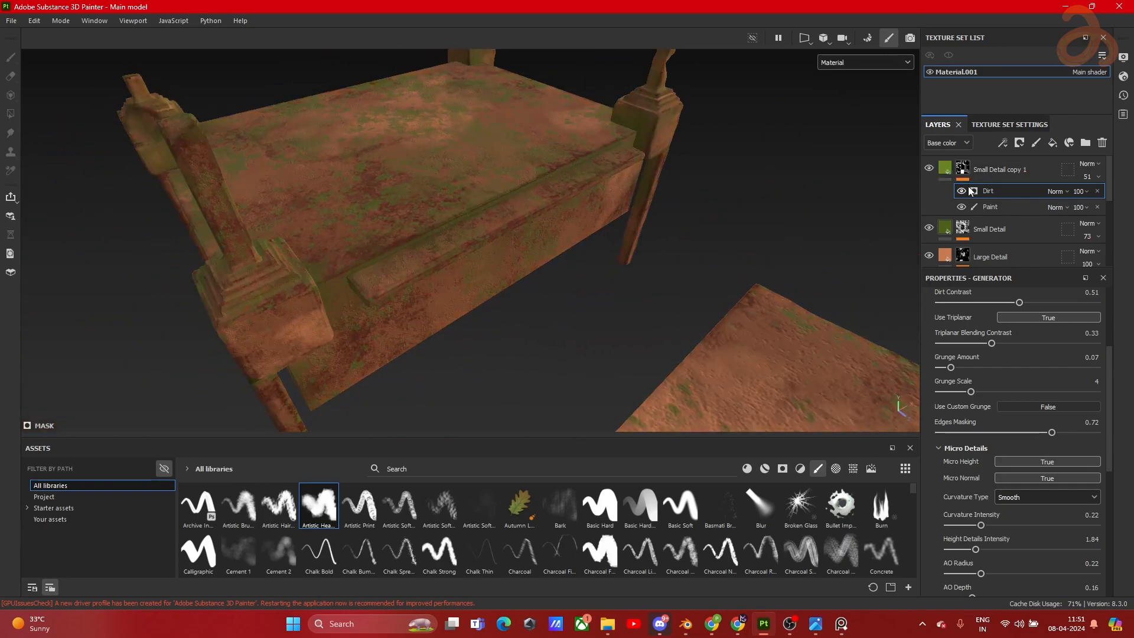
# Step: Turn off the height channel of the Mid Layer's fill
pyautogui.scroll(-5, 959, 236)
pyautogui.click(946, 195)
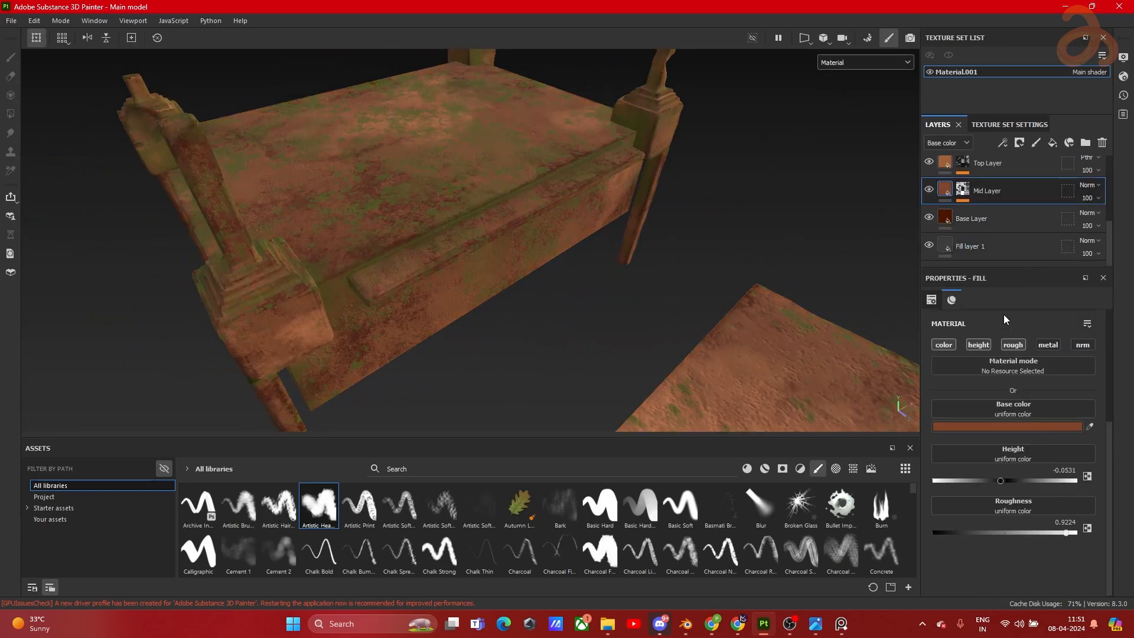
pyautogui.click(977, 345)
# Step: Hide the moss and Large Detail layers and compare the model with the Top Layer off and on
pyautogui.scroll(5, 970, 195)
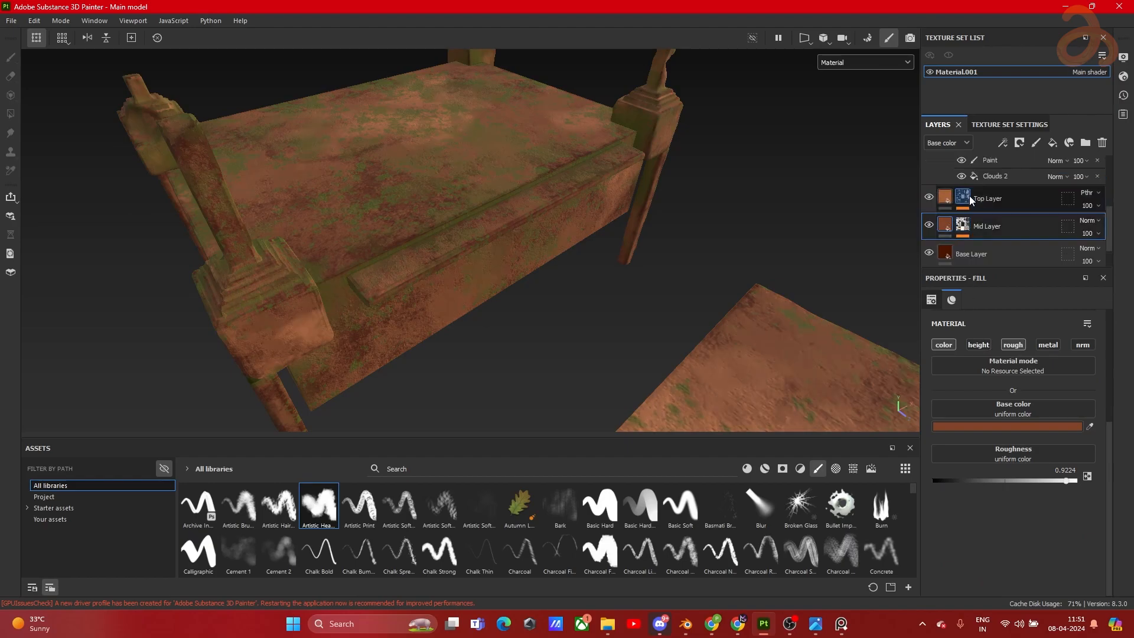
pyautogui.moveTo(931, 168); pyautogui.dragTo(932, 255)
pyautogui.scroll(-3, 935, 260)
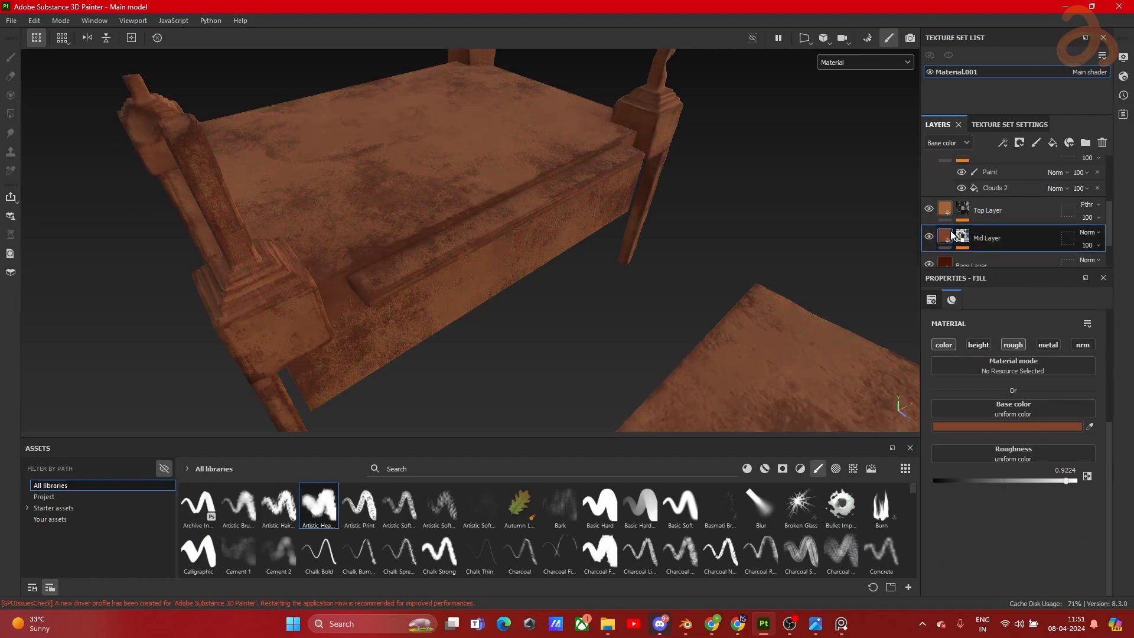
pyautogui.click(929, 210)
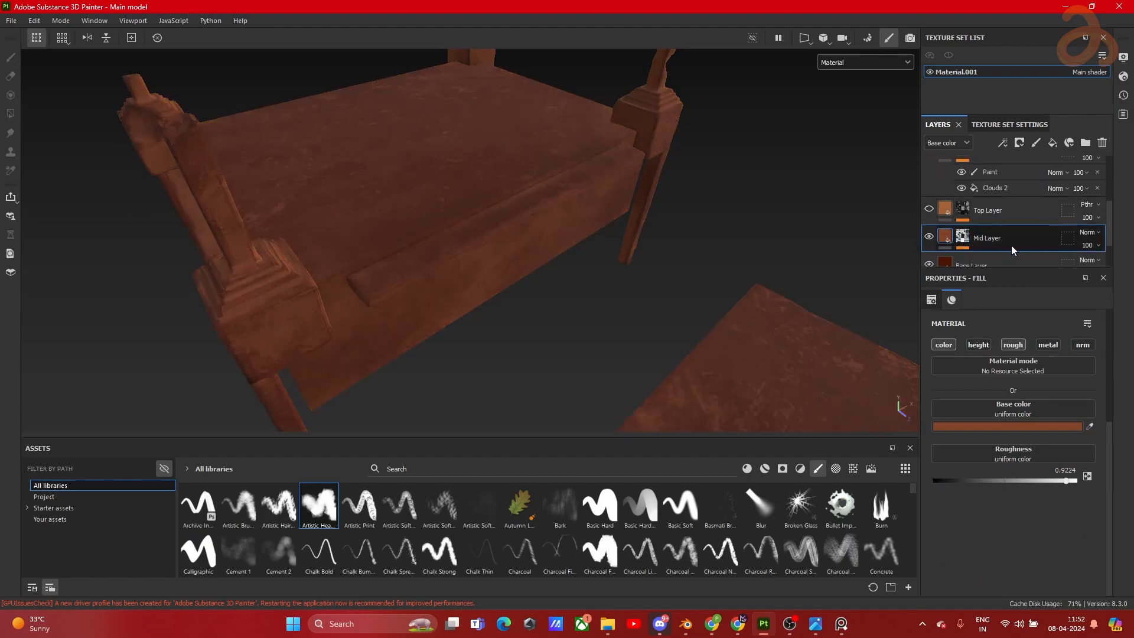
pyautogui.click(929, 209)
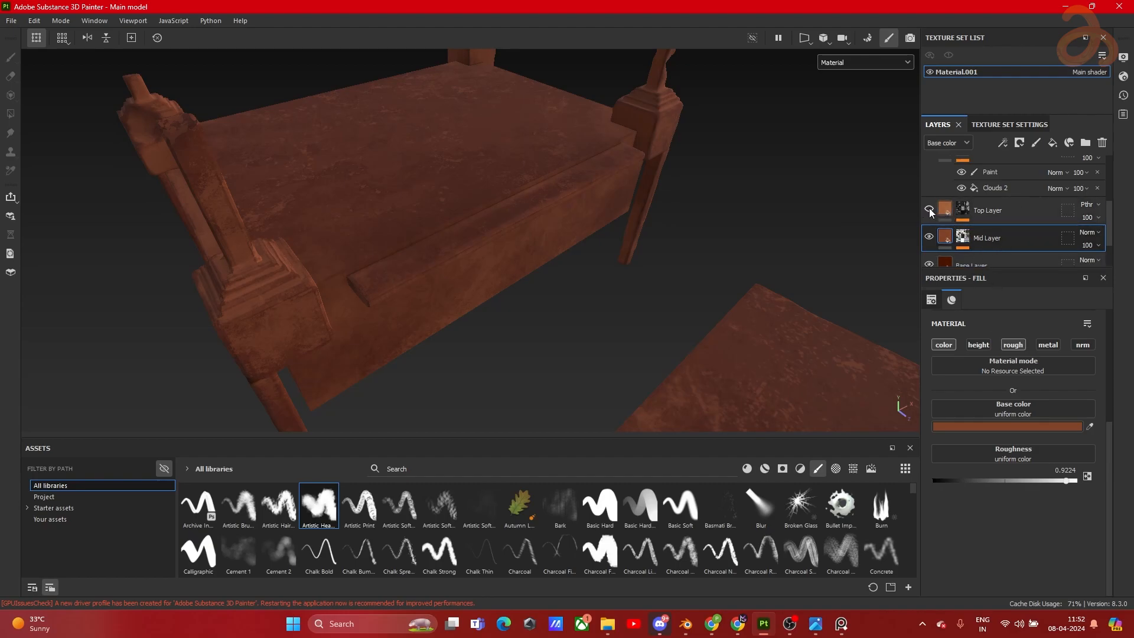
# Step: Turn off the height channel of the Top Layer's fill and show the Large Detail and Small Detail layers again
pyautogui.click(977, 344)
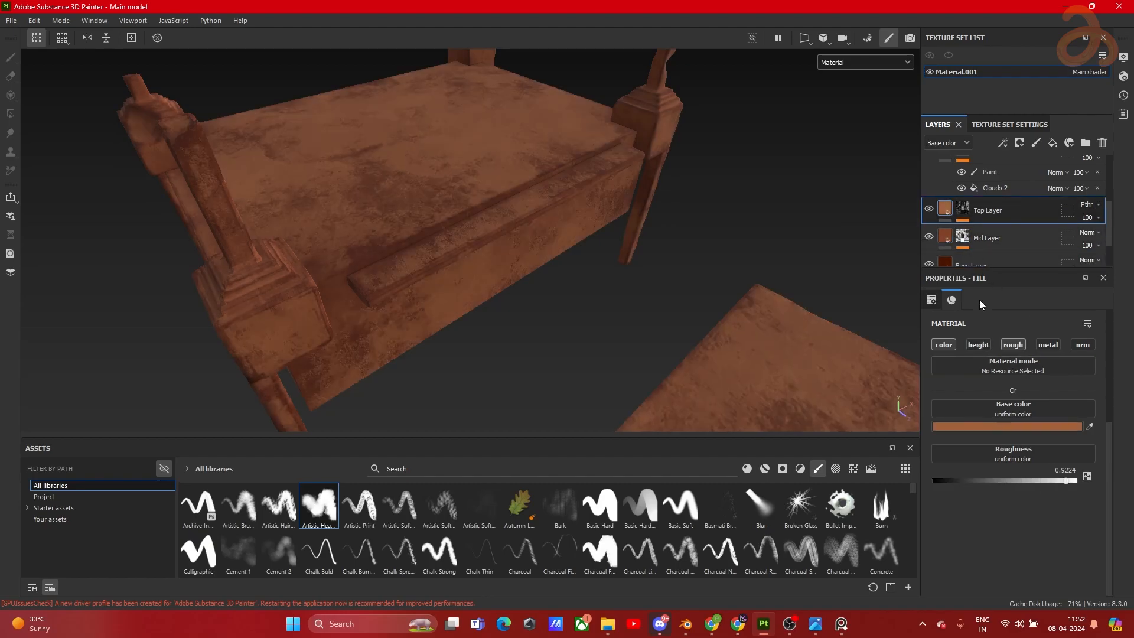
pyautogui.scroll(1, 996, 220)
pyautogui.click(929, 184)
pyautogui.click(944, 185)
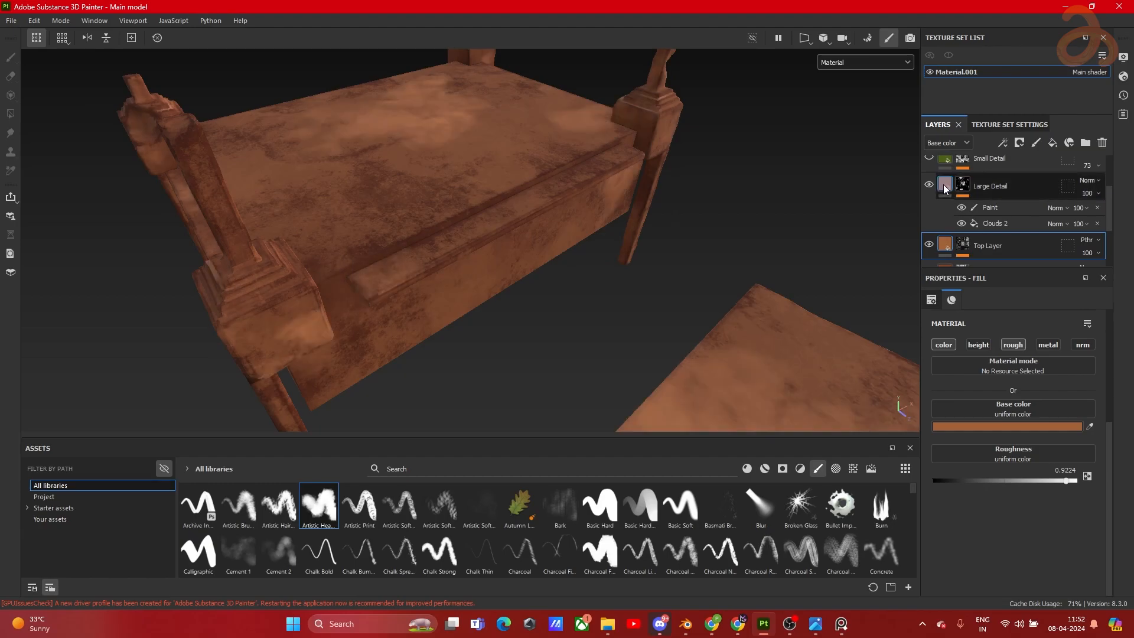
pyautogui.scroll(2, 972, 207)
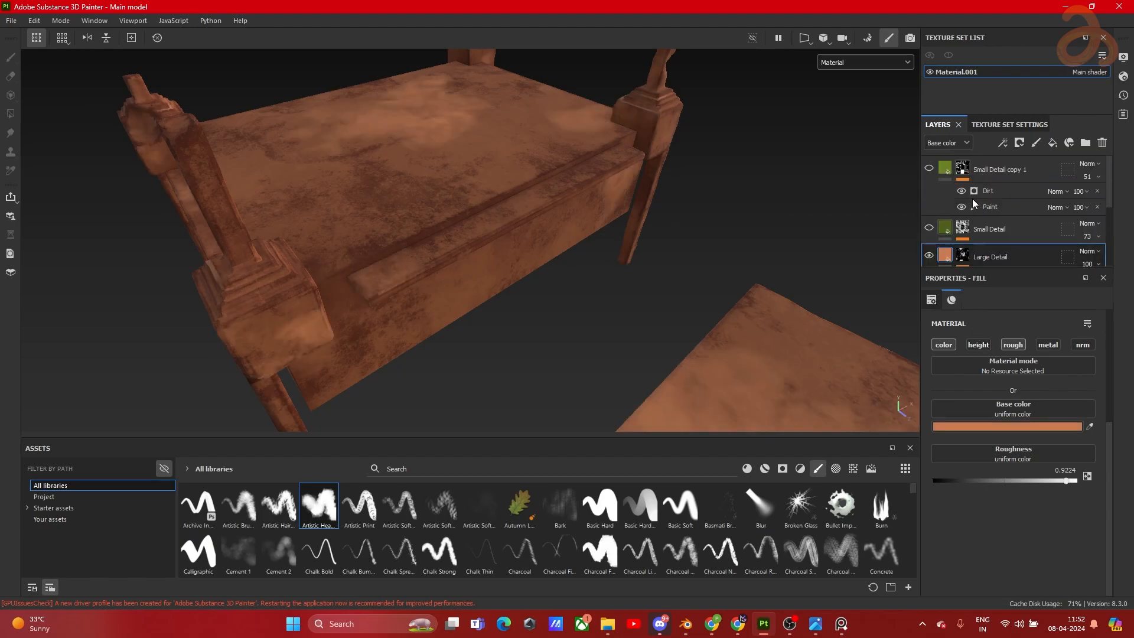
pyautogui.click(929, 228)
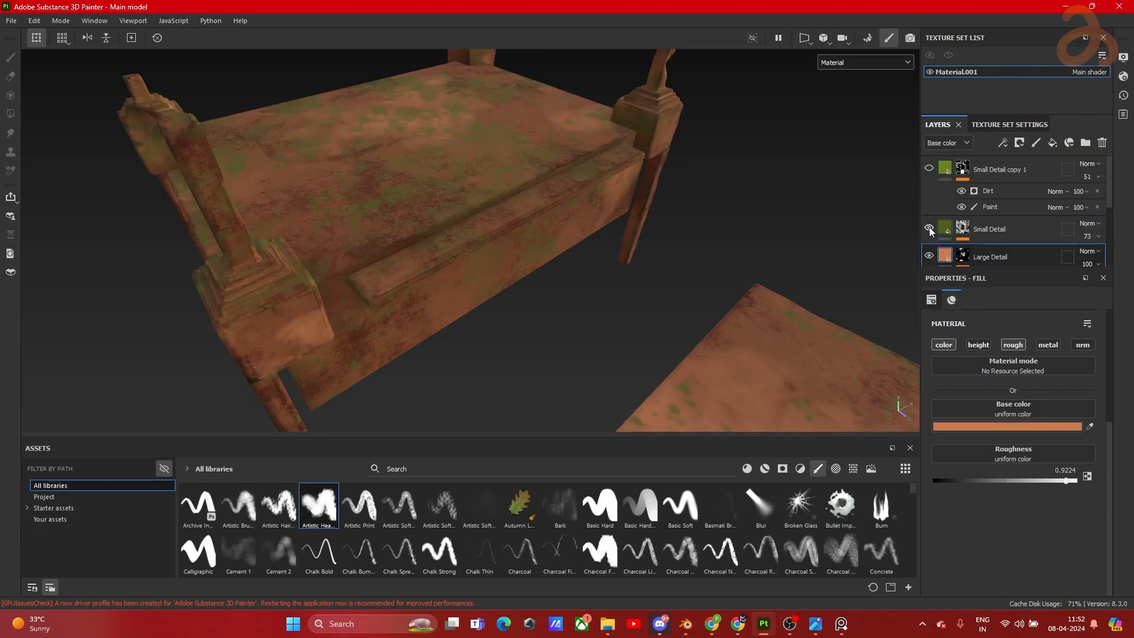
# Step: Compare the model with Small Detail copy 1 off and on, leaving that layer shown
pyautogui.keyDown('alt'); pyautogui.moveTo(427, 240); pyautogui.dragTo(621, 232); pyautogui.keyUp('alt')
pyautogui.click(929, 169)
pyautogui.click(928, 168)
pyautogui.click(928, 168)
pyautogui.click(929, 168)
pyautogui.moveTo(600, 291)
pyautogui.keyDown('alt'); pyautogui.mouseDown()
pyautogui.moveTo(532, 253)
pyautogui.moveTo(359, 265)
pyautogui.moveTo(369, 309)
pyautogui.moveTo(660, 316)
pyautogui.mouseUp(); pyautogui.keyUp('alt')
# Step: Switch the viewport to the Base color view and examine the posts and the front face of the slab
pyautogui.click(842, 63)
pyautogui.click(835, 112)
pyautogui.scroll(-5, 526, 220)
pyautogui.moveTo(526, 220)
pyautogui.keyDown('alt'); pyautogui.mouseDown()
pyautogui.moveTo(554, 210)
pyautogui.moveTo(562, 183)
pyautogui.moveTo(780, 168)
pyautogui.moveTo(495, 202)
pyautogui.moveTo(572, 222)
pyautogui.moveTo(508, 230)
pyautogui.moveTo(412, 237)
pyautogui.moveTo(157, 220)
pyautogui.moveTo(325, 197)
pyautogui.moveTo(389, 241)
pyautogui.mouseUp(); pyautogui.keyUp('alt')
pyautogui.scroll(4, 390, 241)
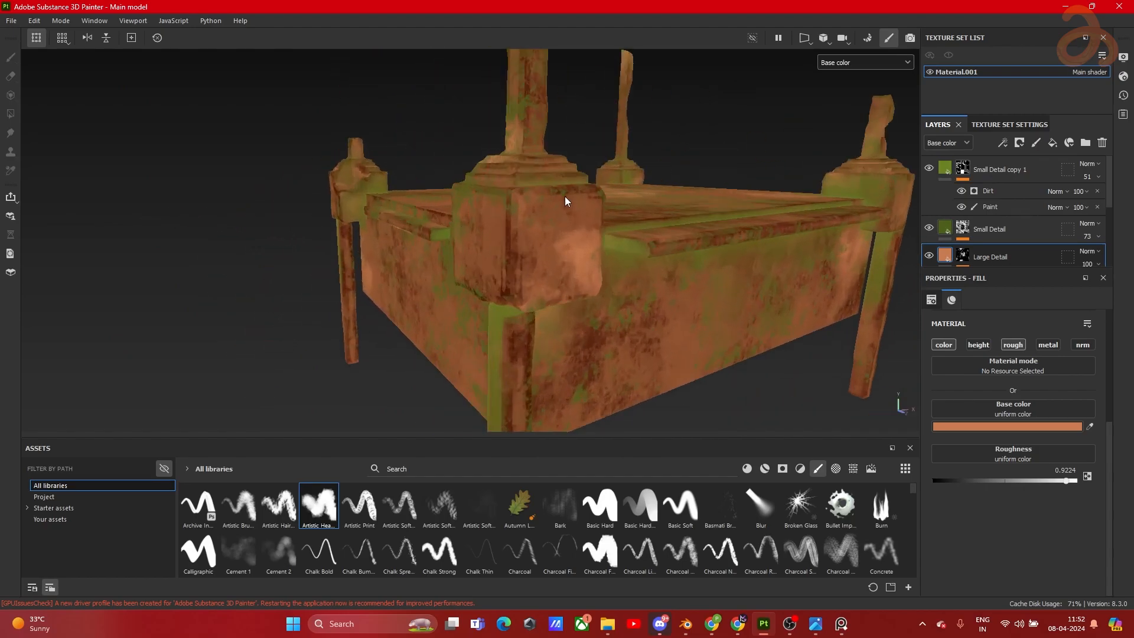
pyautogui.keyDown('alt'); pyautogui.moveTo(544, 200); pyautogui.dragTo(460, 253, button='middle'); pyautogui.keyUp('alt')
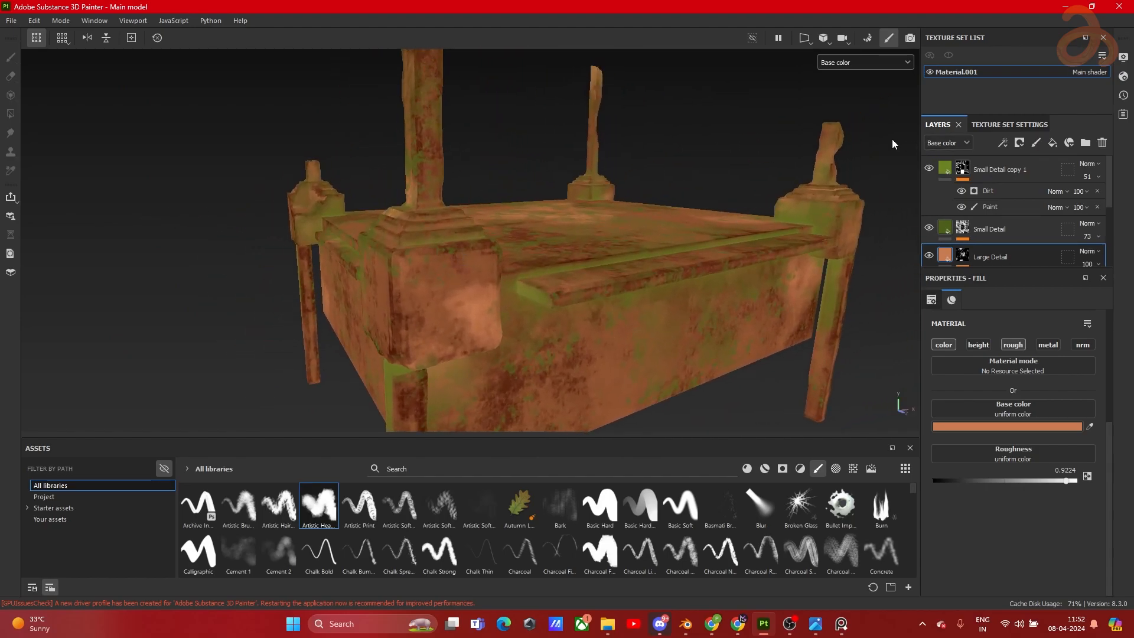
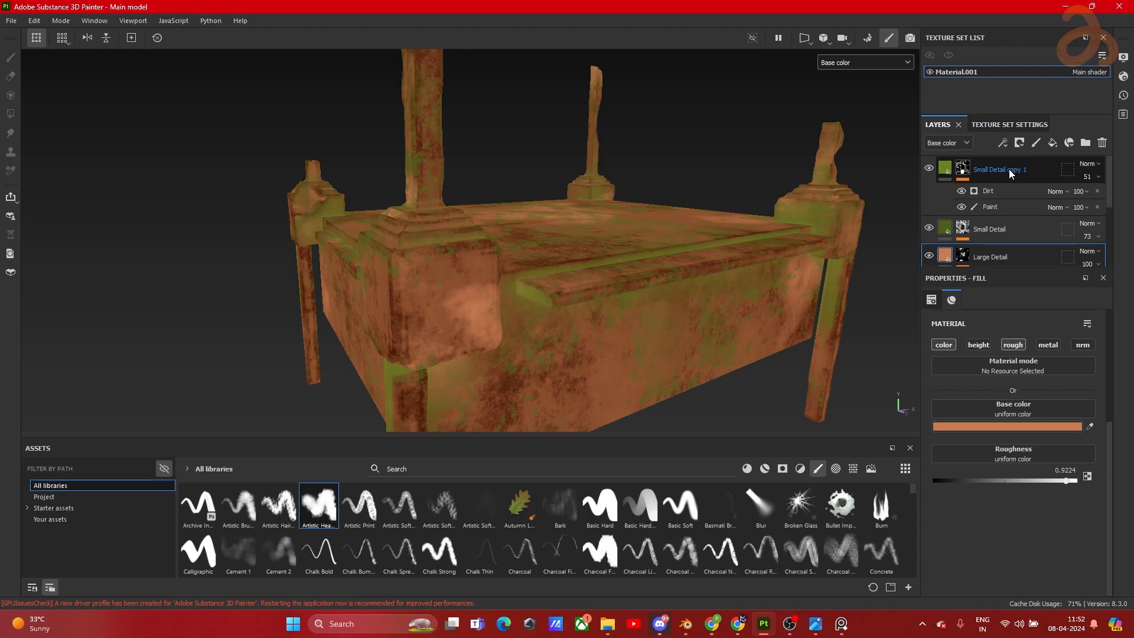
# Step: Add a fill layer above Small Detail copy 1 with base color 1D1D1D and a black mask
pyautogui.click(1012, 171)
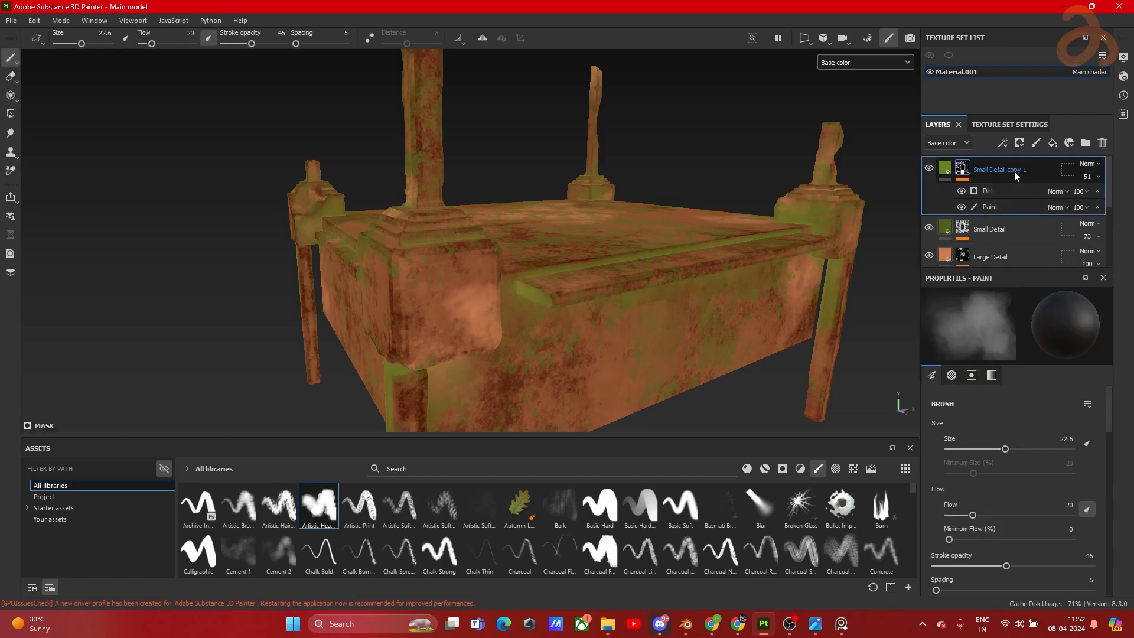
pyautogui.click(1054, 144)
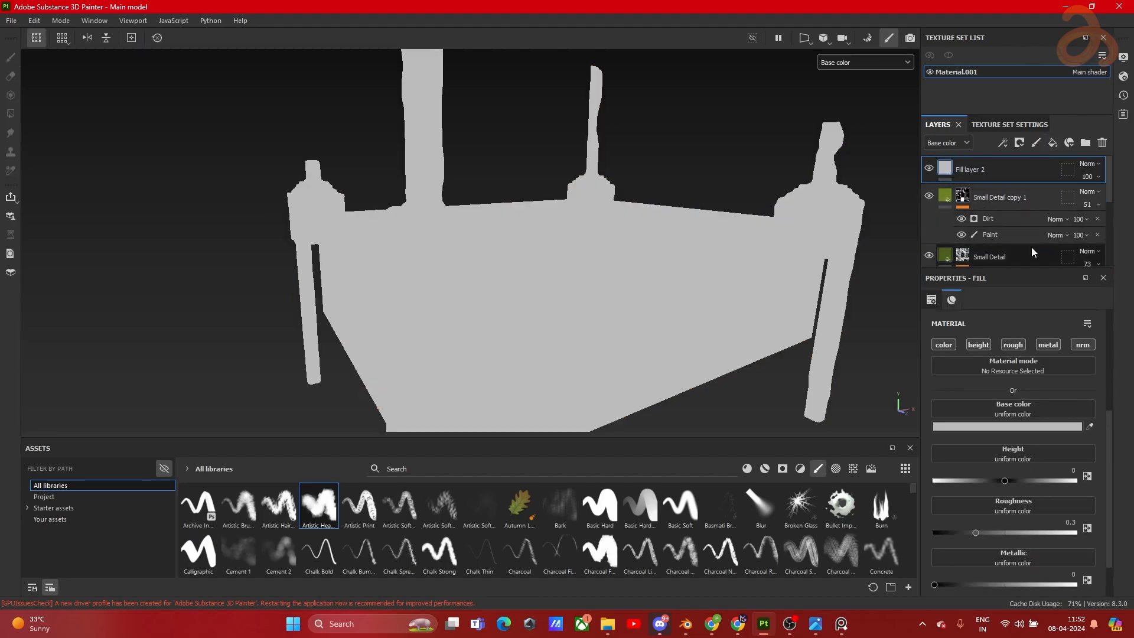
pyautogui.click(1004, 426)
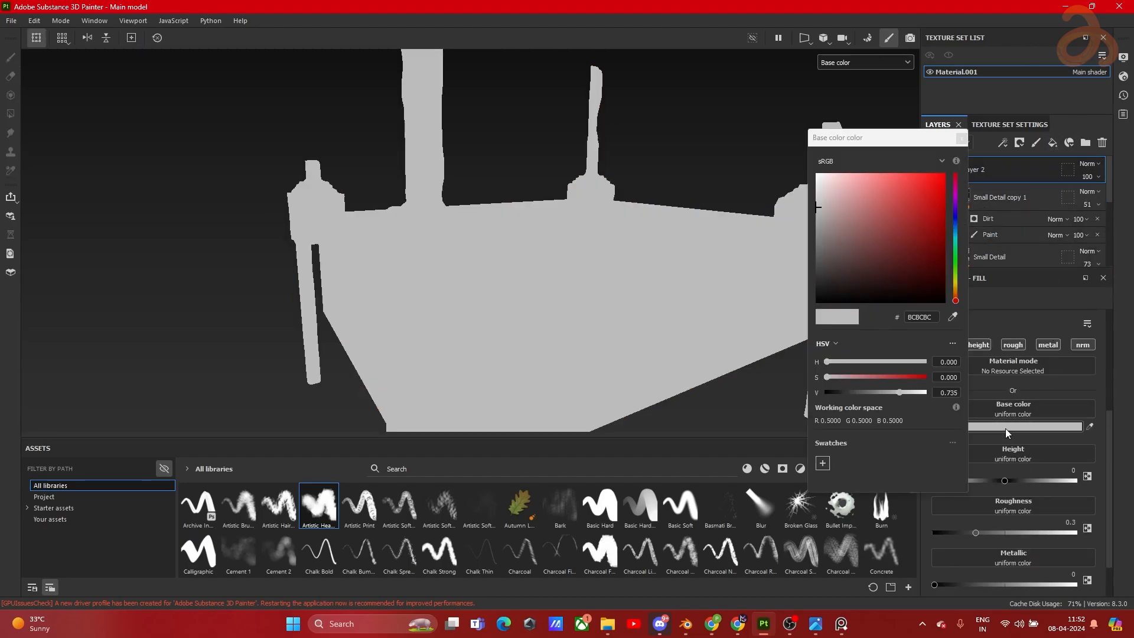
pyautogui.moveTo(813, 302)
pyautogui.mouseDown()
pyautogui.moveTo(819, 282)
pyautogui.moveTo(807, 288)
pyautogui.mouseUp()
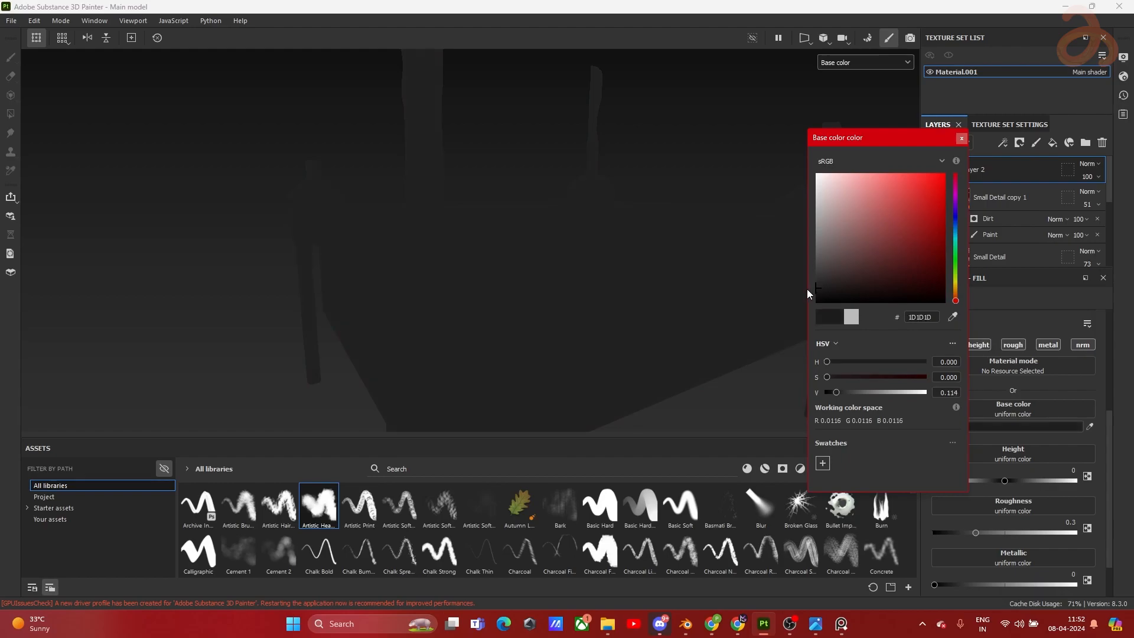
pyautogui.click(961, 138)
pyautogui.click(1019, 142)
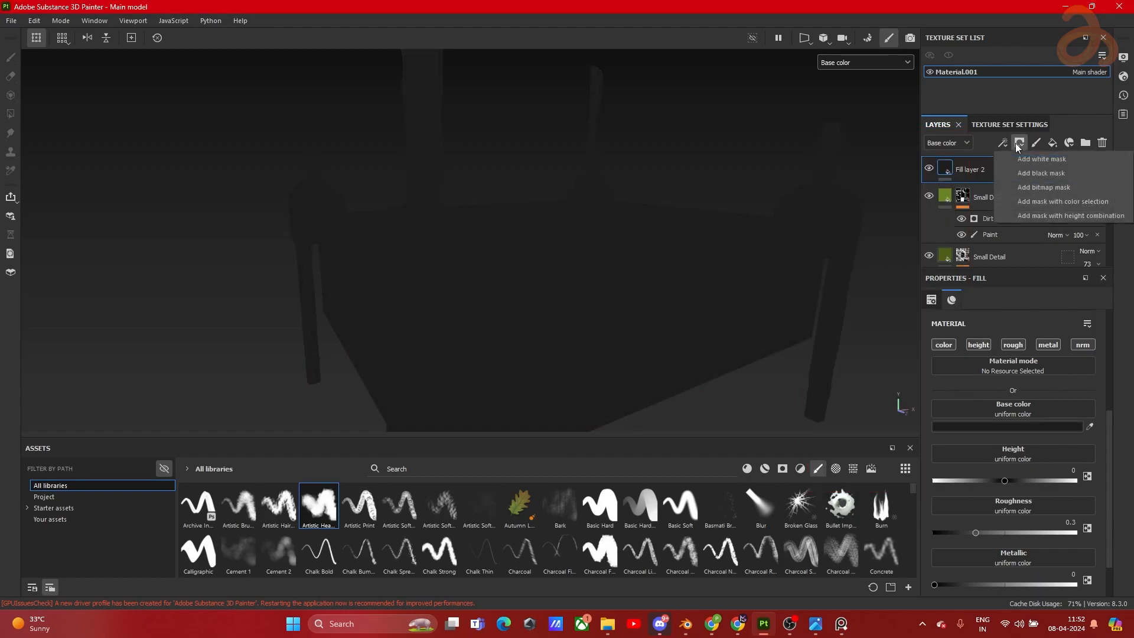
pyautogui.click(1029, 172)
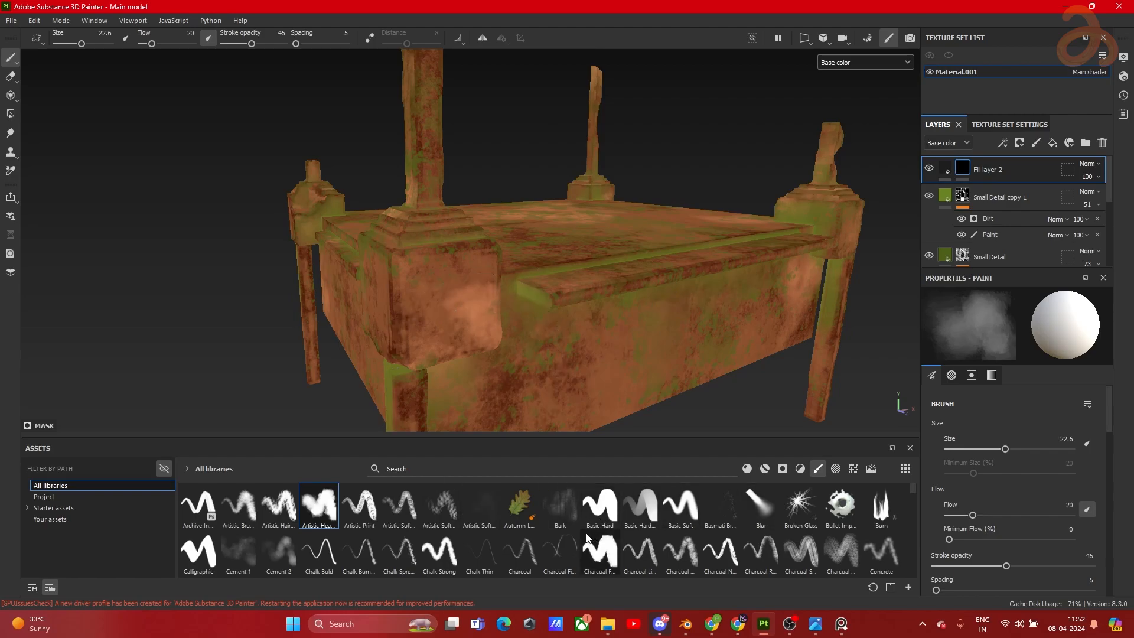
# Step: Choose the Basic Soft brush and paint one test dab in the dark fill's mask on the front face
pyautogui.click(680, 506)
pyautogui.keyDown('alt'); pyautogui.moveTo(630, 320); pyautogui.dragTo(585, 283); pyautogui.keyUp('alt')
pyautogui.click(582, 294)
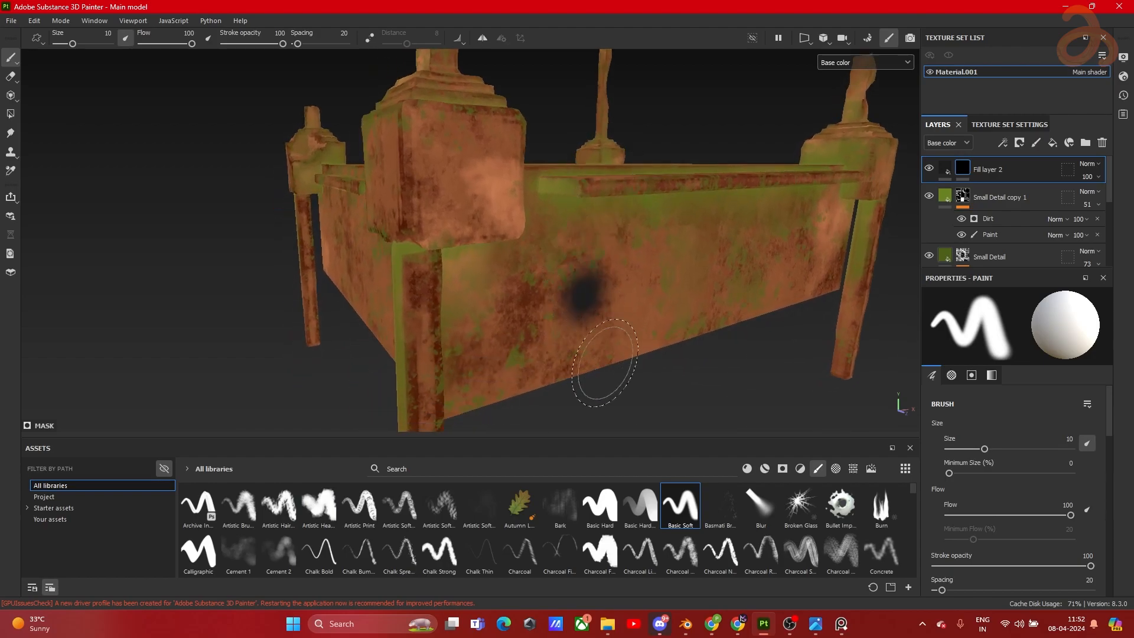
pyautogui.scroll(6, 590, 298)
pyautogui.keyDown('alt'); pyautogui.moveTo(639, 281); pyautogui.dragTo(608, 253); pyautogui.keyUp('alt')
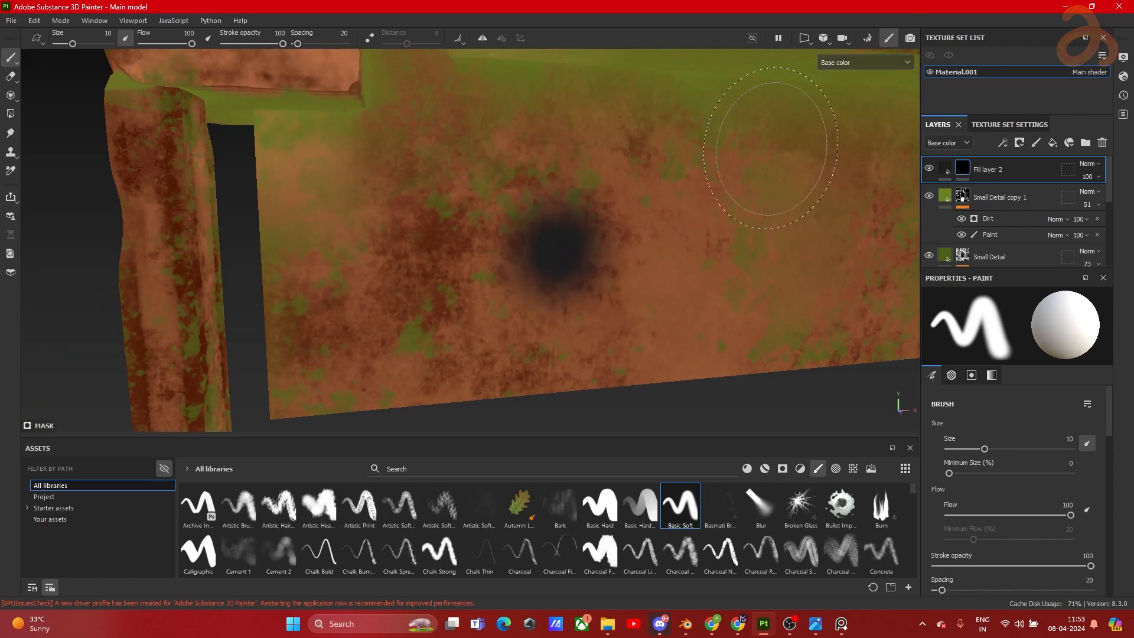
pyautogui.scroll(2, 685, 188)
pyautogui.scroll(2, 544, 165)
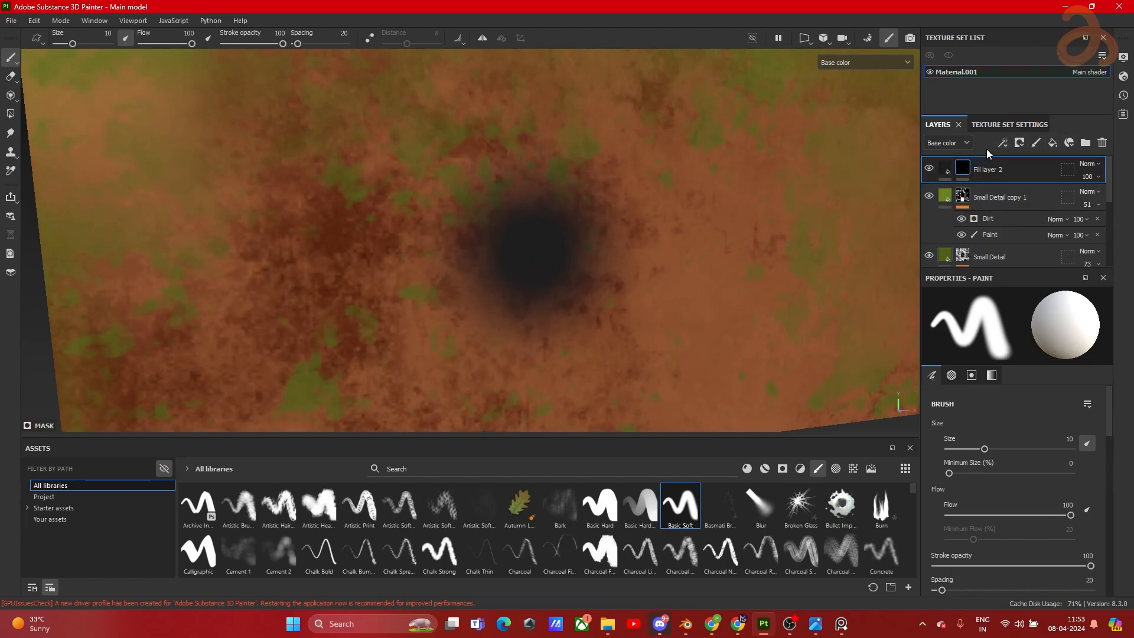
# Step: Add a Blur filter to the dark fill's mask and raise its blur intensity to 3.87
pyautogui.click(1004, 143)
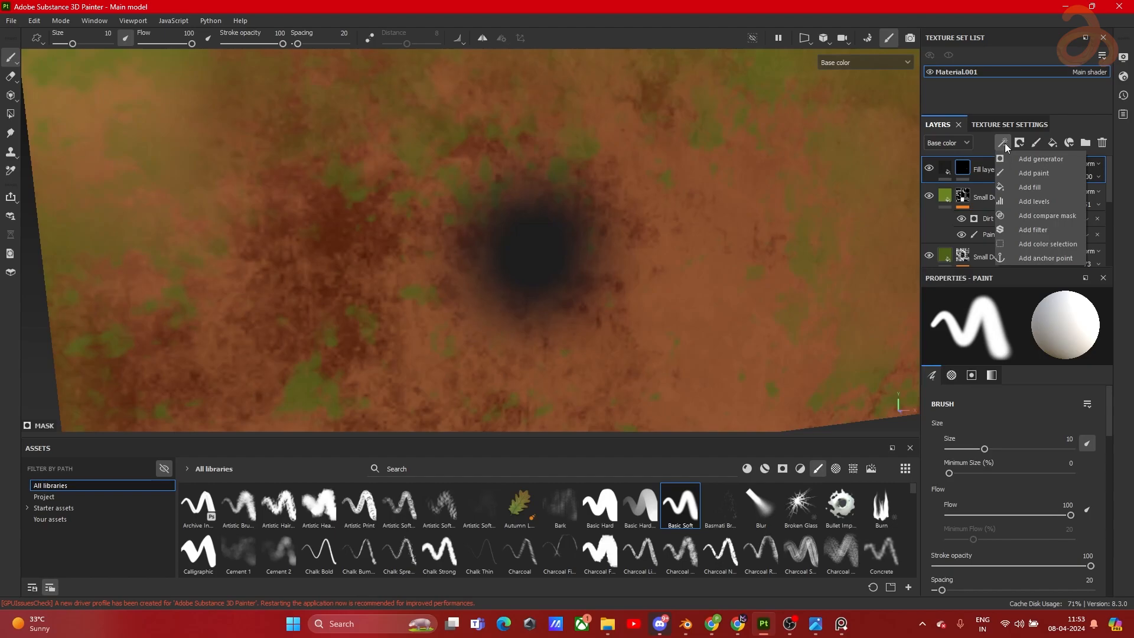
pyautogui.click(1037, 229)
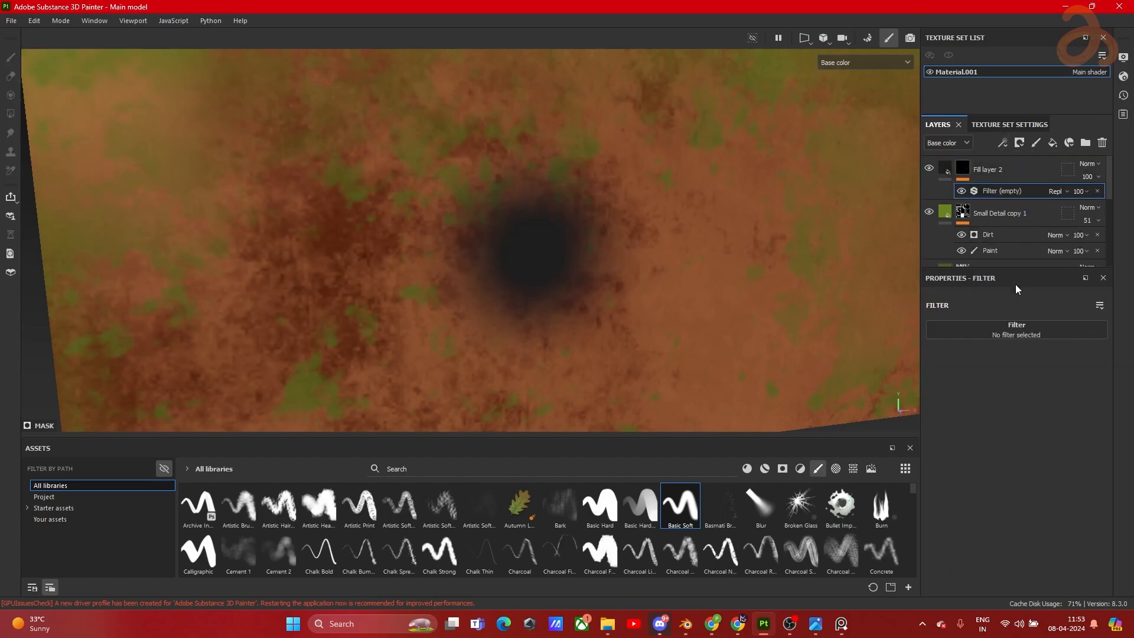
pyautogui.click(1012, 328)
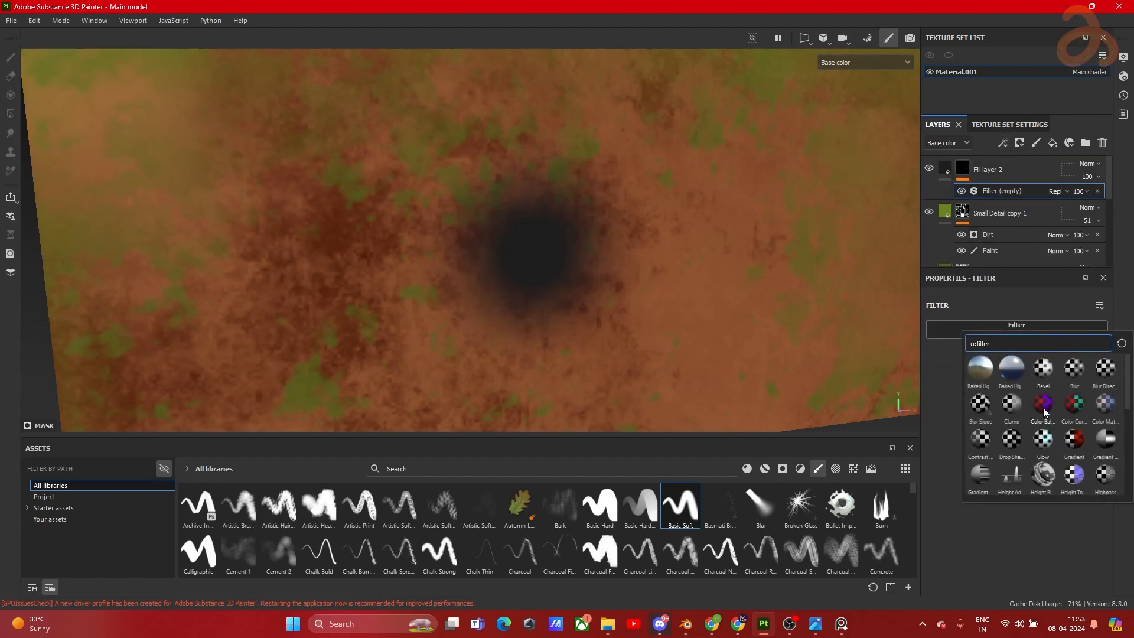
pyautogui.click(1073, 369)
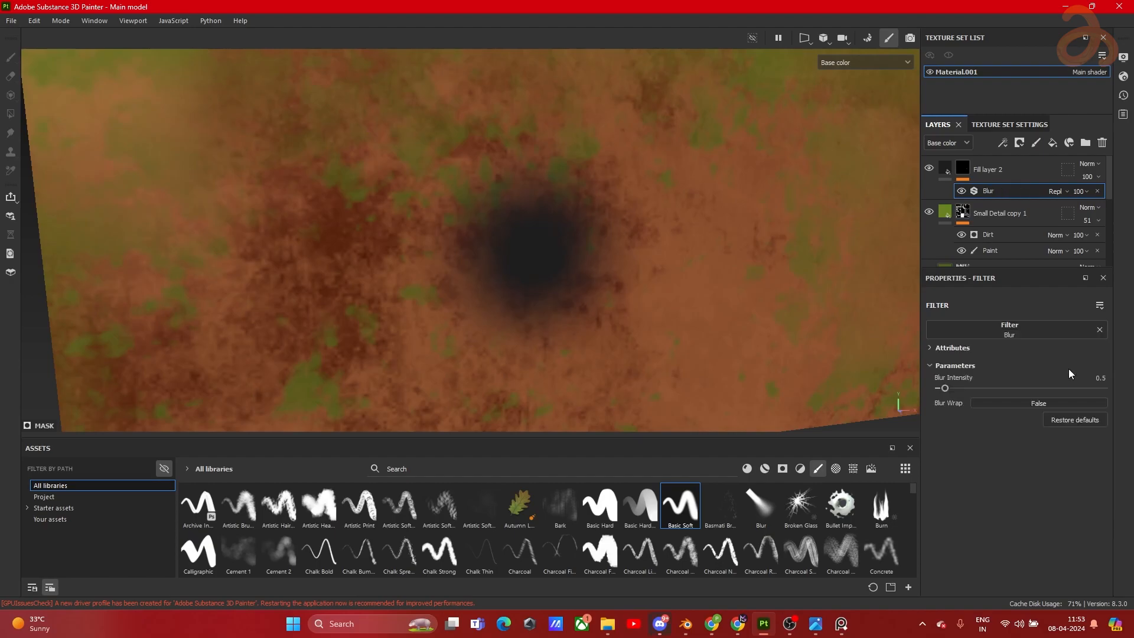
pyautogui.moveTo(946, 388); pyautogui.dragTo(979, 389)
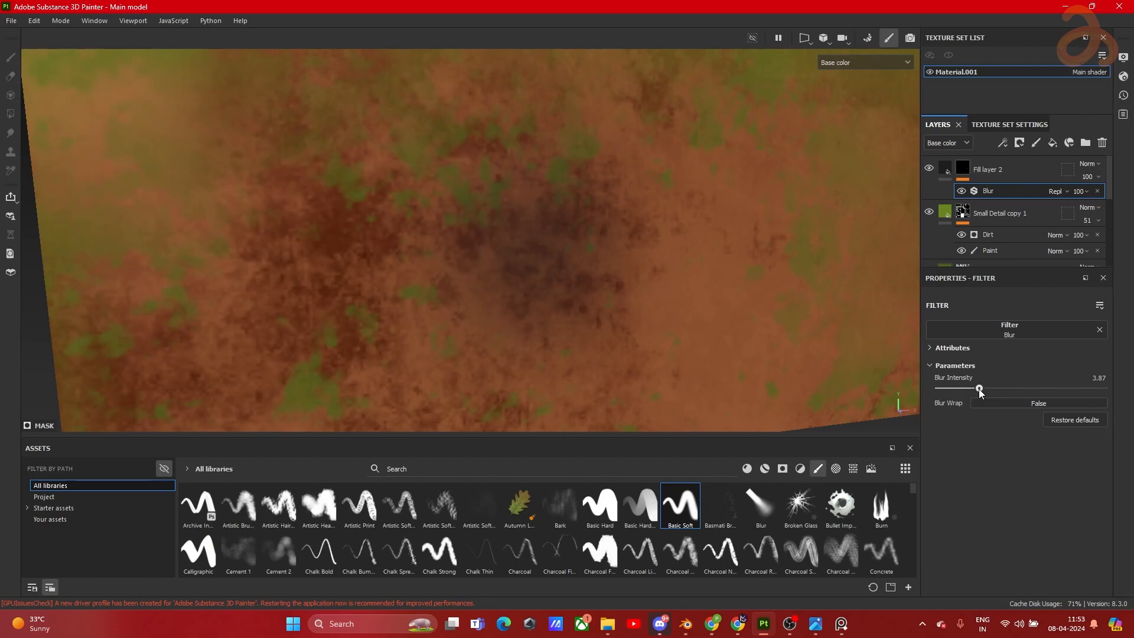
# Step: Clear the dark fill's mask and add a Blur filter to it with a blur intensity of 4
pyautogui.rightClick(961, 172)
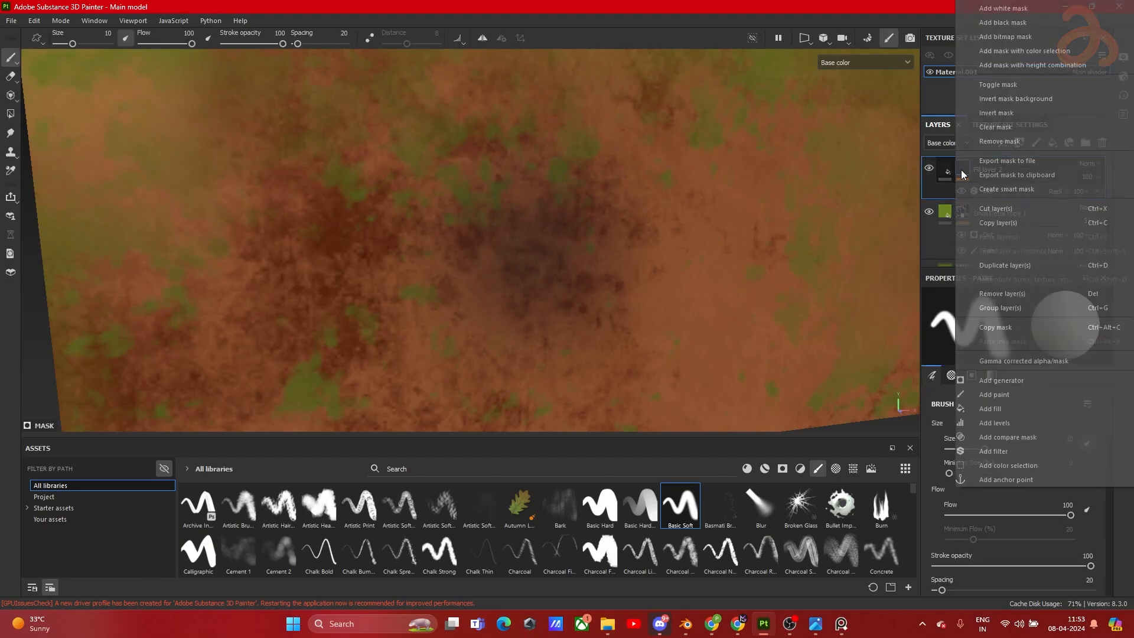
pyautogui.click(984, 126)
pyautogui.click(1002, 143)
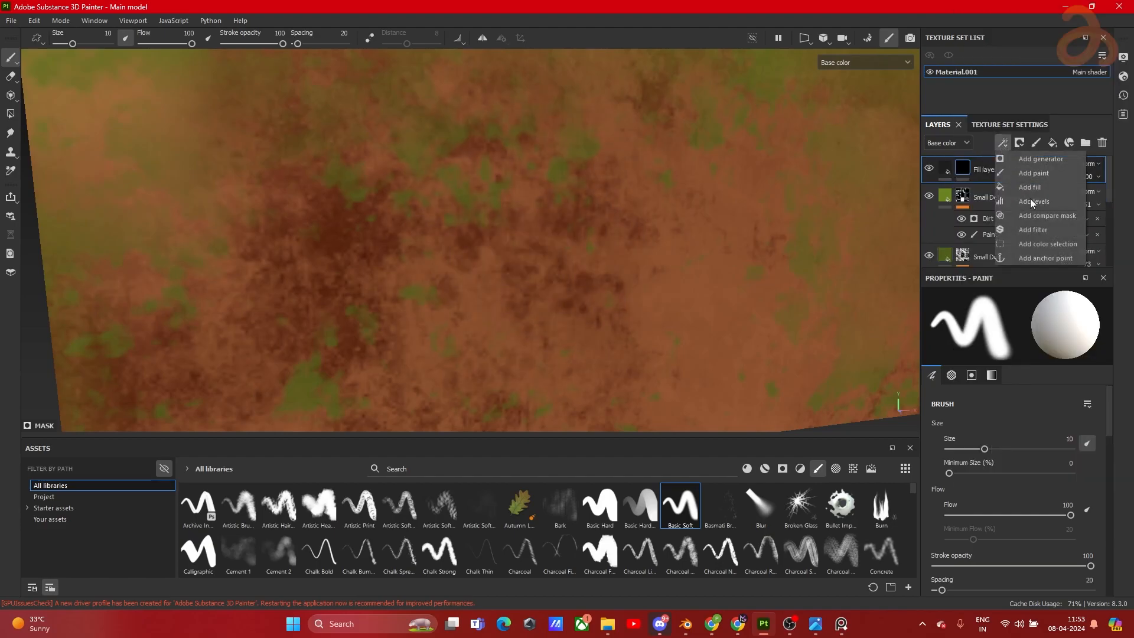
pyautogui.click(1028, 229)
pyautogui.click(1018, 331)
pyautogui.click(1073, 369)
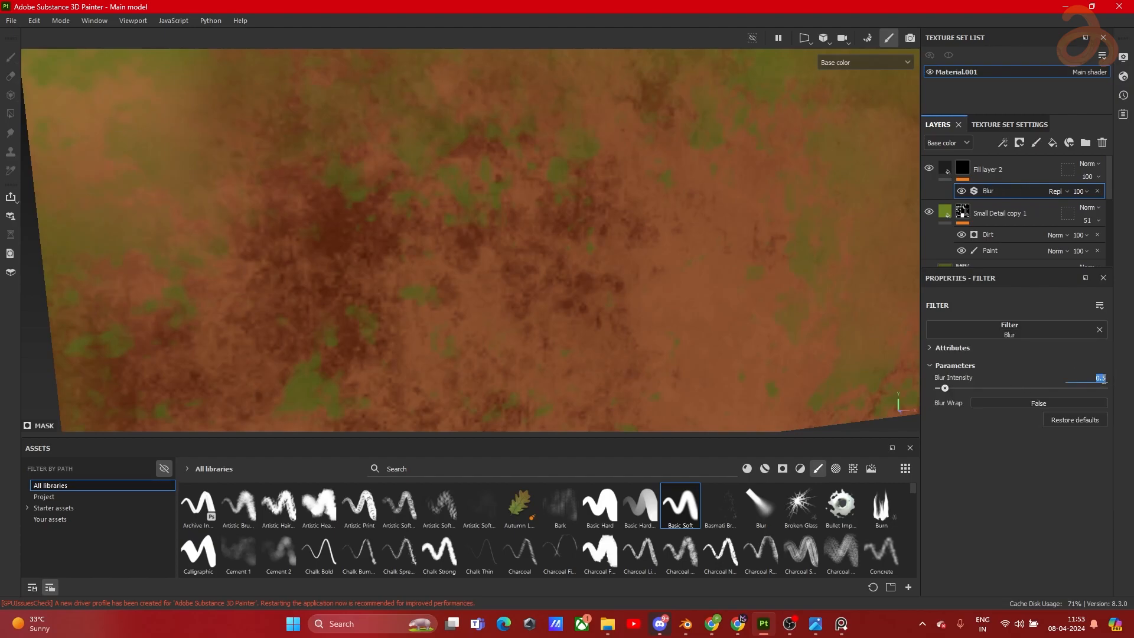
pyautogui.scroll(-2, 449, 145)
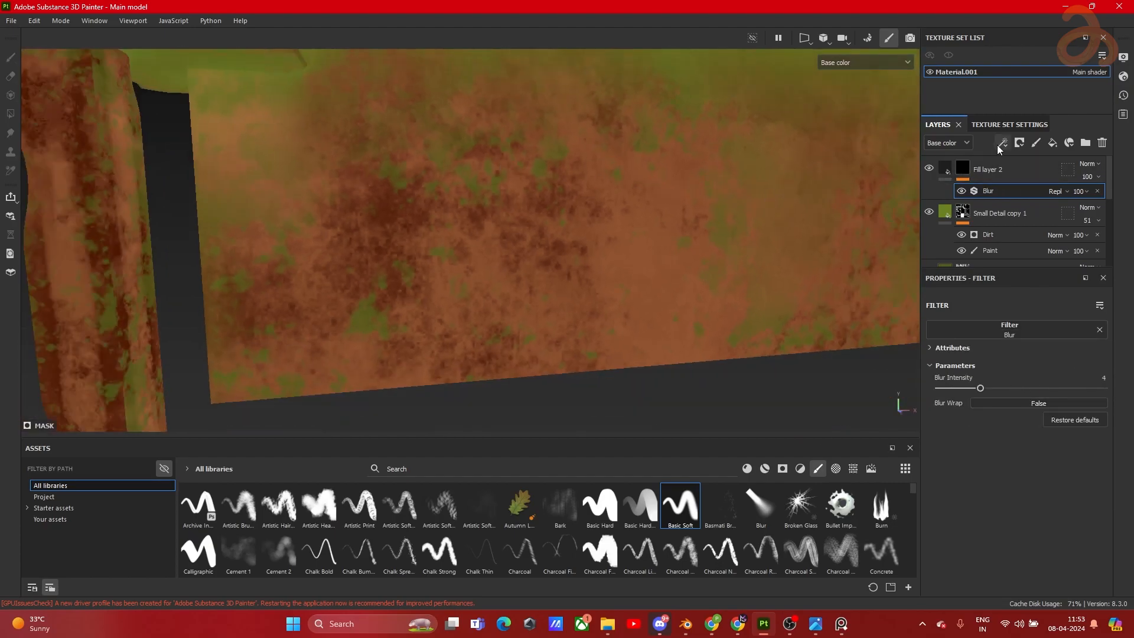
# Step: With the brush size reduced to 5.19, paint dark shading in the mask along the front face just beneath the ledge
pyautogui.click(964, 168)
pyautogui.scroll(-2, 635, 191)
pyautogui.scroll(-1, 634, 192)
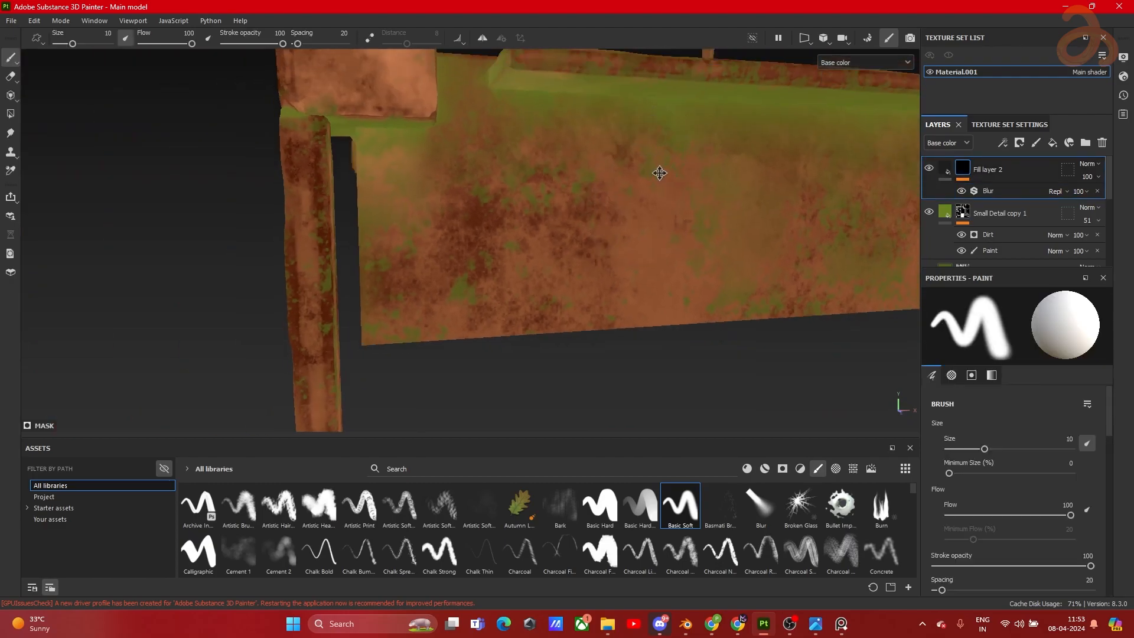
pyautogui.keyDown('alt'); pyautogui.moveTo(655, 165); pyautogui.dragTo(670, 257, button='middle'); pyautogui.keyUp('alt')
pyautogui.scroll(3, 585, 255)
pyautogui.moveTo(551, 220)
pyautogui.keyDown('alt'); pyautogui.mouseDown()
pyautogui.moveTo(566, 247)
pyautogui.moveTo(541, 243)
pyautogui.mouseUp(); pyautogui.keyUp('alt')
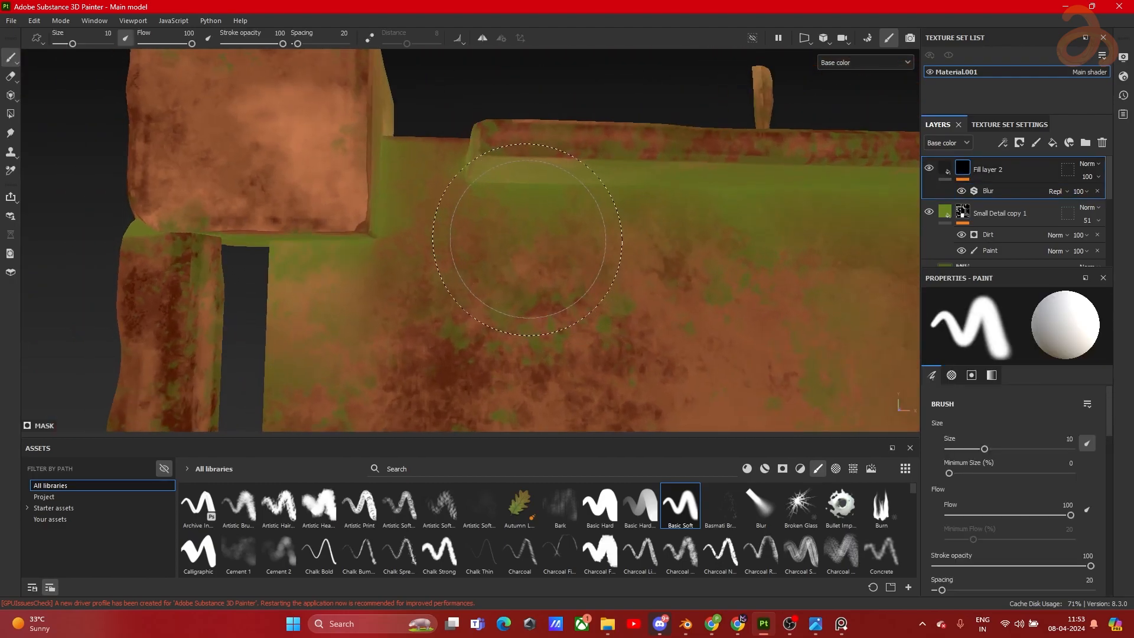
pyautogui.keyDown('ctrl'); pyautogui.moveTo(539, 244); pyautogui.dragTo(509, 240, button='right'); pyautogui.keyUp('ctrl')
pyautogui.moveTo(494, 218); pyautogui.dragTo(782, 220)
pyautogui.moveTo(797, 240)
pyautogui.keyDown('alt'); pyautogui.mouseDown(button='middle')
pyautogui.moveTo(732, 251)
pyautogui.moveTo(434, 248)
pyautogui.mouseUp(button='middle'); pyautogui.keyUp('alt')
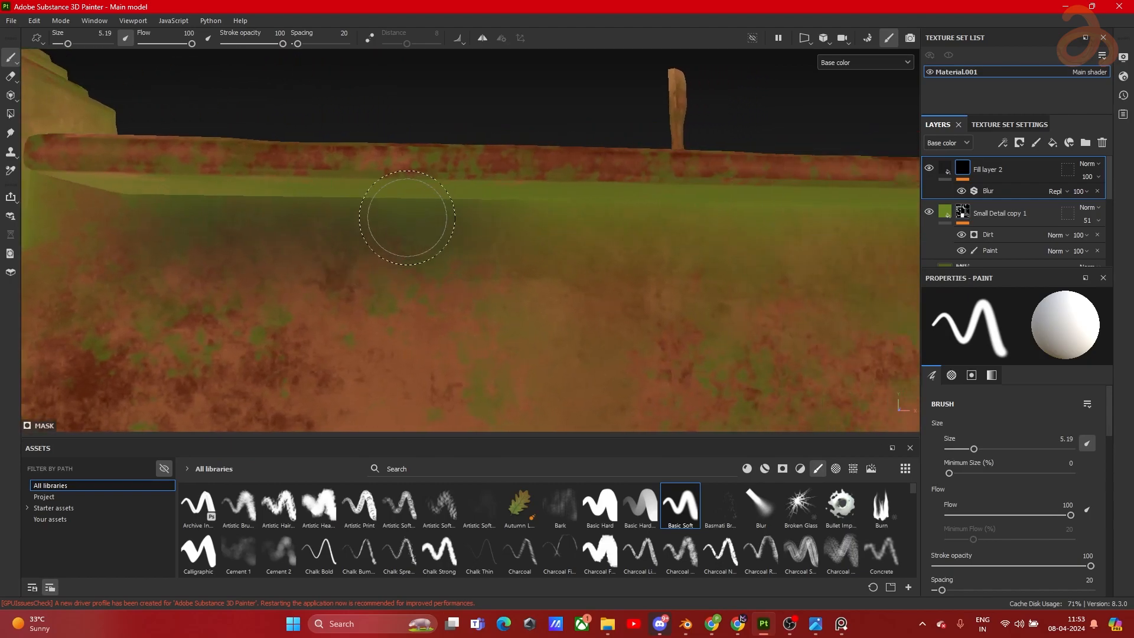
pyautogui.moveTo(462, 228); pyautogui.dragTo(817, 246)
pyautogui.moveTo(817, 246)
pyautogui.keyDown('alt'); pyautogui.mouseDown(button='middle')
pyautogui.moveTo(455, 252)
pyautogui.moveTo(336, 239)
pyautogui.mouseUp(button='middle'); pyautogui.keyUp('alt')
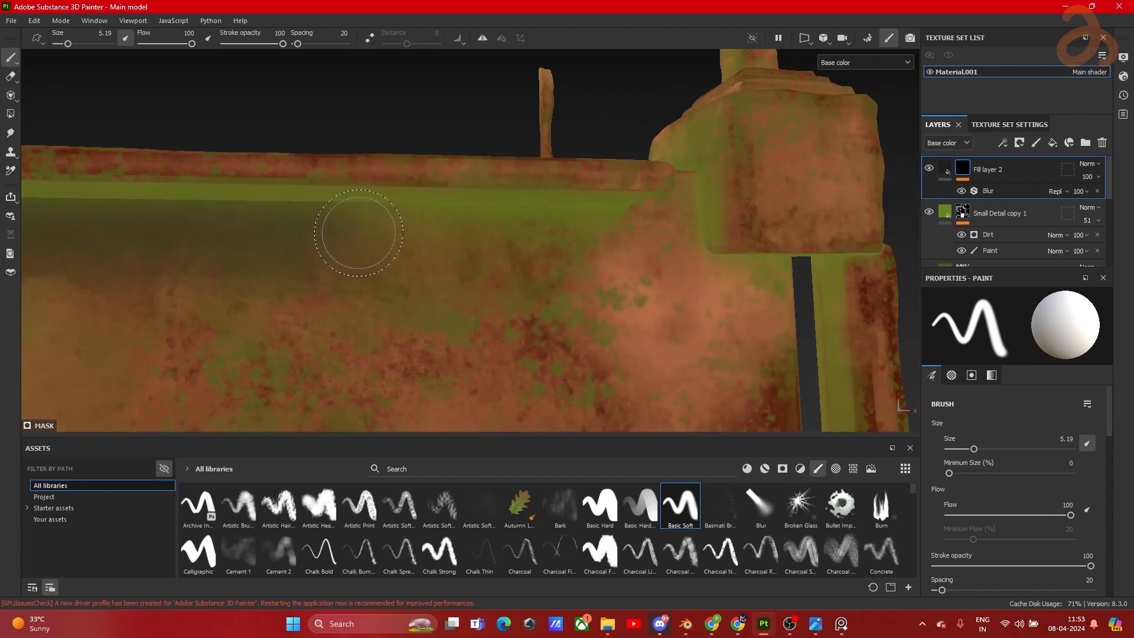
pyautogui.moveTo(311, 229); pyautogui.dragTo(635, 235)
# Step: With the brush size reduced to 0.9, paint dark shading in the mask along the seam between the ledge and the top surface
pyautogui.scroll(-3, 544, 295)
pyautogui.keyDown('alt'); pyautogui.moveTo(496, 294); pyautogui.dragTo(549, 301, button='middle'); pyautogui.keyUp('alt')
pyautogui.moveTo(549, 301)
pyautogui.keyDown('alt'); pyautogui.mouseDown()
pyautogui.moveTo(640, 279)
pyautogui.moveTo(729, 286)
pyautogui.moveTo(681, 314)
pyautogui.mouseUp(); pyautogui.keyUp('alt')
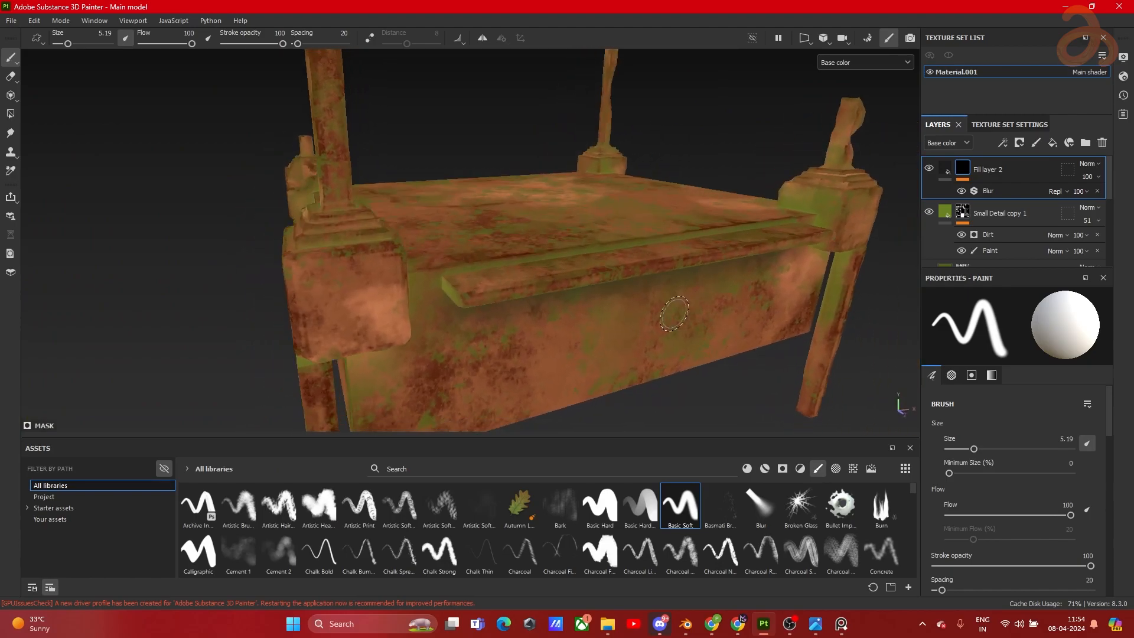
pyautogui.scroll(3, 475, 316)
pyautogui.moveTo(472, 250)
pyautogui.keyDown('ctrl'); pyautogui.mouseDown(button='right')
pyautogui.moveTo(432, 249)
pyautogui.moveTo(446, 249)
pyautogui.mouseUp(button='right'); pyautogui.keyUp('ctrl')
pyautogui.scroll(3, 431, 248)
pyautogui.keyDown('alt'); pyautogui.moveTo(430, 248); pyautogui.dragTo(496, 266, button='middle'); pyautogui.keyUp('alt')
pyautogui.keyDown('alt'); pyautogui.moveTo(496, 266); pyautogui.dragTo(452, 263); pyautogui.keyUp('alt')
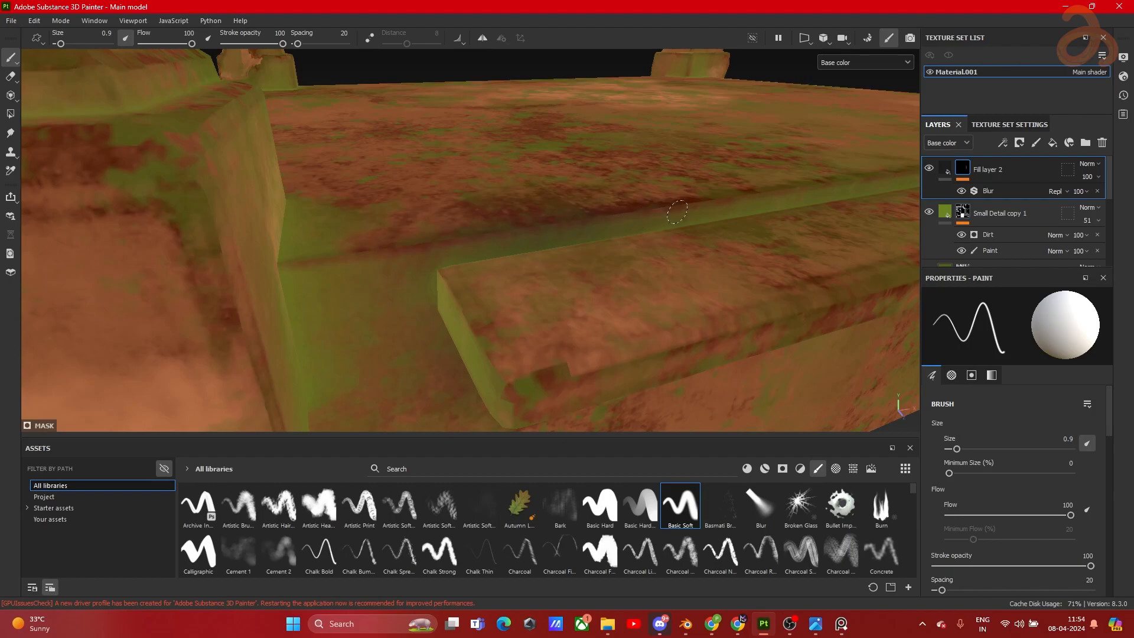
pyautogui.moveTo(774, 200)
pyautogui.keyDown('alt'); pyautogui.mouseDown()
pyautogui.moveTo(602, 243)
pyautogui.moveTo(530, 227)
pyautogui.mouseUp(); pyautogui.keyUp('alt')
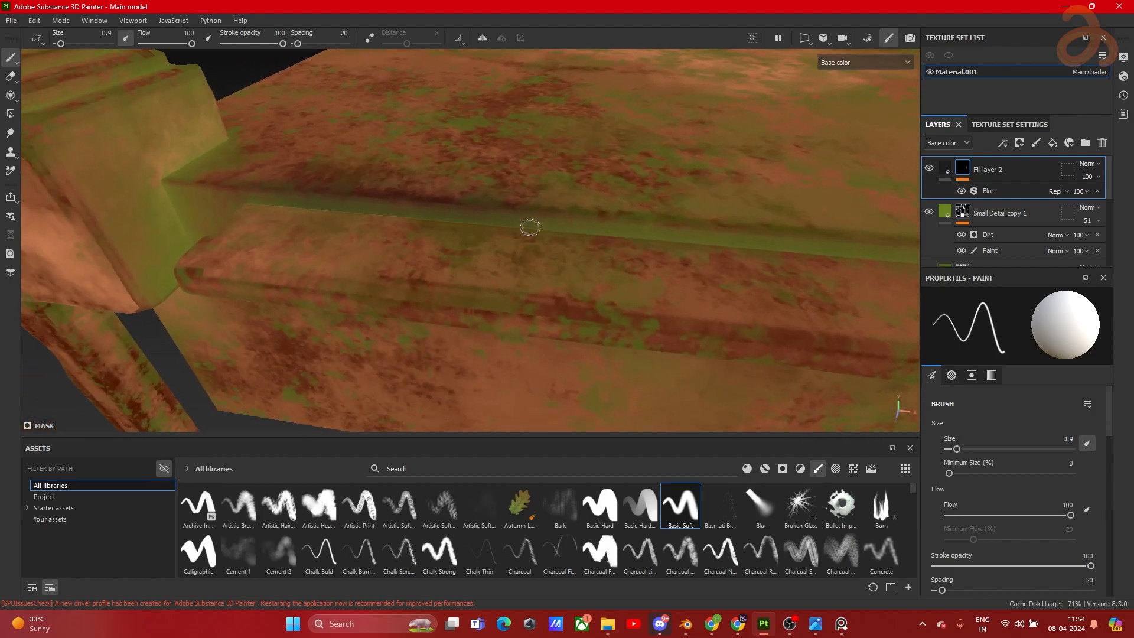
pyautogui.moveTo(816, 237)
pyautogui.keyDown('alt'); pyautogui.mouseDown()
pyautogui.moveTo(559, 208)
pyautogui.moveTo(462, 211)
pyautogui.mouseUp(); pyautogui.keyUp('alt')
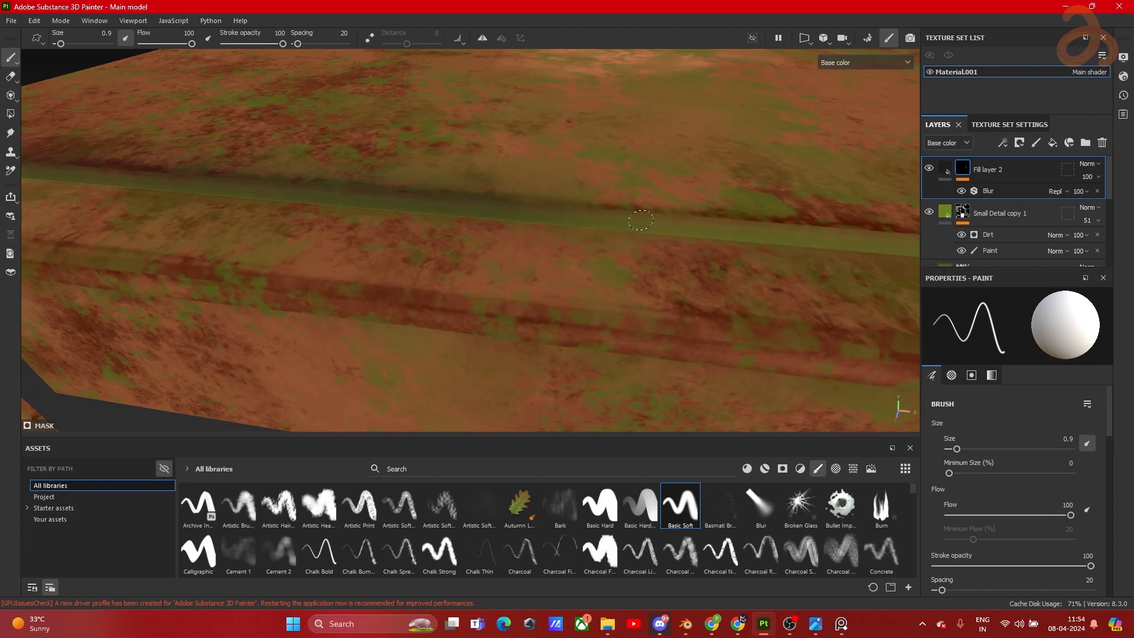
pyautogui.moveTo(693, 230)
pyautogui.keyDown('alt'); pyautogui.mouseDown()
pyautogui.moveTo(485, 216)
pyautogui.moveTo(586, 225)
pyautogui.mouseUp(); pyautogui.keyUp('alt')
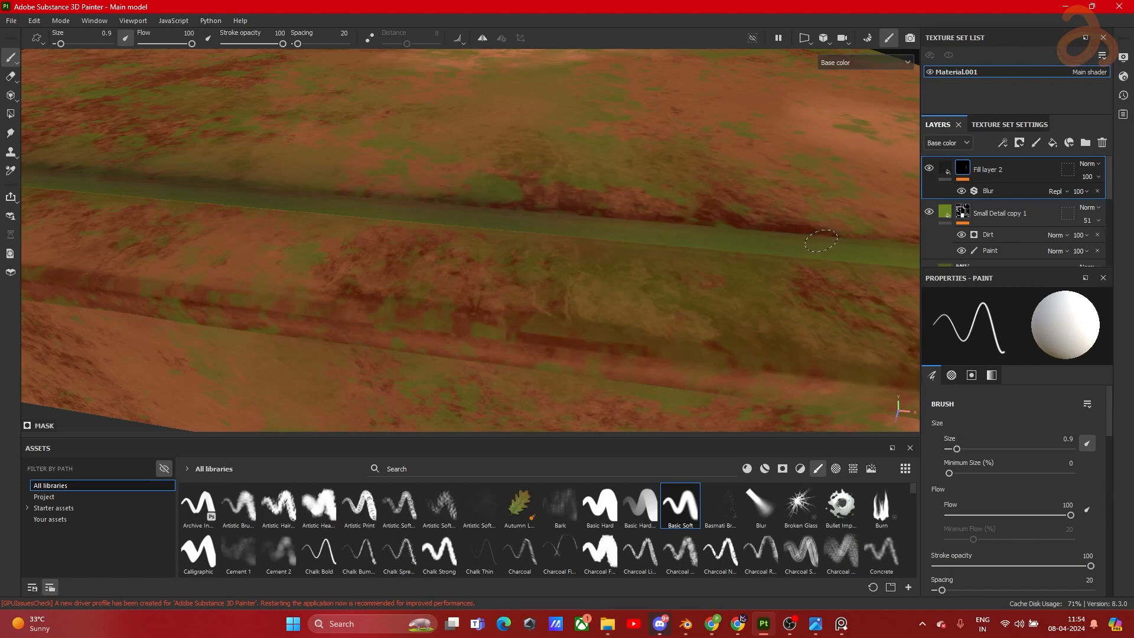
pyautogui.keyDown('alt'); pyautogui.moveTo(671, 228); pyautogui.dragTo(364, 202); pyautogui.keyUp('alt')
pyautogui.moveTo(448, 213); pyautogui.dragTo(628, 234)
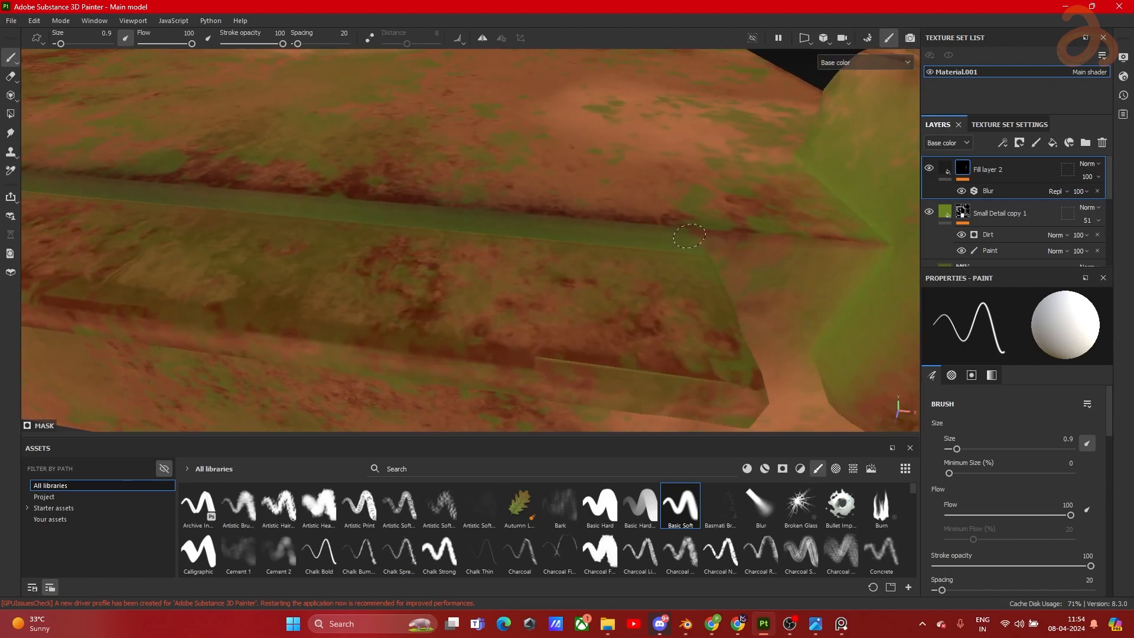
# Step: With the brush size at 1.93, paint dark shading in the mask along the inner edge of the ledge's top face
pyautogui.keyDown('alt'); pyautogui.moveTo(386, 193); pyautogui.dragTo(408, 175); pyautogui.keyUp('alt')
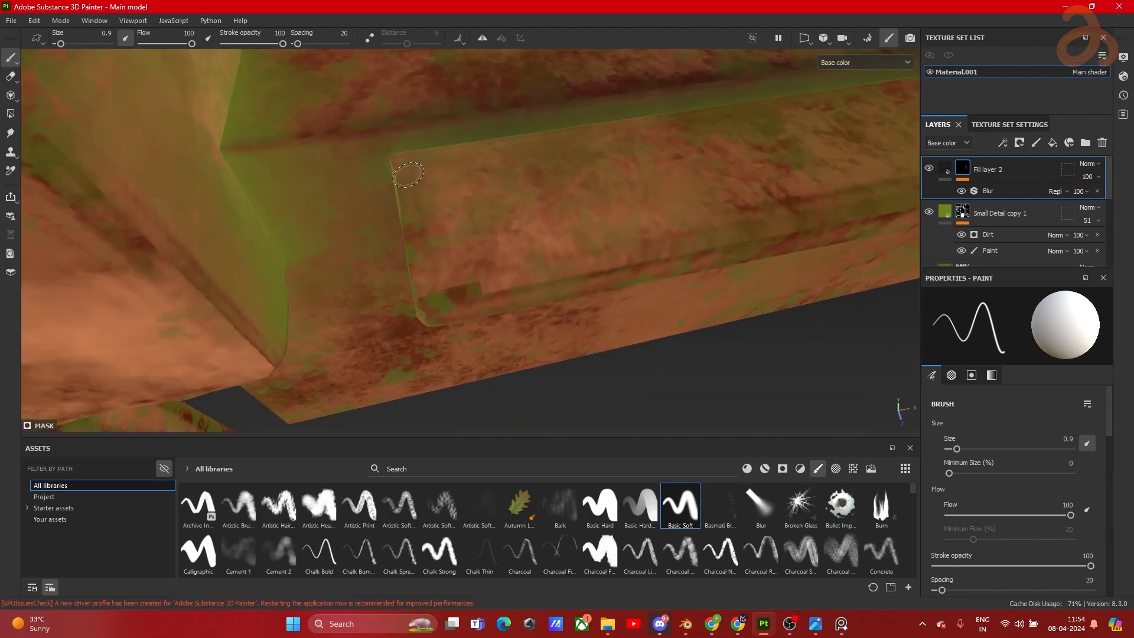
pyautogui.keyDown('ctrl'); pyautogui.moveTo(416, 164); pyautogui.dragTo(442, 164, button='right'); pyautogui.keyUp('ctrl')
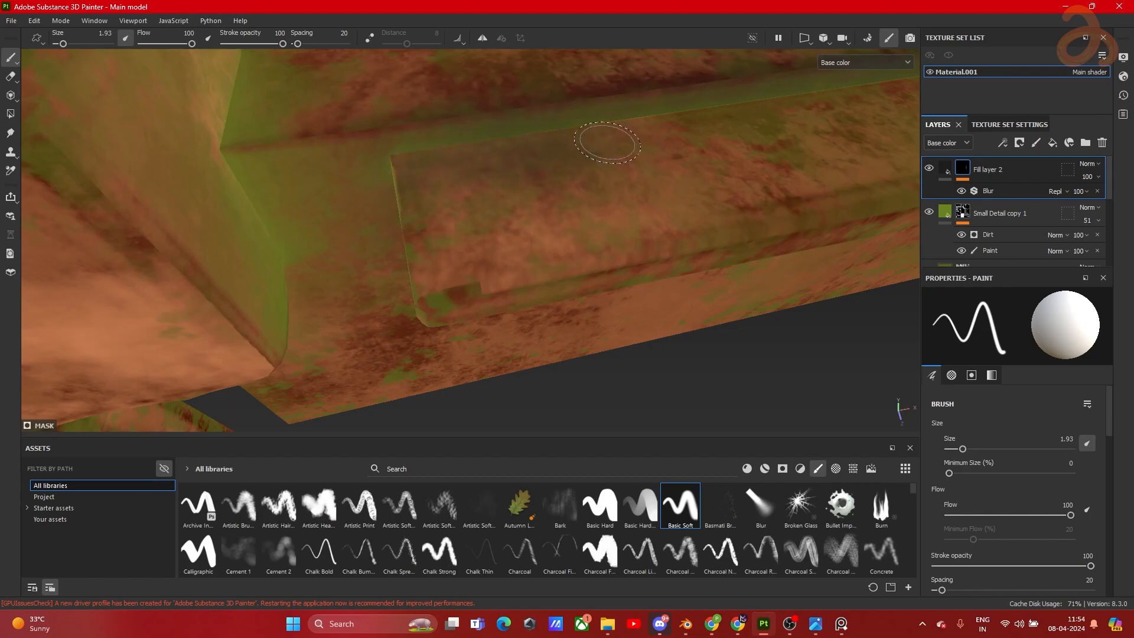
pyautogui.moveTo(718, 125)
pyautogui.keyDown('alt'); pyautogui.mouseDown()
pyautogui.moveTo(415, 213)
pyautogui.moveTo(321, 227)
pyautogui.mouseUp(); pyautogui.keyUp('alt')
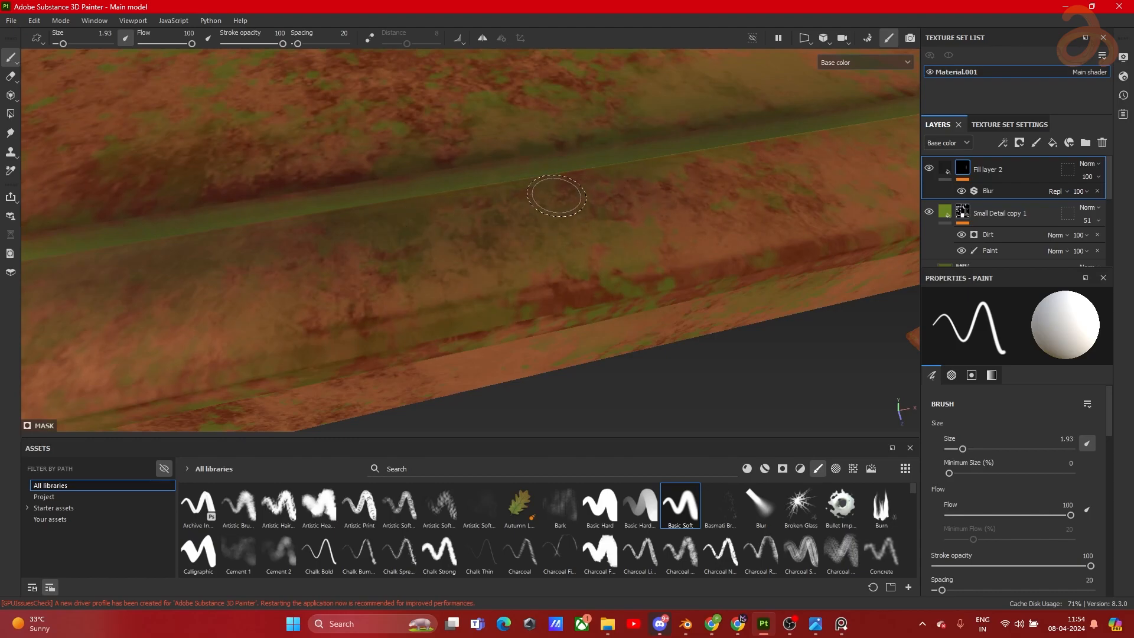
pyautogui.keyDown('alt'); pyautogui.moveTo(764, 177); pyautogui.dragTo(316, 302); pyautogui.keyUp('alt')
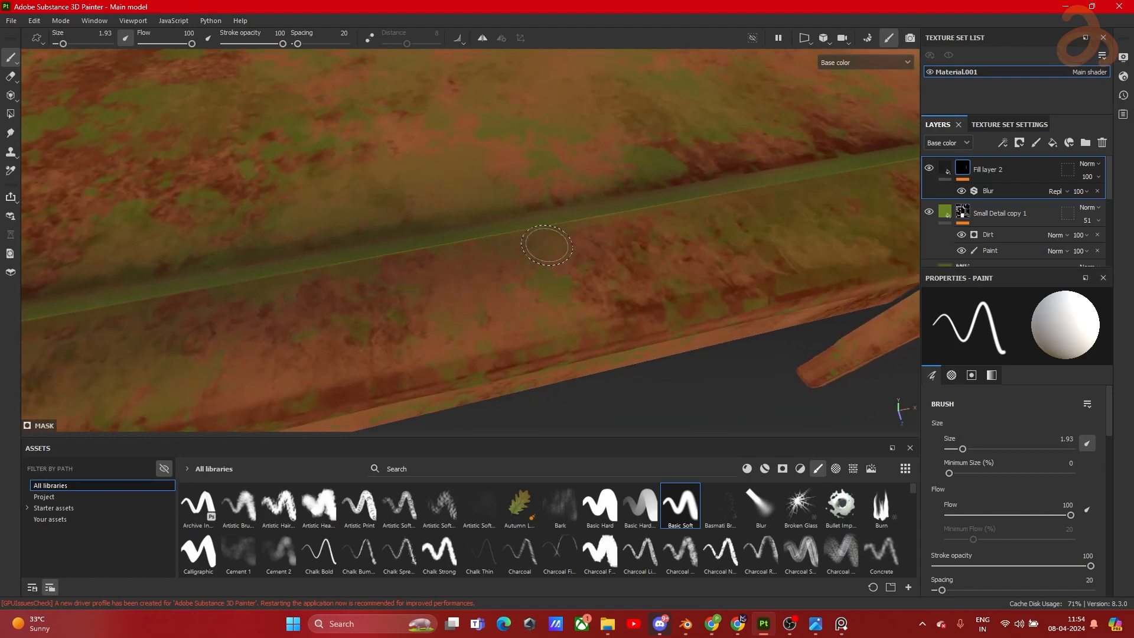
pyautogui.moveTo(749, 203)
pyautogui.keyDown('alt'); pyautogui.mouseDown()
pyautogui.moveTo(676, 225)
pyautogui.moveTo(359, 260)
pyautogui.mouseUp(); pyautogui.keyUp('alt')
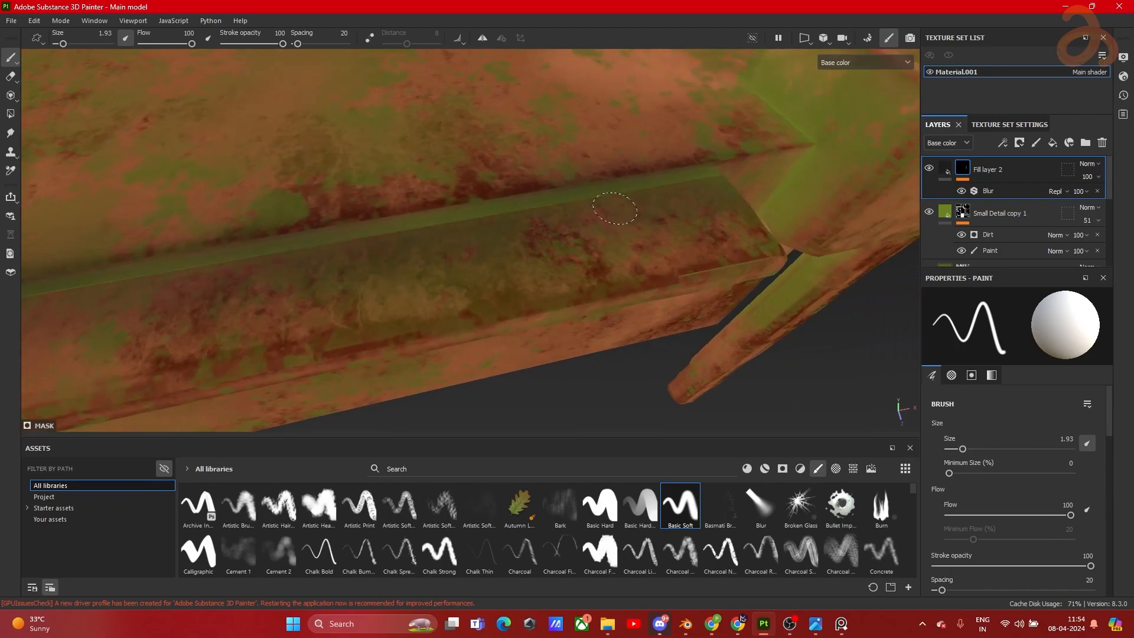
pyautogui.keyDown('alt'); pyautogui.moveTo(463, 232); pyautogui.dragTo(484, 210); pyautogui.keyUp('alt')
pyautogui.scroll(2, 374, 207)
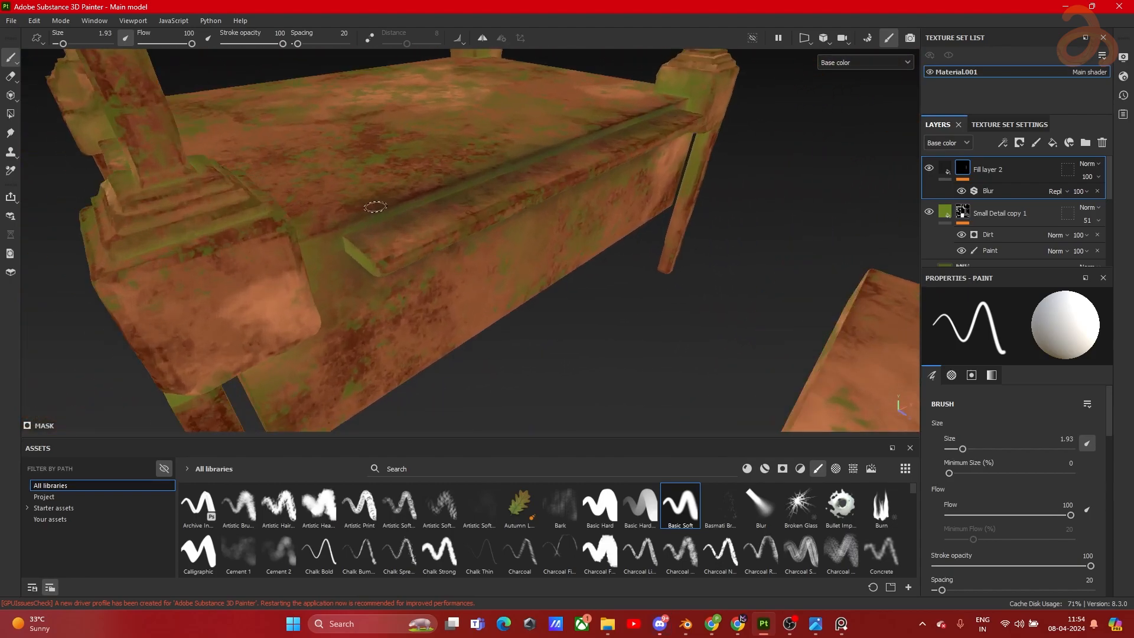
# Step: With the brush size at 4.36, paint dark shading where the corner post block meets the walls and beneath the block
pyautogui.keyDown('alt'); pyautogui.moveTo(375, 207); pyautogui.dragTo(448, 158, button='middle'); pyautogui.keyUp('alt')
pyautogui.keyDown('alt'); pyautogui.moveTo(448, 159); pyautogui.dragTo(456, 190); pyautogui.keyUp('alt')
pyautogui.scroll(4, 455, 190)
pyautogui.moveTo(455, 189)
pyautogui.keyDown('alt'); pyautogui.mouseDown(button='middle')
pyautogui.moveTo(410, 177)
pyautogui.moveTo(419, 164)
pyautogui.mouseUp(button='middle'); pyautogui.keyUp('alt')
pyautogui.moveTo(422, 209)
pyautogui.keyDown('ctrl'); pyautogui.mouseDown(button='right')
pyautogui.moveTo(440, 209)
pyautogui.moveTo(412, 214)
pyautogui.mouseUp(button='right'); pyautogui.keyUp('ctrl')
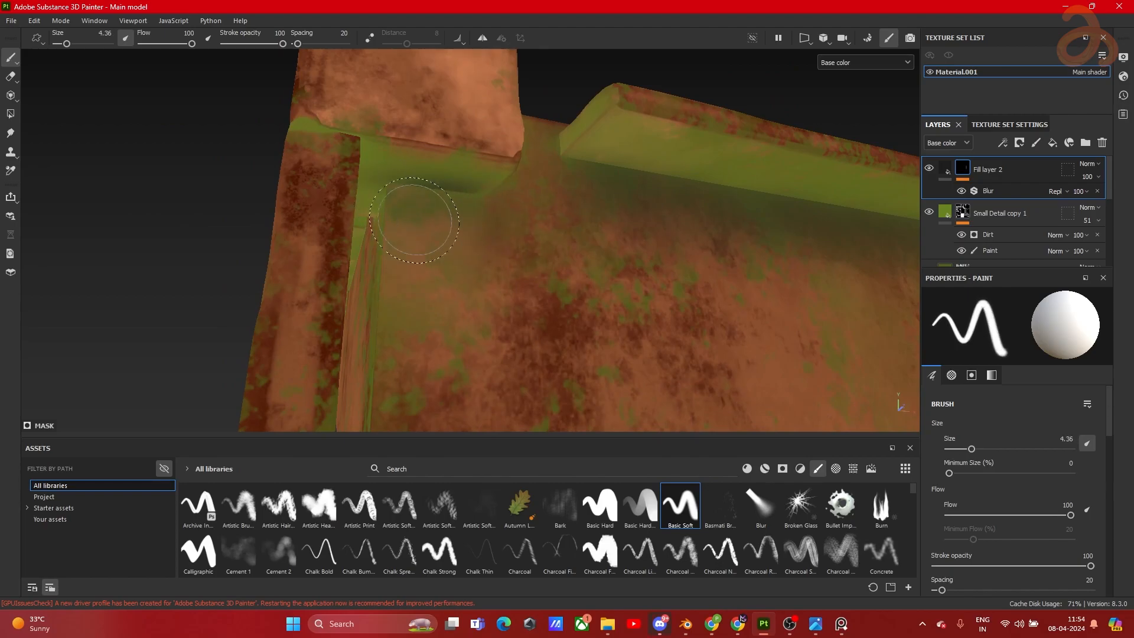
pyautogui.keyDown('alt'); pyautogui.moveTo(492, 227); pyautogui.dragTo(488, 196); pyautogui.keyUp('alt')
pyautogui.moveTo(509, 149); pyautogui.dragTo(513, 108)
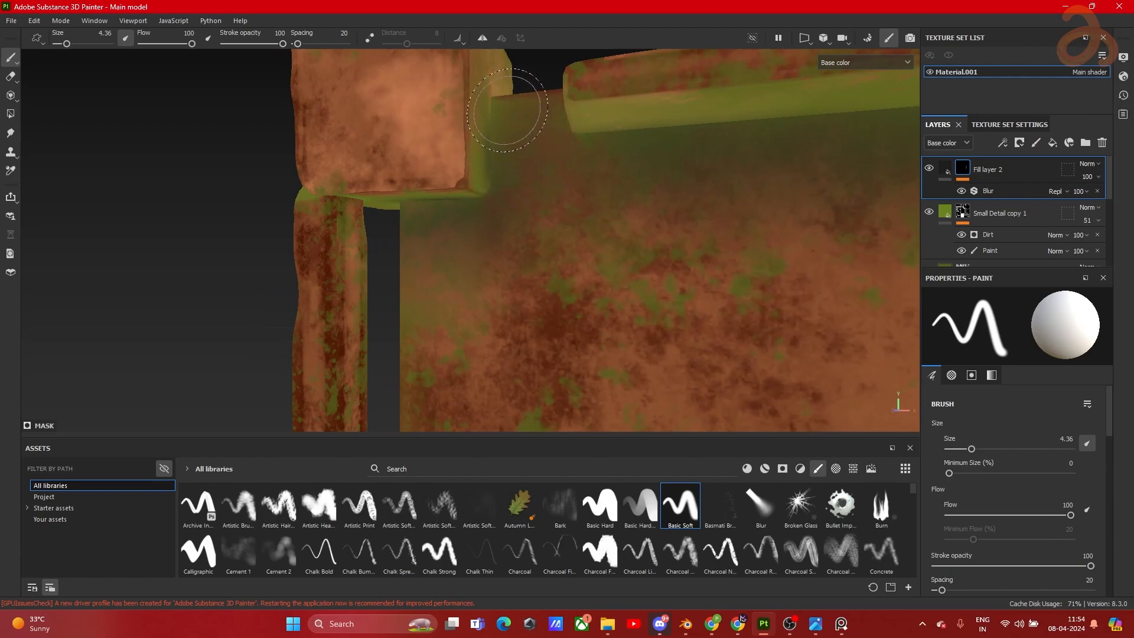
pyautogui.moveTo(462, 231)
pyautogui.keyDown('alt'); pyautogui.mouseDown()
pyautogui.moveTo(493, 177)
pyautogui.moveTo(483, 209)
pyautogui.moveTo(431, 248)
pyautogui.moveTo(689, 233)
pyautogui.moveTo(342, 215)
pyautogui.moveTo(416, 220)
pyautogui.moveTo(397, 244)
pyautogui.moveTo(189, 266)
pyautogui.moveTo(72, 307)
pyautogui.moveTo(433, 157)
pyautogui.moveTo(460, 250)
pyautogui.moveTo(416, 267)
pyautogui.moveTo(393, 254)
pyautogui.moveTo(499, 256)
pyautogui.mouseUp(); pyautogui.keyUp('alt')
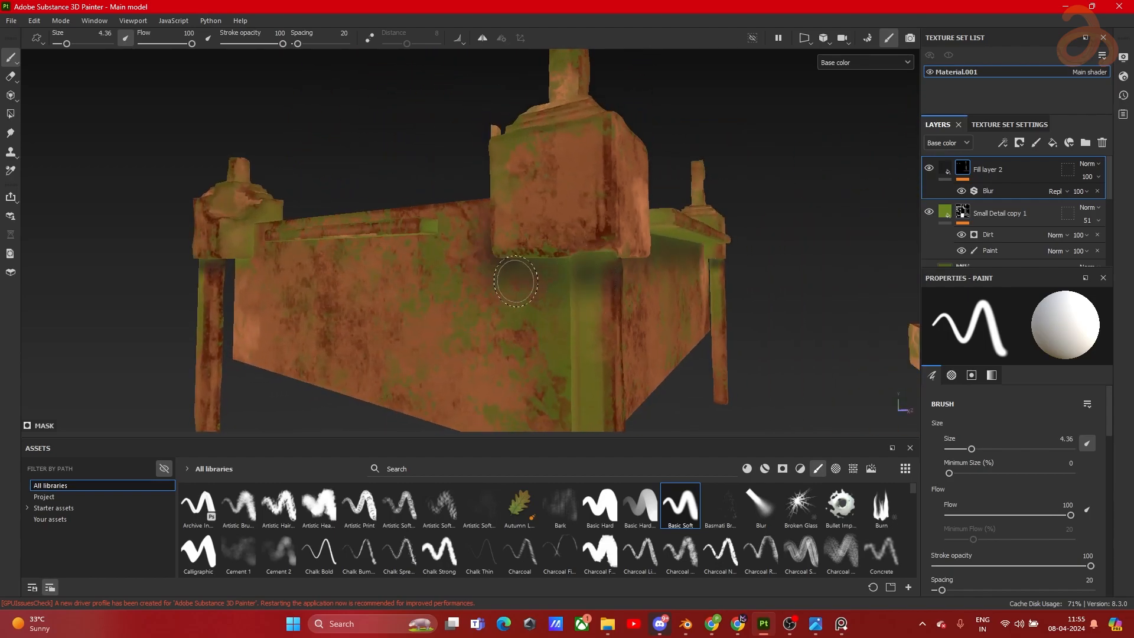
pyautogui.moveTo(600, 242)
pyautogui.keyDown('alt'); pyautogui.mouseDown()
pyautogui.moveTo(187, 241)
pyautogui.moveTo(437, 242)
pyautogui.moveTo(629, 276)
pyautogui.mouseUp(); pyautogui.keyUp('alt')
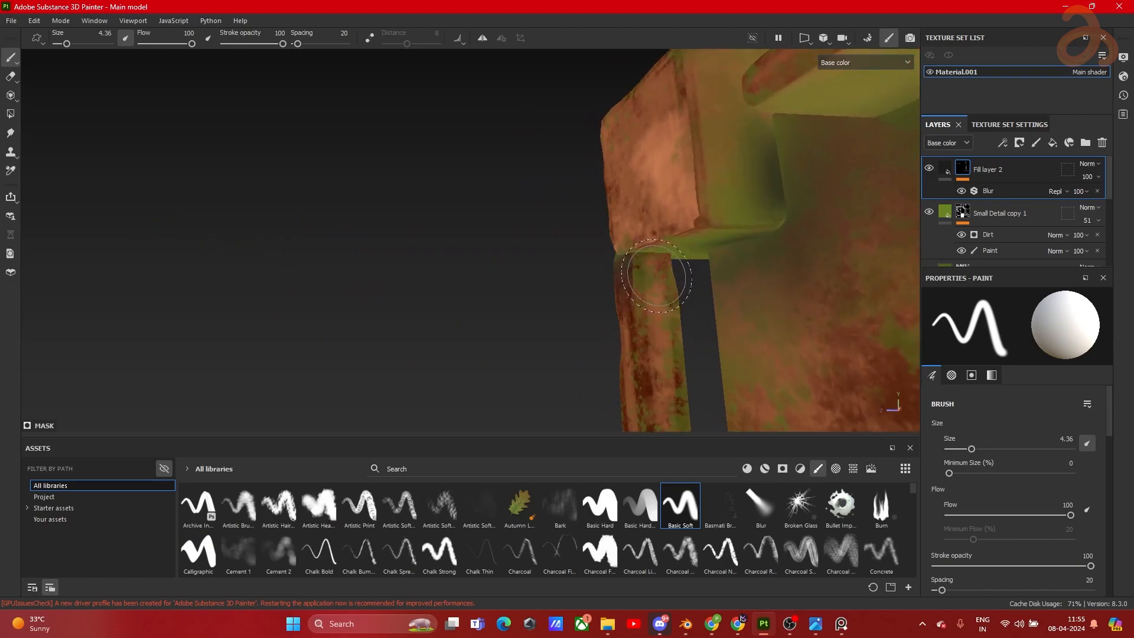
# Step: Set the blur intensity of the dark fill's mask filter to 4.22
pyautogui.click(1004, 191)
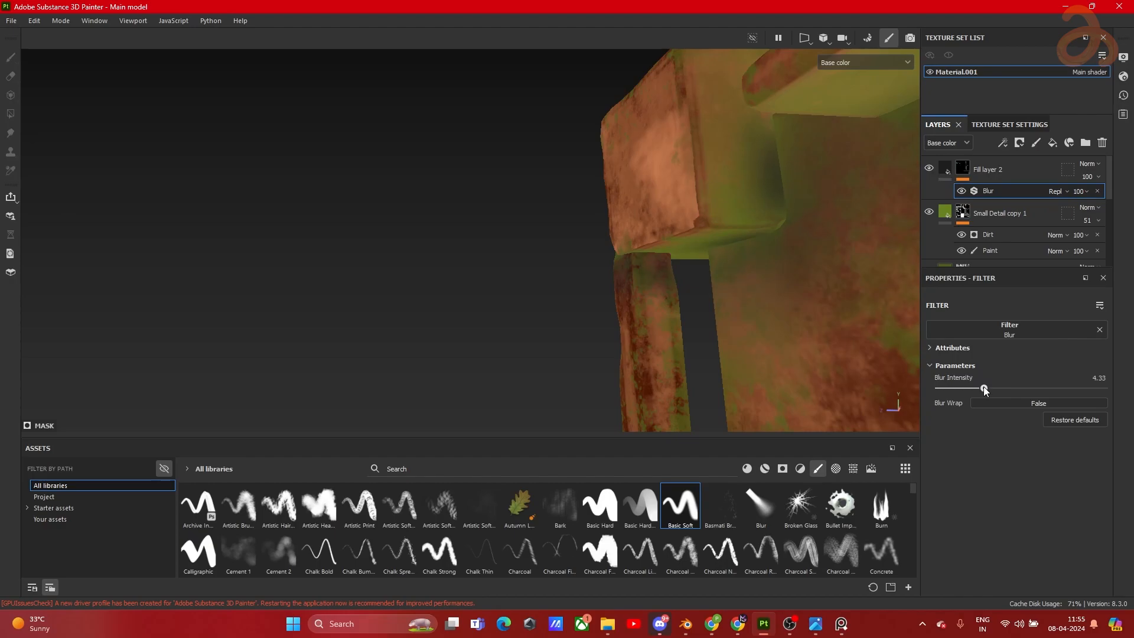
pyautogui.moveTo(980, 387); pyautogui.dragTo(983, 387)
pyautogui.keyDown('alt'); pyautogui.moveTo(423, 220); pyautogui.dragTo(461, 229); pyautogui.keyUp('alt')
pyautogui.keyDown('alt'); pyautogui.moveTo(461, 225); pyautogui.dragTo(558, 241, button='right'); pyautogui.keyUp('alt')
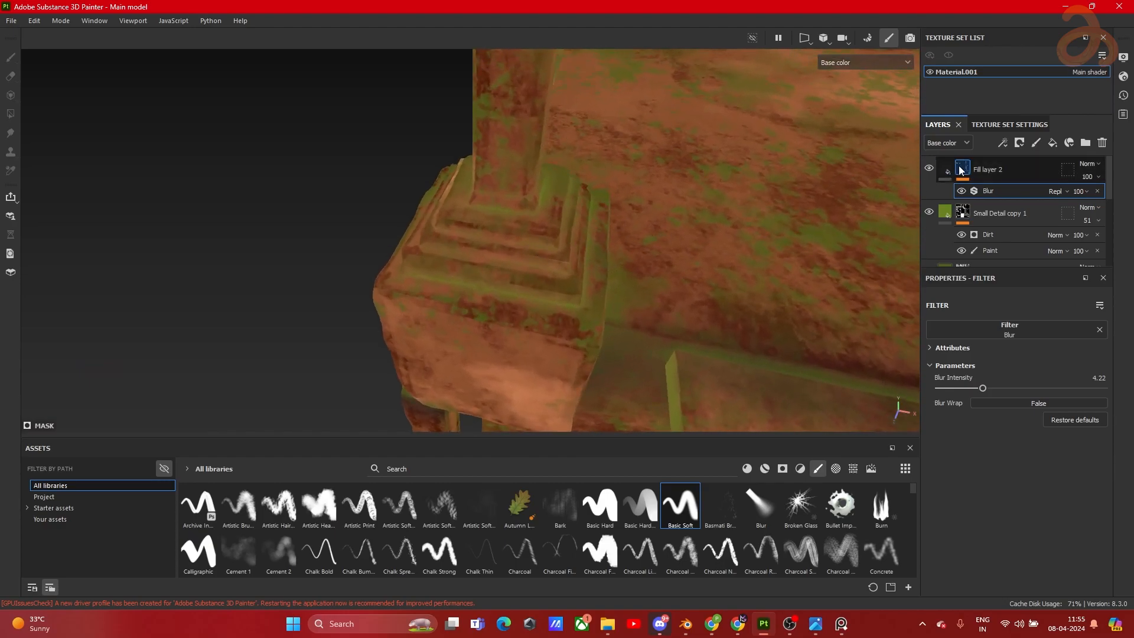
# Step: In the dark fill's mask, paint shading around the bottom of the post's stepped base with the brush size at 1.22
pyautogui.click(961, 169)
pyautogui.scroll(1, 512, 295)
pyautogui.keyDown('ctrl'); pyautogui.moveTo(506, 289); pyautogui.dragTo(484, 289, button='right'); pyautogui.keyUp('ctrl')
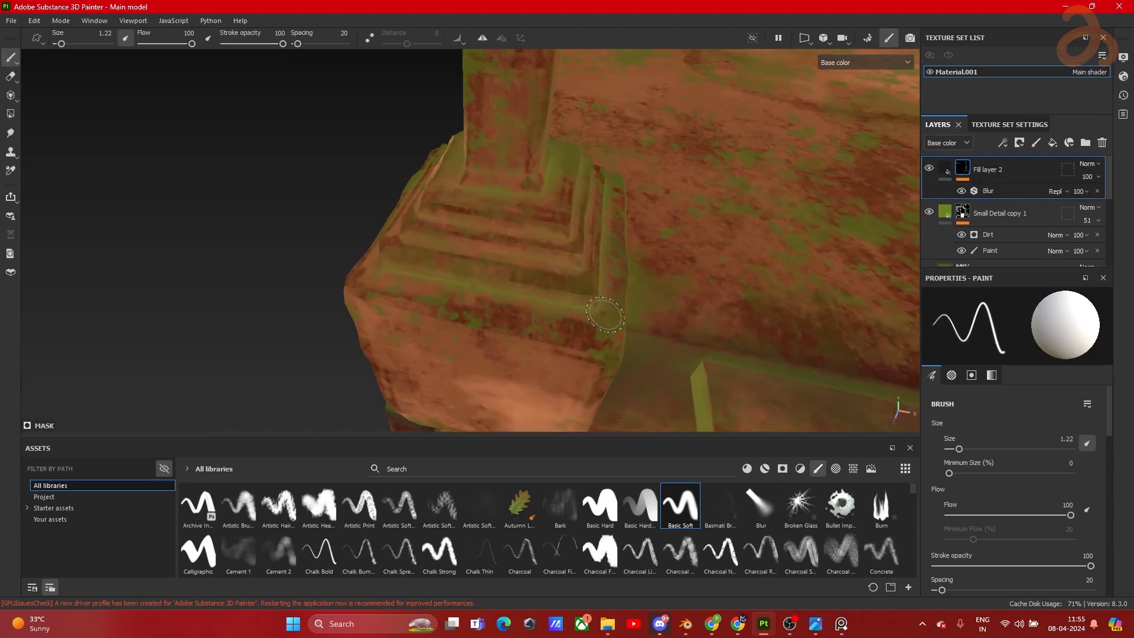
pyautogui.keyDown('alt'); pyautogui.moveTo(378, 278); pyautogui.dragTo(574, 252); pyautogui.keyUp('alt')
pyautogui.keyDown('alt'); pyautogui.moveTo(484, 285); pyautogui.dragTo(555, 233); pyautogui.keyUp('alt')
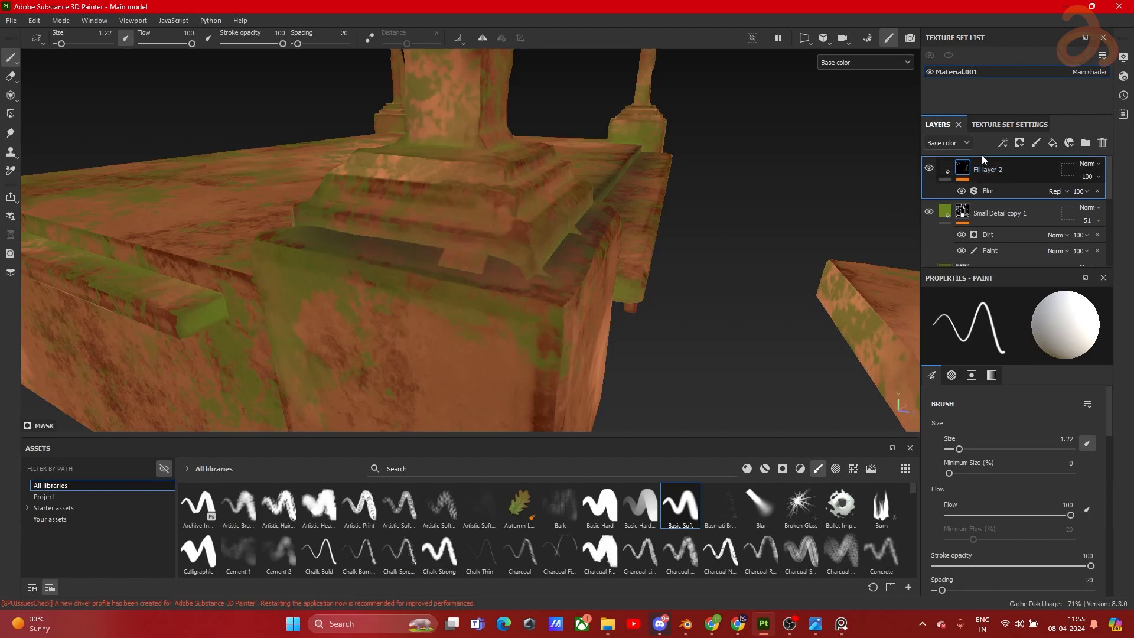
# Step: Try removing the ambient occlusion map and the curvature map from the texture set, undoing each removal
pyautogui.click(1009, 124)
pyautogui.scroll(-5, 1043, 225)
pyautogui.scroll(-2, 1039, 221)
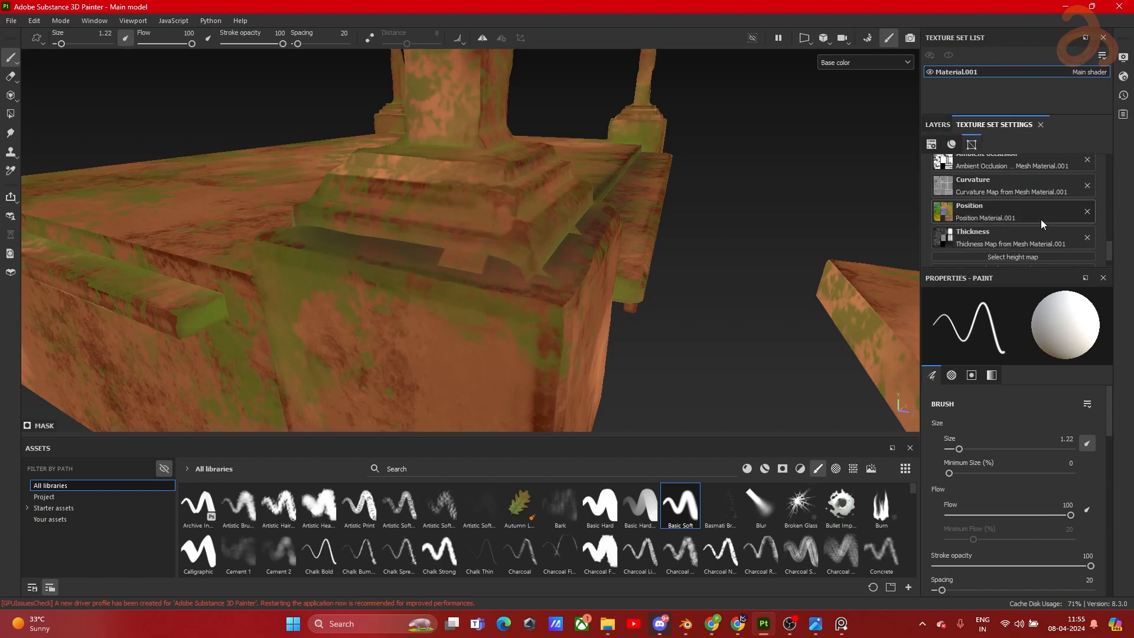
pyautogui.scroll(-2, 1079, 189)
pyautogui.click(1086, 196)
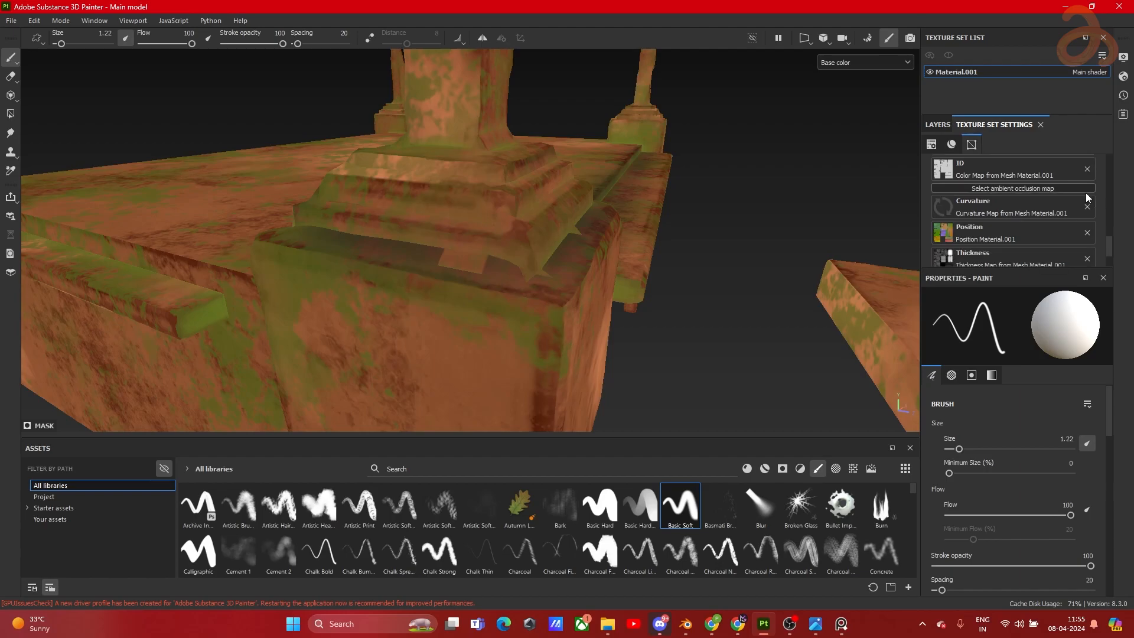
pyautogui.hotkey('ctrl', 'z')
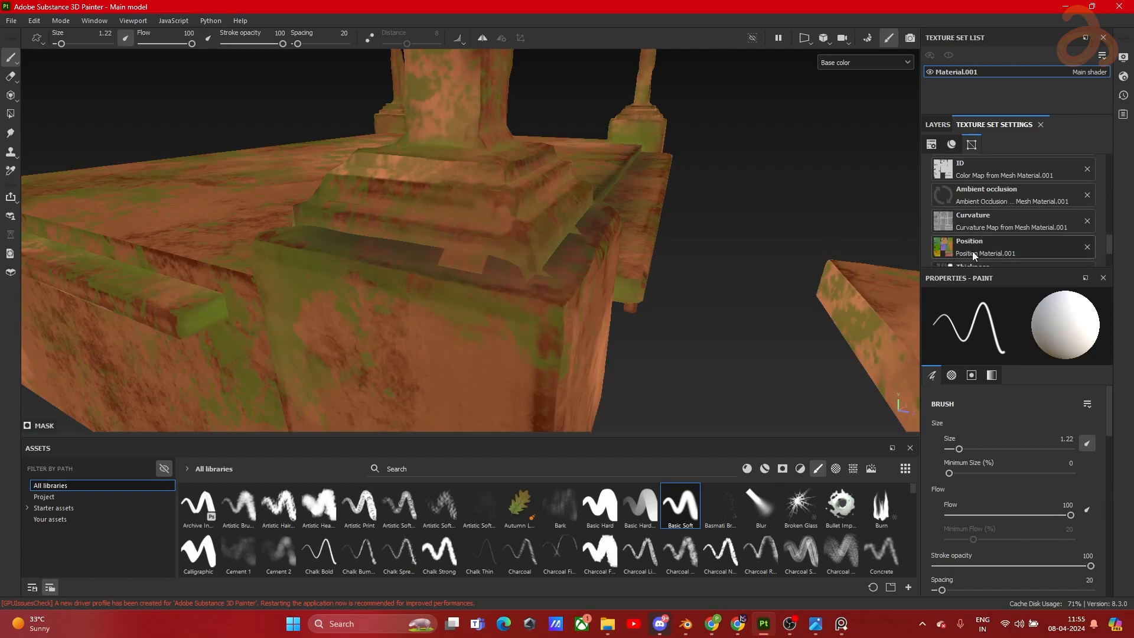
pyautogui.click(1087, 221)
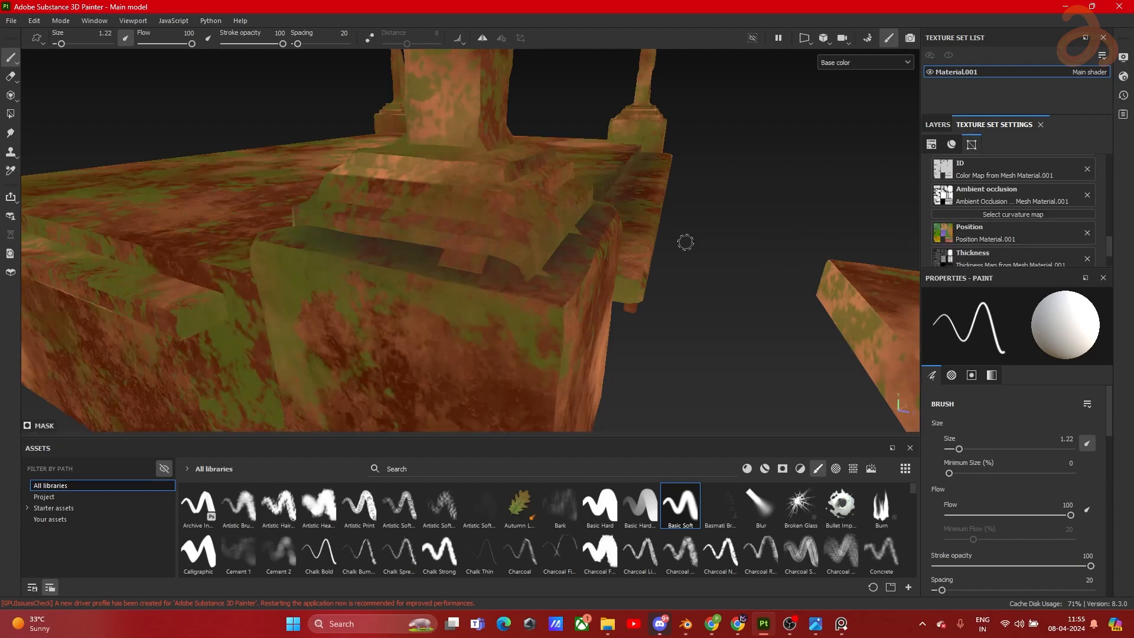
pyautogui.hotkey('ctrl', 'z')
# Step: Paint dark shading in the mask along the upper steps of the corner post's stepped base
pyautogui.keyDown('alt'); pyautogui.moveTo(566, 234); pyautogui.dragTo(465, 241); pyautogui.keyUp('alt')
pyautogui.keyDown('alt'); pyautogui.moveTo(368, 239); pyautogui.dragTo(454, 232, button='right'); pyautogui.keyUp('alt')
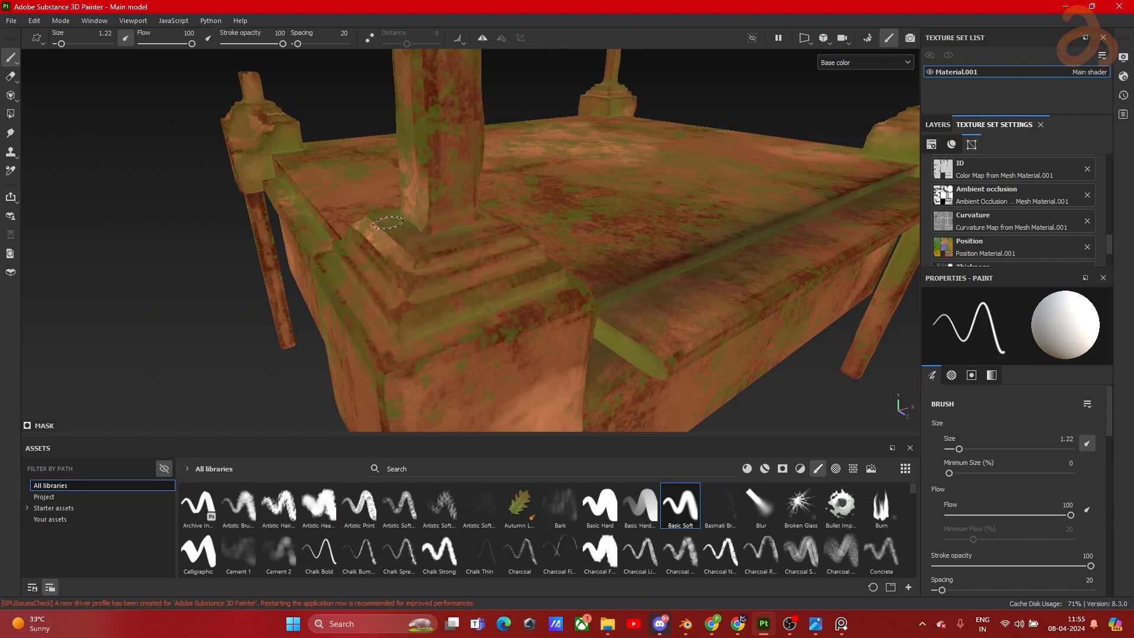
pyautogui.keyDown('alt'); pyautogui.moveTo(384, 255); pyautogui.dragTo(461, 263); pyautogui.keyUp('alt')
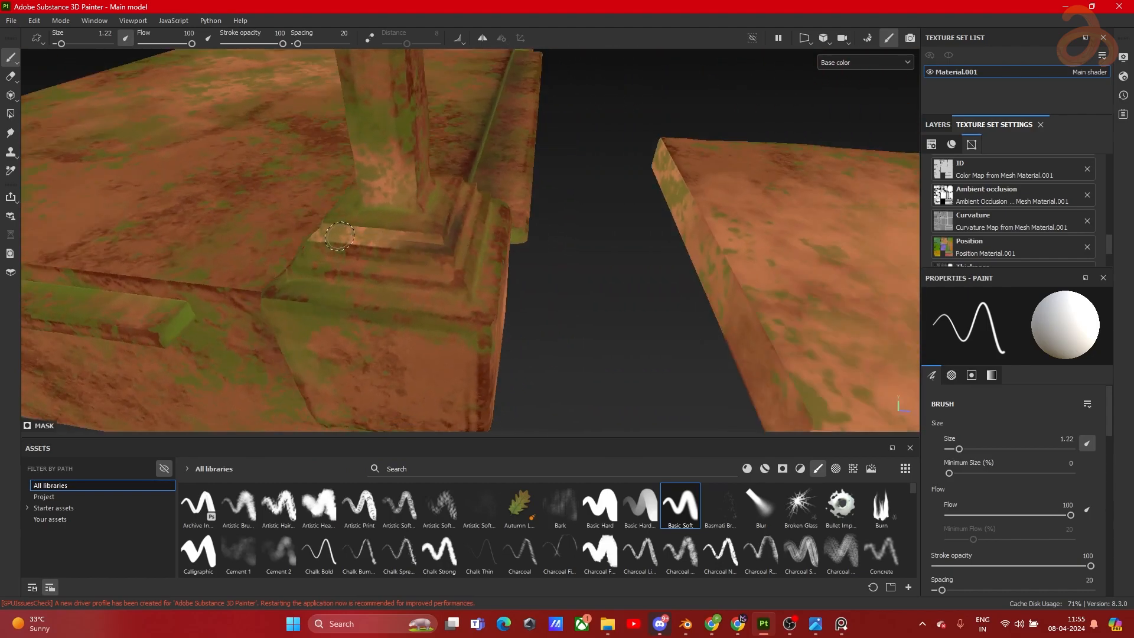
pyautogui.keyDown('alt'); pyautogui.moveTo(338, 236); pyautogui.dragTo(567, 226); pyautogui.keyUp('alt')
pyautogui.moveTo(341, 274)
pyautogui.keyDown('alt'); pyautogui.mouseDown()
pyautogui.moveTo(220, 203)
pyautogui.moveTo(344, 210)
pyautogui.moveTo(248, 201)
pyautogui.moveTo(435, 263)
pyautogui.moveTo(498, 247)
pyautogui.mouseUp(); pyautogui.keyUp('alt')
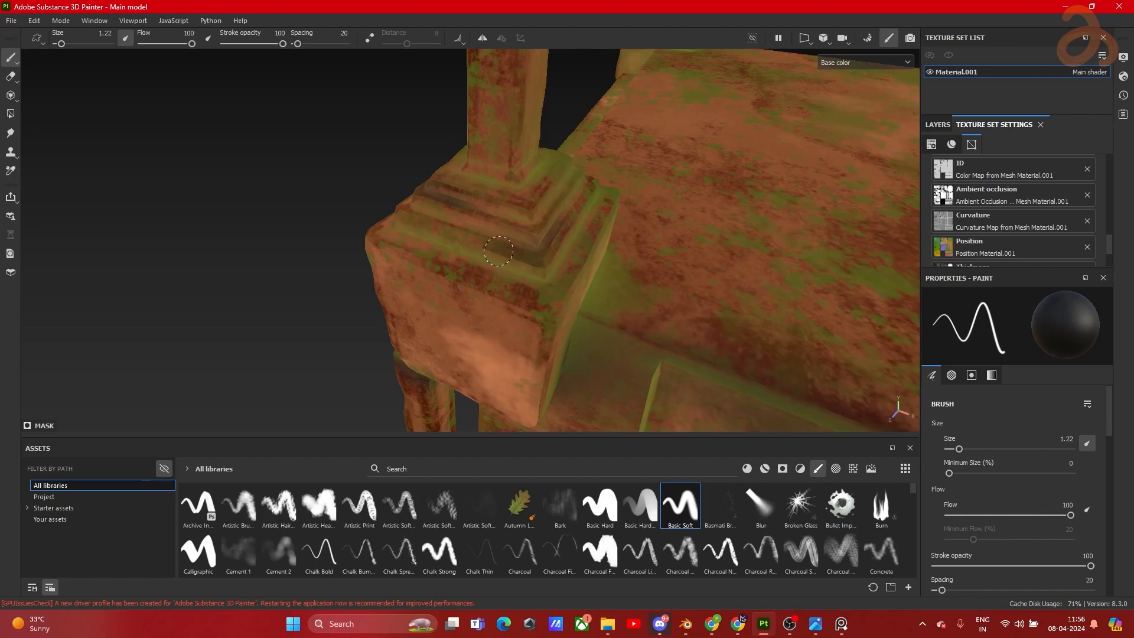
# Step: Paint dark shading in the mask around the lowest step of the neighbouring post's base
pyautogui.scroll(-5, 504, 241)
pyautogui.keyDown('alt'); pyautogui.moveTo(716, 233); pyautogui.dragTo(439, 95, button='middle'); pyautogui.keyUp('alt')
pyautogui.scroll(3, 502, 155)
pyautogui.scroll(-3, 497, 169)
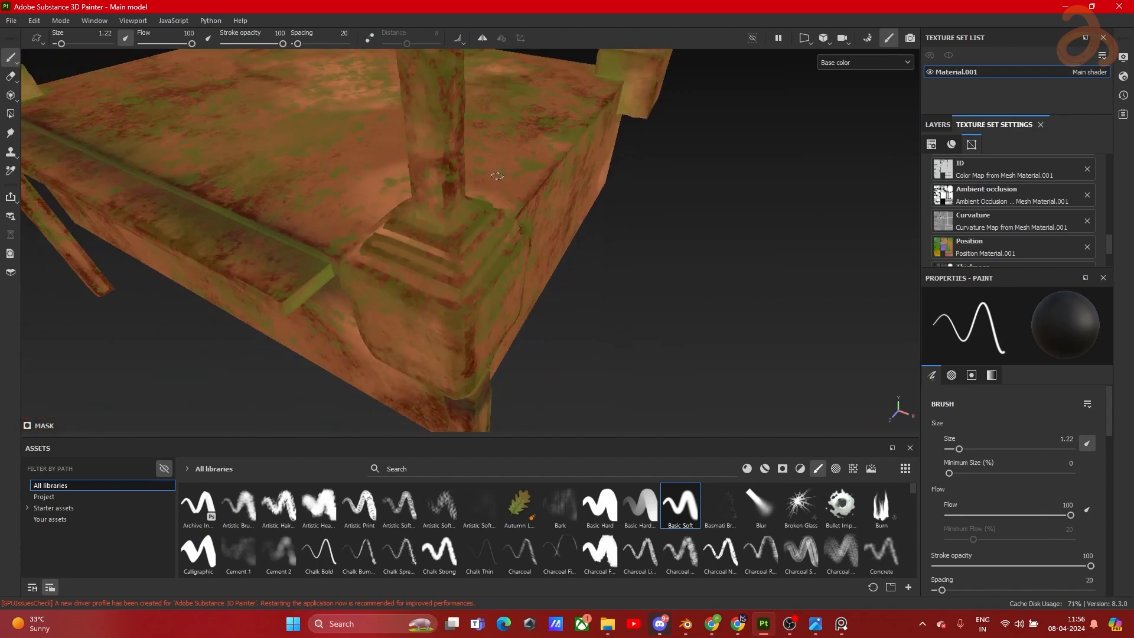
pyautogui.keyDown('alt'); pyautogui.moveTo(497, 171); pyautogui.dragTo(434, 165); pyautogui.keyUp('alt')
pyautogui.scroll(1, 468, 260)
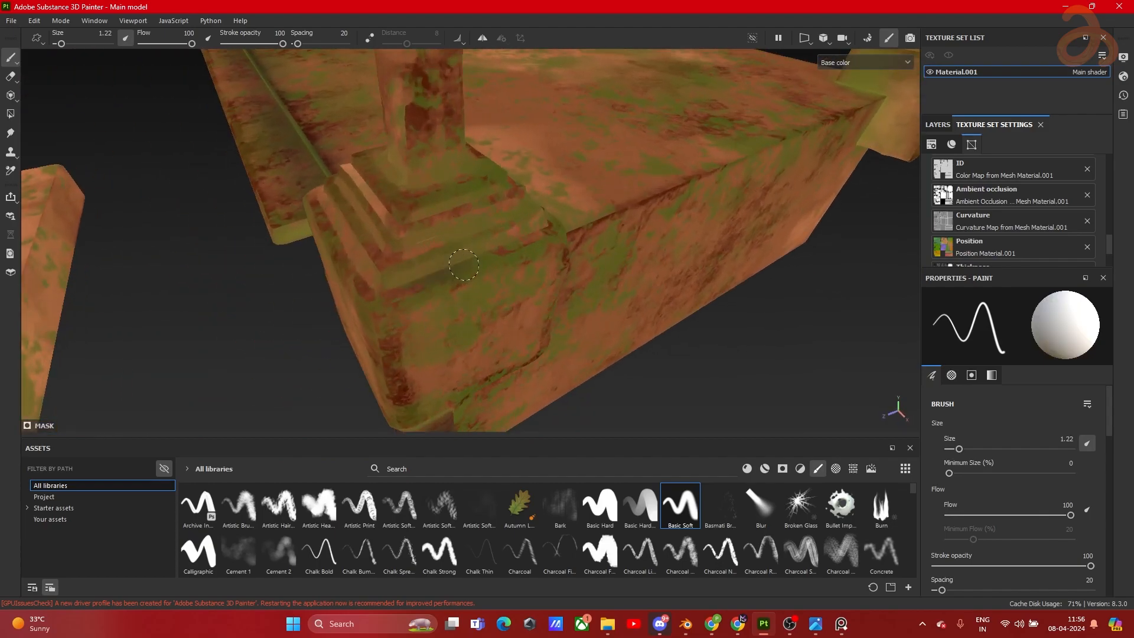
pyautogui.keyDown('alt'); pyautogui.moveTo(512, 252); pyautogui.dragTo(467, 288); pyautogui.keyUp('alt')
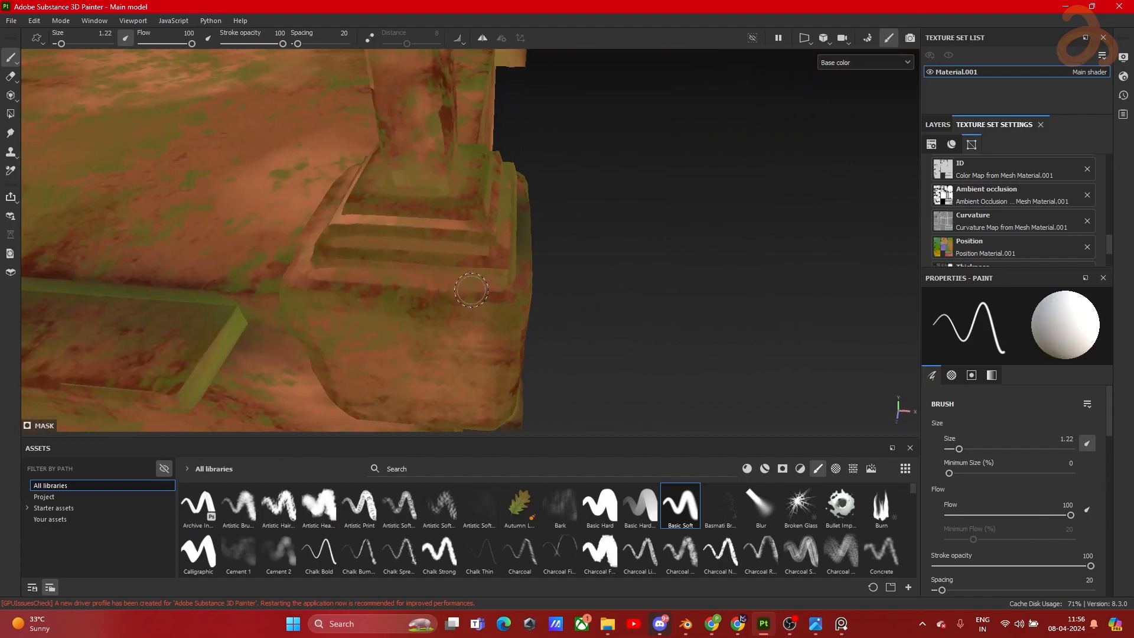
pyautogui.keyDown('alt'); pyautogui.moveTo(330, 276); pyautogui.dragTo(567, 225); pyautogui.keyUp('alt')
pyautogui.moveTo(294, 279); pyautogui.dragTo(204, 261)
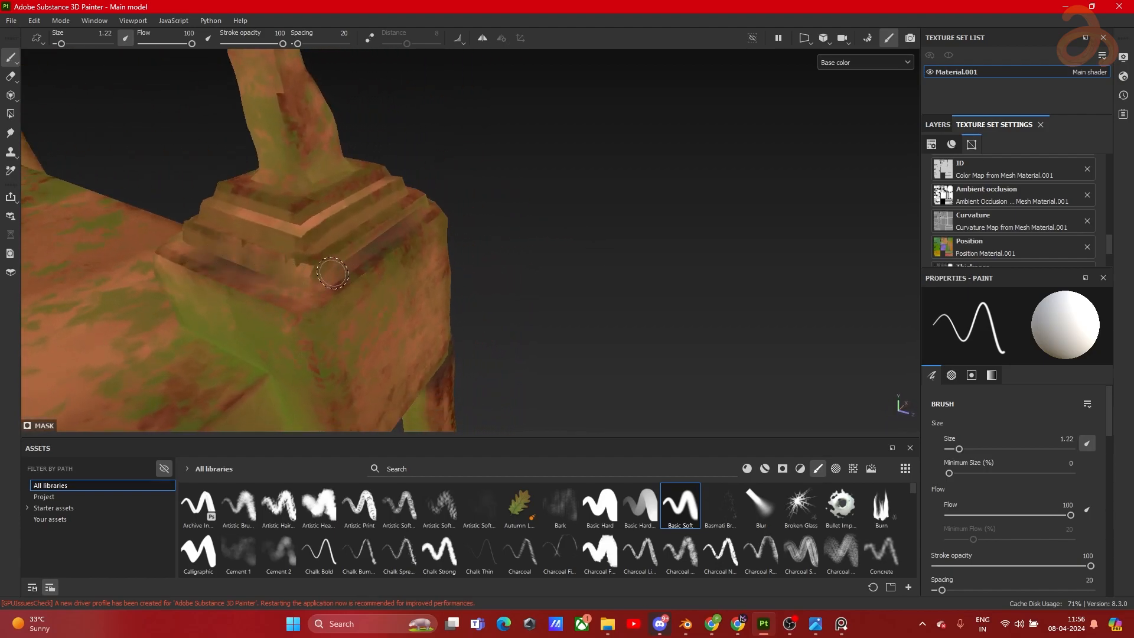
# Step: With the brush size at 2.84, paint dark shading along the seam between that post block and the wall and beneath the block
pyautogui.keyDown('alt'); pyautogui.moveTo(331, 274); pyautogui.dragTo(361, 188, button='middle'); pyautogui.keyUp('alt')
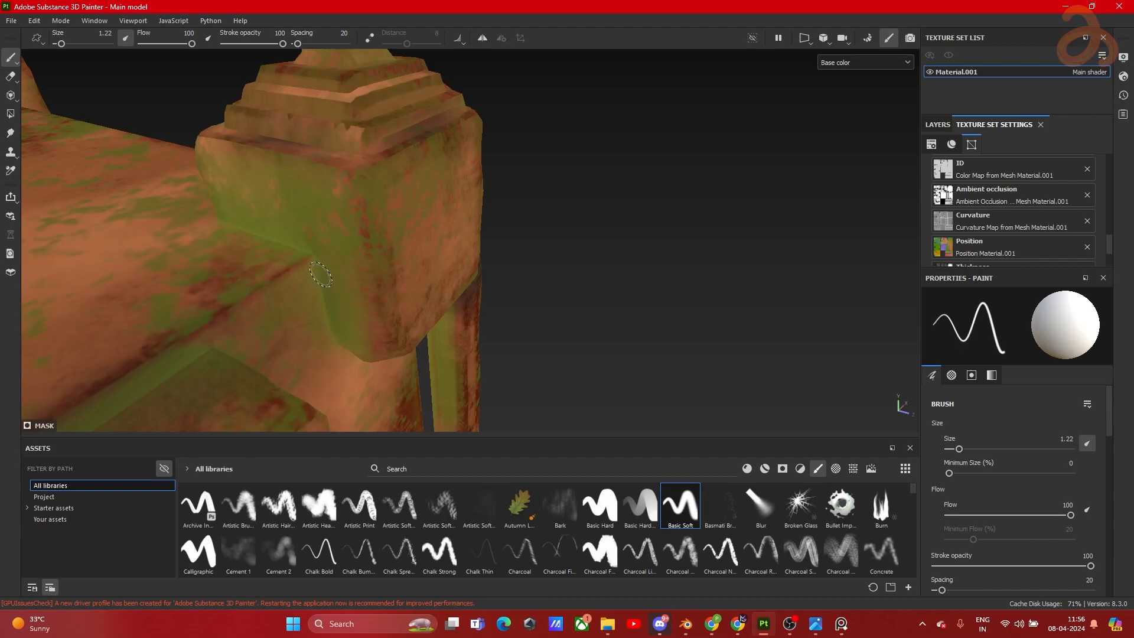
pyautogui.keyDown('ctrl'); pyautogui.moveTo(324, 298); pyautogui.dragTo(353, 299, button='right'); pyautogui.keyUp('ctrl')
pyautogui.moveTo(331, 304)
pyautogui.keyDown('alt'); pyautogui.mouseDown()
pyautogui.moveTo(328, 265)
pyautogui.moveTo(361, 346)
pyautogui.moveTo(317, 340)
pyautogui.mouseUp(); pyautogui.keyUp('alt')
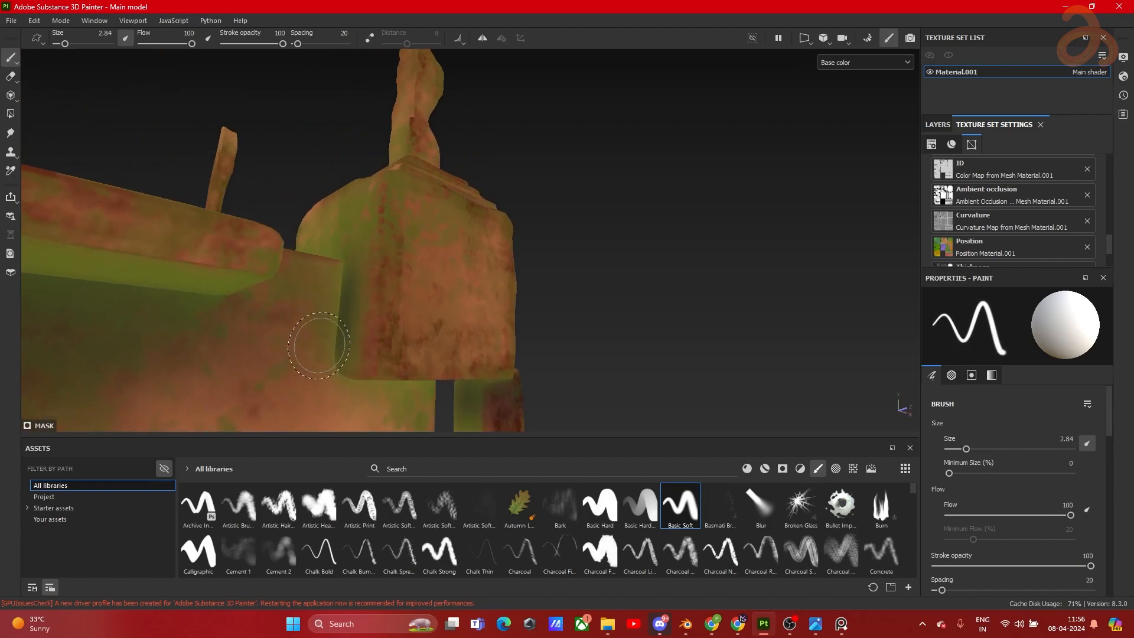
pyautogui.keyDown('alt'); pyautogui.moveTo(402, 322); pyautogui.dragTo(418, 201, button='middle'); pyautogui.keyUp('alt')
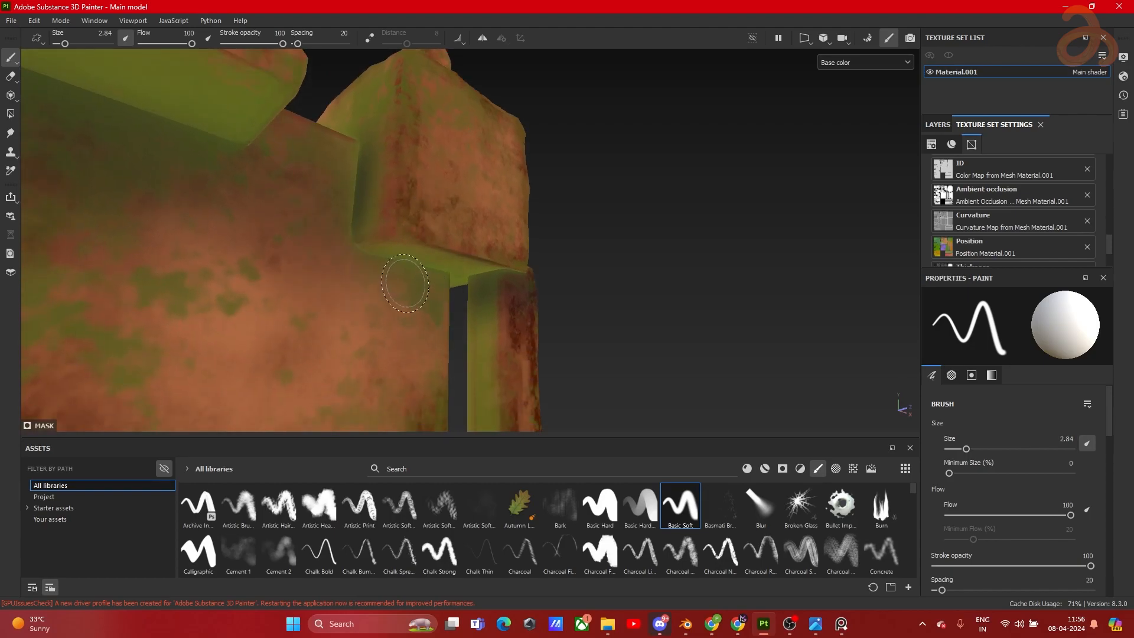
pyautogui.keyDown('alt'); pyautogui.moveTo(340, 283); pyautogui.dragTo(246, 284); pyautogui.keyUp('alt')
pyautogui.keyDown('alt'); pyautogui.moveTo(512, 265); pyautogui.dragTo(423, 272); pyautogui.keyUp('alt')
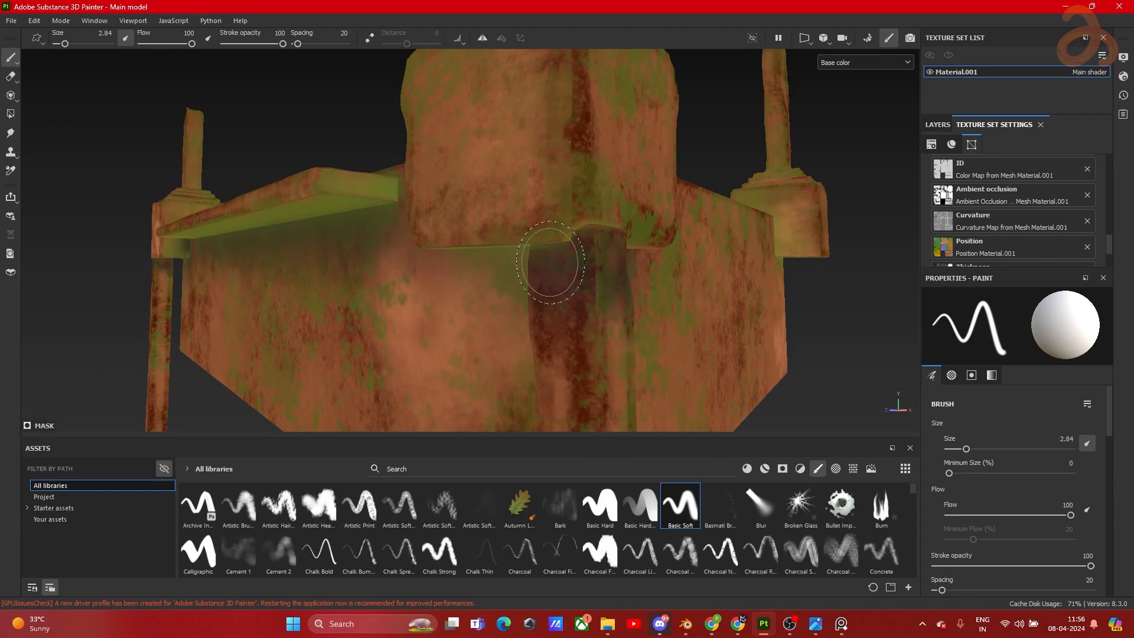
# Step: Undo the stray stroke under the block, and paint dark shading down the block's outer corner and on the adjoining side wall
pyautogui.moveTo(551, 261); pyautogui.dragTo(611, 250)
pyautogui.hotkey('ctrl', 'z')
pyautogui.moveTo(620, 172)
pyautogui.keyDown('alt'); pyautogui.mouseDown()
pyautogui.moveTo(533, 171)
pyautogui.moveTo(564, 328)
pyautogui.mouseUp(); pyautogui.keyUp('alt')
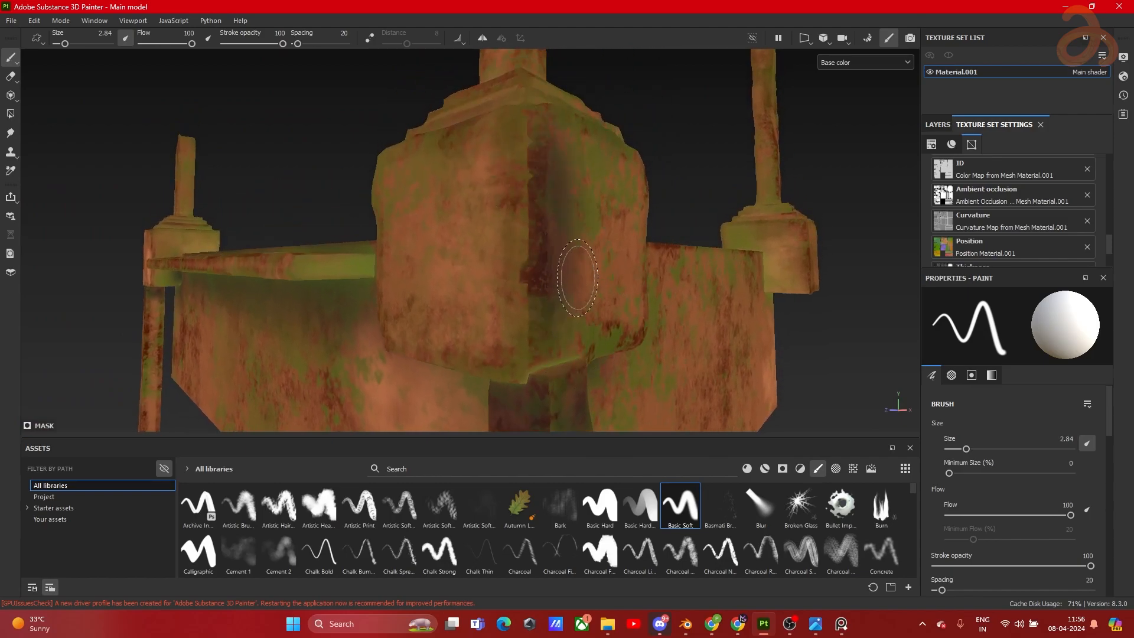
pyautogui.scroll(-3, 591, 286)
pyautogui.keyDown('alt'); pyautogui.moveTo(678, 251); pyautogui.dragTo(348, 250); pyautogui.keyUp('alt')
pyautogui.keyDown('alt'); pyautogui.moveTo(635, 232); pyautogui.dragTo(444, 160, button='middle'); pyautogui.keyUp('alt')
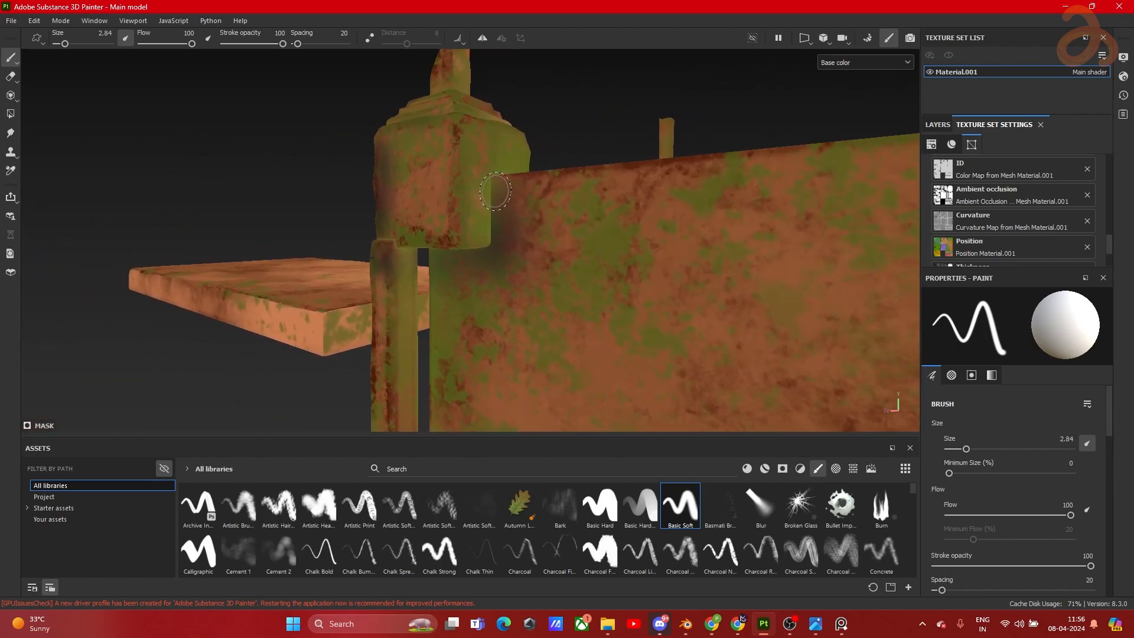
# Step: Paint dark shading on the side wall where it meets the post block at the wall's other end
pyautogui.scroll(-3, 581, 254)
pyautogui.keyDown('alt'); pyautogui.moveTo(730, 237); pyautogui.dragTo(339, 274, button='middle'); pyautogui.keyUp('alt')
pyautogui.keyDown('alt'); pyautogui.moveTo(528, 226); pyautogui.dragTo(782, 270); pyautogui.keyUp('alt')
pyautogui.scroll(3, 521, 251)
pyautogui.keyDown('alt'); pyautogui.moveTo(384, 168); pyautogui.dragTo(441, 226); pyautogui.keyUp('alt')
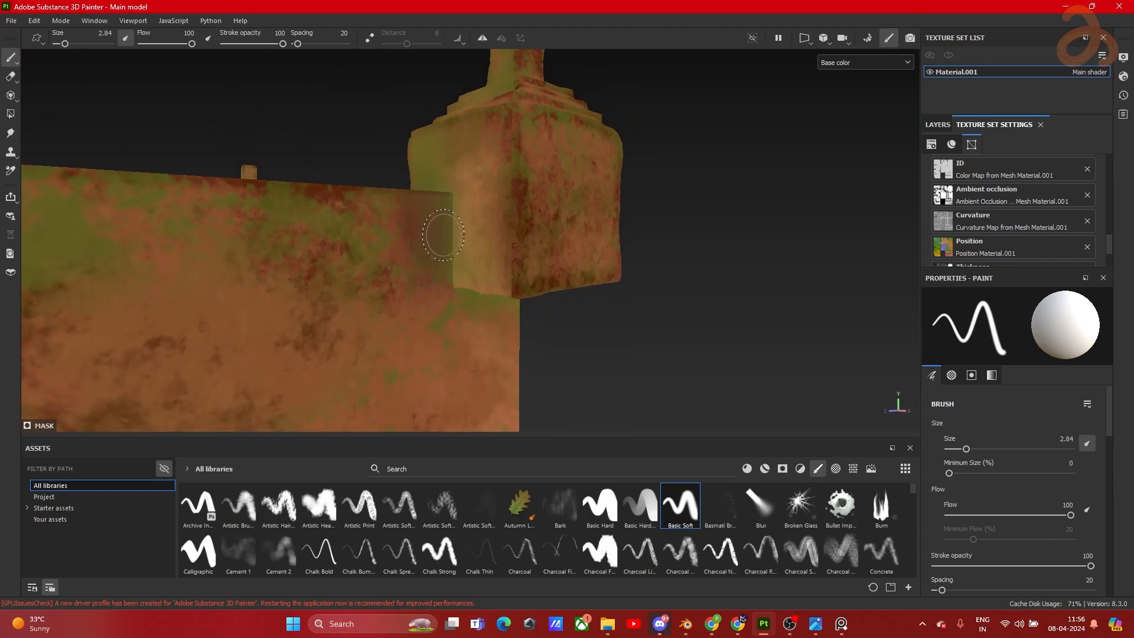
pyautogui.moveTo(451, 273)
pyautogui.keyDown('alt'); pyautogui.mouseDown()
pyautogui.moveTo(407, 254)
pyautogui.moveTo(496, 297)
pyautogui.moveTo(378, 286)
pyautogui.mouseUp(); pyautogui.keyUp('alt')
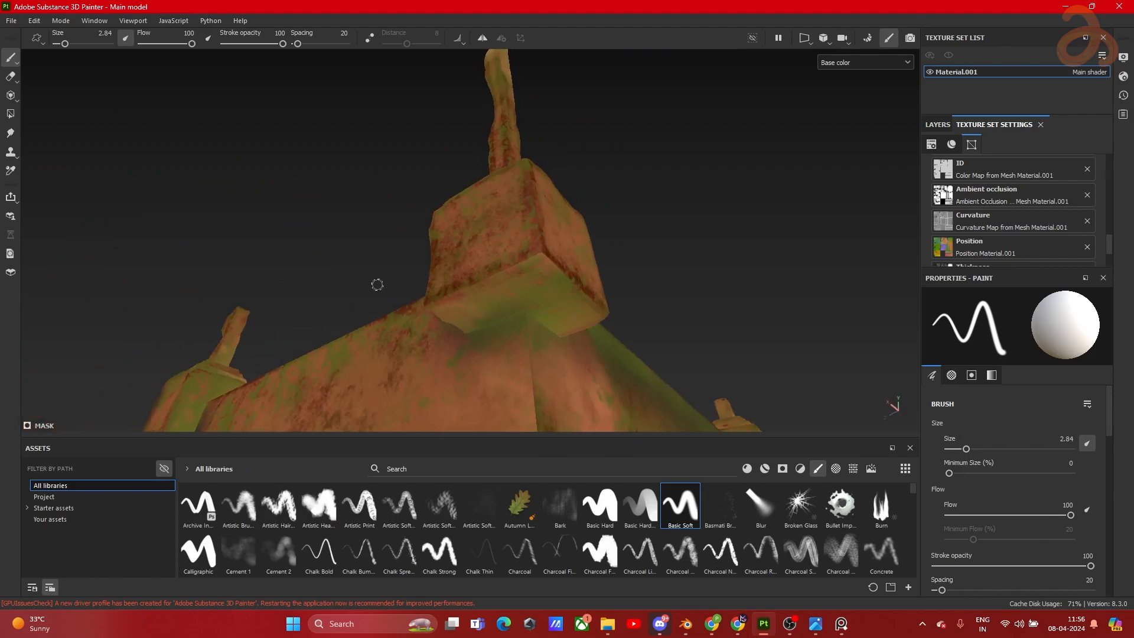
# Step: Paint dark shading under the post block and on the adjoining wall faces around the remaining corner
pyautogui.moveTo(498, 286)
pyautogui.keyDown('alt'); pyautogui.mouseDown()
pyautogui.moveTo(512, 322)
pyautogui.moveTo(605, 326)
pyautogui.moveTo(548, 367)
pyautogui.moveTo(607, 354)
pyautogui.moveTo(608, 264)
pyautogui.mouseUp(); pyautogui.keyUp('alt')
pyautogui.moveTo(619, 354)
pyautogui.mouseDown()
pyautogui.moveTo(575, 366)
pyautogui.moveTo(633, 289)
pyautogui.moveTo(549, 276)
pyautogui.moveTo(628, 301)
pyautogui.mouseUp()
pyautogui.keyDown('alt'); pyautogui.moveTo(596, 337); pyautogui.dragTo(527, 250); pyautogui.keyUp('alt')
pyautogui.keyDown('alt'); pyautogui.moveTo(492, 304); pyautogui.dragTo(597, 324); pyautogui.keyUp('alt')
pyautogui.keyDown('alt'); pyautogui.moveTo(401, 266); pyautogui.dragTo(447, 276); pyautogui.keyUp('alt')
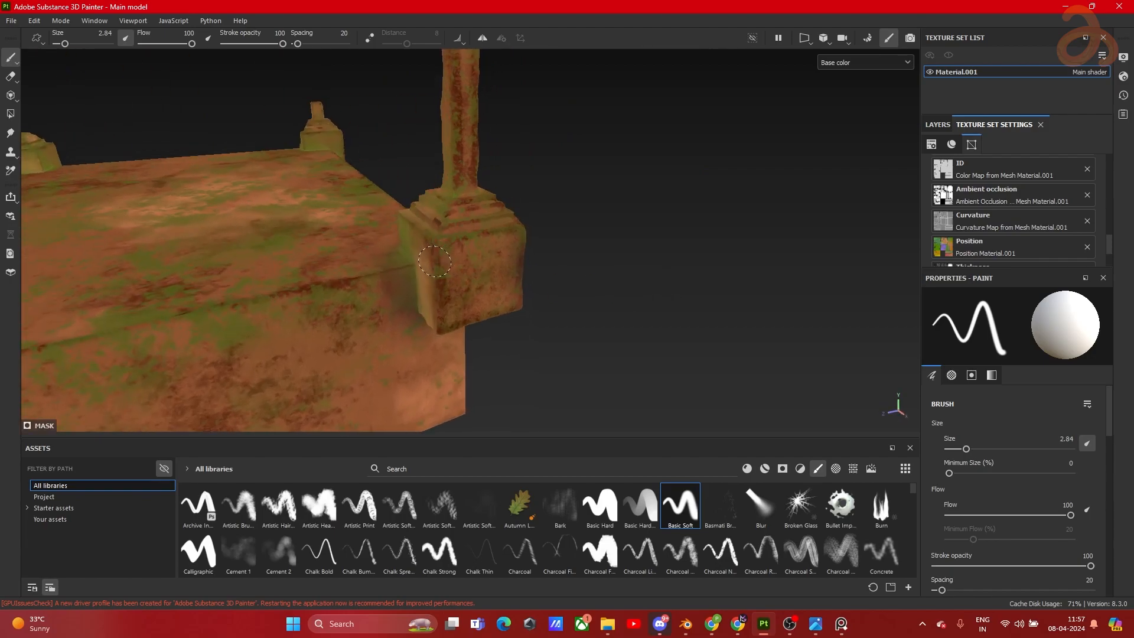
pyautogui.keyDown('alt'); pyautogui.moveTo(544, 315); pyautogui.dragTo(467, 233); pyautogui.keyUp('alt')
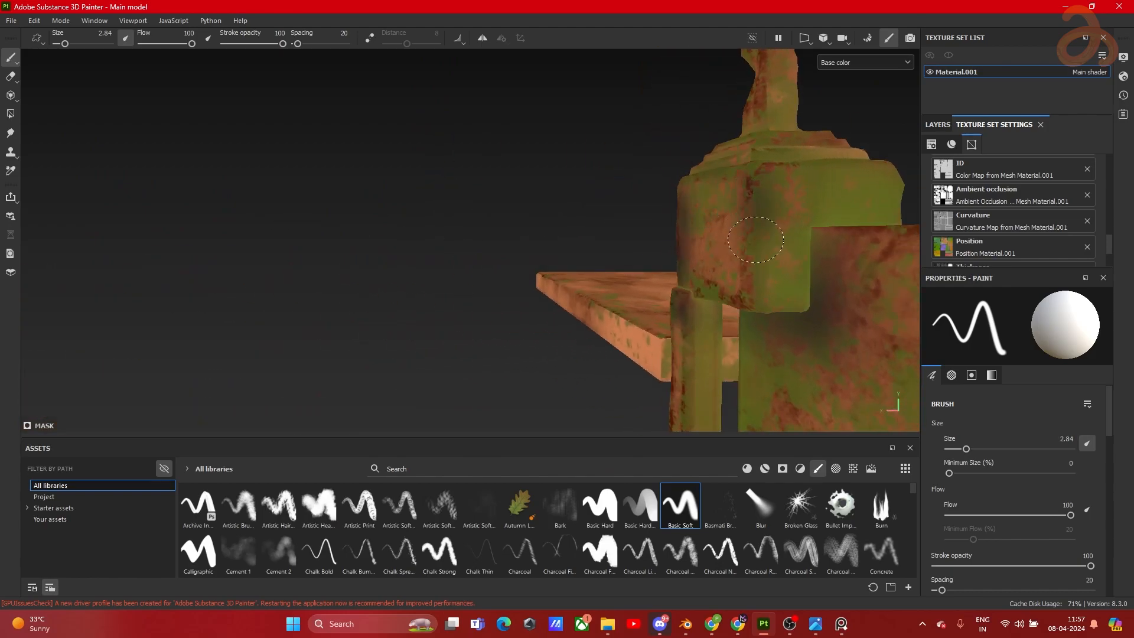
# Step: With the brush size at 2.99, undo the stroke down the post block's vertical corner and repaint dark shading on the side meeting the wall
pyautogui.keyDown('alt'); pyautogui.moveTo(550, 199); pyautogui.dragTo(895, 178); pyautogui.keyUp('alt')
pyautogui.keyDown('alt'); pyautogui.moveTo(807, 134); pyautogui.dragTo(569, 167); pyautogui.keyUp('alt')
pyautogui.moveTo(568, 237)
pyautogui.keyDown('alt'); pyautogui.mouseDown()
pyautogui.moveTo(648, 194)
pyautogui.moveTo(620, 219)
pyautogui.mouseUp(); pyautogui.keyUp('alt')
pyautogui.keyDown('ctrl'); pyautogui.moveTo(568, 201); pyautogui.dragTo(520, 200, button='right'); pyautogui.keyUp('ctrl')
pyautogui.scroll(3, 561, 175)
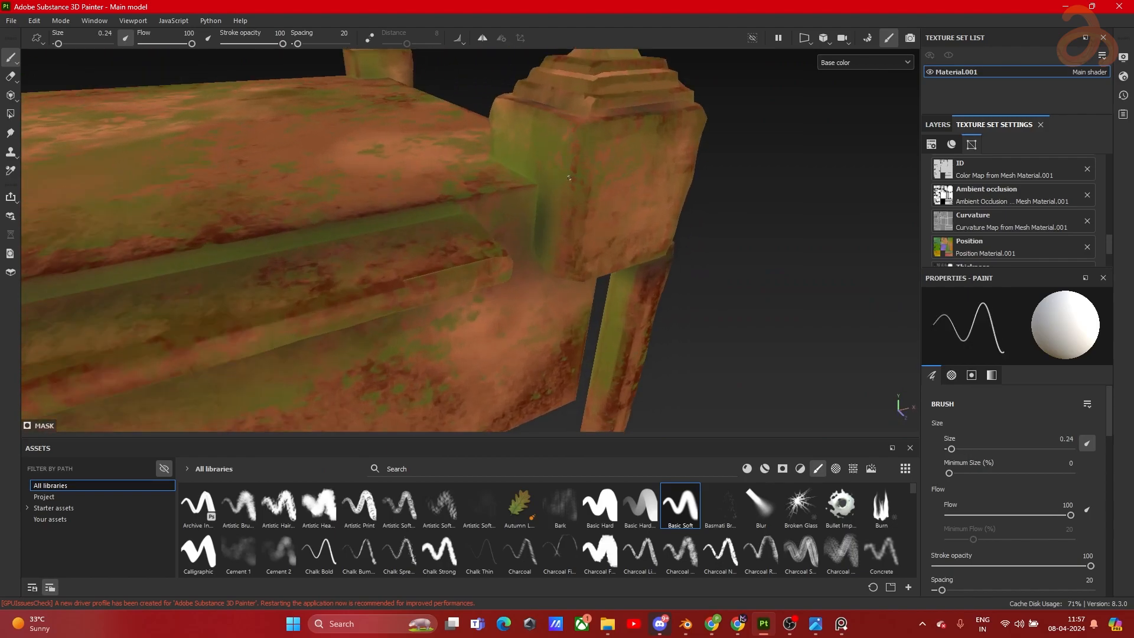
pyautogui.moveTo(579, 177)
pyautogui.keyDown('ctrl'); pyautogui.mouseDown(button='right')
pyautogui.moveTo(608, 177)
pyautogui.moveTo(583, 177)
pyautogui.mouseUp(button='right'); pyautogui.keyUp('ctrl')
pyautogui.moveTo(576, 151); pyautogui.dragTo(569, 285)
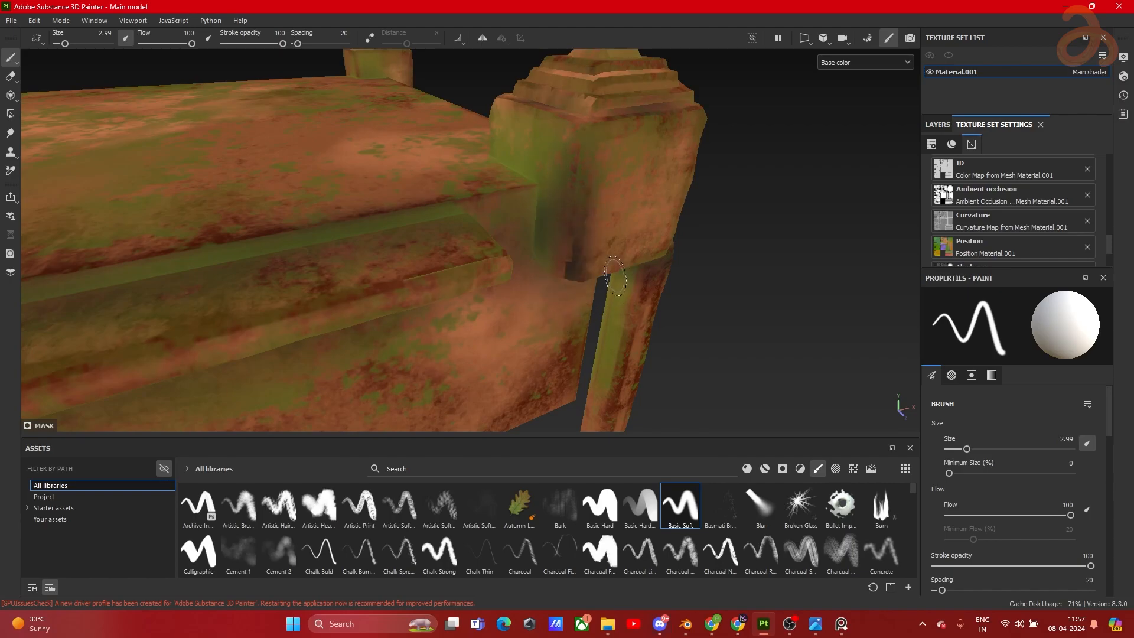
pyautogui.hotkey('ctrl', 'z')
pyautogui.moveTo(580, 145)
pyautogui.mouseDown()
pyautogui.moveTo(576, 207)
pyautogui.moveTo(354, 190)
pyautogui.moveTo(458, 185)
pyautogui.moveTo(531, 106)
pyautogui.moveTo(403, 140)
pyautogui.moveTo(488, 195)
pyautogui.mouseUp()
# Step: Undo the long stroke down the next side of the post block, and repaint dark shading along its edge beside the wall
pyautogui.scroll(-1, 528, 221)
pyautogui.keyDown('alt'); pyautogui.moveTo(473, 295); pyautogui.dragTo(450, 151); pyautogui.keyUp('alt')
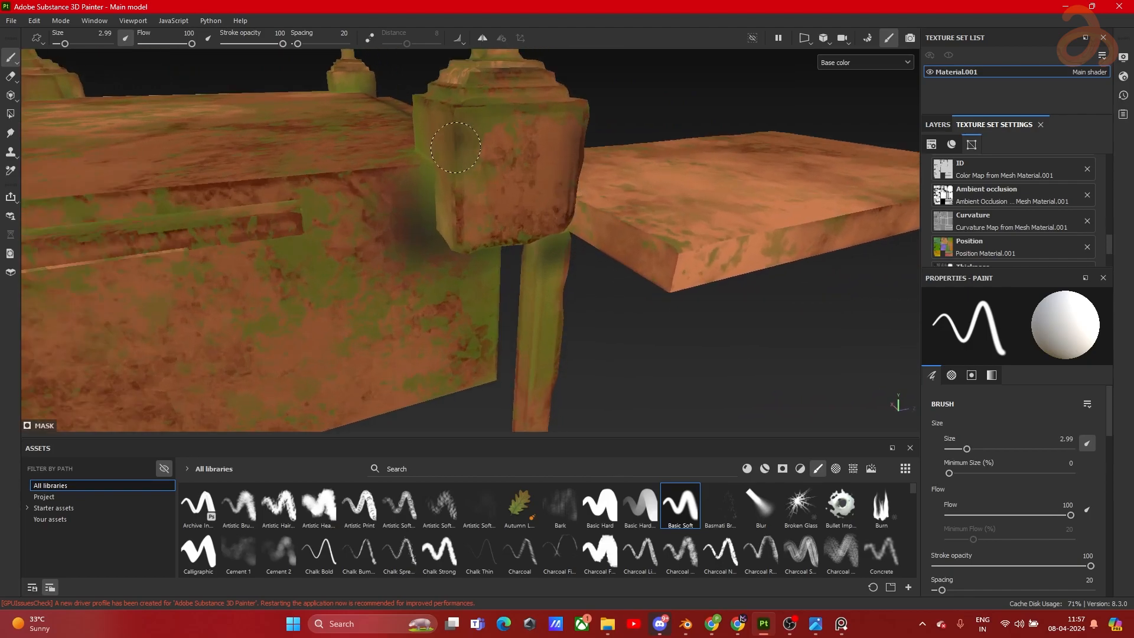
pyautogui.moveTo(461, 131); pyautogui.dragTo(461, 270)
pyautogui.hotkey('ctrl', 'z')
pyautogui.moveTo(454, 145)
pyautogui.mouseDown()
pyautogui.moveTo(450, 248)
pyautogui.moveTo(387, 232)
pyautogui.moveTo(608, 220)
pyautogui.moveTo(434, 229)
pyautogui.moveTo(371, 274)
pyautogui.moveTo(392, 245)
pyautogui.moveTo(357, 187)
pyautogui.moveTo(360, 295)
pyautogui.mouseUp()
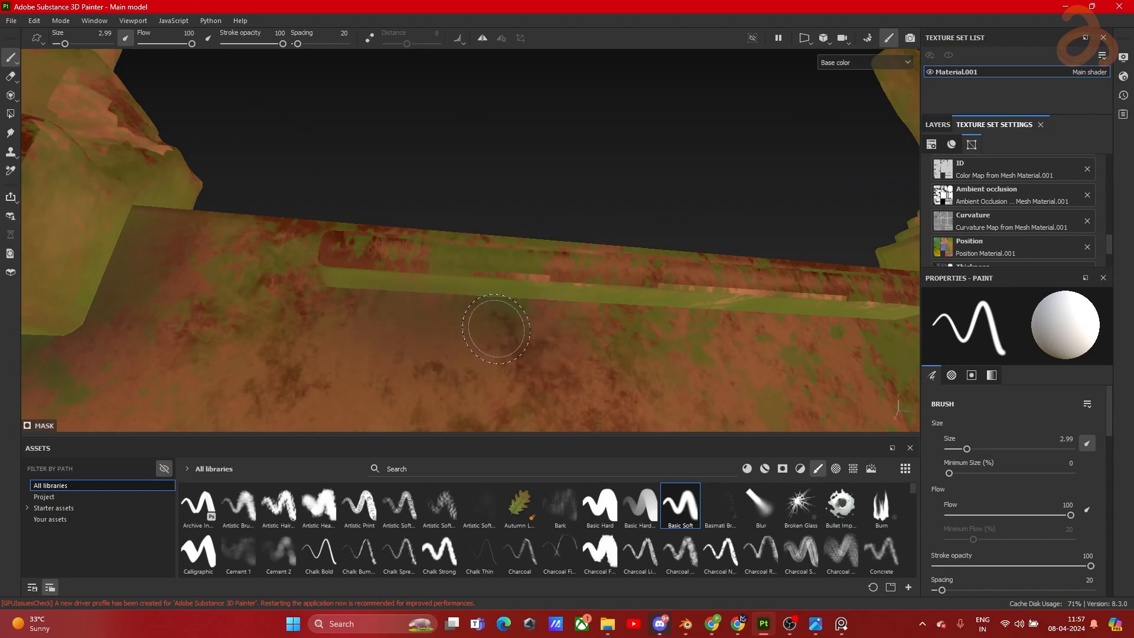
# Step: Paint dark shading beneath the wall's ledge and along the recess above it, reducing the brush size to 1.28 for the narrow part
pyautogui.keyDown('alt'); pyautogui.moveTo(653, 324); pyautogui.dragTo(540, 303); pyautogui.keyUp('alt')
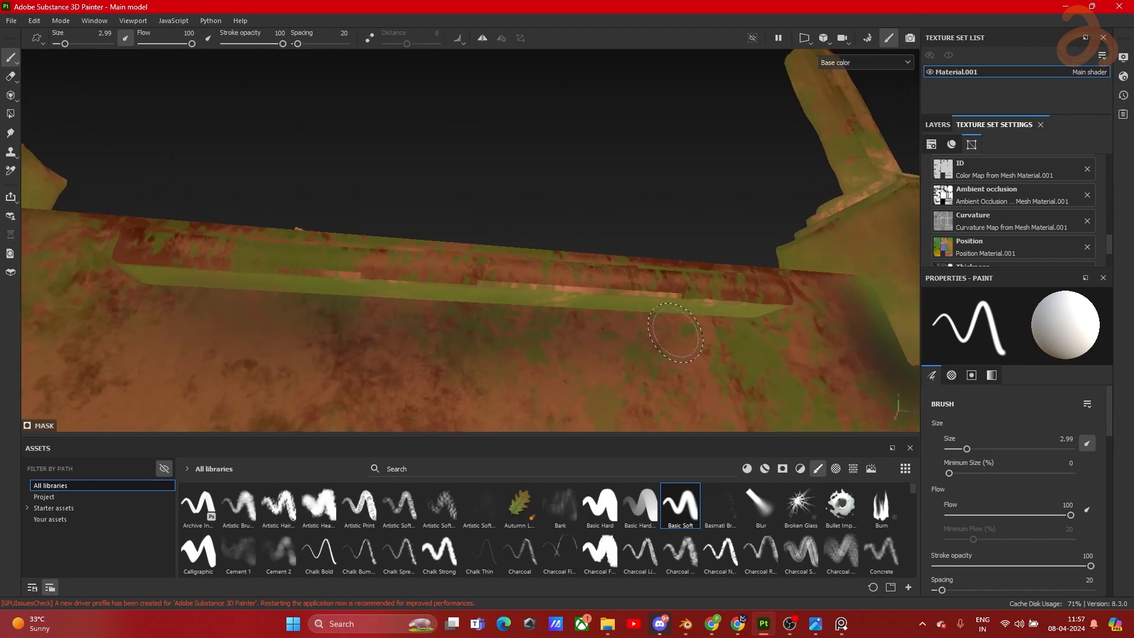
pyautogui.moveTo(760, 343)
pyautogui.keyDown('alt'); pyautogui.mouseDown()
pyautogui.moveTo(420, 294)
pyautogui.moveTo(463, 362)
pyautogui.moveTo(327, 258)
pyautogui.moveTo(582, 227)
pyautogui.moveTo(660, 200)
pyautogui.moveTo(772, 192)
pyautogui.mouseUp(); pyautogui.keyUp('alt')
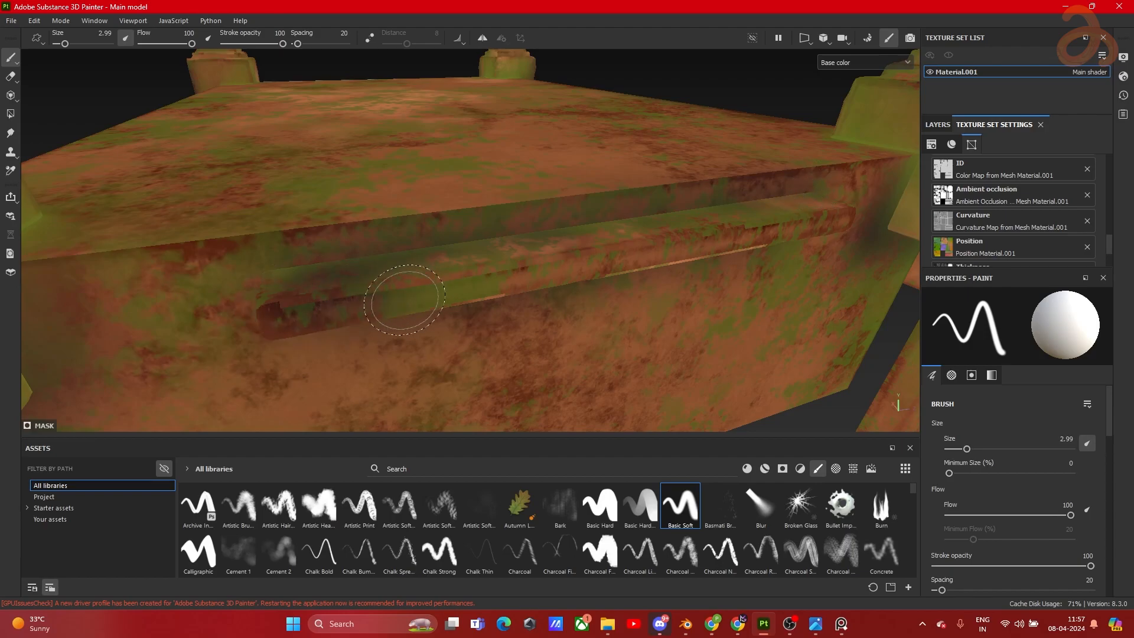
pyautogui.keyDown('alt'); pyautogui.moveTo(370, 282); pyautogui.dragTo(331, 285); pyautogui.keyUp('alt')
pyautogui.keyDown('ctrl'); pyautogui.moveTo(305, 278); pyautogui.dragTo(278, 278, button='right'); pyautogui.keyUp('ctrl')
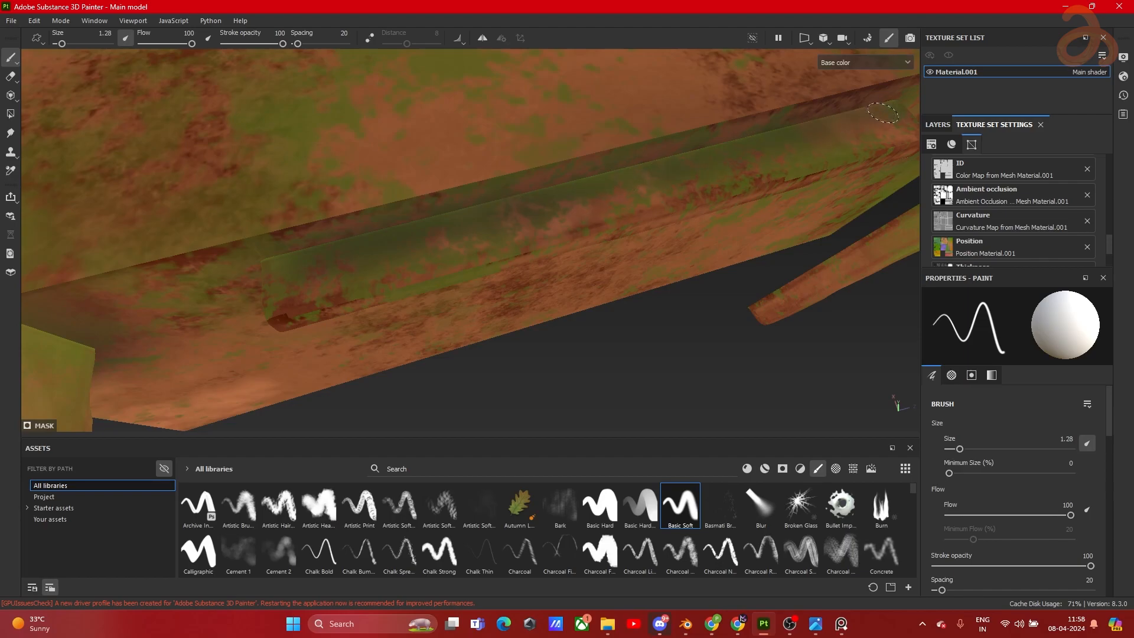
# Step: Set the brush size to 4.21, try dark dabs on the corner post block's broken top, and undo them
pyautogui.moveTo(353, 258)
pyautogui.keyDown('alt'); pyautogui.mouseDown()
pyautogui.moveTo(316, 293)
pyautogui.moveTo(303, 245)
pyautogui.moveTo(489, 316)
pyautogui.moveTo(392, 260)
pyautogui.mouseUp(); pyautogui.keyUp('alt')
pyautogui.moveTo(412, 267)
pyautogui.keyDown('ctrl'); pyautogui.mouseDown(button='right')
pyautogui.moveTo(447, 267)
pyautogui.moveTo(435, 268)
pyautogui.mouseUp(button='right'); pyautogui.keyUp('ctrl')
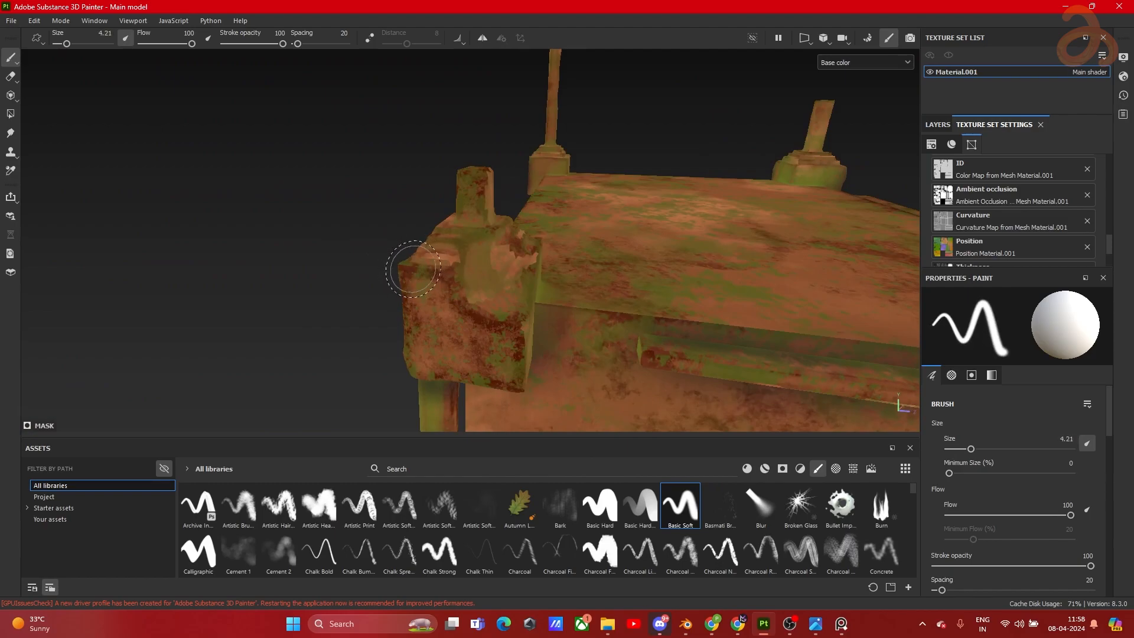
pyautogui.scroll(2, 416, 273)
pyautogui.keyDown('alt'); pyautogui.moveTo(435, 276); pyautogui.dragTo(370, 208, button='middle'); pyautogui.keyUp('alt')
pyautogui.moveTo(369, 207)
pyautogui.keyDown('alt'); pyautogui.mouseDown()
pyautogui.moveTo(436, 169)
pyautogui.moveTo(436, 204)
pyautogui.mouseUp(); pyautogui.keyUp('alt')
pyautogui.click(448, 167)
pyautogui.hotkey('ctrl', 'z')
pyautogui.click(405, 152)
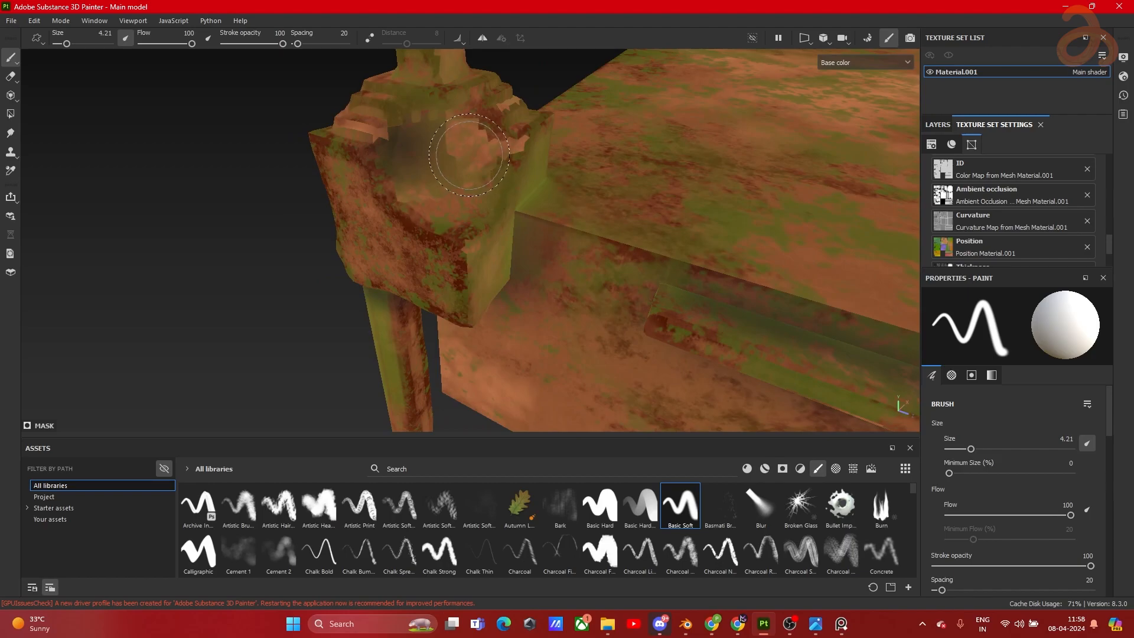
pyautogui.hotkey('ctrl', 'z')
# Step: Dab dark shading over the stepped top and broken upper face of the corner post block, undoing the last dab
pyautogui.click(414, 113)
pyautogui.click(473, 139)
pyautogui.click(457, 219)
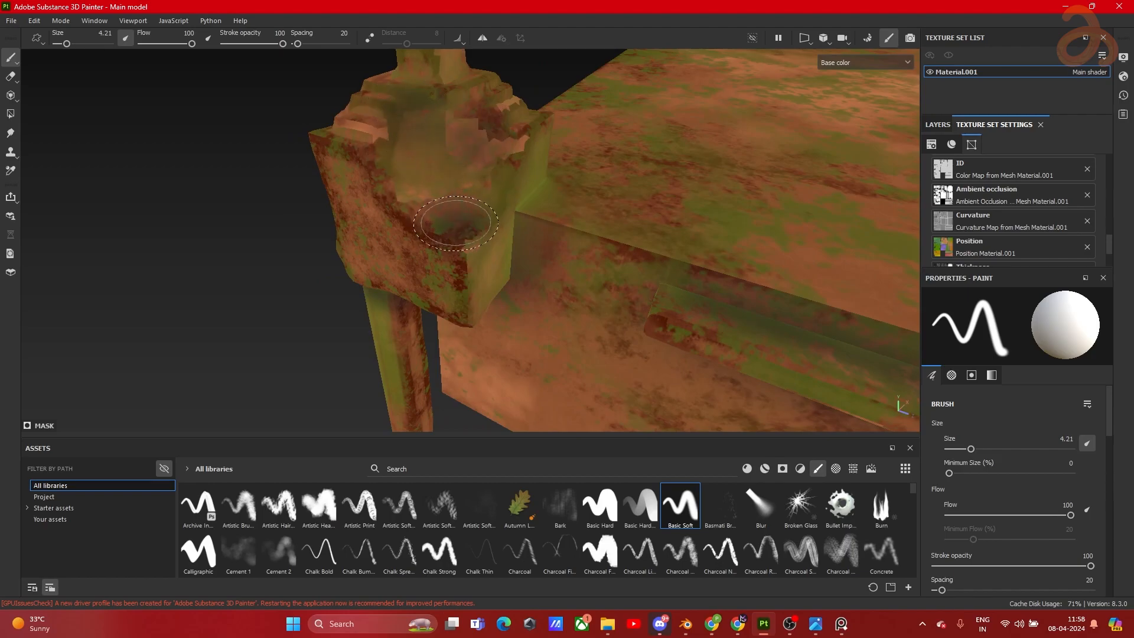
pyautogui.click(393, 194)
pyautogui.moveTo(483, 304)
pyautogui.keyDown('alt'); pyautogui.mouseDown()
pyautogui.moveTo(455, 265)
pyautogui.moveTo(506, 282)
pyautogui.moveTo(501, 354)
pyautogui.moveTo(507, 310)
pyautogui.moveTo(495, 348)
pyautogui.moveTo(456, 367)
pyautogui.moveTo(466, 258)
pyautogui.moveTo(462, 281)
pyautogui.moveTo(398, 221)
pyautogui.mouseUp(); pyautogui.keyUp('alt')
pyautogui.hotkey('ctrl', 'z')
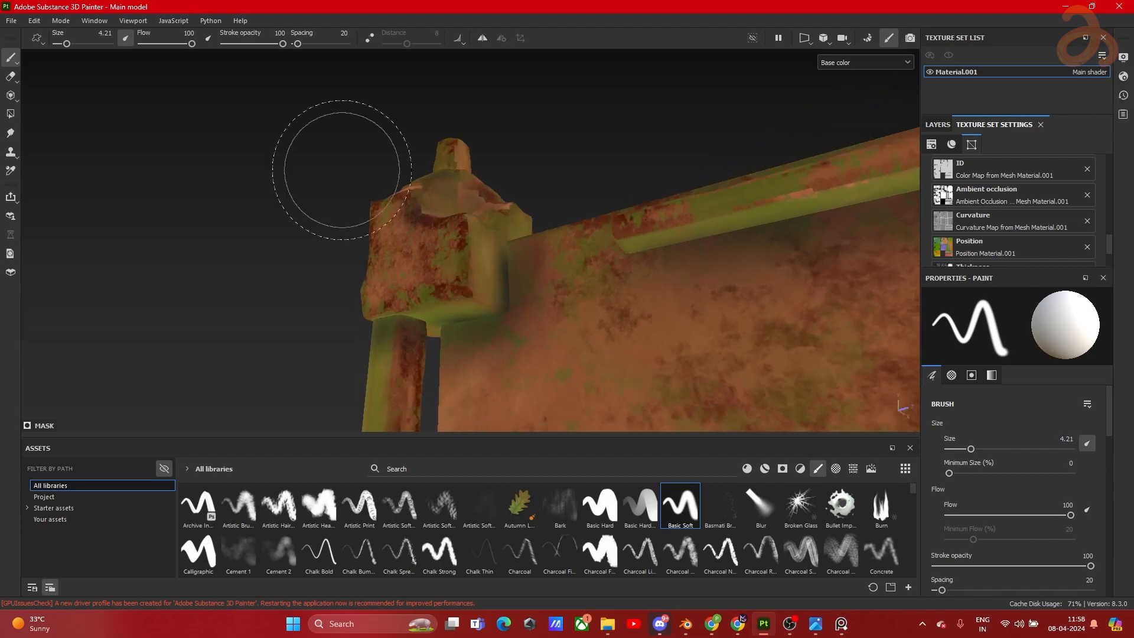
# Step: Lower the brush flow to 42 and stroke opacity to 40, and paint soft dark shading on the post block faces
pyautogui.moveTo(178, 42); pyautogui.dragTo(163, 43)
pyautogui.click(248, 44)
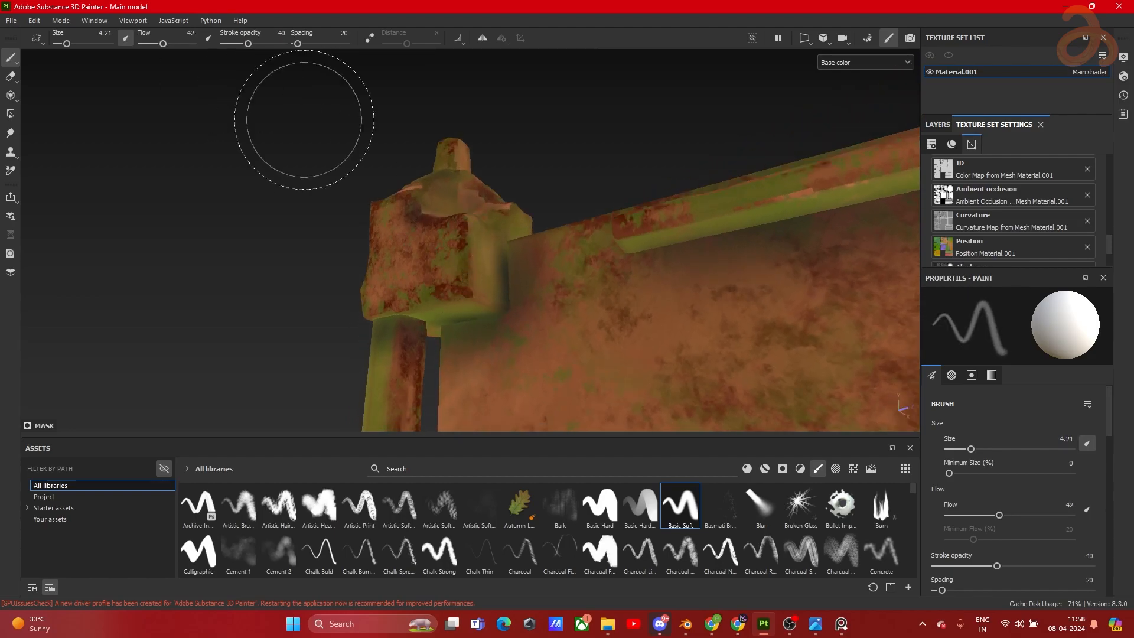
pyautogui.moveTo(466, 250); pyautogui.dragTo(454, 300)
pyautogui.keyDown('alt'); pyautogui.moveTo(384, 359); pyautogui.dragTo(328, 199); pyautogui.keyUp('alt')
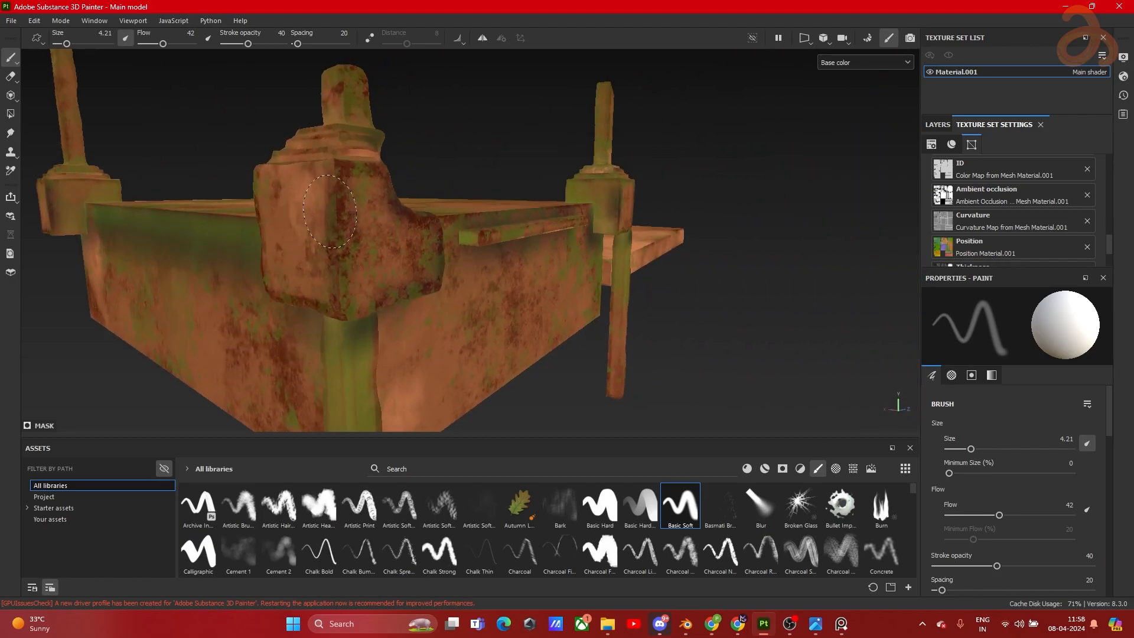
pyautogui.moveTo(313, 256)
pyautogui.keyDown('alt'); pyautogui.mouseDown()
pyautogui.moveTo(471, 263)
pyautogui.moveTo(347, 248)
pyautogui.moveTo(320, 202)
pyautogui.moveTo(348, 175)
pyautogui.moveTo(354, 200)
pyautogui.moveTo(392, 216)
pyautogui.moveTo(354, 224)
pyautogui.mouseUp(); pyautogui.keyUp('alt')
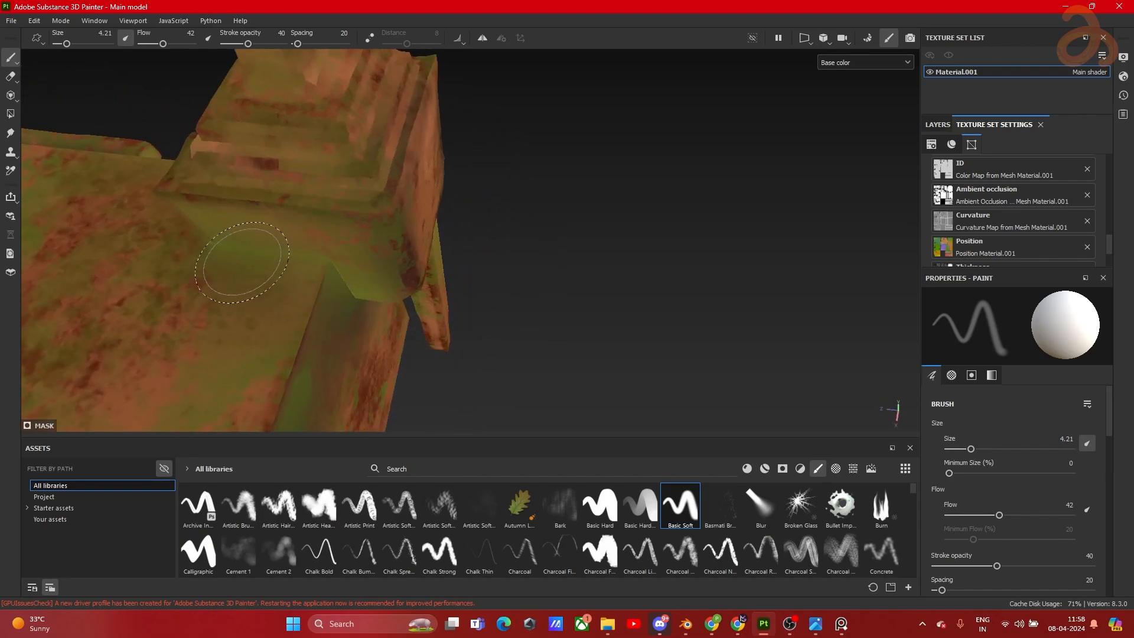
pyautogui.keyDown('alt'); pyautogui.moveTo(355, 276); pyautogui.dragTo(334, 226); pyautogui.keyUp('alt')
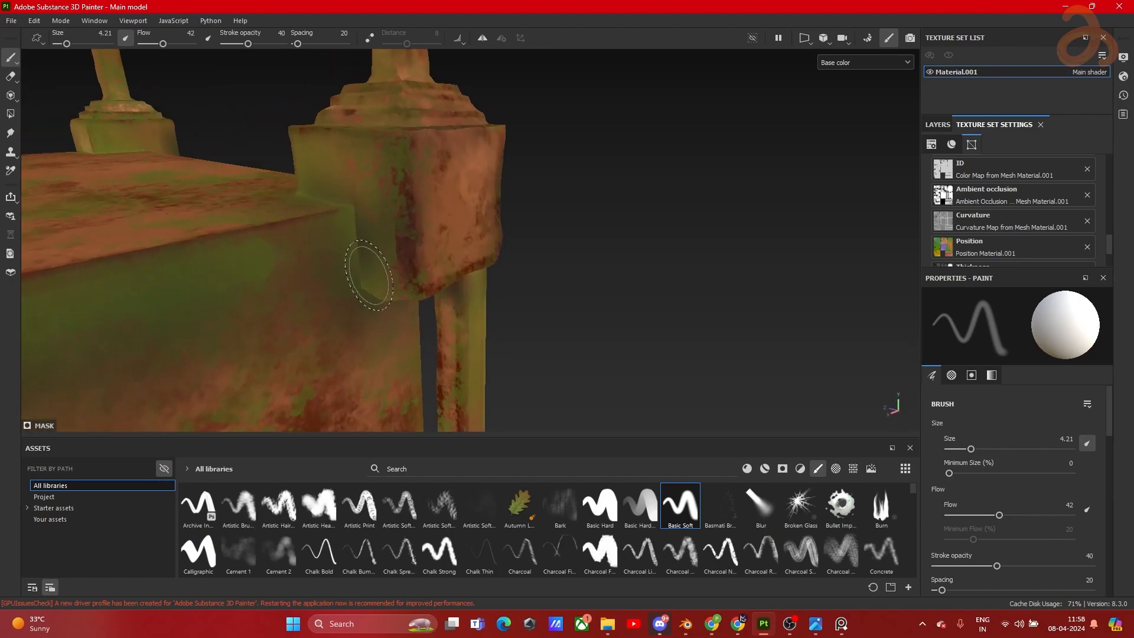
# Step: Move on to the slab's side face and set the brush to size 5.74 with flow and stroke opacity at 100
pyautogui.scroll(-4, 350, 295)
pyautogui.keyDown('alt'); pyautogui.moveTo(220, 347); pyautogui.dragTo(497, 247); pyautogui.keyUp('alt')
pyautogui.scroll(2, 516, 286)
pyautogui.keyDown('alt'); pyautogui.moveTo(558, 267); pyautogui.dragTo(693, 277); pyautogui.keyUp('alt')
pyautogui.scroll(-5, 427, 339)
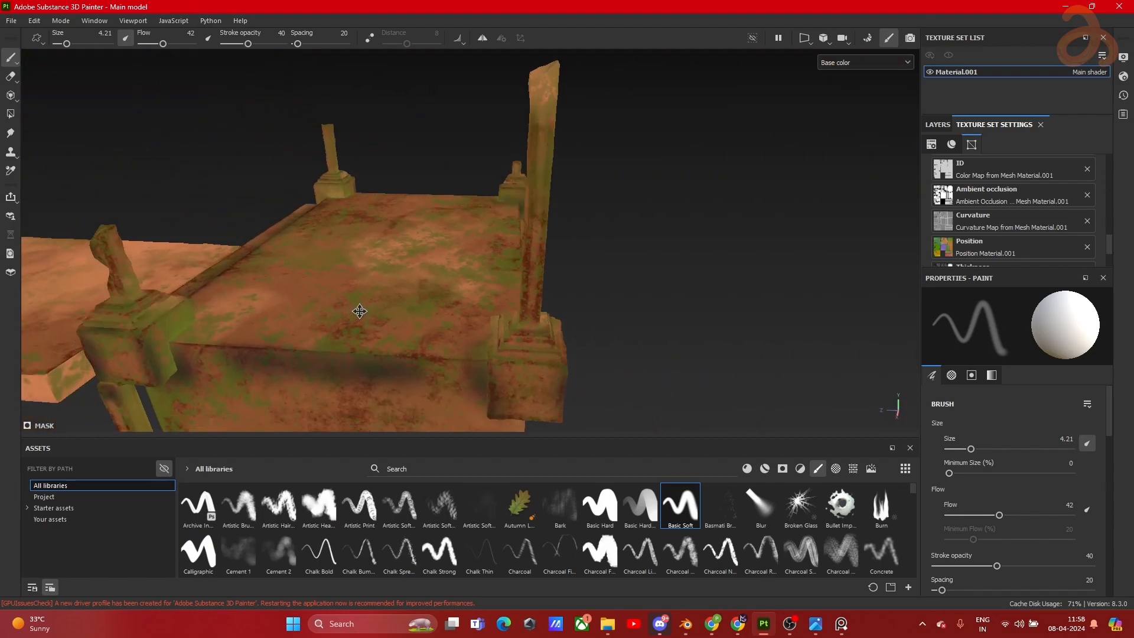
pyautogui.keyDown('alt'); pyautogui.moveTo(342, 318); pyautogui.dragTo(459, 278, button='middle'); pyautogui.keyUp('alt')
pyautogui.keyDown('alt'); pyautogui.moveTo(459, 277); pyautogui.dragTo(484, 203); pyautogui.keyUp('alt')
pyautogui.moveTo(342, 285)
pyautogui.keyDown('alt'); pyautogui.mouseDown()
pyautogui.moveTo(562, 245)
pyautogui.moveTo(676, 250)
pyautogui.moveTo(438, 290)
pyautogui.mouseUp(); pyautogui.keyUp('alt')
pyautogui.keyDown('ctrl'); pyautogui.moveTo(204, 258); pyautogui.dragTo(222, 258, button='right'); pyautogui.keyUp('ctrl')
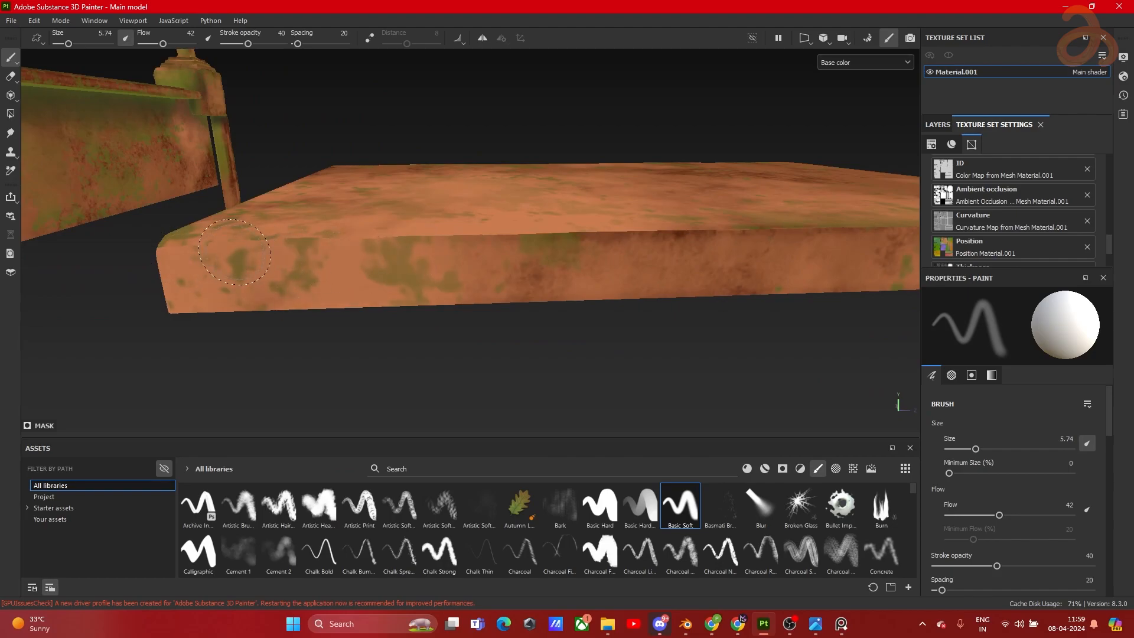
pyautogui.moveTo(175, 46); pyautogui.dragTo(290, 44)
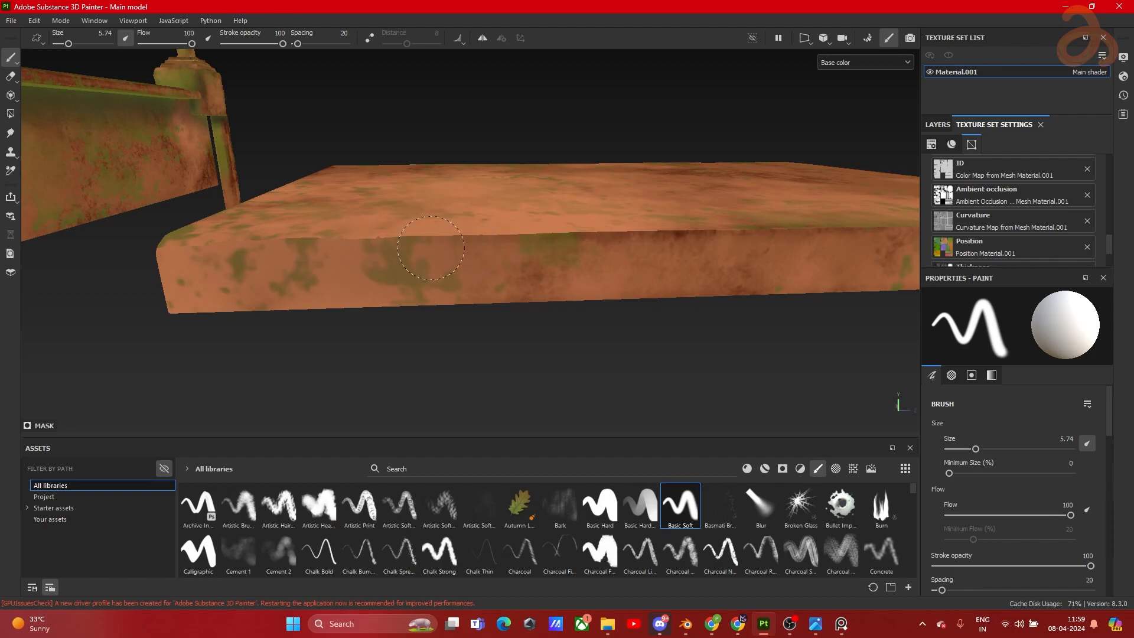
# Step: Paint dark shading along the full length of the slab's long side face
pyautogui.moveTo(437, 259); pyautogui.dragTo(770, 238)
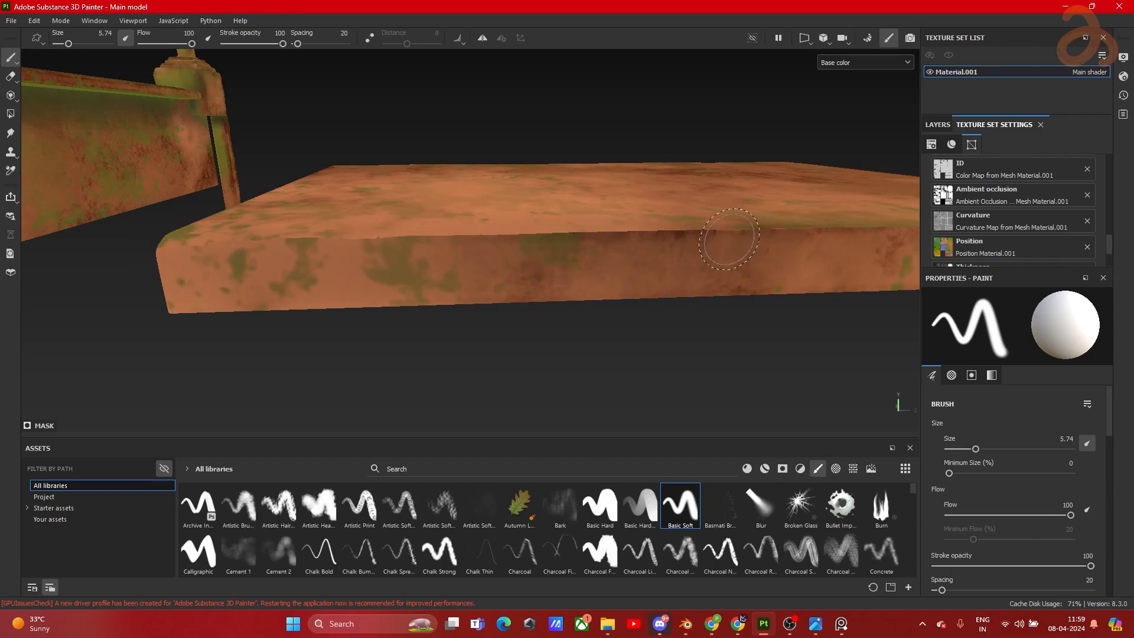
pyautogui.keyDown('alt'); pyautogui.moveTo(762, 241); pyautogui.dragTo(328, 245, button='middle'); pyautogui.keyUp('alt')
pyautogui.moveTo(449, 255); pyautogui.dragTo(892, 239)
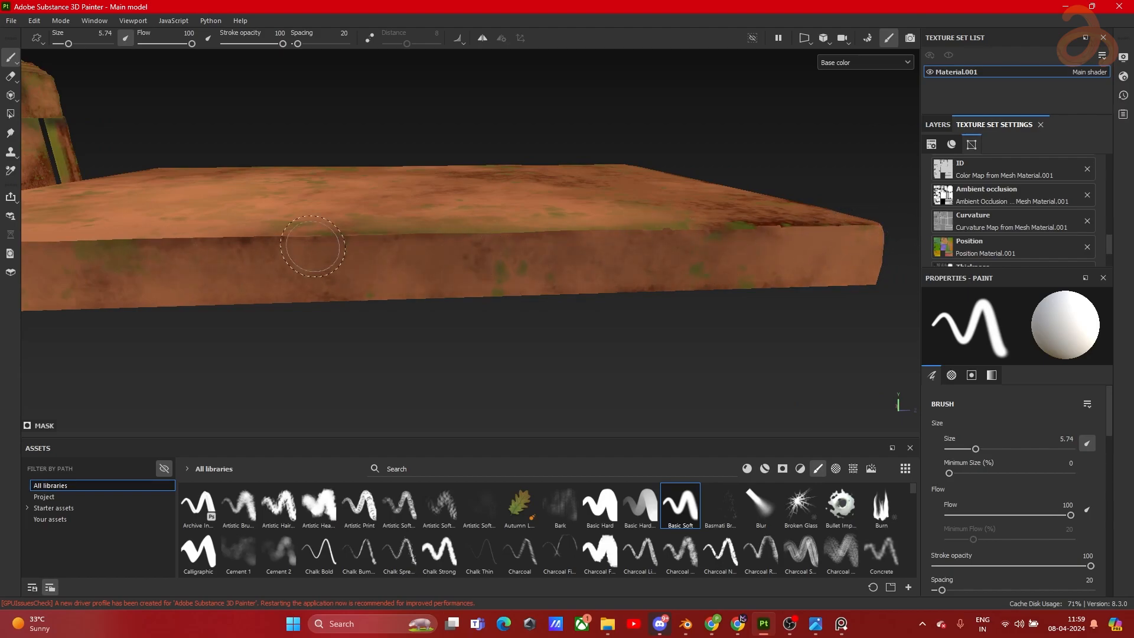
pyautogui.moveTo(73, 245)
pyautogui.keyDown('alt'); pyautogui.mouseDown()
pyautogui.moveTo(749, 260)
pyautogui.moveTo(709, 278)
pyautogui.mouseUp(); pyautogui.keyUp('alt')
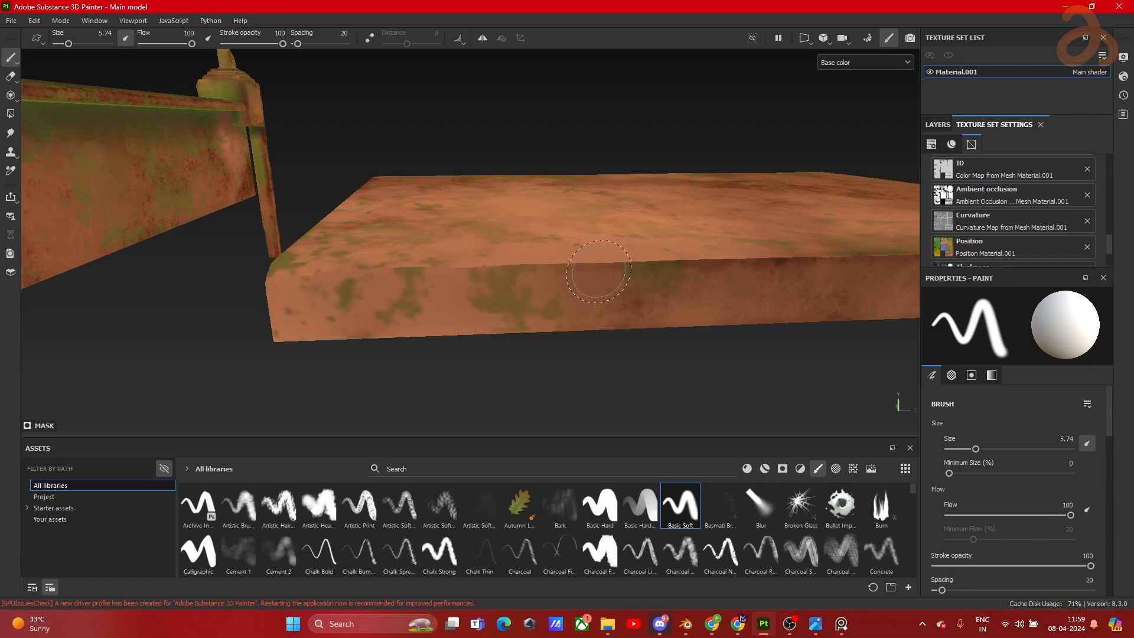
pyautogui.moveTo(439, 315); pyautogui.dragTo(365, 305)
pyautogui.moveTo(862, 295); pyautogui.dragTo(779, 304)
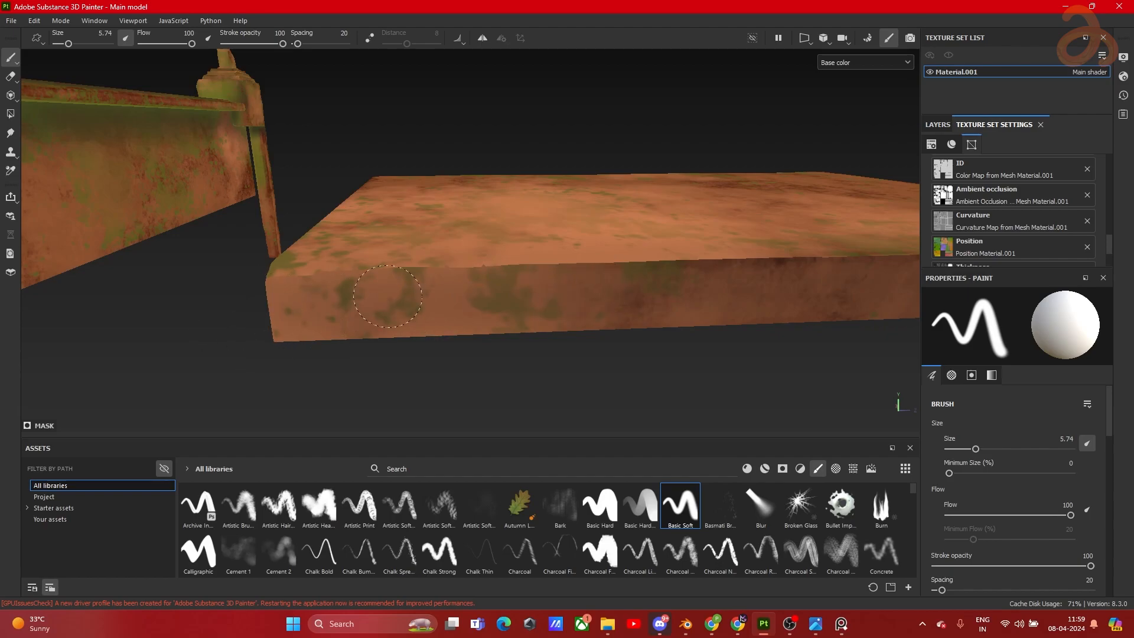
# Step: Enlarge the brush to 15.47 and paint dark shading over the slab's remaining side faces and corner
pyautogui.keyDown('ctrl'); pyautogui.moveTo(474, 295); pyautogui.dragTo(606, 316, button='right'); pyautogui.keyUp('ctrl')
pyautogui.scroll(-1, 439, 311)
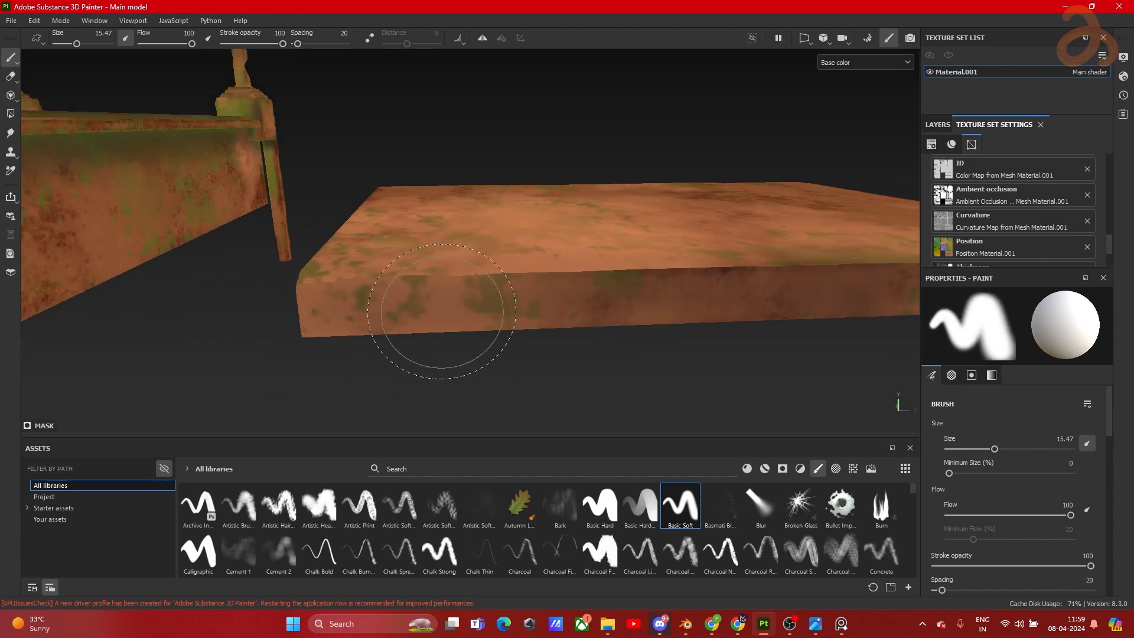
pyautogui.keyDown('alt'); pyautogui.moveTo(439, 311); pyautogui.dragTo(298, 254); pyautogui.keyUp('alt')
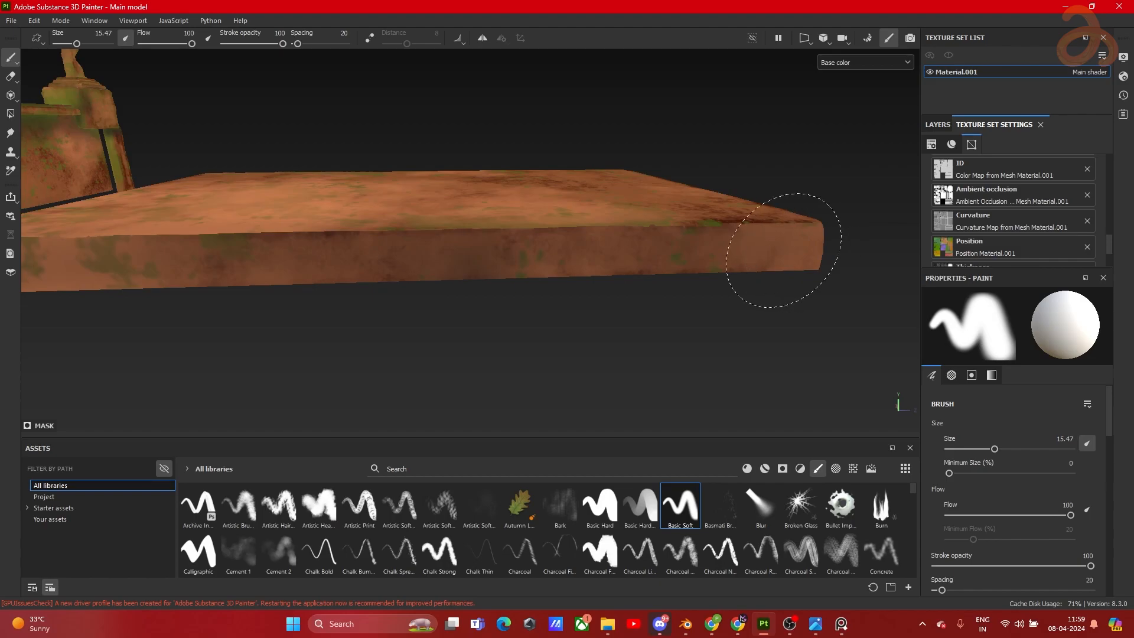
pyautogui.keyDown('alt'); pyautogui.moveTo(441, 253); pyautogui.dragTo(582, 273); pyautogui.keyUp('alt')
pyautogui.keyDown('alt'); pyautogui.moveTo(286, 228); pyautogui.dragTo(502, 266); pyautogui.keyUp('alt')
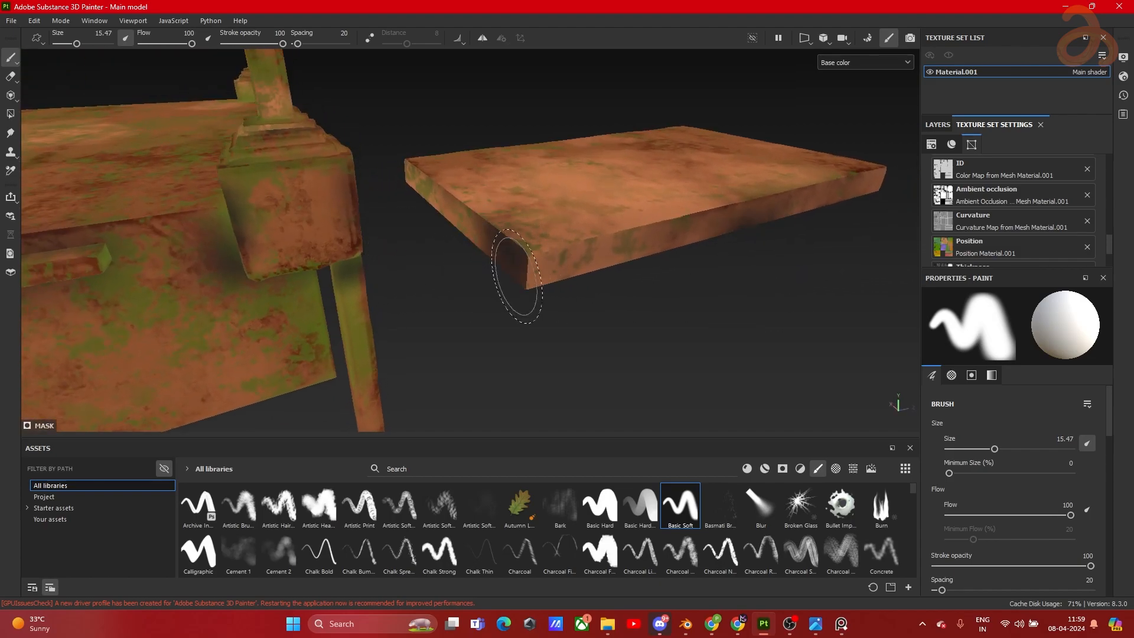
pyautogui.click(516, 276)
pyautogui.keyDown('alt'); pyautogui.moveTo(617, 294); pyautogui.dragTo(371, 257); pyautogui.keyUp('alt')
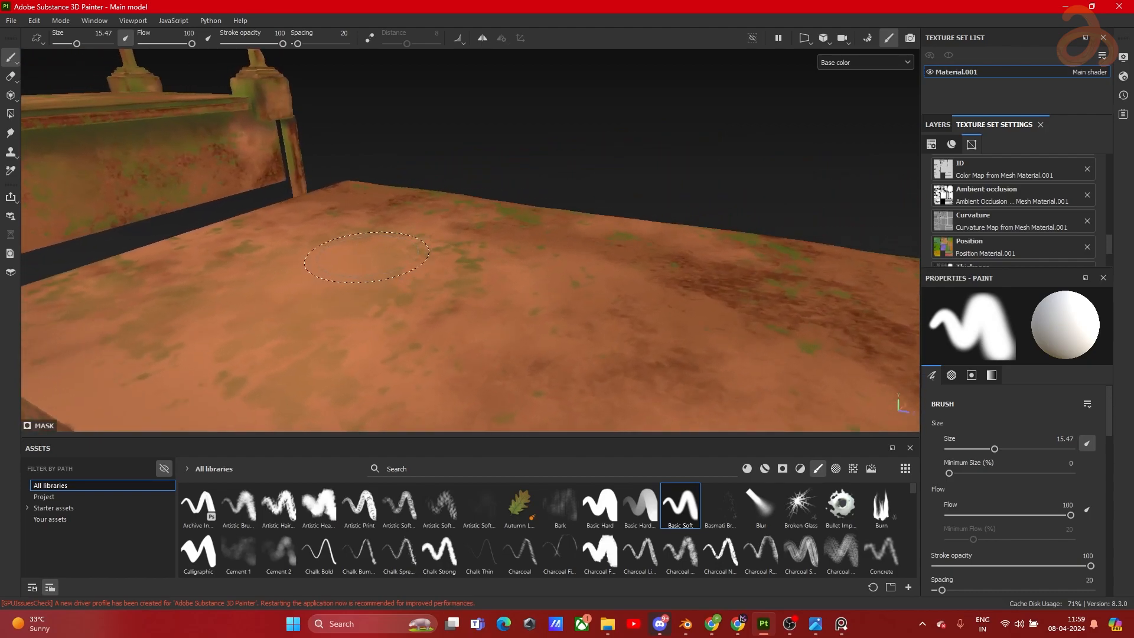
pyautogui.scroll(-5, 370, 258)
pyautogui.keyDown('alt'); pyautogui.moveTo(488, 340); pyautogui.dragTo(549, 383); pyautogui.keyUp('alt')
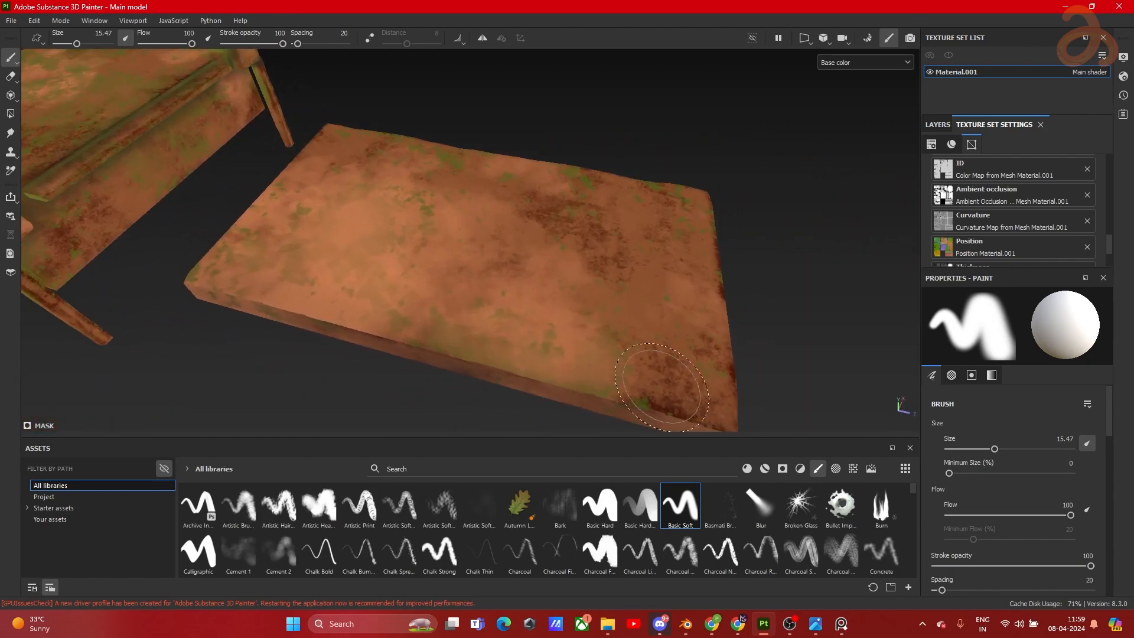
pyautogui.moveTo(662, 389); pyautogui.dragTo(582, 363)
pyautogui.hotkey('ctrl', 'z')
# Step: With brush size 11.57, flow 47 and stroke opacity 56, paint soft dark shading around the edges of the slab's top face
pyautogui.keyDown('ctrl'); pyautogui.moveTo(558, 347); pyautogui.dragTo(547, 346, button='right'); pyautogui.keyUp('ctrl')
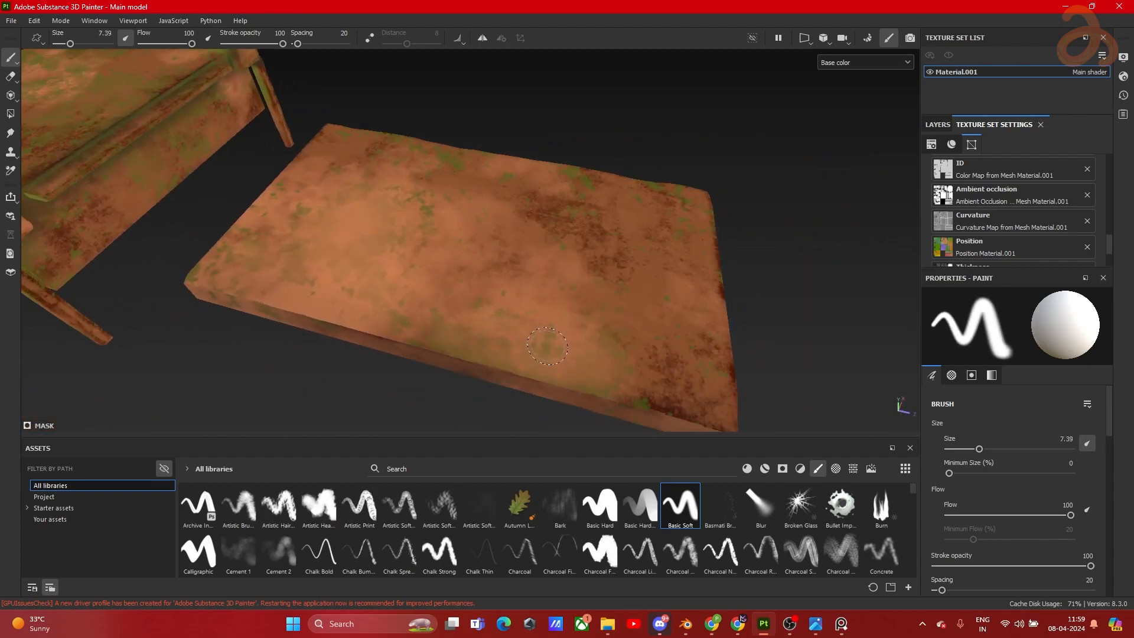
pyautogui.moveTo(191, 43); pyautogui.dragTo(166, 45)
pyautogui.moveTo(282, 44); pyautogui.dragTo(255, 44)
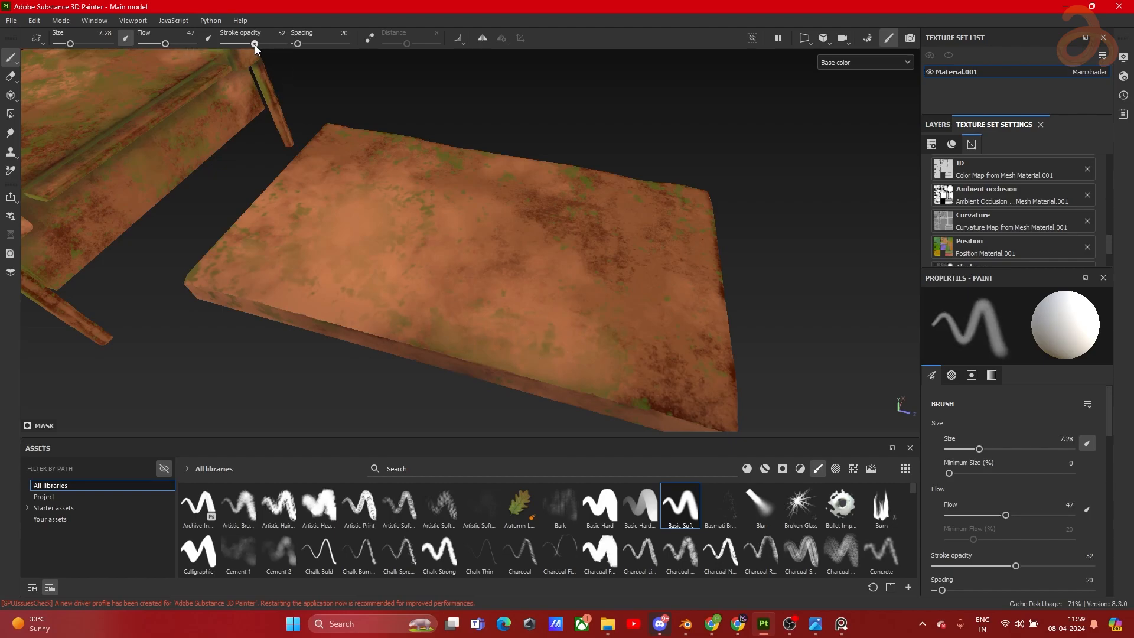
pyautogui.keyDown('ctrl'); pyautogui.moveTo(575, 320); pyautogui.dragTo(586, 319, button='right'); pyautogui.keyUp('ctrl')
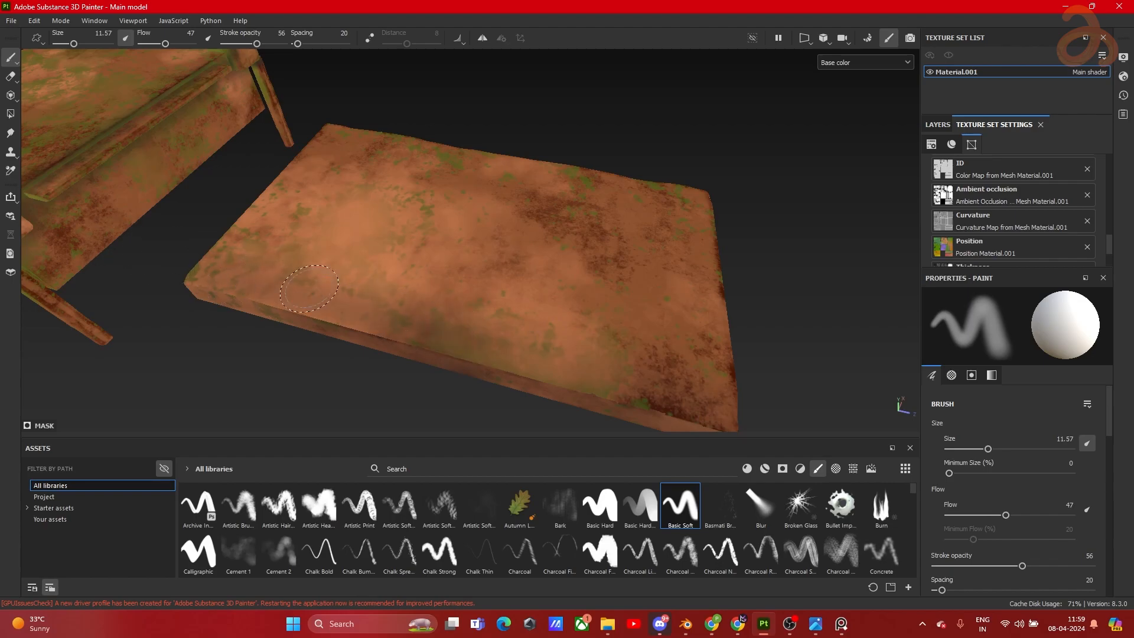
pyautogui.moveTo(183, 274)
pyautogui.mouseDown()
pyautogui.moveTo(639, 376)
pyautogui.moveTo(435, 332)
pyautogui.moveTo(726, 380)
pyautogui.moveTo(175, 247)
pyautogui.mouseUp()
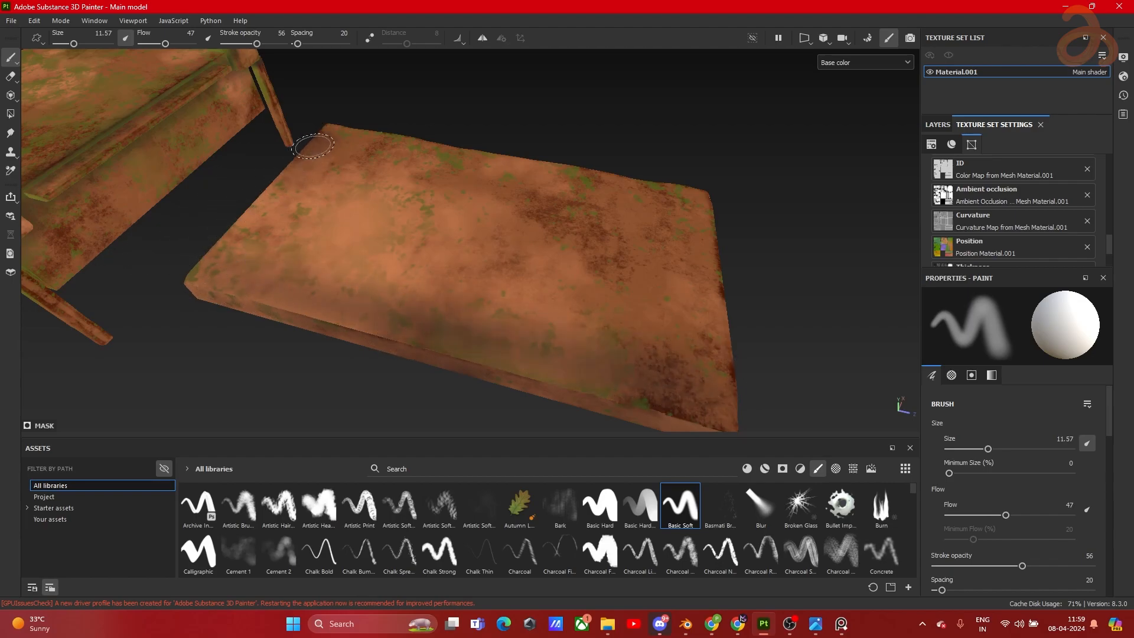
pyautogui.moveTo(703, 195)
pyautogui.mouseDown()
pyautogui.moveTo(717, 240)
pyautogui.moveTo(707, 215)
pyautogui.mouseUp()
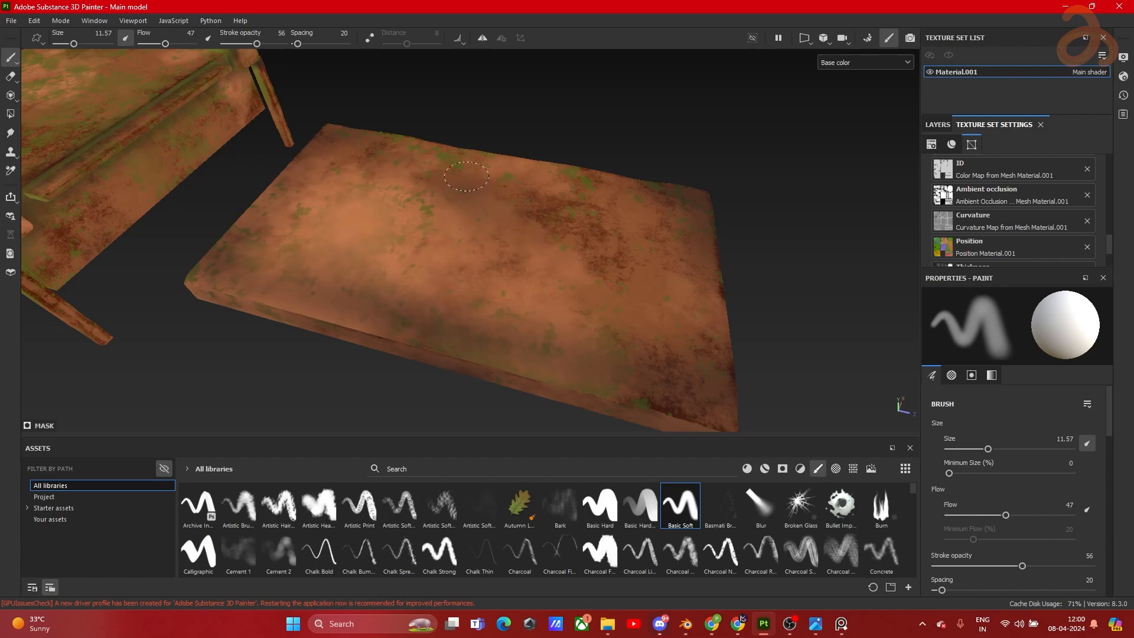
# Step: Bring the four-post structure into view and switch the viewport display from Base color to Material
pyautogui.moveTo(529, 201)
pyautogui.keyDown('alt'); pyautogui.mouseDown()
pyautogui.moveTo(309, 152)
pyautogui.moveTo(221, 193)
pyautogui.moveTo(422, 245)
pyautogui.mouseUp(); pyautogui.keyUp('alt')
pyautogui.keyDown('alt'); pyautogui.moveTo(423, 246); pyautogui.dragTo(402, 308, button='middle'); pyautogui.keyUp('alt')
pyautogui.scroll(3, 402, 214)
pyautogui.keyDown('alt'); pyautogui.moveTo(407, 215); pyautogui.dragTo(597, 331); pyautogui.keyUp('alt')
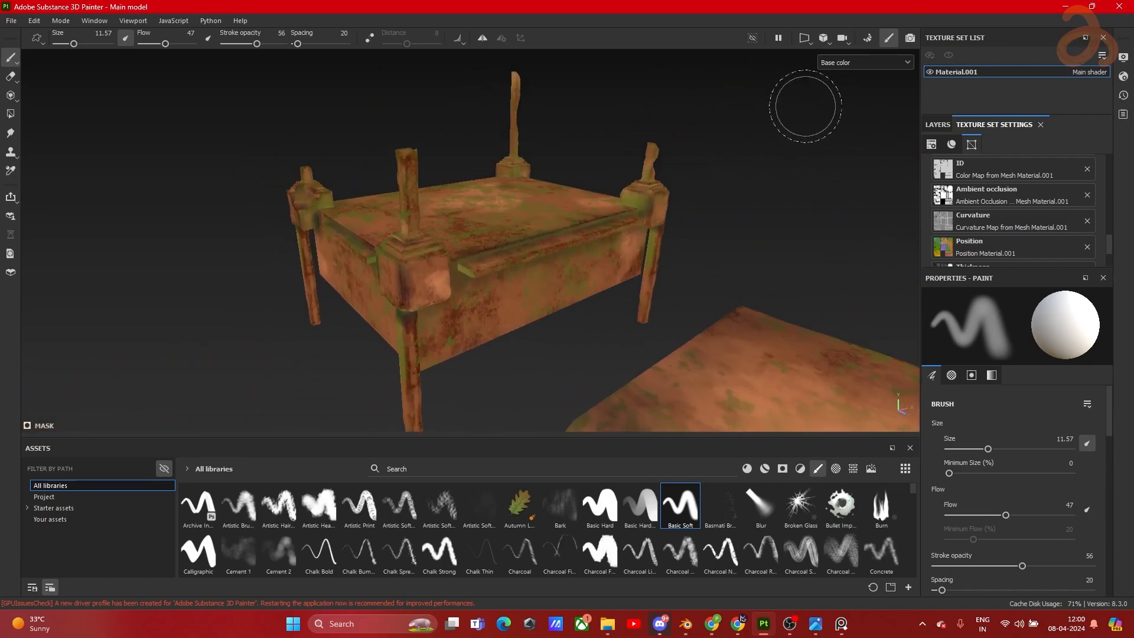
pyautogui.click(850, 62)
pyautogui.click(841, 90)
# Step: Show the layer stack and open the fill material settings of Fill layer 2
pyautogui.keyDown('alt'); pyautogui.moveTo(638, 182); pyautogui.dragTo(567, 150); pyautogui.keyUp('alt')
pyautogui.scroll(3, 960, 222)
pyautogui.click(937, 124)
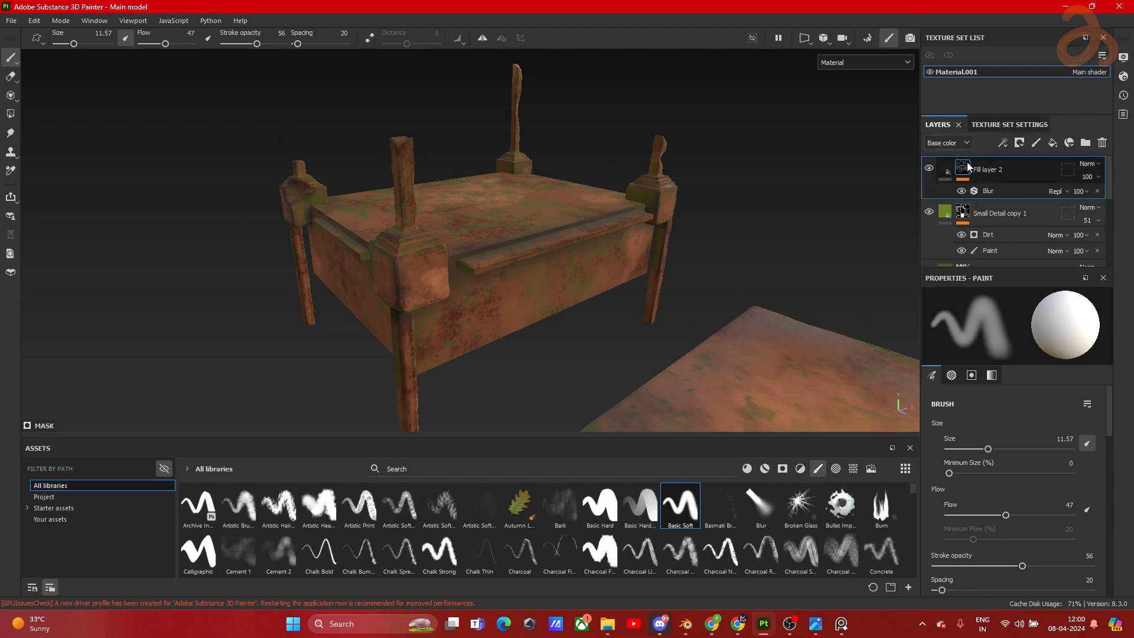
pyautogui.click(945, 171)
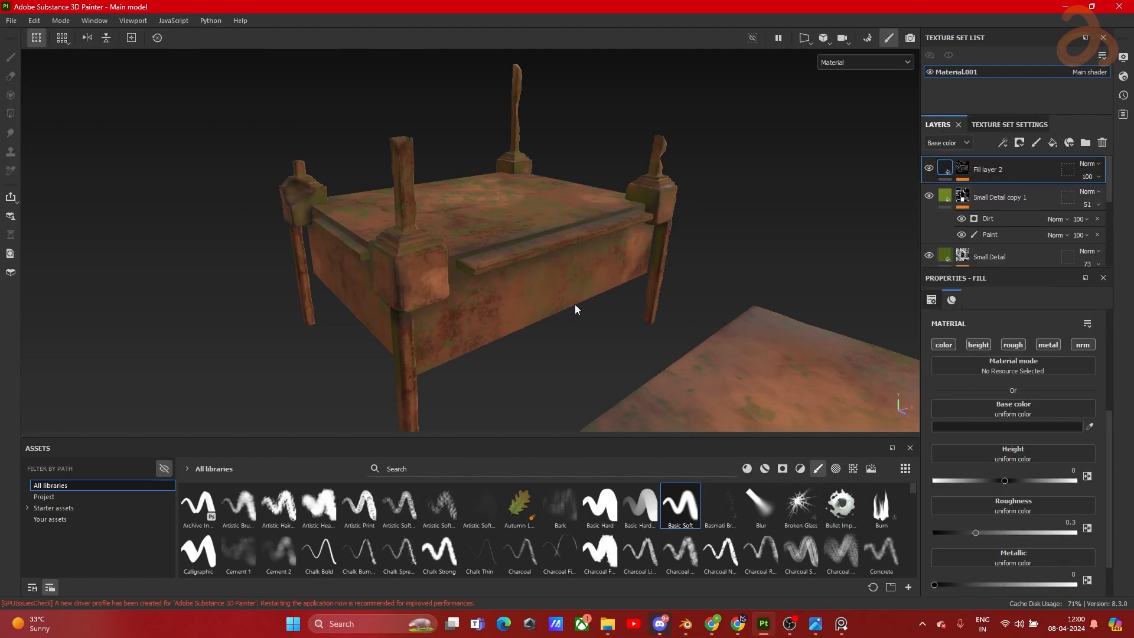
# Step: Disable Fill layer 2's height, metallic and normal channels and set its roughness to 1
pyautogui.keyDown('alt'); pyautogui.moveTo(575, 303); pyautogui.dragTo(679, 312); pyautogui.keyUp('alt')
pyautogui.click(978, 344)
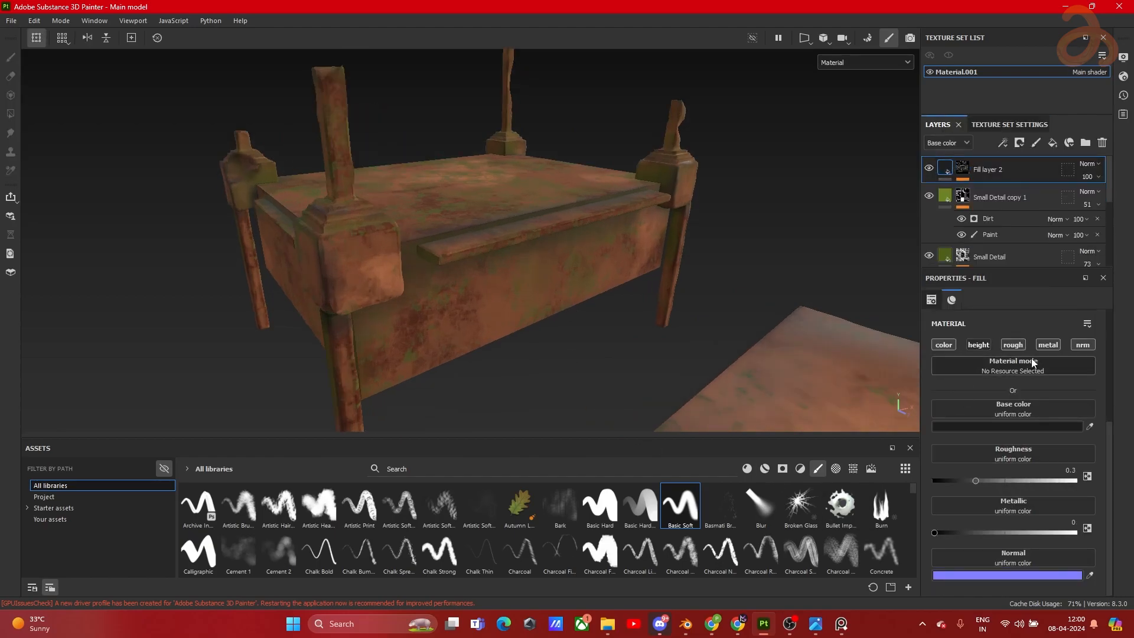
pyautogui.click(1046, 346)
pyautogui.click(1083, 344)
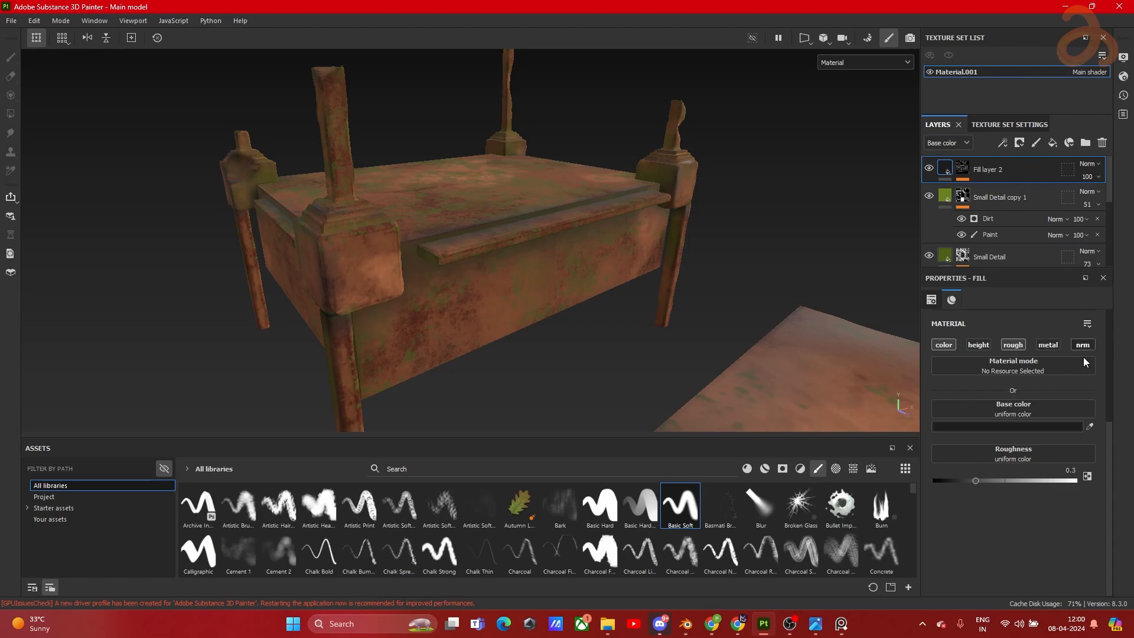
pyautogui.scroll(3, 574, 313)
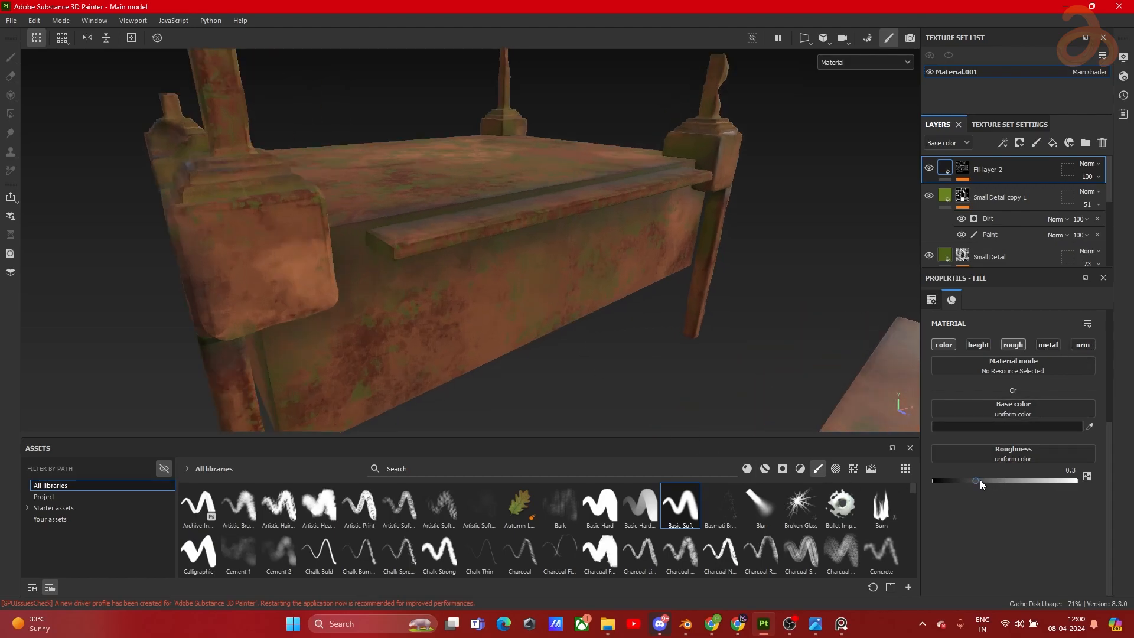
pyautogui.moveTo(984, 484); pyautogui.dragTo(1038, 483)
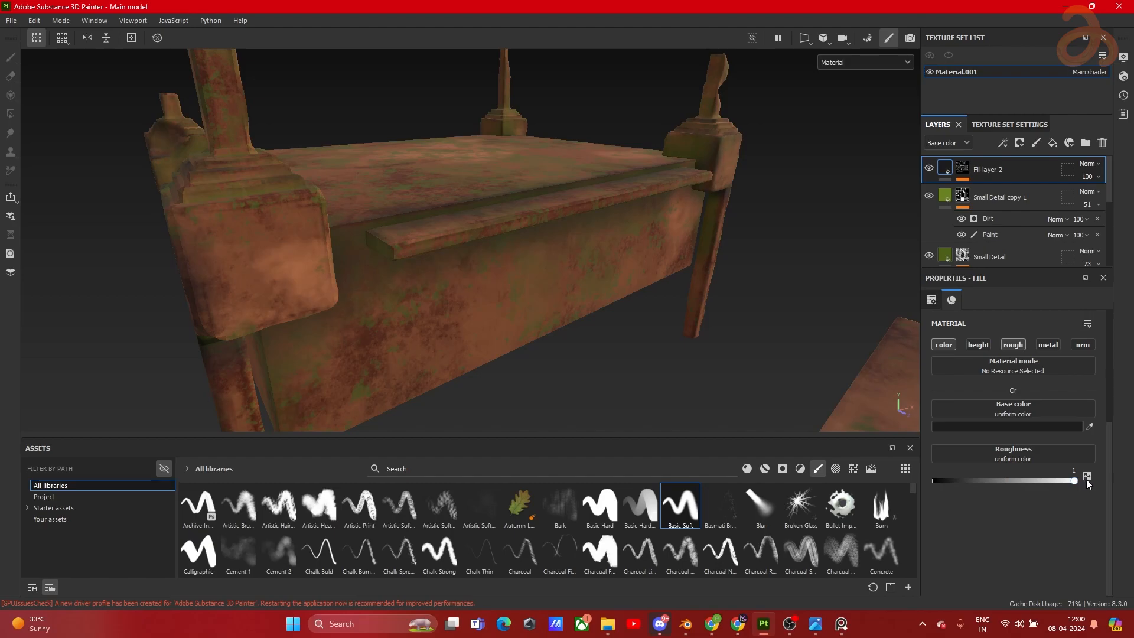
# Step: Toggle Fill layer 2's roughness channel off and on to compare its effect, leaving it enabled
pyautogui.click(1023, 348)
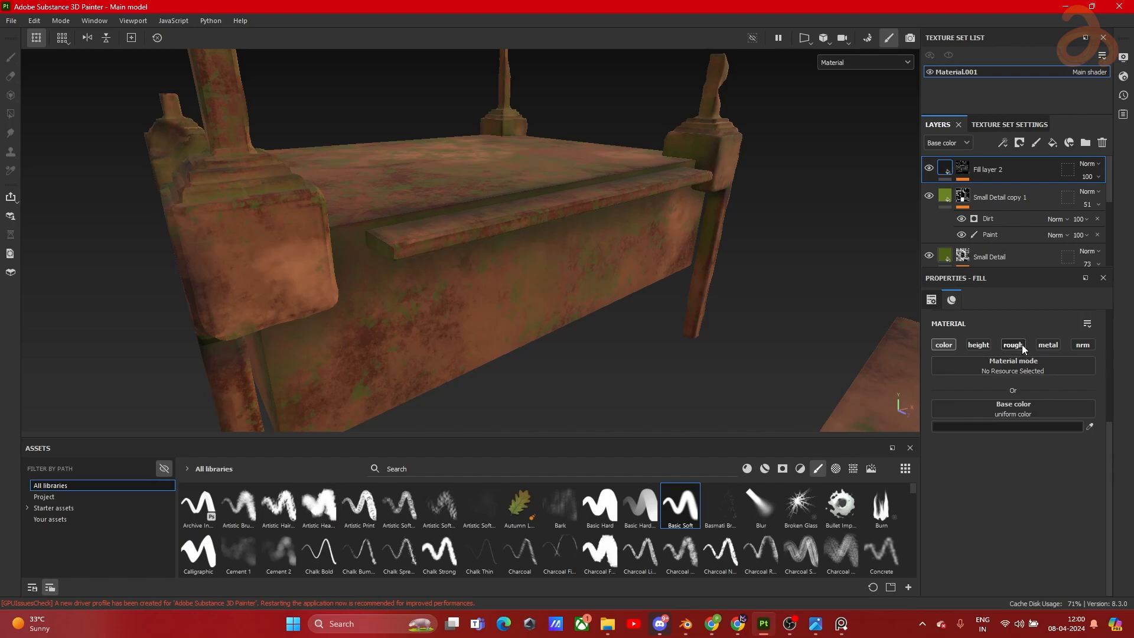
pyautogui.click(1023, 348)
pyautogui.click(1023, 347)
pyautogui.click(1023, 348)
pyautogui.click(1023, 348)
pyautogui.click(1022, 349)
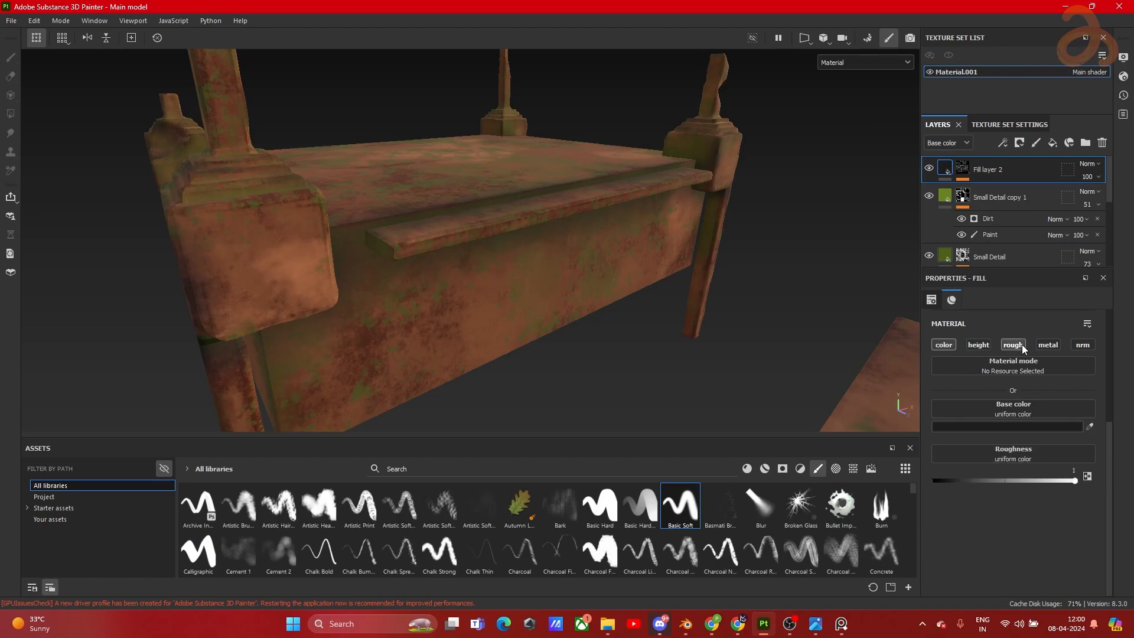
# Step: Compare the four-post structure in Base color display and return the viewport to Material display
pyautogui.scroll(-5, 415, 339)
pyautogui.keyDown('alt'); pyautogui.moveTo(545, 378); pyautogui.dragTo(625, 332); pyautogui.keyUp('alt')
pyautogui.click(842, 62)
pyautogui.click(842, 112)
pyautogui.keyDown('alt'); pyautogui.moveTo(543, 184); pyautogui.dragTo(761, 236); pyautogui.keyUp('alt')
pyautogui.click(857, 64)
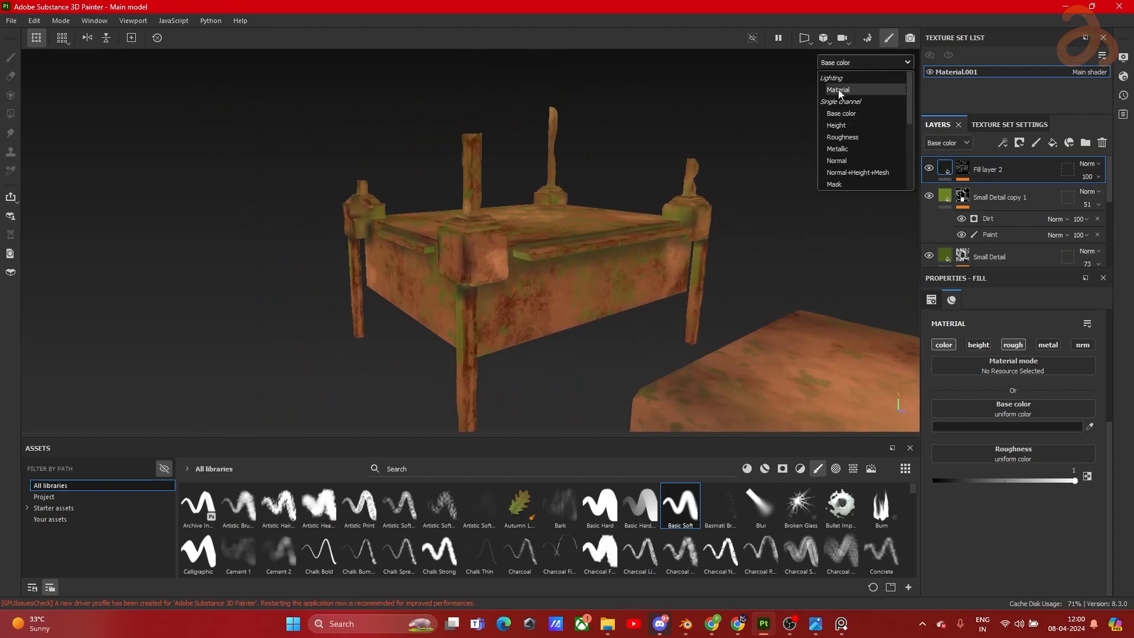
pyautogui.click(840, 95)
pyautogui.keyDown('alt'); pyautogui.moveTo(588, 271); pyautogui.dragTo(792, 265, button='right'); pyautogui.keyUp('alt')
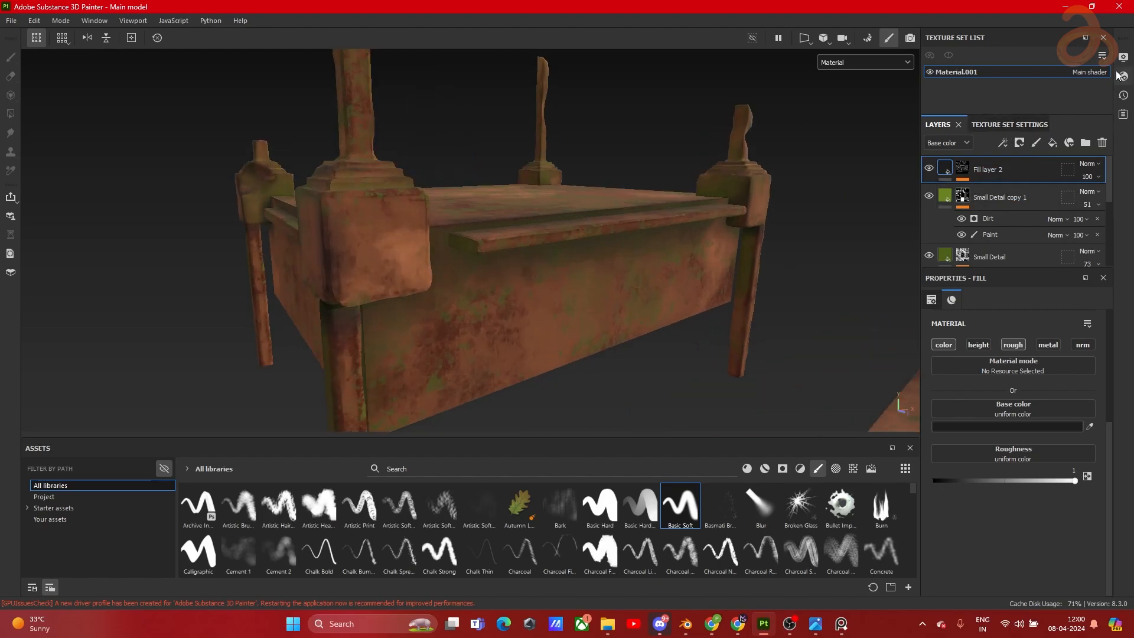
# Step: Open the display settings, try the Atelier and Autumn Forest environment maps, and rotate the environment to 234
pyautogui.click(1122, 75)
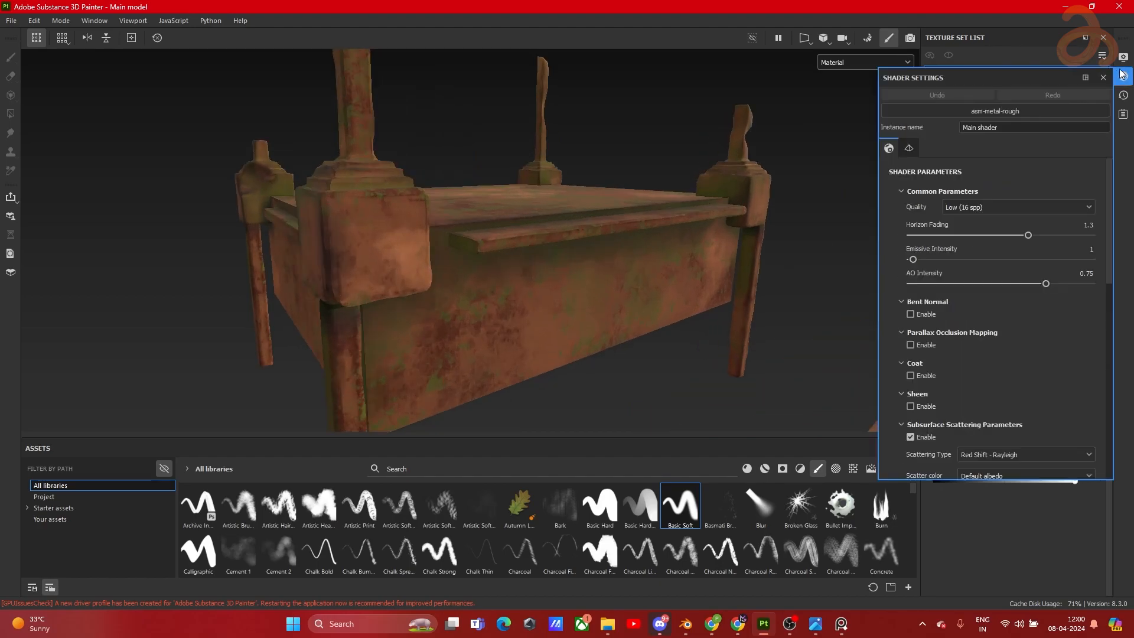
pyautogui.click(1123, 57)
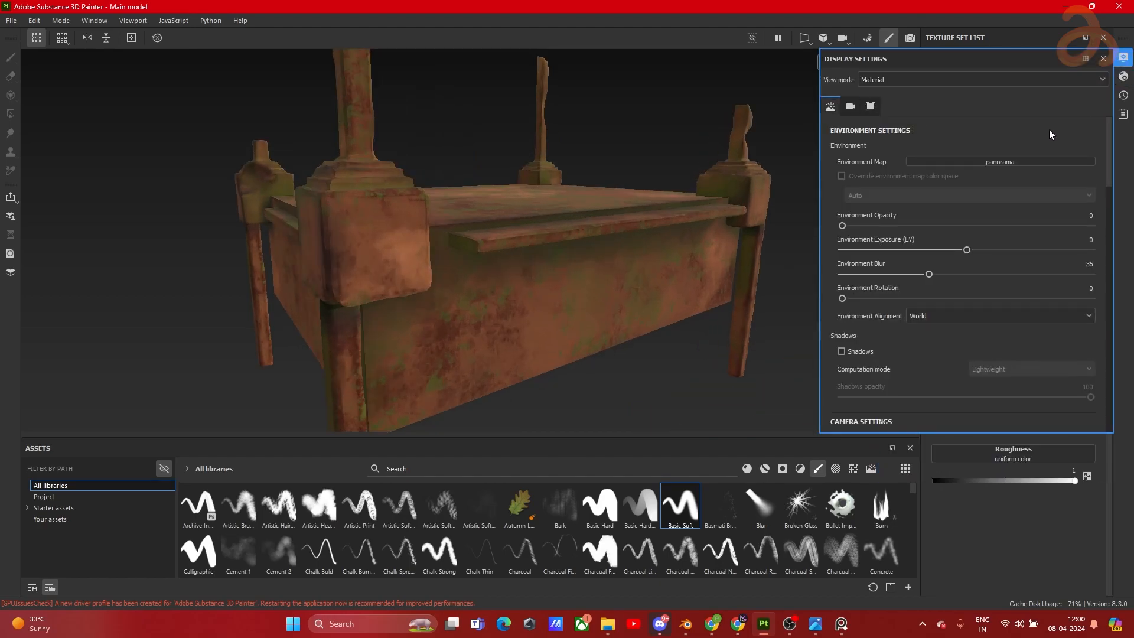
pyautogui.click(997, 160)
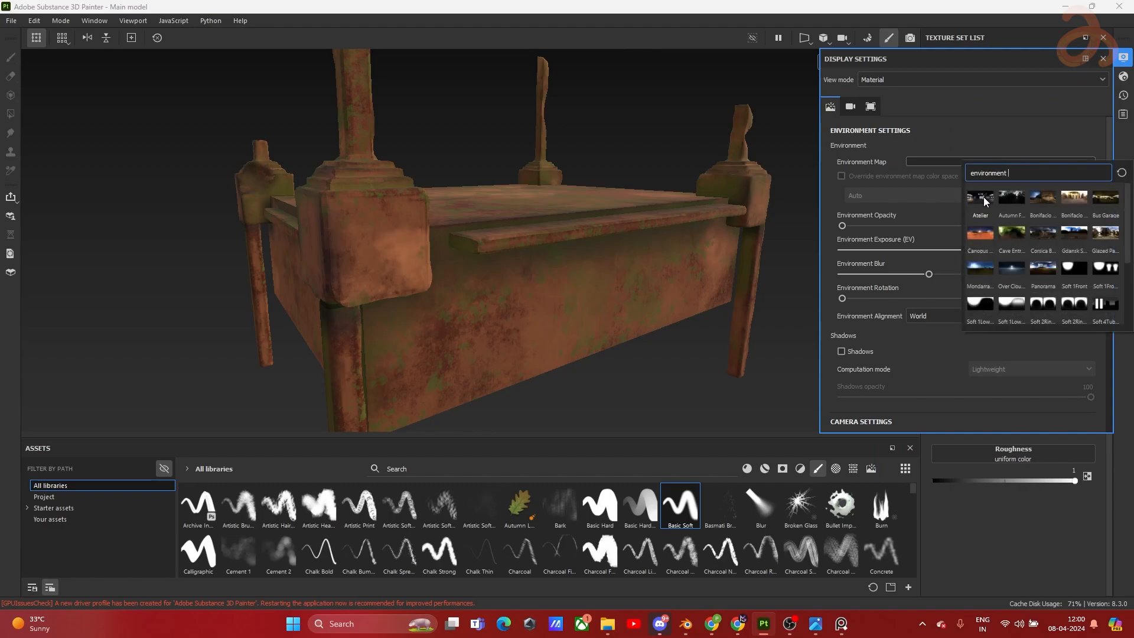
pyautogui.click(983, 197)
pyautogui.click(1002, 163)
pyautogui.click(1015, 204)
pyautogui.keyDown('shift'); pyautogui.moveTo(626, 193); pyautogui.dragTo(703, 196, button='right'); pyautogui.keyUp('shift')
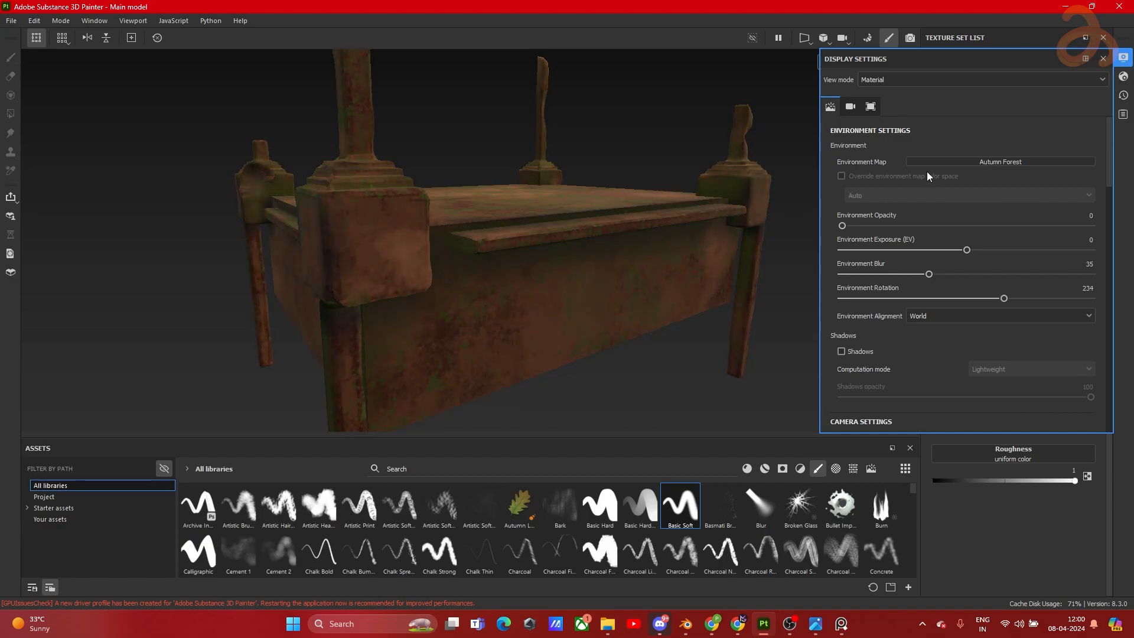
# Step: Try the Bonifacio Aragon Stairs environment map and rotate the environment to 302
pyautogui.click(1016, 167)
pyautogui.click(1072, 222)
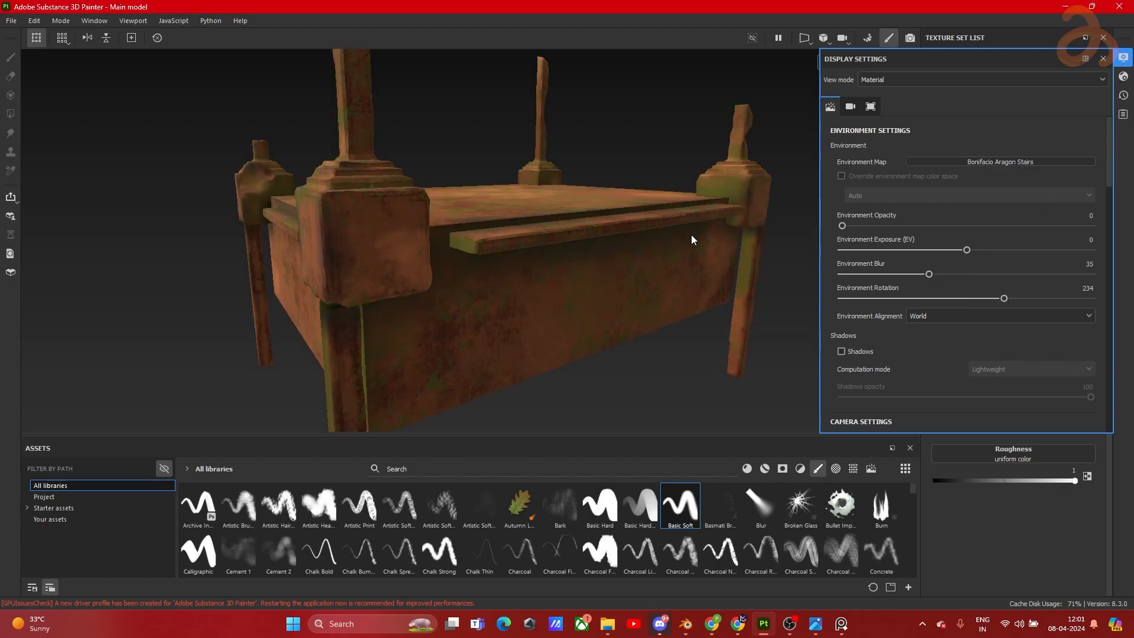
pyautogui.keyDown('shift'); pyautogui.moveTo(601, 224); pyautogui.dragTo(625, 226, button='right'); pyautogui.keyUp('shift')
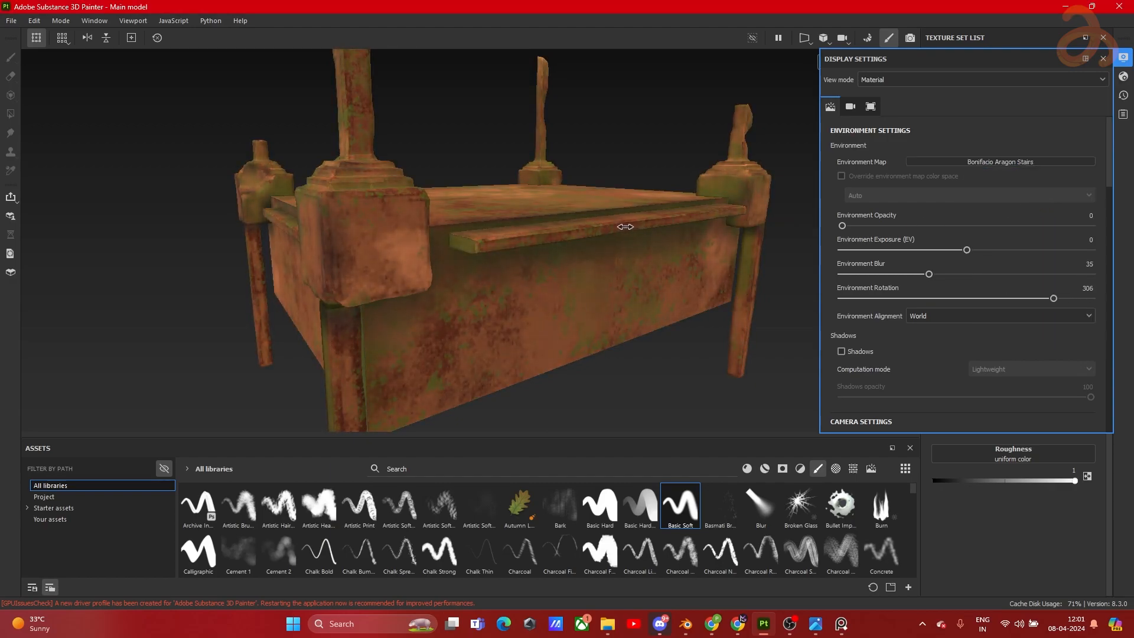
pyautogui.scroll(-3, 587, 206)
pyautogui.moveTo(590, 199)
pyautogui.keyDown('alt'); pyautogui.mouseDown()
pyautogui.moveTo(594, 223)
pyautogui.moveTo(585, 216)
pyautogui.moveTo(596, 213)
pyautogui.mouseUp(); pyautogui.keyUp('alt')
pyautogui.keyDown('alt'); pyautogui.moveTo(596, 213); pyautogui.dragTo(557, 203, button='middle'); pyautogui.keyUp('alt')
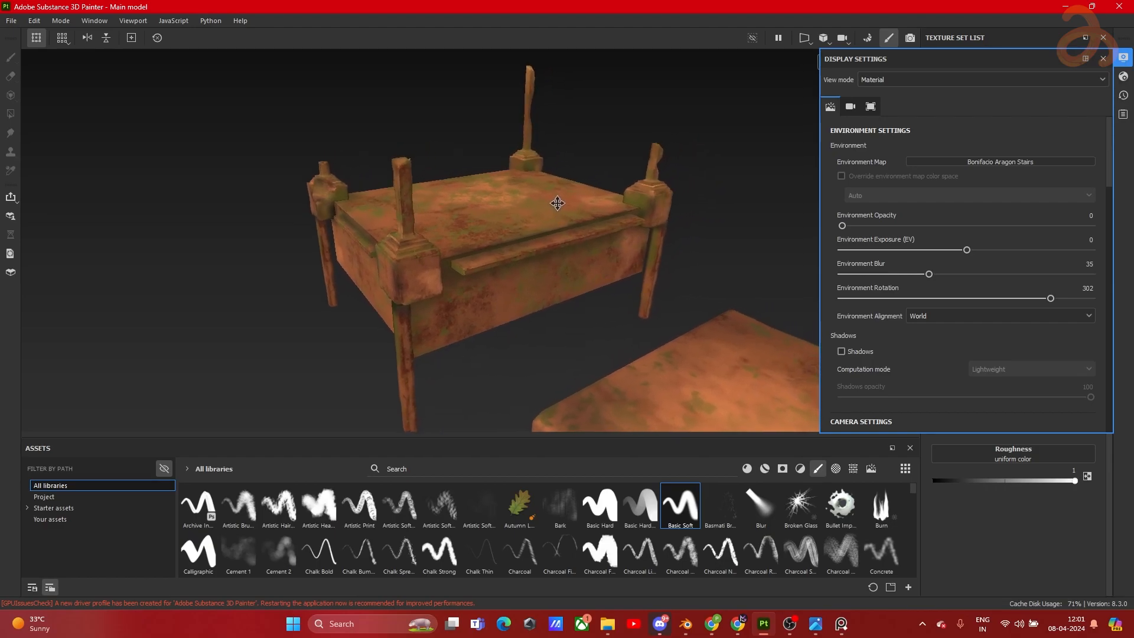
# Step: Try the Bonifacio Street and Bus Garage environment maps, choose Canopus Ground, and close the display settings
pyautogui.click(1004, 162)
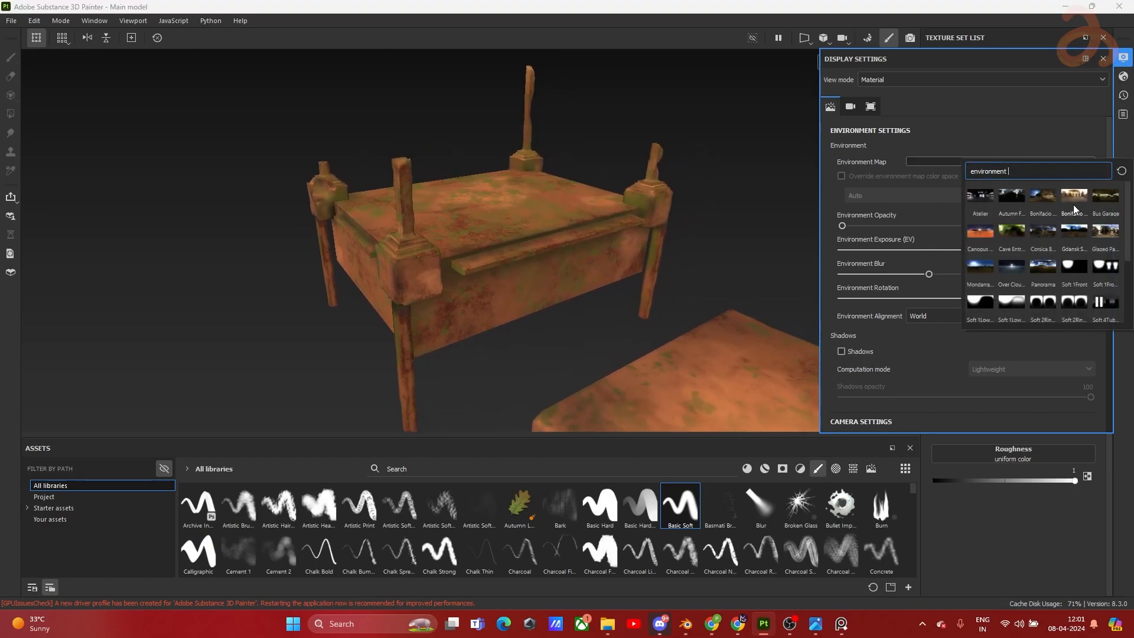
pyautogui.moveTo(1073, 209)
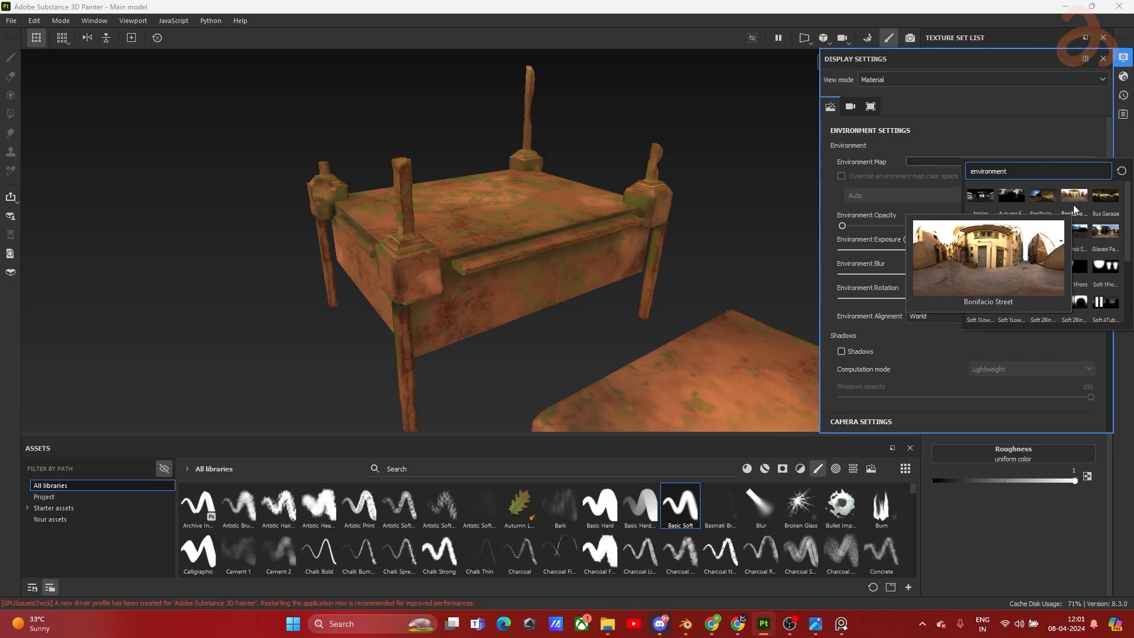
pyautogui.click(1075, 199)
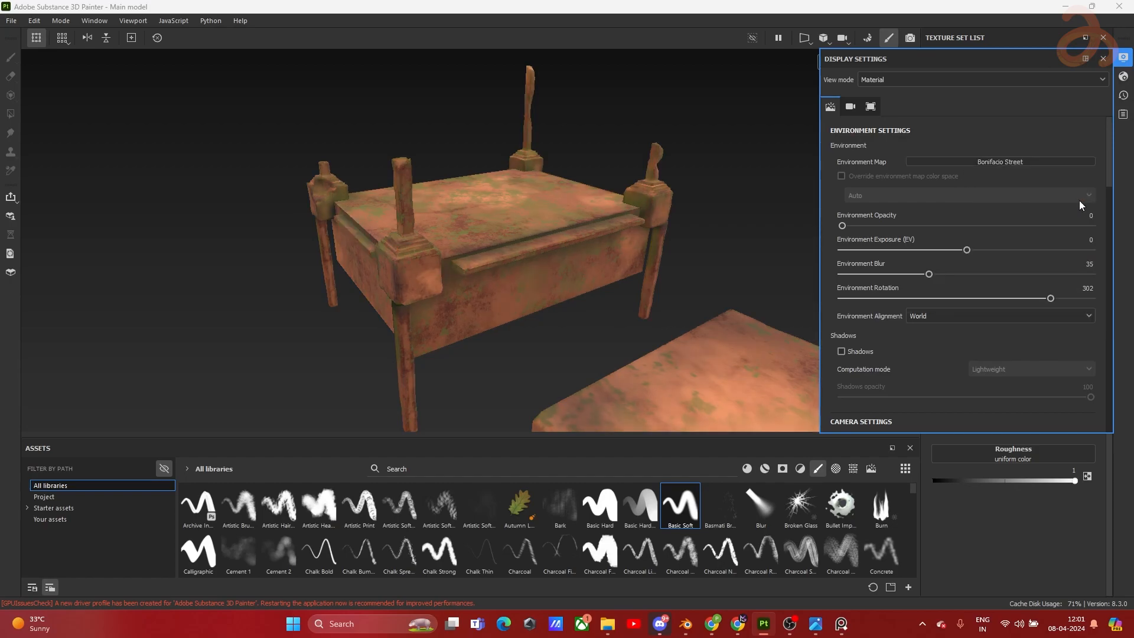
pyautogui.click(1058, 164)
pyautogui.click(1038, 178)
pyautogui.click(1025, 165)
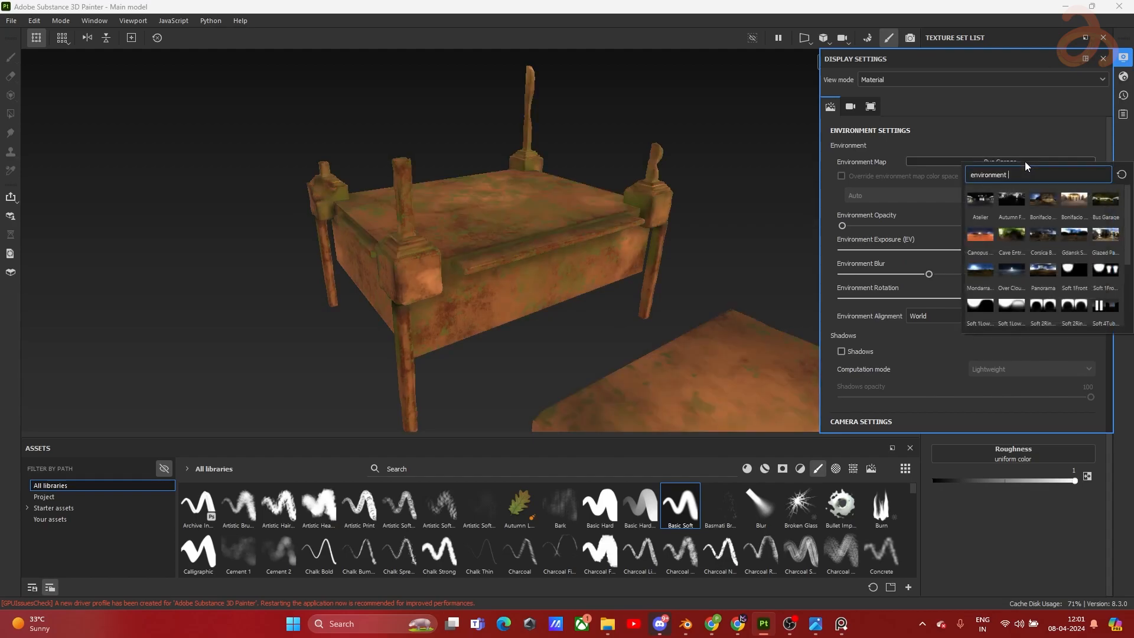
pyautogui.click(975, 238)
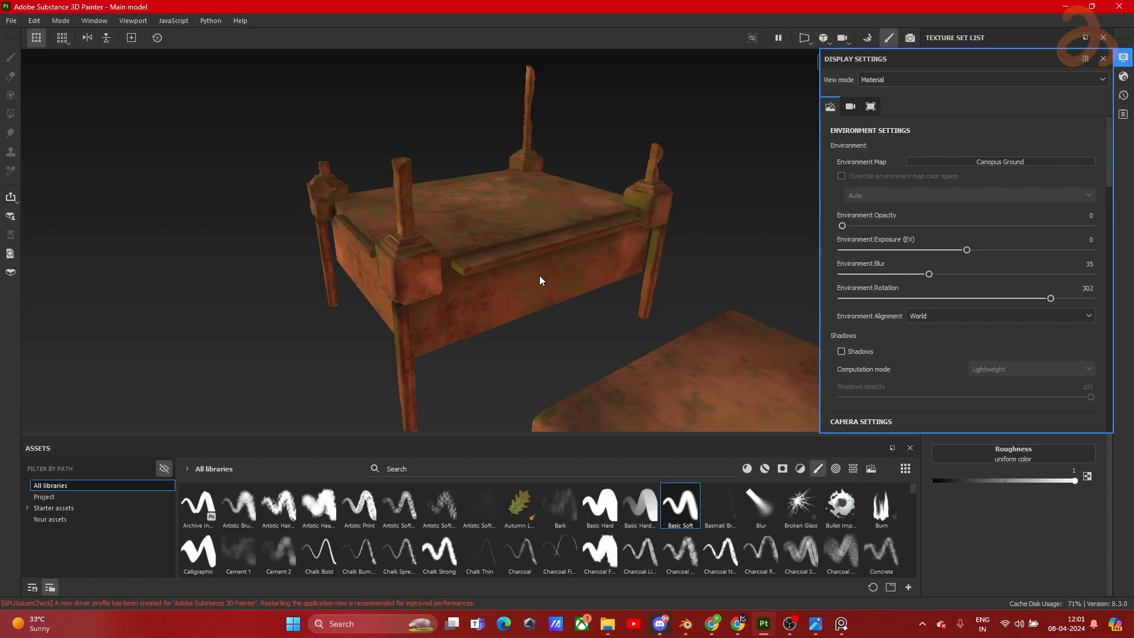
pyautogui.click(1103, 59)
# Step: Rotate the environment lighting to brighten the front of the four-post structure
pyautogui.scroll(-3, 615, 357)
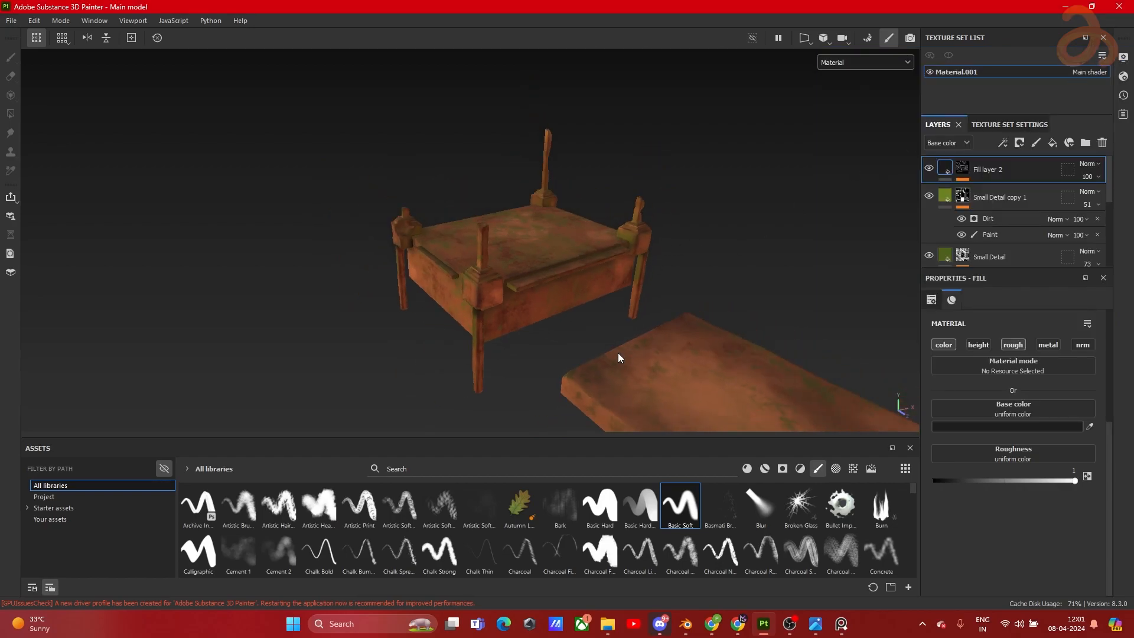
pyautogui.keyDown('alt'); pyautogui.moveTo(615, 356); pyautogui.dragTo(592, 271, button='middle'); pyautogui.keyUp('alt')
pyautogui.scroll(4, 423, 185)
pyautogui.keyDown('shift'); pyautogui.moveTo(581, 205); pyautogui.dragTo(610, 204, button='right'); pyautogui.keyUp('shift')
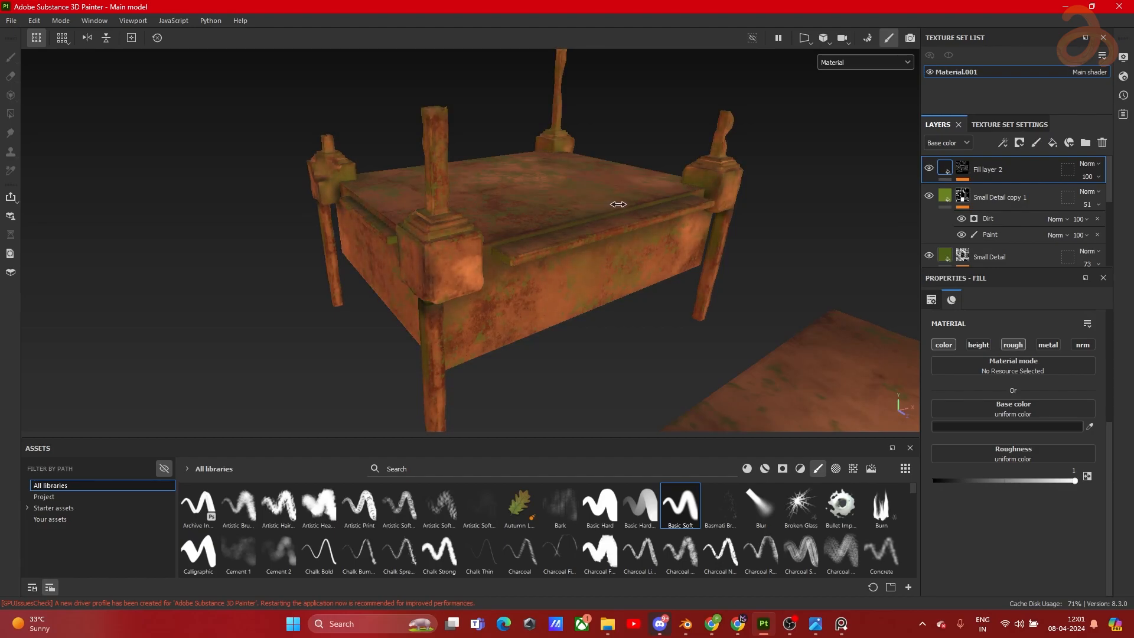
# Step: Examine the textured four-post structure and slab up close and from a distance under the new lighting
pyautogui.keyDown('alt'); pyautogui.moveTo(587, 323); pyautogui.dragTo(683, 323); pyautogui.keyUp('alt')
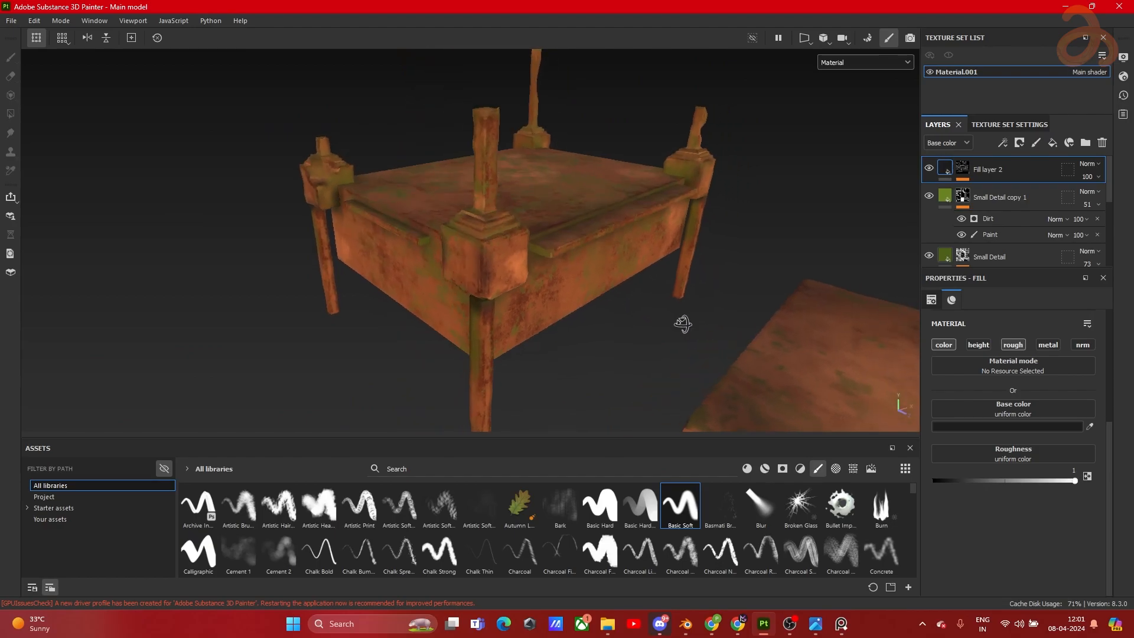
pyautogui.scroll(-3, 619, 272)
pyautogui.keyDown('alt'); pyautogui.moveTo(617, 266); pyautogui.dragTo(620, 291, button='middle'); pyautogui.keyUp('alt')
pyautogui.scroll(4, 561, 263)
pyautogui.keyDown('alt'); pyautogui.moveTo(484, 266); pyautogui.dragTo(503, 297); pyautogui.keyUp('alt')
pyautogui.scroll(-3, 322, 260)
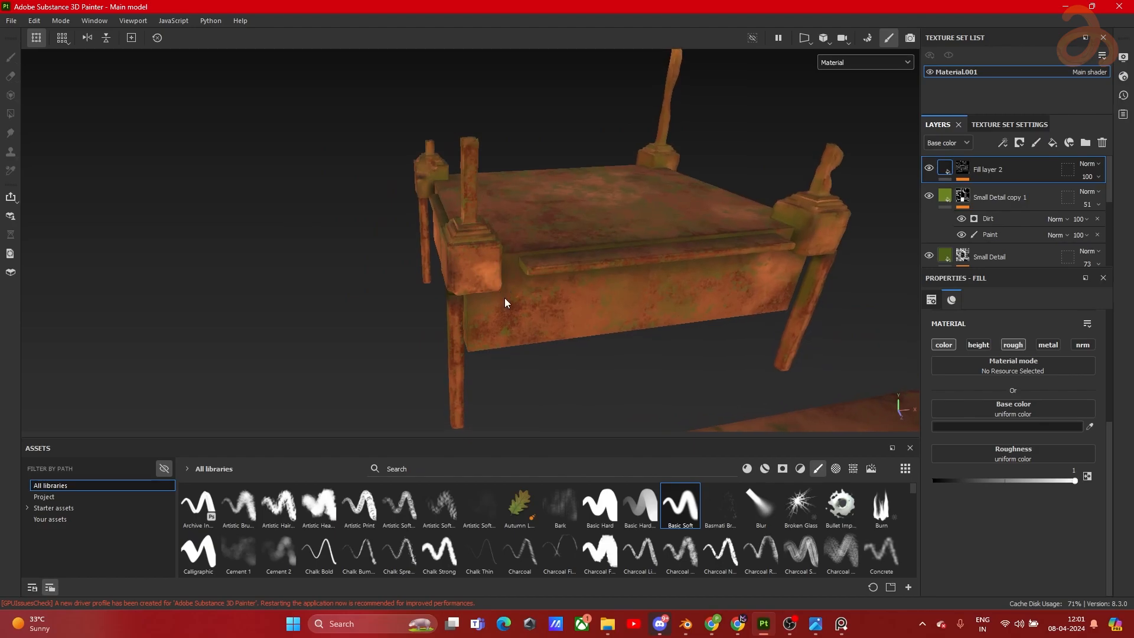
pyautogui.scroll(-4, 577, 268)
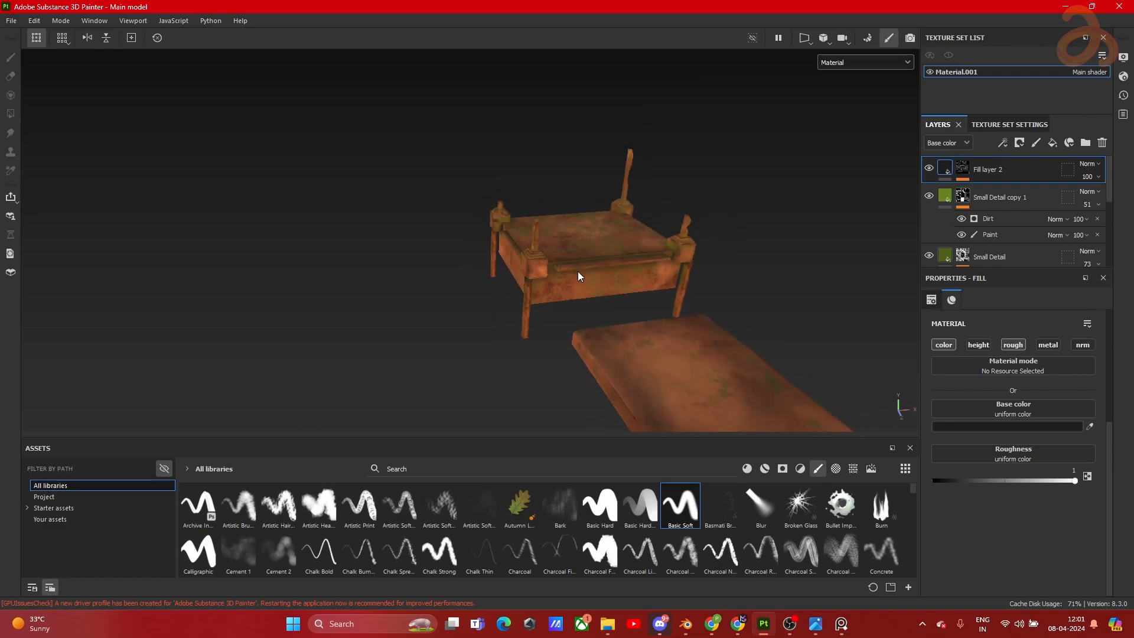
pyautogui.scroll(-2, 566, 270)
pyautogui.moveTo(647, 331); pyautogui.dragTo(461, 260, button='middle')
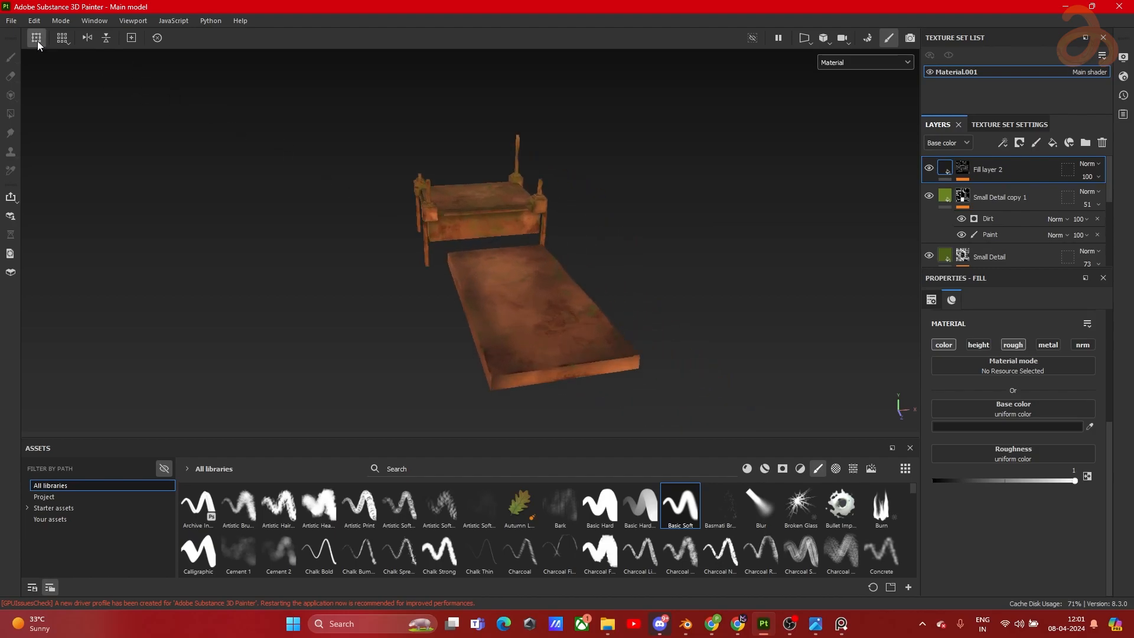
# Step: Open the texture export settings
pyautogui.click(11, 20)
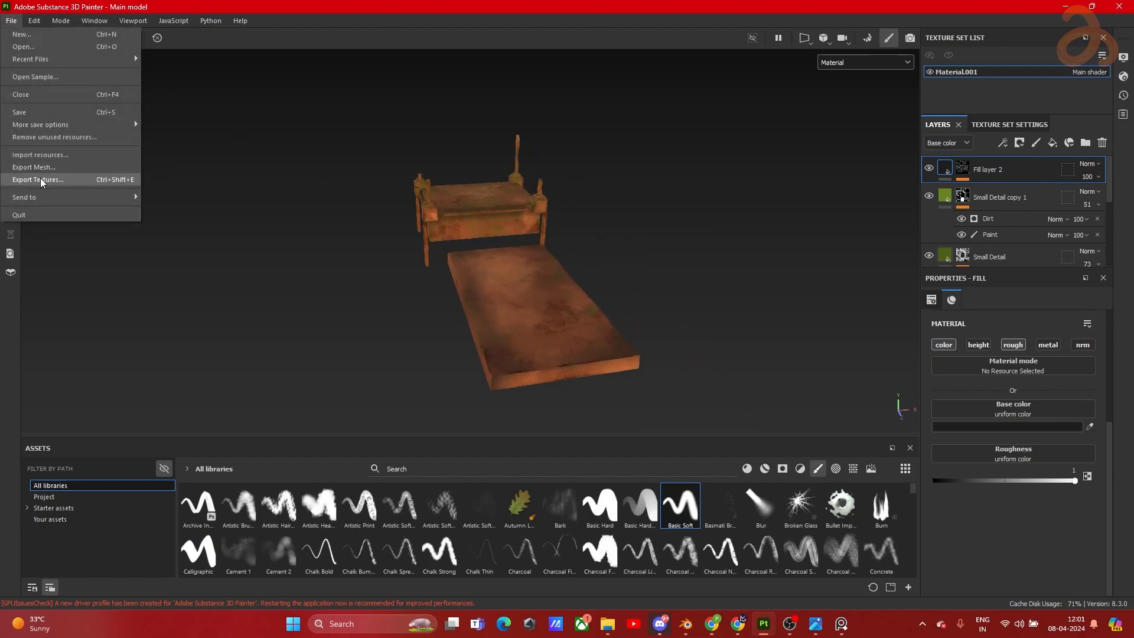
pyautogui.click(12, 22)
pyautogui.click(12, 21)
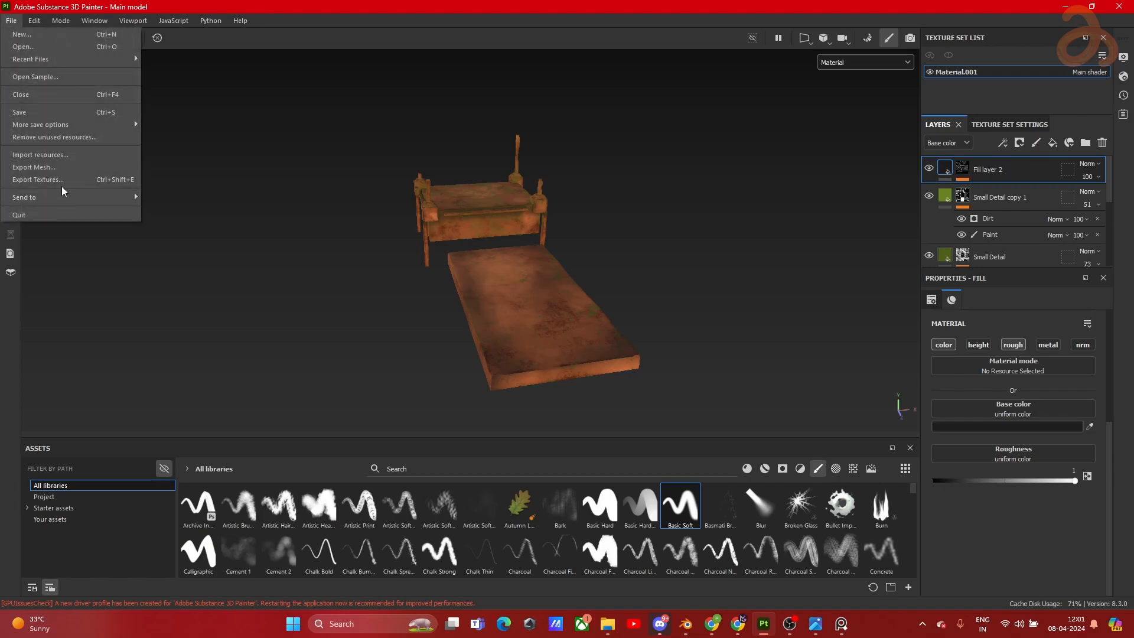
pyautogui.click(59, 180)
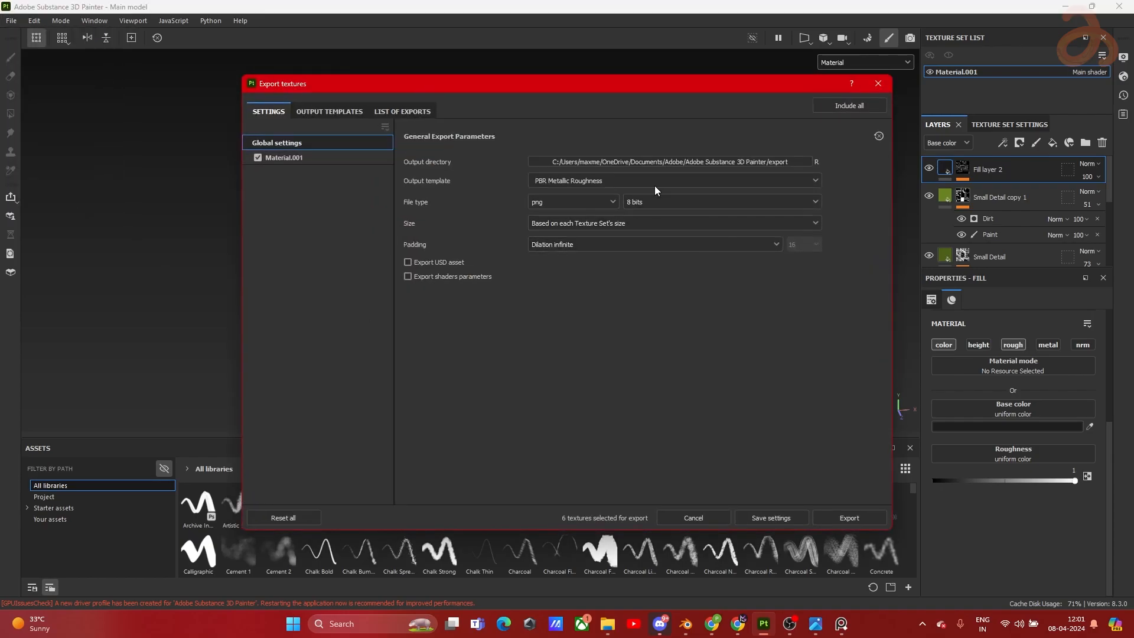
# Step: Browse to the Texture folder of the Concept Art project for the export's output directory
pyautogui.click(621, 166)
pyautogui.scroll(-2, 296, 260)
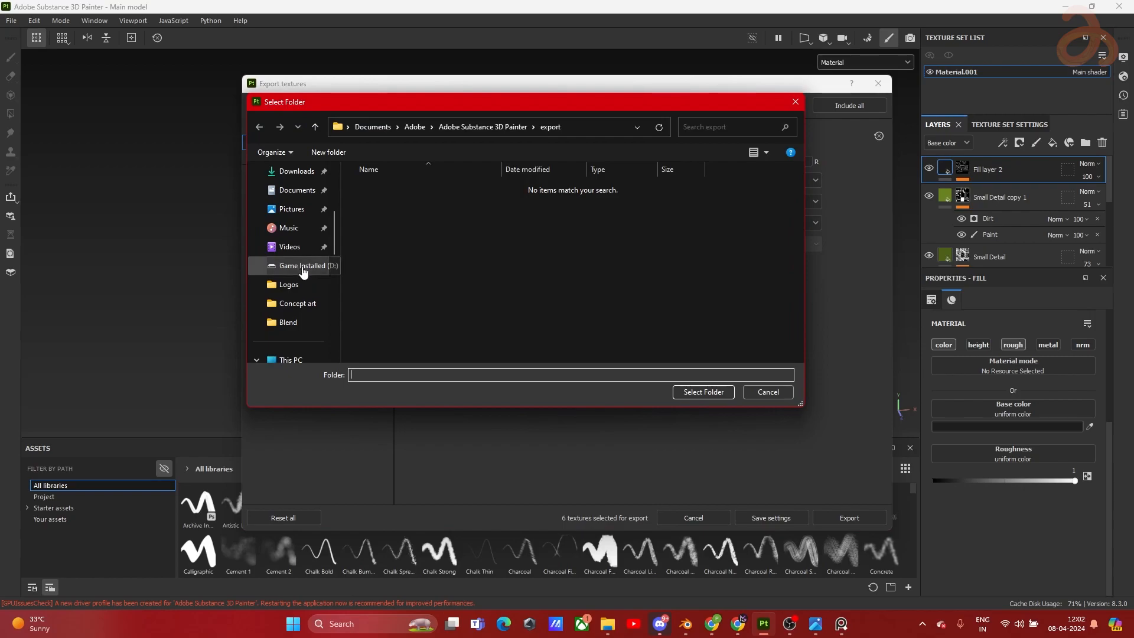
pyautogui.click(297, 306)
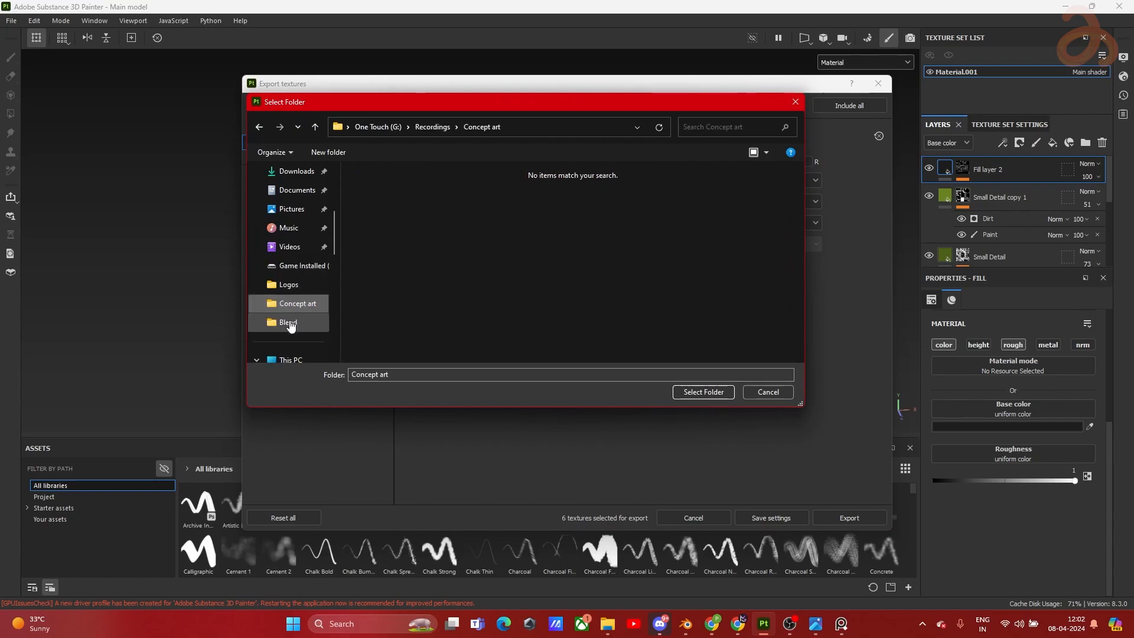
pyautogui.click(290, 323)
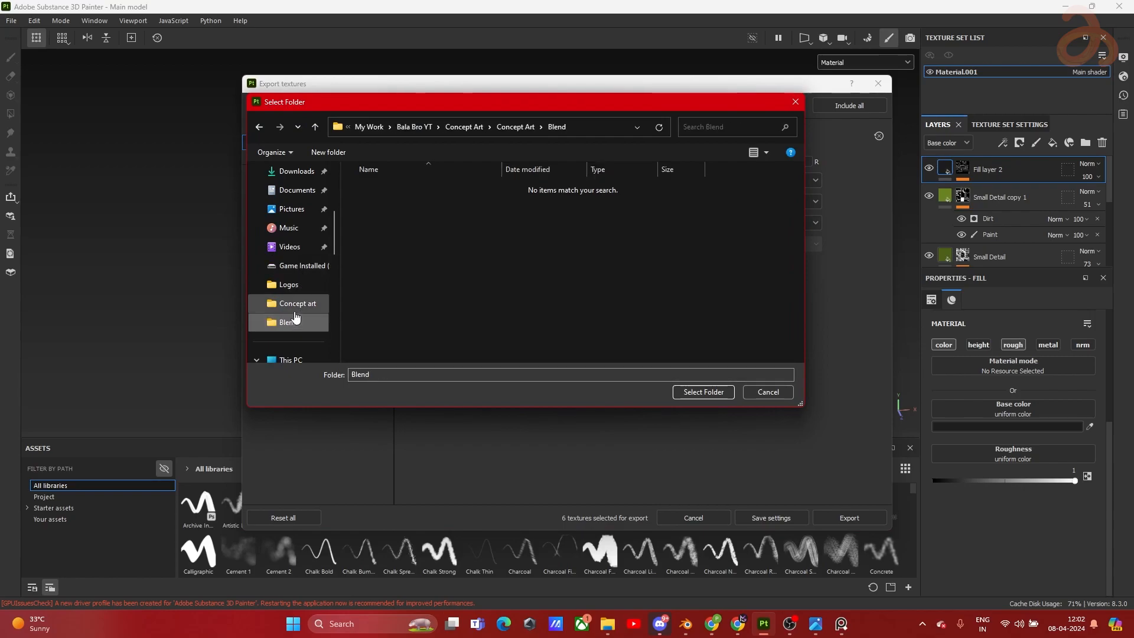
pyautogui.click(514, 127)
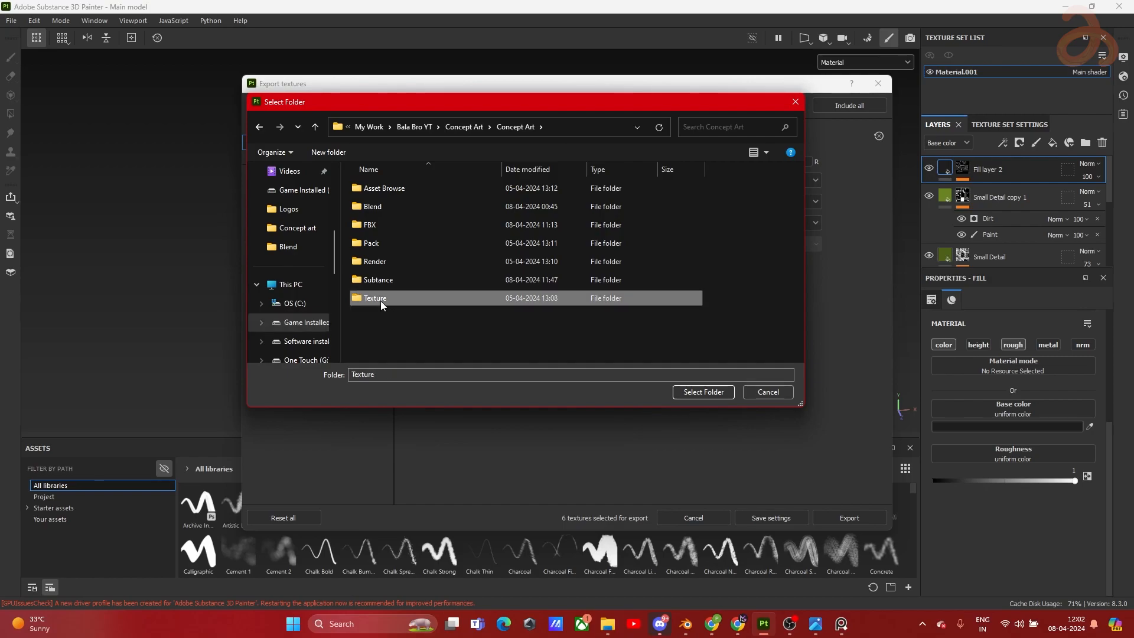
pyautogui.doubleClick(381, 303)
# Step: Create a folder named Main Model inside the Texture folder and choose it as the output directory
pyautogui.click(328, 151)
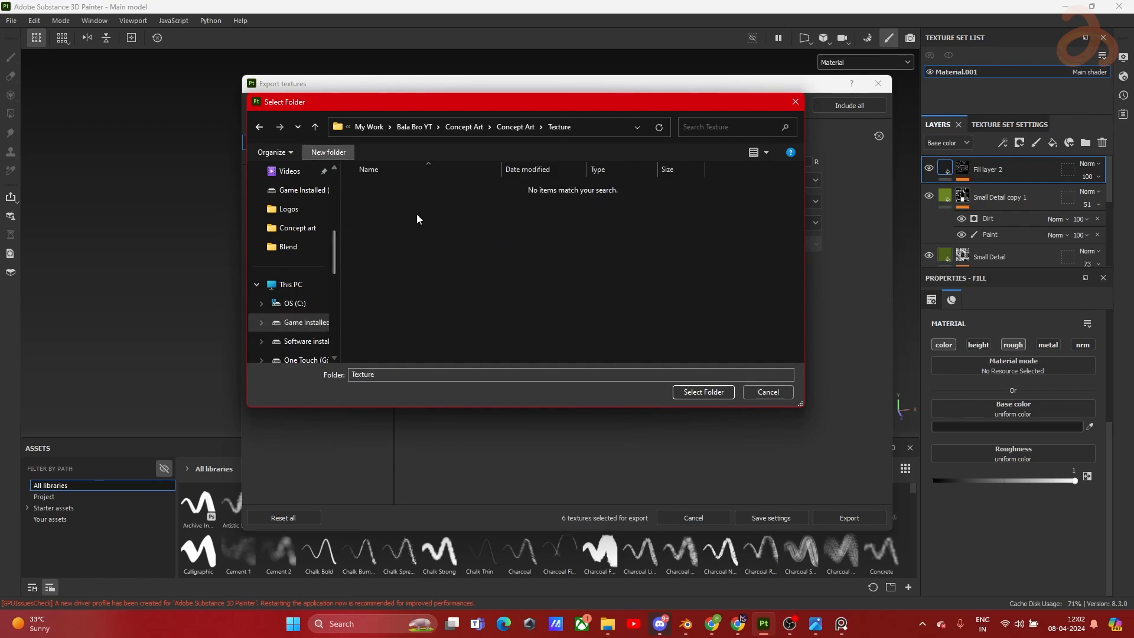
pyautogui.write('Main')
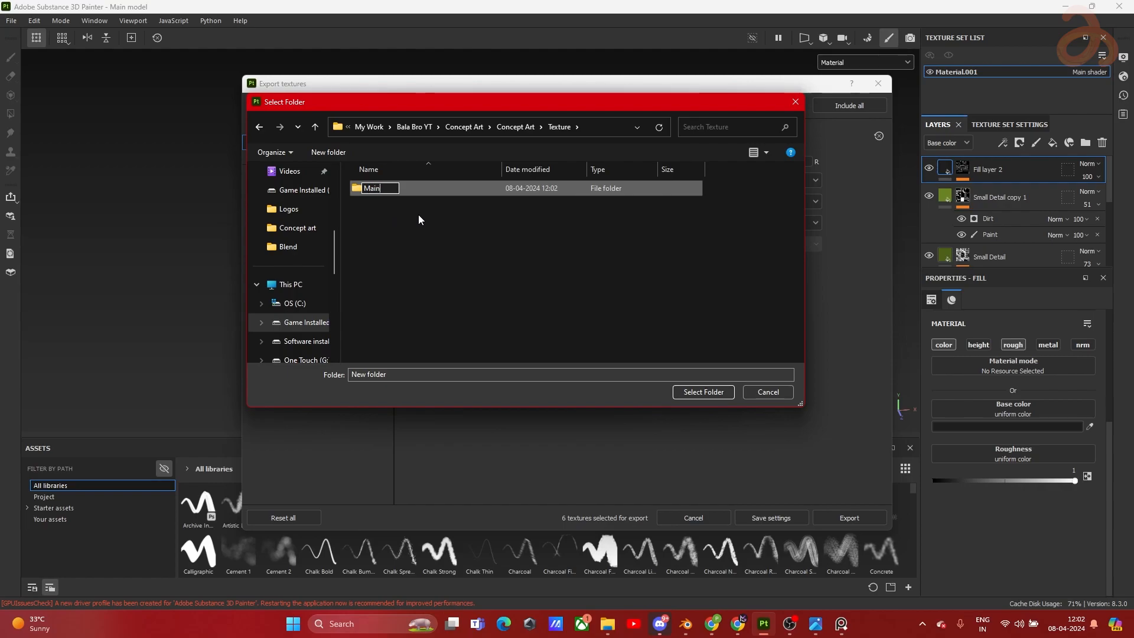
pyautogui.write(' Model')
pyautogui.press('Return')
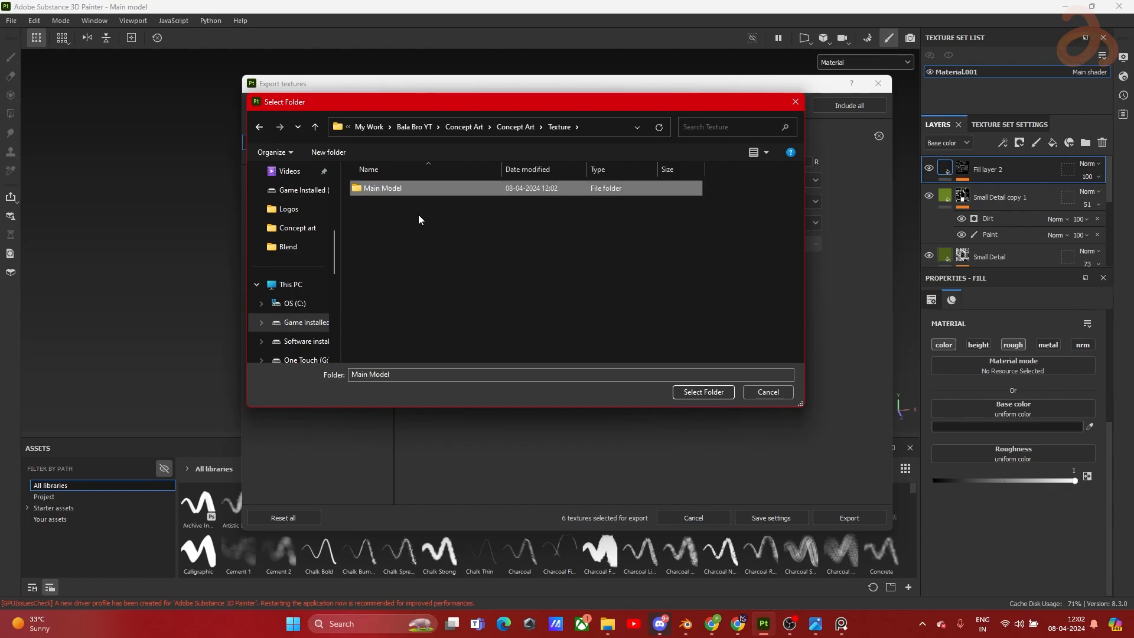
pyautogui.doubleClick(403, 193)
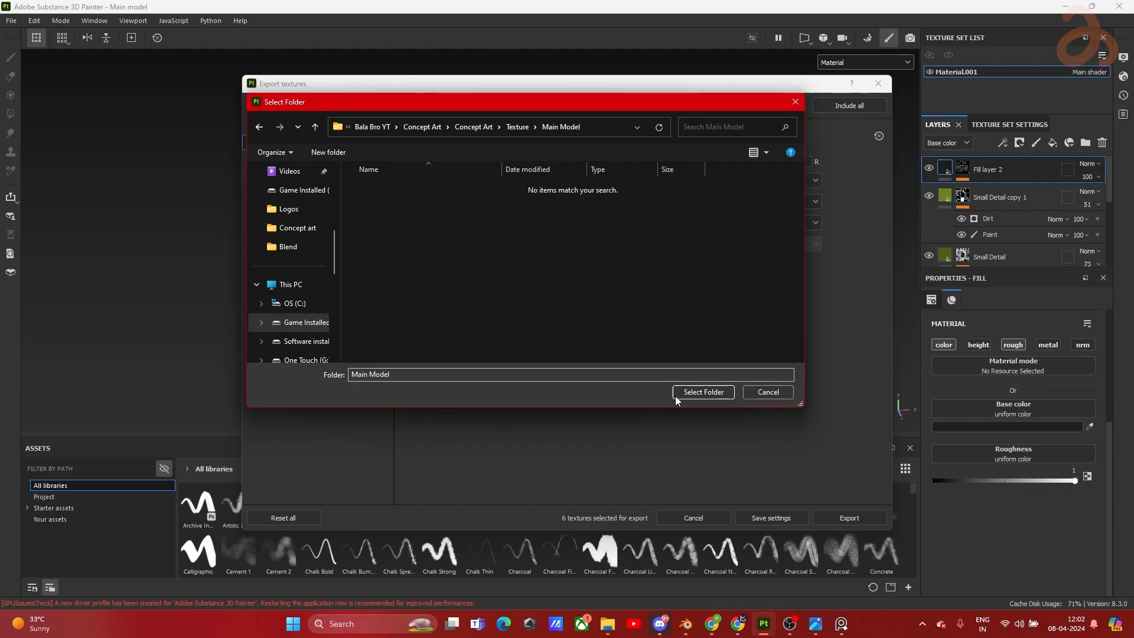
pyautogui.click(703, 392)
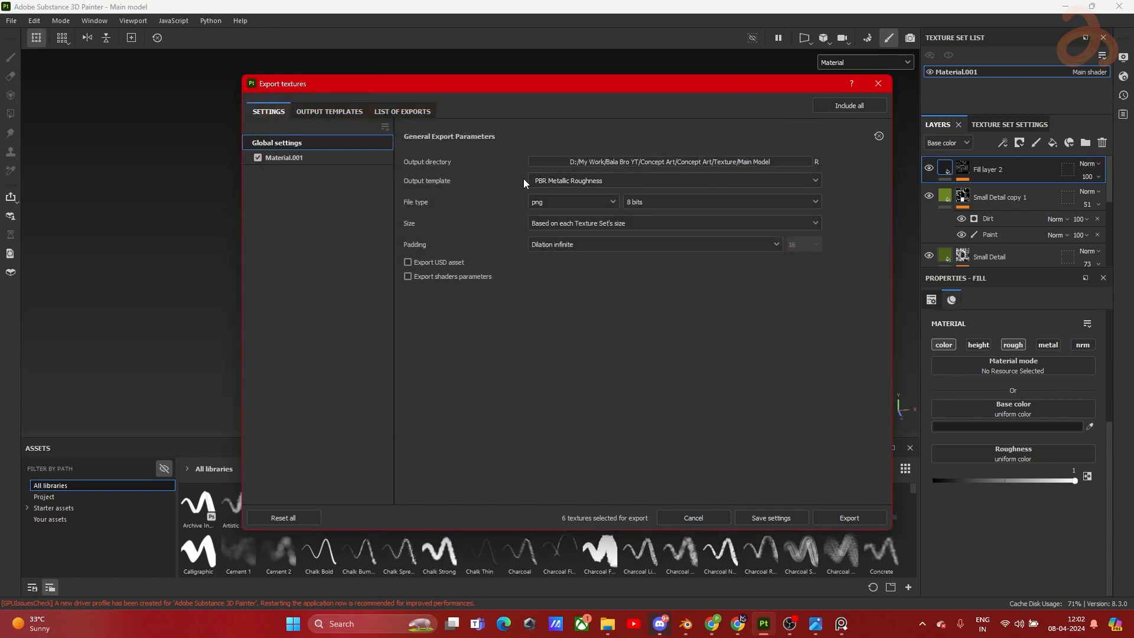
# Step: Set the export size to 4096 and the padding to Dilation + transparent
pyautogui.click(552, 223)
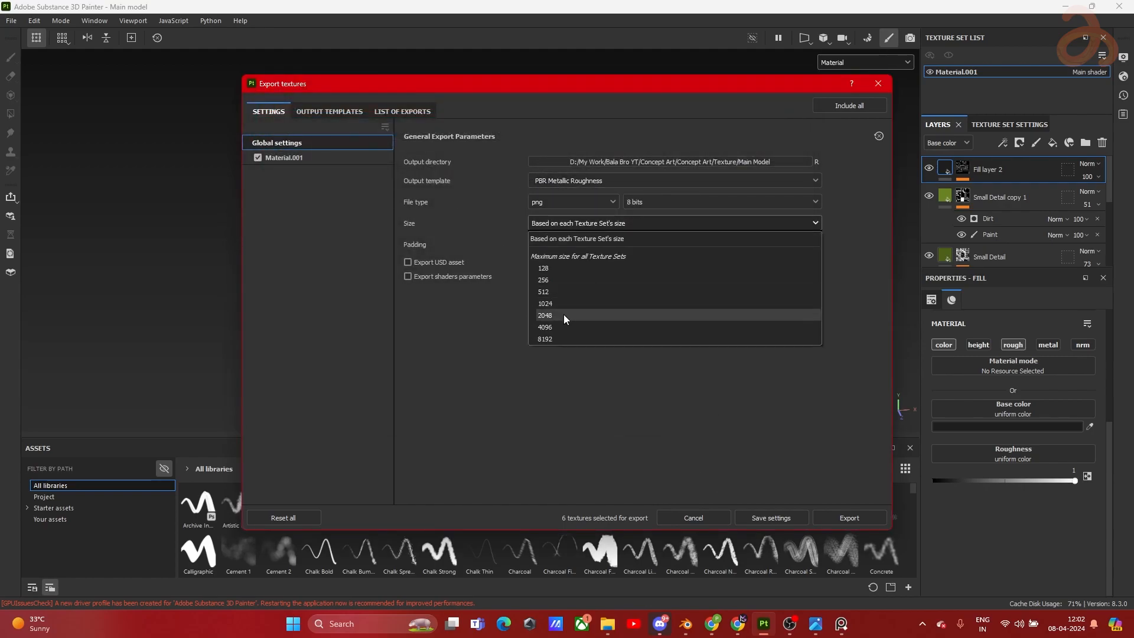
pyautogui.click(551, 328)
pyautogui.click(553, 245)
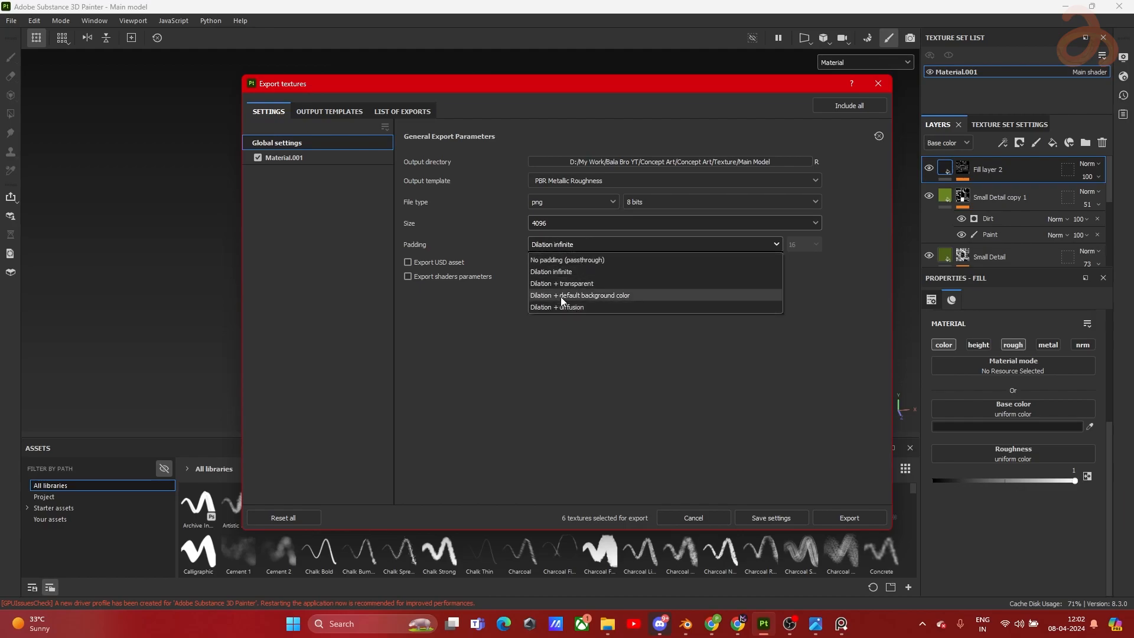
pyautogui.click(548, 245)
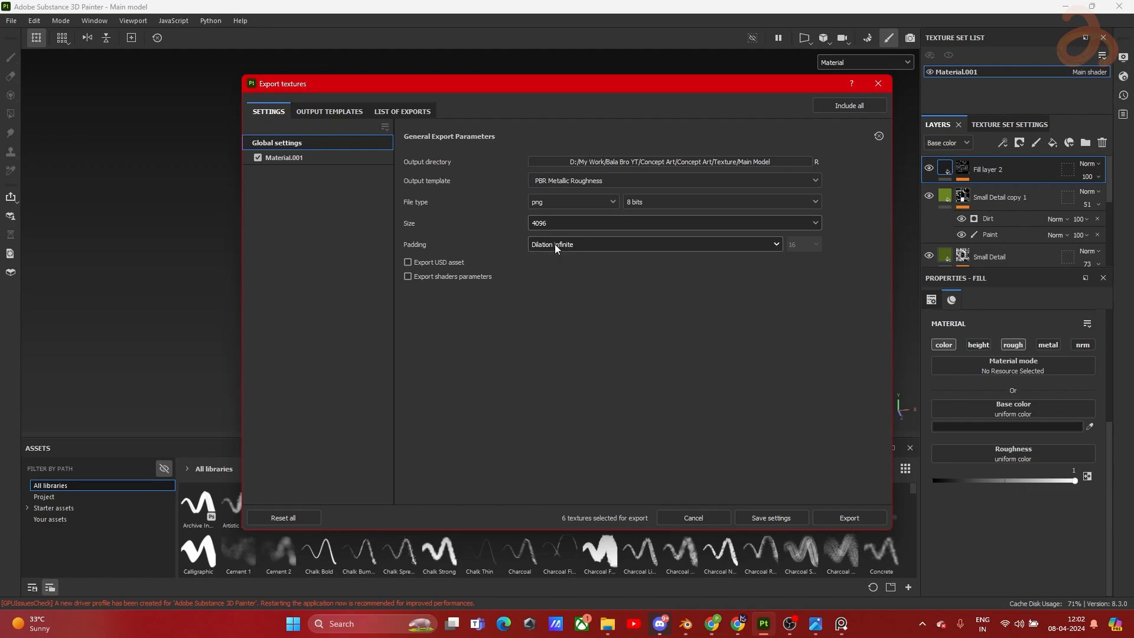
pyautogui.click(565, 246)
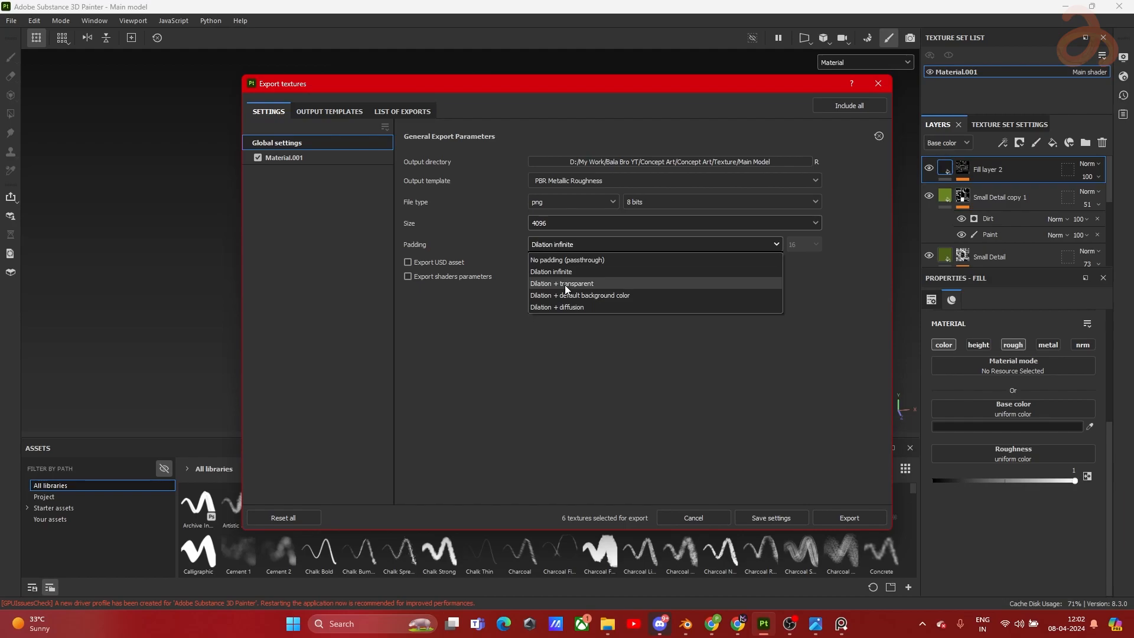
pyautogui.click(565, 284)
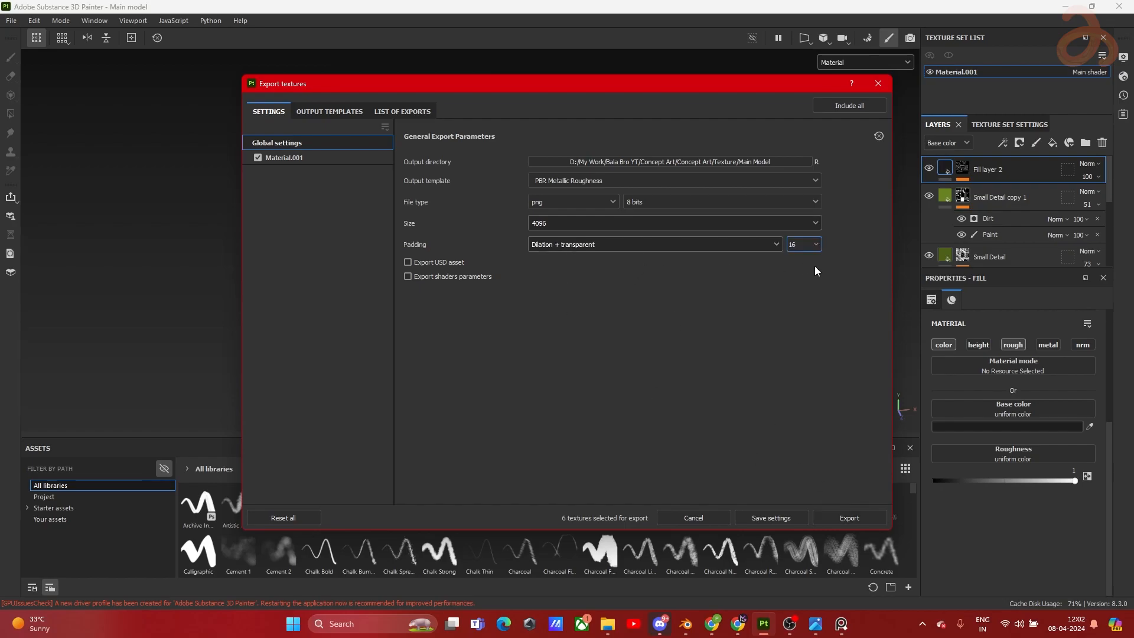
# Step: Export the textures and close Substance 3D Painter to return to Blender
pyautogui.click(856, 517)
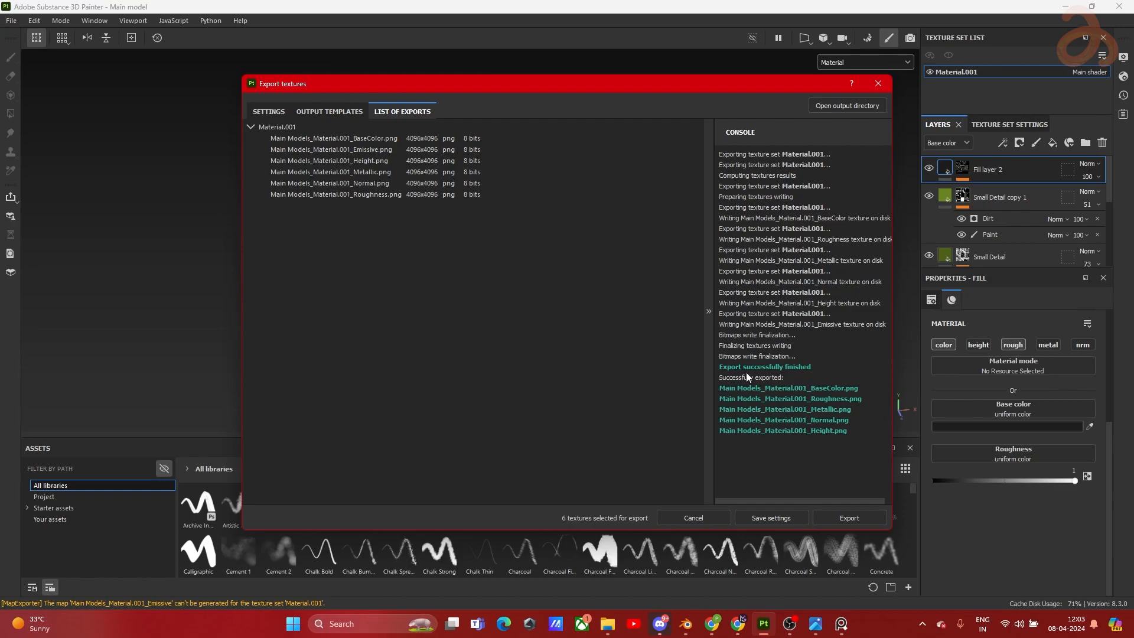
pyautogui.click(685, 623)
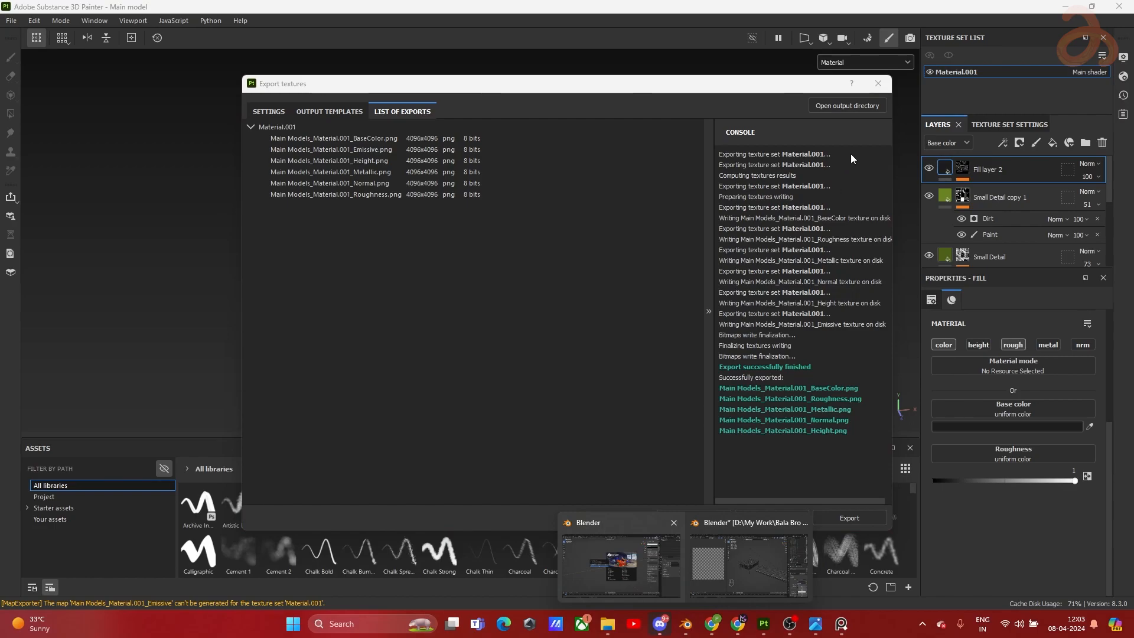
pyautogui.click(878, 84)
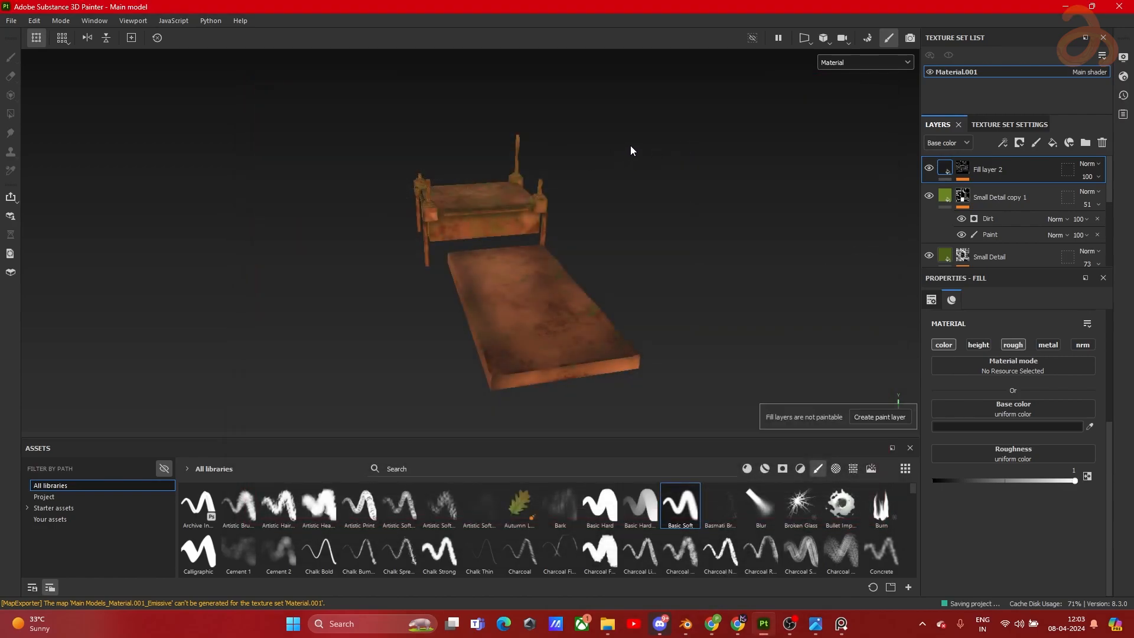
pyautogui.click(1118, 6)
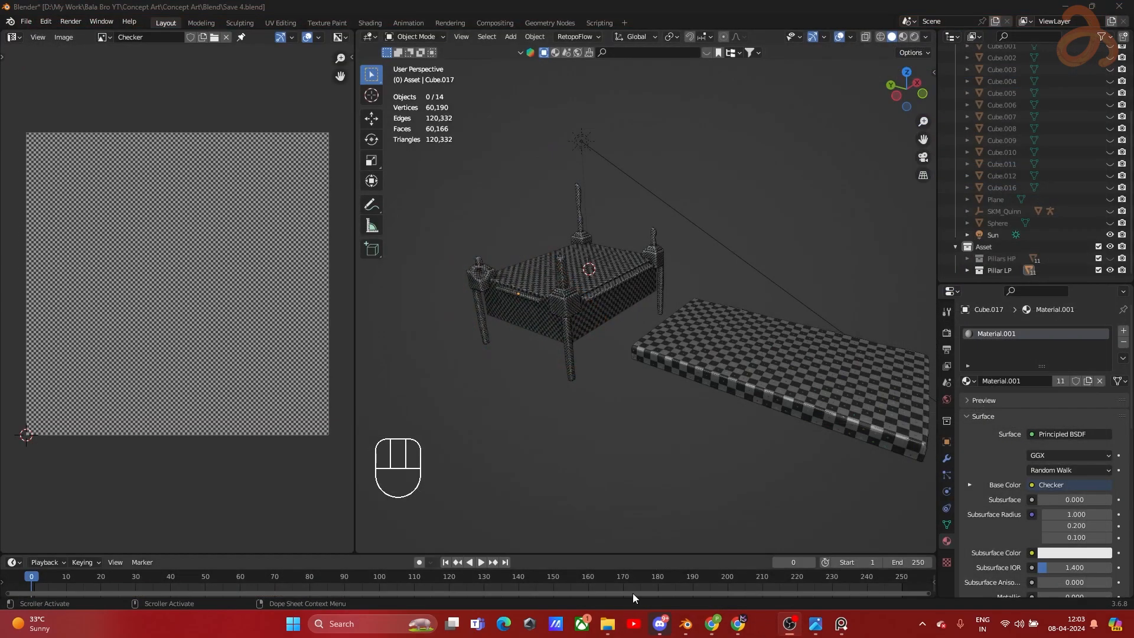
# Step: Show the slab's material nodes in a widened Shader Editor and delete the Checker image texture node
pyautogui.keyDown('shift'); pyautogui.moveTo(721, 321); pyautogui.dragTo(692, 319, button='middle'); pyautogui.keyUp('shift')
pyautogui.click(681, 331)
pyautogui.click(20, 38)
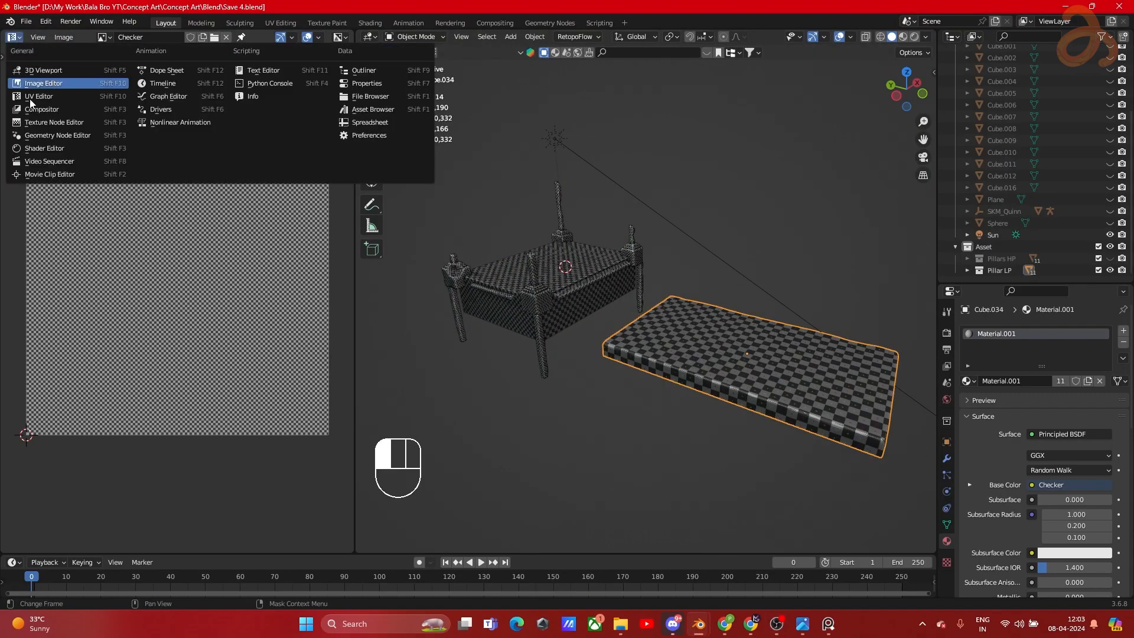
pyautogui.click(42, 149)
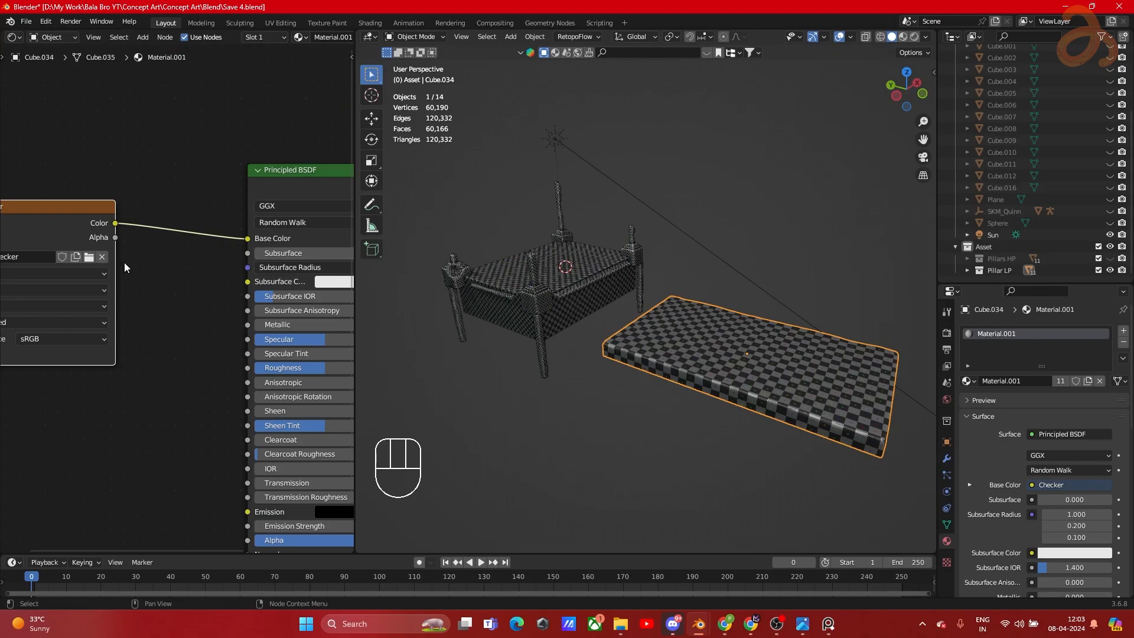
pyautogui.scroll(-2, 124, 266)
pyautogui.press('Delete')
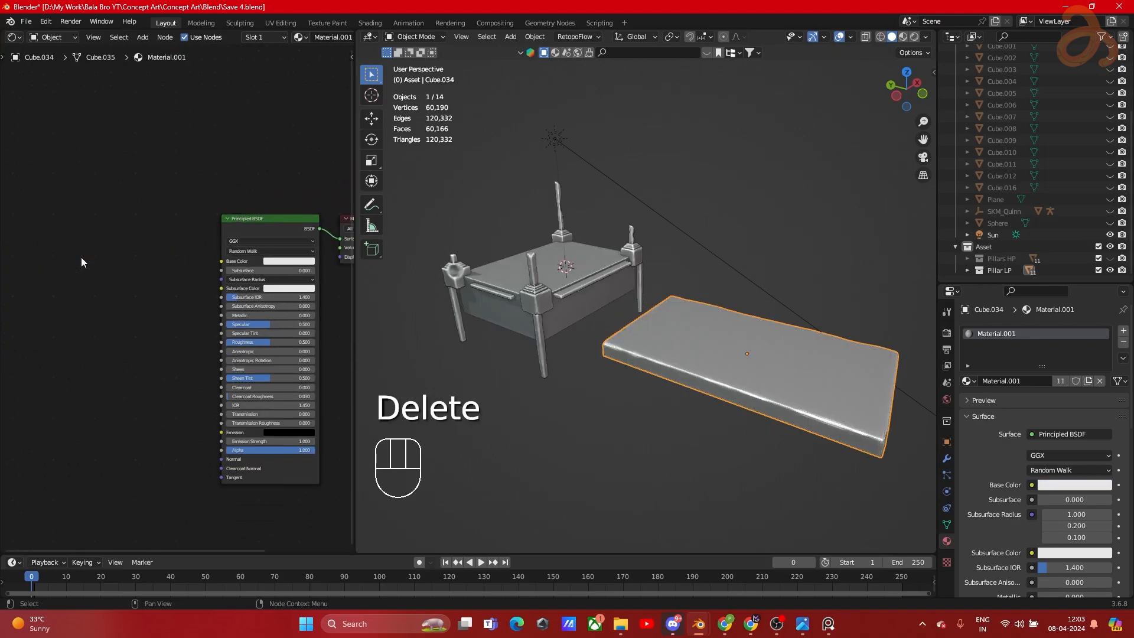
pyautogui.moveTo(353, 519); pyautogui.dragTo(558, 523)
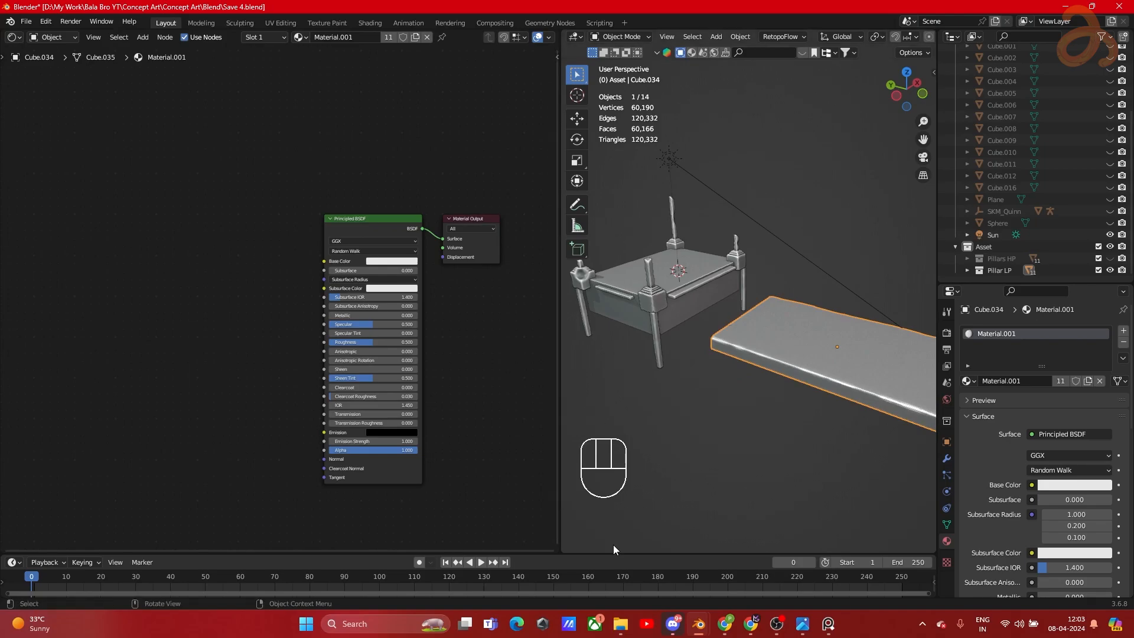
# Step: Switch to File Explorer and open the project's Texture > Main Model folder with enlarged thumbnails
pyautogui.click(620, 624)
pyautogui.scroll(-3, 405, 312)
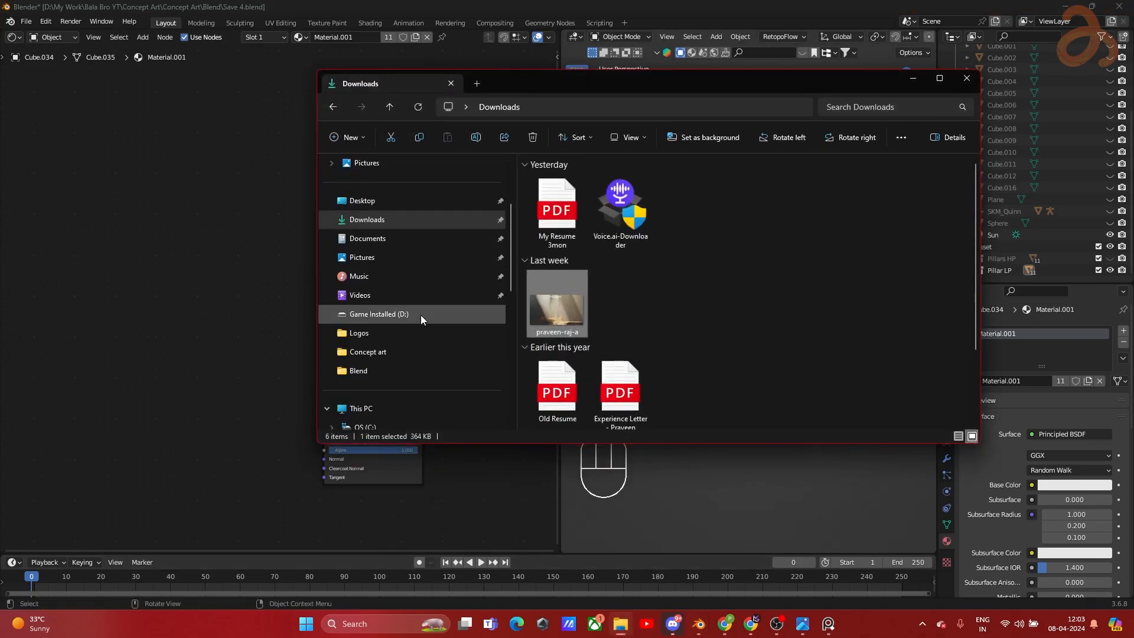
pyautogui.click(376, 367)
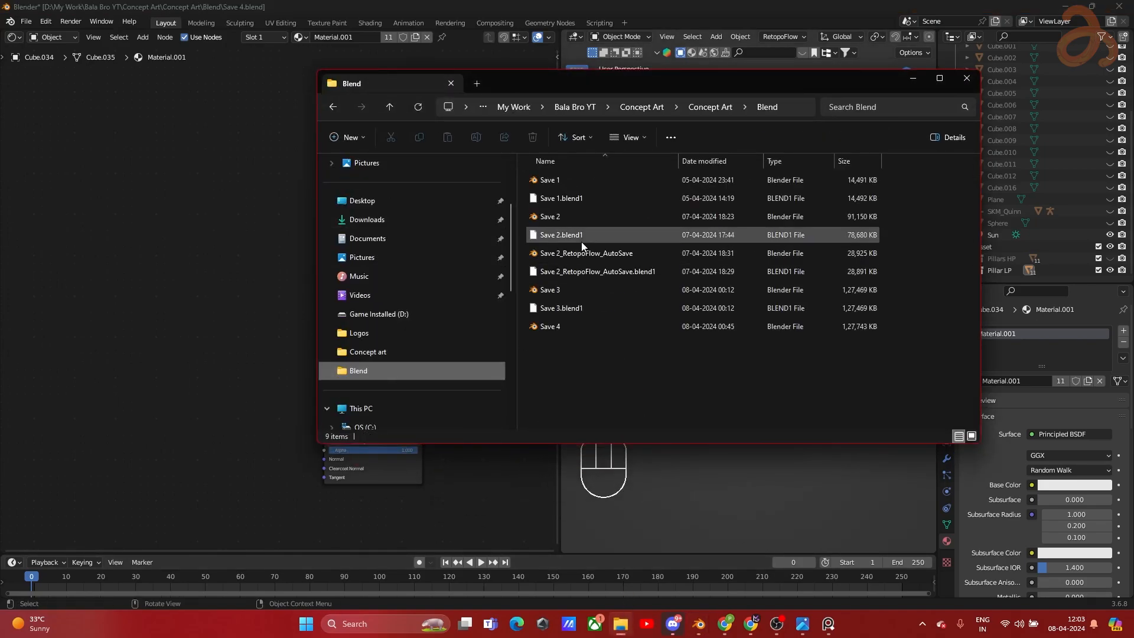
pyautogui.click(710, 106)
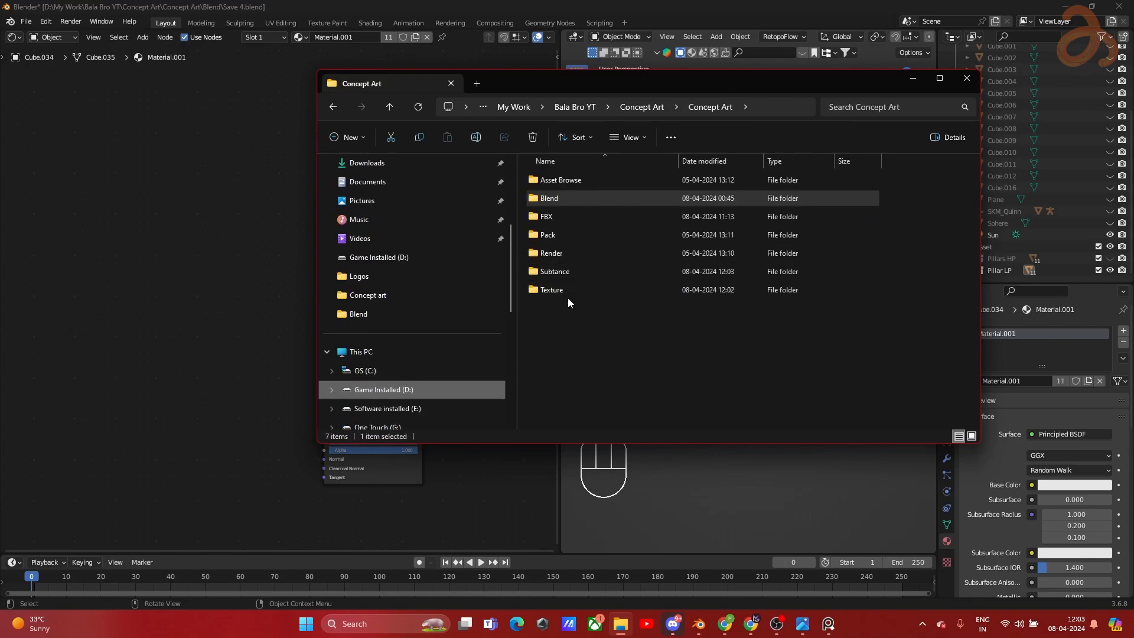
pyautogui.doubleClick(571, 289)
pyautogui.doubleClick(555, 185)
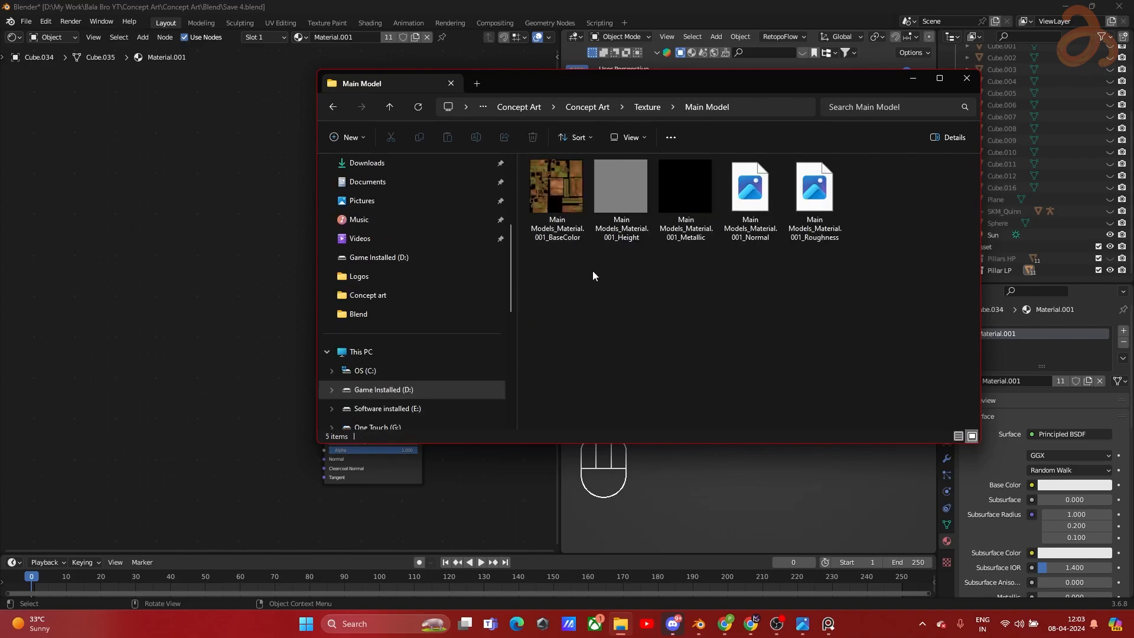
pyautogui.keyDown('ctrl'); pyautogui.scroll(2, 593, 271); pyautogui.keyUp('ctrl')
# Step: Preview the exported height map and delete the Height and Metallic texture files
pyautogui.doubleClick(719, 236)
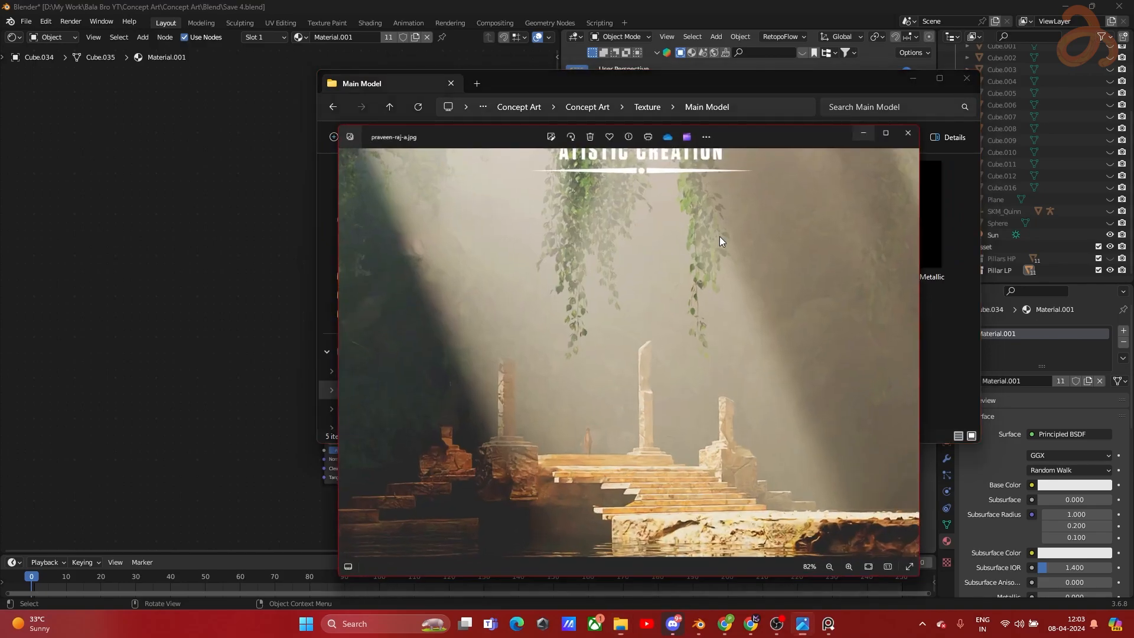
pyautogui.click(974, 46)
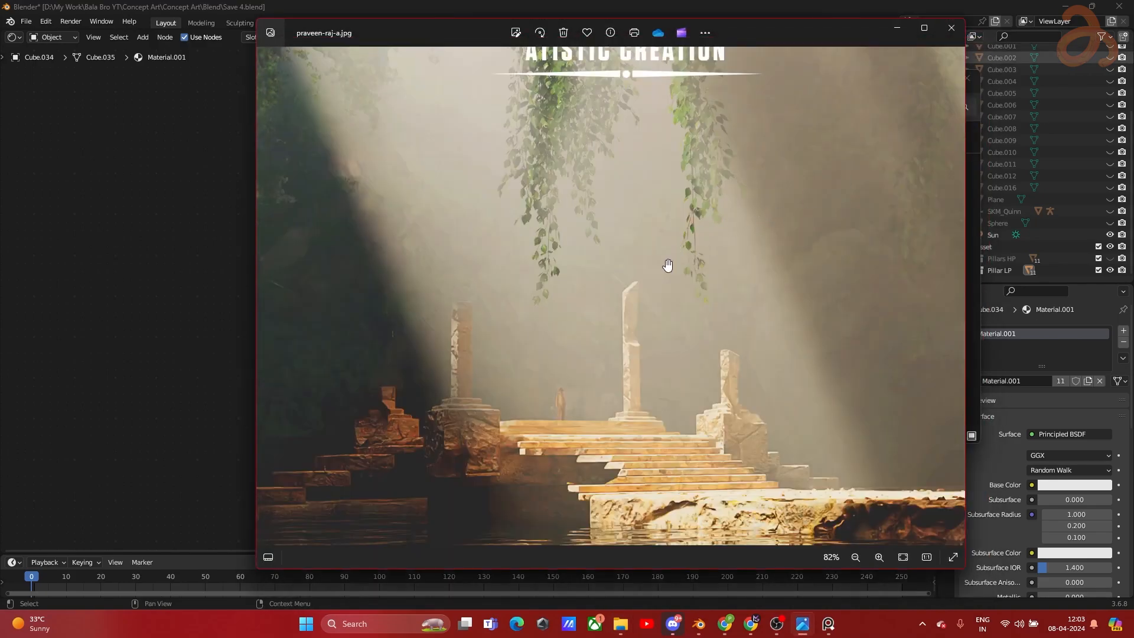
pyautogui.click(950, 27)
pyautogui.doubleClick(741, 225)
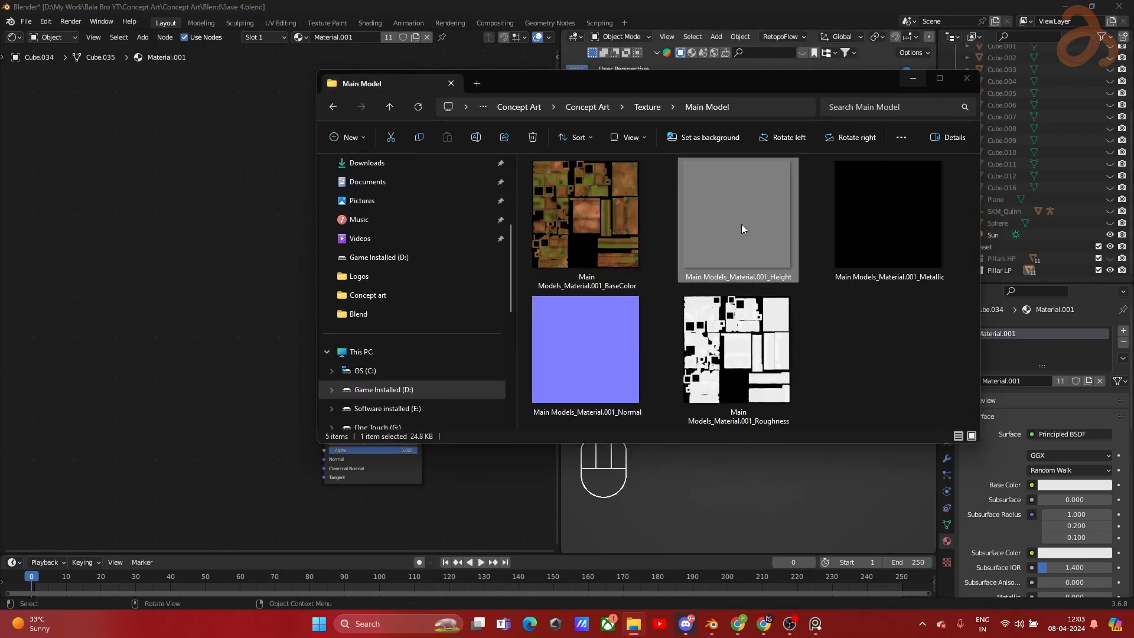
pyautogui.click(950, 28)
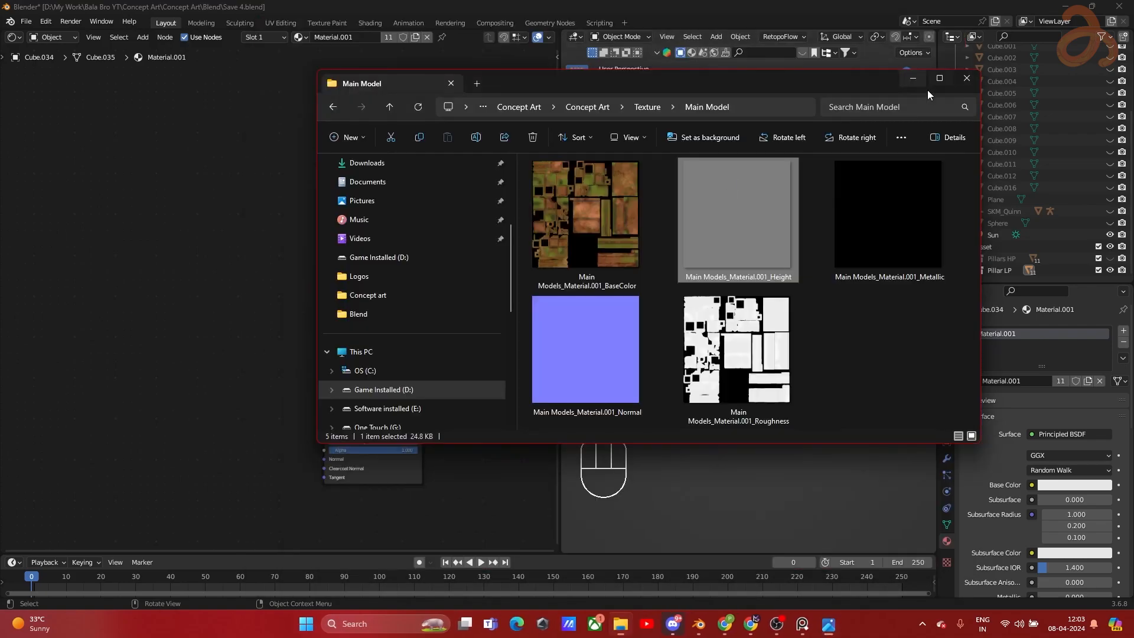
pyautogui.press('Delete')
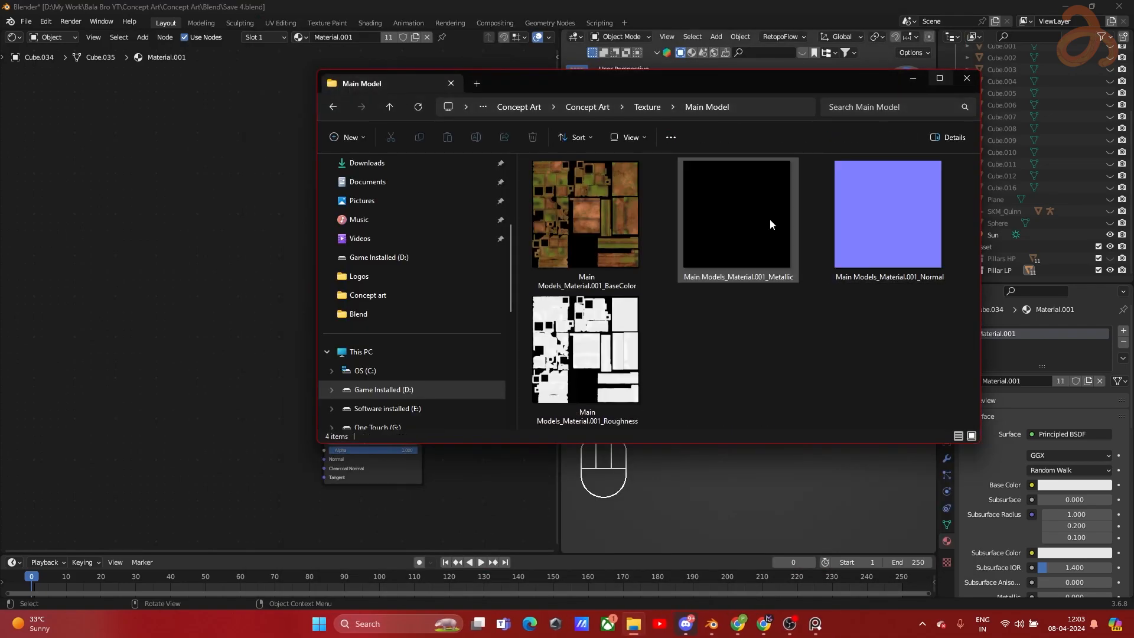
pyautogui.press('Delete')
# Step: Preview the exported normal map and delete the Normal texture file
pyautogui.doubleClick(759, 205)
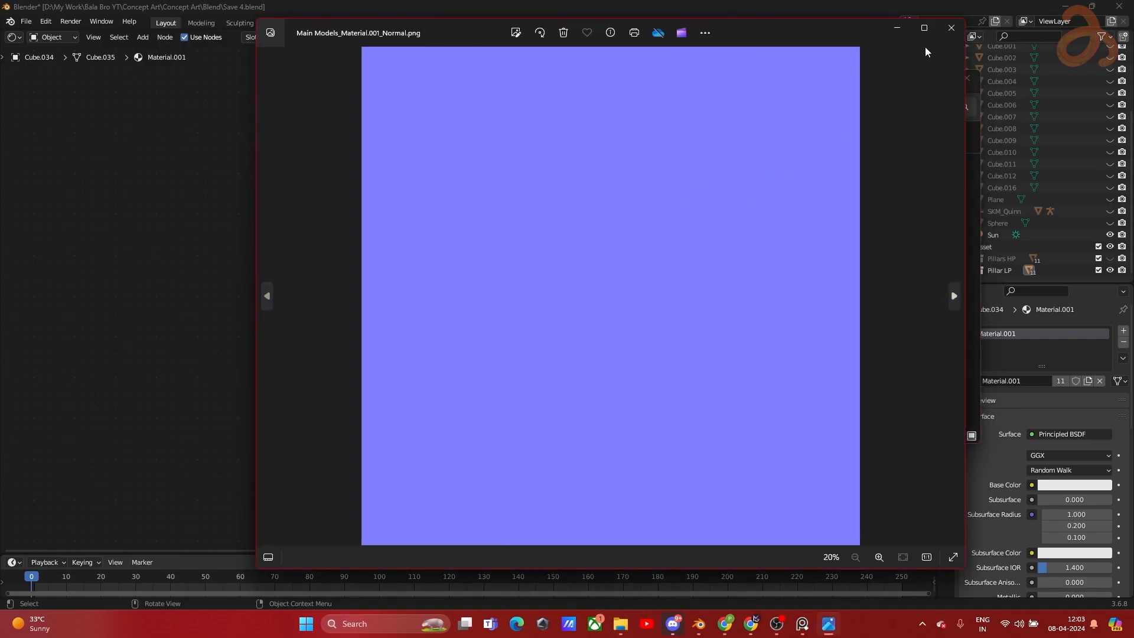
pyautogui.click(949, 28)
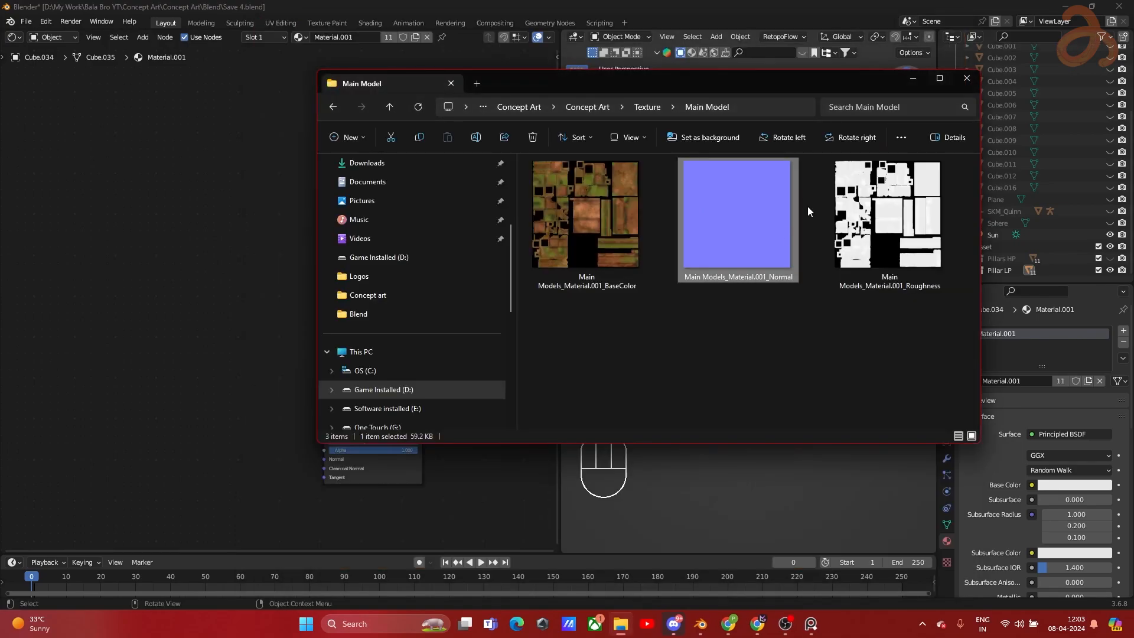
pyautogui.press('Delete')
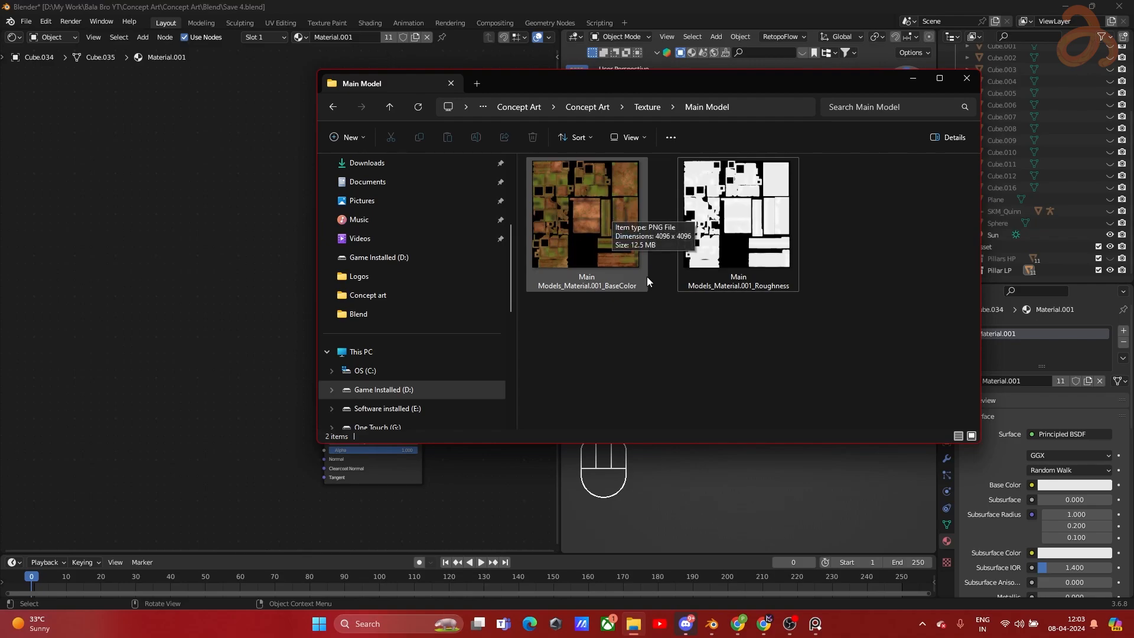
# Step: Add the Main Model BaseColor texture file to the material's node tree and connect its Color to the Principled BSDF Base Color
pyautogui.moveTo(639, 322); pyautogui.dragTo(742, 290)
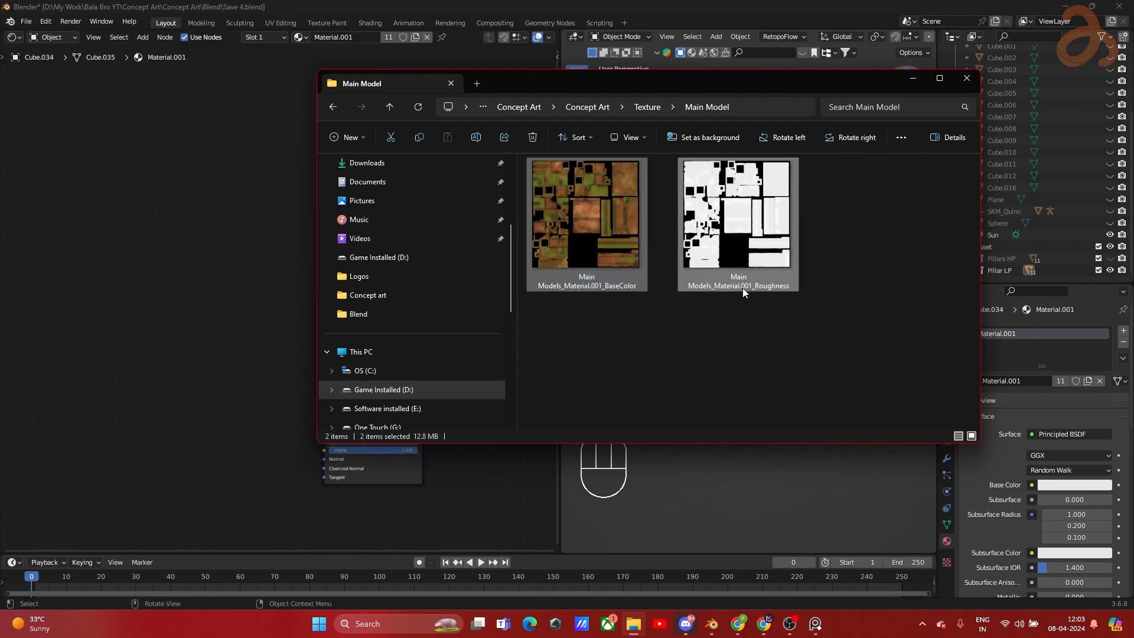
pyautogui.click(723, 333)
pyautogui.click(582, 229)
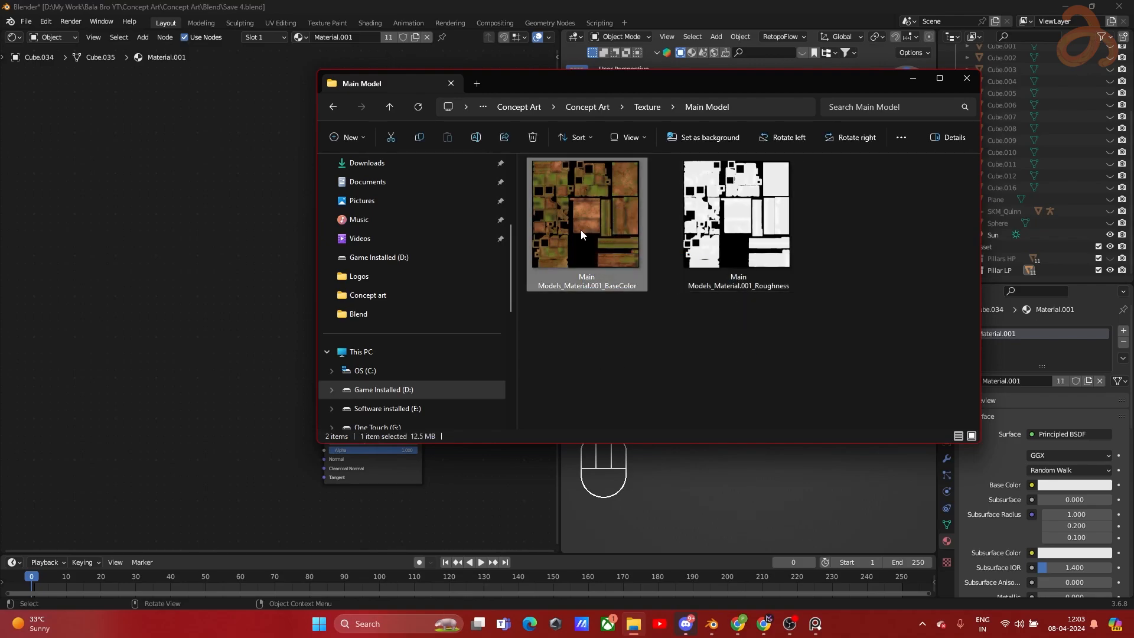
pyautogui.moveTo(622, 86); pyautogui.dragTo(771, 79)
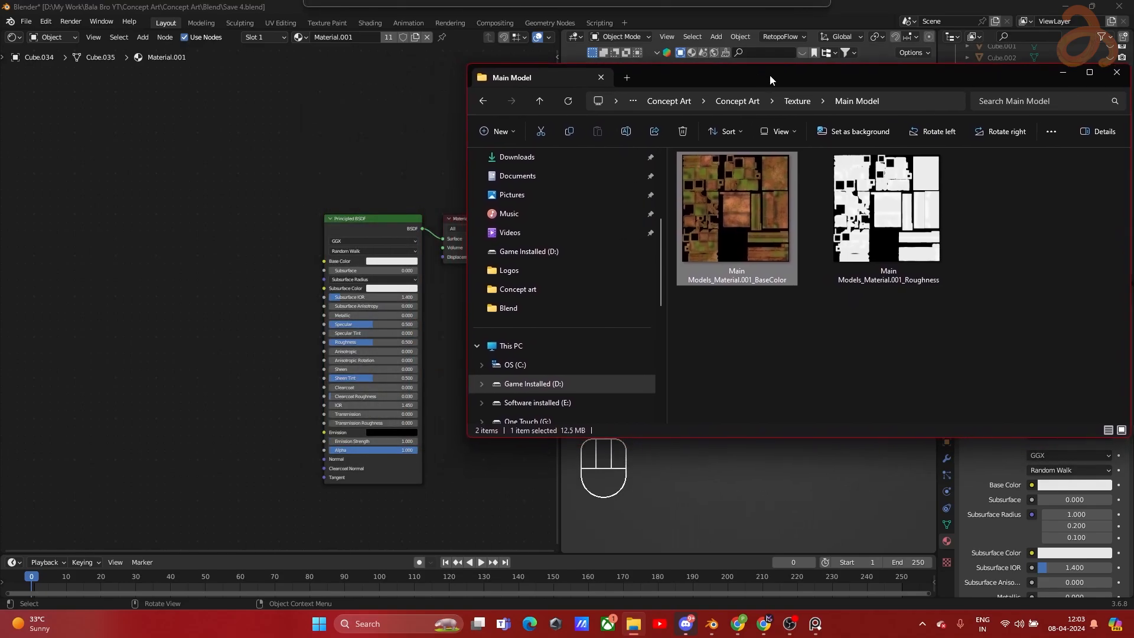
pyautogui.click(809, 310)
pyautogui.moveTo(736, 208); pyautogui.dragTo(271, 243)
pyautogui.moveTo(136, 204); pyautogui.dragTo(136, 206)
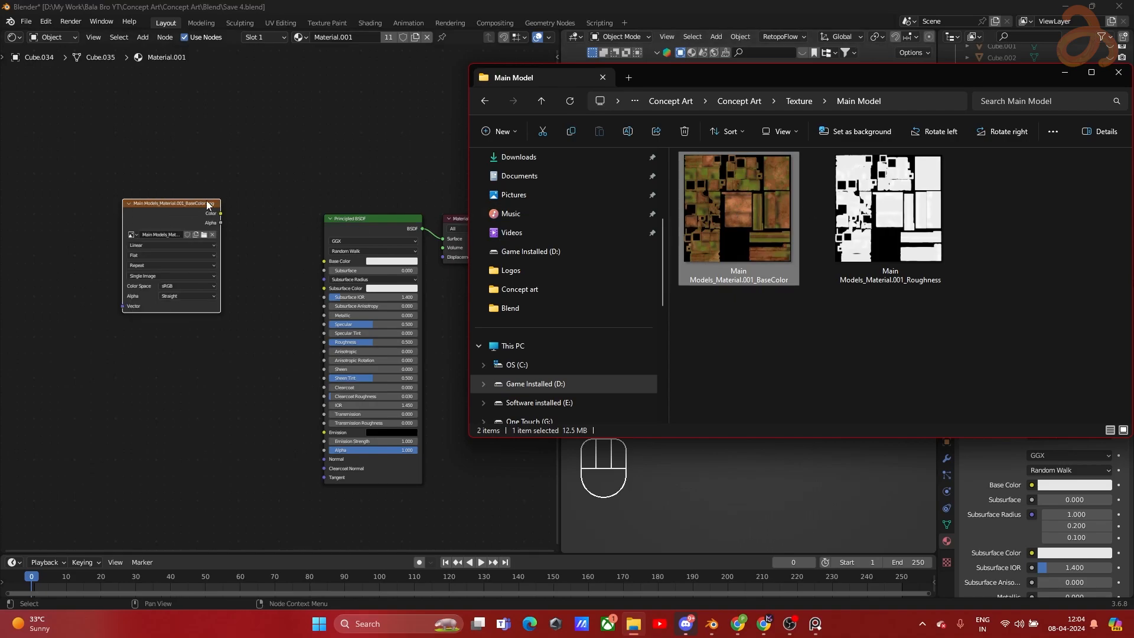
pyautogui.moveTo(220, 213); pyautogui.dragTo(324, 261)
# Step: Switch the viewport to Material Preview shading and inspect the base color on the four-post structure
pyautogui.click(781, 423)
pyautogui.scroll(5, 721, 366)
pyautogui.moveTo(721, 367)
pyautogui.keyDown('shift'); pyautogui.mouseDown(button='middle')
pyautogui.moveTo(816, 353)
pyautogui.moveTo(569, 353)
pyautogui.moveTo(813, 294)
pyautogui.moveTo(764, 296)
pyautogui.mouseUp(button='middle'); pyautogui.keyUp('shift')
pyautogui.press('z')
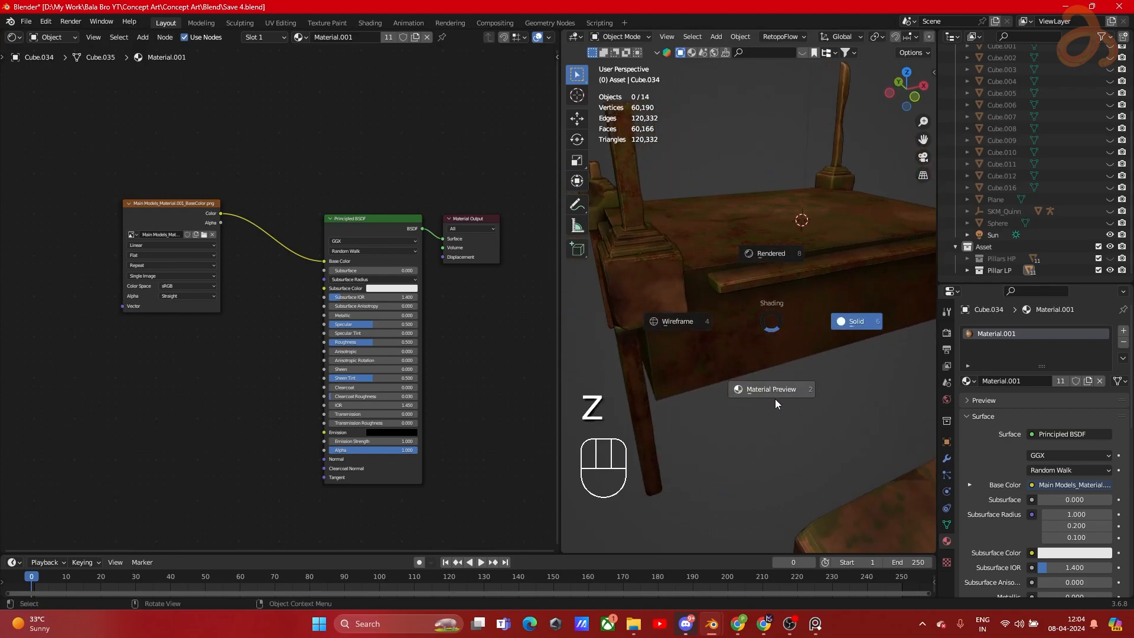
pyautogui.click(775, 399)
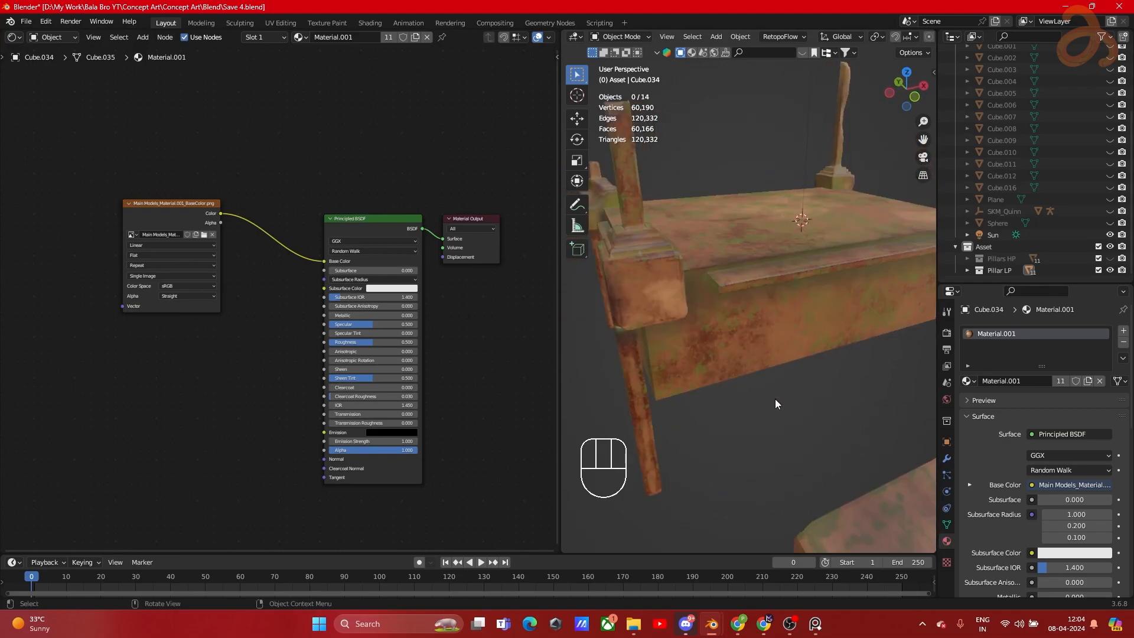
pyautogui.scroll(-4, 774, 396)
pyautogui.moveTo(774, 395)
pyautogui.keyDown('shift'); pyautogui.mouseDown(button='middle')
pyautogui.moveTo(713, 348)
pyautogui.moveTo(777, 413)
pyautogui.mouseUp(button='middle'); pyautogui.keyUp('shift')
pyautogui.scroll(3, 724, 351)
pyautogui.scroll(-2, 721, 354)
pyautogui.scroll(4, 722, 355)
pyautogui.keyDown('alt'); pyautogui.moveTo(731, 378); pyautogui.dragTo(763, 350, button='middle'); pyautogui.keyUp('alt')
# Step: Switch to File Explorer, preview the exported Roughness map at a closer zoom and close the preview
pyautogui.click(633, 623)
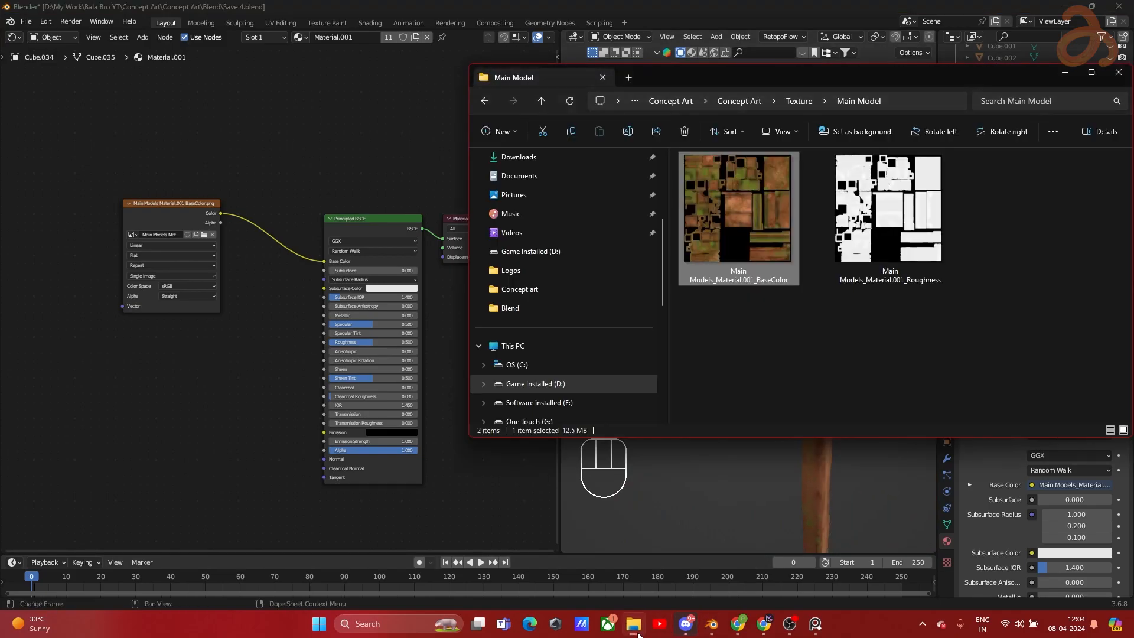
pyautogui.click(880, 236)
pyautogui.doubleClick(891, 224)
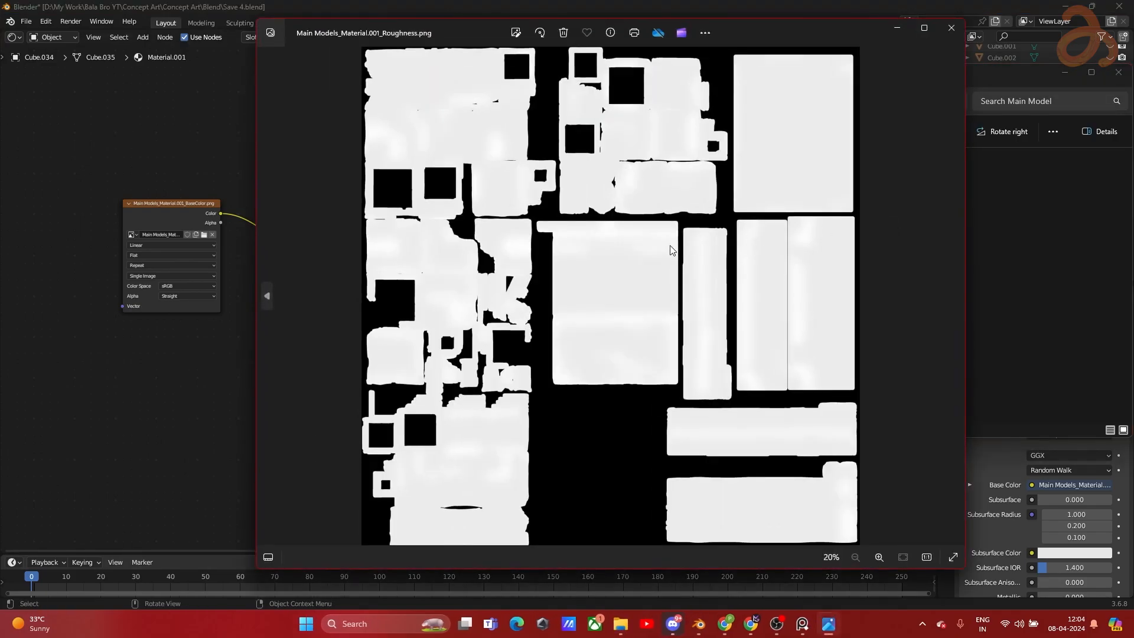
pyautogui.scroll(3, 691, 246)
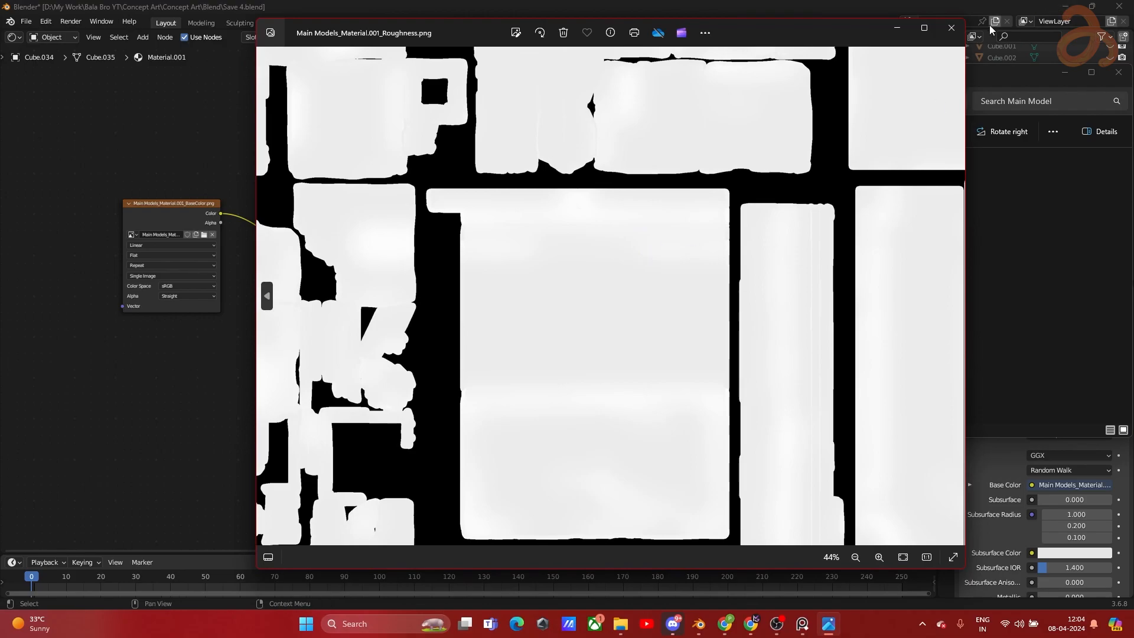
pyautogui.click(950, 27)
# Step: Add the Roughness texture file to the node tree below the base color node and connect its Color to the shader's Roughness
pyautogui.moveTo(223, 360); pyautogui.dragTo(106, 348)
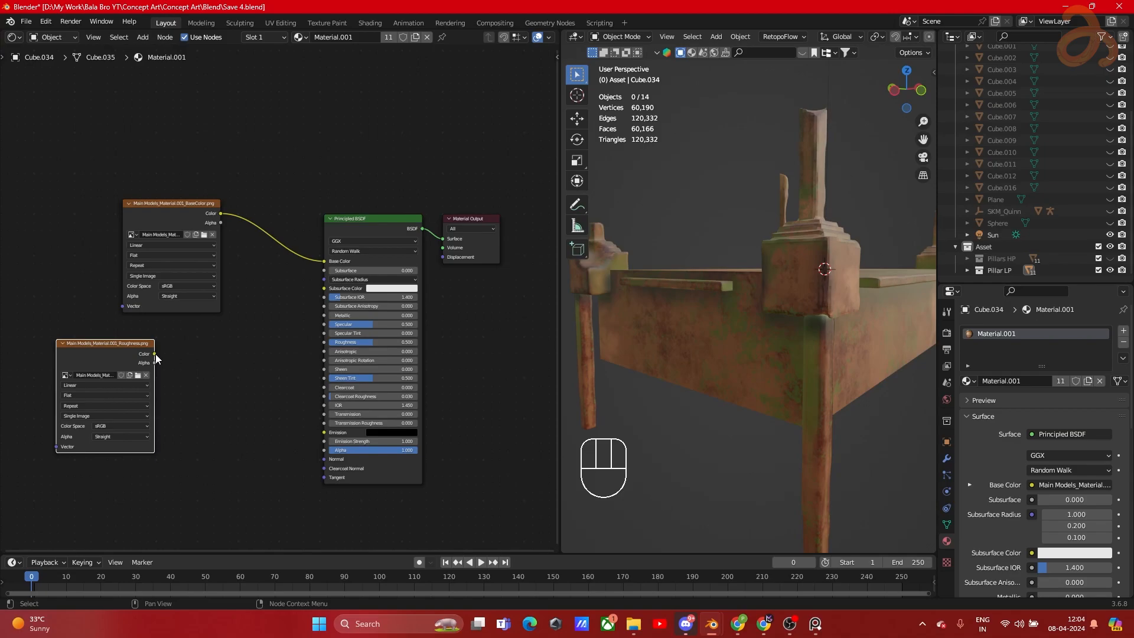
pyautogui.moveTo(154, 353); pyautogui.dragTo(322, 348)
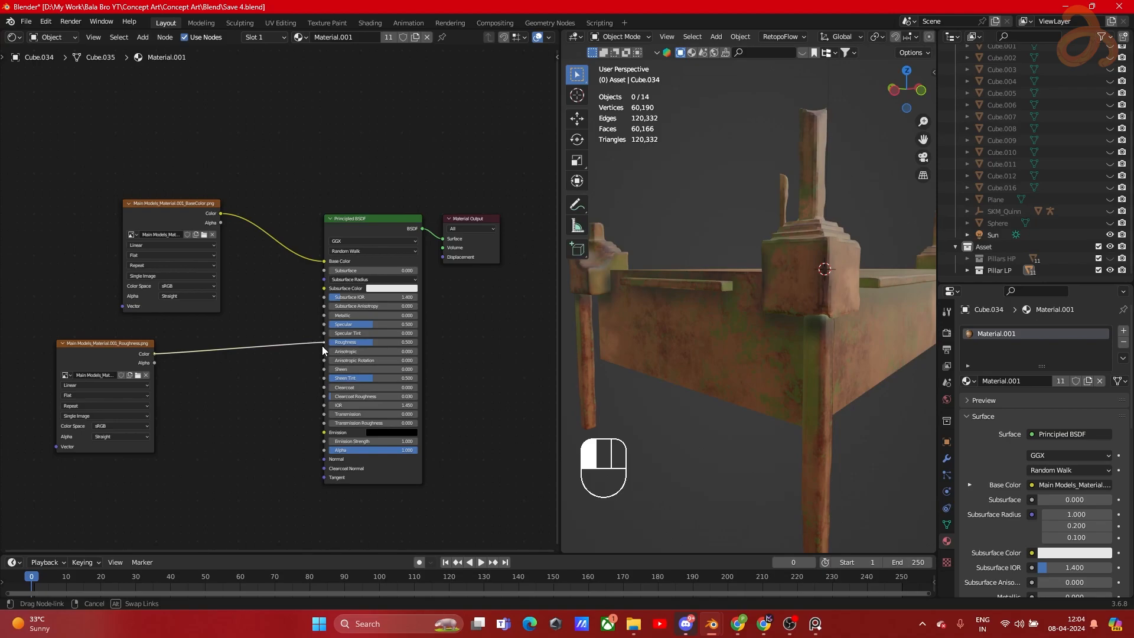
pyautogui.moveTo(322, 348); pyautogui.dragTo(322, 348)
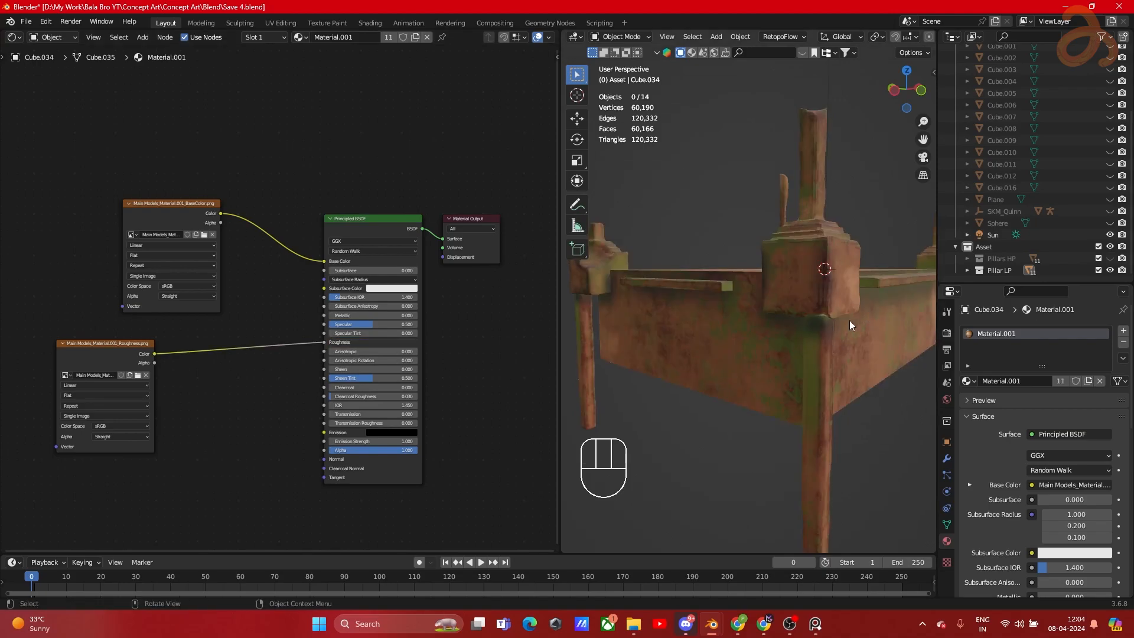
# Step: Set the Roughness image texture's color space to Non-Color
pyautogui.scroll(-5, 851, 319)
pyautogui.keyDown('shift'); pyautogui.moveTo(866, 323); pyautogui.dragTo(724, 303, button='middle'); pyautogui.keyUp('shift')
pyautogui.scroll(2, 724, 302)
pyautogui.moveTo(793, 312)
pyautogui.mouseDown(button='middle')
pyautogui.moveTo(748, 327)
pyautogui.moveTo(780, 308)
pyautogui.mouseUp(button='middle')
pyautogui.scroll(3, 161, 396)
pyautogui.moveTo(161, 397); pyautogui.dragTo(390, 304, button='middle')
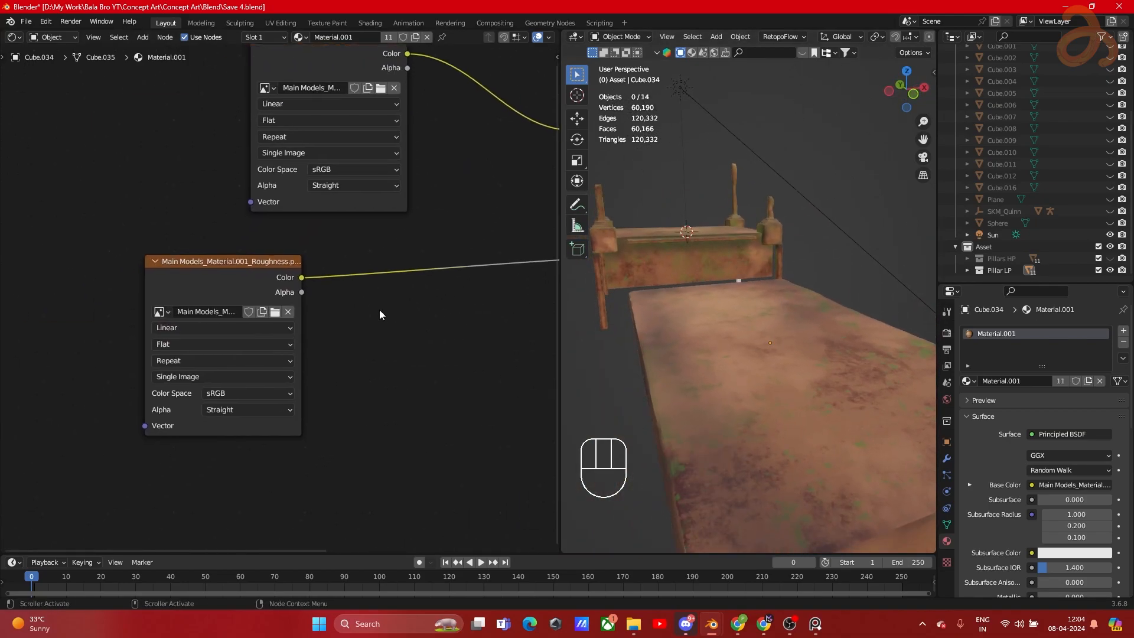
pyautogui.scroll(2, 310, 373)
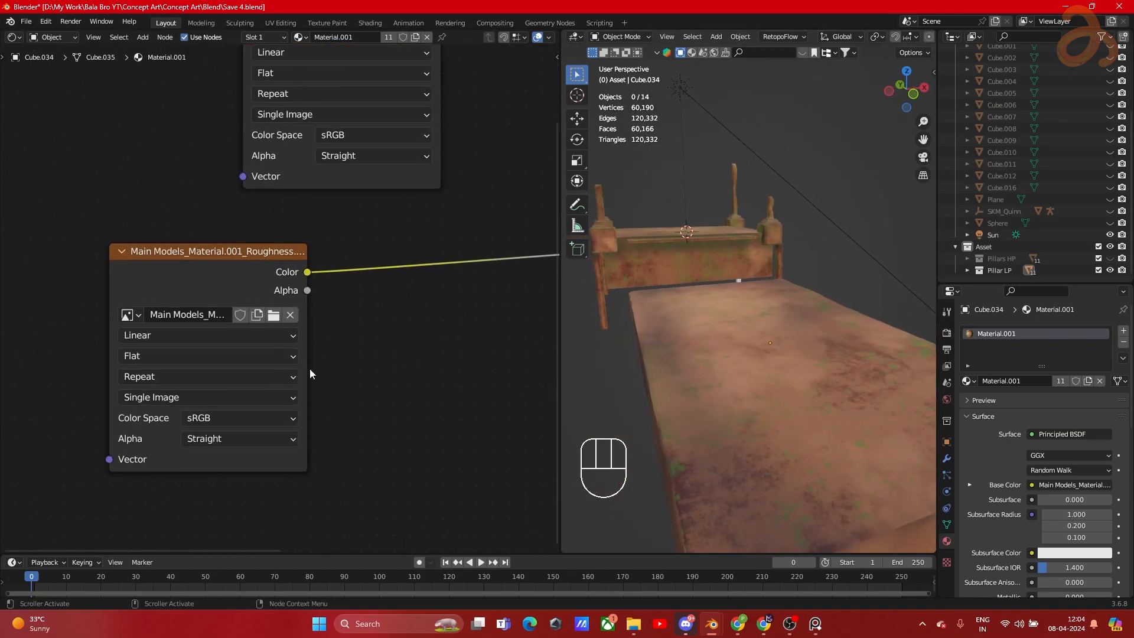
pyautogui.click(216, 420)
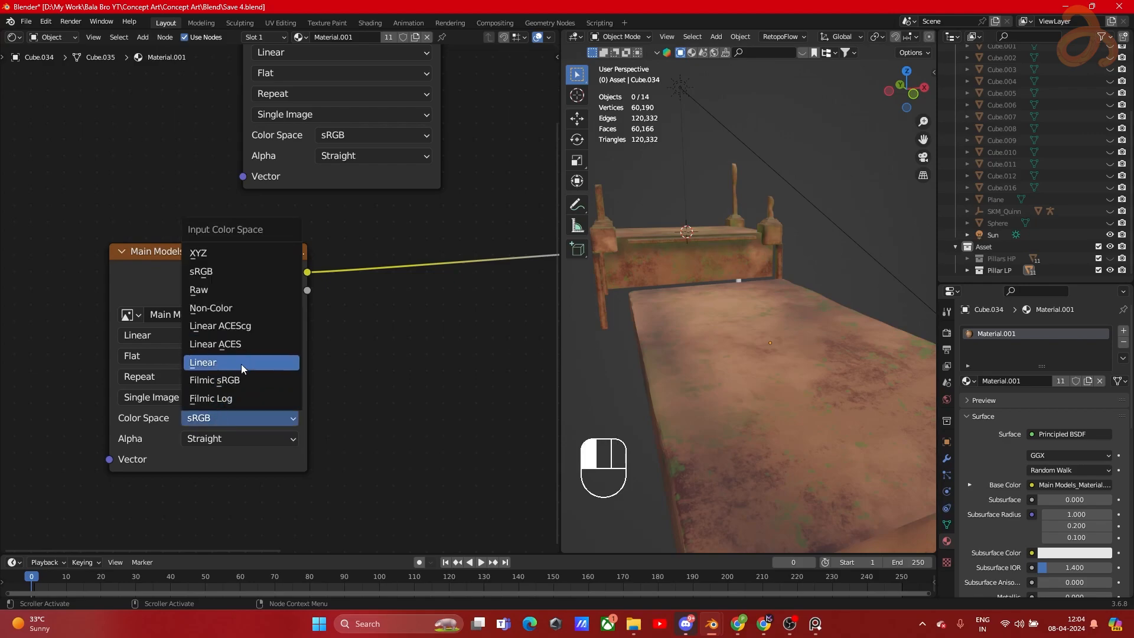
pyautogui.click(233, 312)
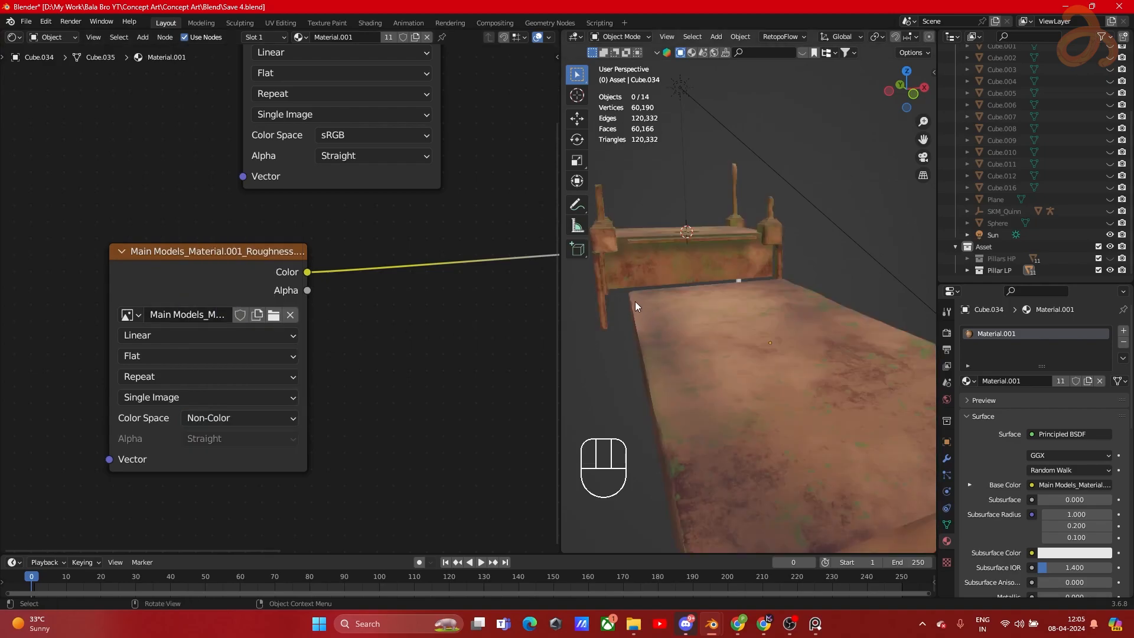
# Step: Maximize the 3D viewport and examine the textured four-post structure and slab up close
pyautogui.scroll(-5, 632, 310)
pyautogui.keyDown('shift'); pyautogui.moveTo(677, 307); pyautogui.dragTo(691, 319, button='middle'); pyautogui.keyUp('shift')
pyautogui.scroll(4, 714, 332)
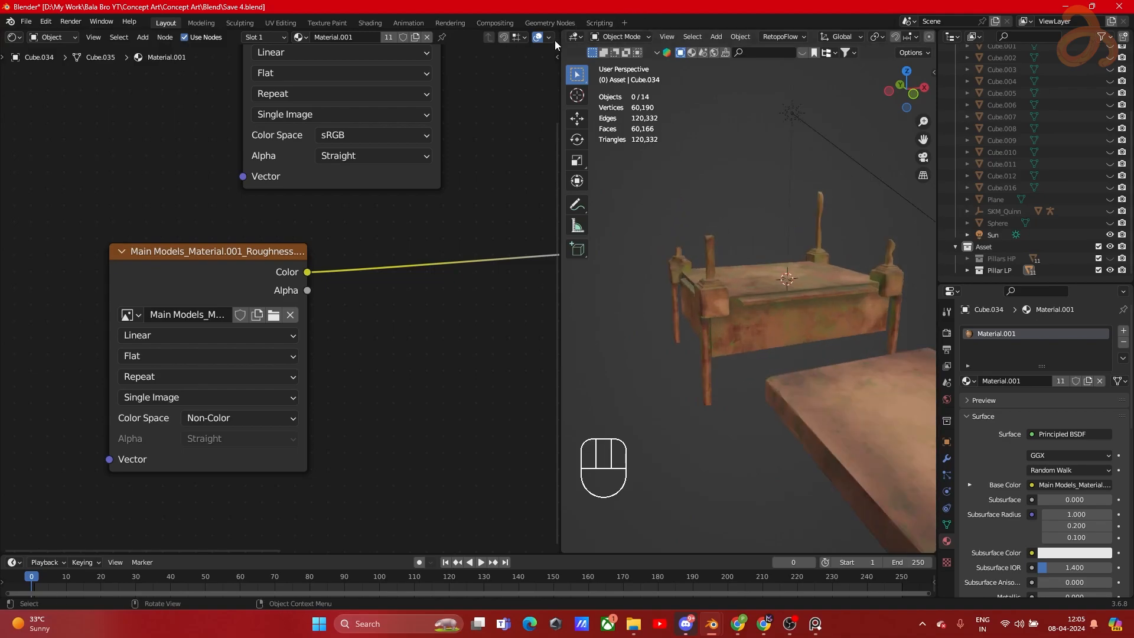
pyautogui.hotkey('ctrl', 'space')
pyautogui.keyDown('shift'); pyautogui.moveTo(598, 257); pyautogui.dragTo(569, 261, button='middle'); pyautogui.keyUp('shift')
pyautogui.scroll(2, 440, 331)
pyautogui.keyDown('shift'); pyautogui.moveTo(441, 331); pyautogui.dragTo(638, 353, button='middle'); pyautogui.keyUp('shift')
pyautogui.scroll(2, 482, 279)
pyautogui.moveTo(483, 279)
pyautogui.keyDown('shift'); pyautogui.mouseDown(button='middle')
pyautogui.moveTo(568, 360)
pyautogui.moveTo(526, 314)
pyautogui.moveTo(732, 320)
pyautogui.moveTo(477, 338)
pyautogui.moveTo(537, 373)
pyautogui.moveTo(555, 416)
pyautogui.moveTo(455, 409)
pyautogui.moveTo(384, 296)
pyautogui.mouseUp(button='middle'); pyautogui.keyUp('shift')
pyautogui.scroll(4, 449, 328)
pyautogui.scroll(-6, 392, 301)
pyautogui.click(613, 415)
# Step: Switch the viewport to Rendered shading, check the model under the scene lighting and restore the multi-editor layout
pyautogui.press('z')
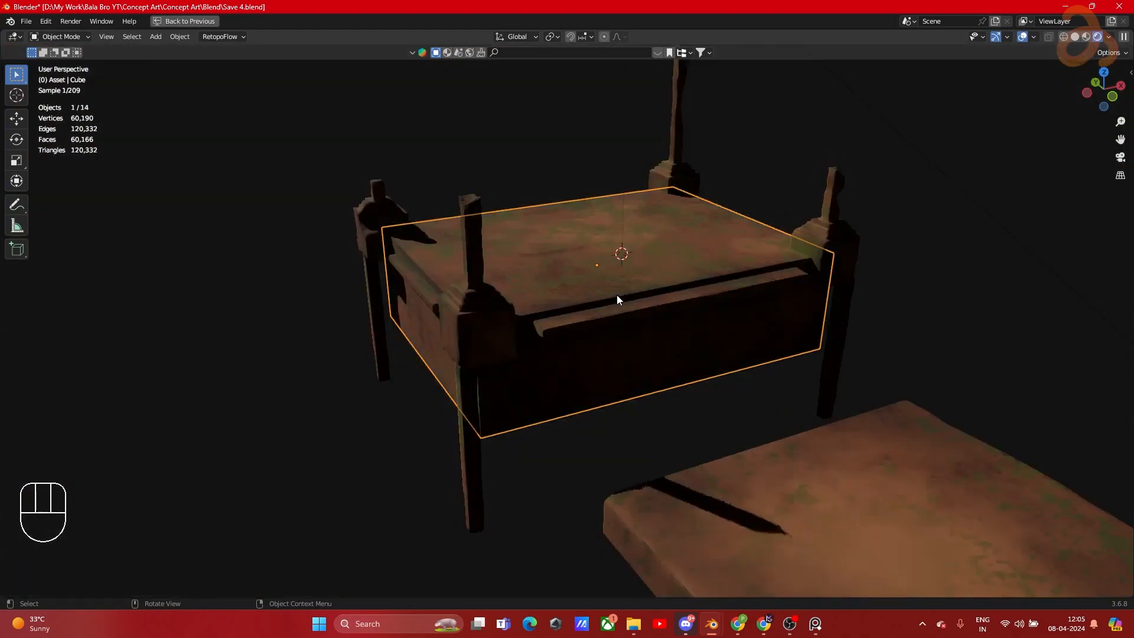
pyautogui.keyDown('alt'); pyautogui.moveTo(520, 296); pyautogui.dragTo(626, 201, button='middle'); pyautogui.keyUp('alt')
pyautogui.click(726, 166)
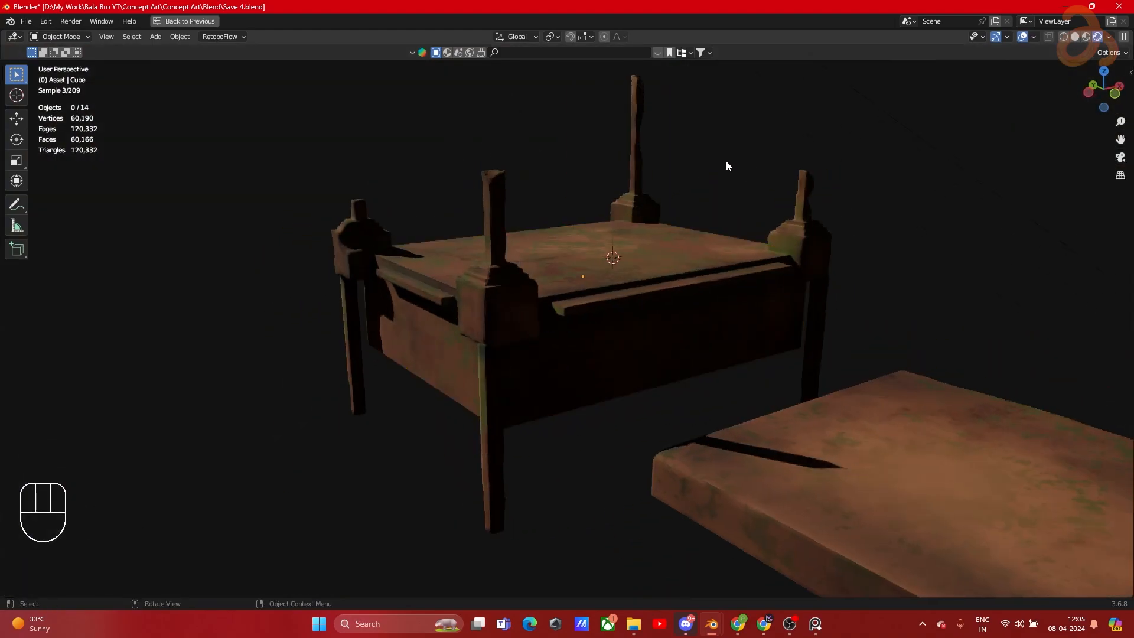
pyautogui.scroll(-3, 725, 165)
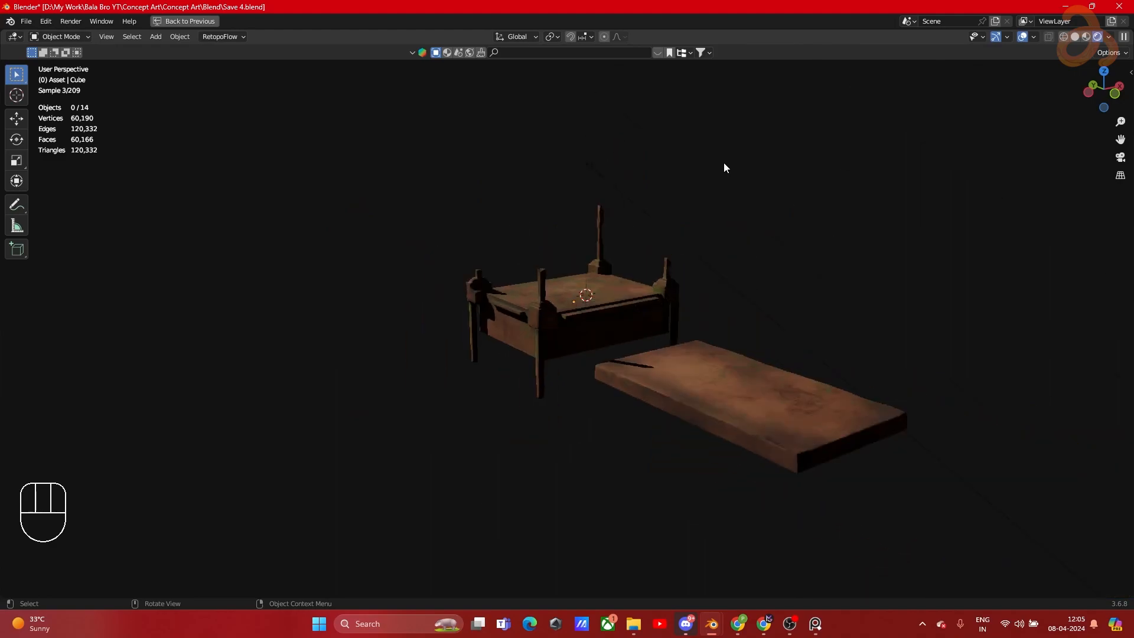
pyautogui.press('/')
pyautogui.click(200, 22)
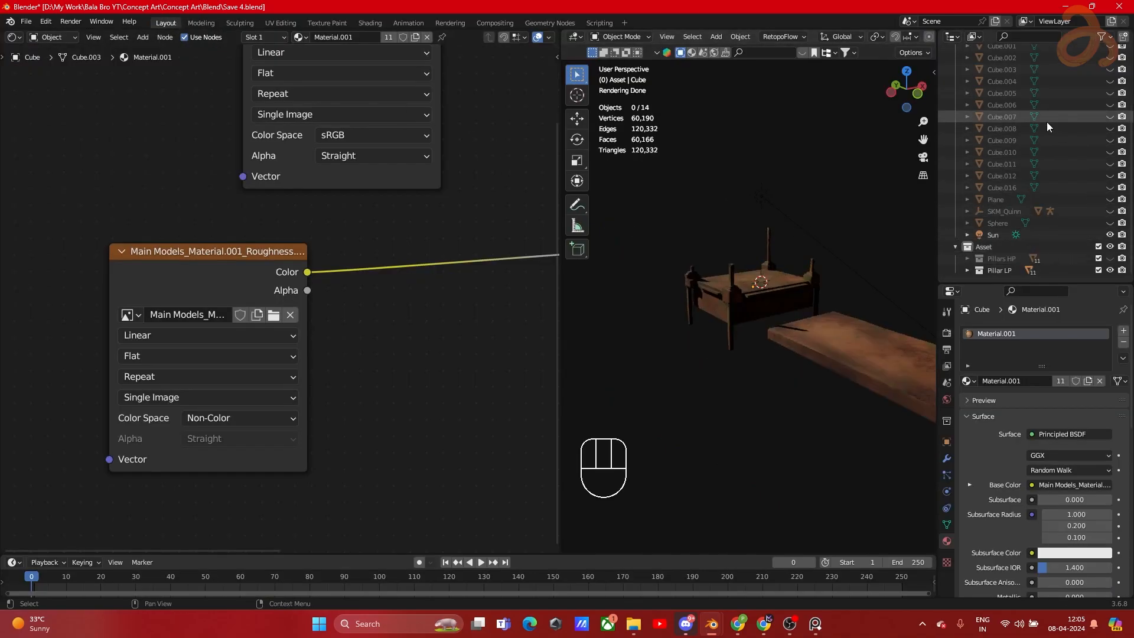
# Step: Unhide the Gray Box collection's cubes, Plane and Sphere, leaving the area lights and SKM_Quinn hidden
pyautogui.scroll(4, 1046, 122)
pyautogui.moveTo(1110, 134); pyautogui.dragTo(1111, 277)
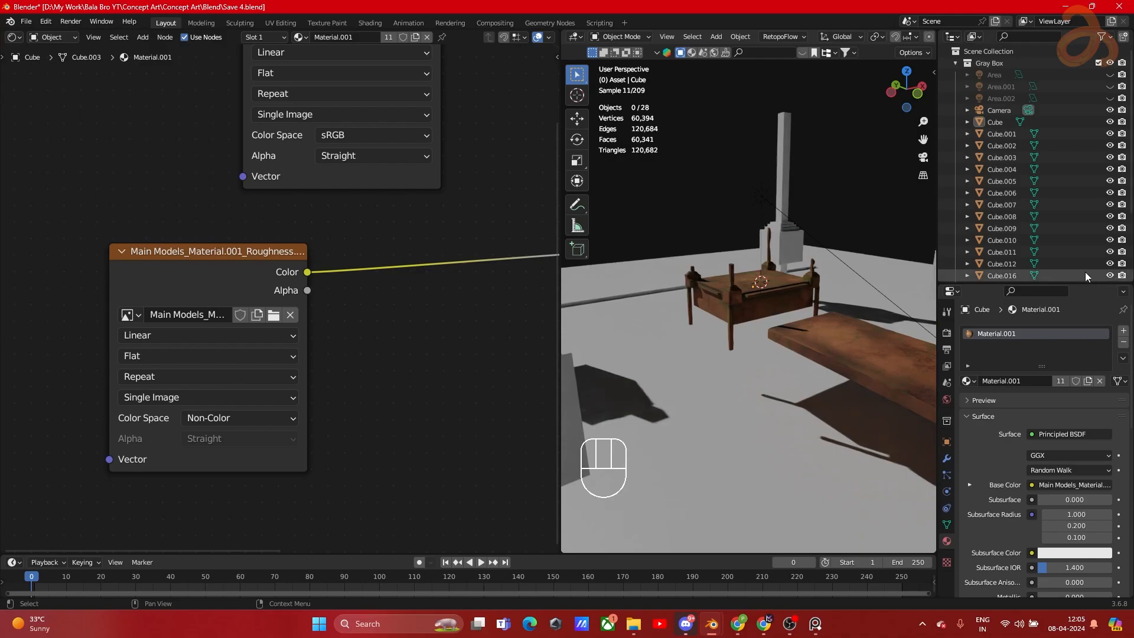
pyautogui.keyDown('alt'); pyautogui.moveTo(810, 221); pyautogui.dragTo(788, 229, button='middle'); pyautogui.keyUp('alt')
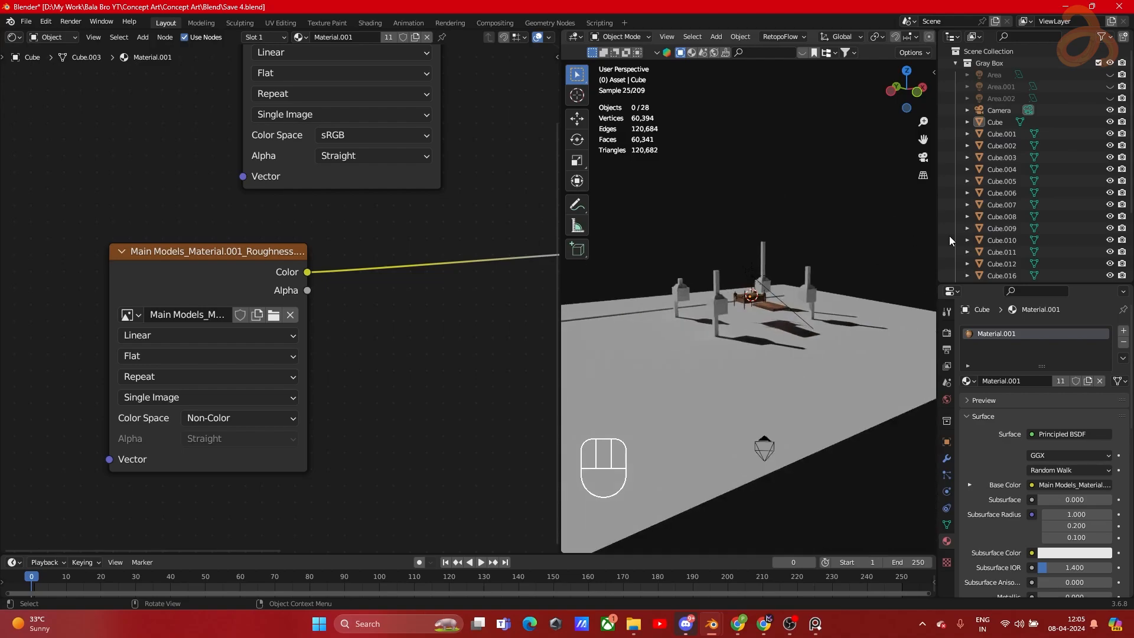
pyautogui.scroll(-5, 1093, 201)
pyautogui.click(1110, 224)
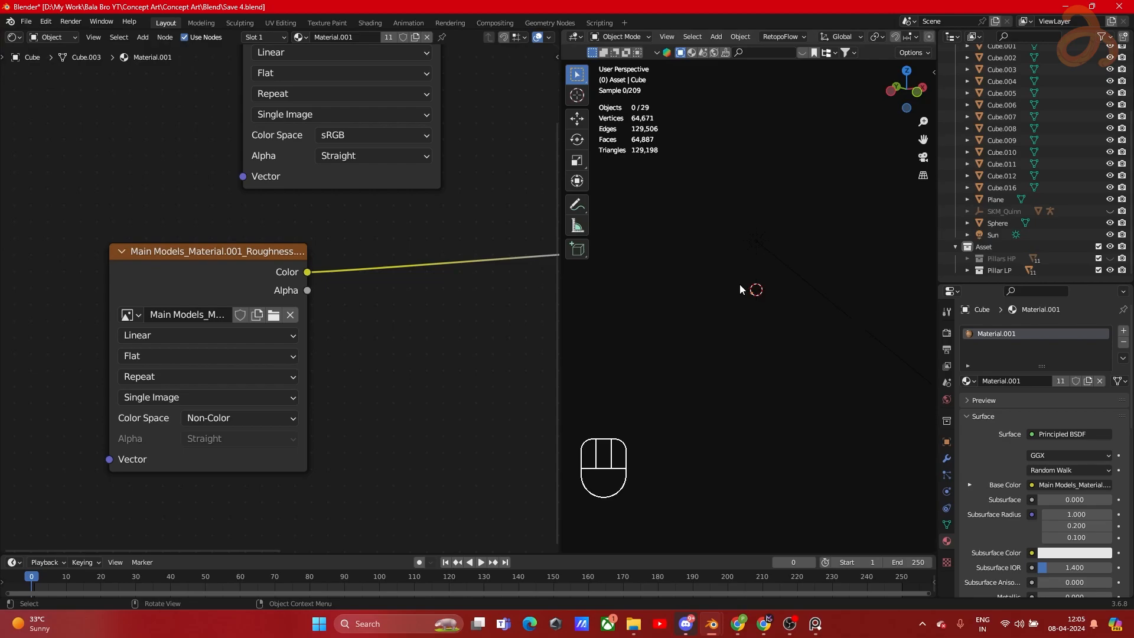
# Step: Switch the Shader Editor from the object material to the World node tree and bring its nodes into view
pyautogui.moveTo(753, 246)
pyautogui.keyDown('alt'); pyautogui.mouseDown(button='middle')
pyautogui.moveTo(761, 228)
pyautogui.moveTo(787, 229)
pyautogui.moveTo(695, 236)
pyautogui.moveTo(710, 292)
pyautogui.moveTo(712, 246)
pyautogui.moveTo(700, 246)
pyautogui.moveTo(714, 233)
pyautogui.moveTo(791, 257)
pyautogui.moveTo(774, 280)
pyautogui.moveTo(753, 253)
pyautogui.mouseUp(button='middle'); pyautogui.keyUp('alt')
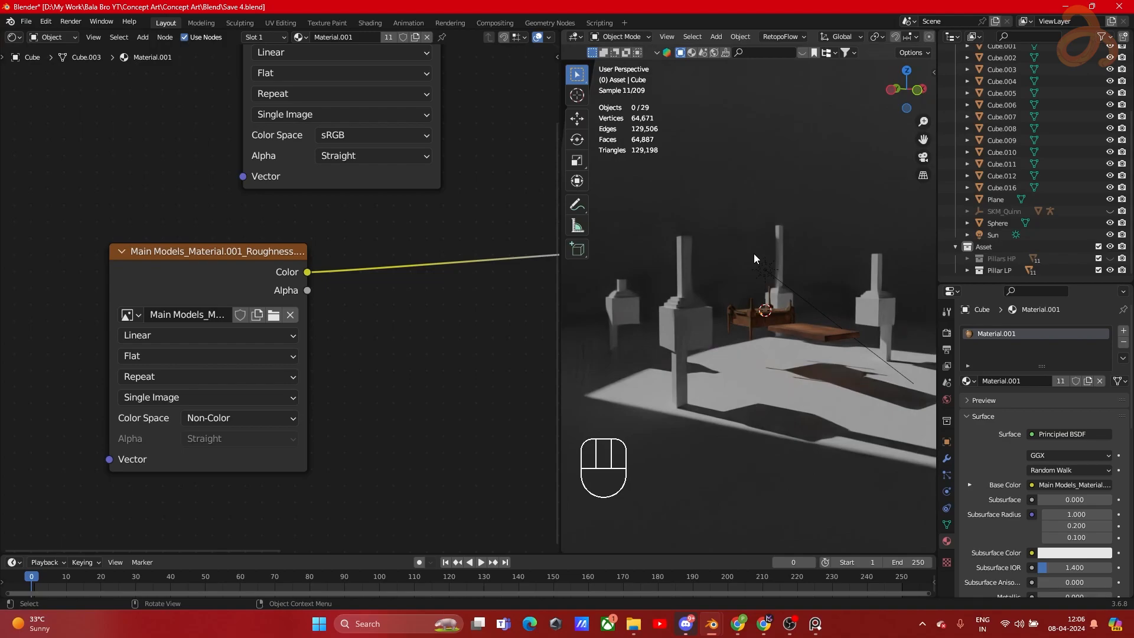
pyautogui.keyDown('alt'); pyautogui.moveTo(792, 296); pyautogui.dragTo(821, 274, button='middle'); pyautogui.keyUp('alt')
pyautogui.scroll(5, 820, 274)
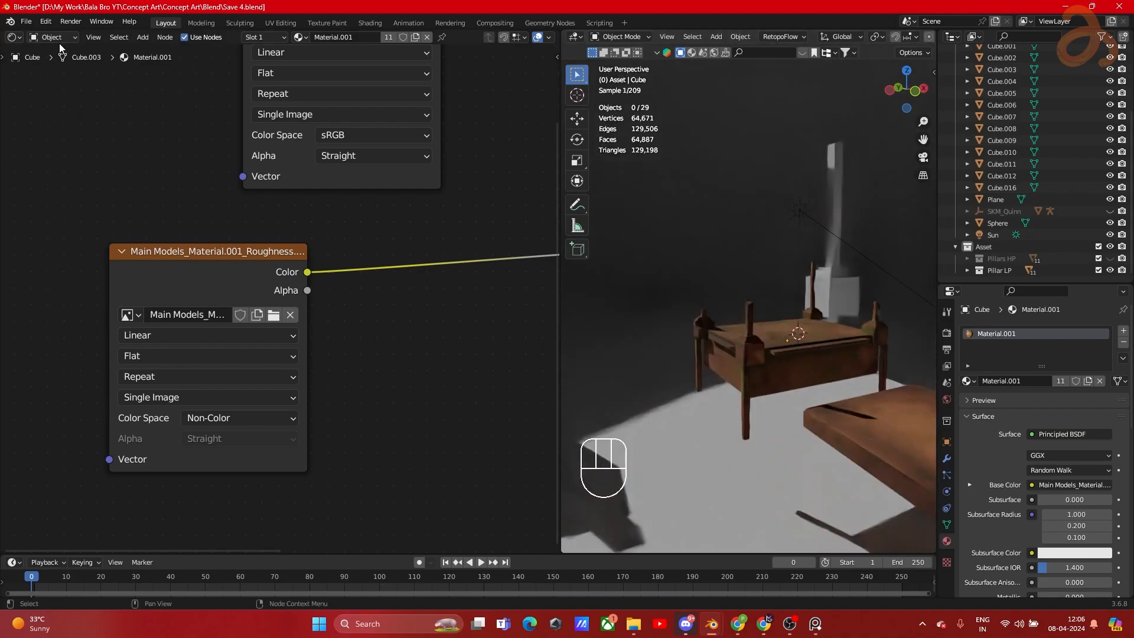
pyautogui.keyDown('shift'); pyautogui.moveTo(789, 246); pyautogui.dragTo(737, 282, button='middle'); pyautogui.keyUp('shift')
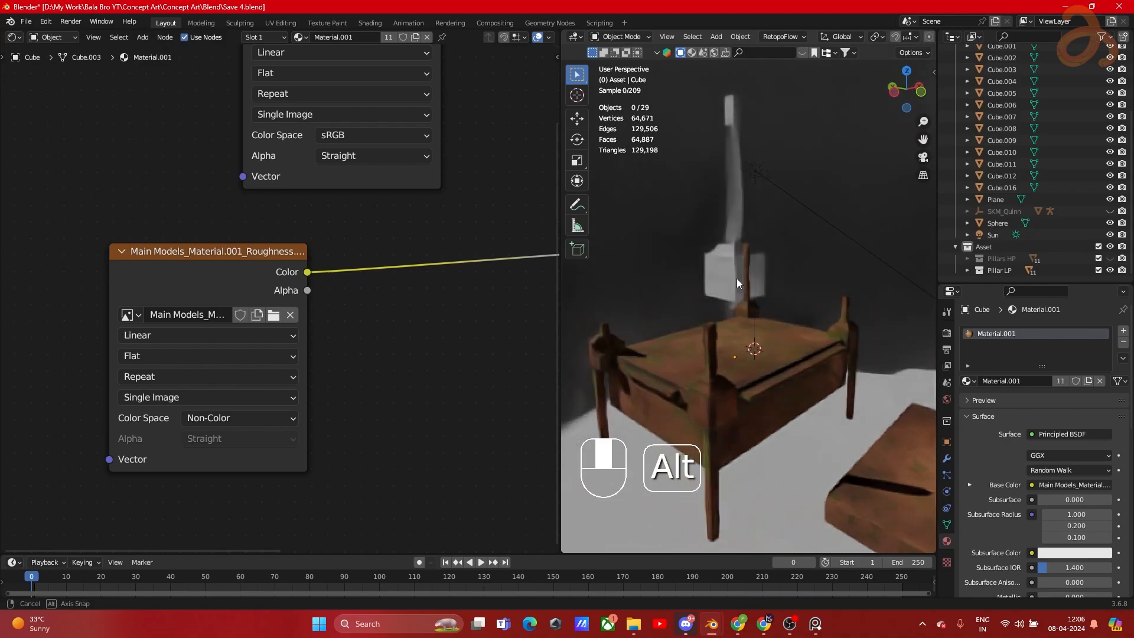
pyautogui.click(41, 38)
pyautogui.moveTo(22, 40)
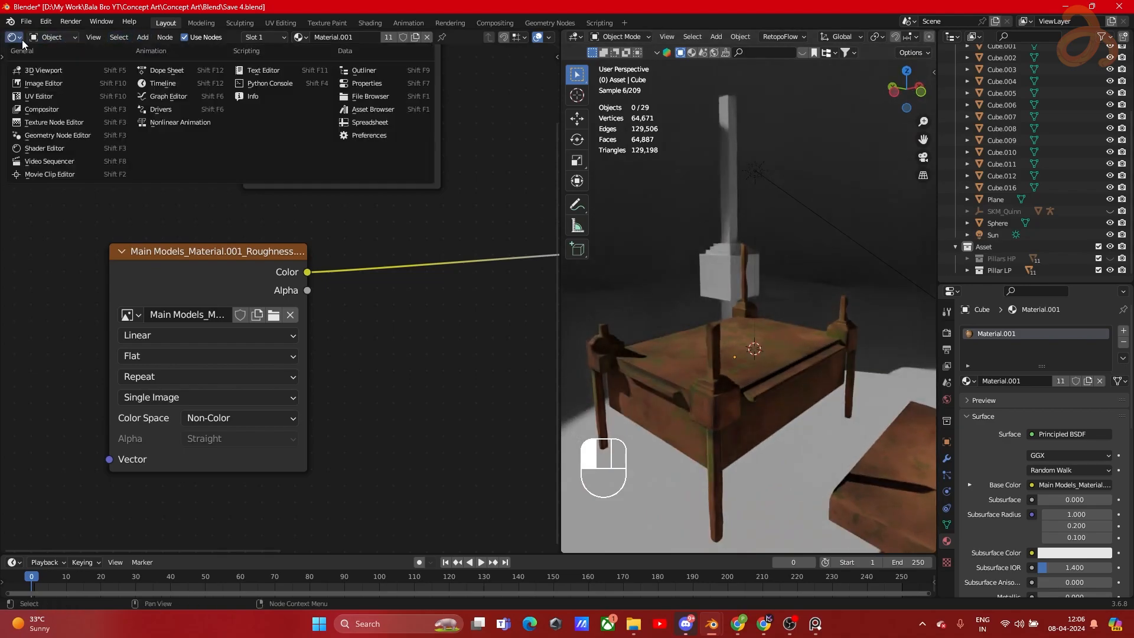
pyautogui.click(46, 62)
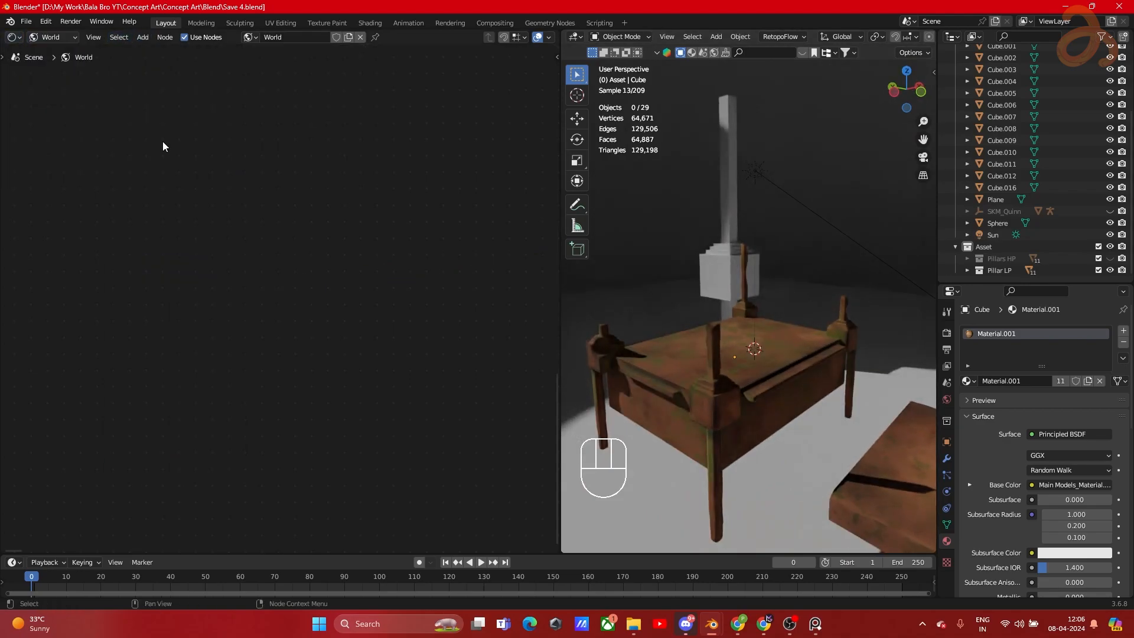
pyautogui.press('Home')
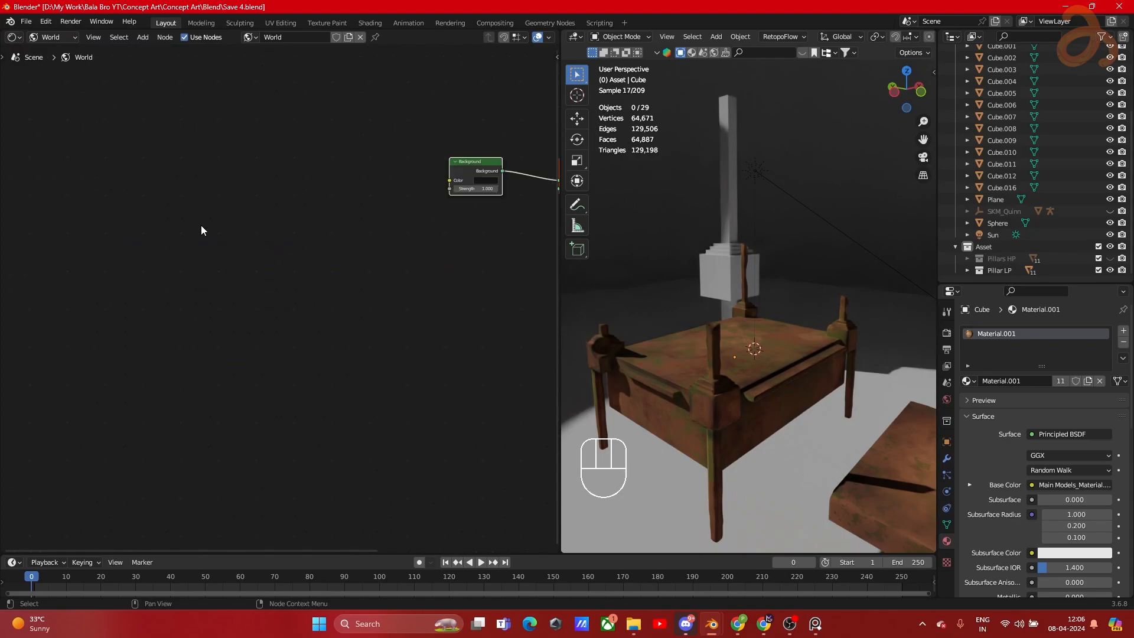
pyautogui.press('Home')
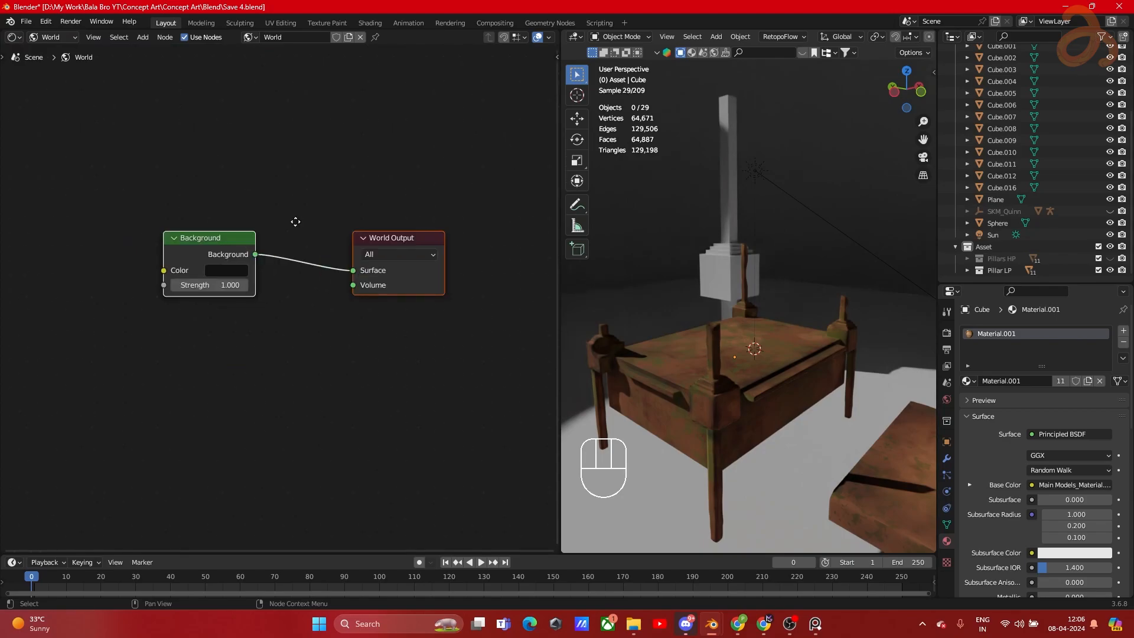
# Step: Add a Sky Texture node to the World nodes and connect its Color to the Background node's Color
pyautogui.moveTo(295, 221); pyautogui.dragTo(361, 221, button='middle')
pyautogui.hotkey('shift', 'a')
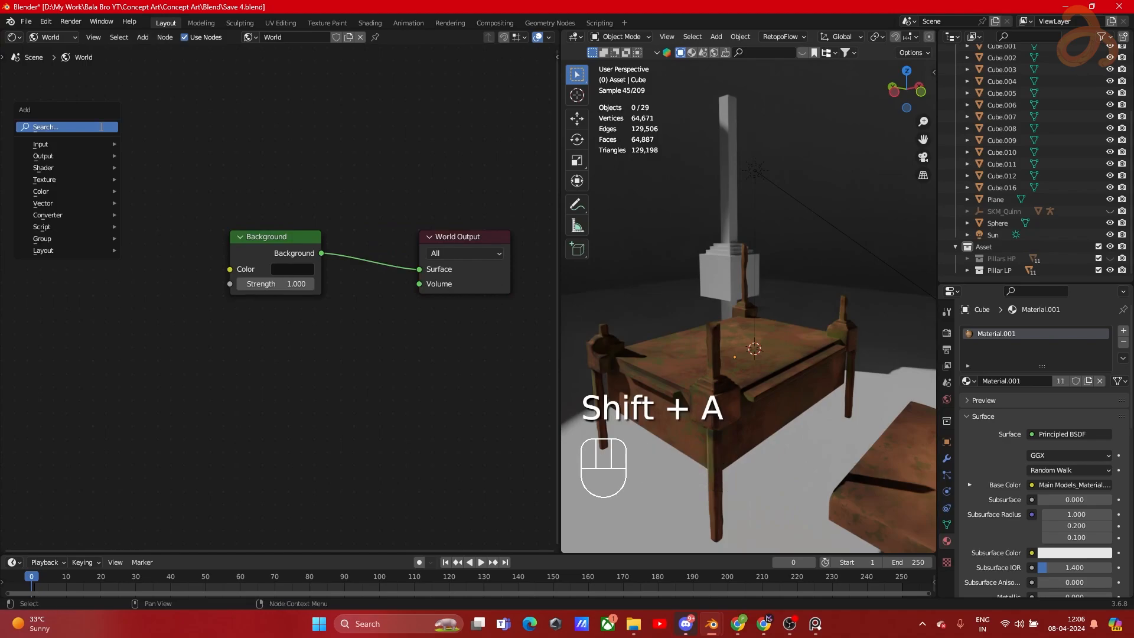
pyautogui.click(101, 126)
pyautogui.write('sky')
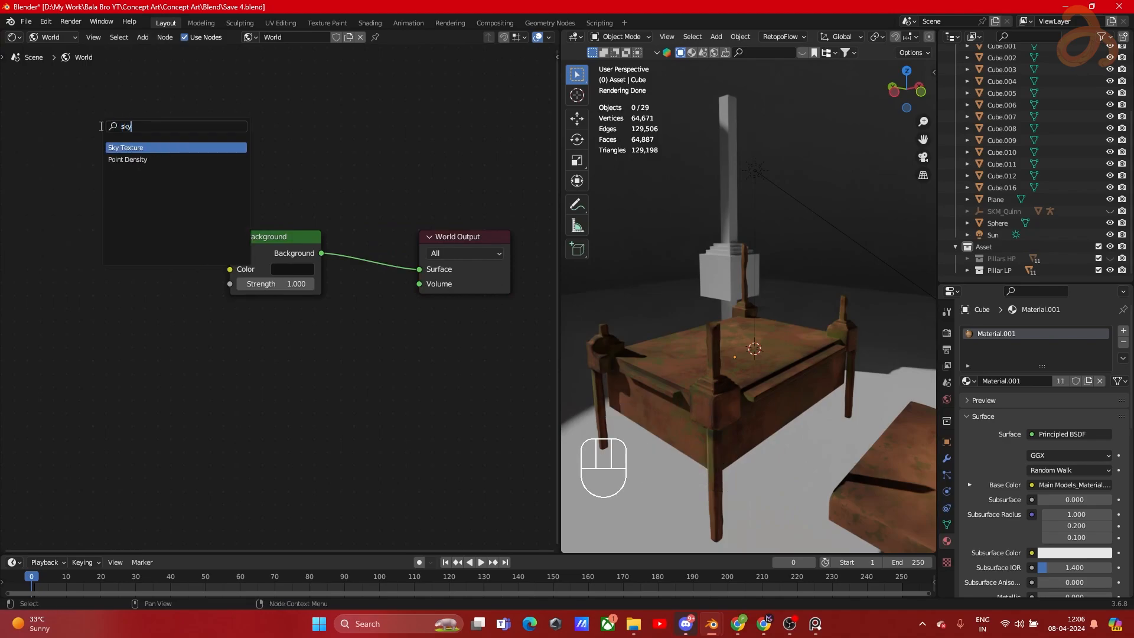
pyautogui.click(138, 147)
pyautogui.click(123, 230)
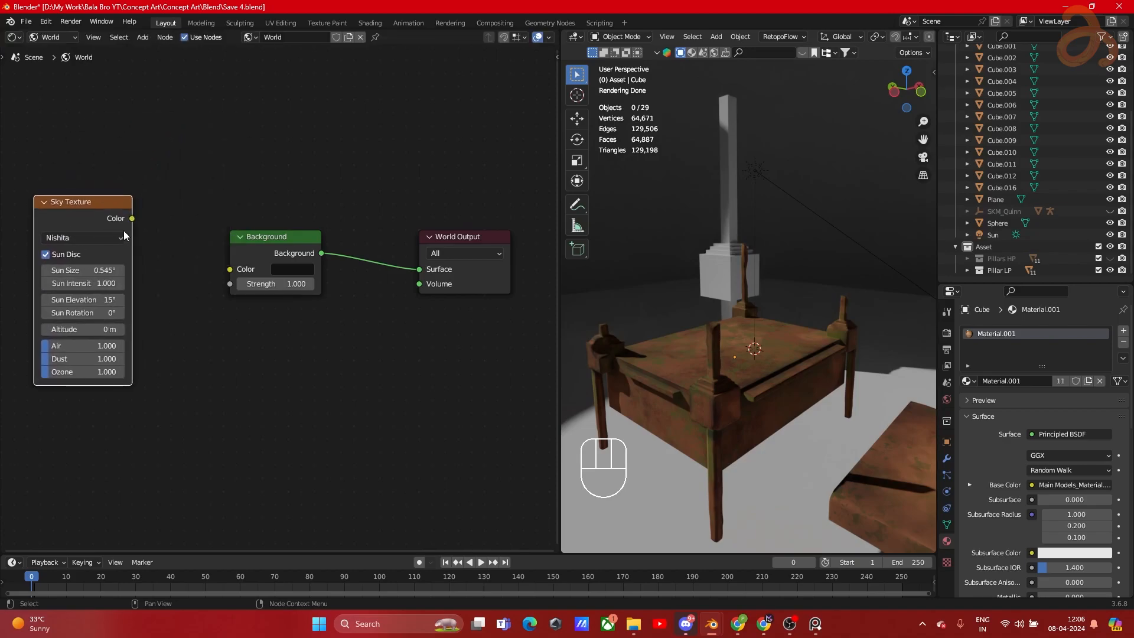
pyautogui.moveTo(132, 218); pyautogui.dragTo(230, 269)
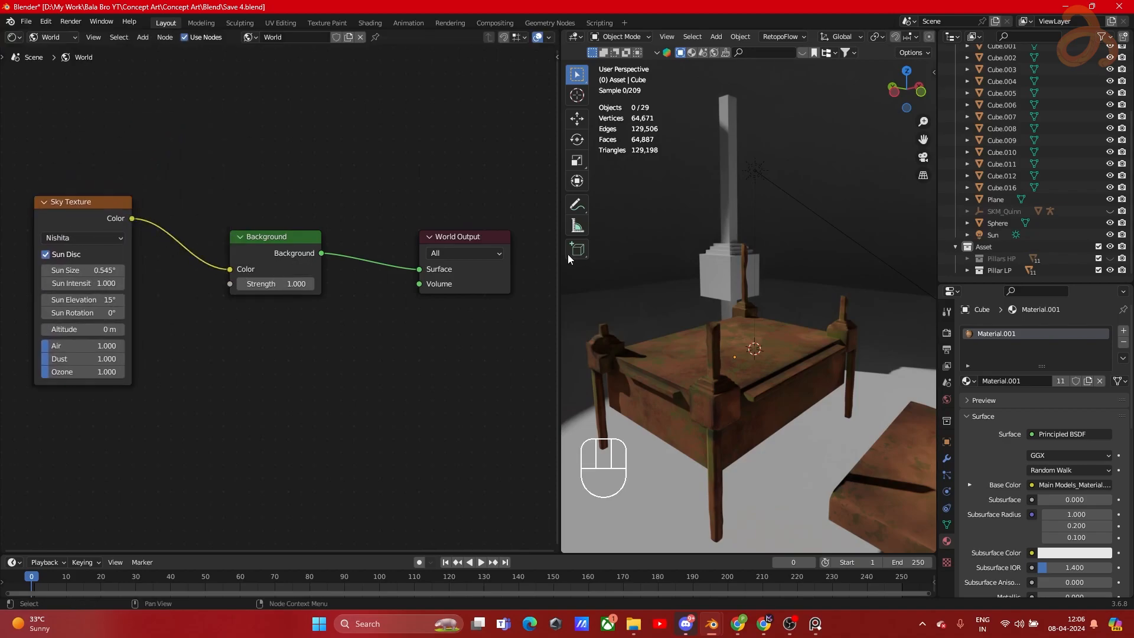
# Step: Hide the Sun light so that only the world sky lights the scene
pyautogui.click(753, 170)
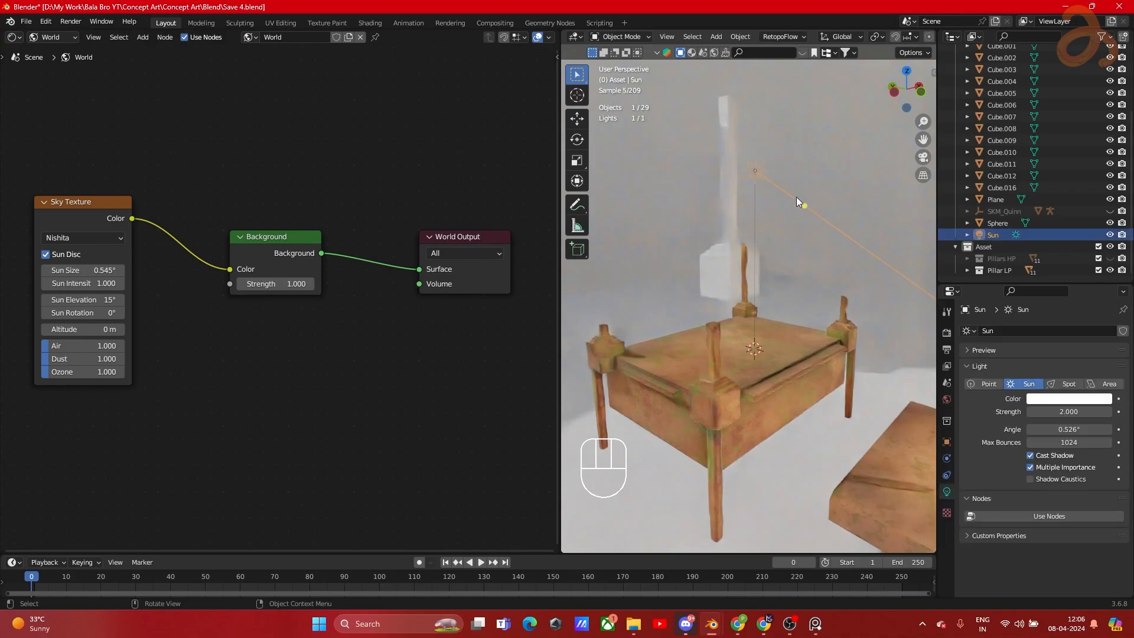
pyautogui.click(1110, 235)
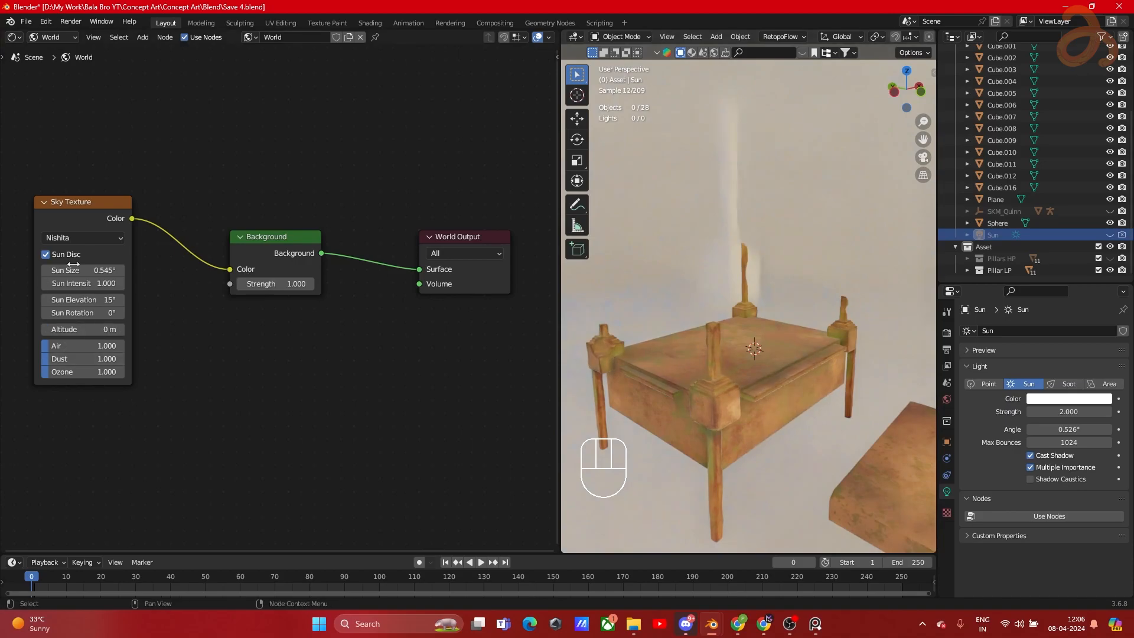
# Step: Set the Sky Texture's sun rotation to -43.7° and its sun elevation to 29.9°
pyautogui.click(77, 313)
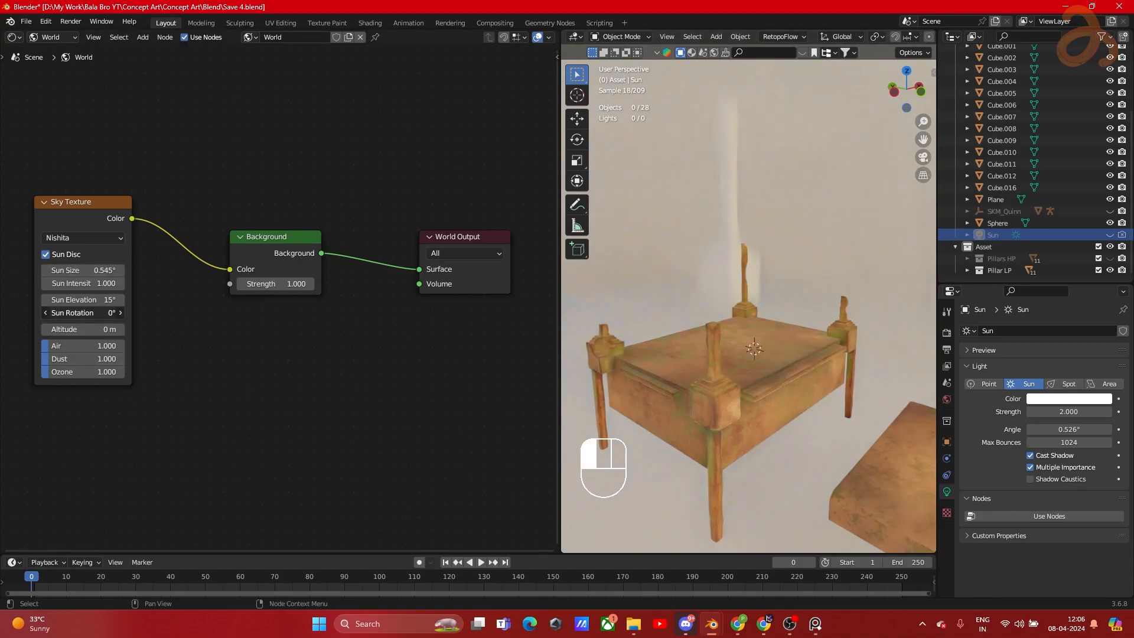
pyautogui.moveTo(77, 312); pyautogui.dragTo(7, 313)
pyautogui.moveTo(84, 299); pyautogui.dragTo(46, 299)
pyautogui.keyDown('alt'); pyautogui.moveTo(683, 267); pyautogui.dragTo(781, 237, button='middle'); pyautogui.keyUp('alt')
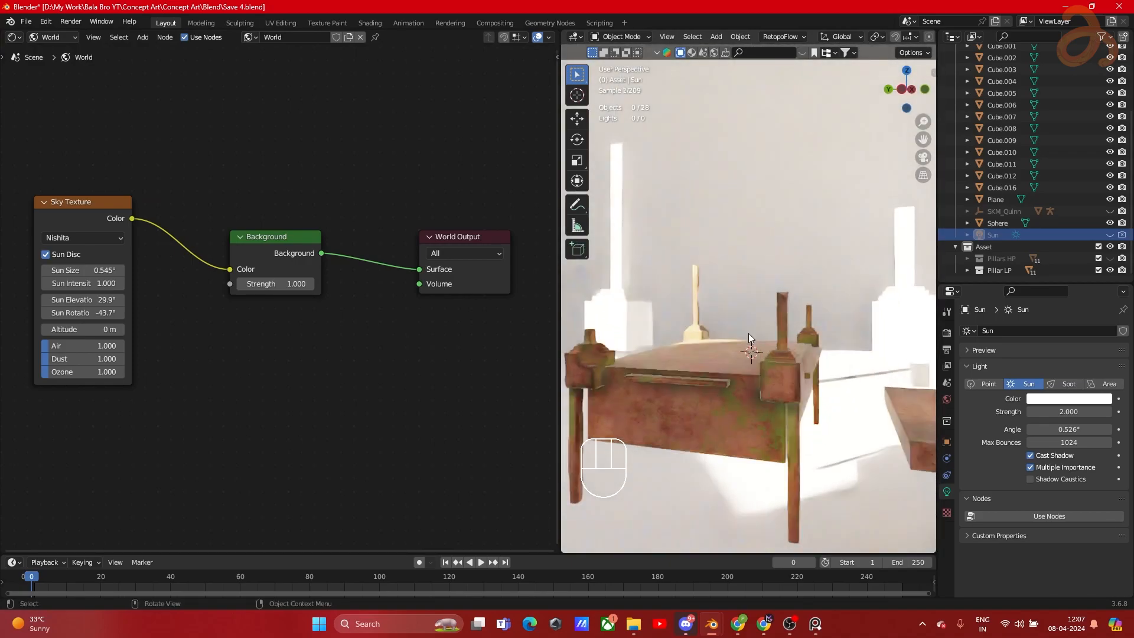
# Step: Set the Background strength to 0.100 and the Sky Texture's sun intensity to 2.100
pyautogui.moveTo(83, 283); pyautogui.dragTo(41, 283)
pyautogui.moveTo(280, 286); pyautogui.dragTo(173, 293)
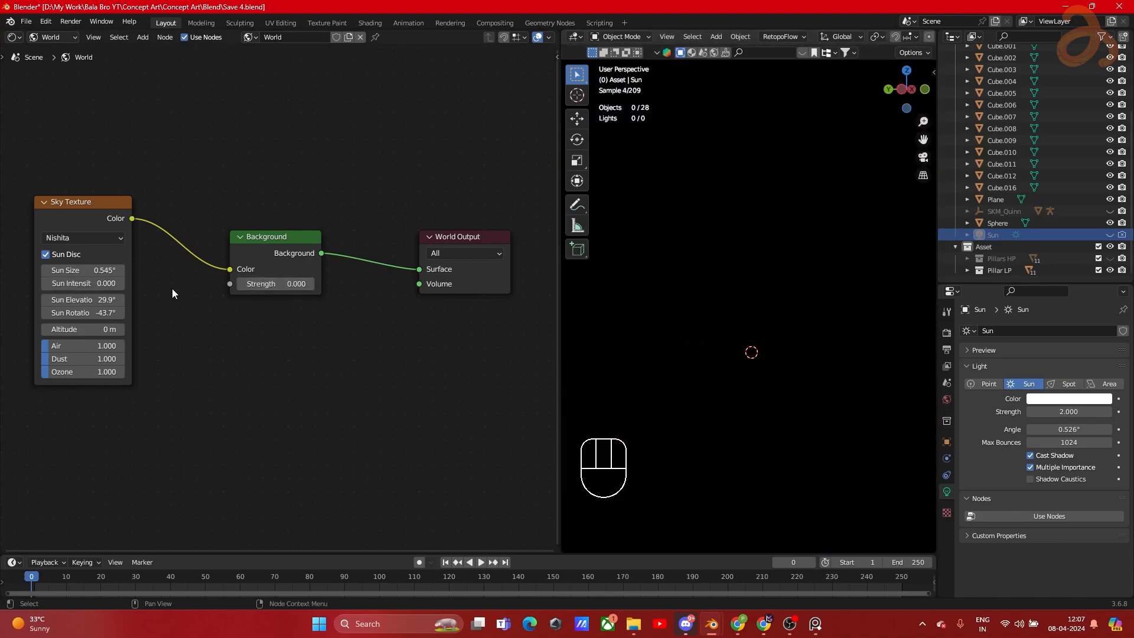
pyautogui.moveTo(104, 284); pyautogui.dragTo(121, 284)
pyautogui.keyDown('shift'); pyautogui.moveTo(291, 284); pyautogui.dragTo(312, 285); pyautogui.keyUp('shift')
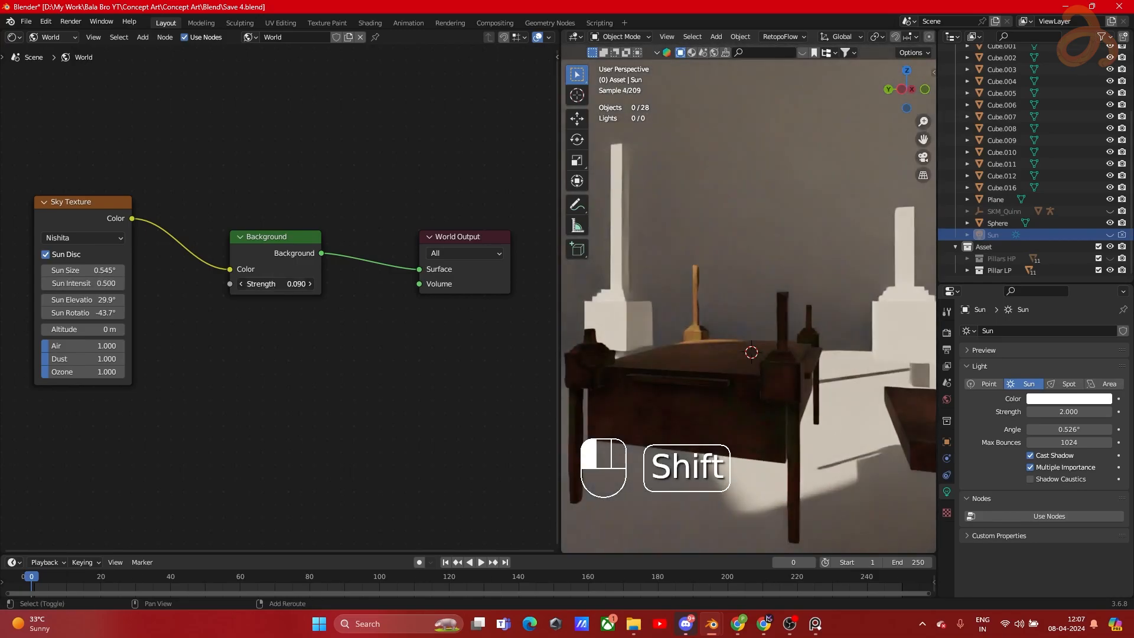
pyautogui.keyDown('shift'); pyautogui.moveTo(311, 284); pyautogui.dragTo(316, 284); pyautogui.keyUp('shift')
pyautogui.moveTo(83, 283); pyautogui.dragTo(140, 283)
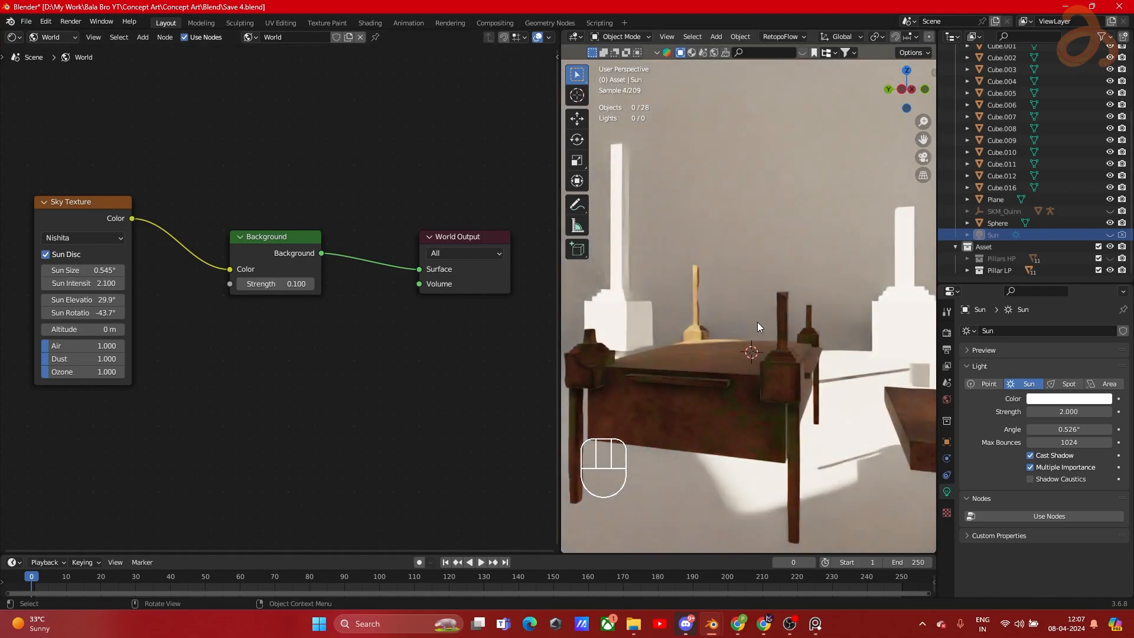
# Step: Examine the rust and moss texturing on the pillar pieces and the flat slab up close under the sky lighting
pyautogui.scroll(3, 844, 363)
pyautogui.keyDown('alt'); pyautogui.moveTo(780, 349); pyautogui.dragTo(614, 277); pyautogui.keyUp('alt')
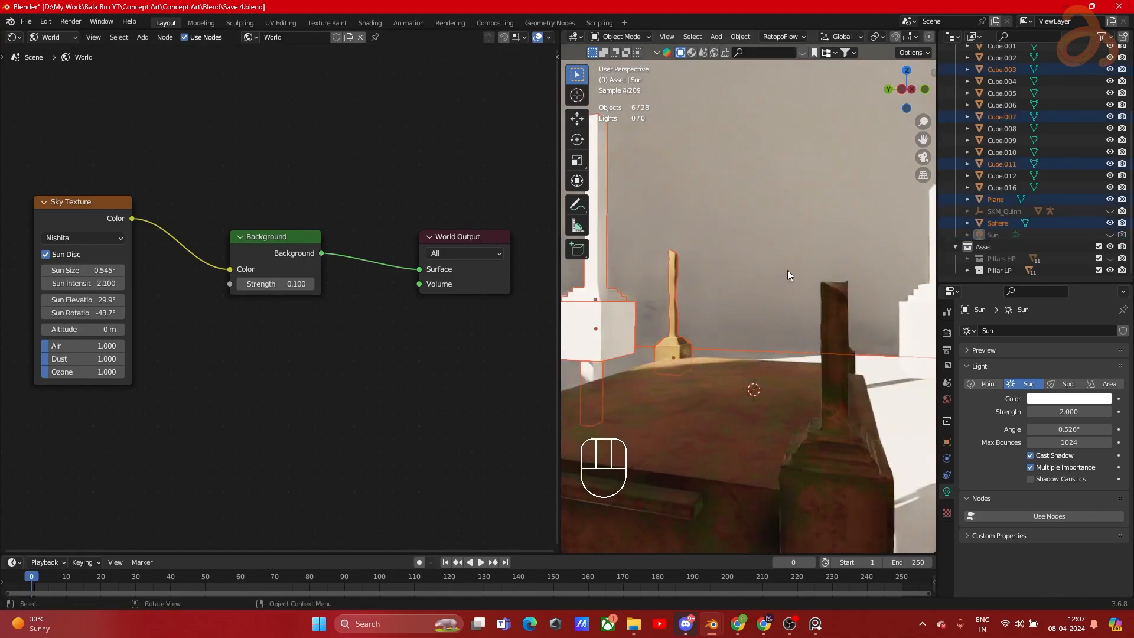
pyautogui.click(802, 322)
pyautogui.keyDown('alt'); pyautogui.moveTo(811, 316); pyautogui.dragTo(681, 182, button='middle'); pyautogui.keyUp('alt')
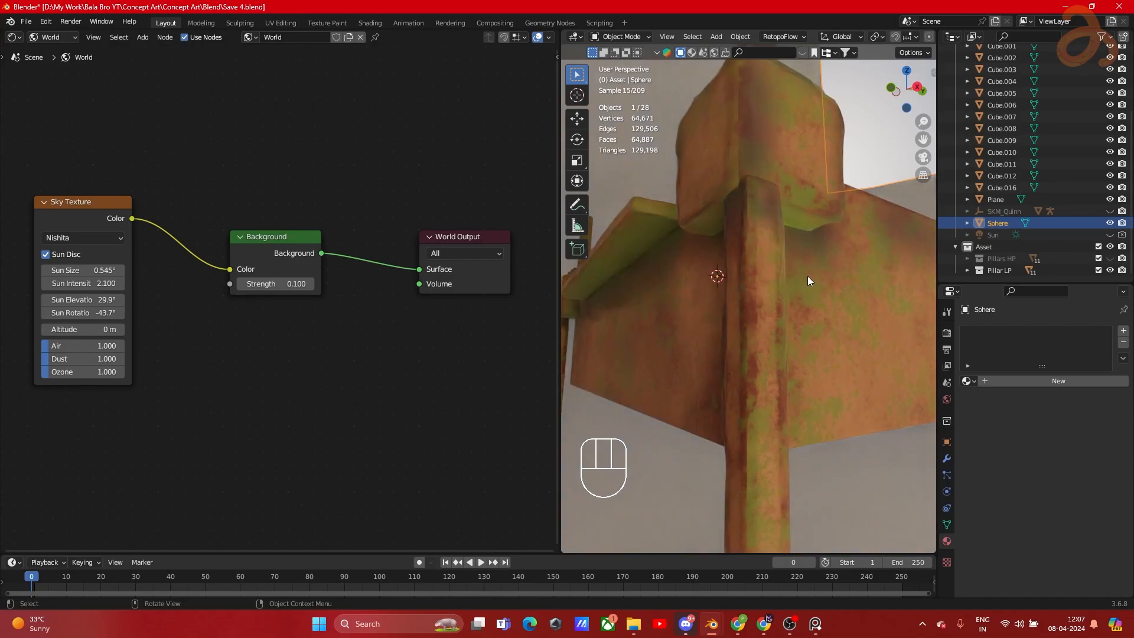
pyautogui.keyDown('shift'); pyautogui.moveTo(803, 274); pyautogui.dragTo(856, 338, button='middle'); pyautogui.keyUp('shift')
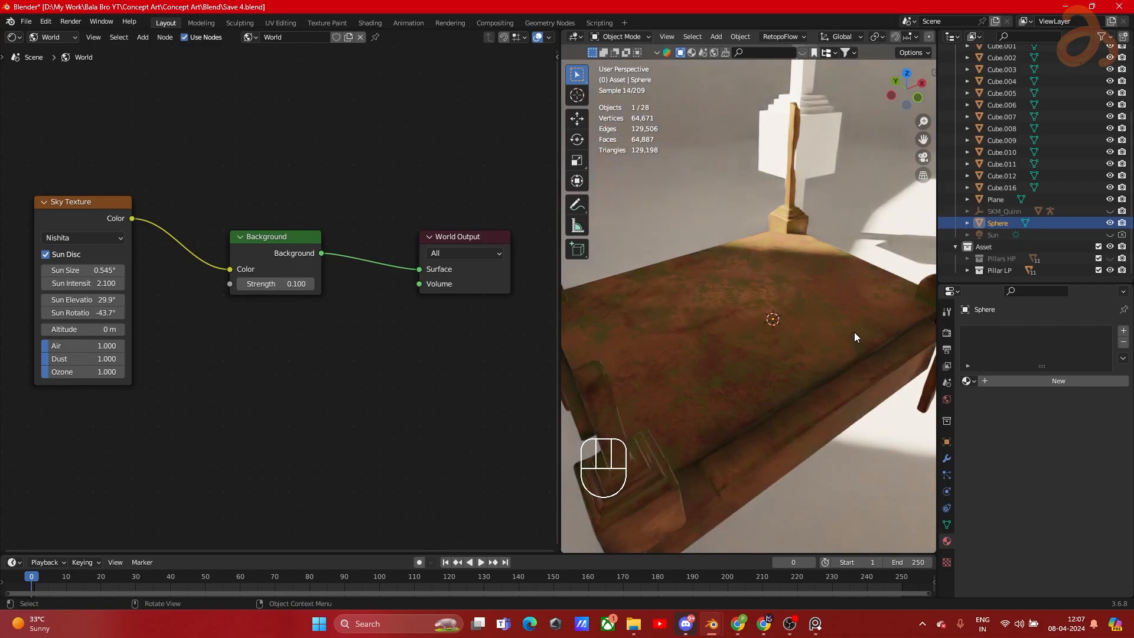
pyautogui.scroll(-4, 758, 324)
pyautogui.keyDown('shift'); pyautogui.moveTo(778, 320); pyautogui.dragTo(660, 205, button='middle'); pyautogui.keyUp('shift')
pyautogui.click(787, 359)
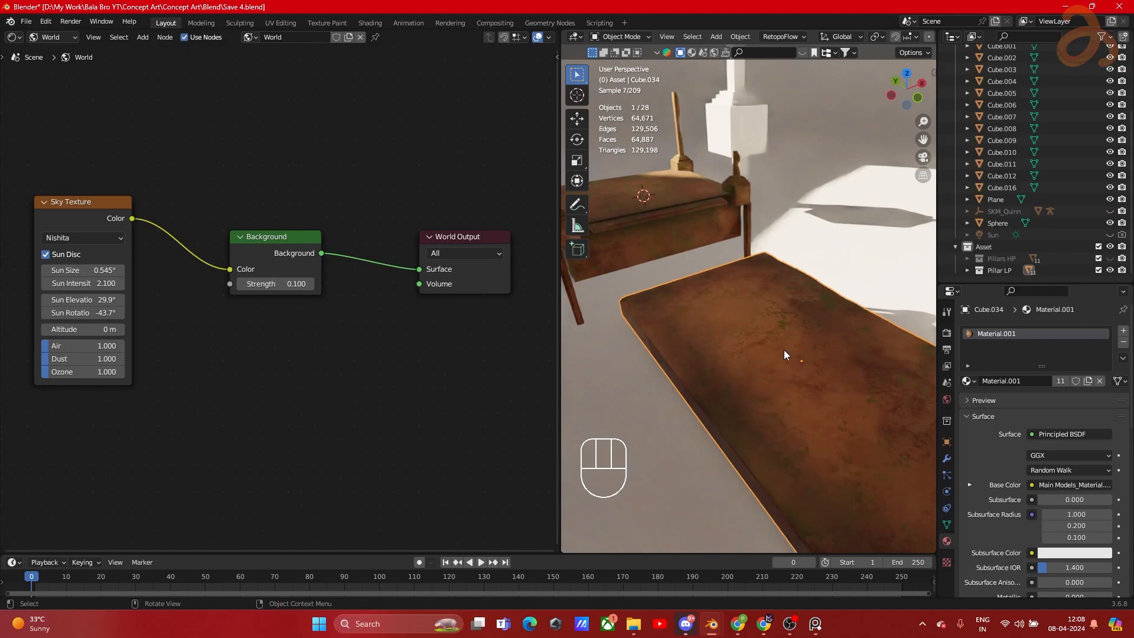
pyautogui.scroll(-4, 774, 343)
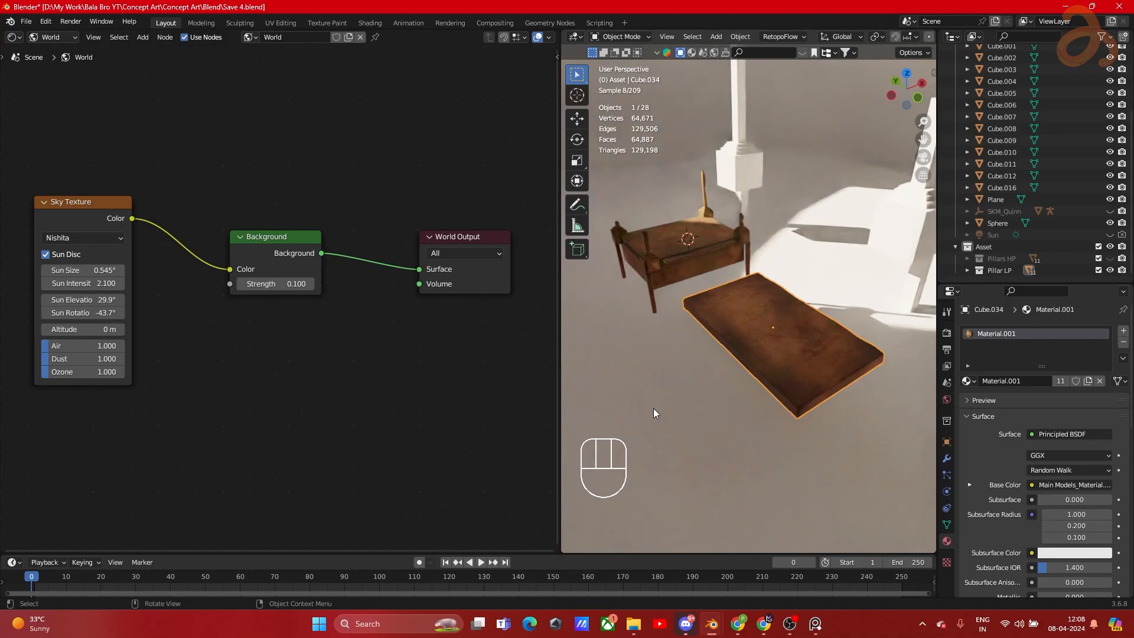
pyautogui.click(639, 353)
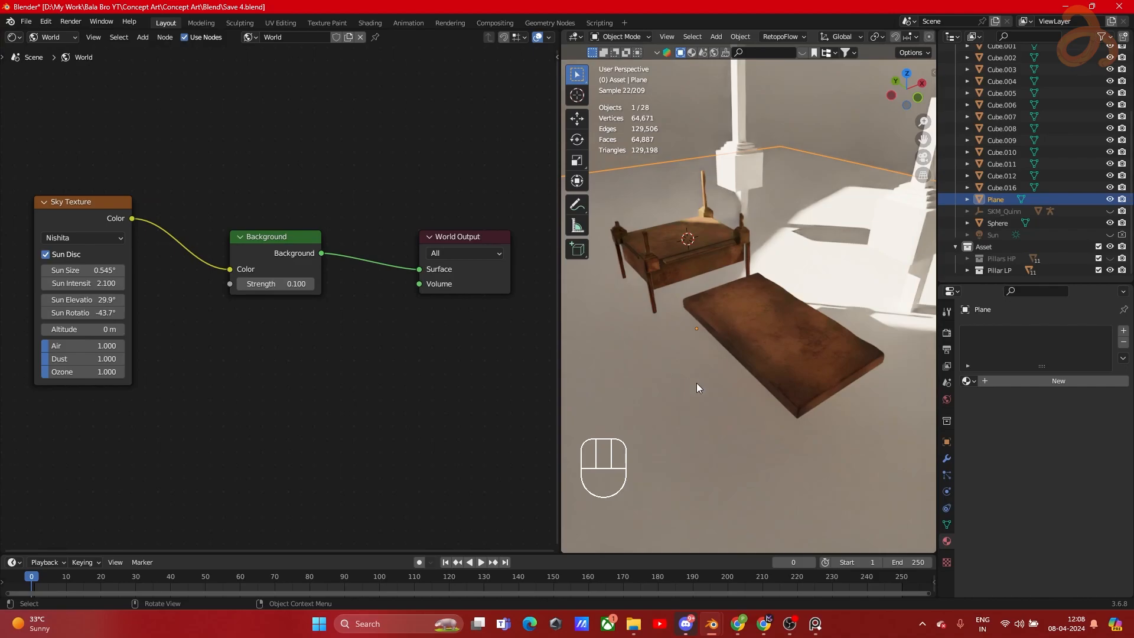
# Step: Switch the viewport to Solid shading and select the Sphere that encloses the scene, viewing it from outside
pyautogui.click(888, 95)
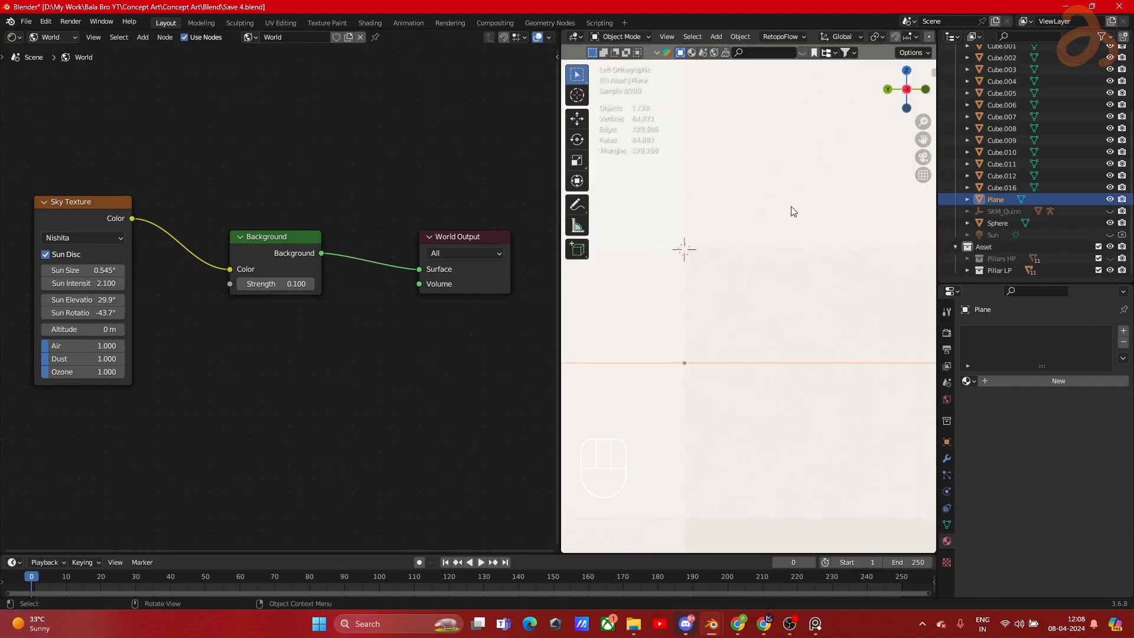
pyautogui.press('z')
pyautogui.click(767, 237)
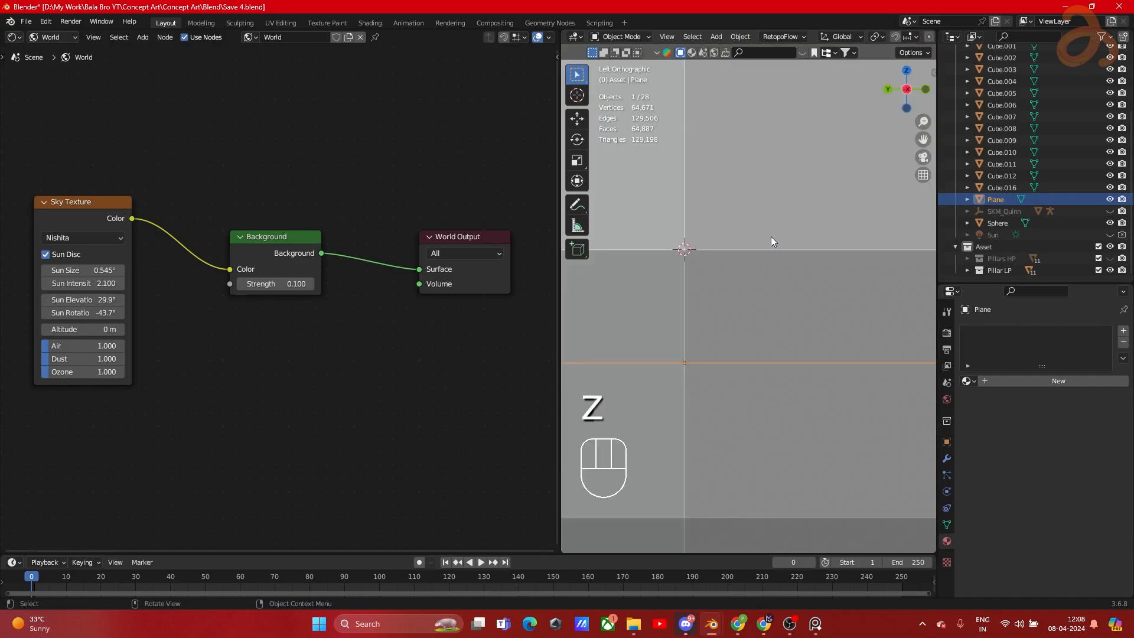
pyautogui.scroll(-15, 771, 239)
pyautogui.click(781, 261)
pyautogui.keyDown('alt'); pyautogui.moveTo(781, 261); pyautogui.dragTo(778, 290, button='middle'); pyautogui.keyUp('alt')
pyautogui.scroll(10, 777, 290)
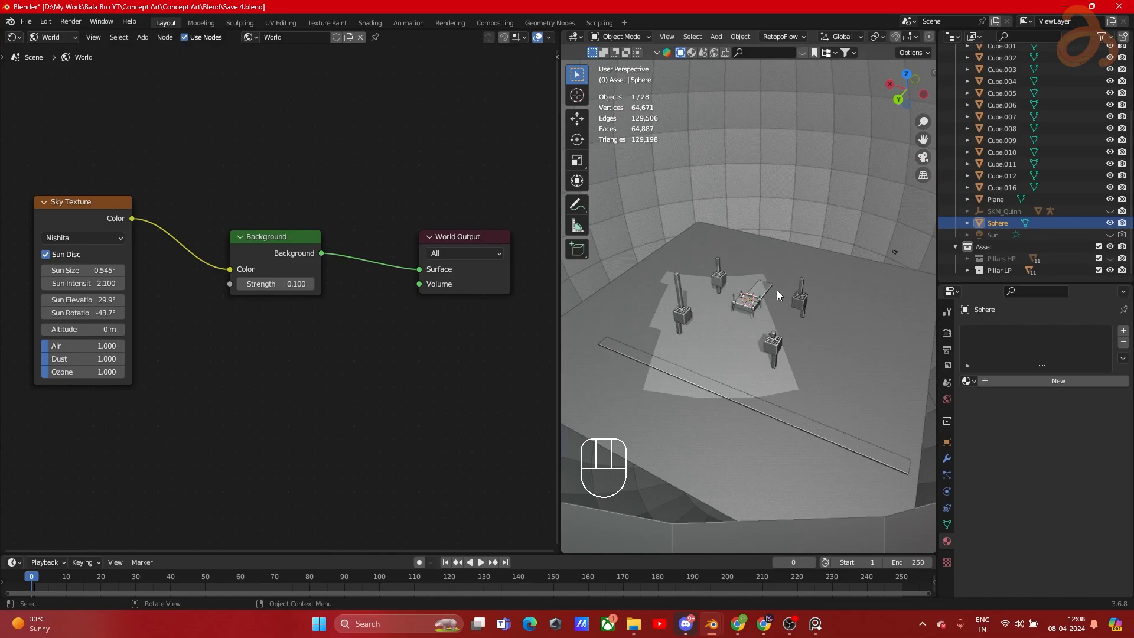
pyautogui.scroll(-5, 735, 289)
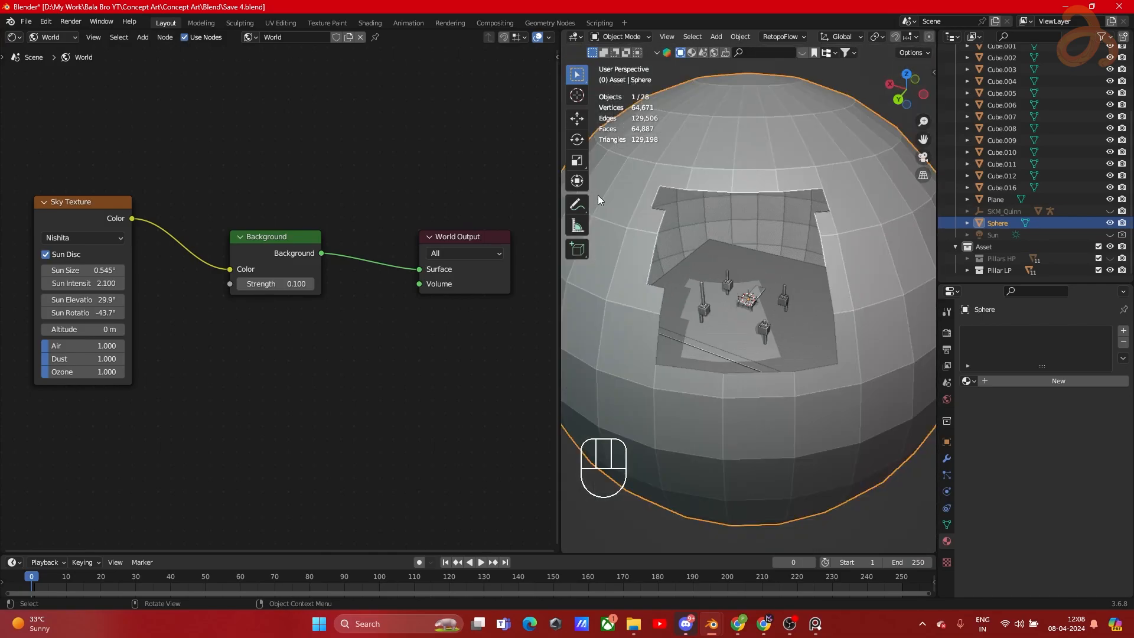